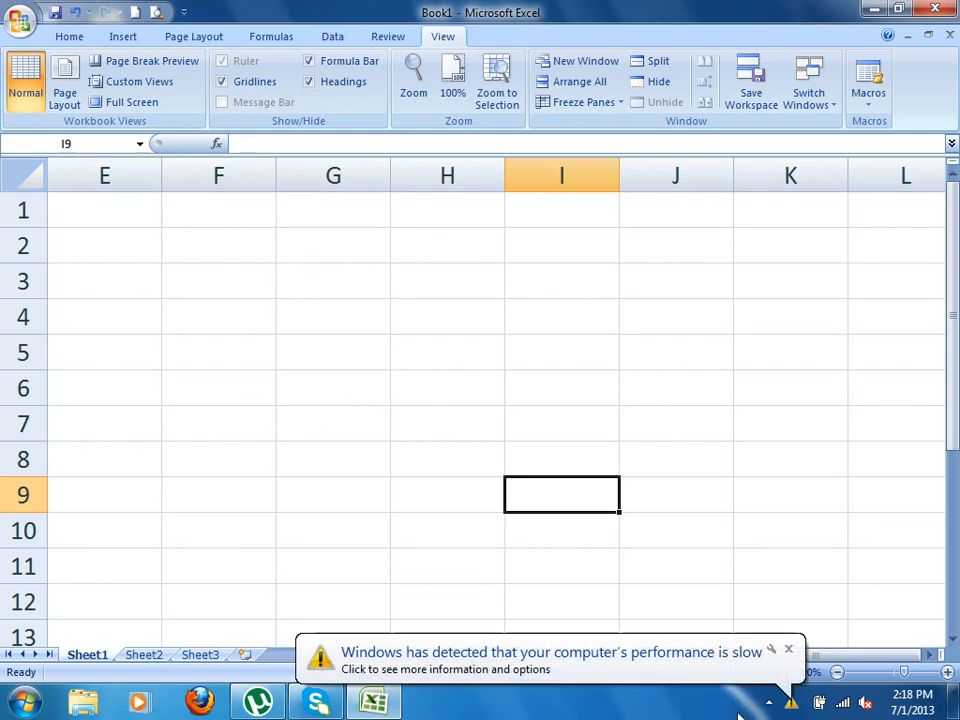
pyautogui.click(788, 653)
pyautogui.click(258, 700)
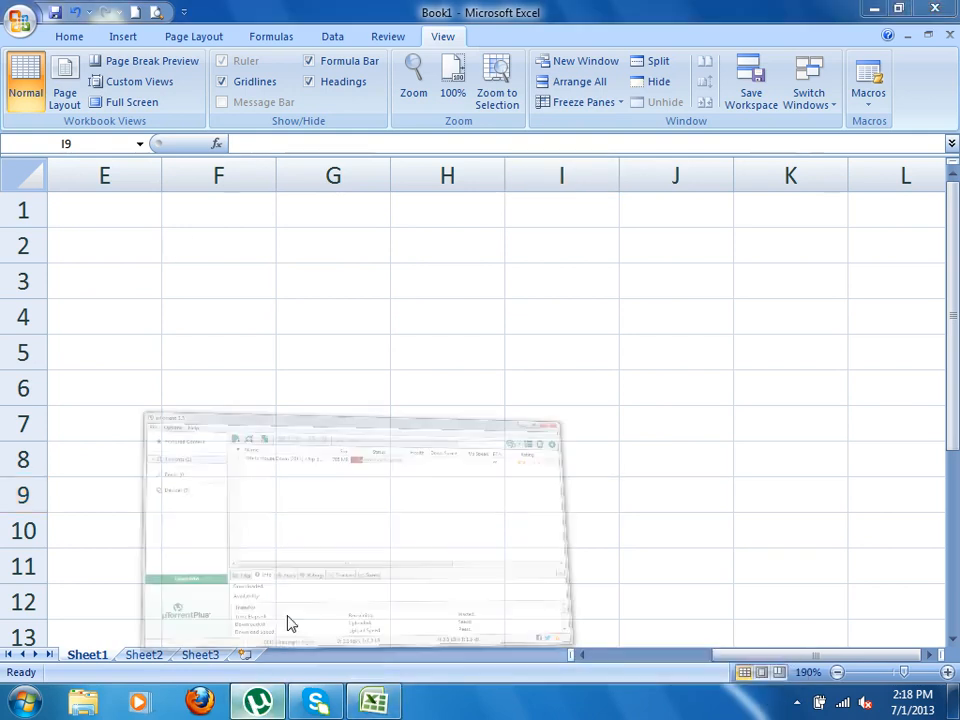
pyautogui.click(405, 160)
pyautogui.rightClick(403, 158)
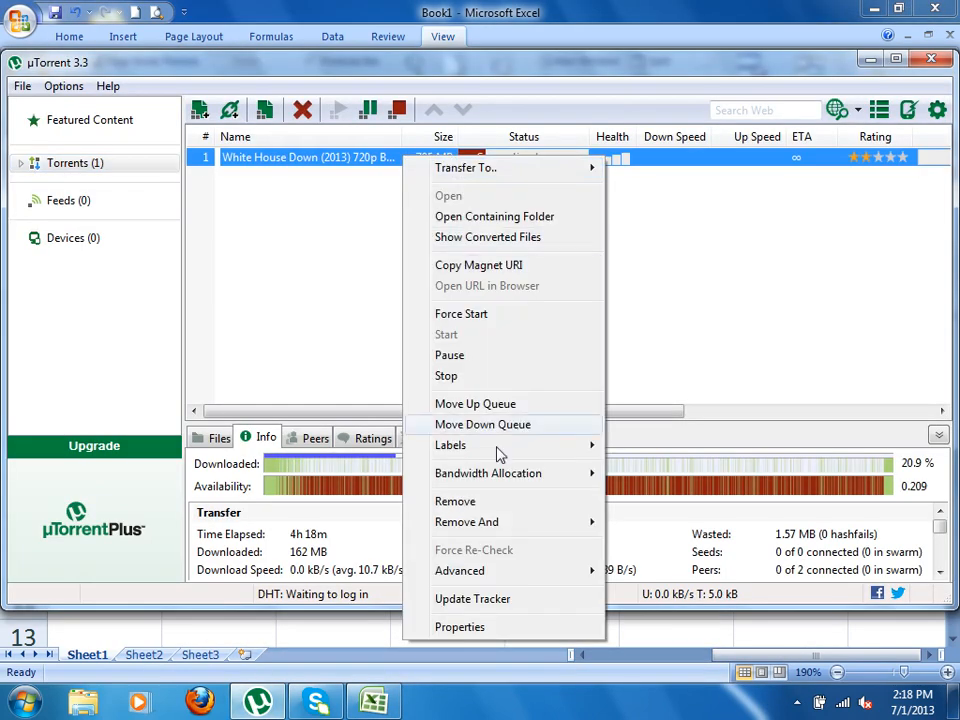
pyautogui.click(306, 237)
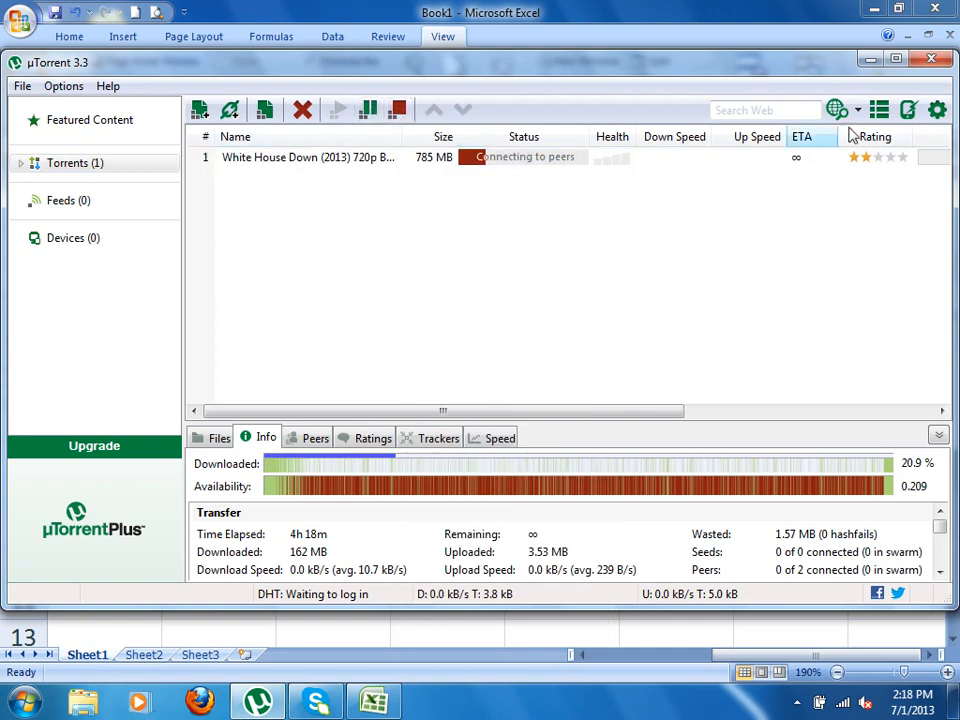
pyautogui.click(868, 60)
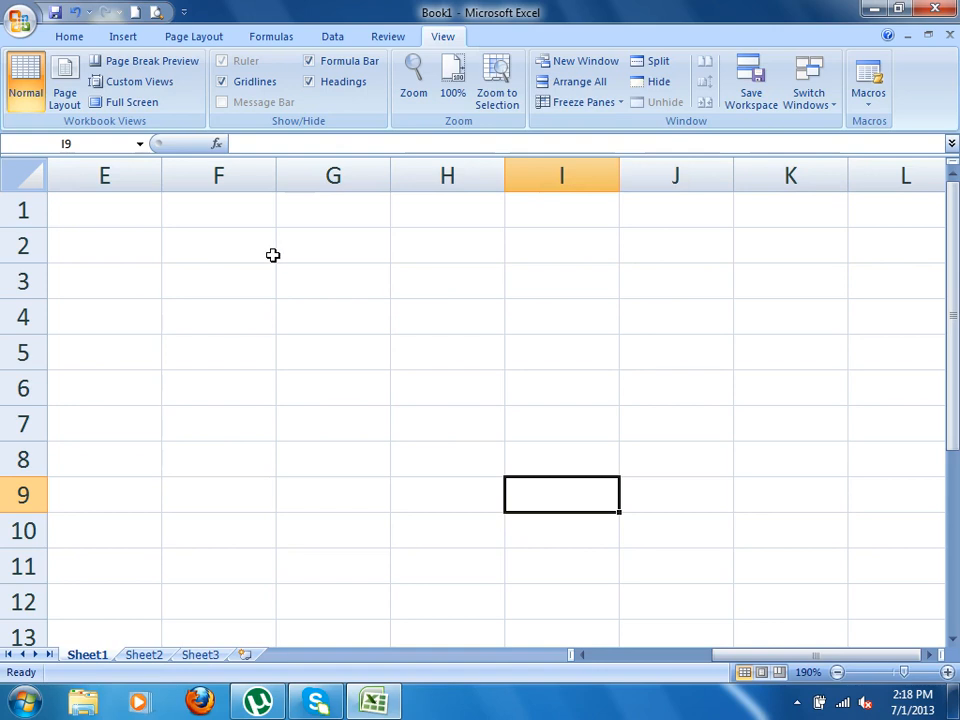
# - View the empty sheet in Page Layout view zoomed out to 10%, and return to Normal view with C5 selected
pyautogui.scroll(-2, 296, 255)
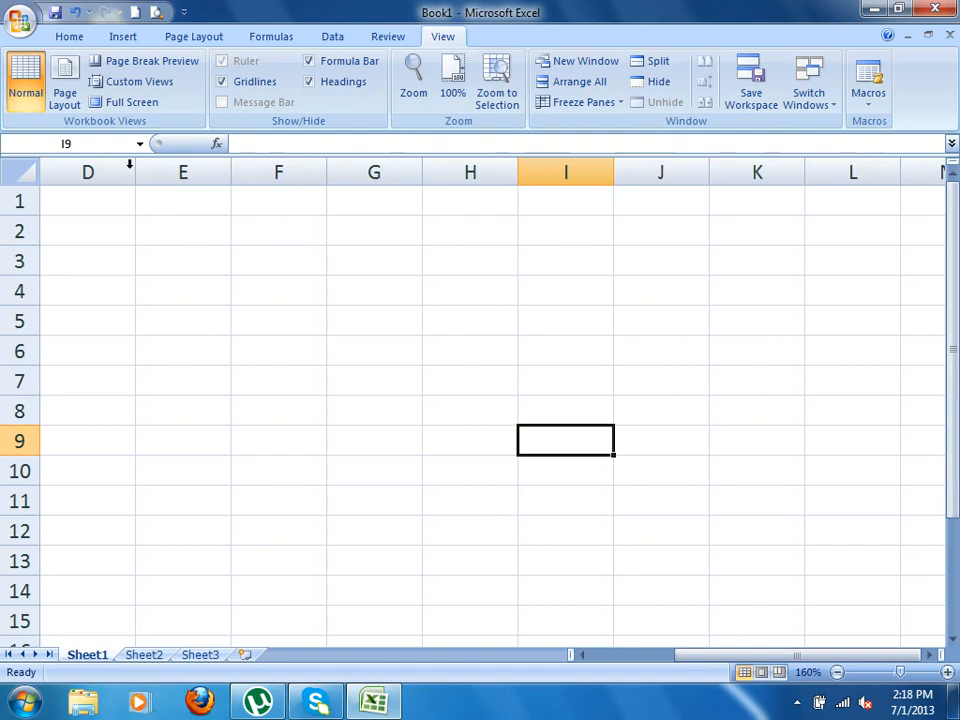
pyautogui.click(62, 88)
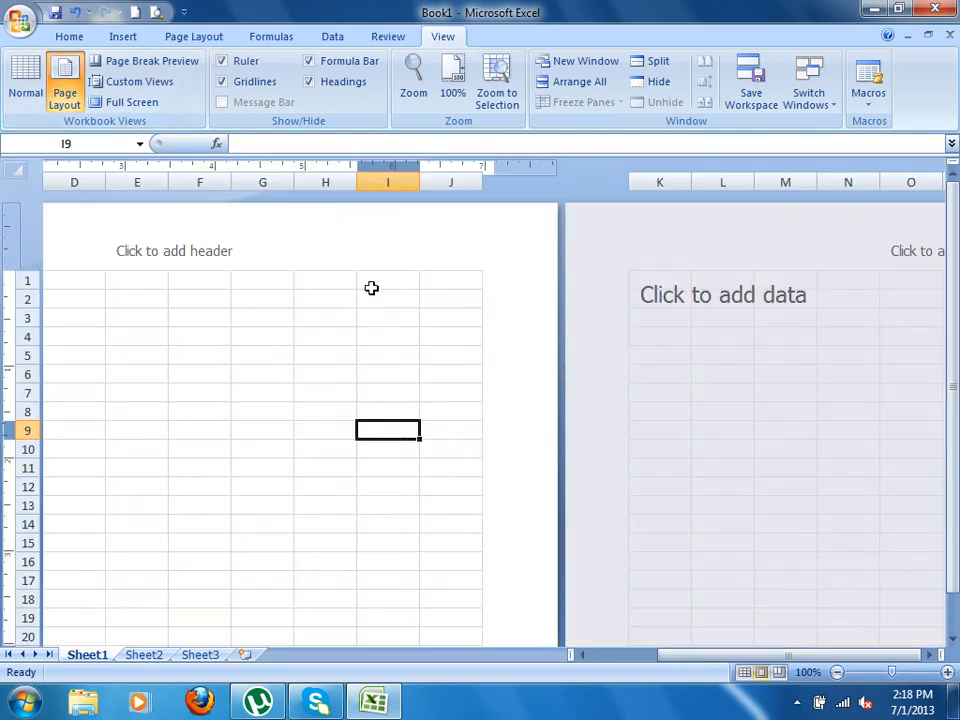
pyautogui.scroll(-6, 376, 315)
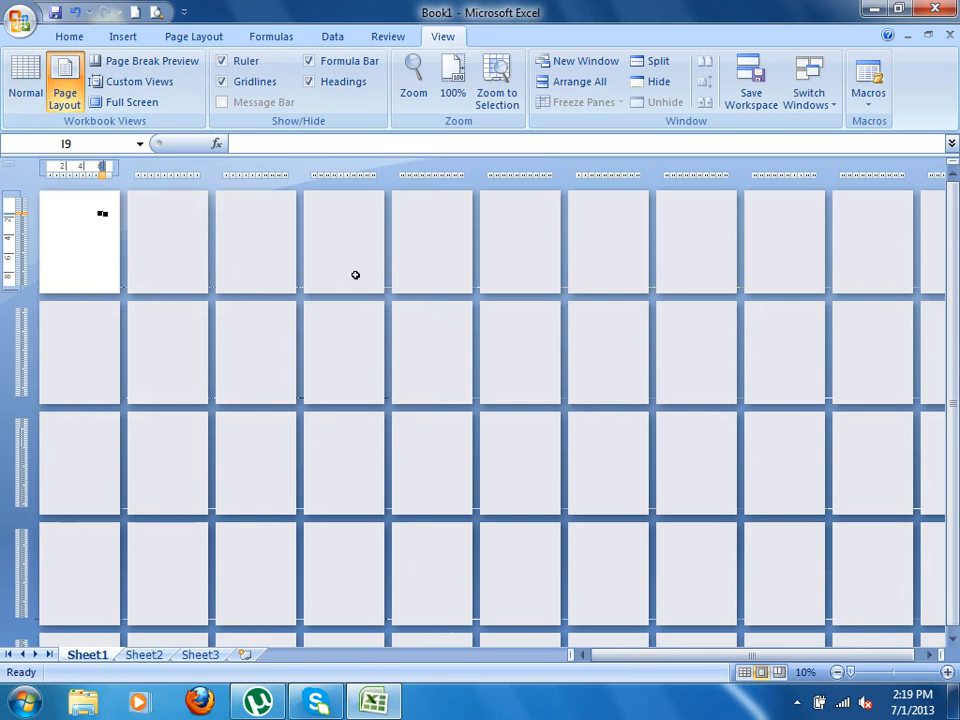
pyautogui.click(28, 85)
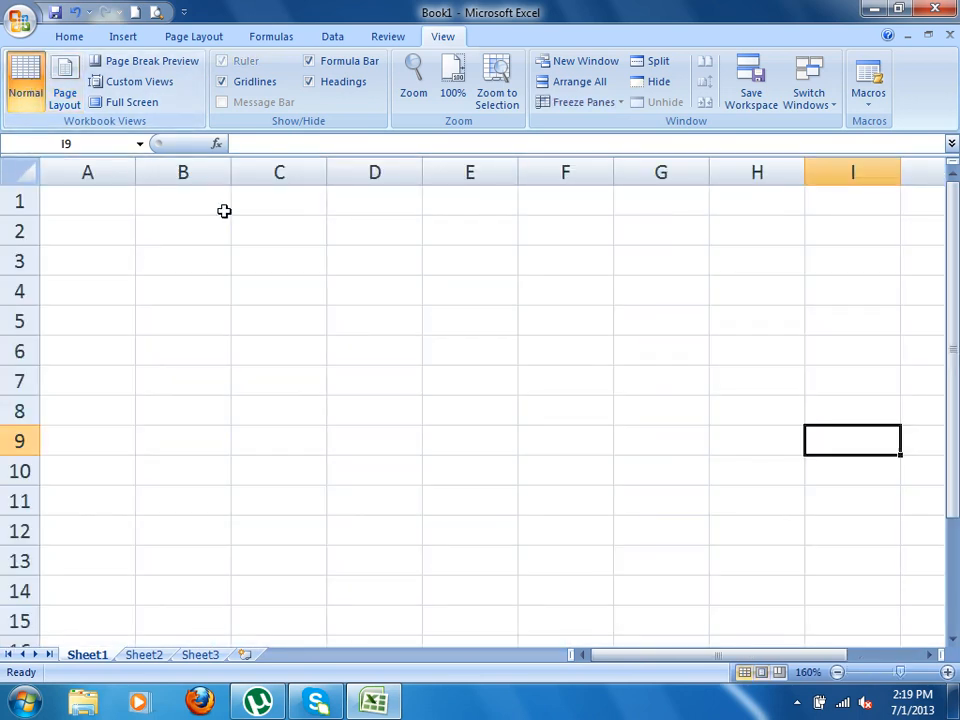
pyautogui.click(262, 317)
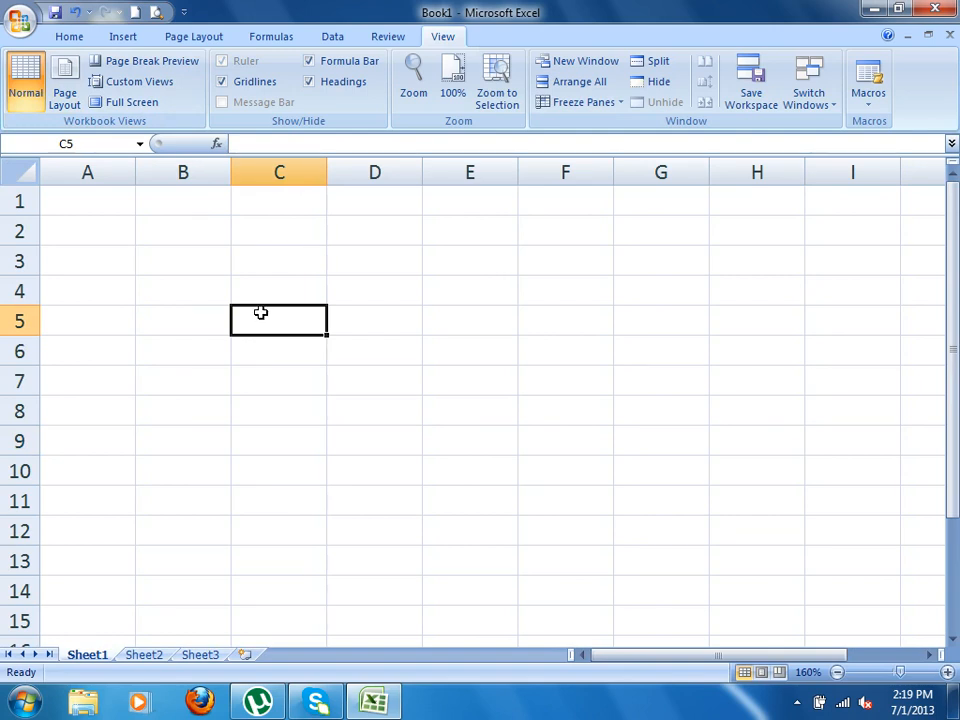
# - Switch to Page Break Preview, turn off its welcome message for the future, and enter "casdasdsad" in cell Q21
pyautogui.click(148, 66)
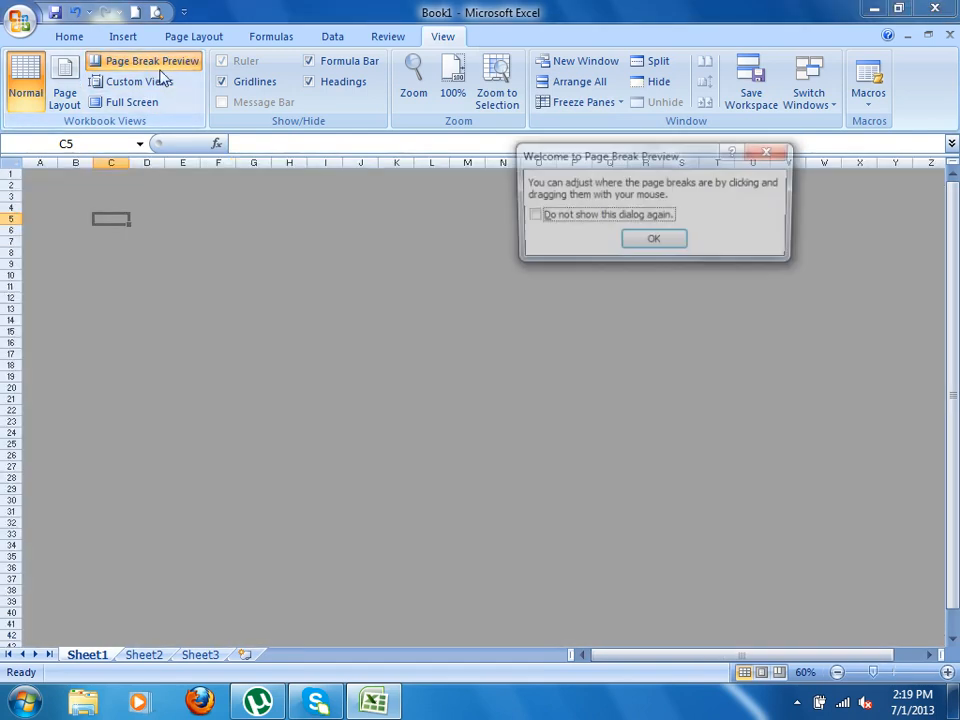
pyautogui.click(612, 219)
pyautogui.click(654, 241)
pyautogui.click(618, 398)
pyautogui.write('casdasdsad')
pyautogui.click(650, 466)
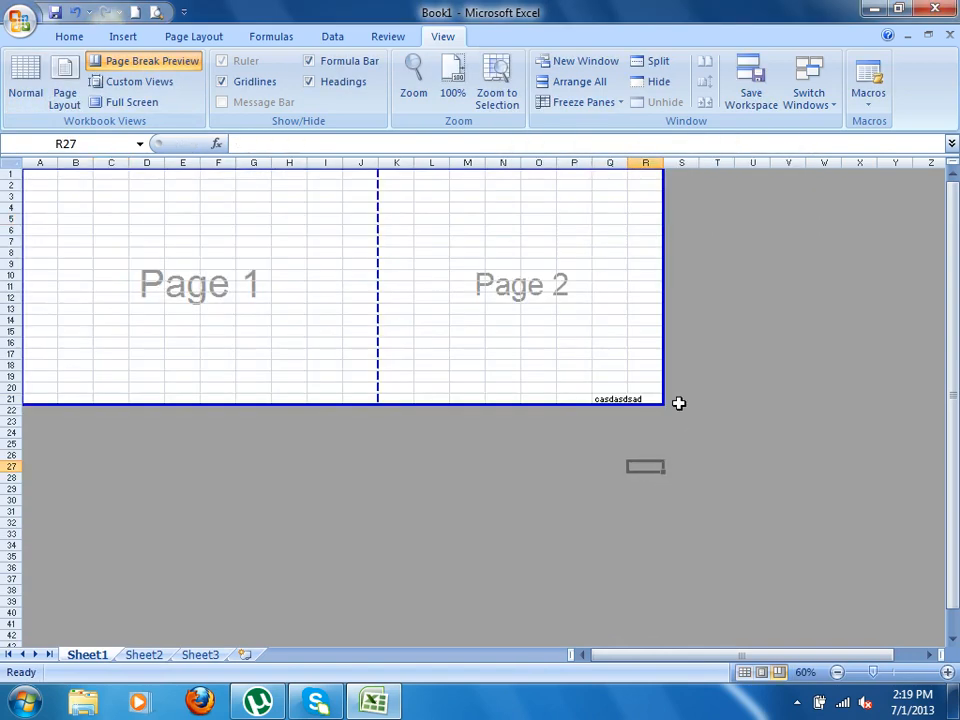
# - Fill row 11 from V11 through AF11 with short sample text such as "asd" to extend the printed pages
pyautogui.click(780, 286)
pyautogui.write('asdasdasdasd')
pyautogui.press('Right')
pyautogui.write('d')
pyautogui.press('Right')
pyautogui.write('asd')
pyautogui.press('Right')
pyautogui.write('asd')
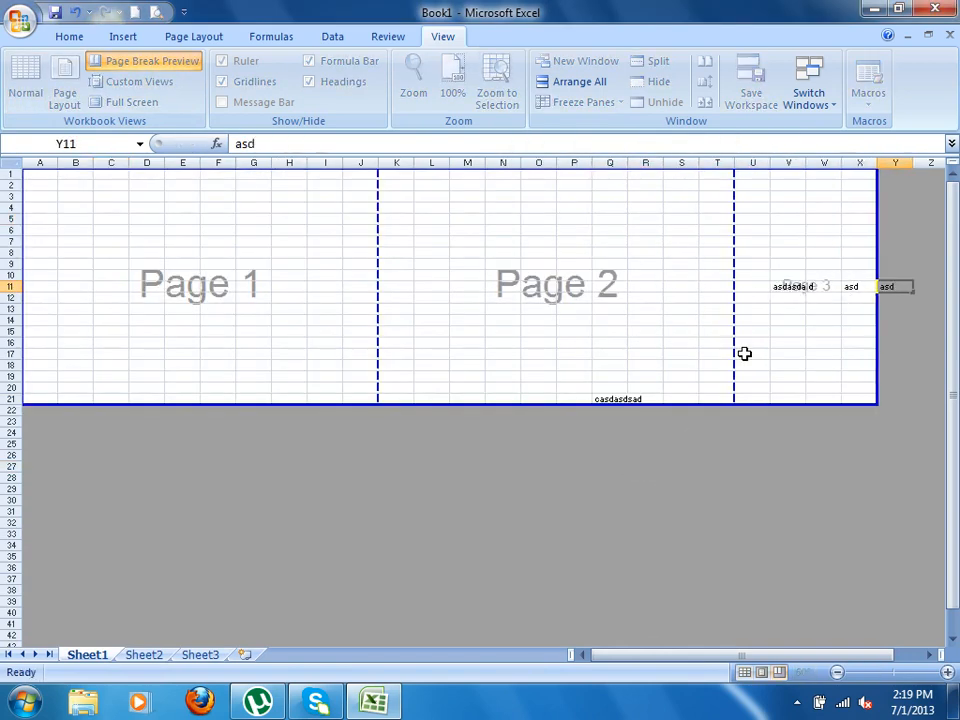
pyautogui.press('Right')
pyautogui.write('as')
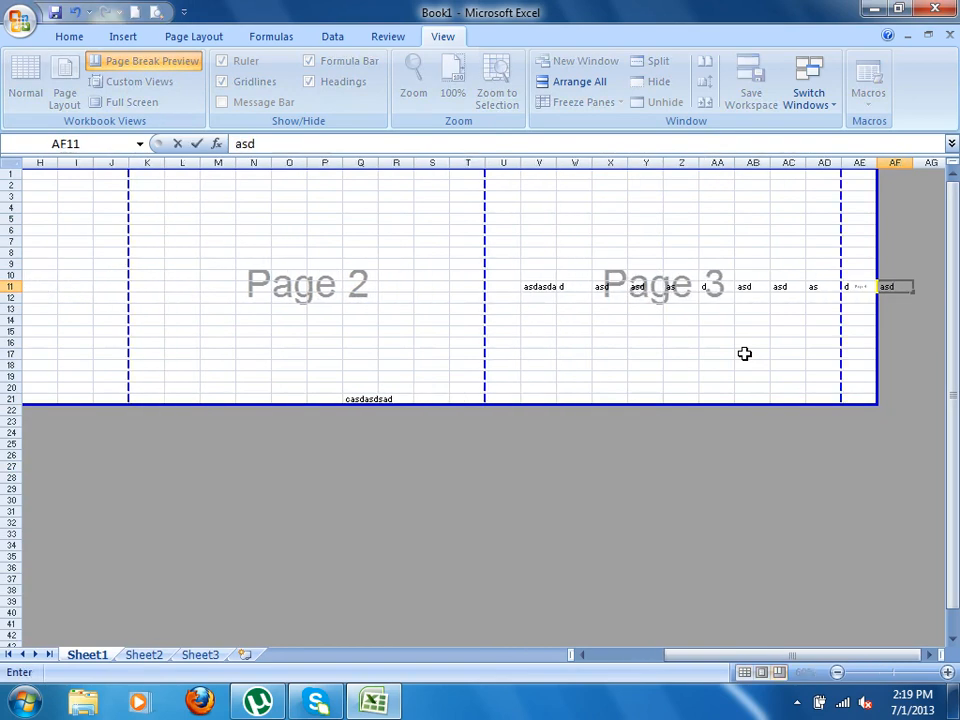
pyautogui.click(360, 265)
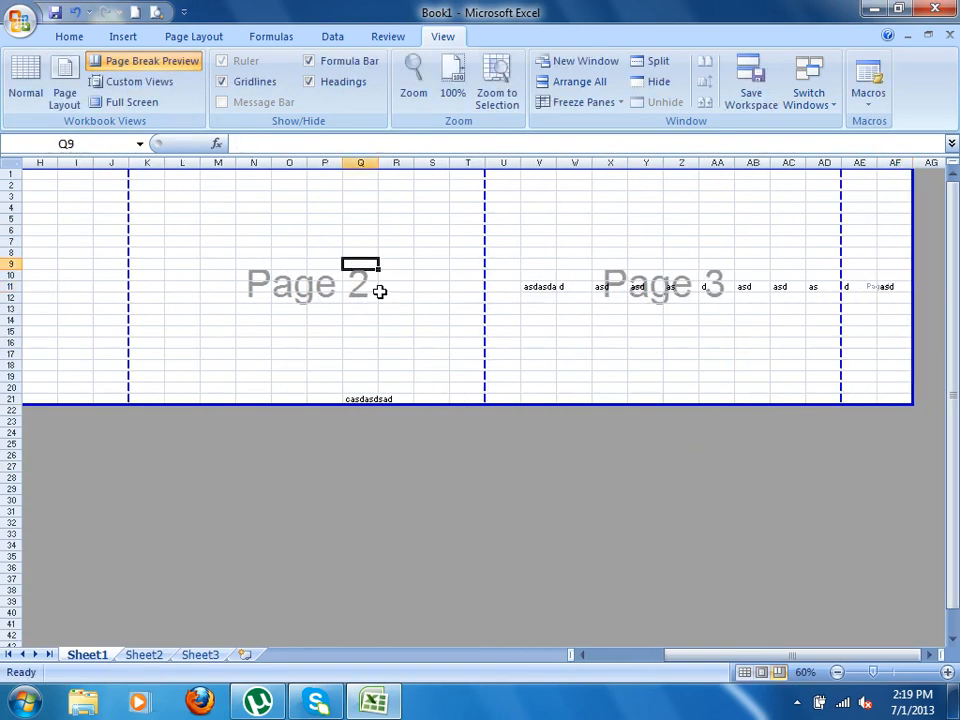
# - Return the sheet to Normal view and create a new blank workbook
pyautogui.click(18, 72)
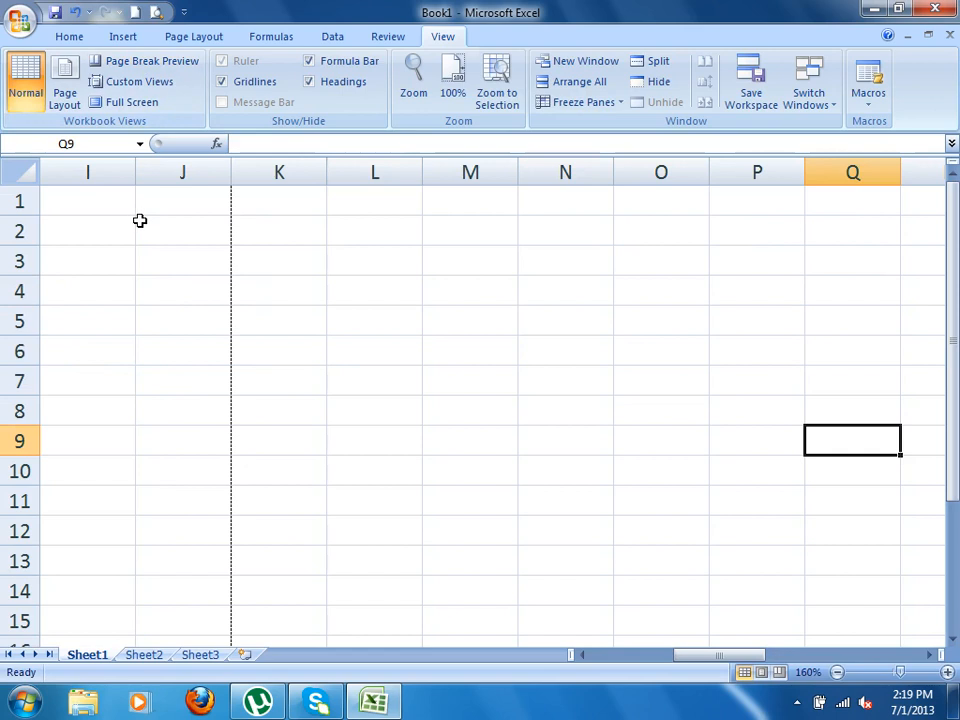
pyautogui.click(134, 12)
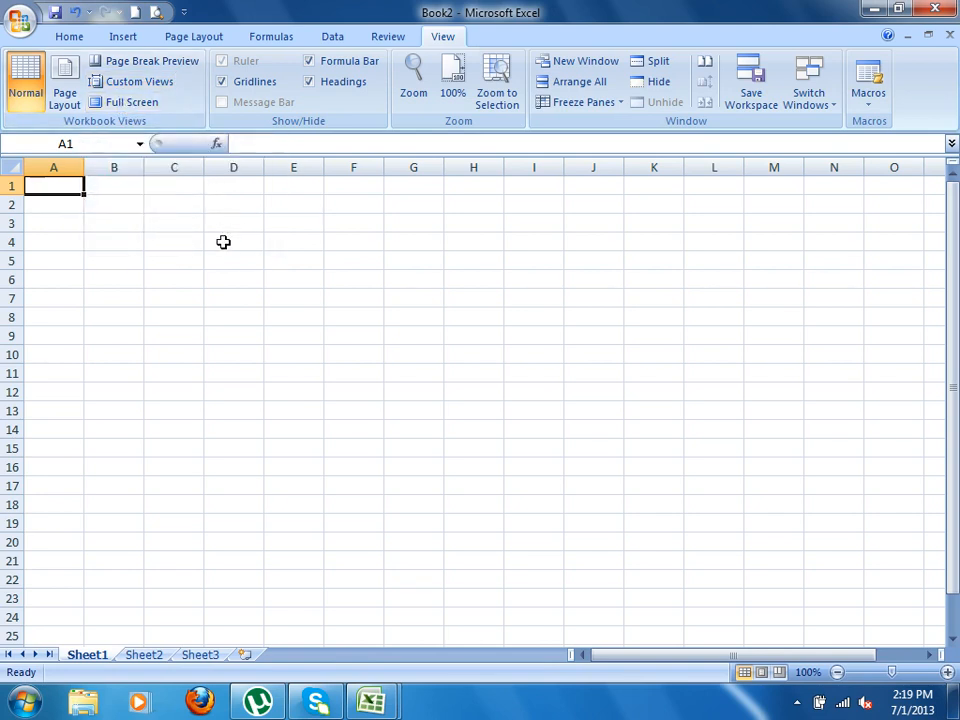
pyautogui.click(20, 20)
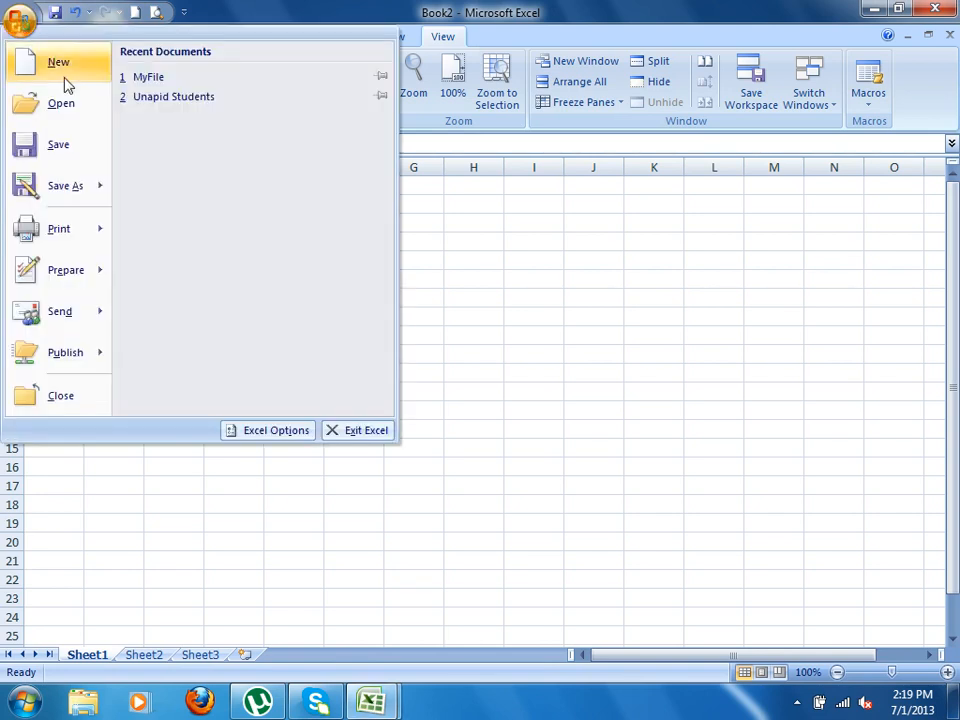
pyautogui.click(176, 80)
pyautogui.click(485, 412)
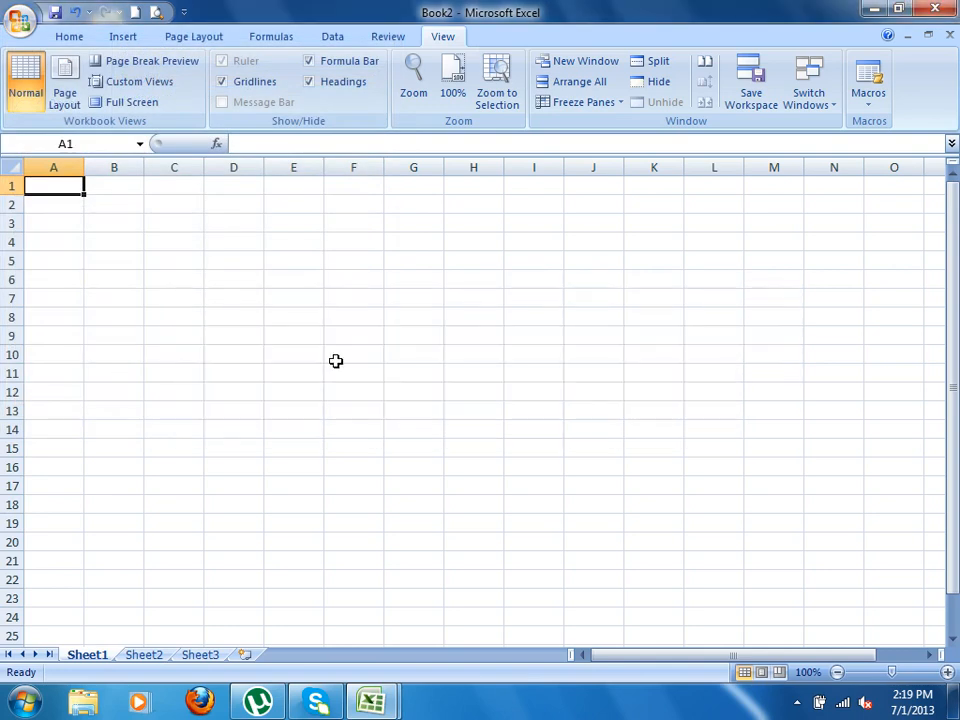
# - Enter the column headings Name, Salary and Address in cells A1 to C1 of the new workbook
pyautogui.keyDown('ctrl'); pyautogui.scroll(4, 305, 337); pyautogui.keyUp('ctrl')
pyautogui.write('Name')
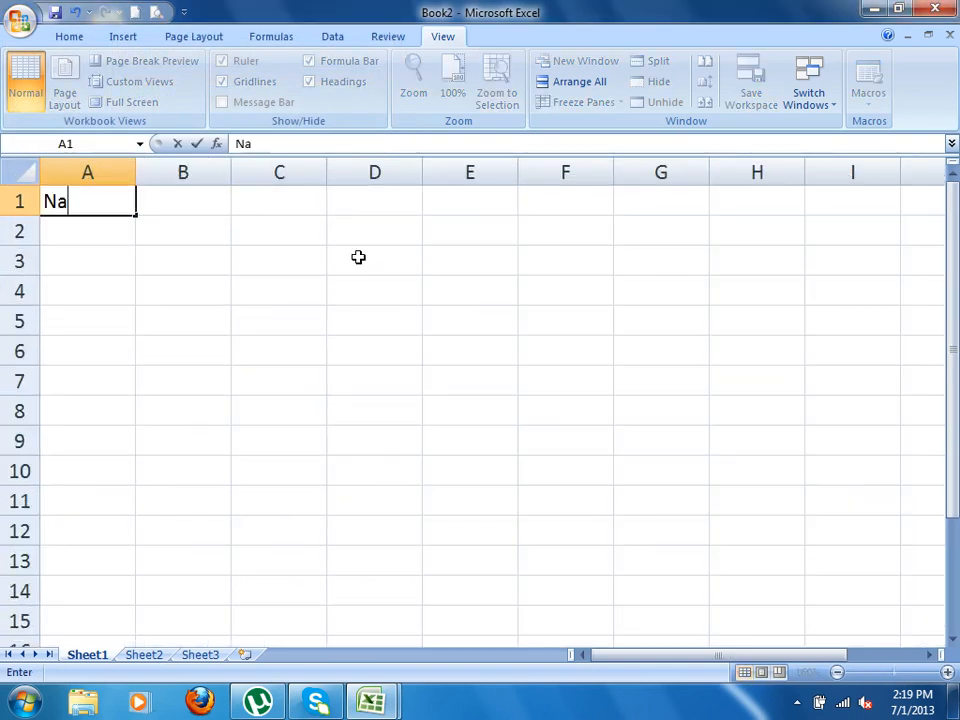
pyautogui.press('Tab')
pyautogui.write('Salary')
pyautogui.press('Tab')
pyautogui.write('Address')
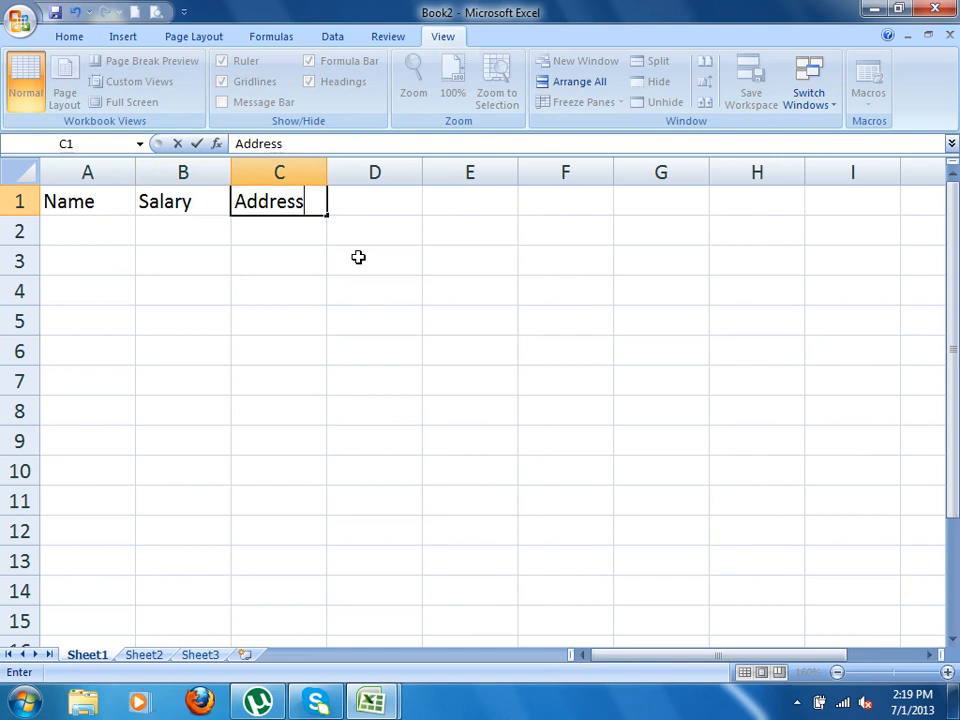
pyautogui.press('Return')
# - Enter the first two people's names under the Name heading in A2 and A3
pyautogui.write('Ahmad')
pyautogui.press('Return')
pyautogui.write('sajkajkd')
pyautogui.press('BackSpace')
pyautogui.press('BackSpace')
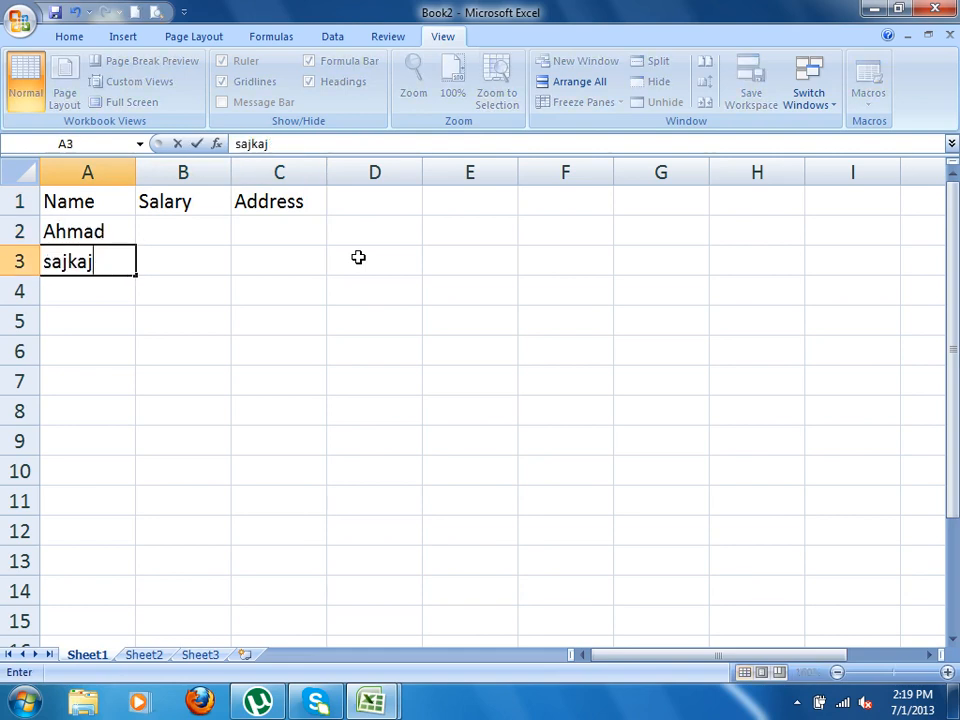
pyautogui.press('Escape')
pyautogui.write('Sajjad')
pyautogui.press('Return')
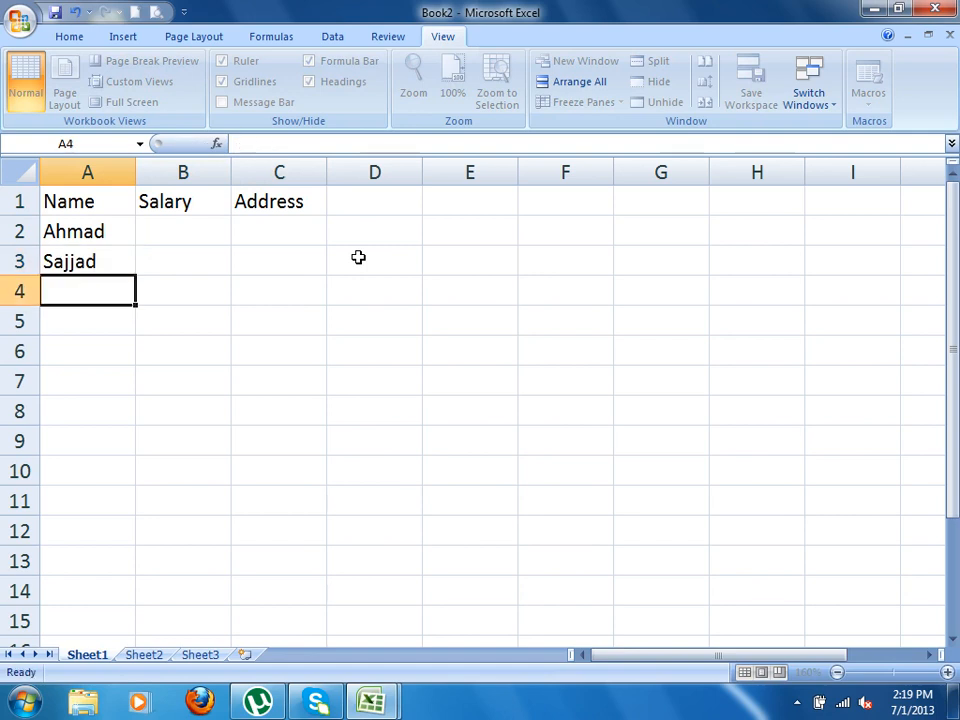
# - Add three more people's names in A4 to A6, closing the Help window and removing stray characters
pyautogui.write('Noor')
pyautogui.press('Return')
pyautogui.write('kamal\\')
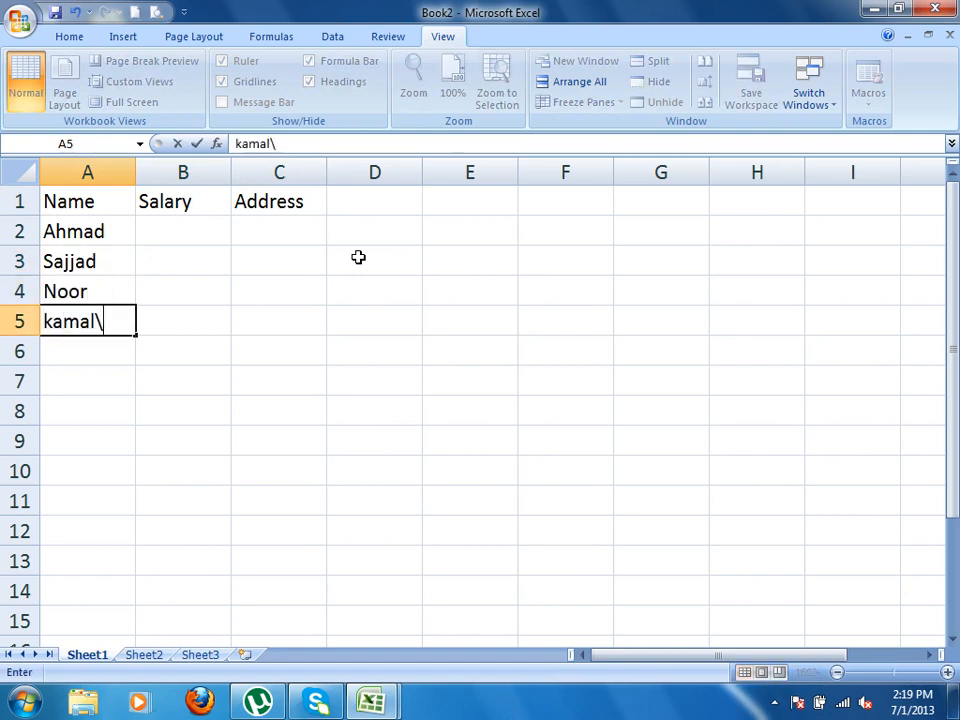
pyautogui.write('H')
pyautogui.press('BackSpace')
pyautogui.press('BackSpace')
pyautogui.press('Return')
pyautogui.press('F1')
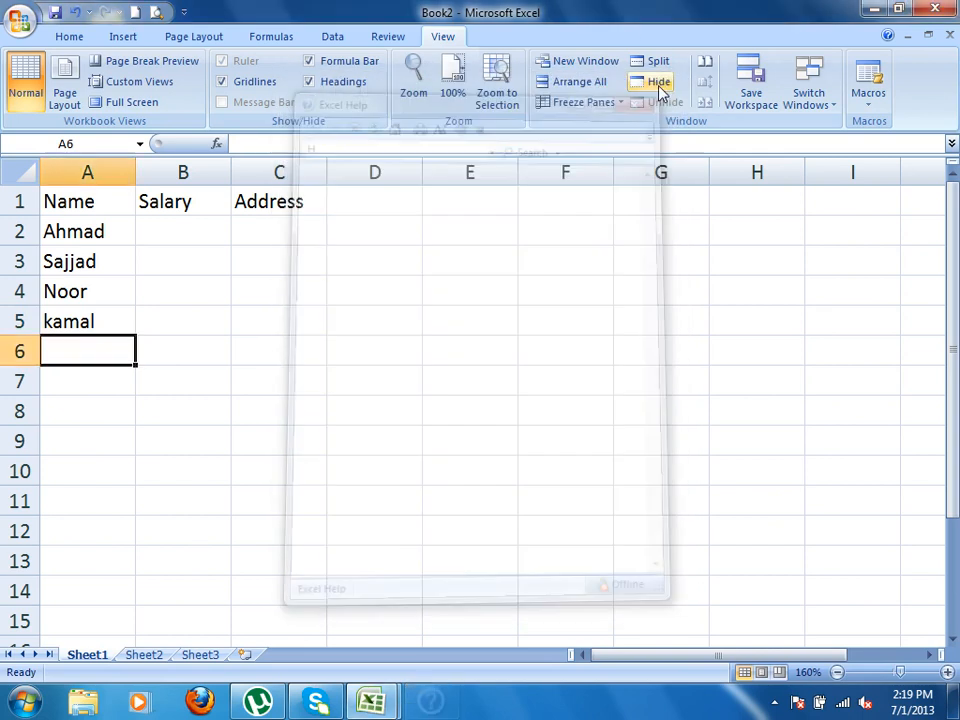
pyautogui.hotkey('alt', 'F4')
pyautogui.write('Hamid\\')
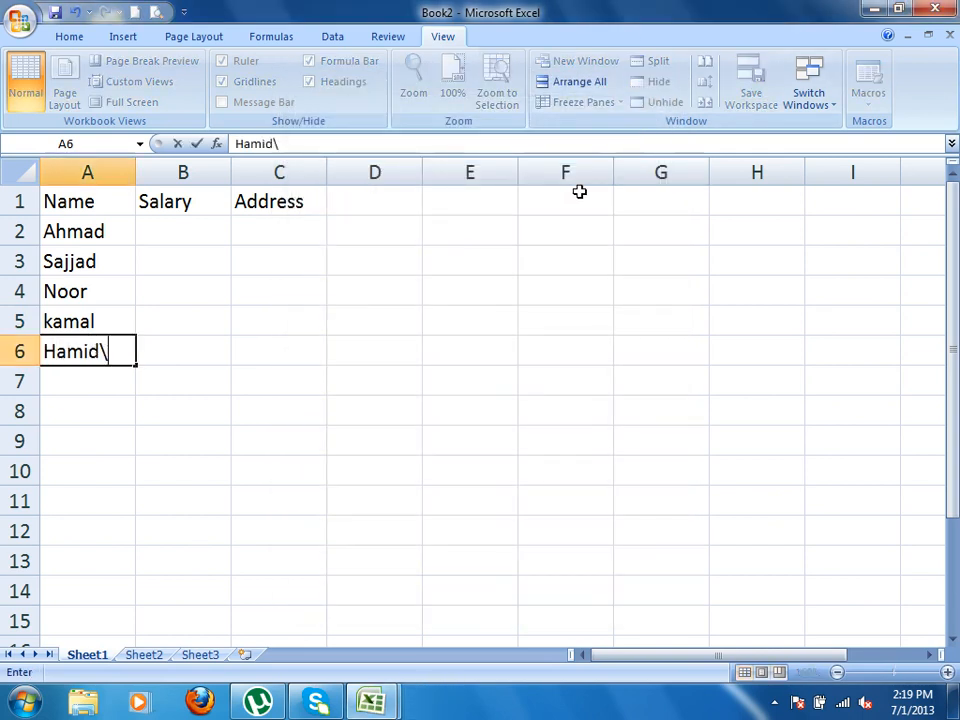
pyautogui.press('BackSpace')
pyautogui.press('Return')
# - Complete the Name column with the last two people's names in A7 and A8
pyautogui.write('TYou')
pyautogui.press('BackSpace')
pyautogui.press('BackSpace')
pyautogui.press('BackSpace')
pyautogui.press('BackSpace')
pyautogui.write('TYou')
pyautogui.press('BackSpace')
pyautogui.press('BackSpace')
pyautogui.press('BackSpace')
pyautogui.write('Younas')
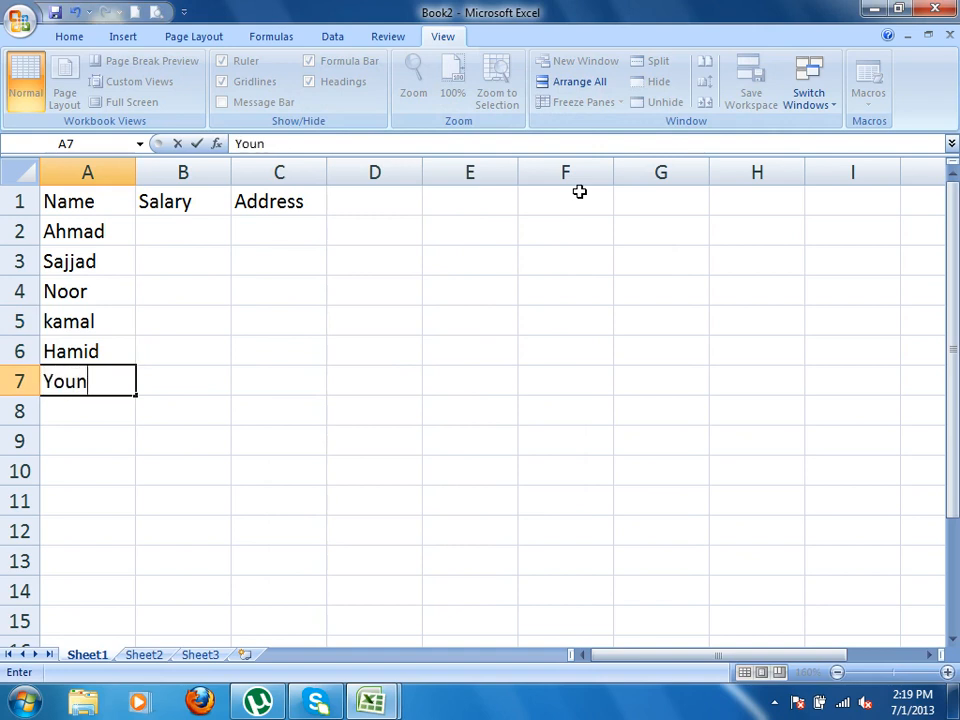
pyautogui.press('Return')
pyautogui.write('Ikram')
pyautogui.press('Return')
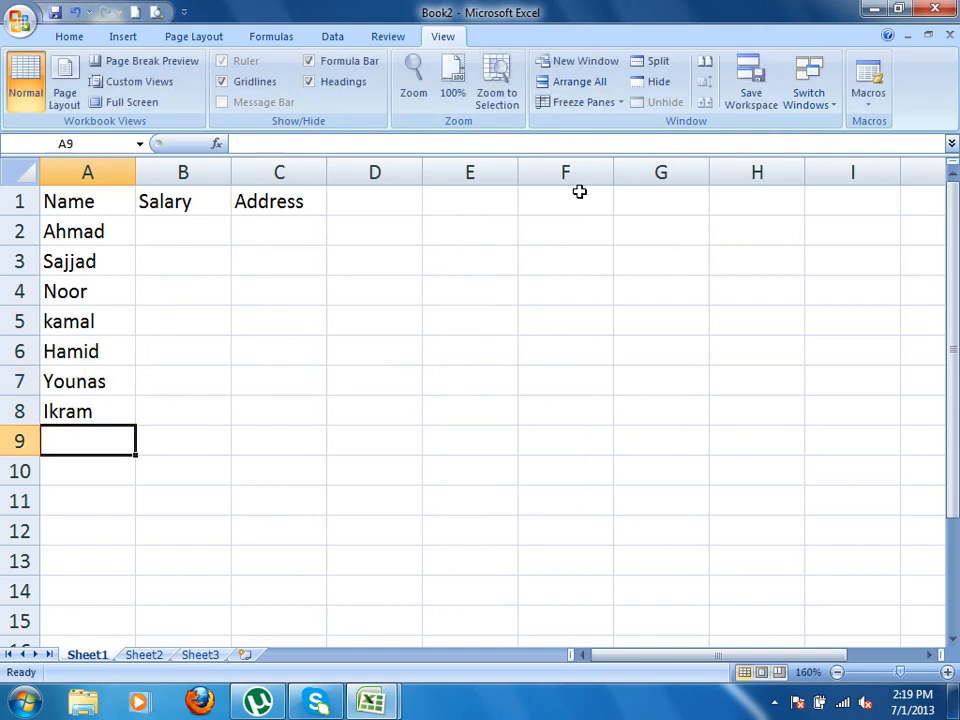
# - Switch the name list to Page Break Preview and enter "sd" in XFB1048573, near the sheet's last cell
pyautogui.click(178, 229)
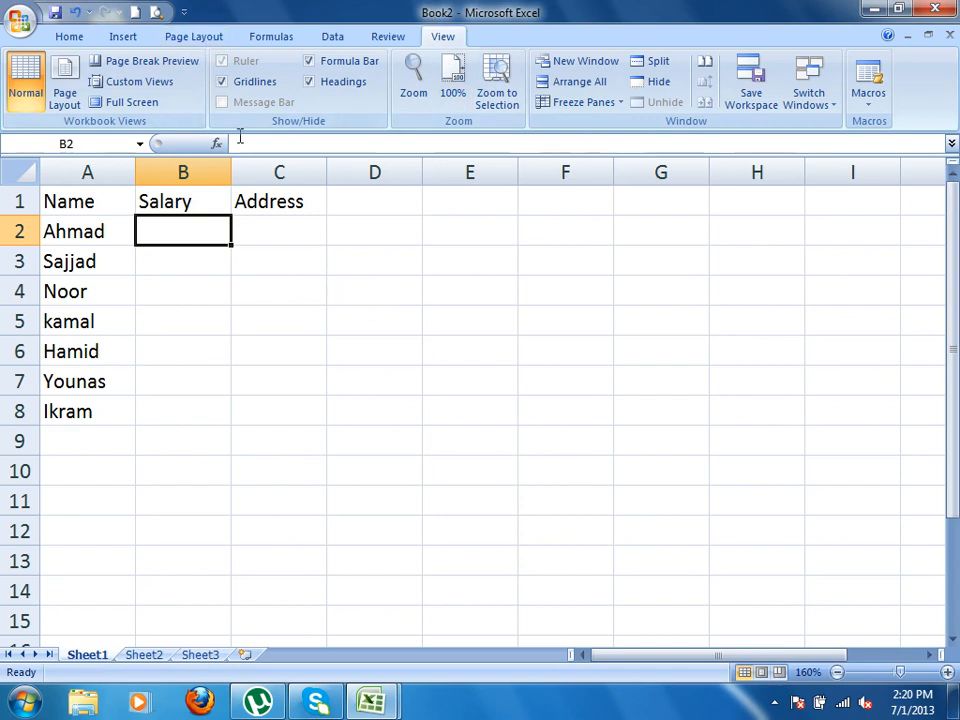
pyautogui.click(152, 62)
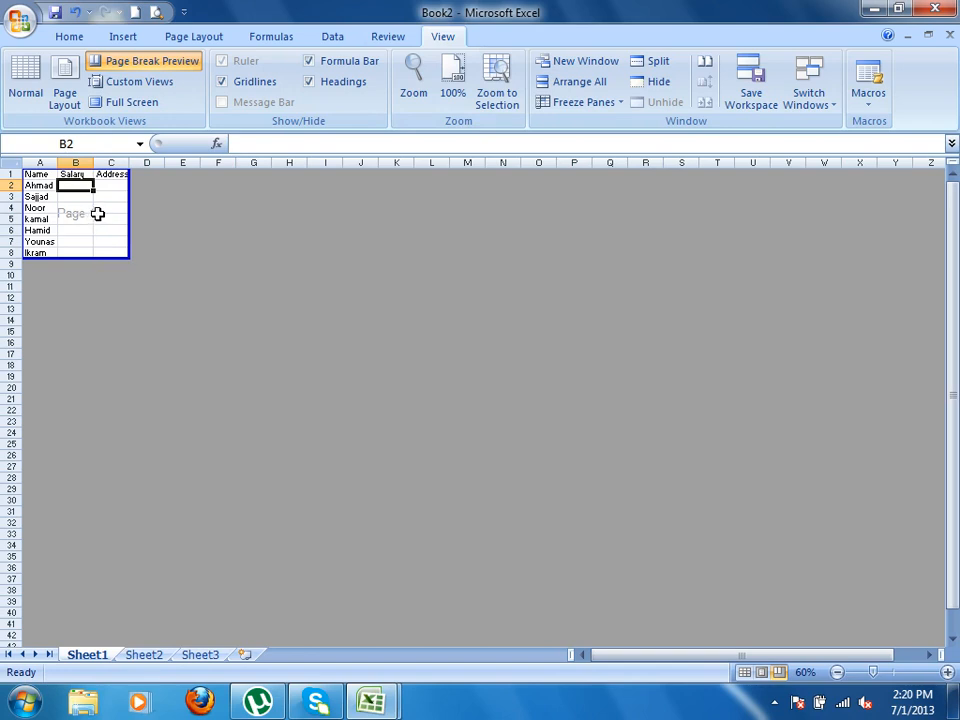
pyautogui.click(727, 592)
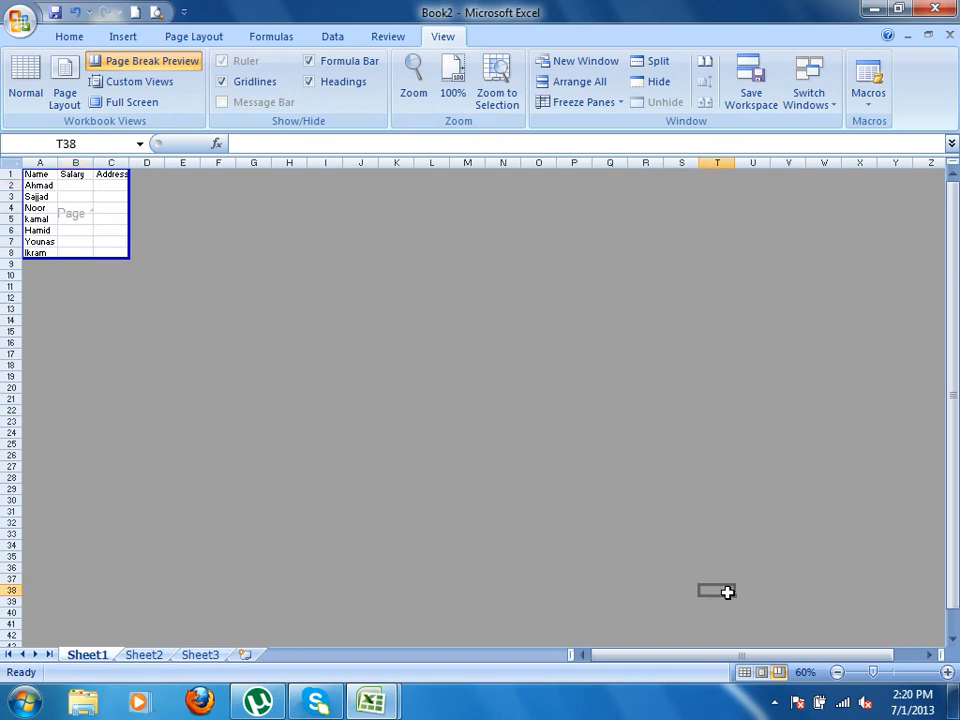
pyautogui.hotkey('ctrl', 'Right')
pyautogui.hotkey('ctrl', 'Down')
pyautogui.press('Left')
pyautogui.press('Up')
pyautogui.press('Left')
pyautogui.press('Up')
pyautogui.press('Up')
pyautogui.write('sd')
# - Enter "fsd" in cells XFB1048572 up to XFB1048570, and "sdf" in XFB1048569 and the cell above it
pyautogui.press('Up')
pyautogui.write('fsd')
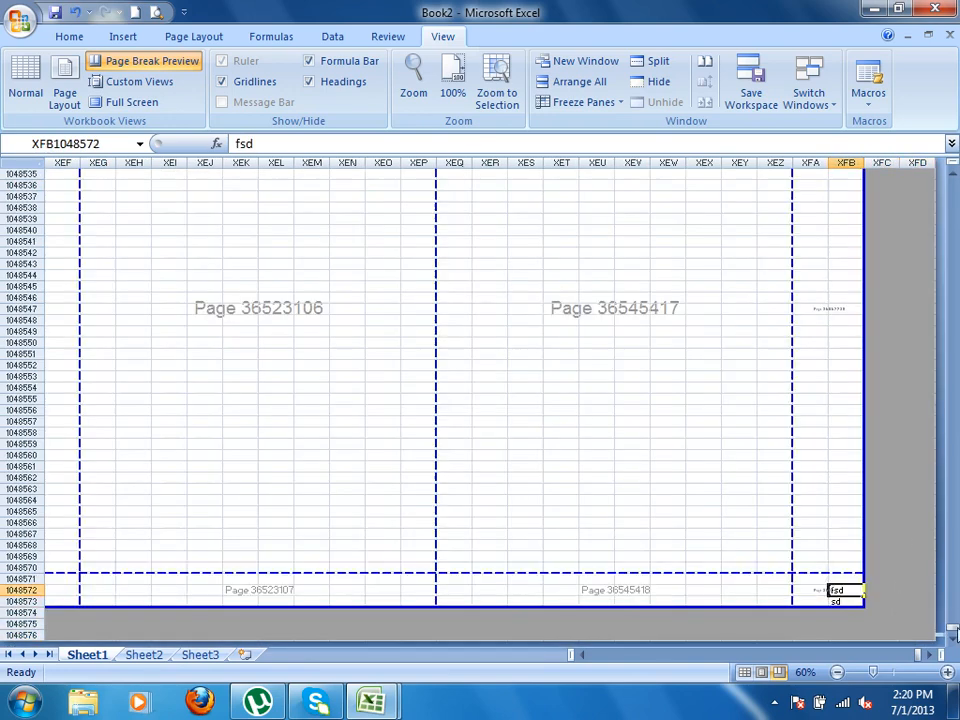
pyautogui.press('Up')
pyautogui.write('fsd')
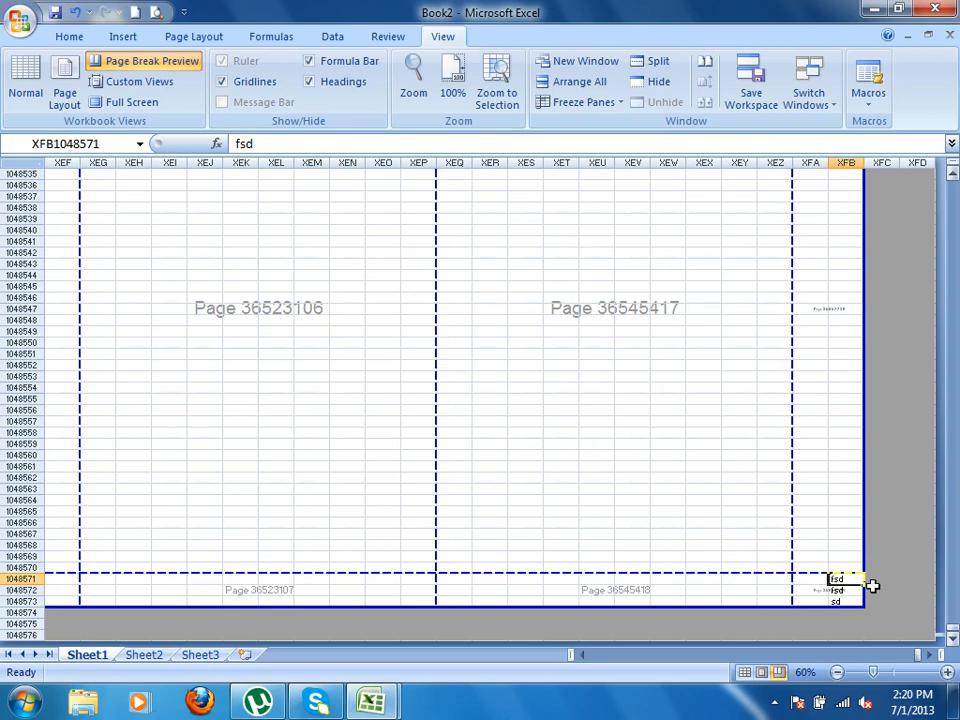
pyautogui.press('Up')
pyautogui.write('fsd')
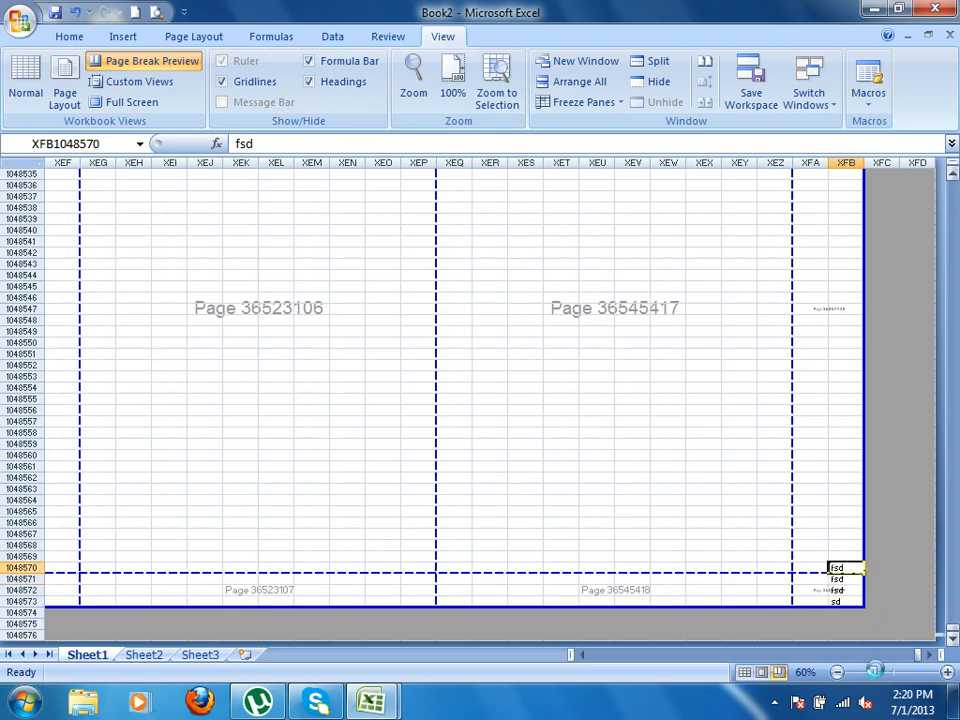
pyautogui.press('Up')
pyautogui.write('sdf')
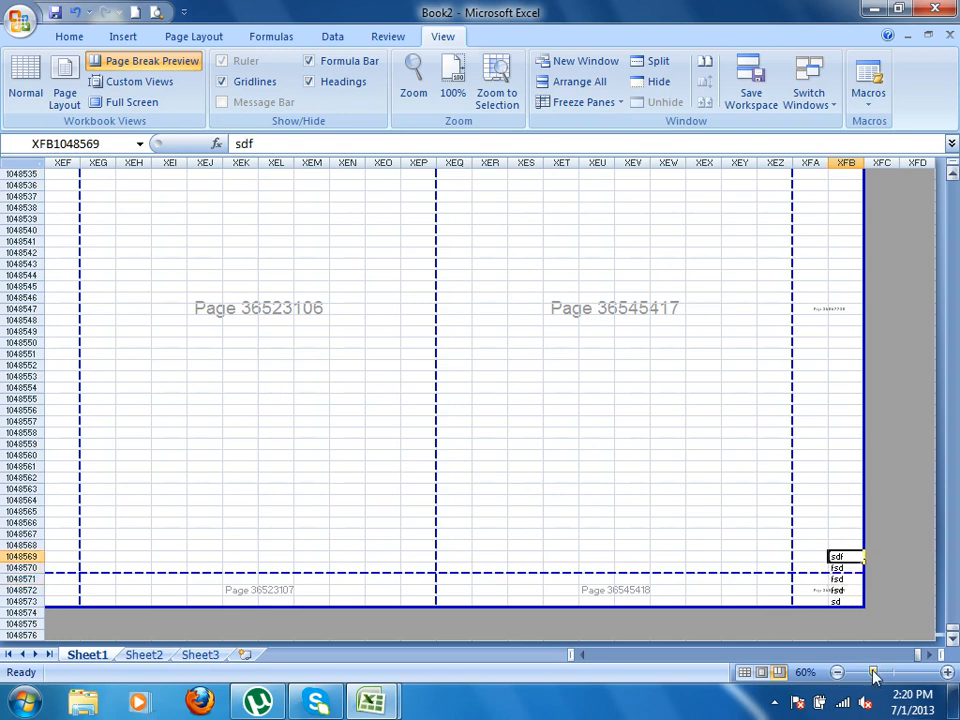
pyautogui.press('Up')
pyautogui.write('sdf')
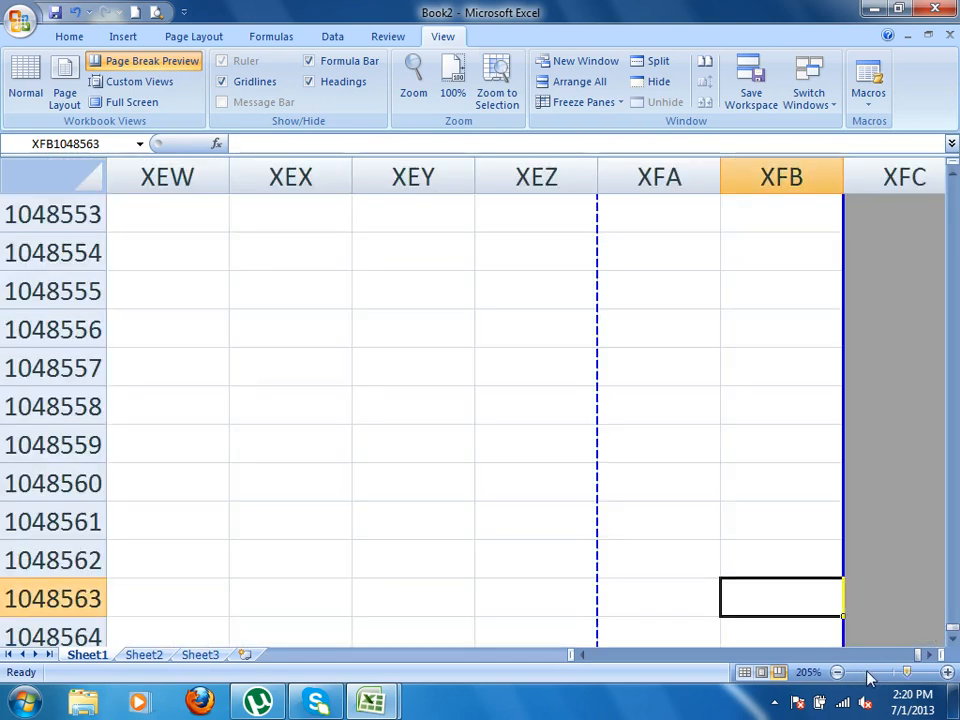
# - Jump back from the sheet's far end to cell A1 and return the sheet to Normal view
pyautogui.scroll(5, 740, 415)
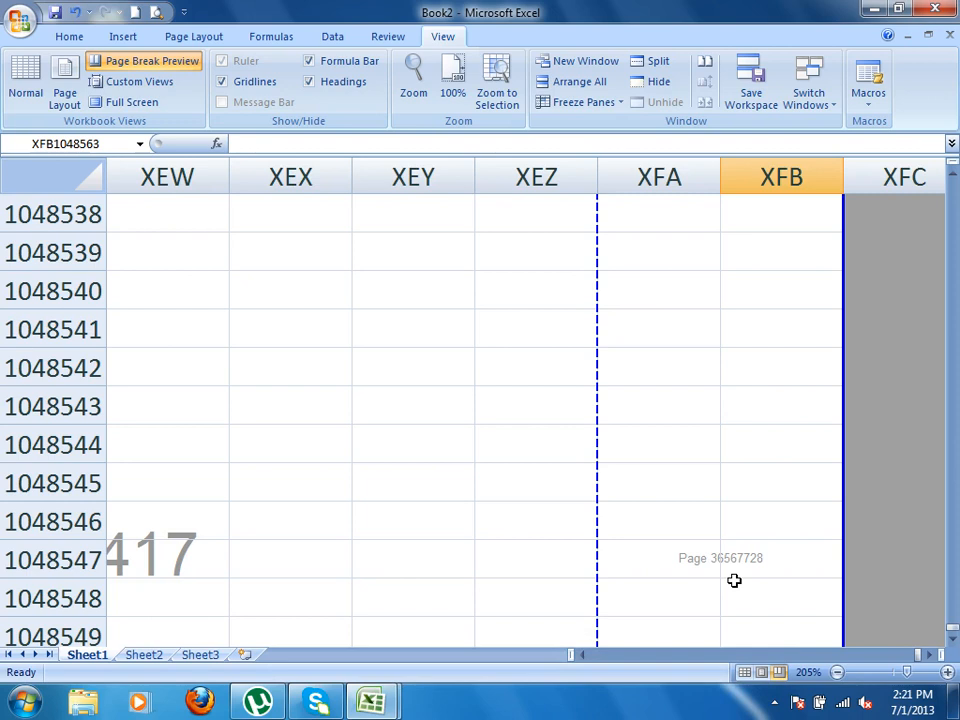
pyautogui.hotkey('ctrl', 'Up')
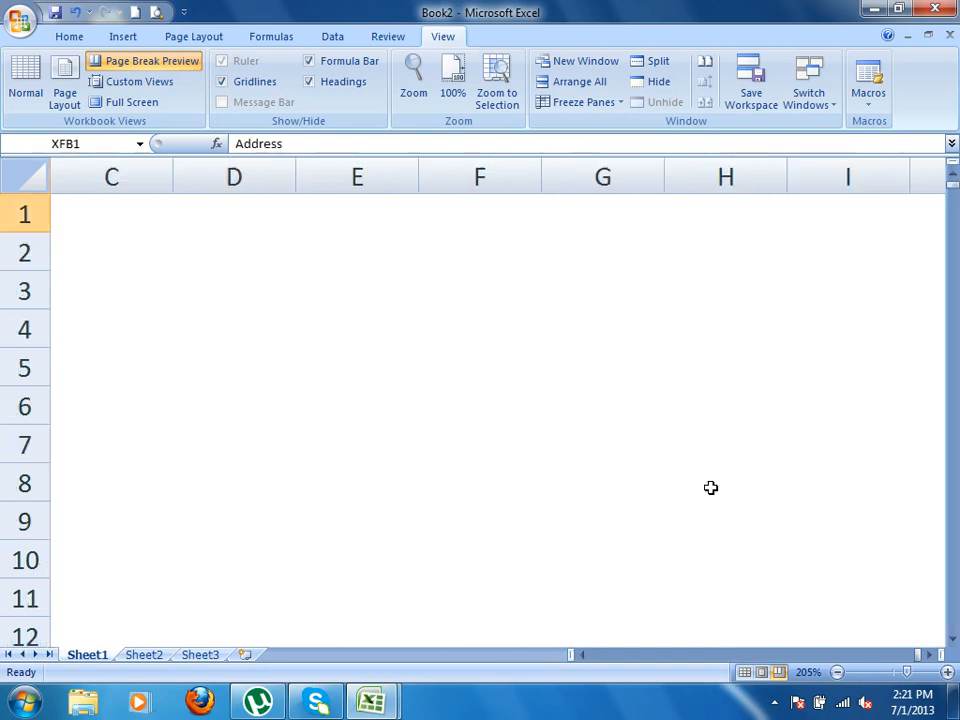
pyautogui.hotkey('ctrl', 'Left')
pyautogui.hotkey('ctrl', 'Left')
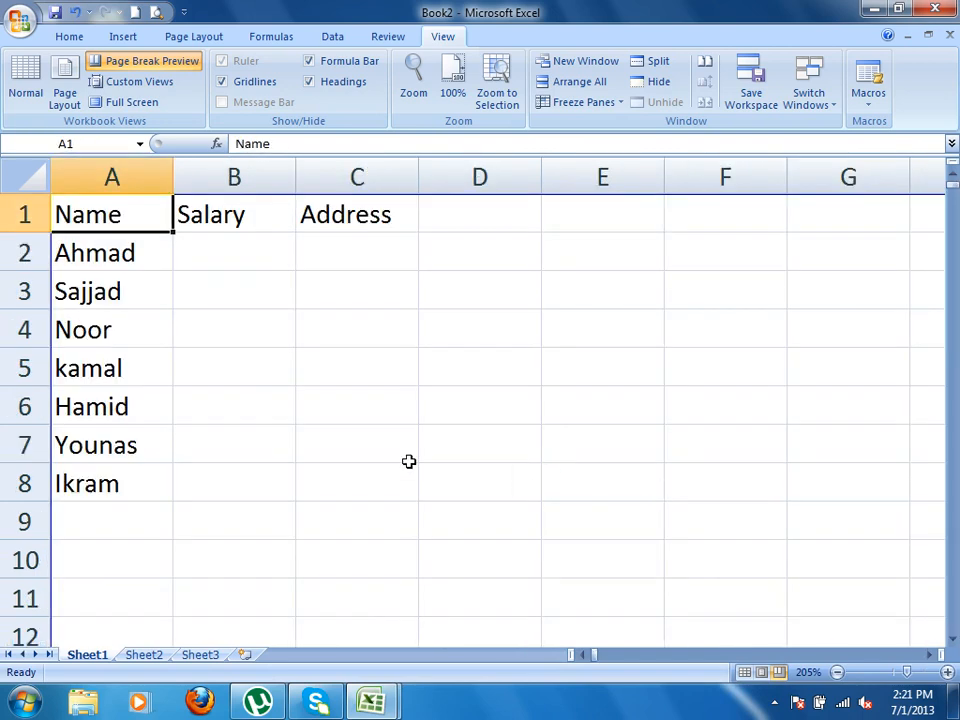
pyautogui.click(26, 78)
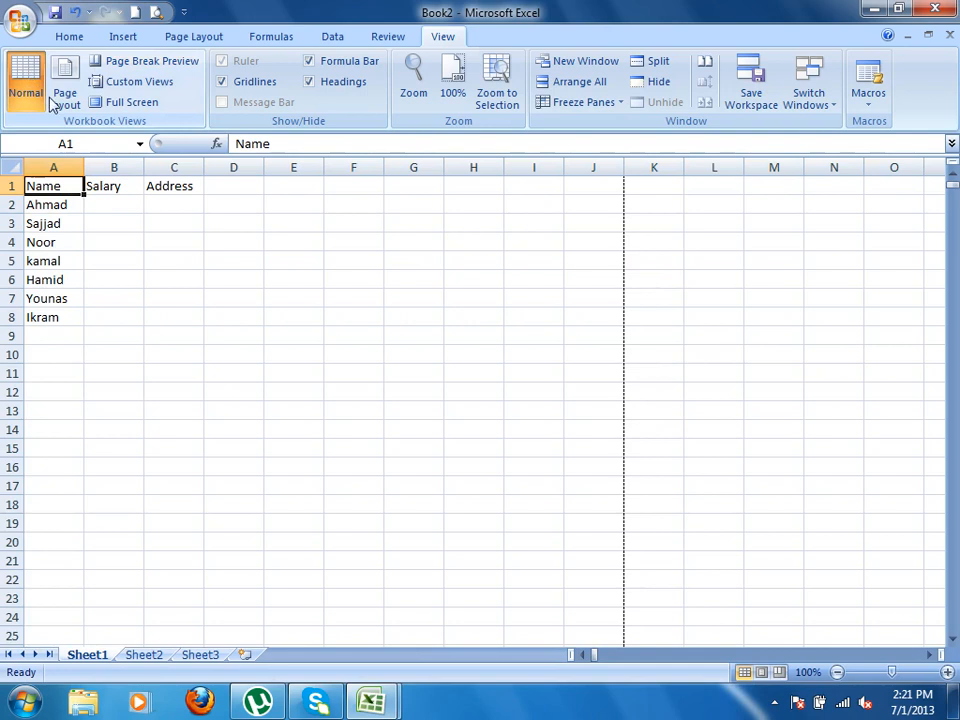
# - Zoom the worksheet to 145% and select cell C9 below the Address column
pyautogui.click(175, 283)
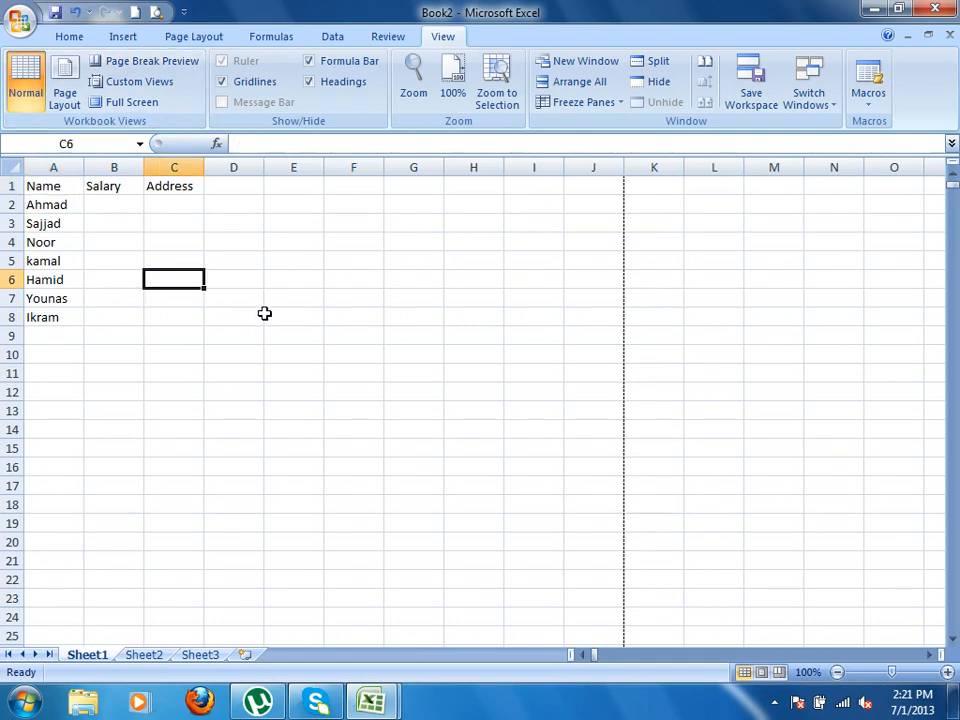
pyautogui.keyDown('ctrl'); pyautogui.scroll(3, 261, 318); pyautogui.keyUp('ctrl')
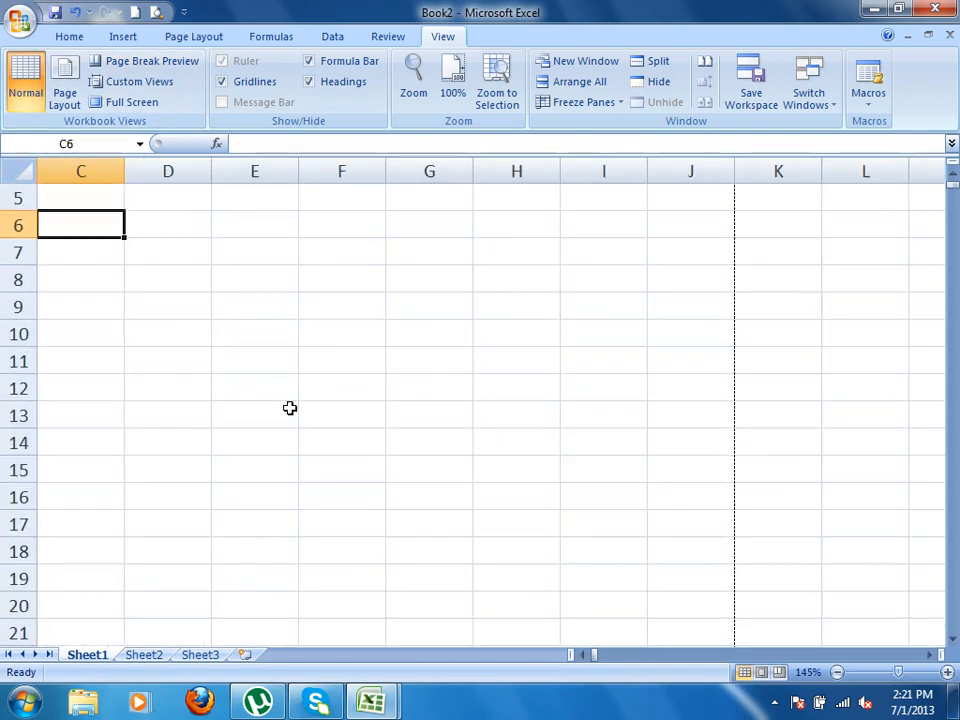
pyautogui.click(586, 655)
pyautogui.click(586, 655)
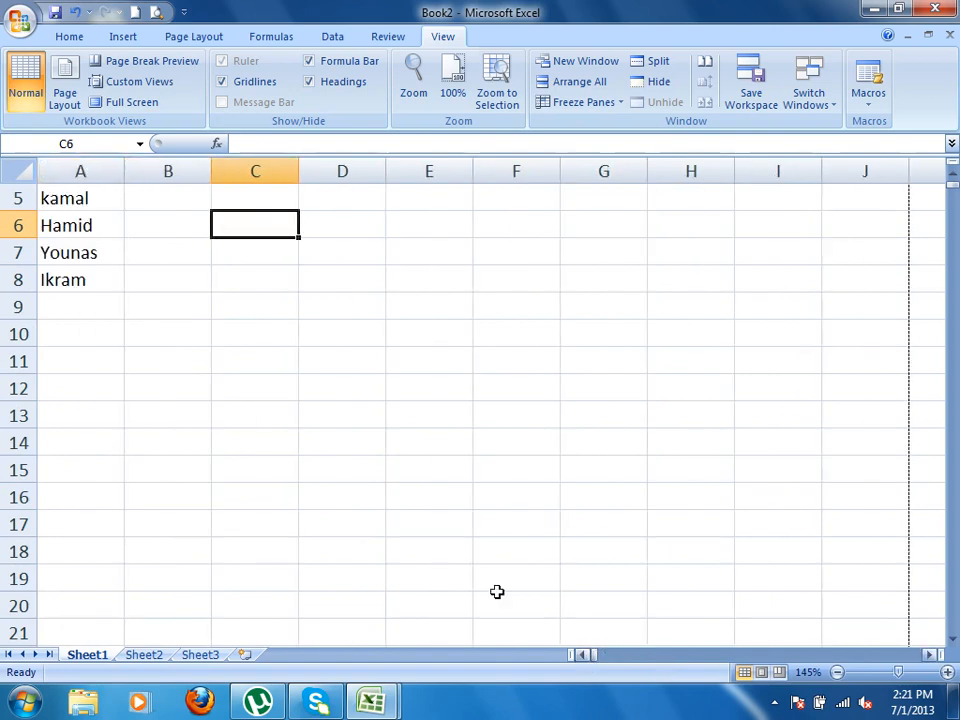
pyautogui.click(283, 313)
pyautogui.scroll(2, 218, 301)
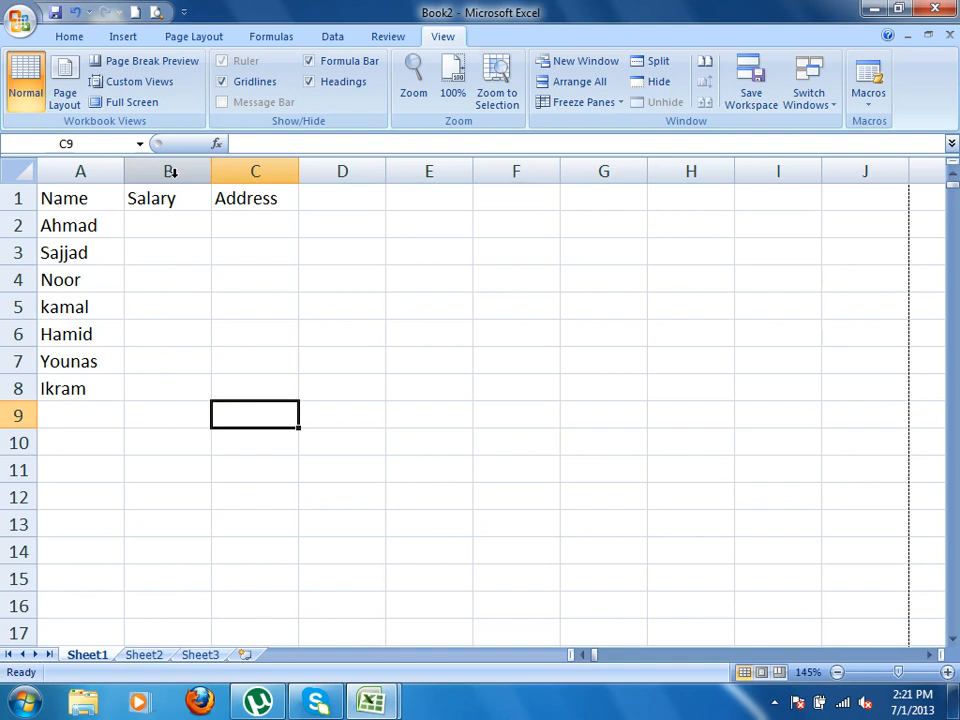
# - Enter "LIFO List" in C8 and "Last in First Out" in C9
pyautogui.press('Up')
pyautogui.press('Left')
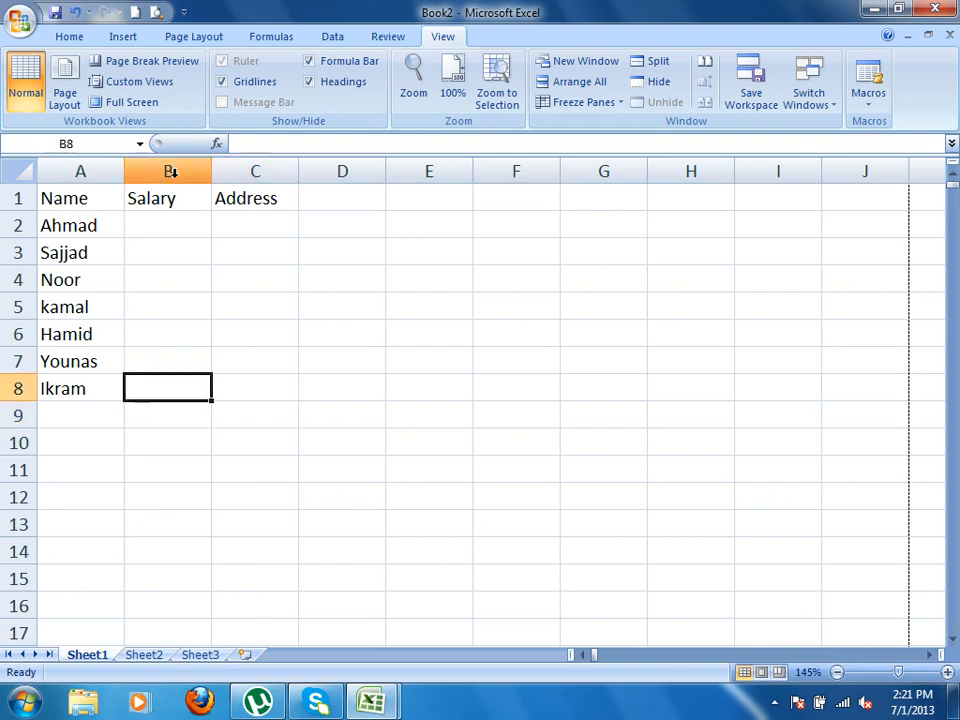
pyautogui.press('Right')
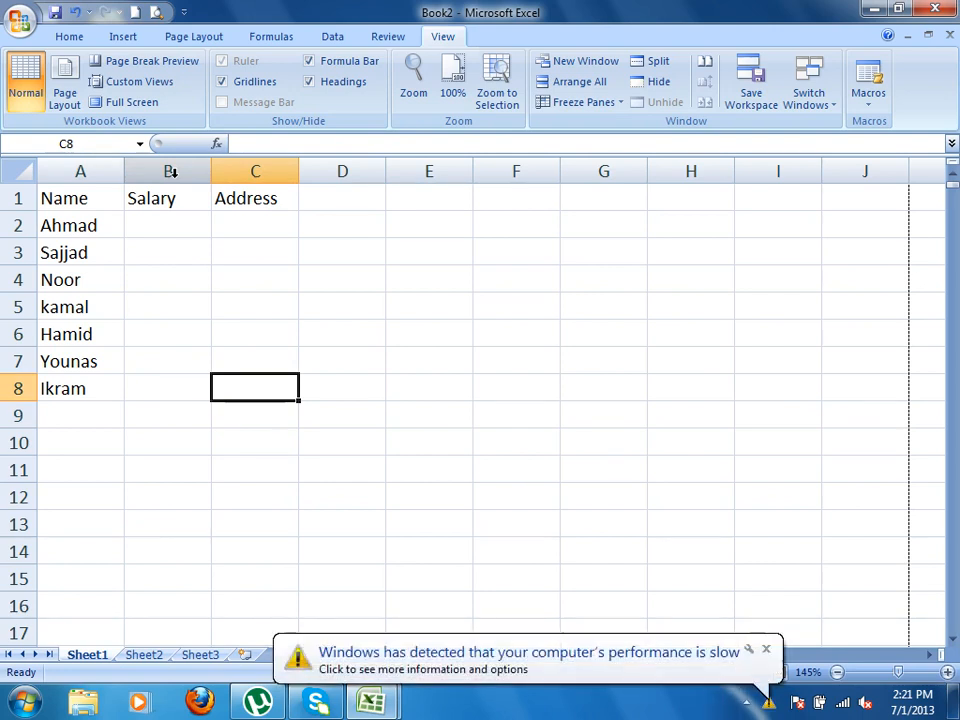
pyautogui.write('LIFO List')
pyautogui.press('Return')
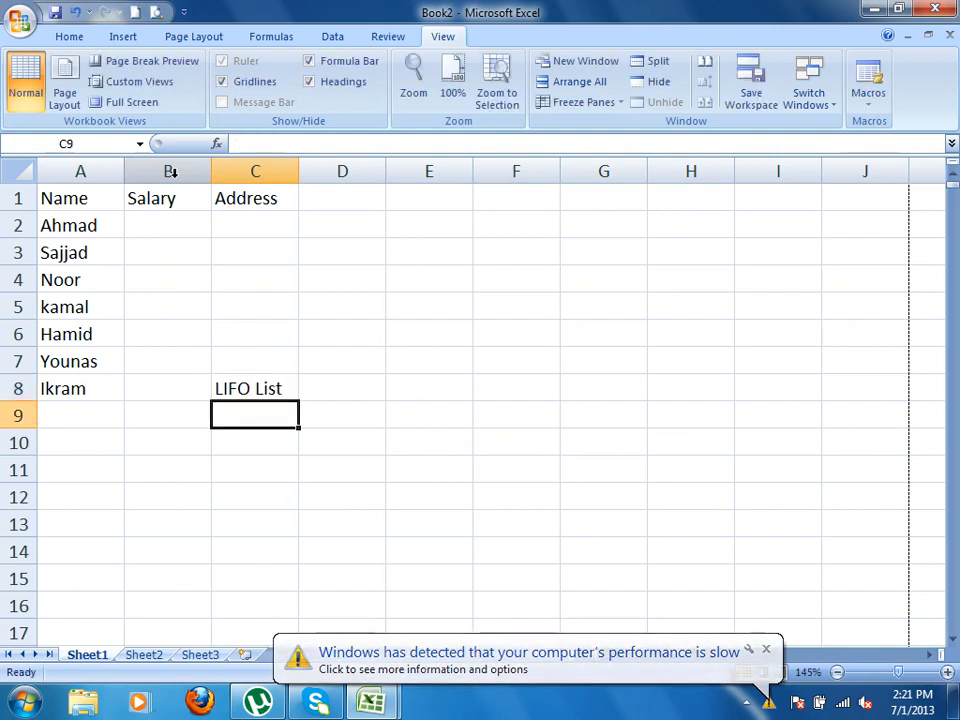
pyautogui.write('Last in First O')
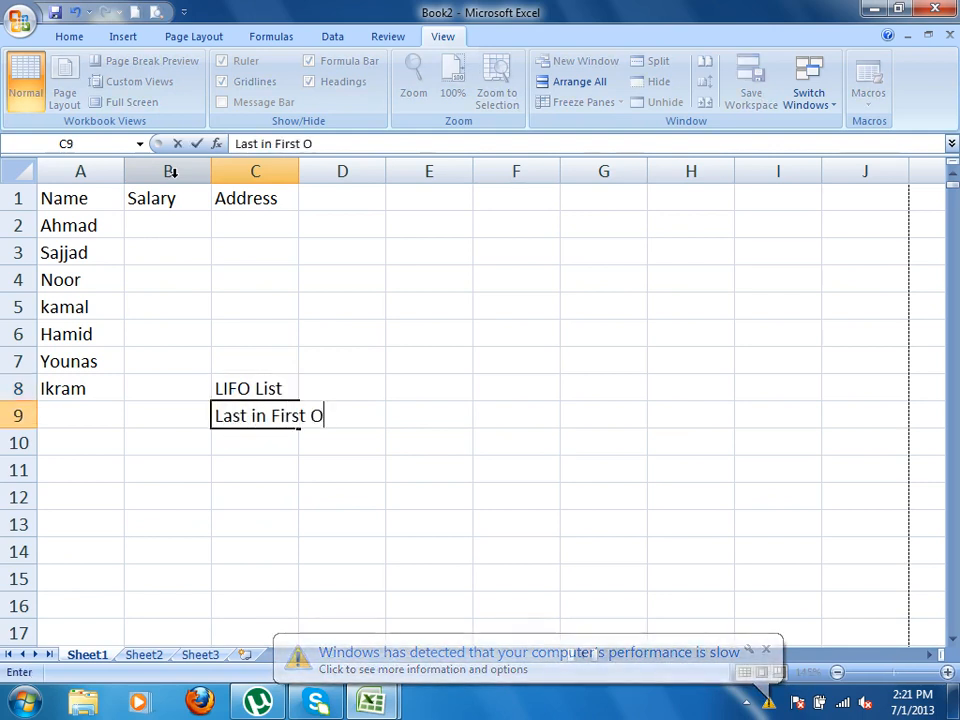
pyautogui.write('ut')
pyautogui.press('Return')
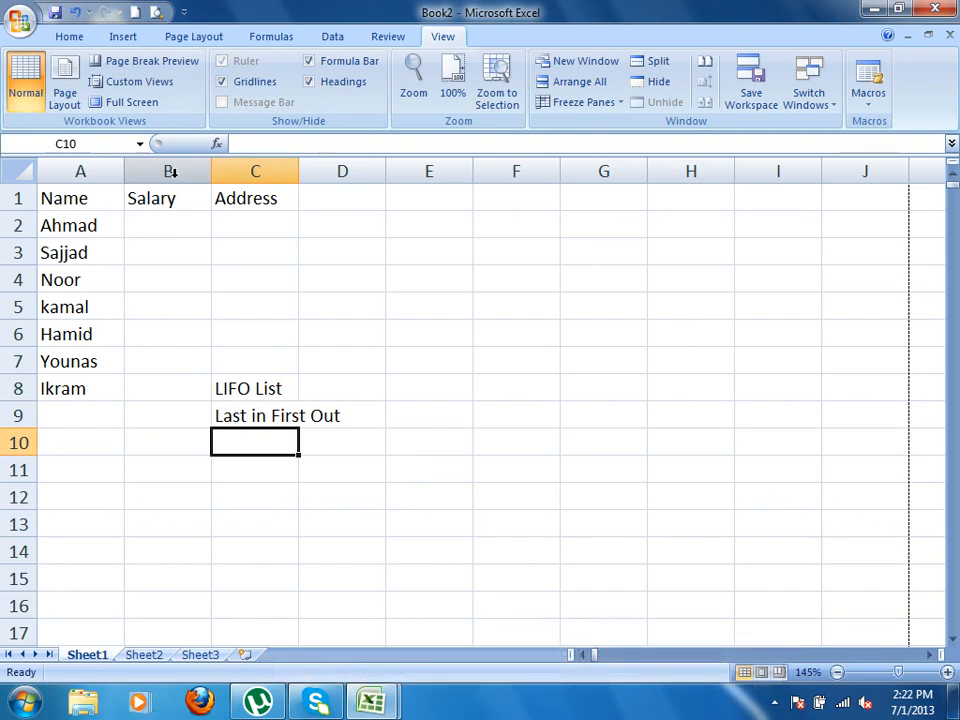
# - Open Paint with the mspaint command and draw a tall rectangle about 152 × 376 px with the thickest outline
pyautogui.press('super+r')
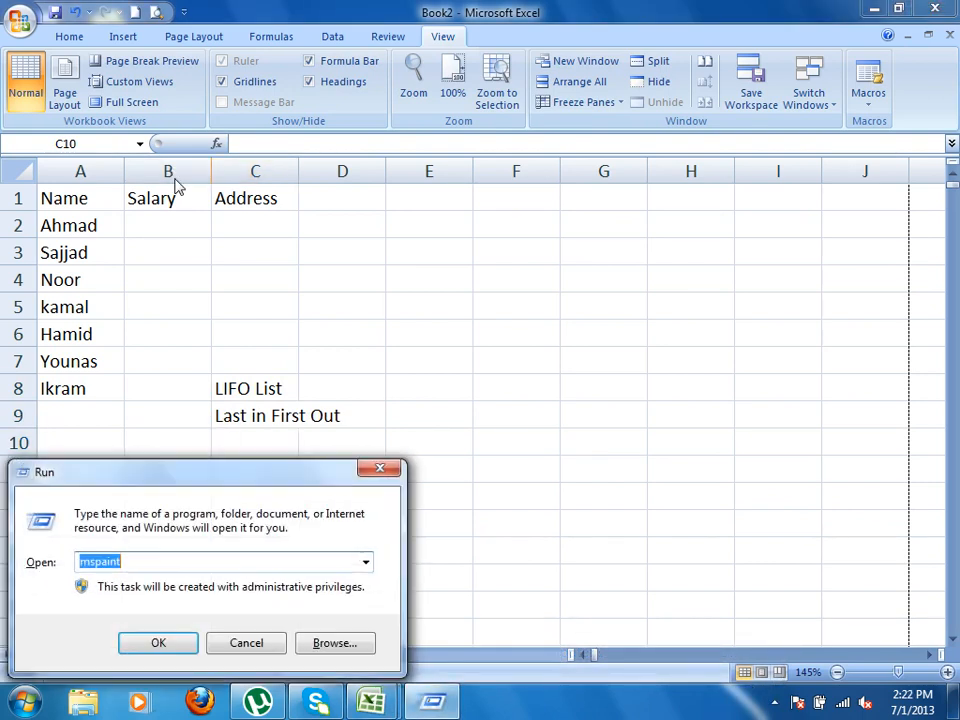
pyautogui.press('Return')
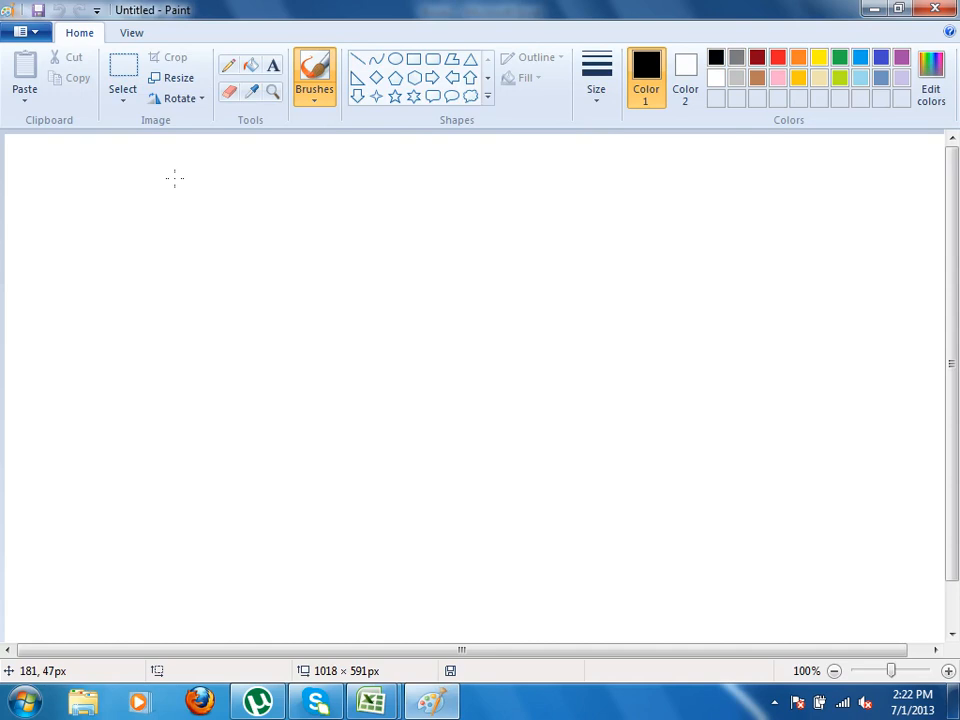
pyautogui.click(414, 60)
pyautogui.moveTo(356, 199)
pyautogui.mouseDown()
pyautogui.moveTo(444, 261)
pyautogui.moveTo(498, 484)
pyautogui.moveTo(499, 550)
pyautogui.mouseUp()
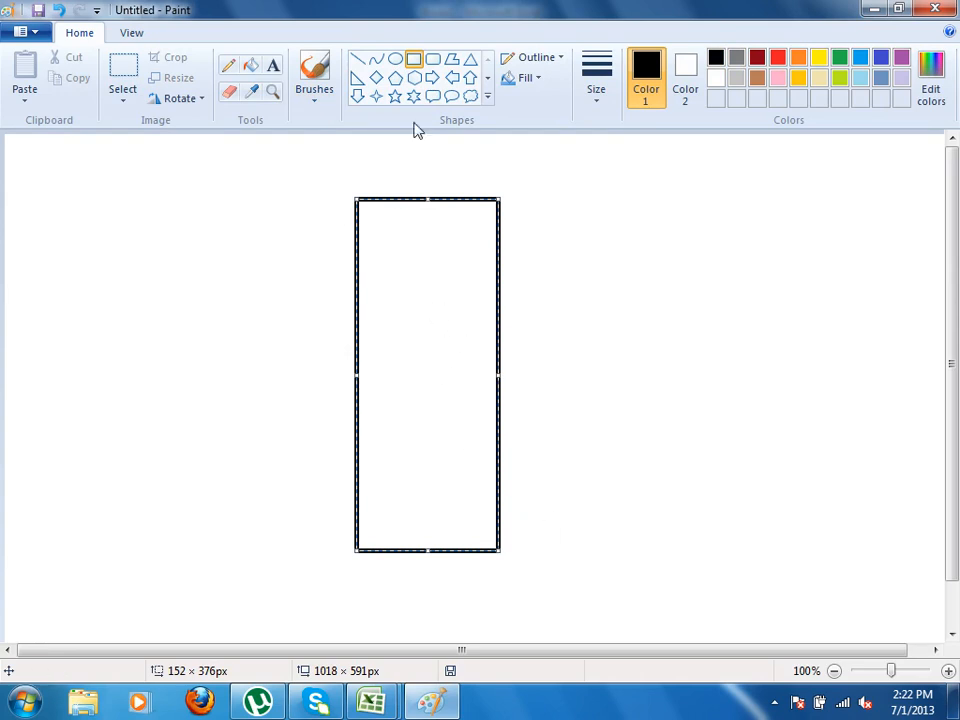
pyautogui.click(596, 80)
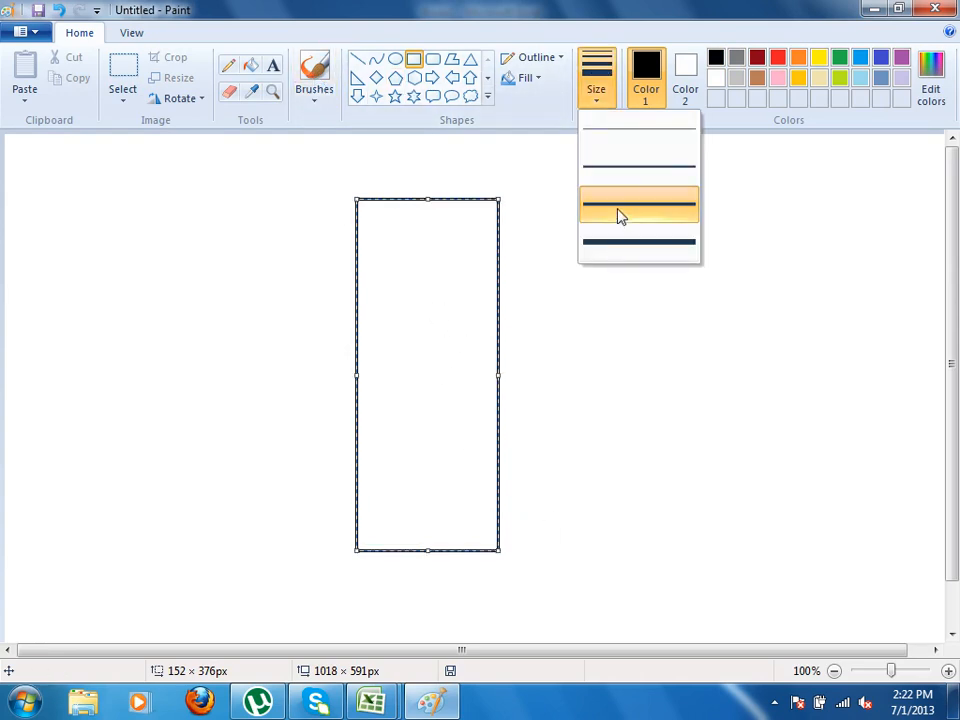
pyautogui.click(626, 255)
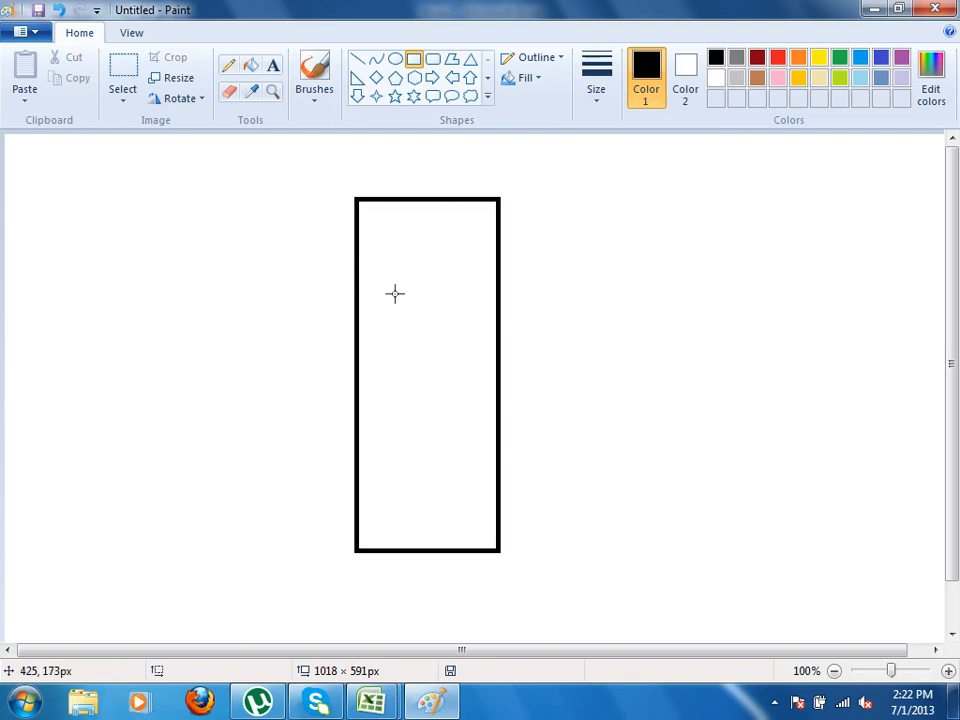
# - Brush three roughly horizontal divider lines across the rectangle, using the second-thickest brush size
pyautogui.click(316, 70)
pyautogui.click(596, 80)
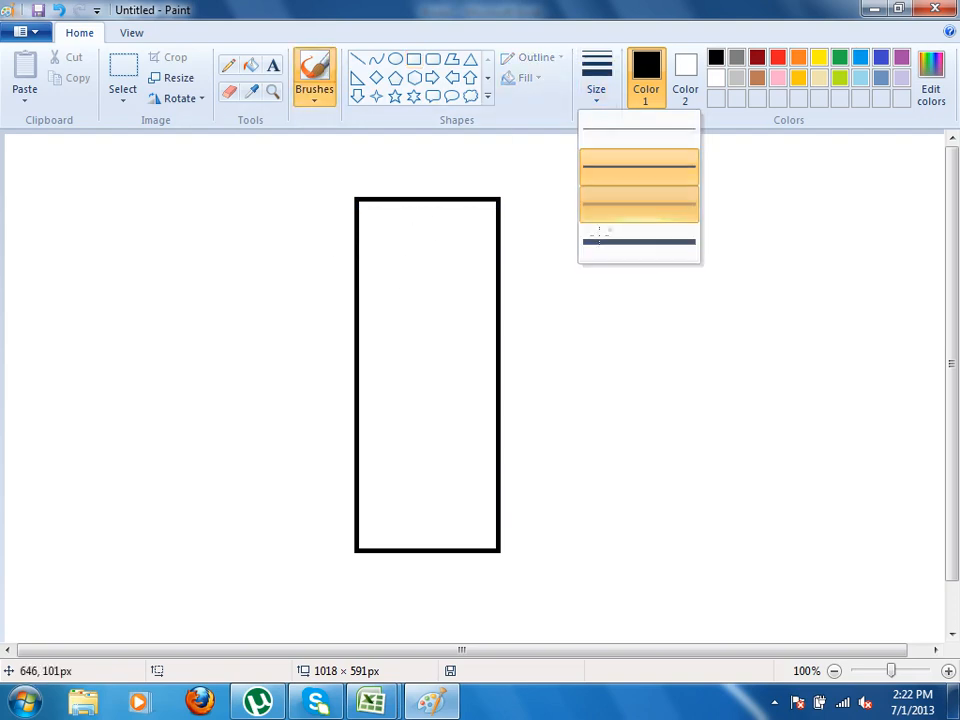
pyautogui.click(620, 221)
pyautogui.moveTo(404, 254); pyautogui.dragTo(505, 262)
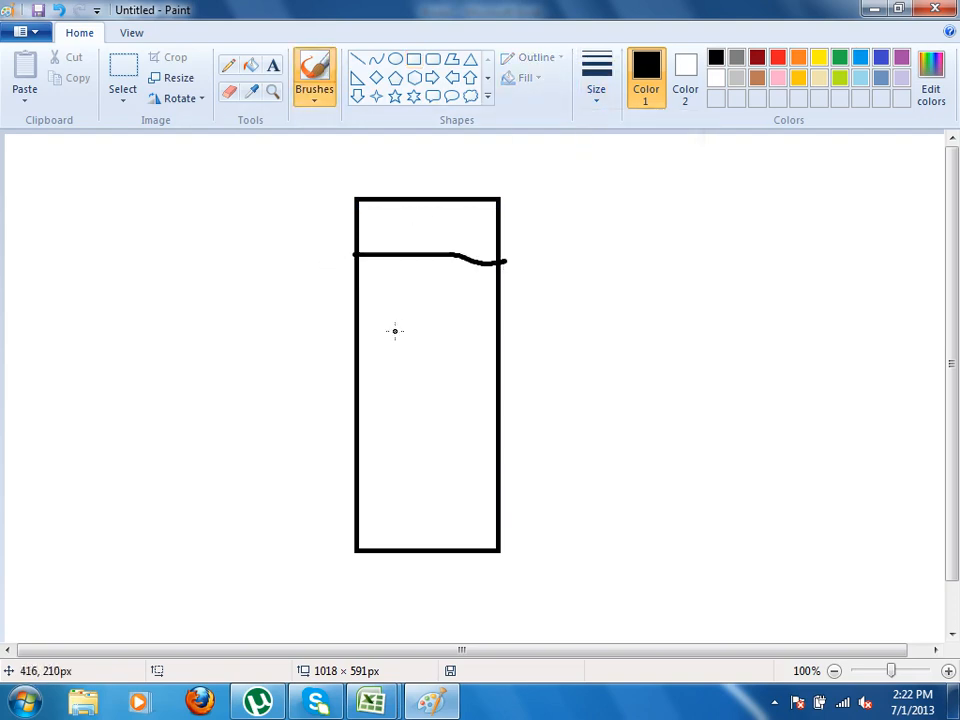
pyautogui.moveTo(358, 347); pyautogui.dragTo(497, 348)
pyautogui.moveTo(373, 423); pyautogui.dragTo(473, 413)
# - Handwrite "Last in First out" with the brush, one word per line, to the right of the rectangle
pyautogui.moveTo(697, 317); pyautogui.dragTo(742, 386)
pyautogui.moveTo(758, 343)
pyautogui.mouseDown()
pyautogui.moveTo(745, 356)
pyautogui.moveTo(784, 370)
pyautogui.mouseUp()
pyautogui.moveTo(815, 317); pyautogui.dragTo(826, 371)
pyautogui.moveTo(826, 355); pyautogui.dragTo(850, 352)
pyautogui.moveTo(776, 430)
pyautogui.mouseDown()
pyautogui.moveTo(792, 467)
pyautogui.moveTo(848, 456)
pyautogui.mouseUp()
pyautogui.moveTo(800, 523); pyautogui.dragTo(820, 571)
pyautogui.moveTo(816, 540)
pyautogui.mouseDown()
pyautogui.moveTo(826, 533)
pyautogui.moveTo(864, 556)
pyautogui.moveTo(907, 465)
pyautogui.moveTo(913, 484)
pyautogui.mouseUp()
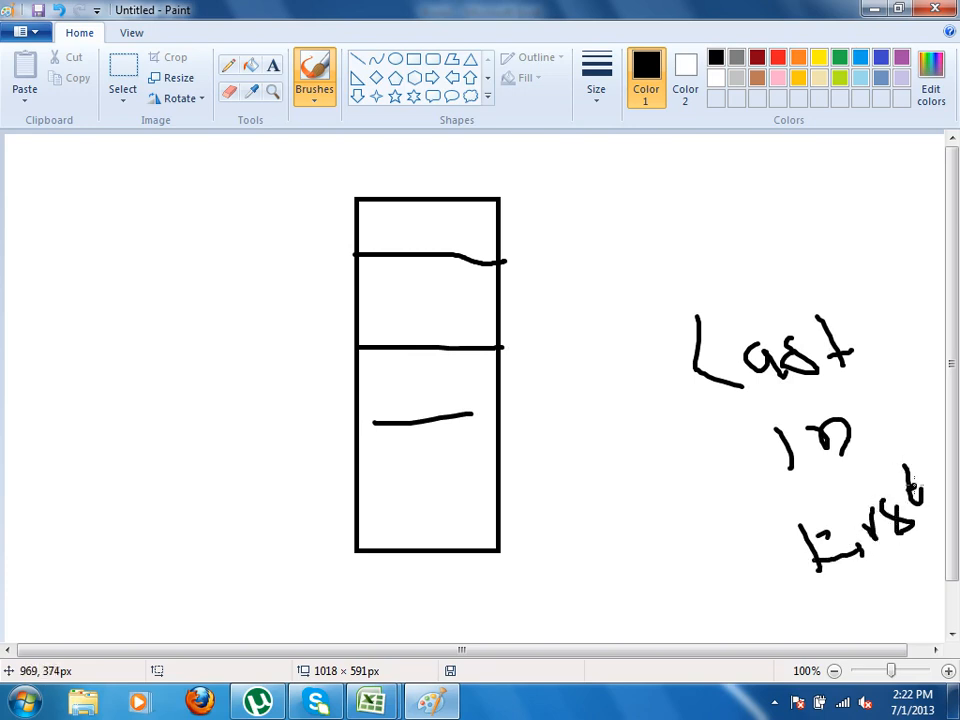
pyautogui.moveTo(810, 602)
pyautogui.mouseDown()
pyautogui.moveTo(906, 553)
pyautogui.moveTo(911, 570)
pyautogui.mouseUp()
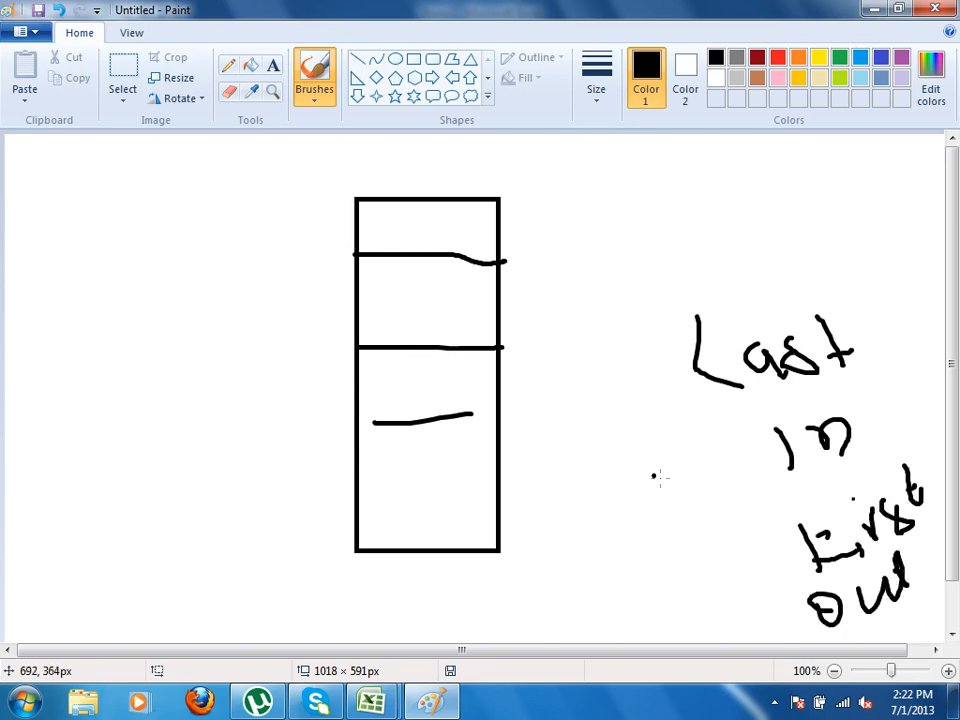
# - Redraw the lowest divider at full width and handwrite a short name in each of the four compartments, from the bottom up
pyautogui.moveTo(364, 431); pyautogui.dragTo(503, 434)
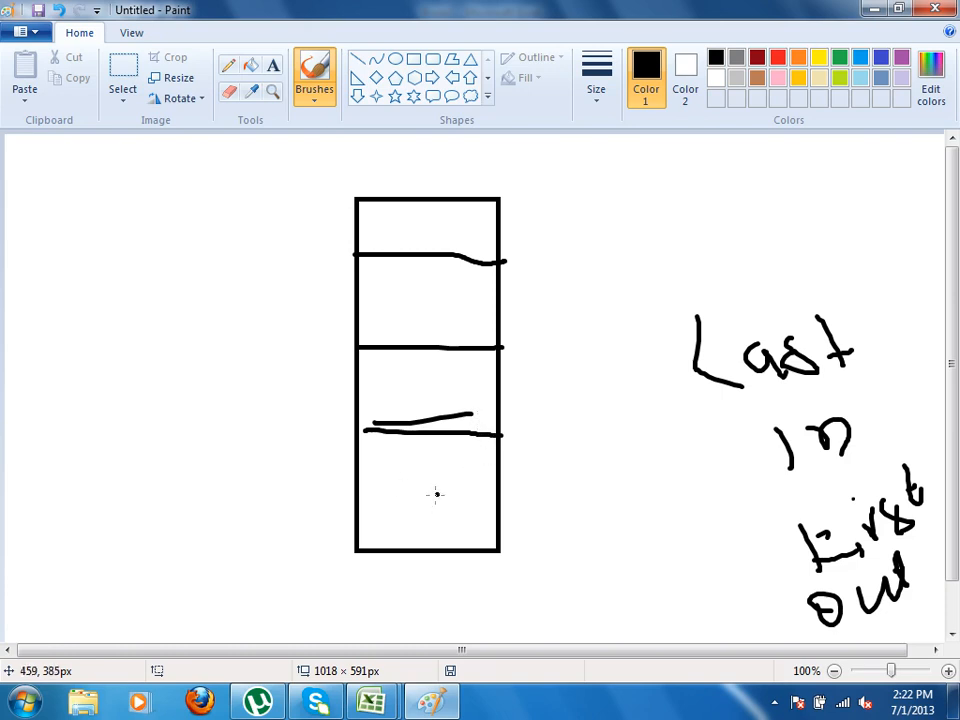
pyautogui.moveTo(409, 488)
pyautogui.mouseDown()
pyautogui.moveTo(430, 494)
pyautogui.moveTo(448, 465)
pyautogui.mouseUp()
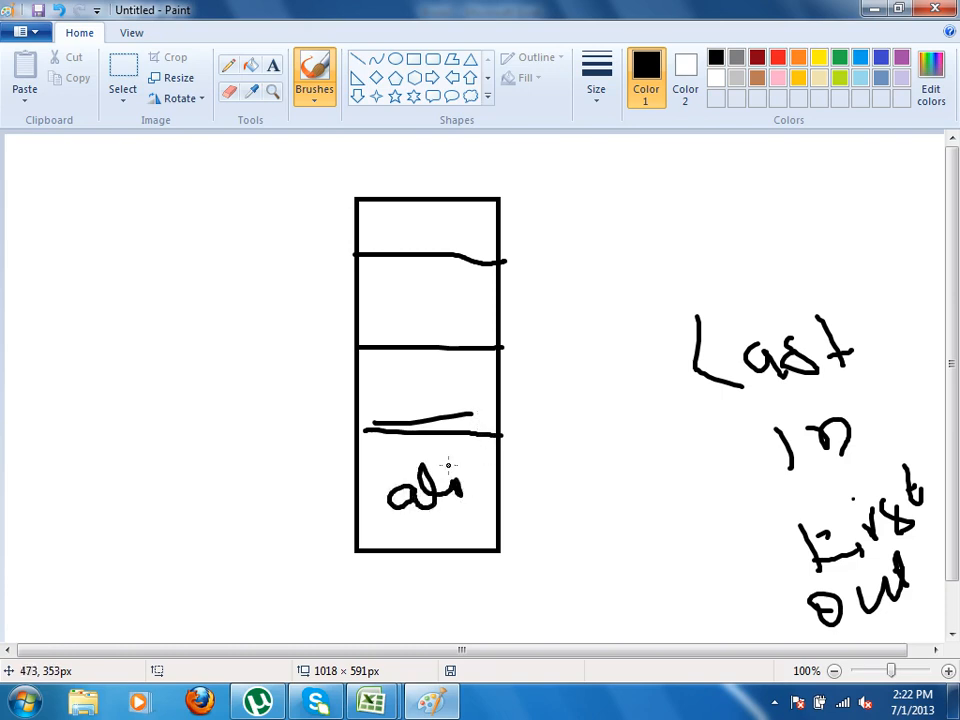
pyautogui.moveTo(403, 374)
pyautogui.mouseDown()
pyautogui.moveTo(439, 388)
pyautogui.moveTo(456, 420)
pyautogui.moveTo(432, 426)
pyautogui.mouseUp()
pyautogui.moveTo(426, 282); pyautogui.dragTo(456, 288)
pyautogui.moveTo(409, 225)
pyautogui.mouseDown()
pyautogui.moveTo(454, 230)
pyautogui.moveTo(486, 215)
pyautogui.mouseUp()
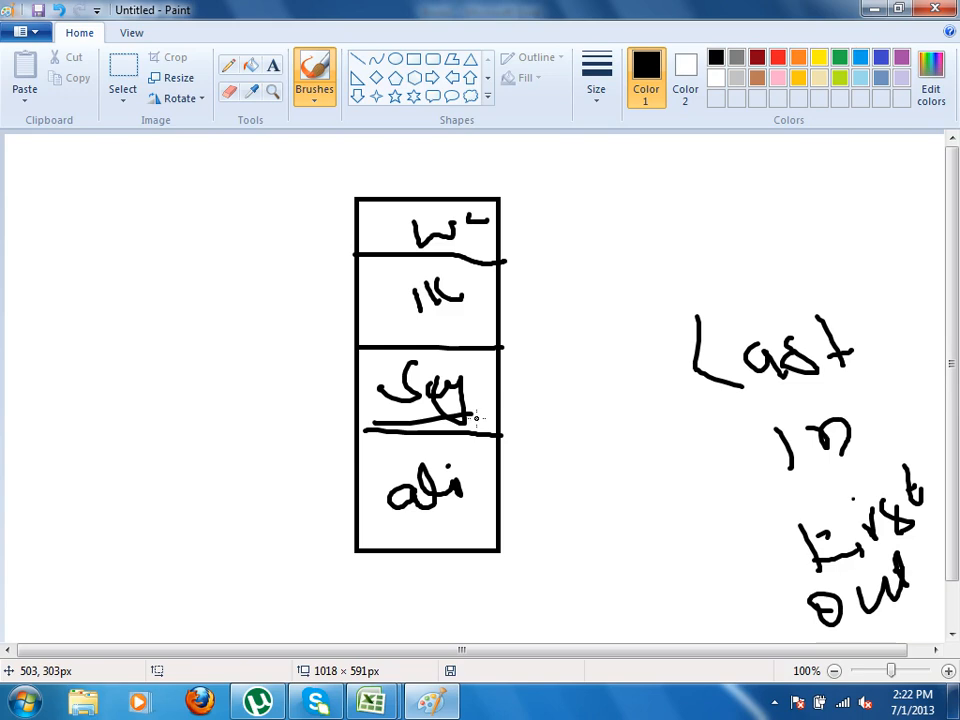
# - Draw a curved line from each compartment, starting with the top one, over the stack to its left side, adding arrowheads
pyautogui.moveTo(433, 207)
pyautogui.mouseDown()
pyautogui.moveTo(408, 150)
pyautogui.moveTo(250, 270)
pyautogui.moveTo(232, 322)
pyautogui.moveTo(240, 322)
pyautogui.mouseUp()
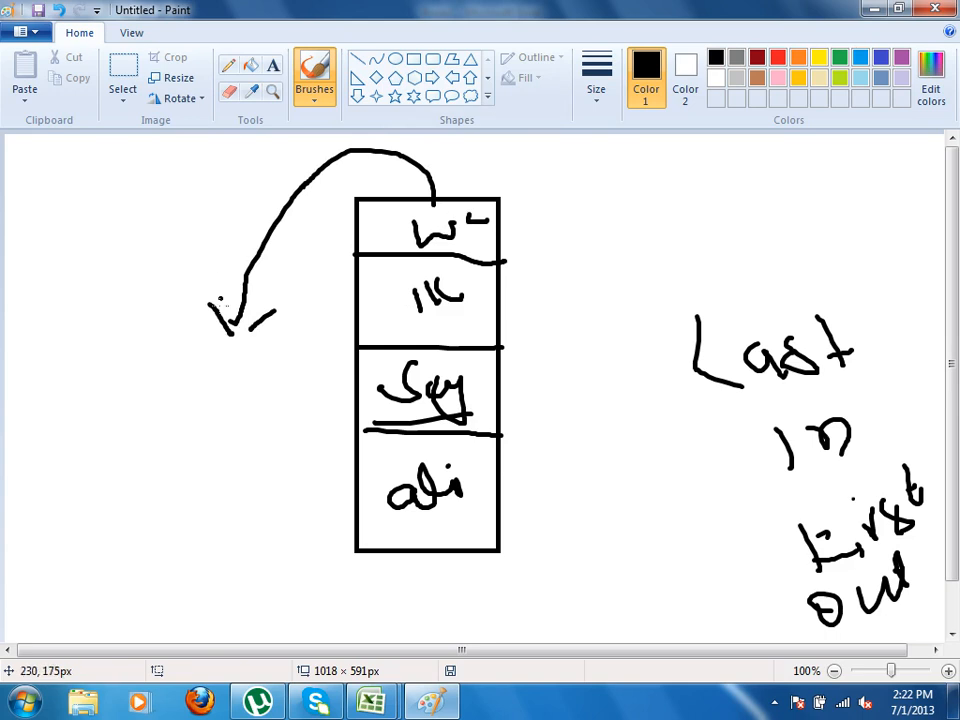
pyautogui.moveTo(482, 325)
pyautogui.mouseDown()
pyautogui.moveTo(563, 210)
pyautogui.moveTo(225, 354)
pyautogui.mouseUp()
pyautogui.moveTo(490, 430)
pyautogui.mouseDown()
pyautogui.moveTo(557, 420)
pyautogui.moveTo(152, 328)
pyautogui.mouseUp()
pyautogui.moveTo(420, 497)
pyautogui.mouseDown()
pyautogui.moveTo(432, 568)
pyautogui.moveTo(660, 495)
pyautogui.moveTo(270, 272)
pyautogui.moveTo(245, 492)
pyautogui.mouseUp()
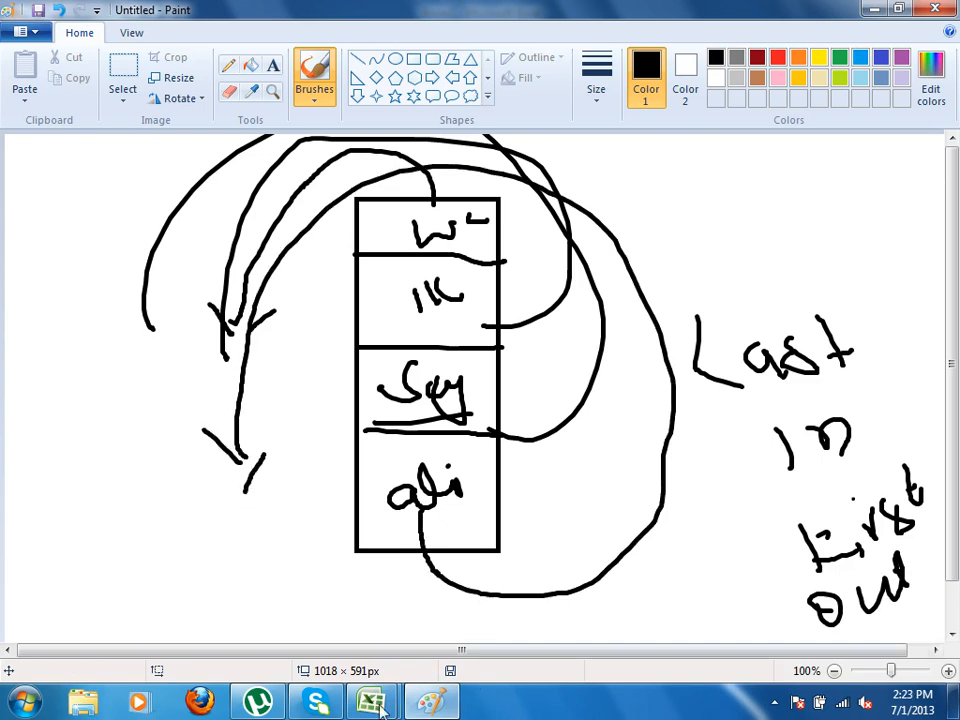
# - Switch back to the Book2 workbook in Excel and clear the LIFO notes from B8:E10
pyautogui.moveTo(371, 702)
pyautogui.click(487, 587)
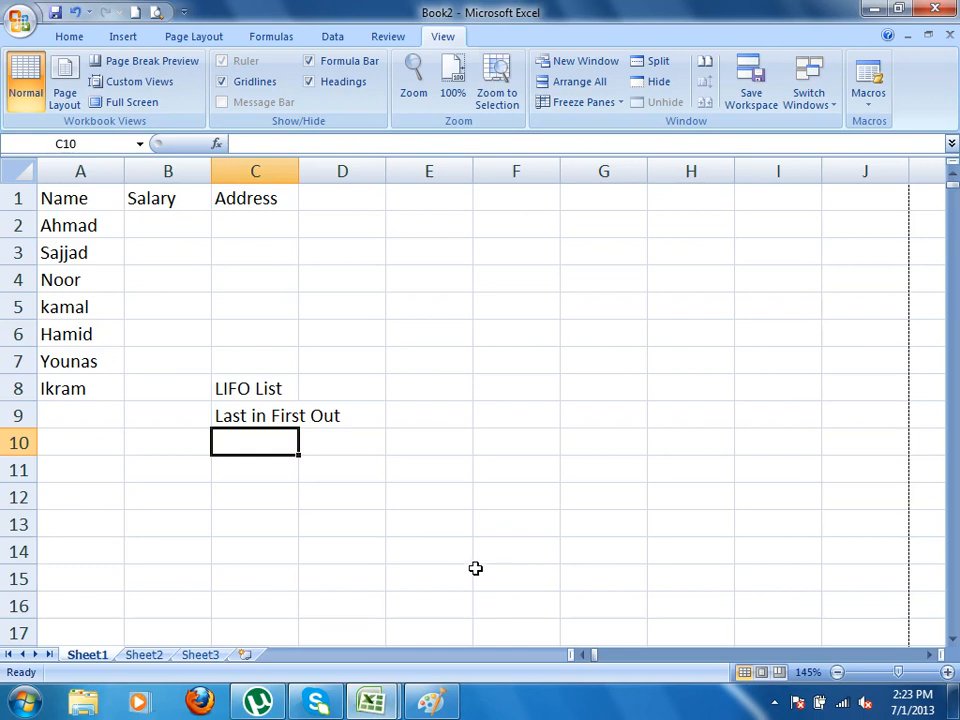
pyautogui.click(72, 386)
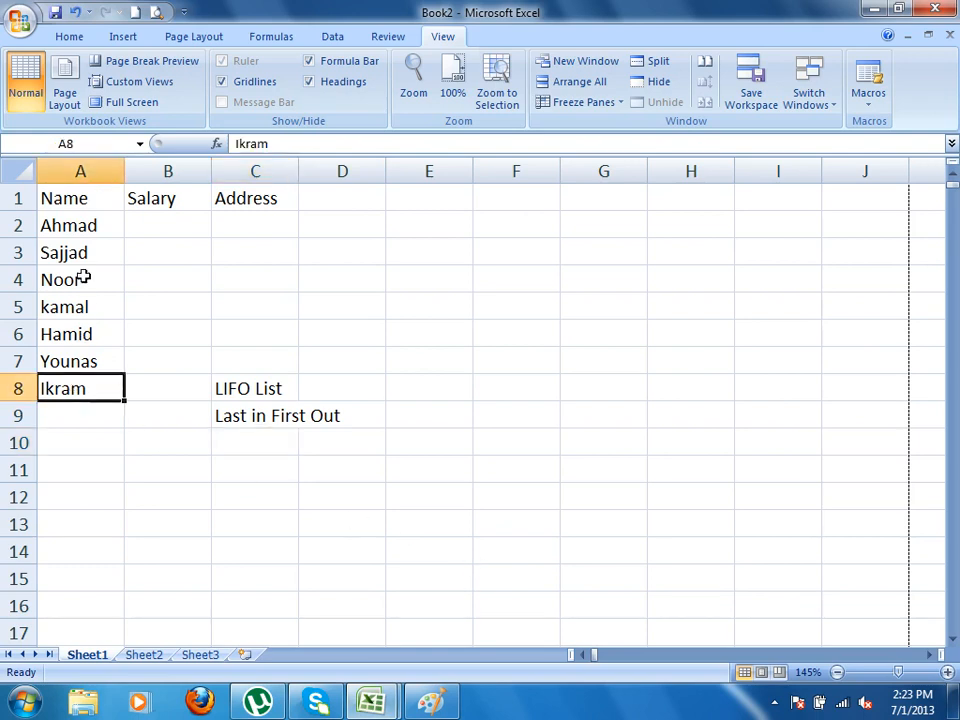
pyautogui.click(70, 226)
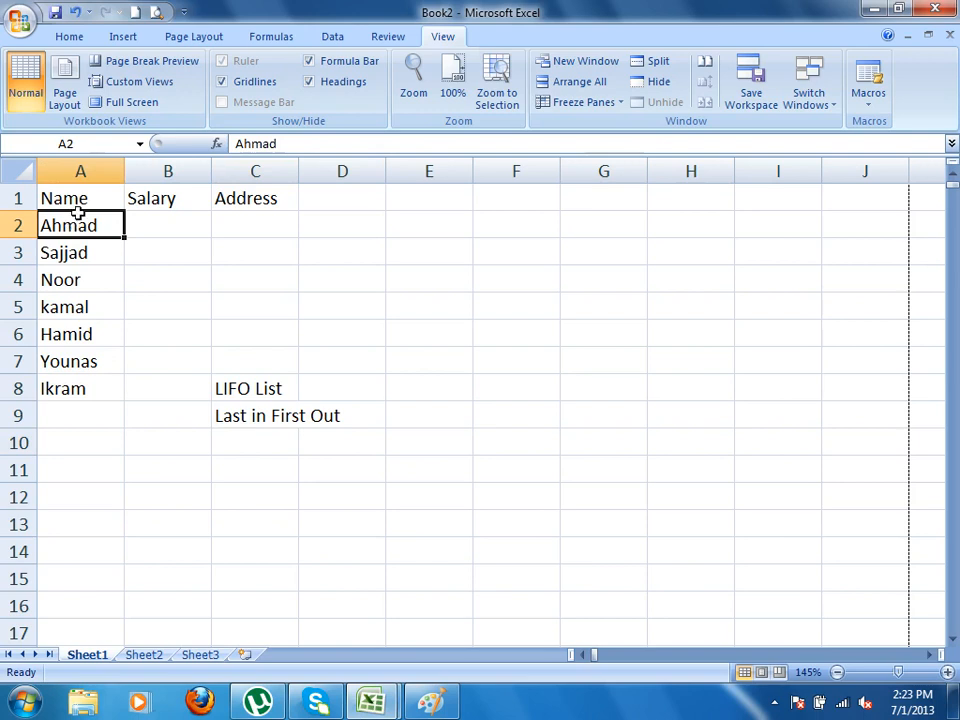
pyautogui.moveTo(189, 392); pyautogui.dragTo(422, 425)
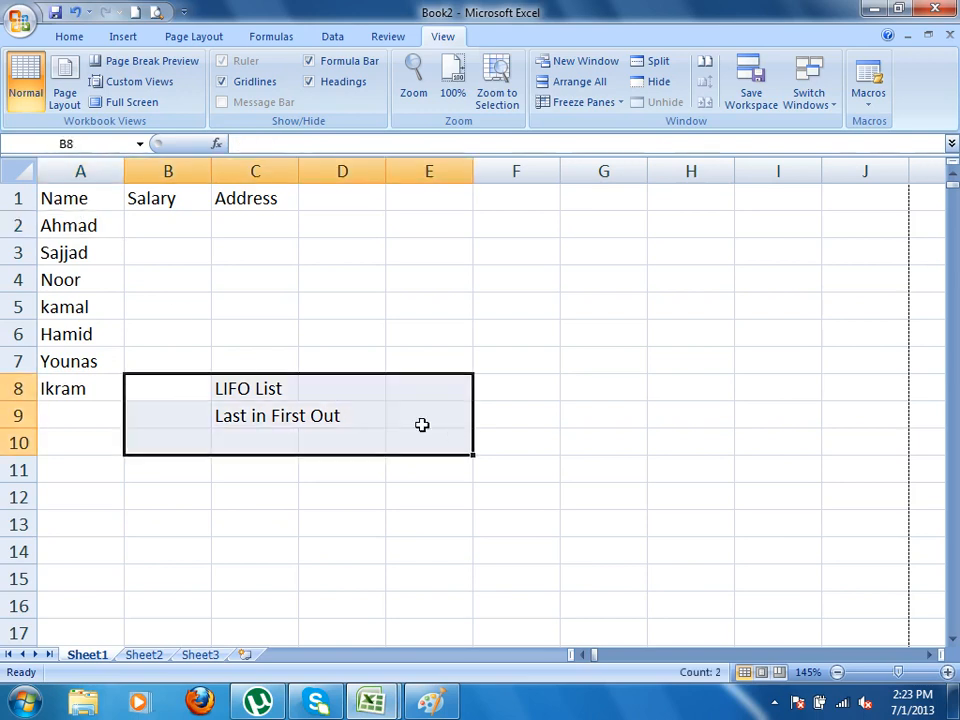
pyautogui.press('Delete')
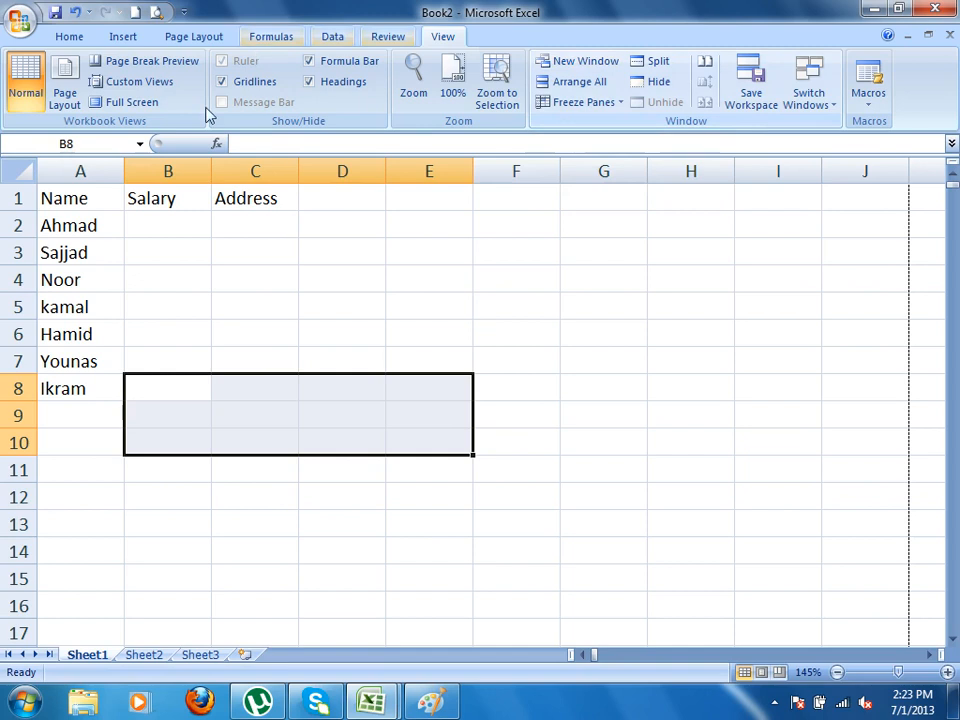
# - Fill the Salary column in B2:B8 with 4, 234, 2342, 3423, 423, 423 and 4
pyautogui.click(168, 216)
pyautogui.write('4')
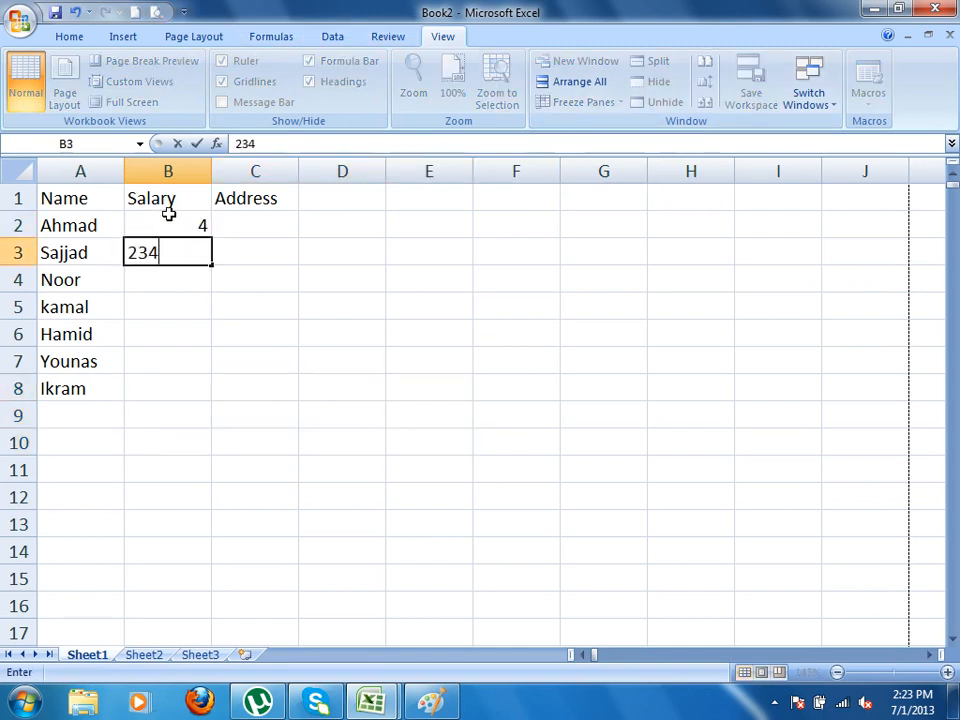
pyautogui.write(' 234 2342 3423 423 423 4')
pyautogui.press('Return')
pyautogui.click(287, 222)
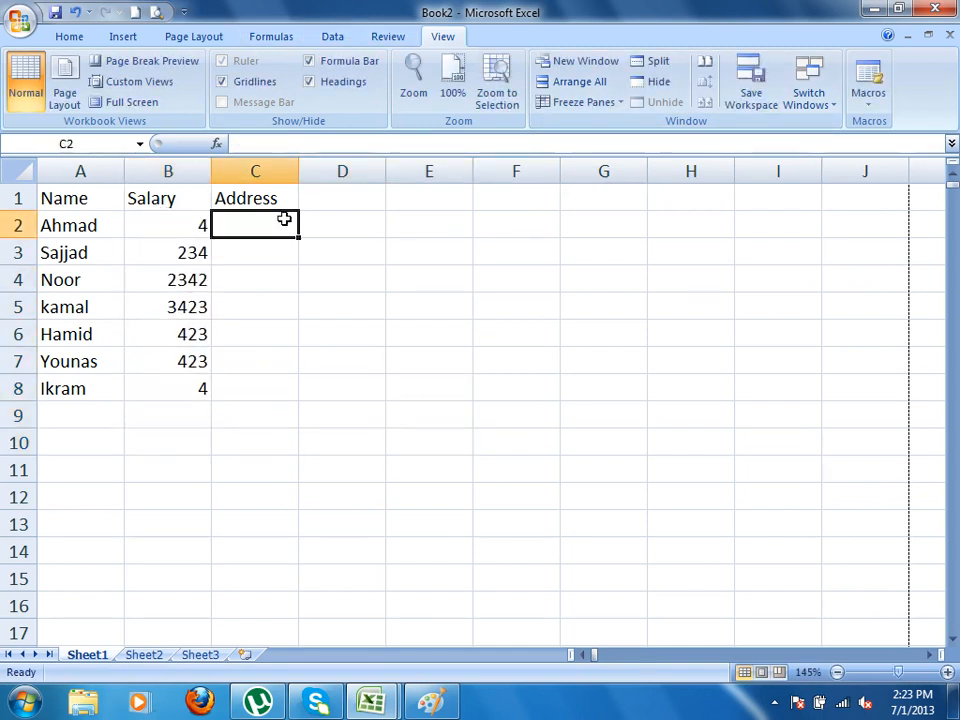
pyautogui.write('s')
pyautogui.press('Return')
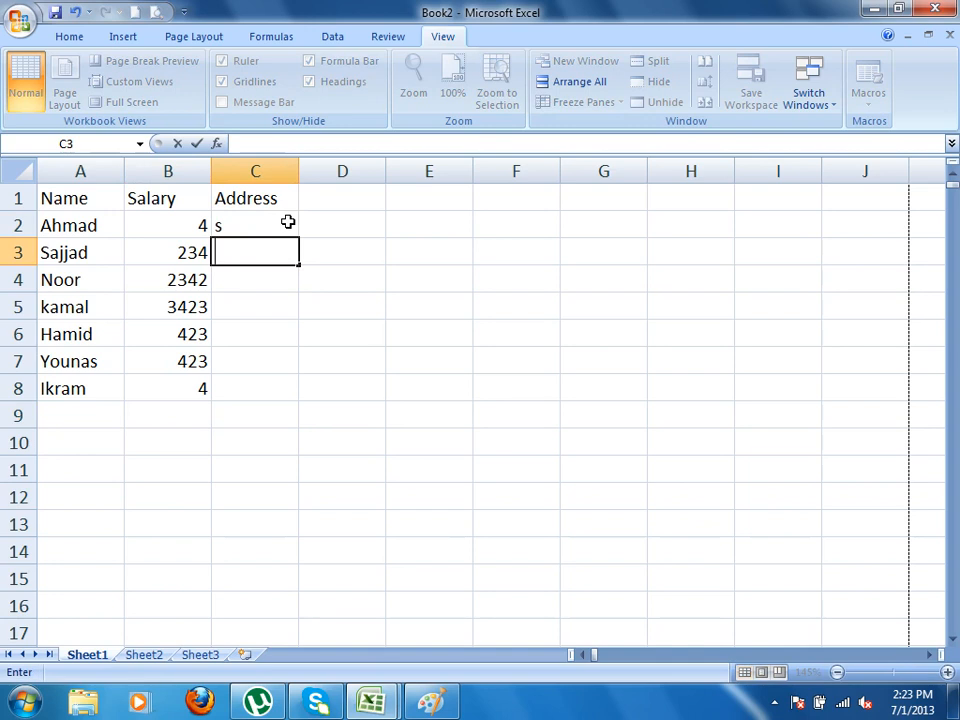
pyautogui.click(287, 222)
pyautogui.write('ab')
pyautogui.press('Return')
pyautogui.write('c\\d')
pyautogui.press('Return')
pyautogui.write('e')
pyautogui.press('Return')
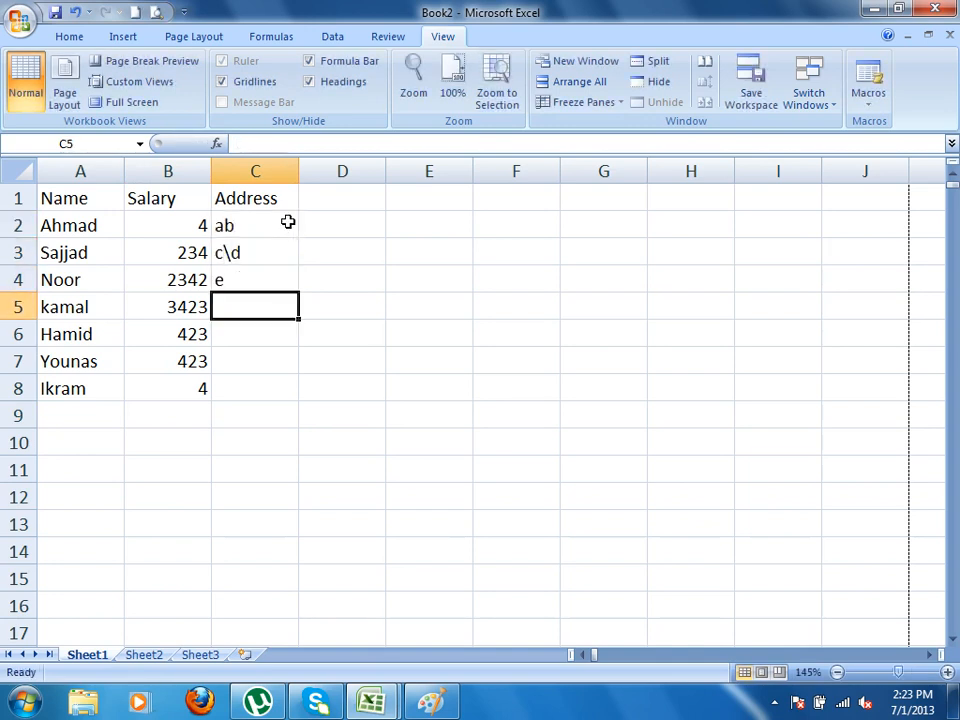
# - Fill the Address column in C2:C8 with a, bc, d, e, f, g and h
pyautogui.press('Up')
pyautogui.press('Up')
pyautogui.click(287, 222)
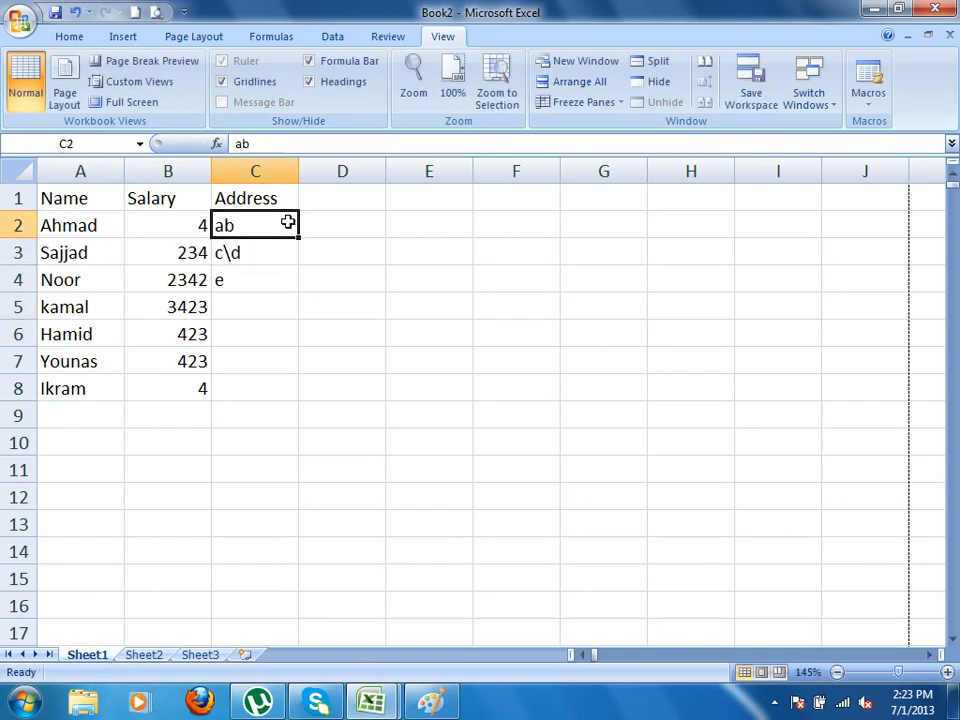
pyautogui.write('a')
pyautogui.press('Return')
pyautogui.write('bc')
pyautogui.press('Return')
pyautogui.write('d')
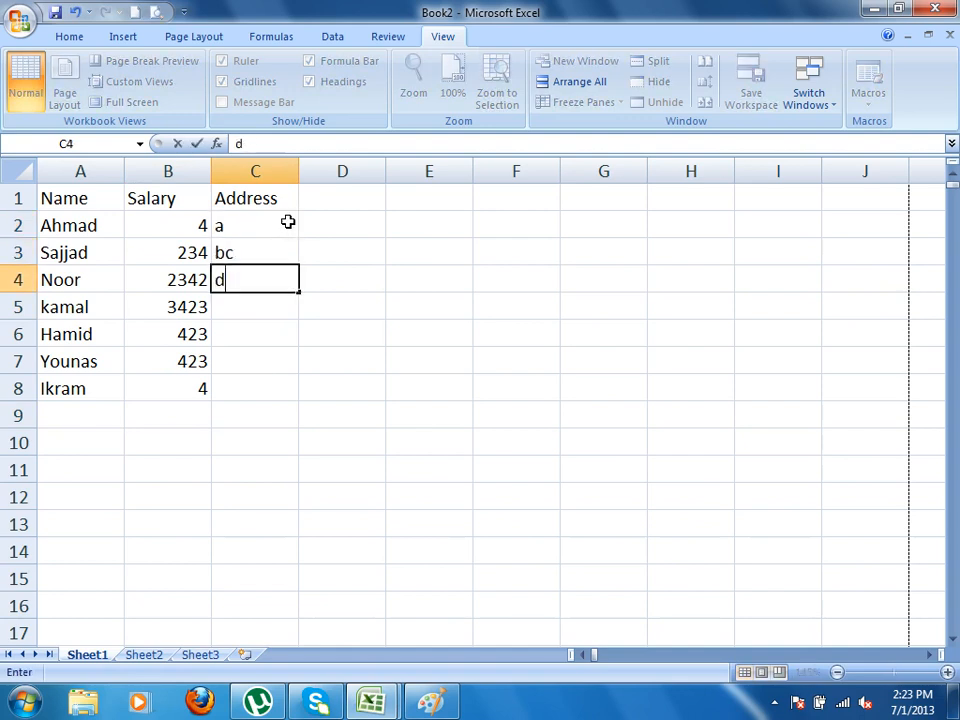
pyautogui.press('Return')
pyautogui.write('e')
pyautogui.press('Return')
pyautogui.write('f g')
pyautogui.press('Return')
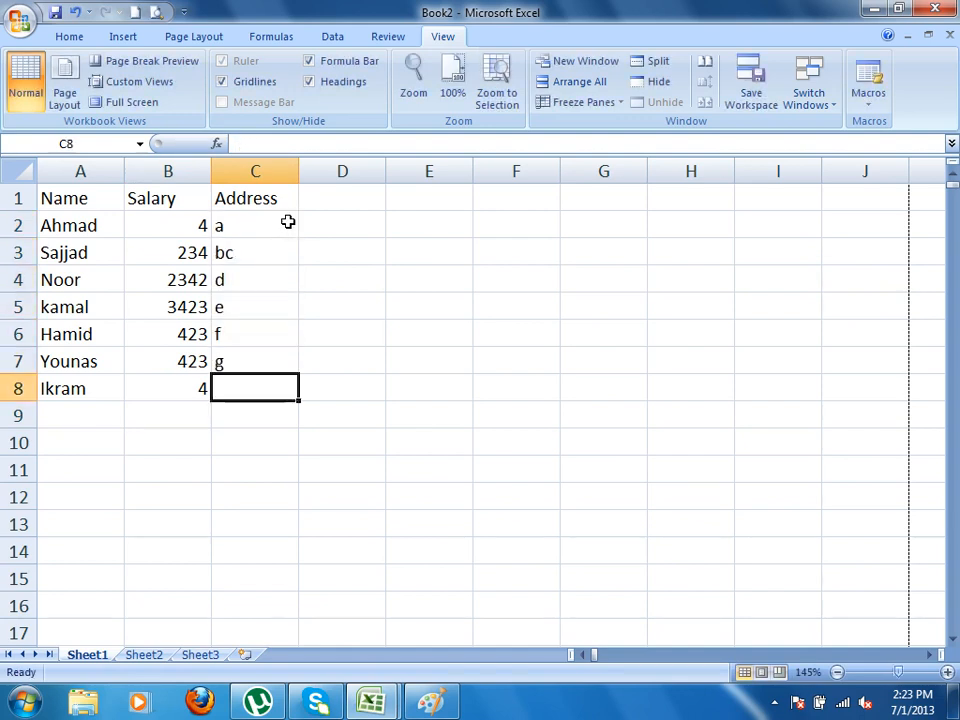
pyautogui.write('h')
pyautogui.press('Return')
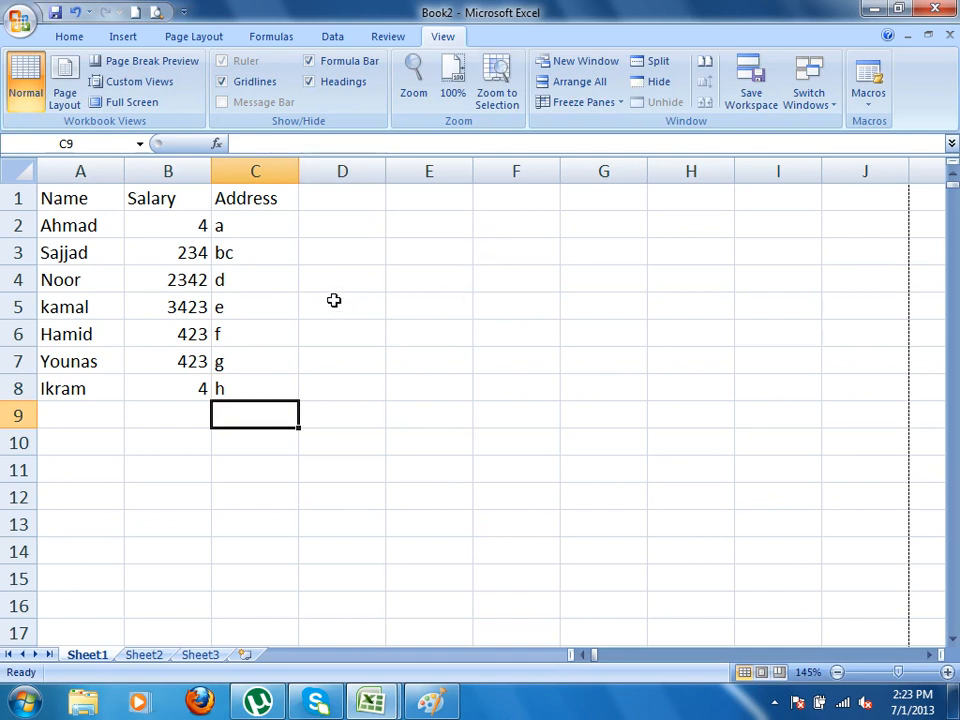
# - Select the list in A1:C8 and save it as a custom view named MyFirstView, with print and hidden row, column and filter settings included
pyautogui.moveTo(96, 197); pyautogui.dragTo(256, 389)
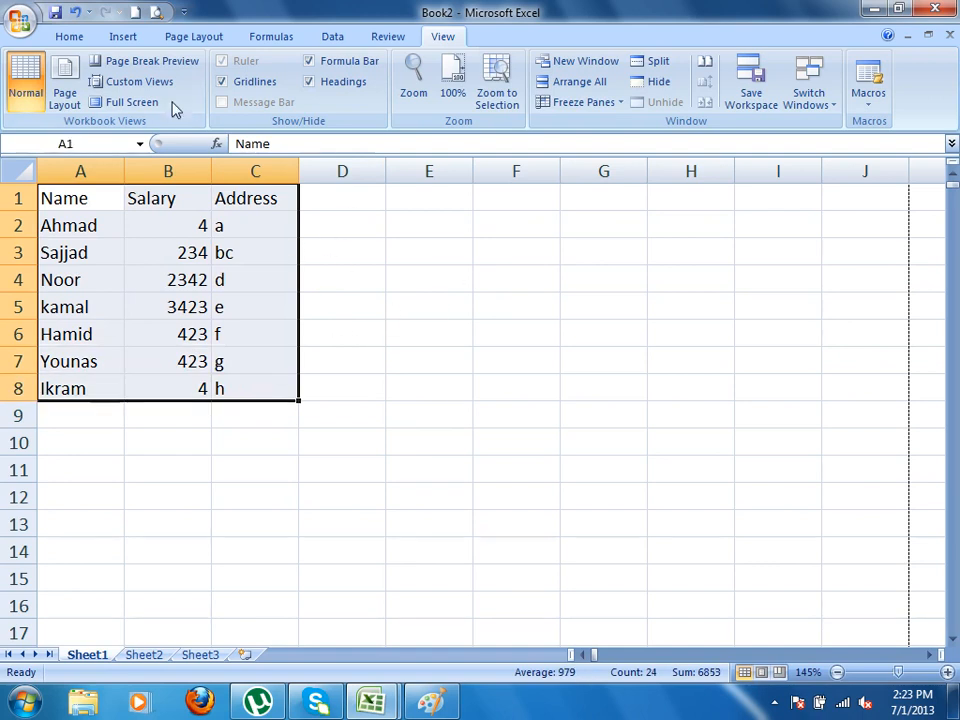
pyautogui.click(150, 61)
pyautogui.click(681, 245)
pyautogui.click(139, 81)
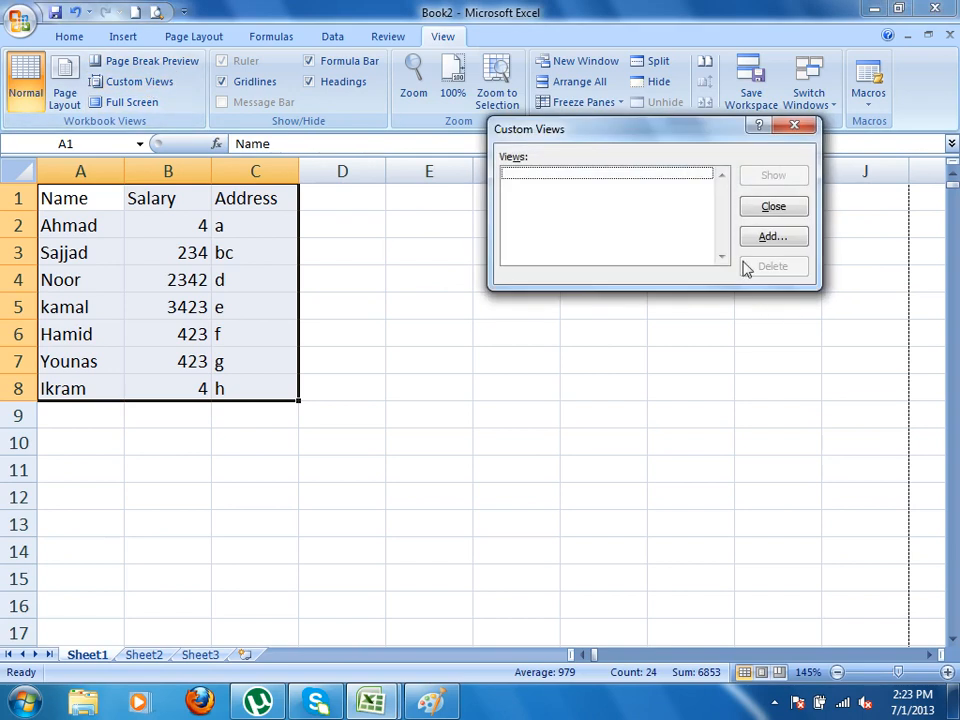
pyautogui.click(768, 239)
pyautogui.write('MyFirstView')
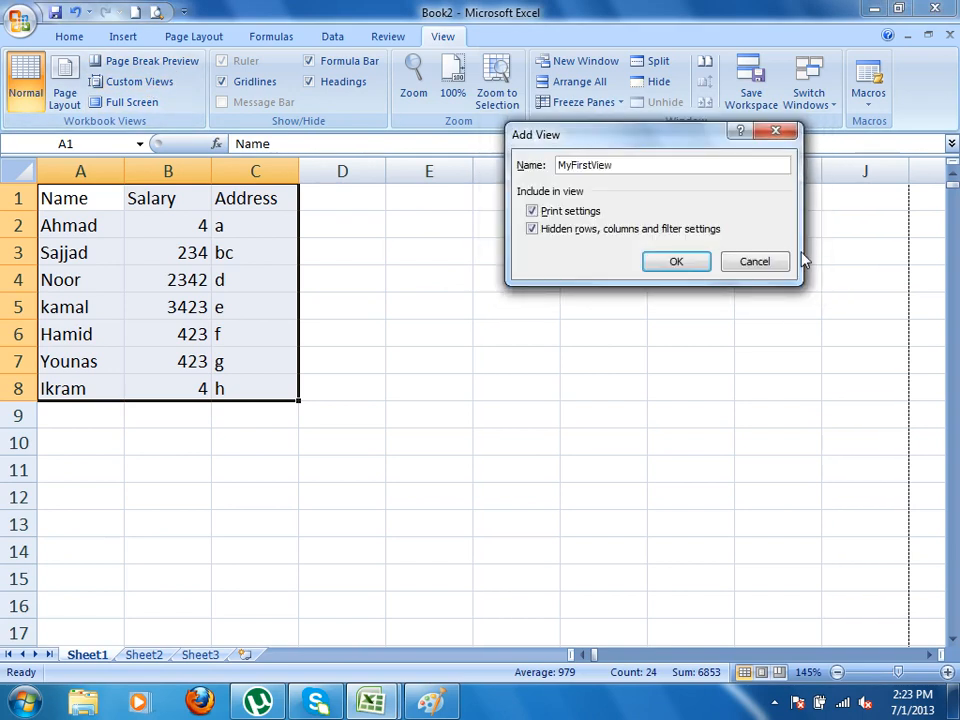
pyautogui.click(676, 261)
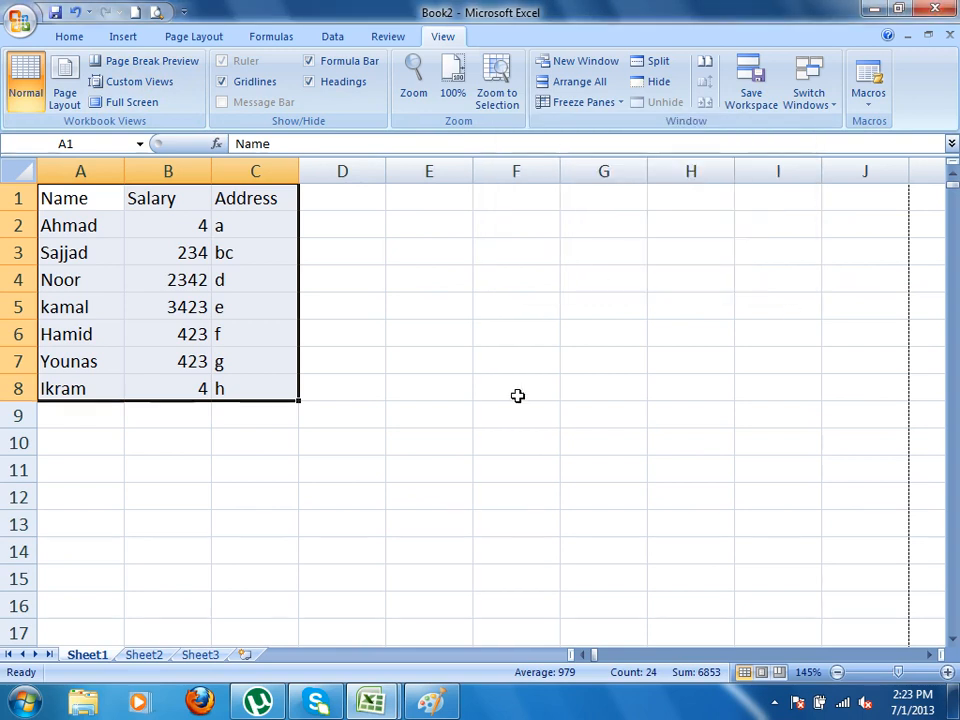
# - Copy the list in A1:C8 and paste it far down the sheet, starting at C446
pyautogui.hotkey('ctrl', 'c')
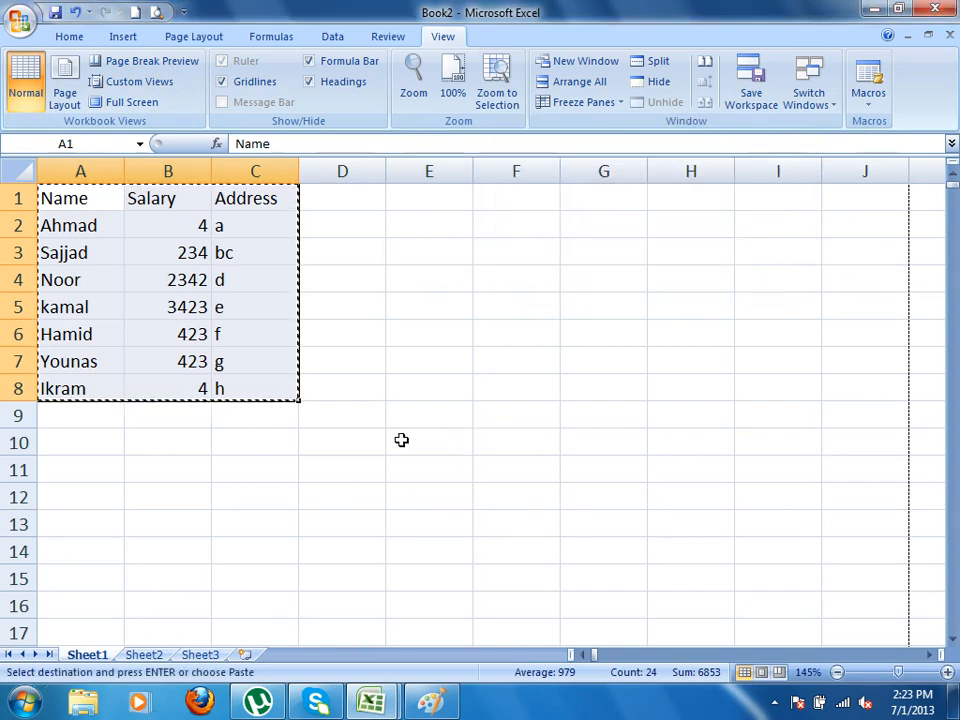
pyautogui.press('pagedown')
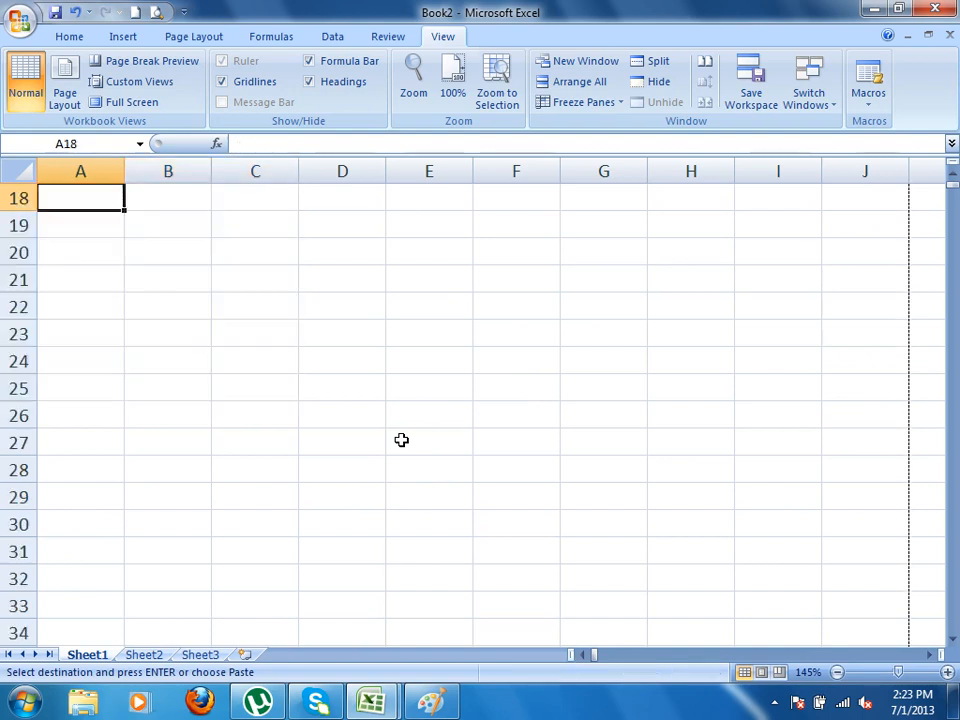
pyautogui.press('pagedown')
pyautogui.press('pagedown')
pyautogui.press('pagedown')
pyautogui.press('pagedown')
pyautogui.press('pagedown')
pyautogui.press('pagedown')
pyautogui.press('pagedown')
pyautogui.press('pagedown')
pyautogui.press('pagedown')
pyautogui.press('pagedown')
pyautogui.press('pagedown')
pyautogui.press('pagedown')
pyautogui.press('pagedown')
pyautogui.press('pagedown')
pyautogui.press('pagedown')
pyautogui.press('pagedown')
pyautogui.press('pagedown')
pyautogui.press('pagedown')
pyautogui.press('pagedown')
pyautogui.press('pagedown')
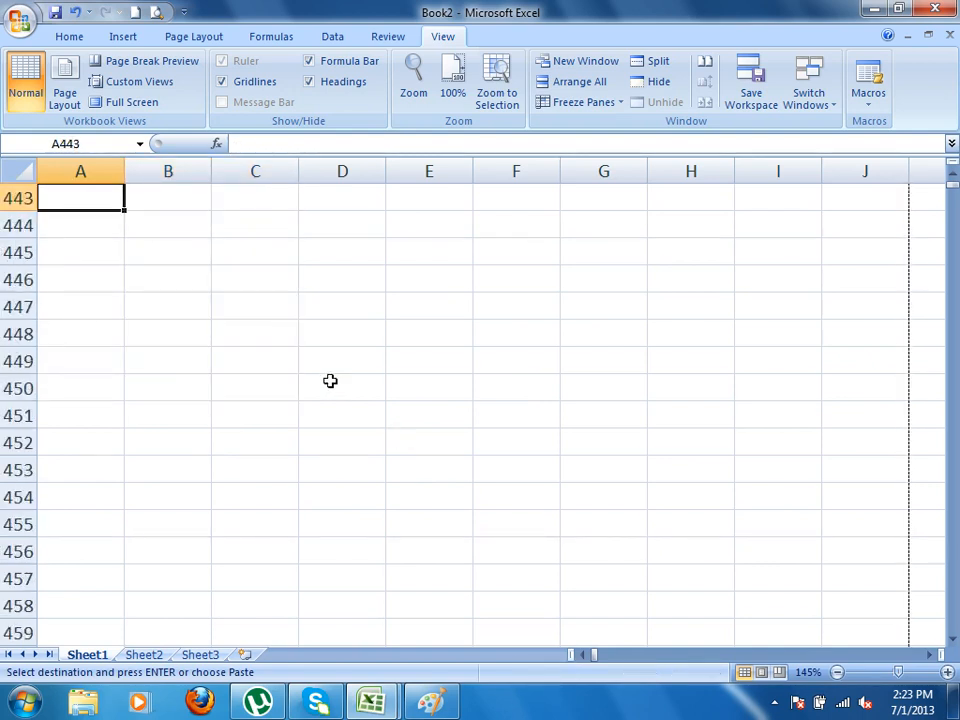
pyautogui.click(251, 268)
pyautogui.hotkey('ctrl', 'v')
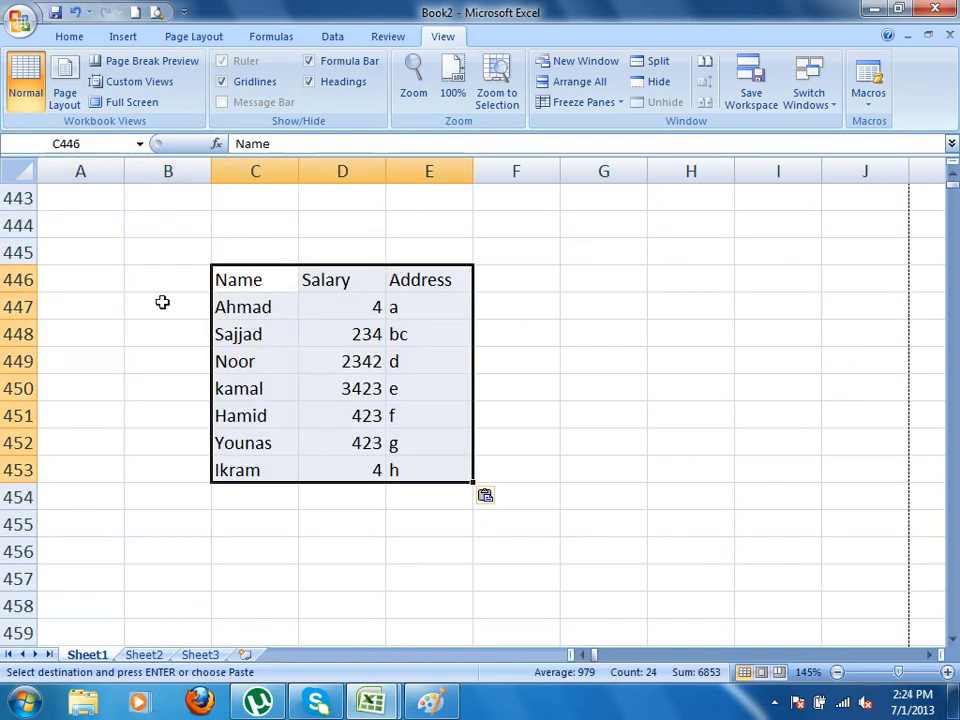
# - Save the selected copy in C446:E453 as a custom view named SecondView
pyautogui.click(156, 84)
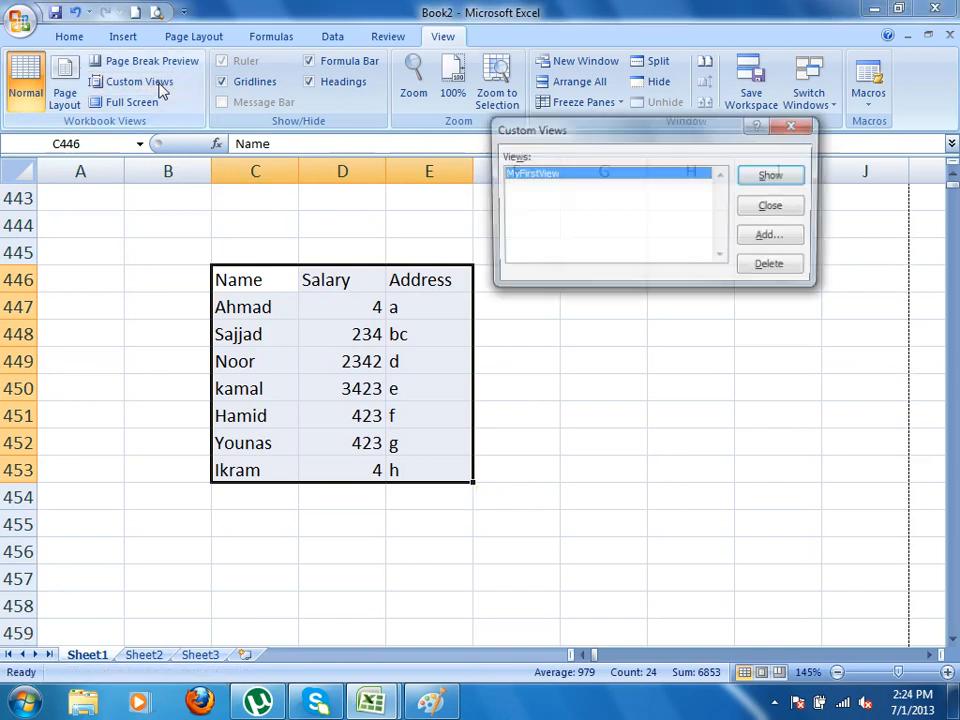
pyautogui.click(766, 238)
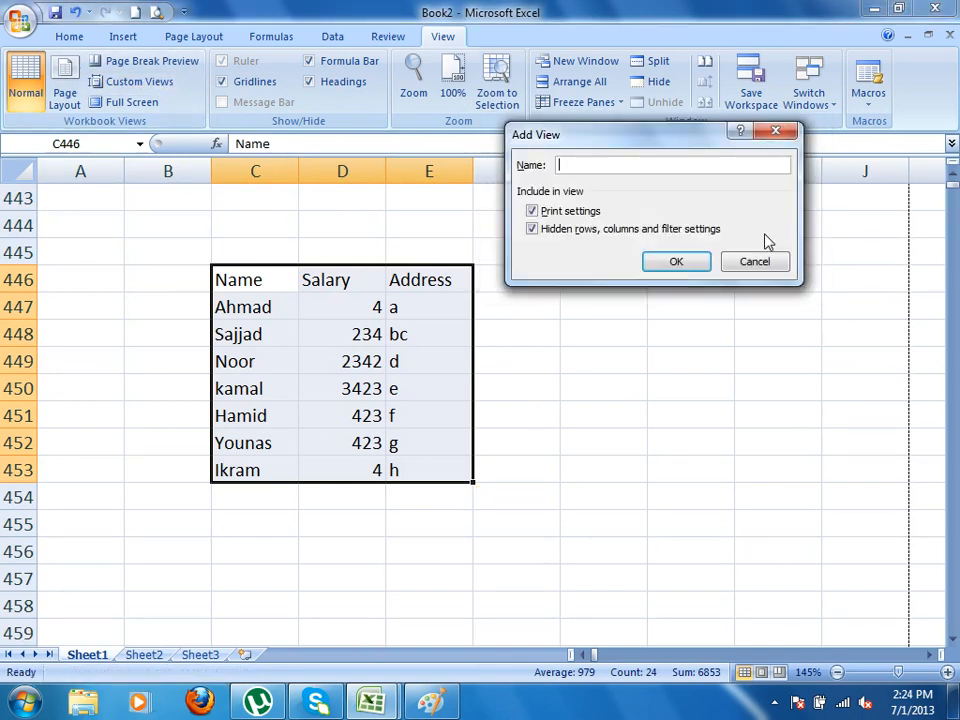
pyautogui.write('SecondView')
pyautogui.click(675, 262)
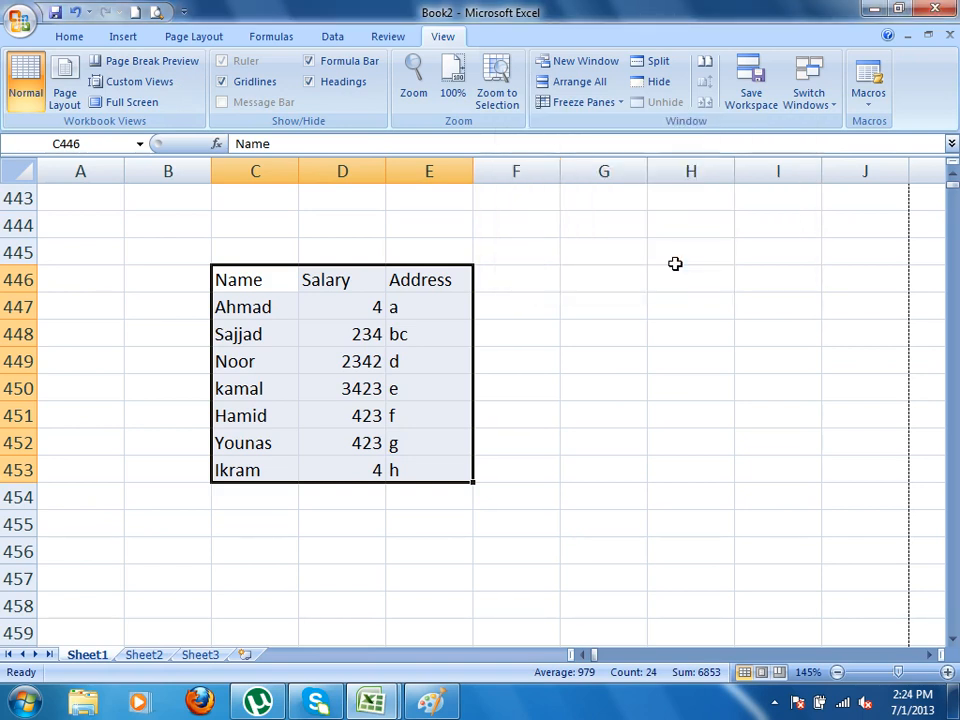
# - Copy the list in C446:E453 and paste it further down the sheet, starting at C633
pyautogui.press('Down')
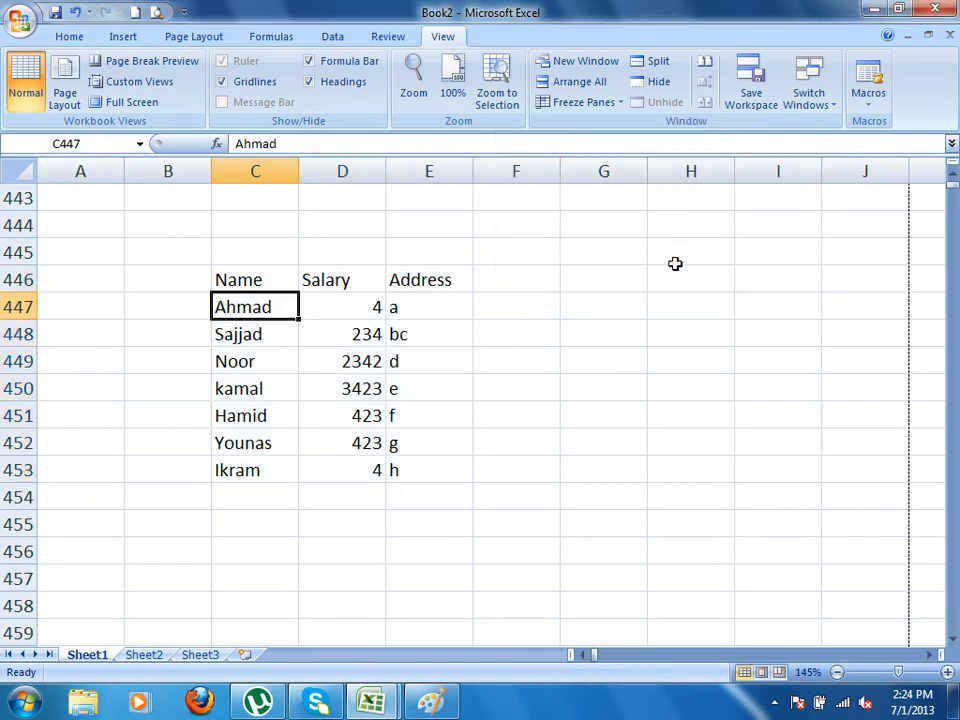
pyautogui.moveTo(288, 284); pyautogui.dragTo(410, 472)
pyautogui.hotkey('ctrl', 'c')
pyautogui.press('pagedown')
pyautogui.press('pagedown')
pyautogui.press('pagedown')
pyautogui.press('pagedown')
pyautogui.press('pagedown')
pyautogui.press('pagedown')
pyautogui.press('pagedown')
pyautogui.press('pagedown')
pyautogui.press('pagedown')
pyautogui.press('pagedown')
pyautogui.press('pagedown')
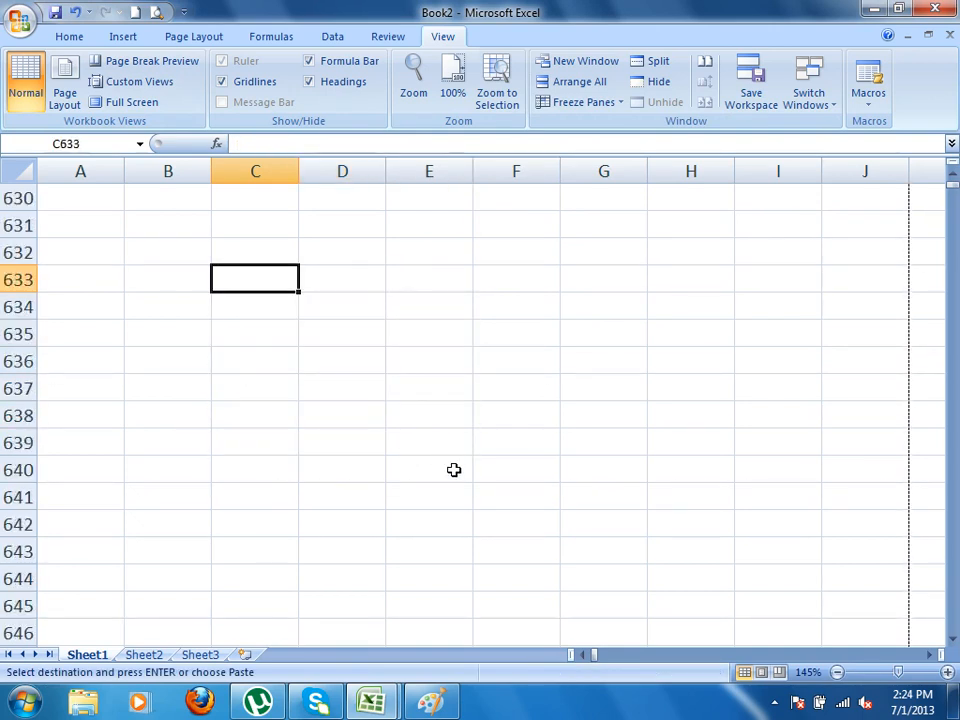
pyautogui.hotkey('ctrl', 'v')
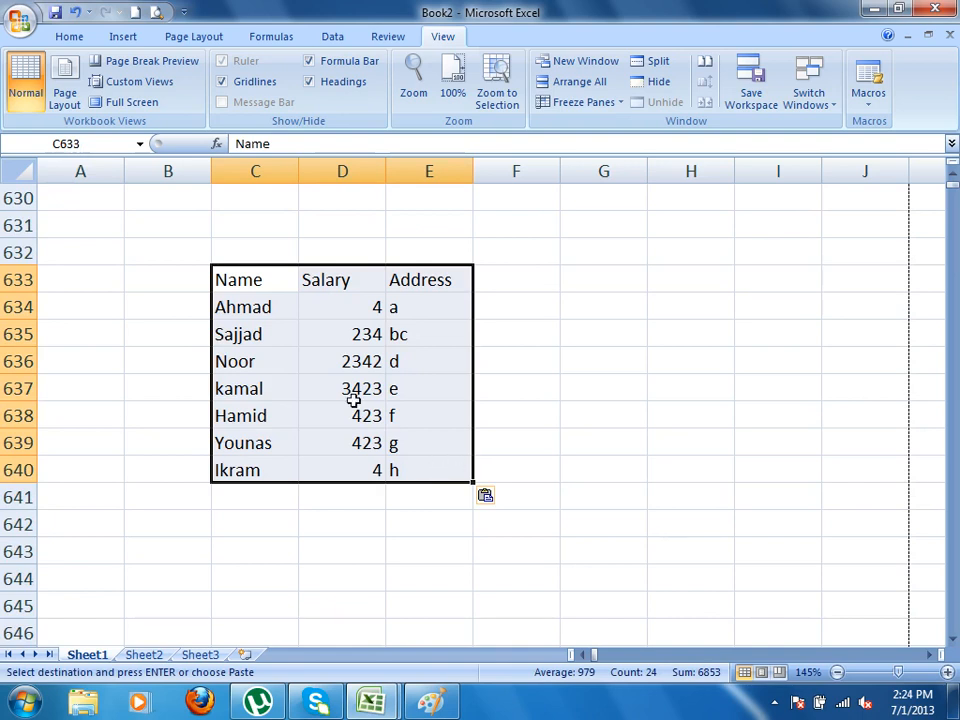
# - Save the selected copy in C633:E640 as a custom view named ThirdView
pyautogui.click(125, 80)
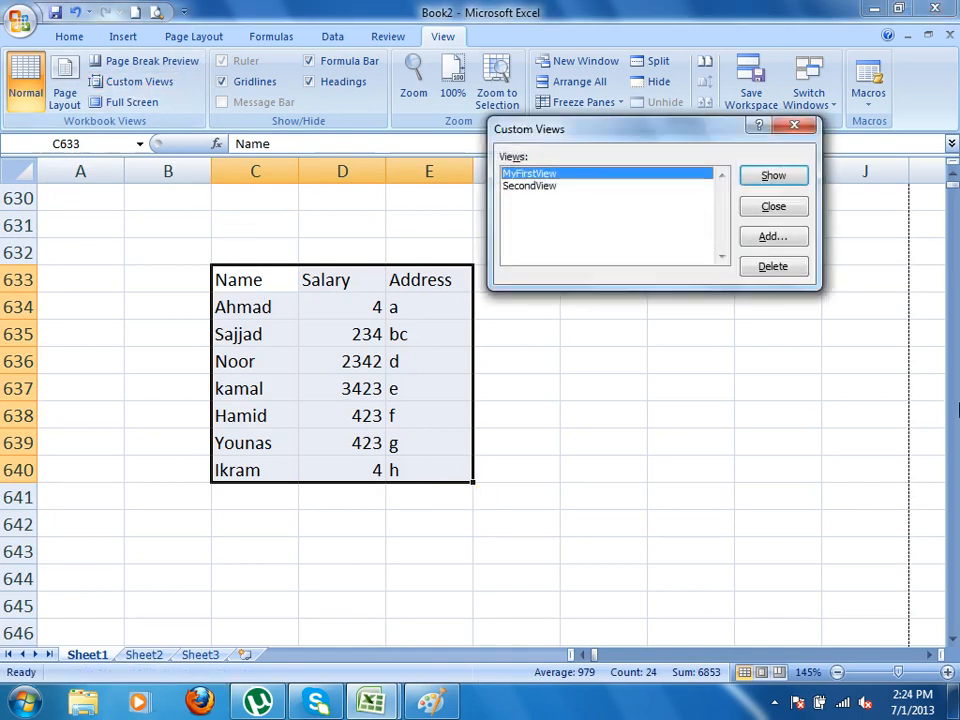
pyautogui.click(768, 236)
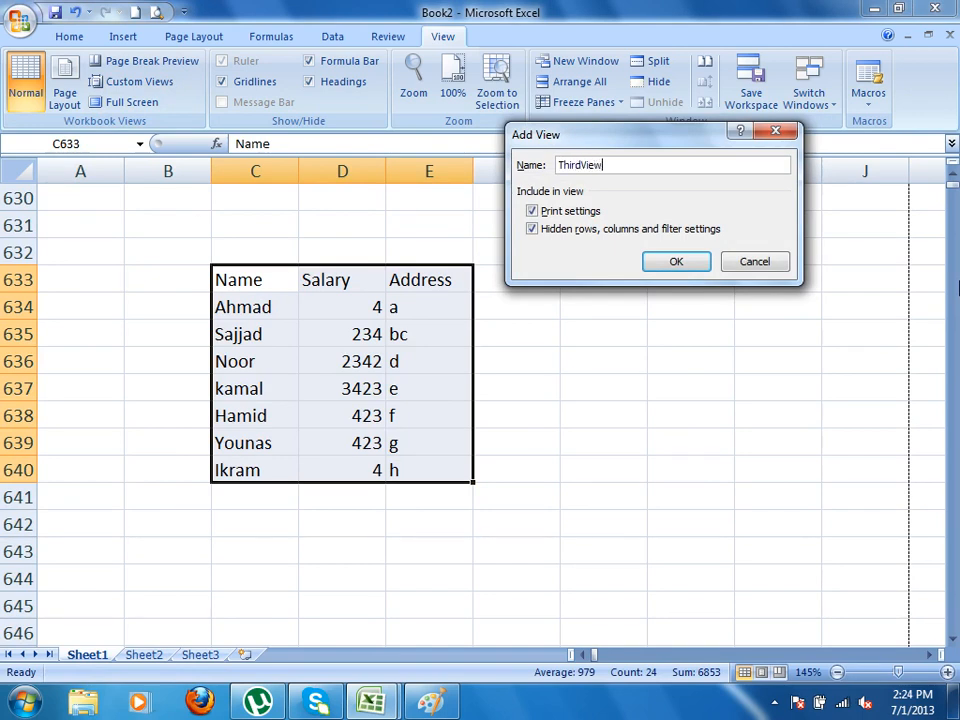
pyautogui.click(660, 261)
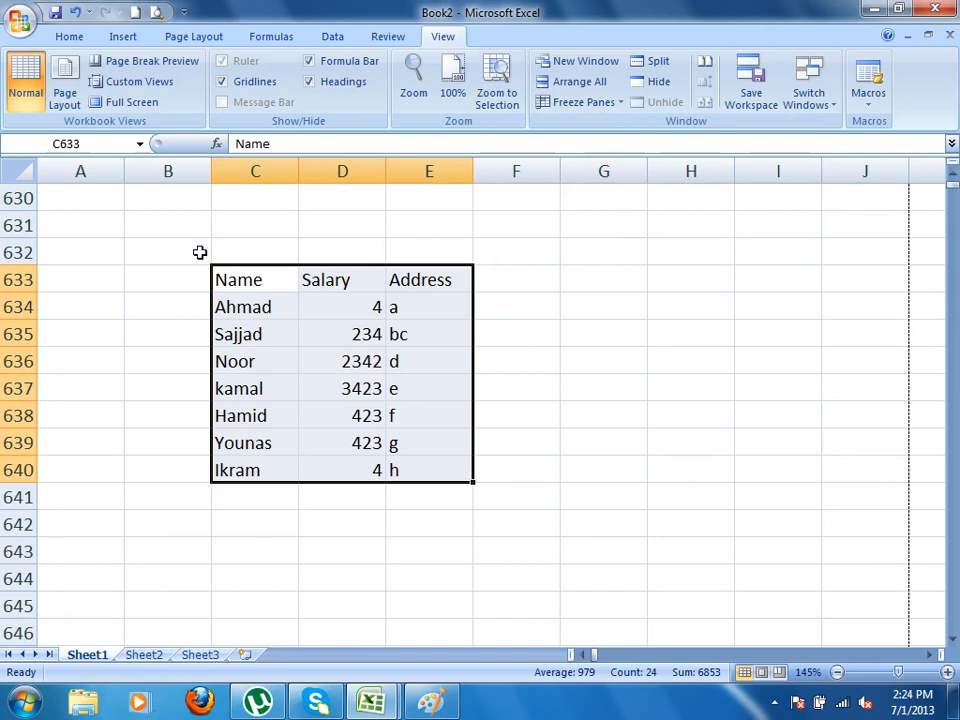
# - Show the saved custom views MyFirstView, SecondView and ThirdView one after another
pyautogui.click(118, 82)
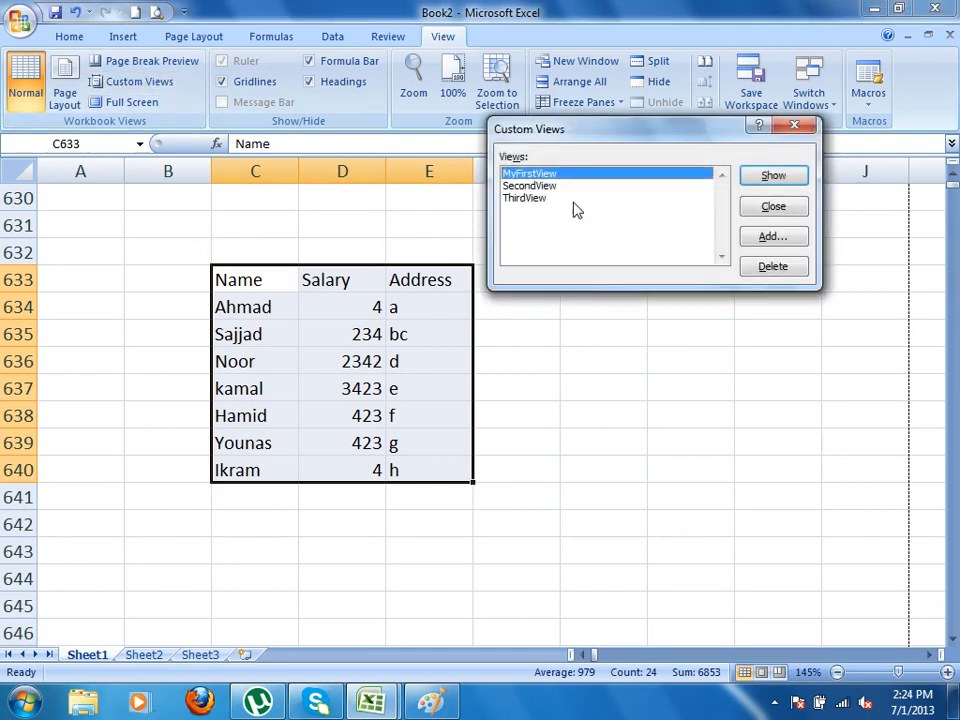
pyautogui.click(785, 177)
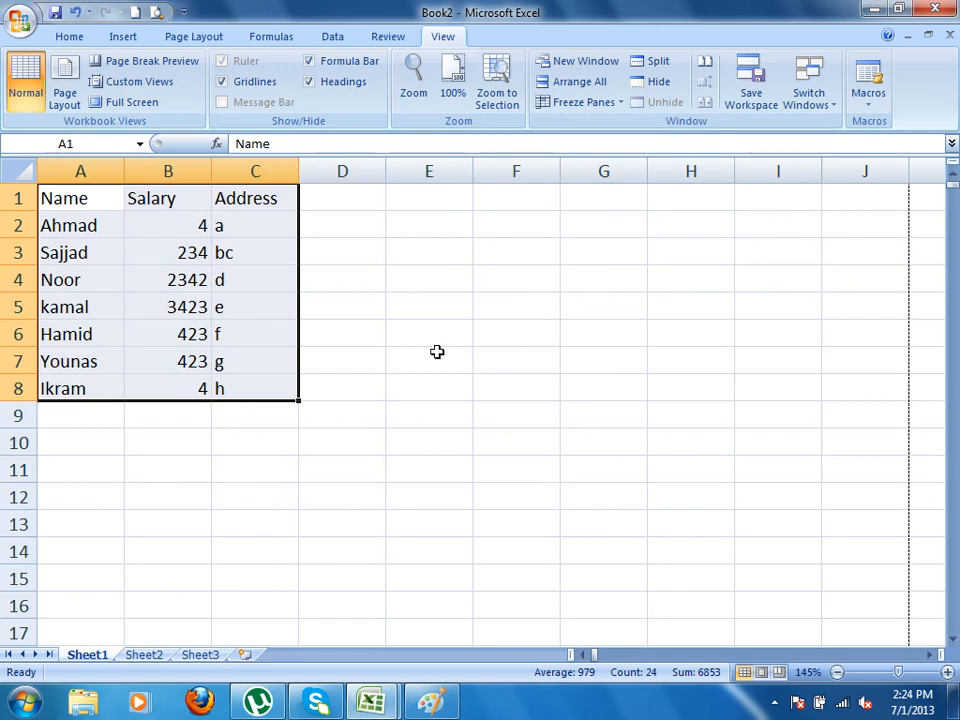
pyautogui.click(157, 88)
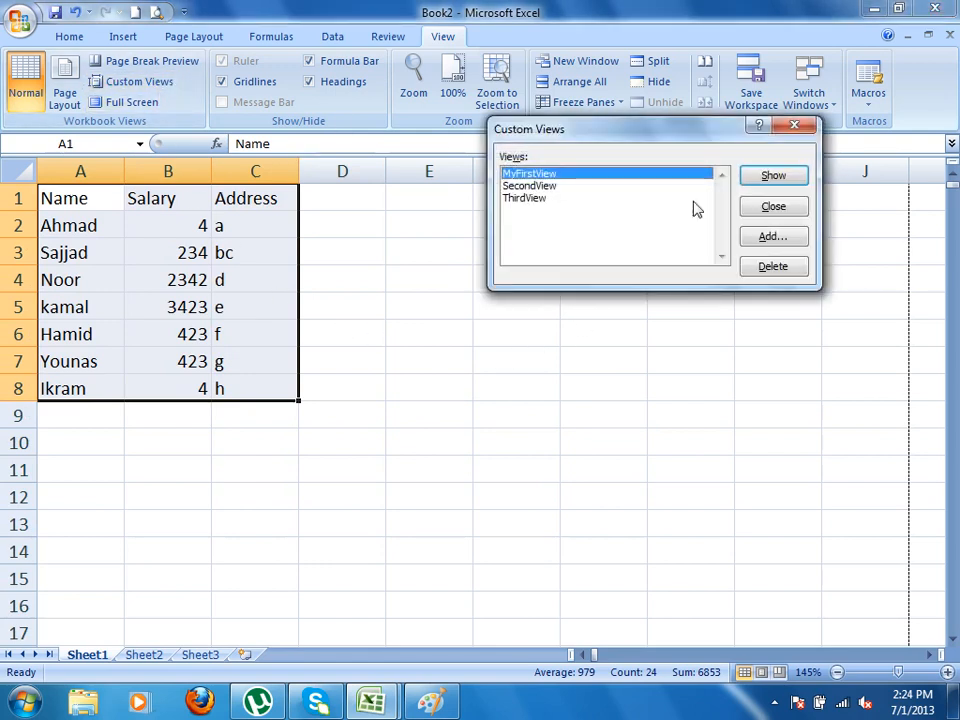
pyautogui.click(527, 187)
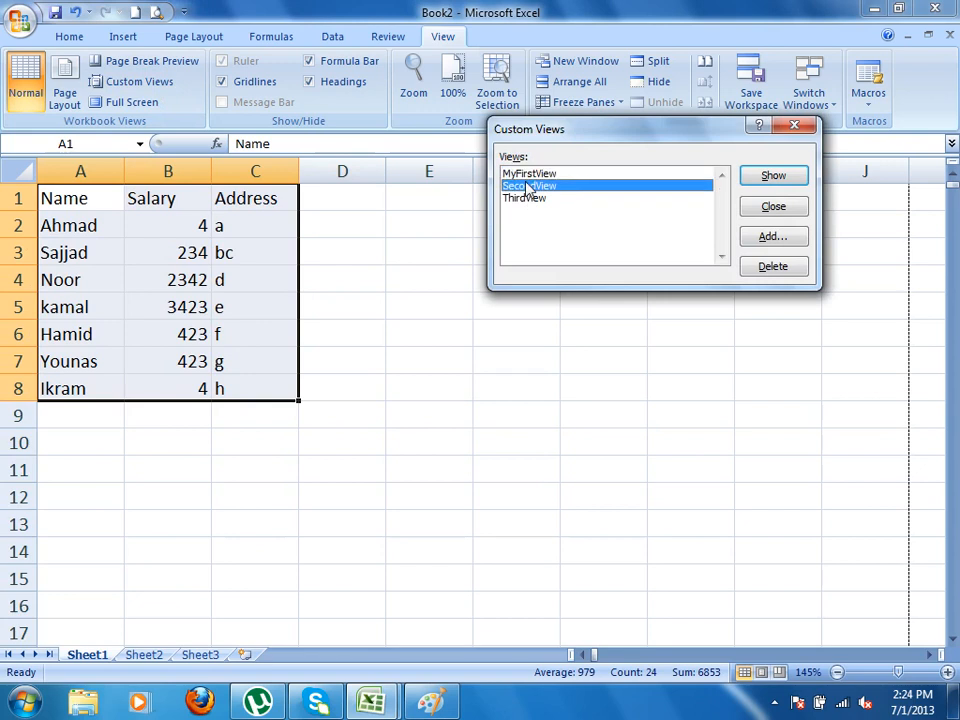
pyautogui.click(757, 180)
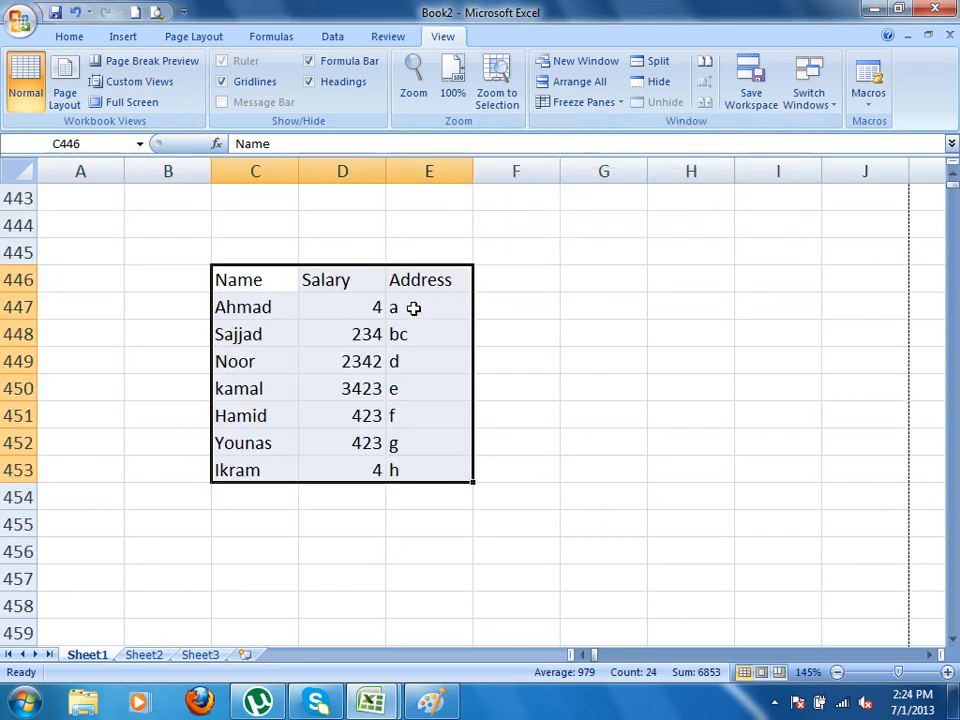
pyautogui.click(145, 85)
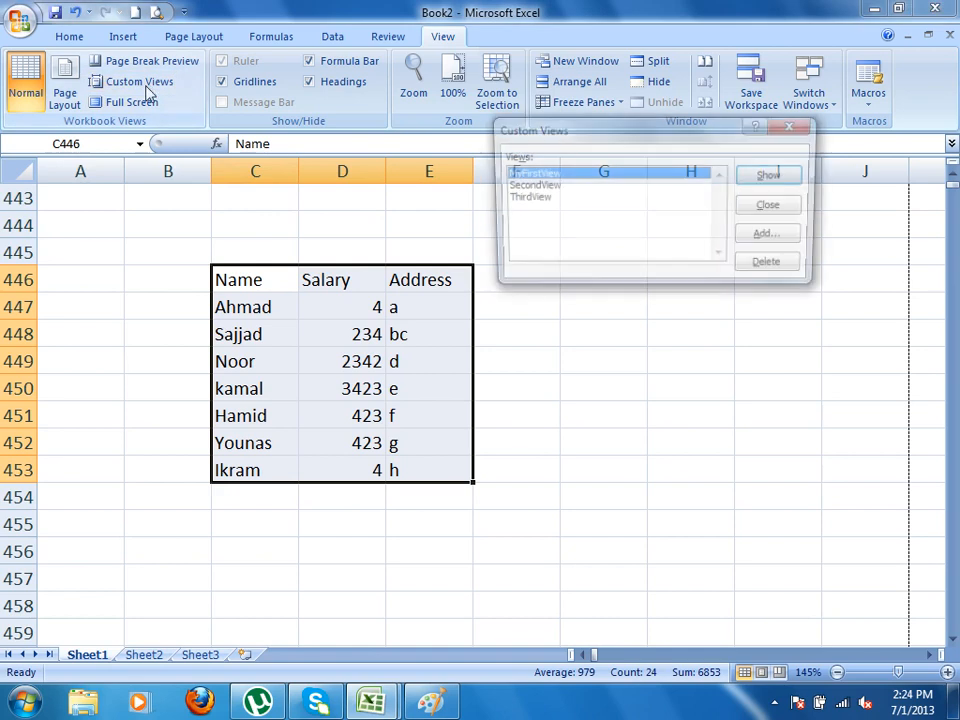
pyautogui.click(537, 200)
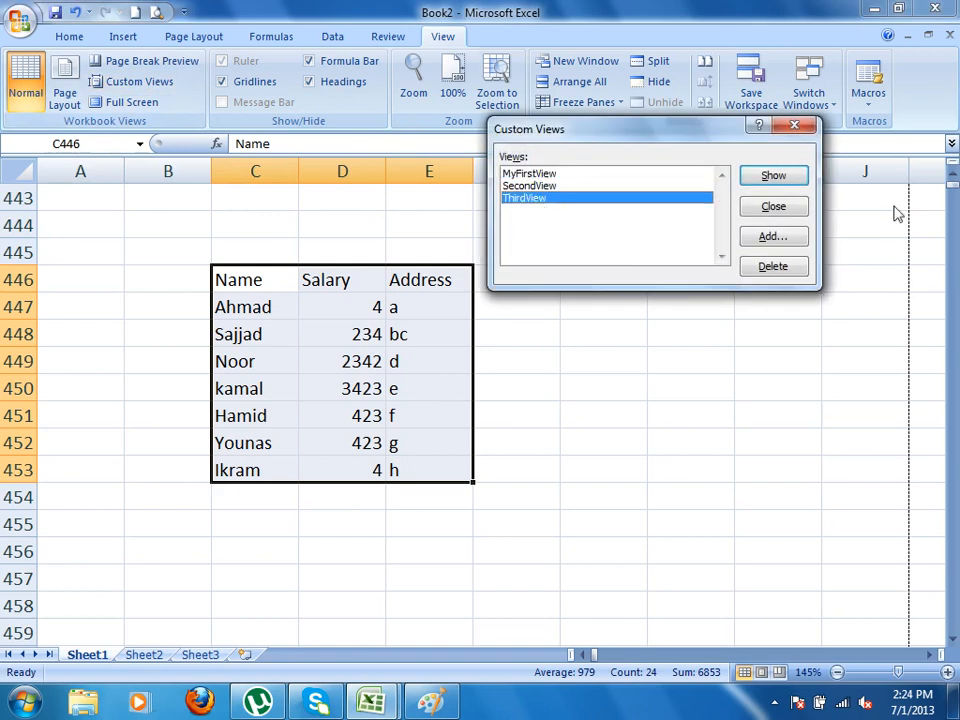
pyautogui.click(773, 175)
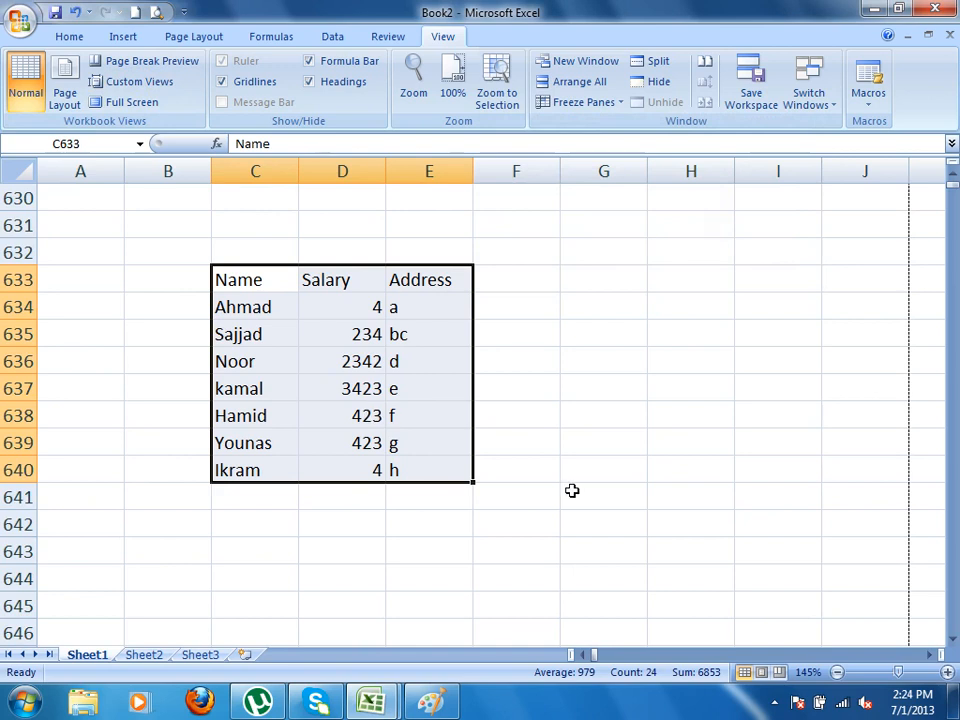
# - Show the MyFirstView custom view again and delete ThirdView from the saved custom views
pyautogui.click(137, 81)
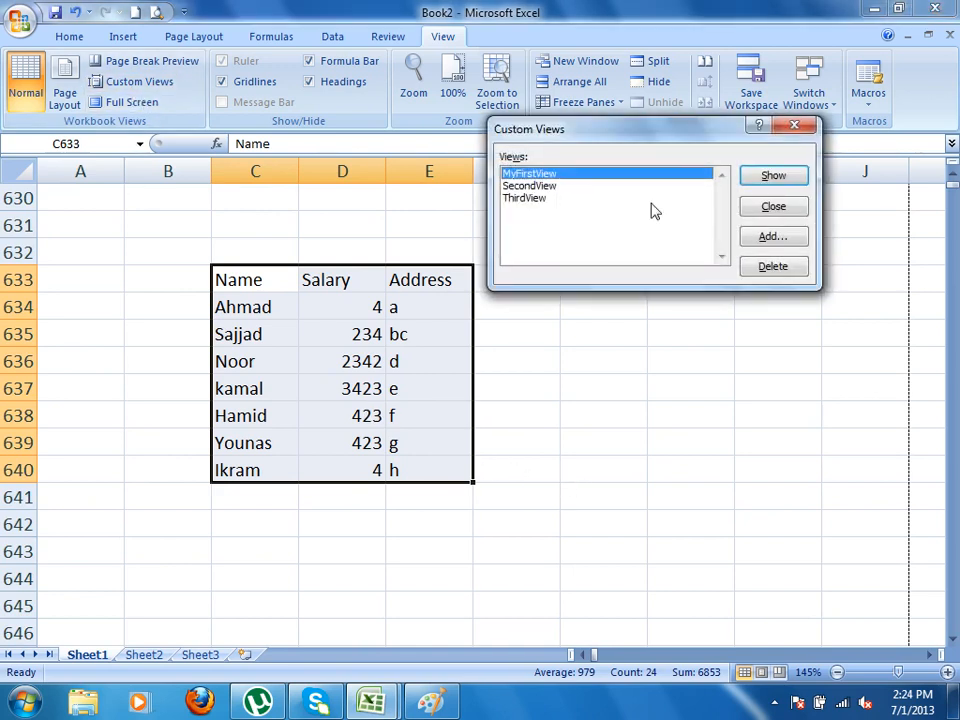
pyautogui.click(784, 181)
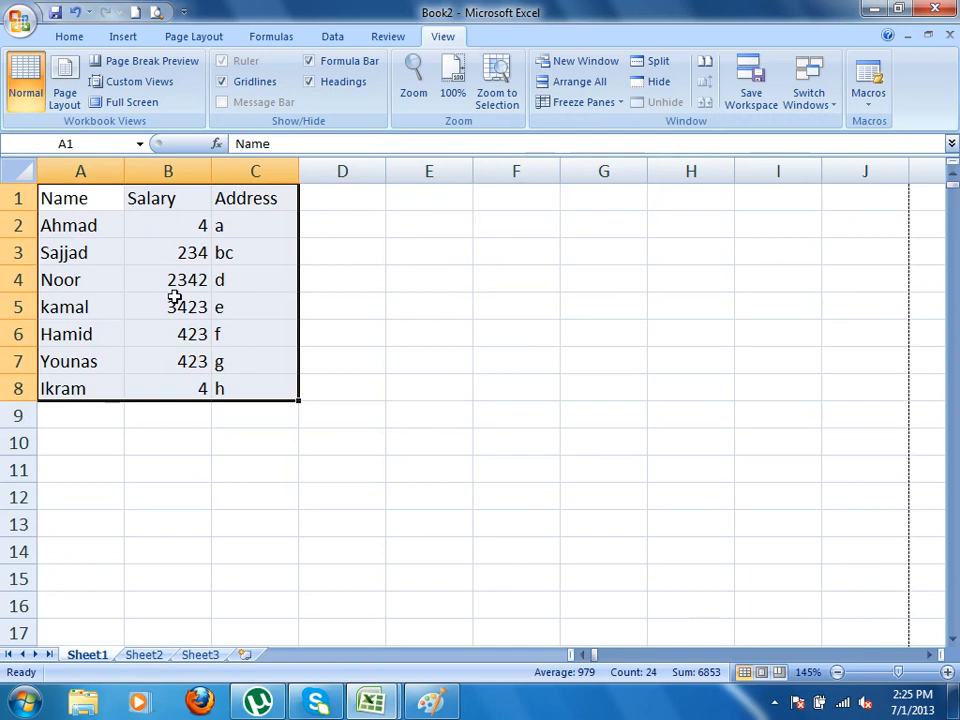
pyautogui.click(140, 82)
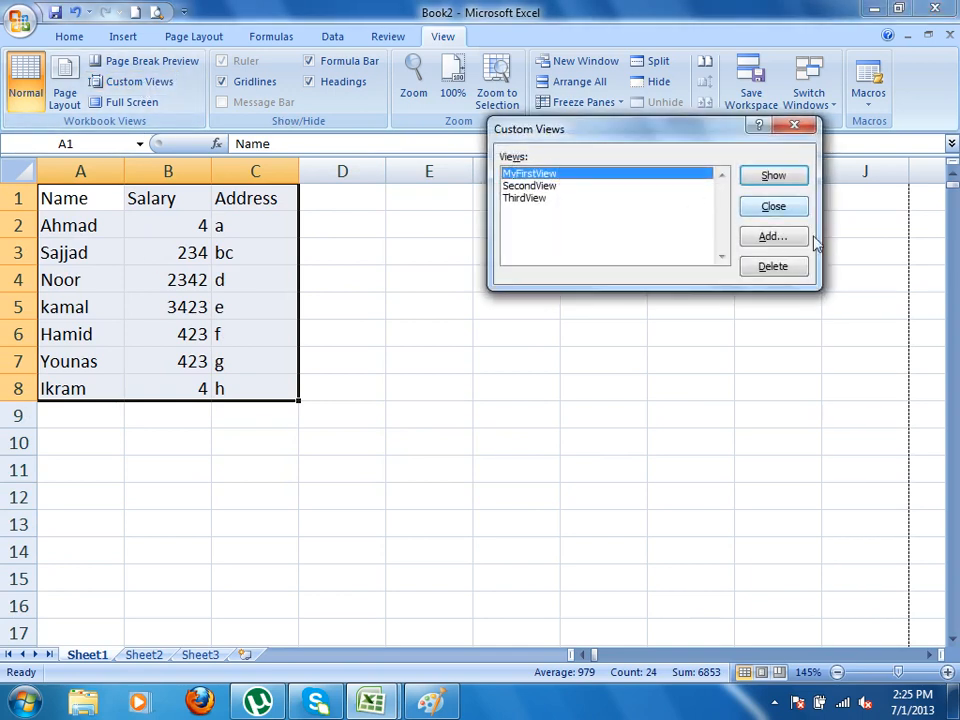
pyautogui.click(527, 197)
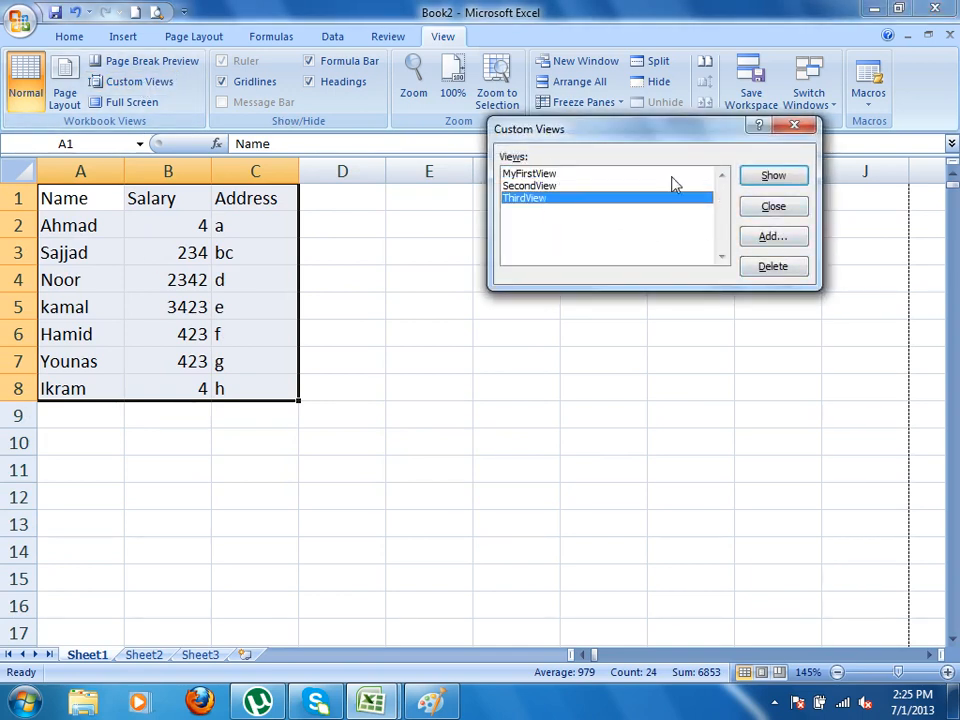
pyautogui.click(771, 266)
pyautogui.click(446, 398)
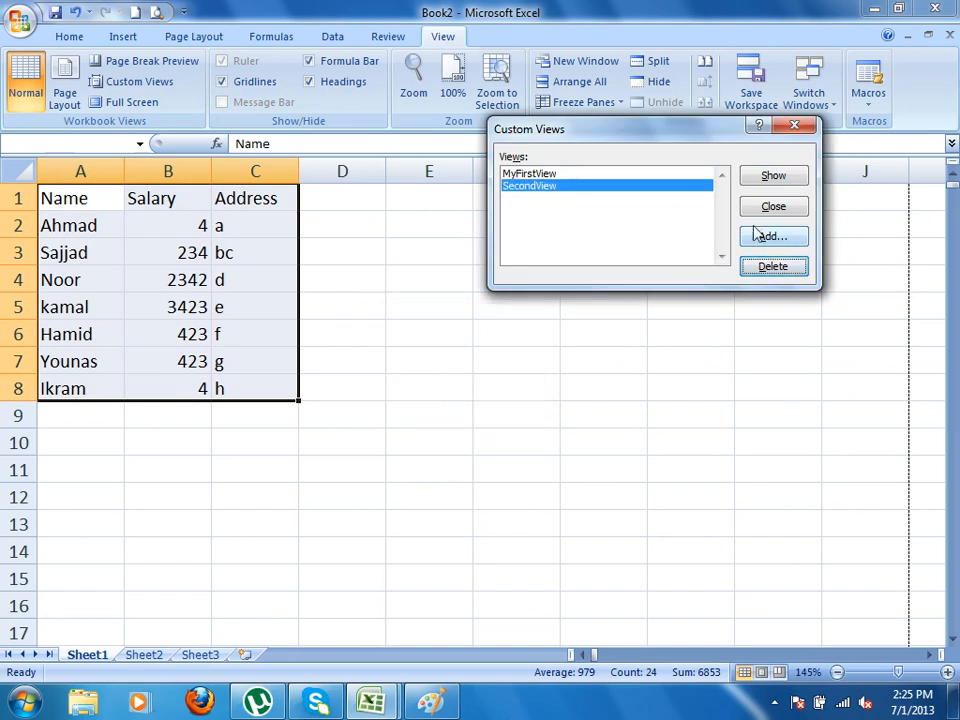
pyautogui.click(794, 125)
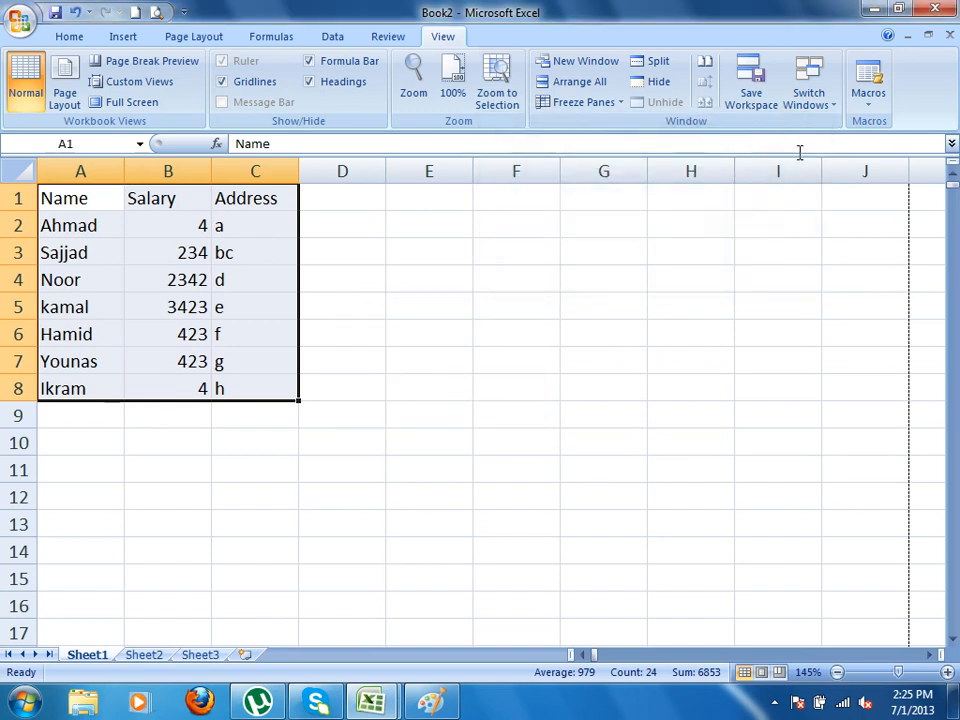
# - Copy the list in A1:C8 and paste it at A1 of a new blank workbook
pyautogui.hotkey('ctrl', 'c')
pyautogui.click(130, 14)
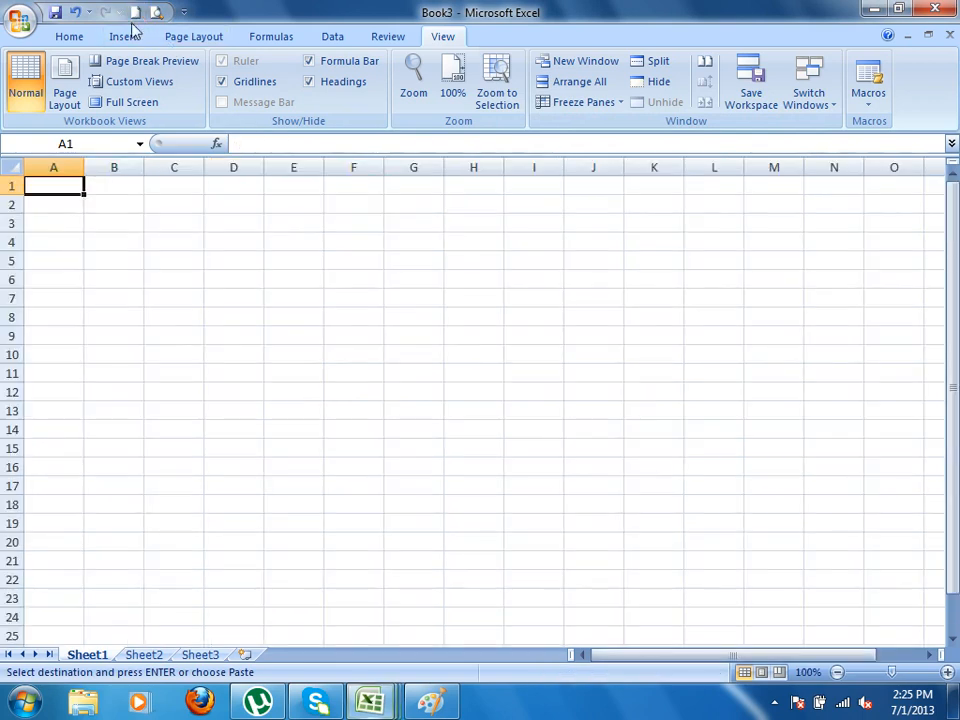
pyautogui.hotkey('ctrl', 'v')
pyautogui.scroll(6, 342, 317)
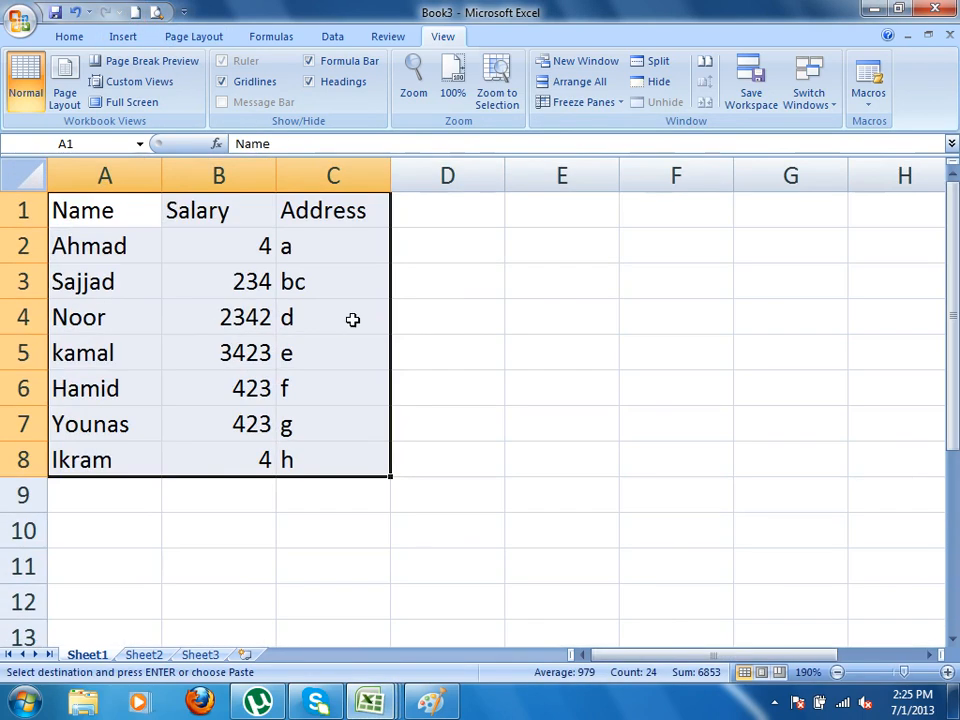
pyautogui.click(138, 82)
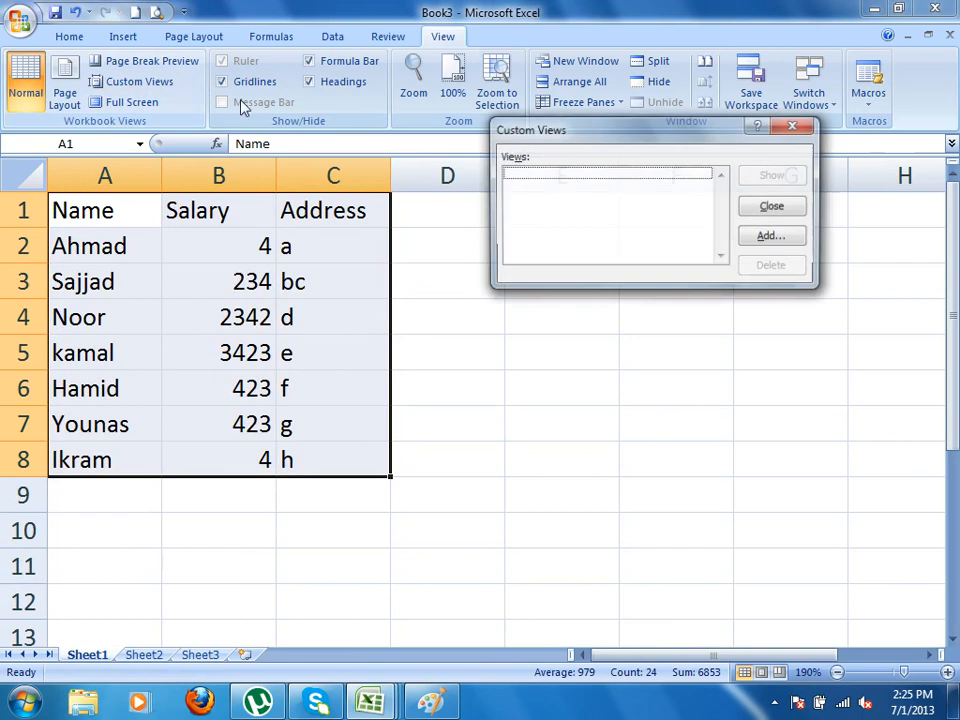
pyautogui.click(772, 236)
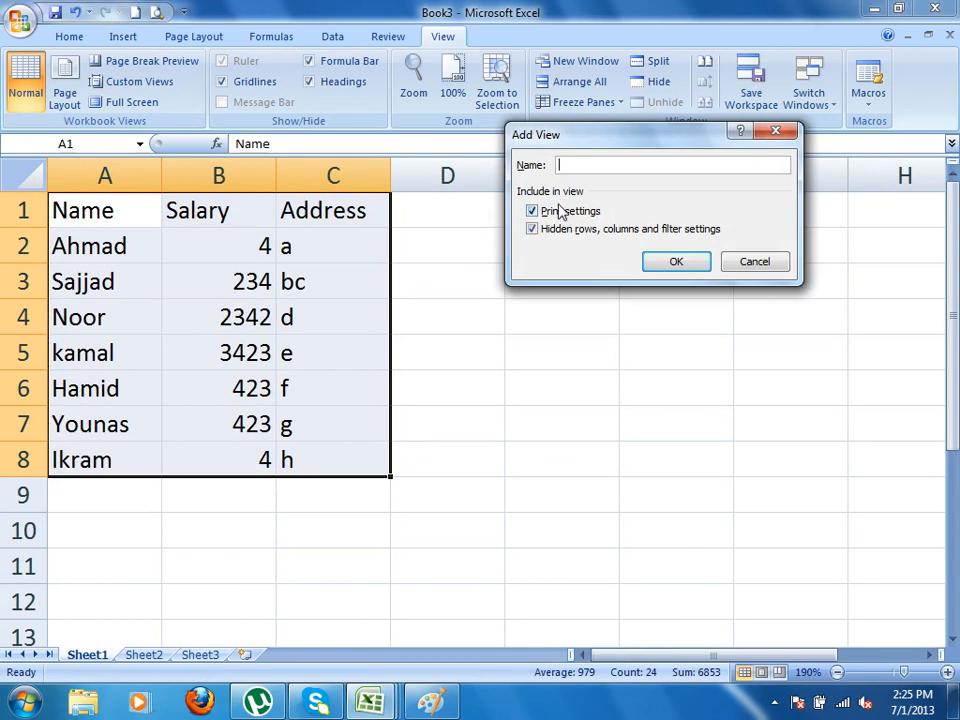
pyautogui.click(754, 260)
# - Examine the page and margin settings in the Page Setup dialog, closing it without applying anything
pyautogui.press('alt')
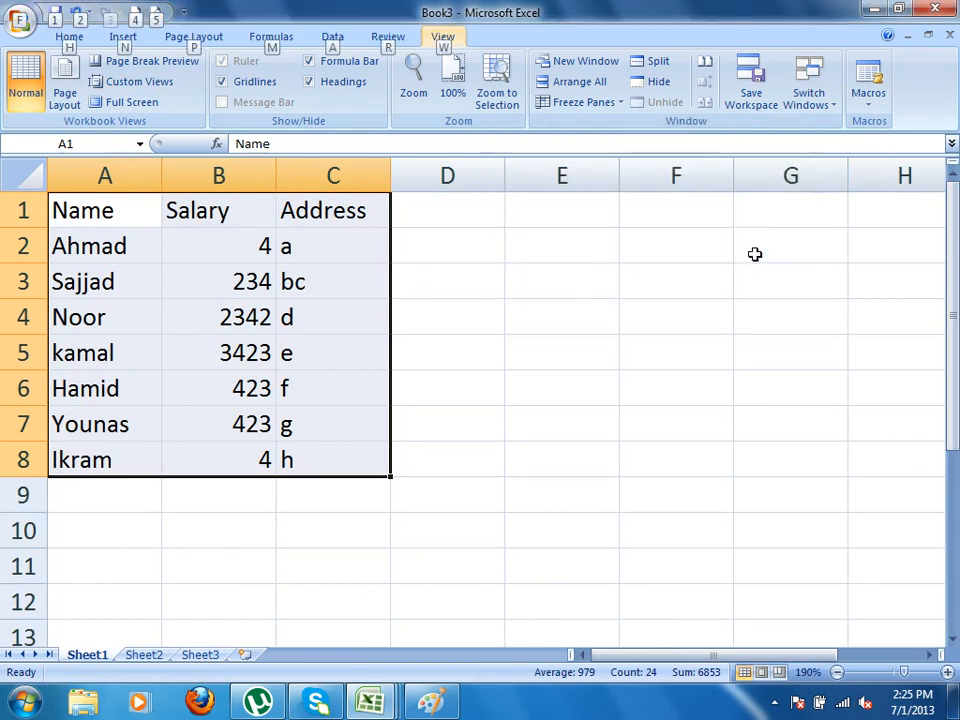
pyautogui.press('p')
pyautogui.press('alt')
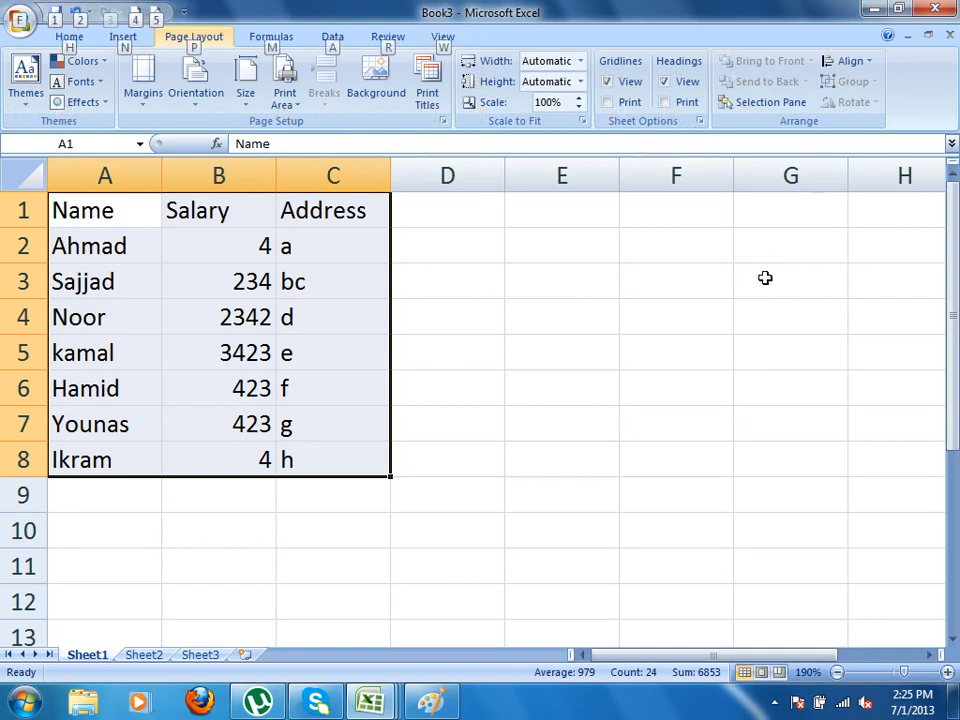
pyautogui.click(660, 360)
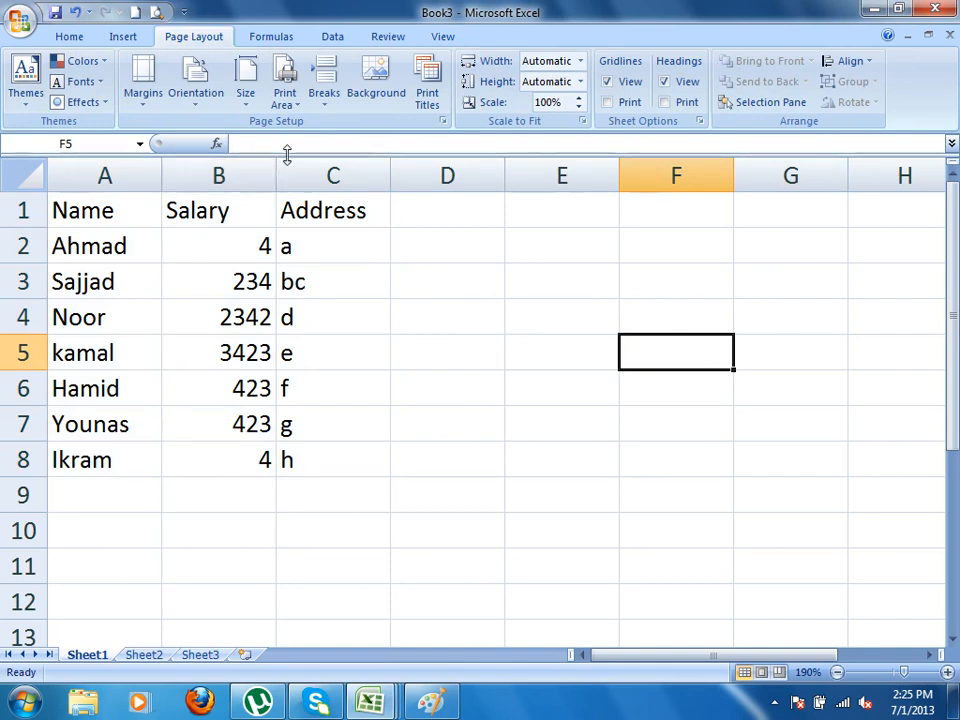
pyautogui.click(442, 121)
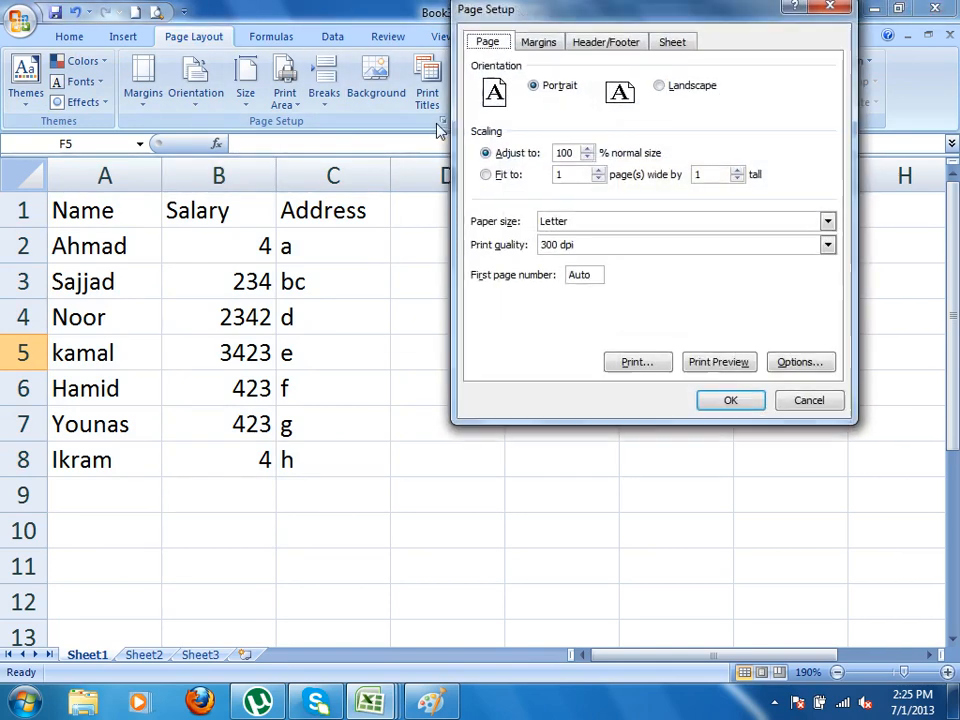
pyautogui.click(540, 42)
pyautogui.click(649, 84)
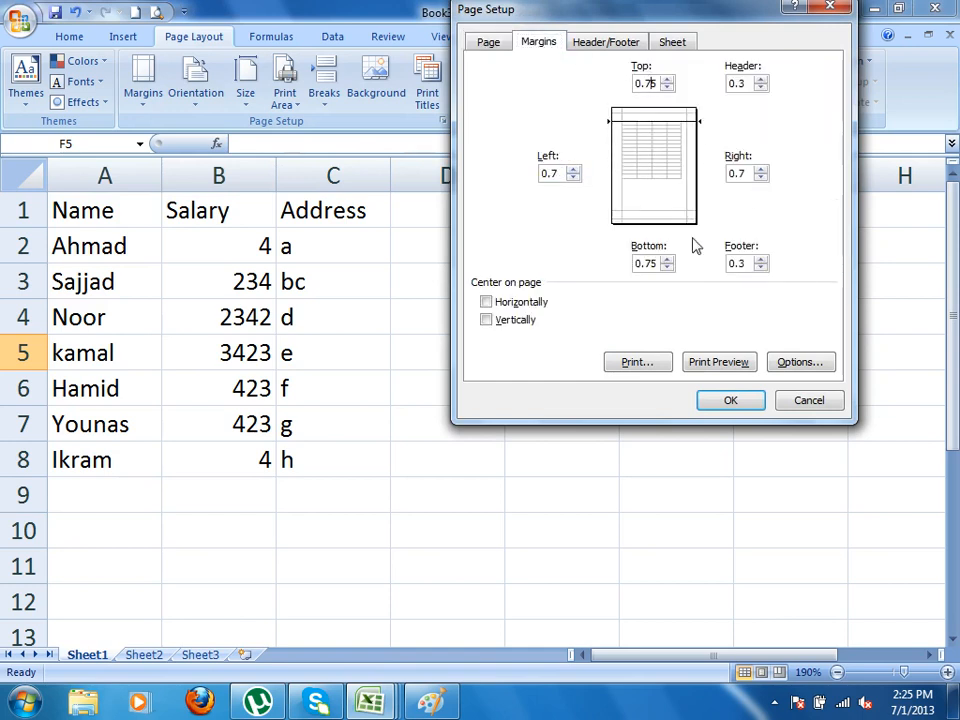
pyautogui.click(804, 401)
# - Save the list in A1:C8 as a custom view named MyFirstview, including print settings and hidden rows, columns and filter settings
pyautogui.moveTo(154, 227); pyautogui.dragTo(420, 437)
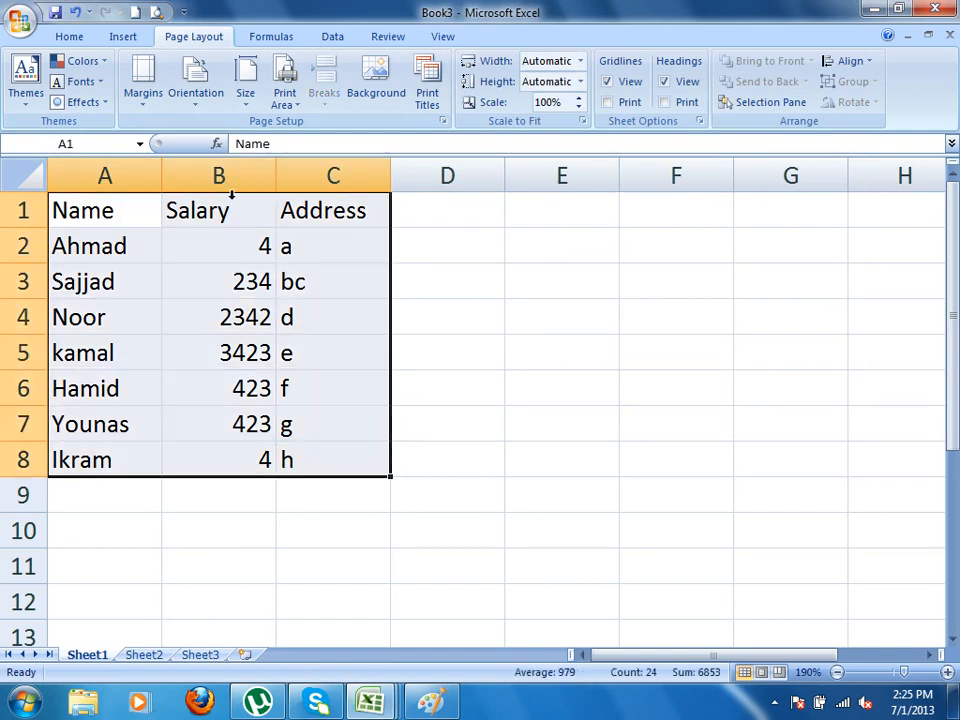
pyautogui.click(440, 38)
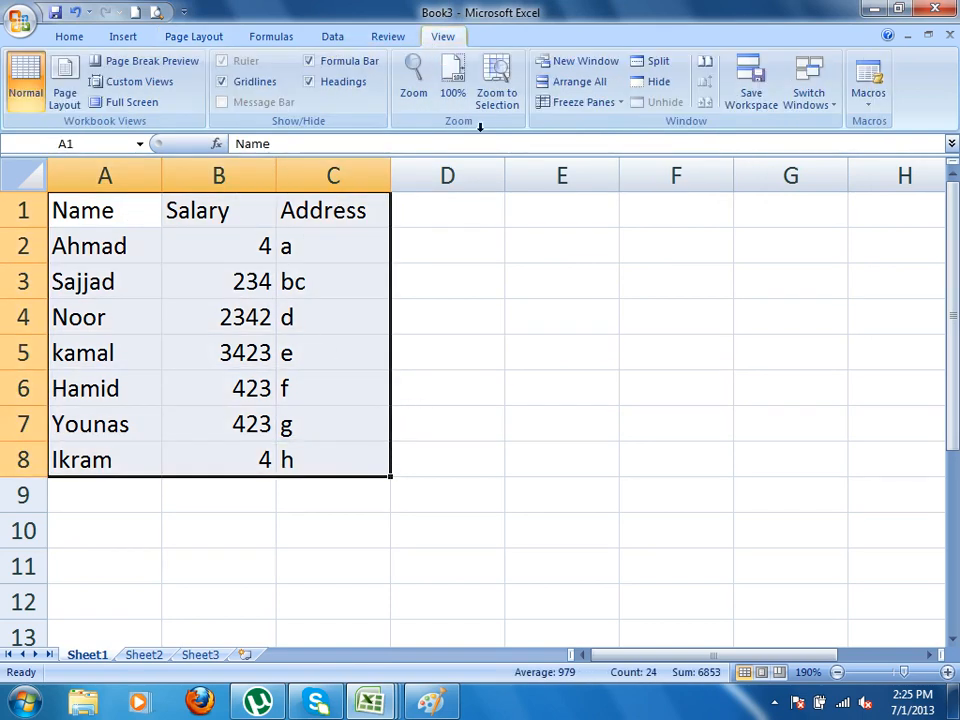
pyautogui.click(139, 81)
pyautogui.click(771, 245)
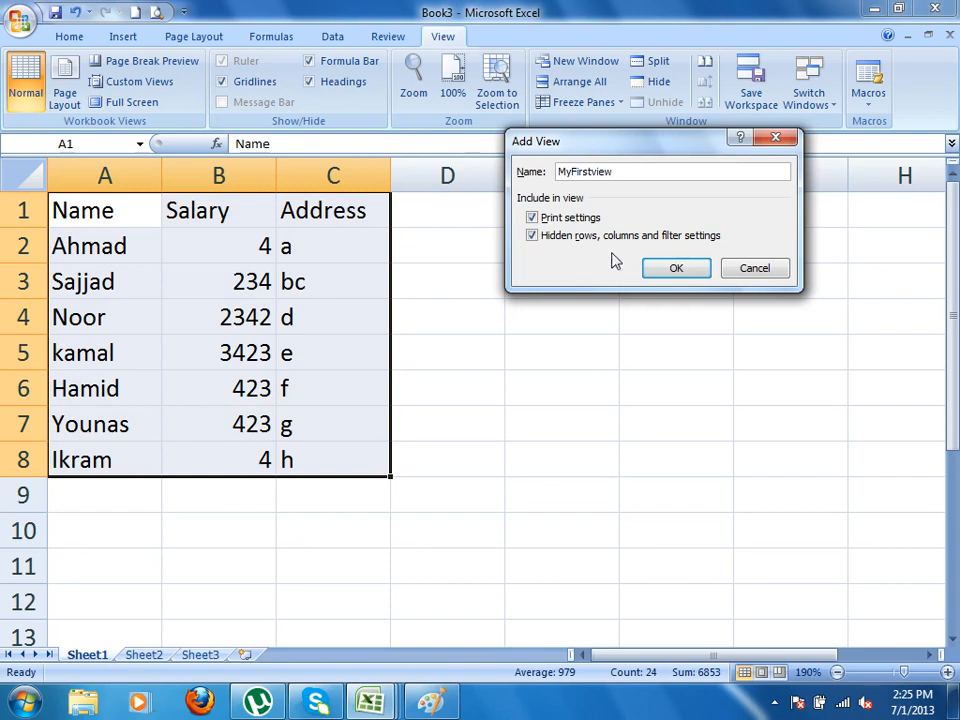
pyautogui.click(690, 270)
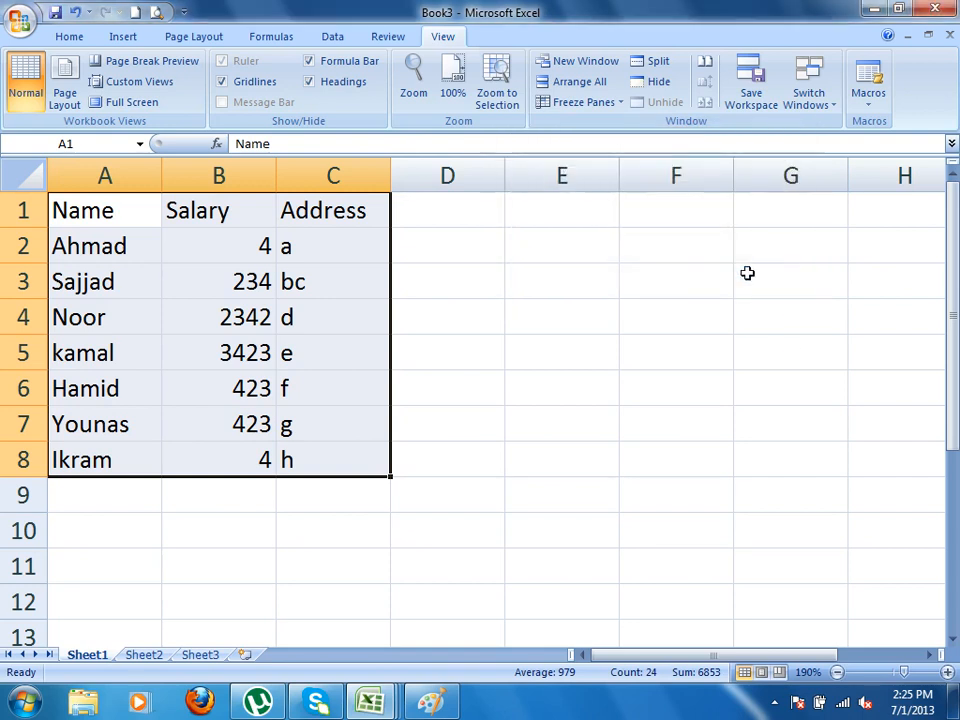
# - Hide rows 3 to 6 of the list, unhide them once, and hide them again
pyautogui.click(688, 341)
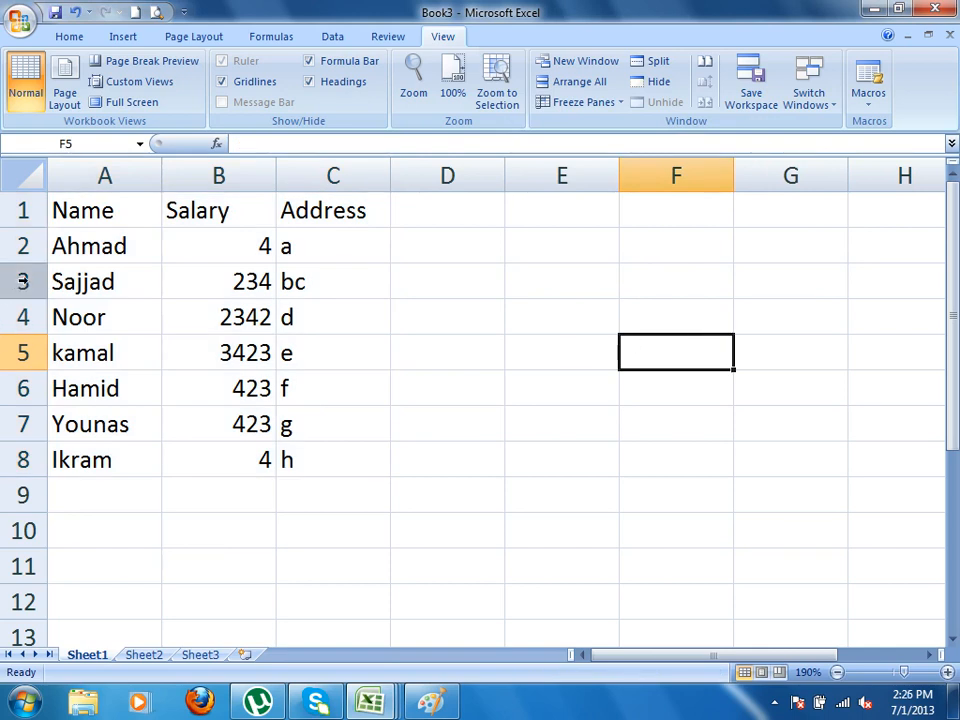
pyautogui.moveTo(20, 282); pyautogui.dragTo(20, 388)
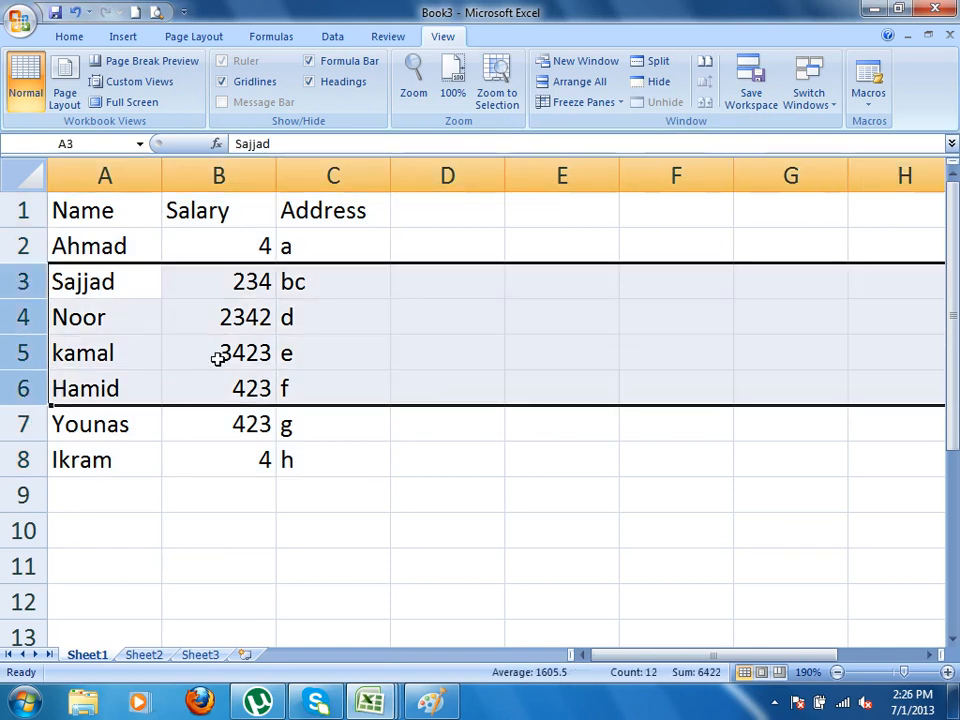
pyautogui.hotkey('ctrl', '9')
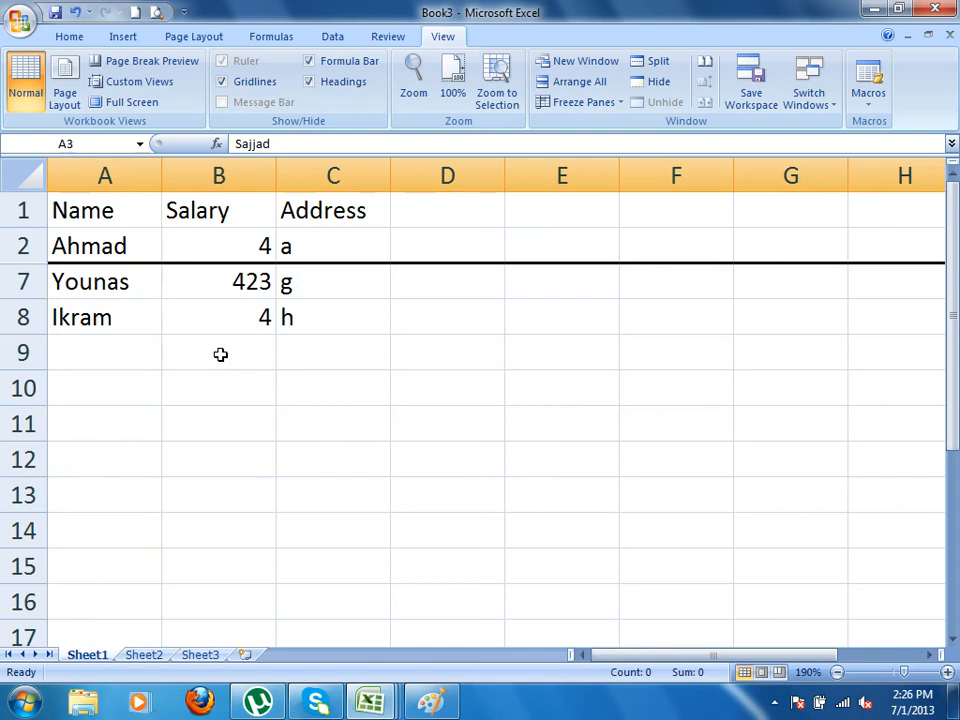
pyautogui.hotkey('ctrl', 'shift', '9')
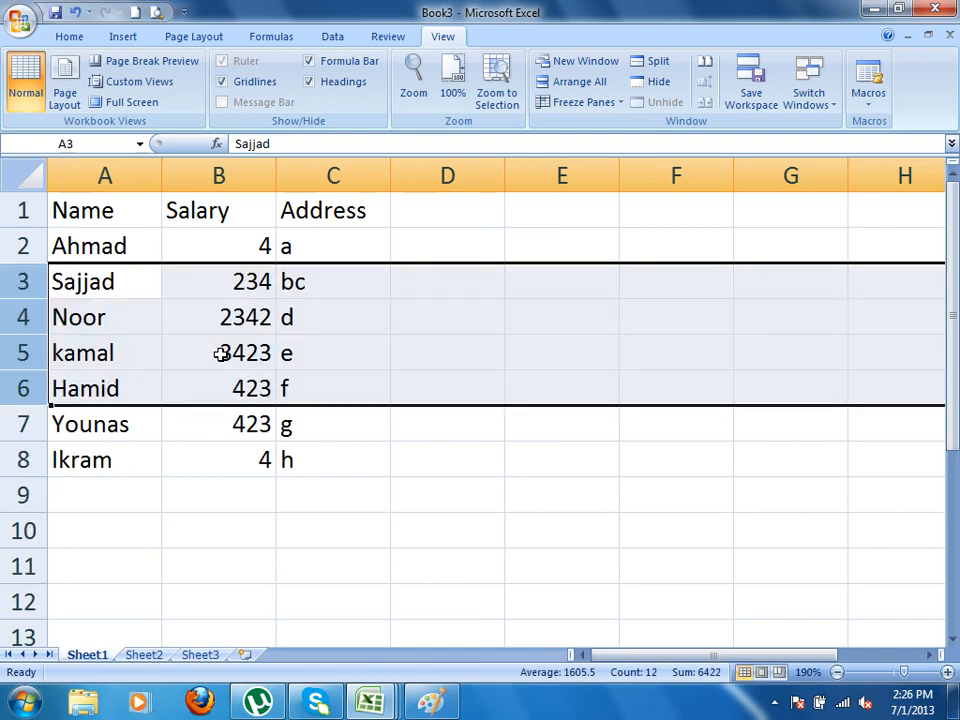
pyautogui.hotkey('ctrl', '9')
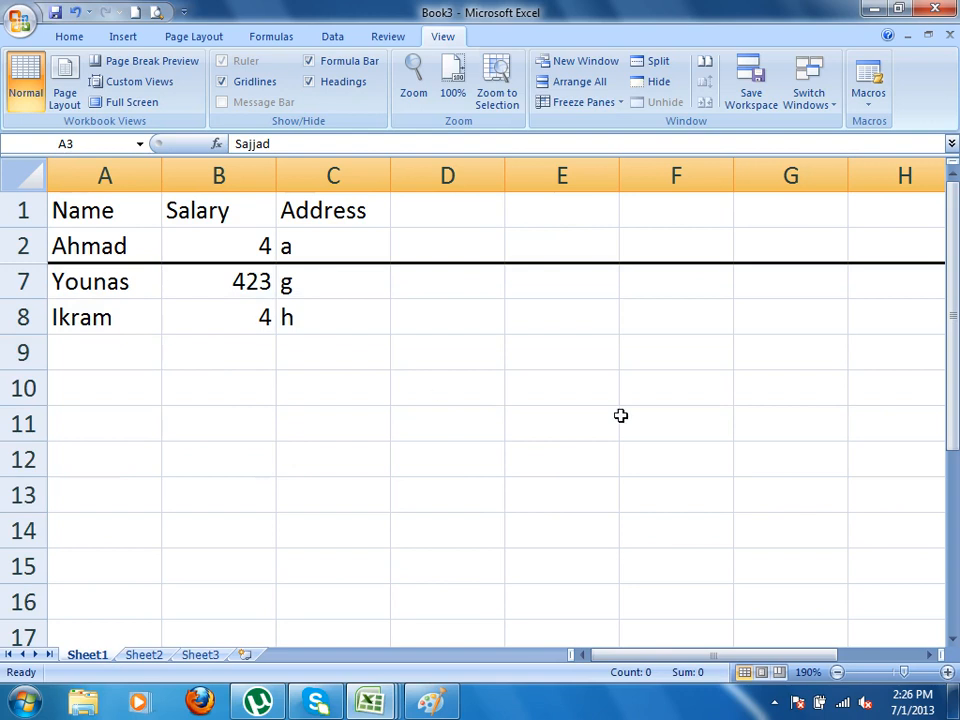
# - Show the MyFirstview custom view to bring back the hidden rows
pyautogui.click(690, 390)
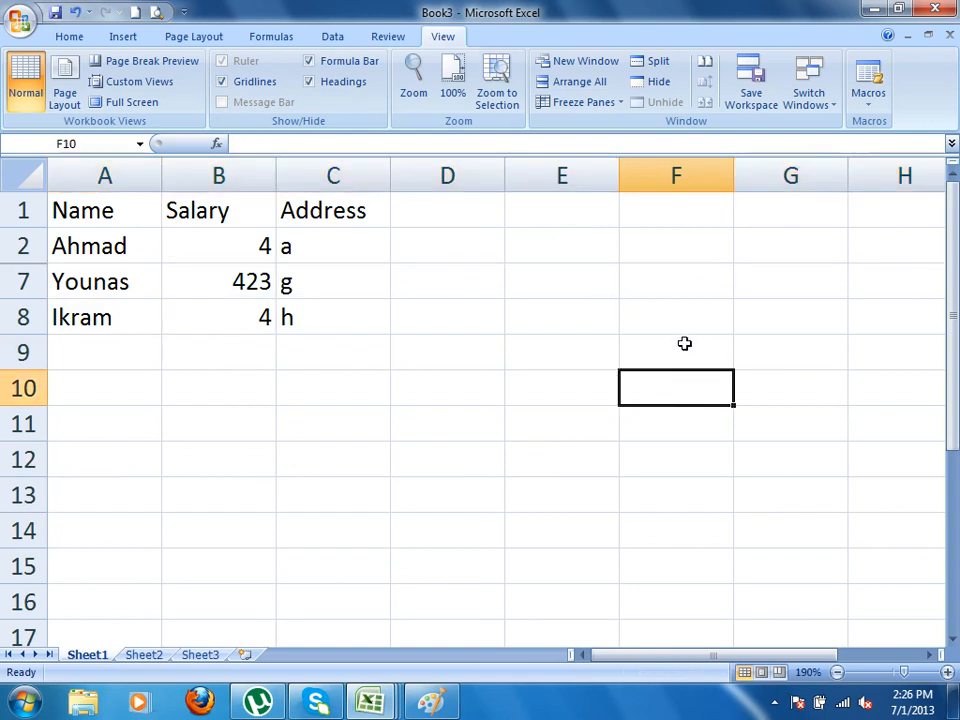
pyautogui.click(140, 81)
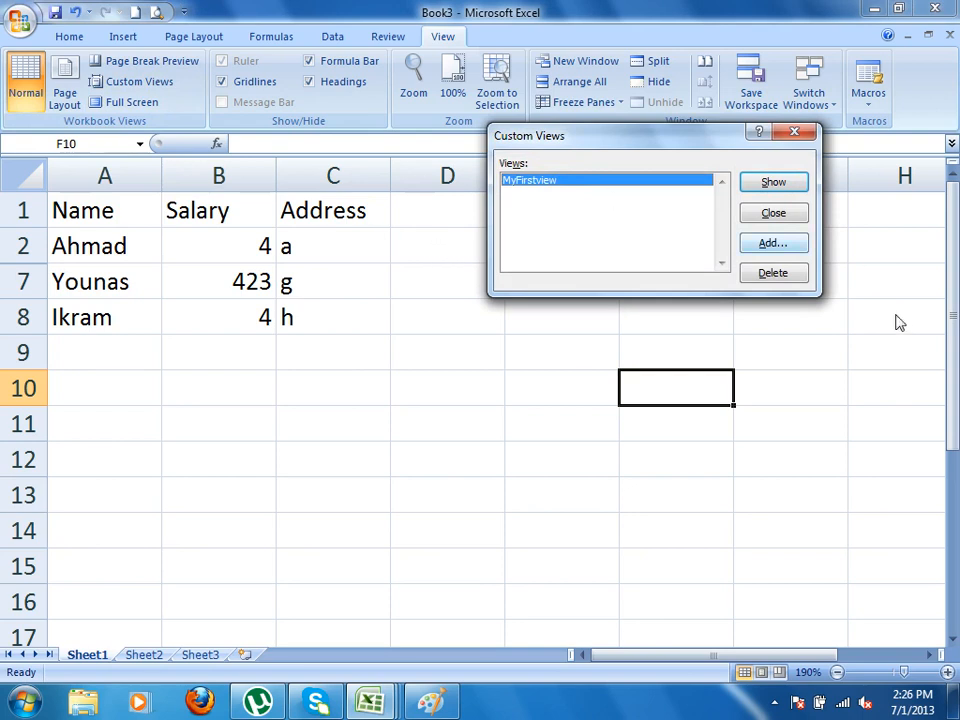
pyautogui.click(767, 181)
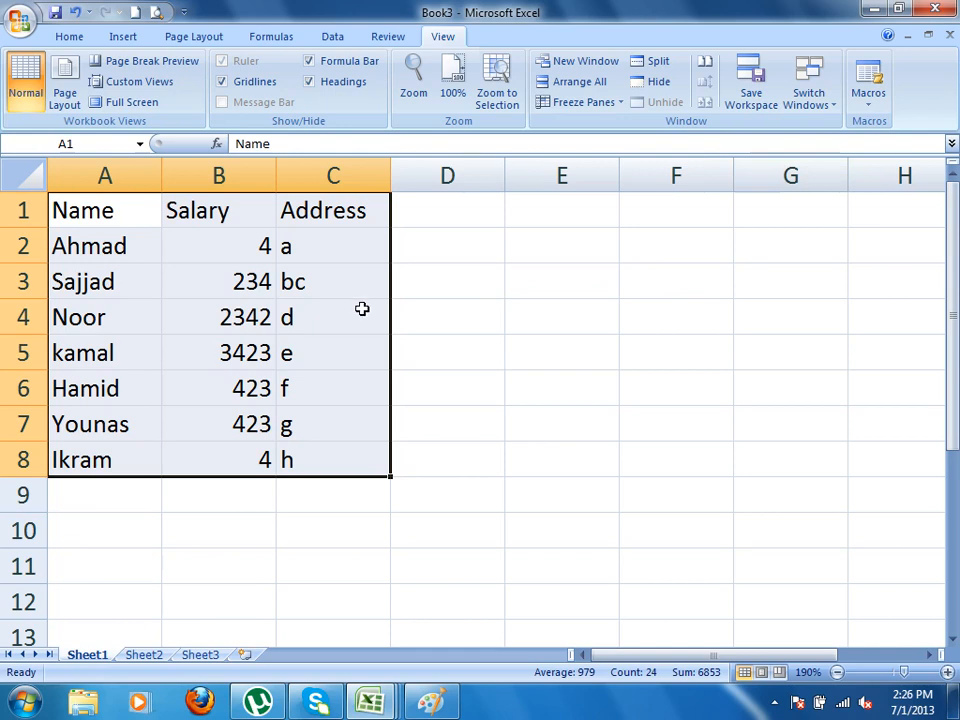
# - Copy the restored list in A1:C8 into another new workbook, starting at A1
pyautogui.hotkey('ctrl', 'c')
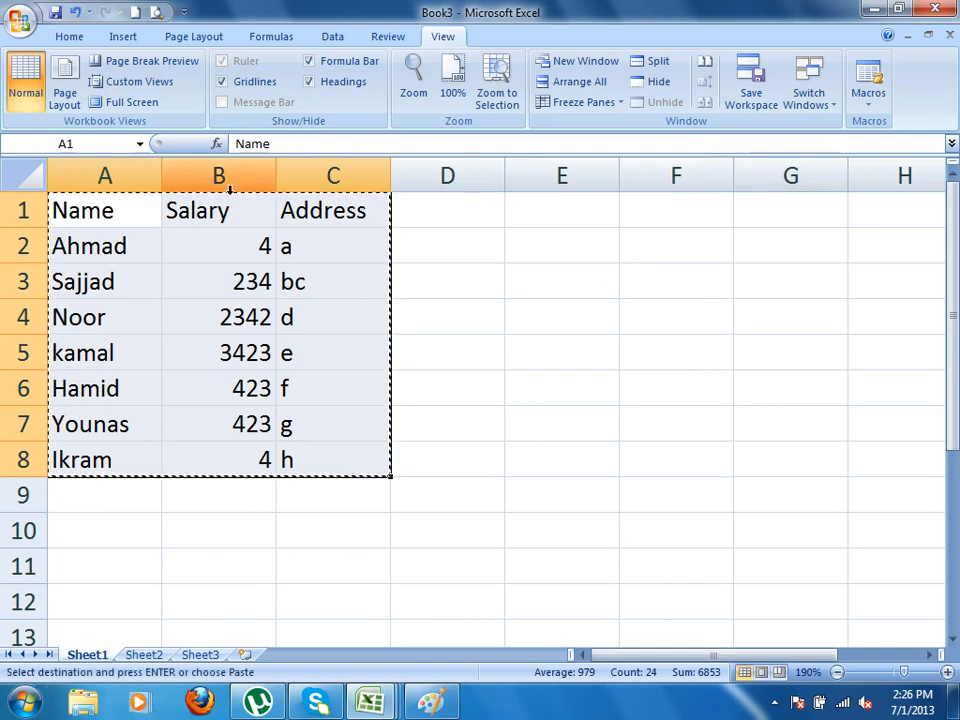
pyautogui.click(135, 11)
pyautogui.hotkey('ctrl', 'v')
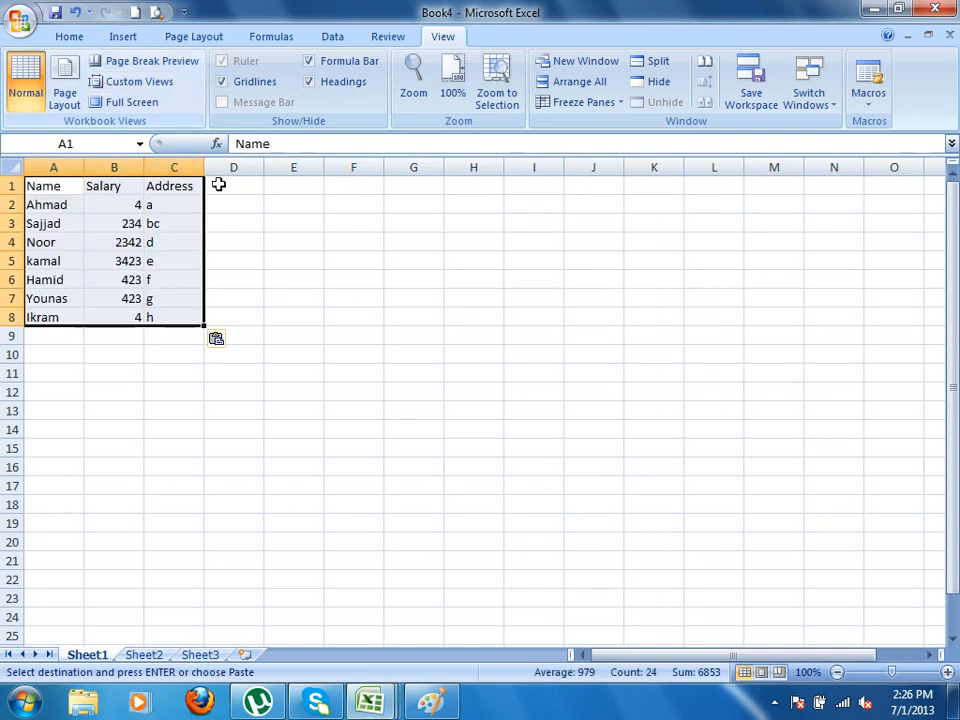
pyautogui.scroll(5, 220, 186)
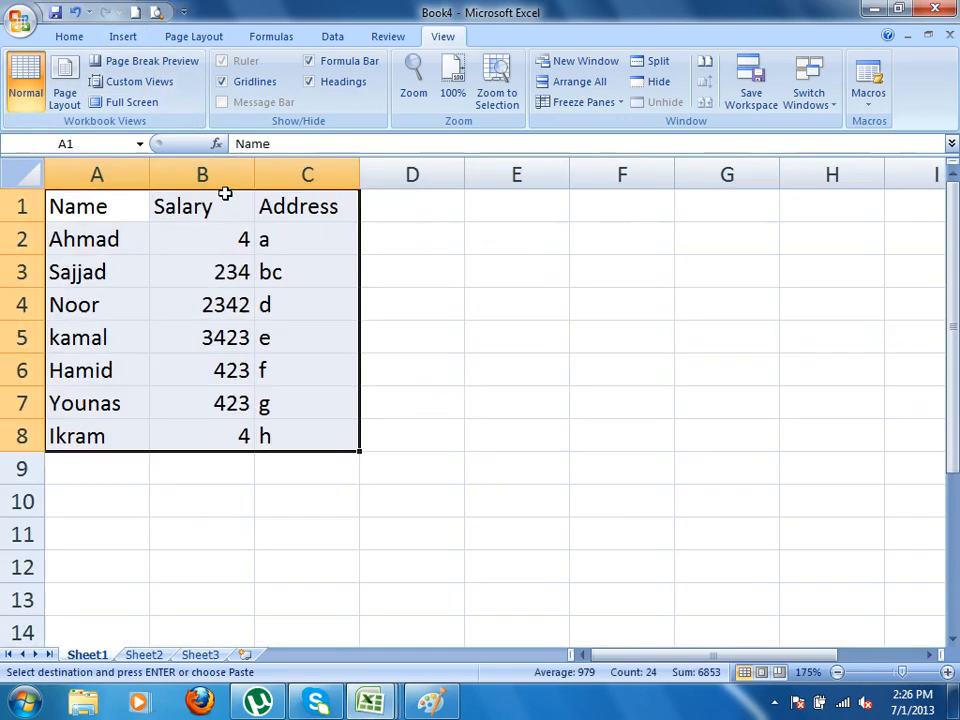
# - Save the list as a custom view named MyView with print settings included but hidden rows, columns and filter settings excluded
pyautogui.click(137, 82)
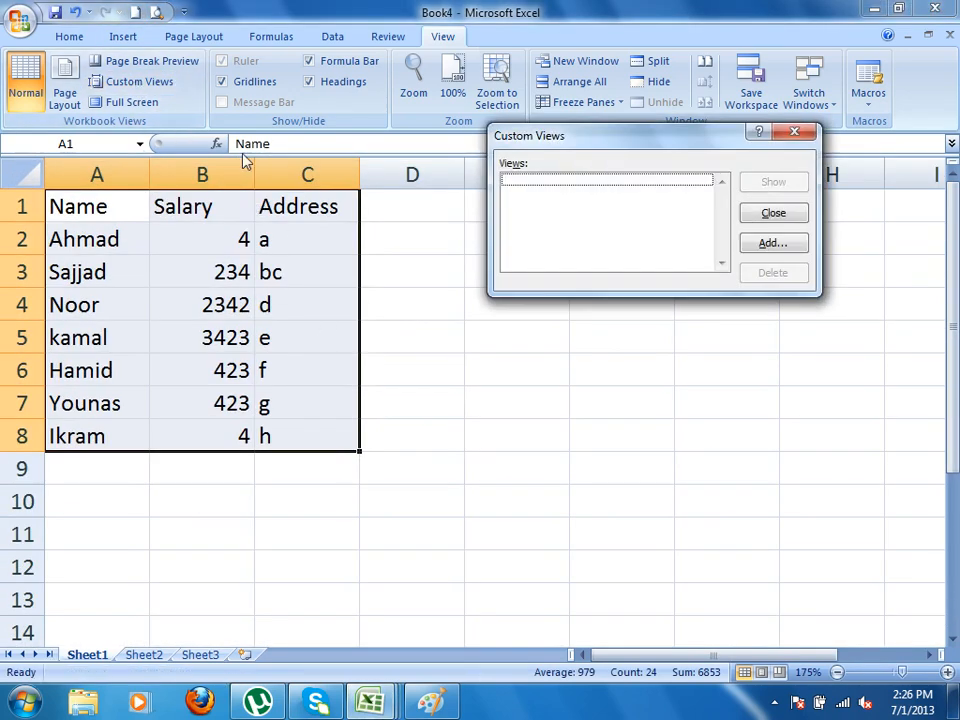
pyautogui.click(770, 243)
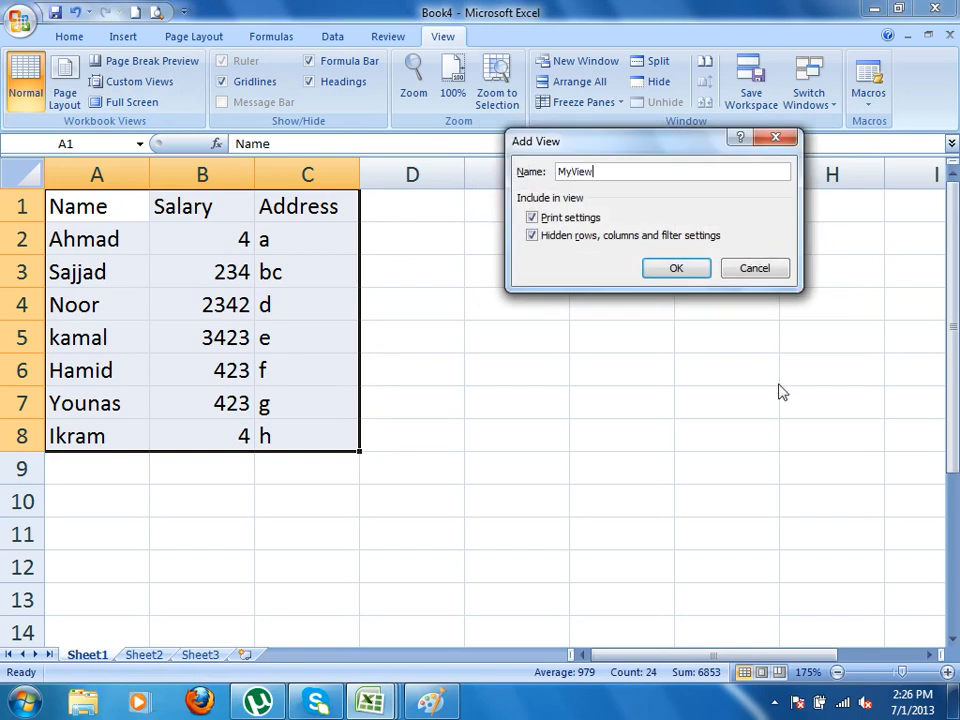
pyautogui.click(556, 236)
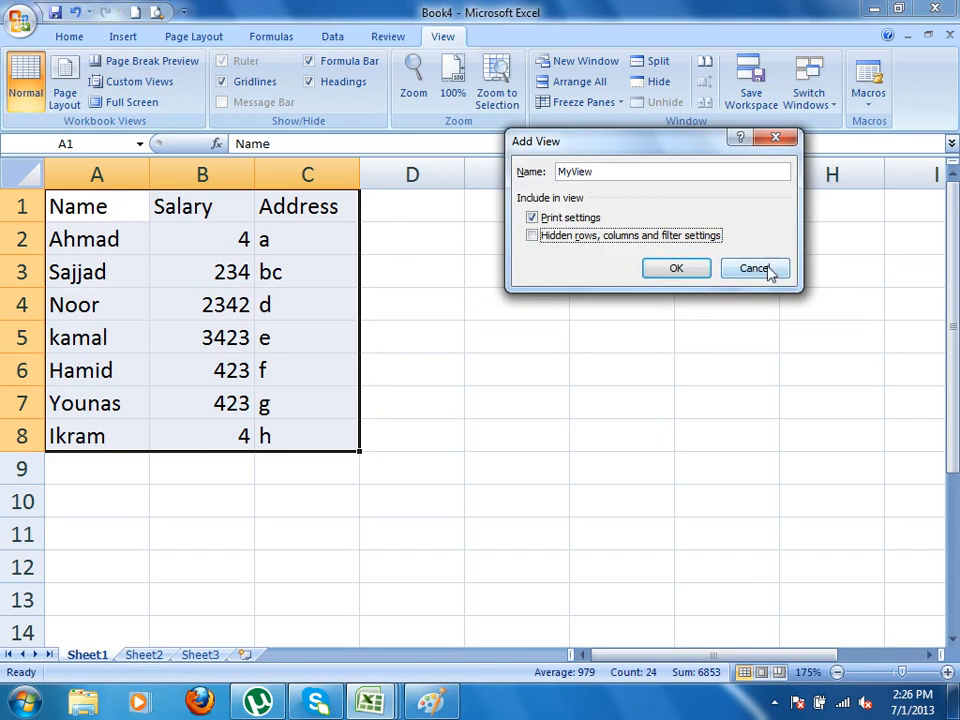
pyautogui.click(700, 274)
# - Hide rows 3 to 6 of the list in the new workbook
pyautogui.moveTo(21, 272); pyautogui.dragTo(14, 368)
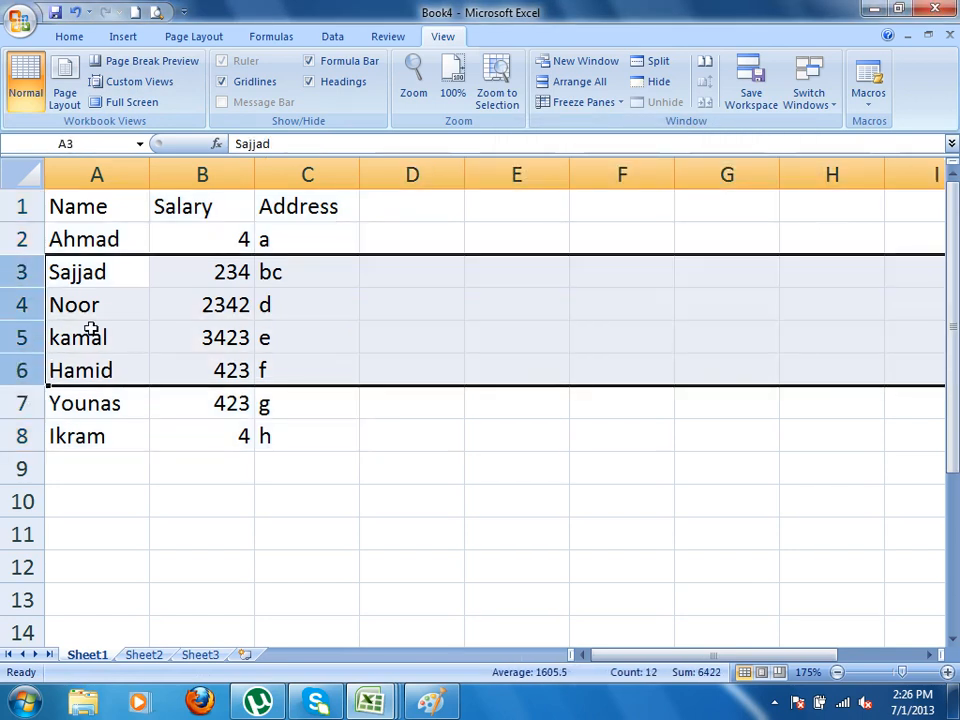
pyautogui.hotkey('ctrl', '9')
pyautogui.click(491, 437)
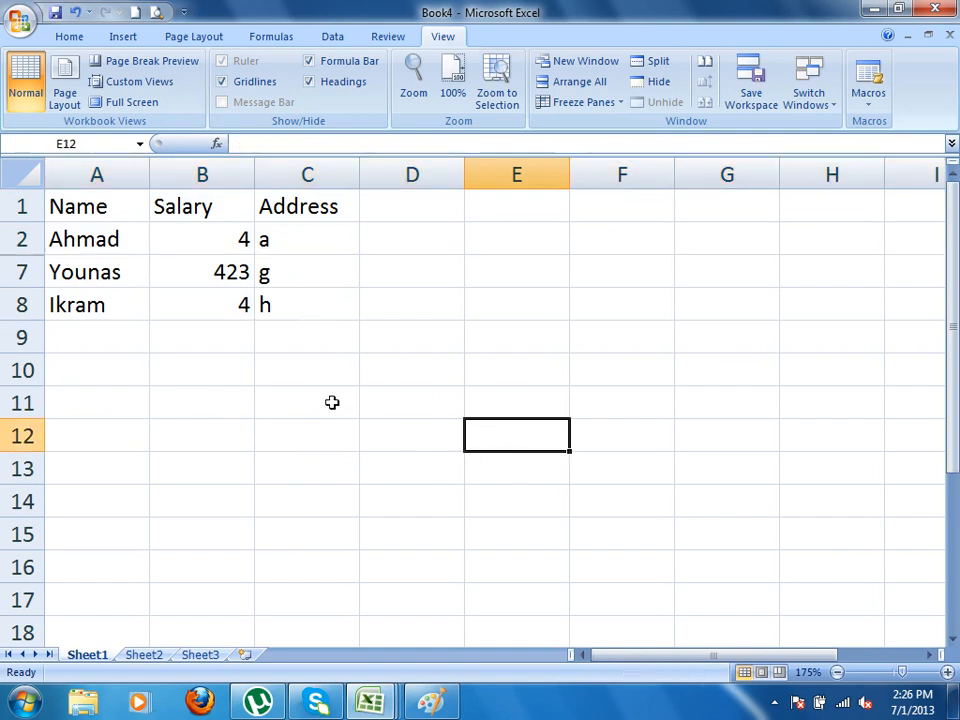
# - Show the MyView custom view and unhide rows 3 to 6 of the list
pyautogui.click(156, 84)
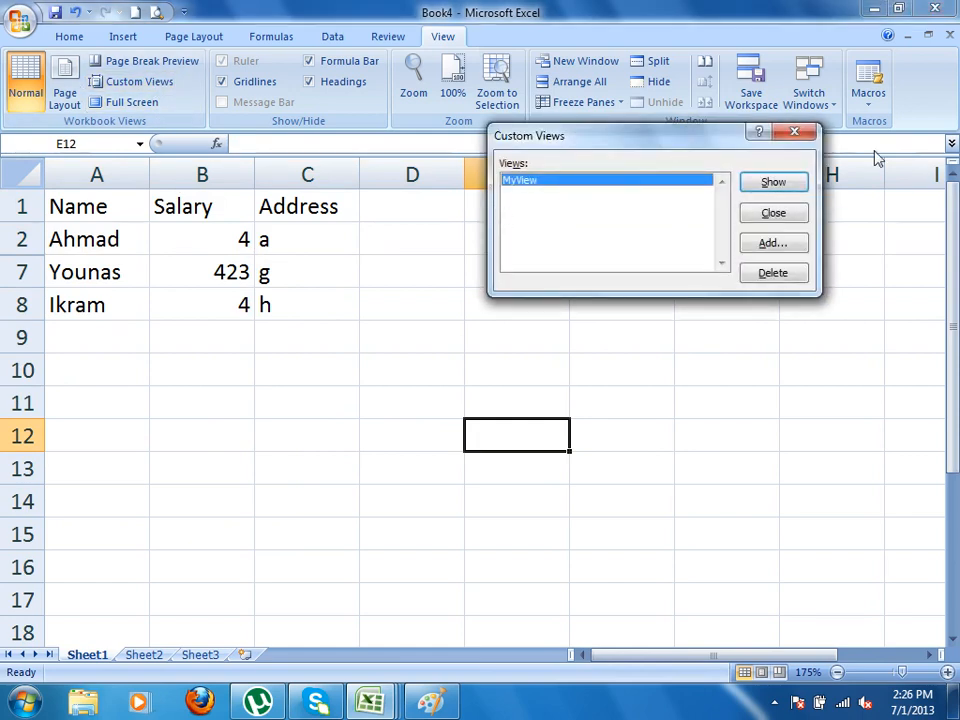
pyautogui.click(773, 182)
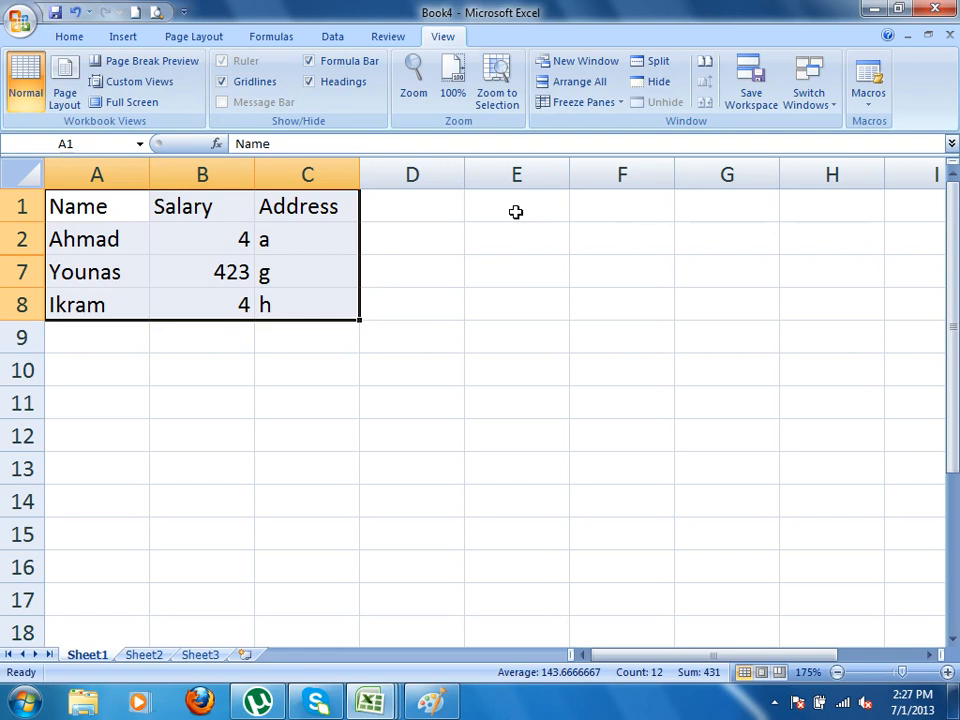
pyautogui.hotkey('ctrl', 'shift', '9')
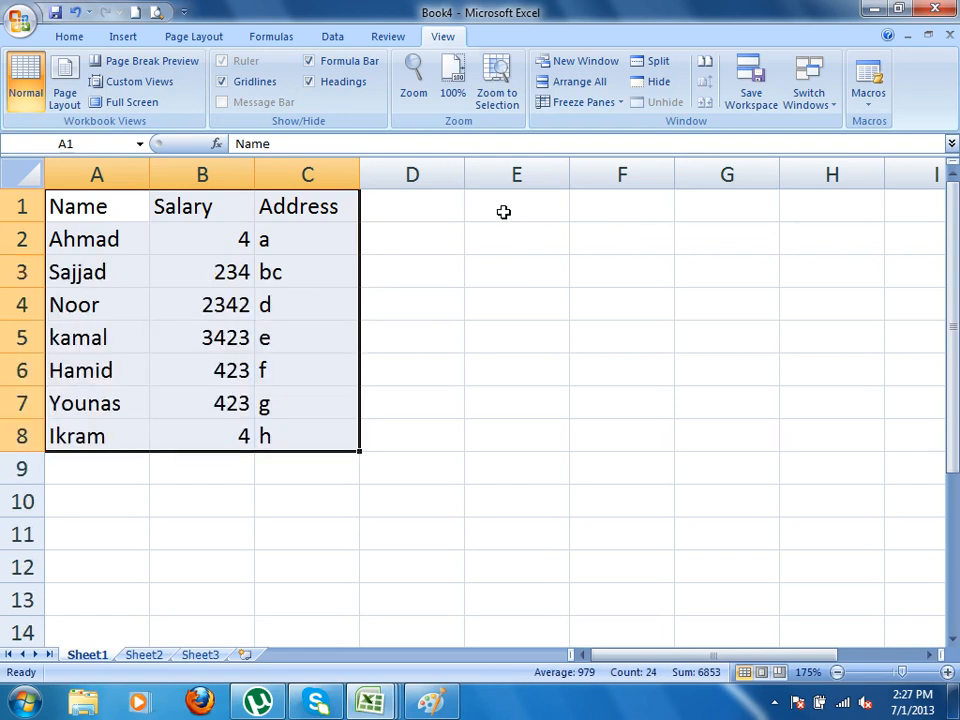
# - Display the worksheet in full-screen view and return to the regular window
pyautogui.click(141, 116)
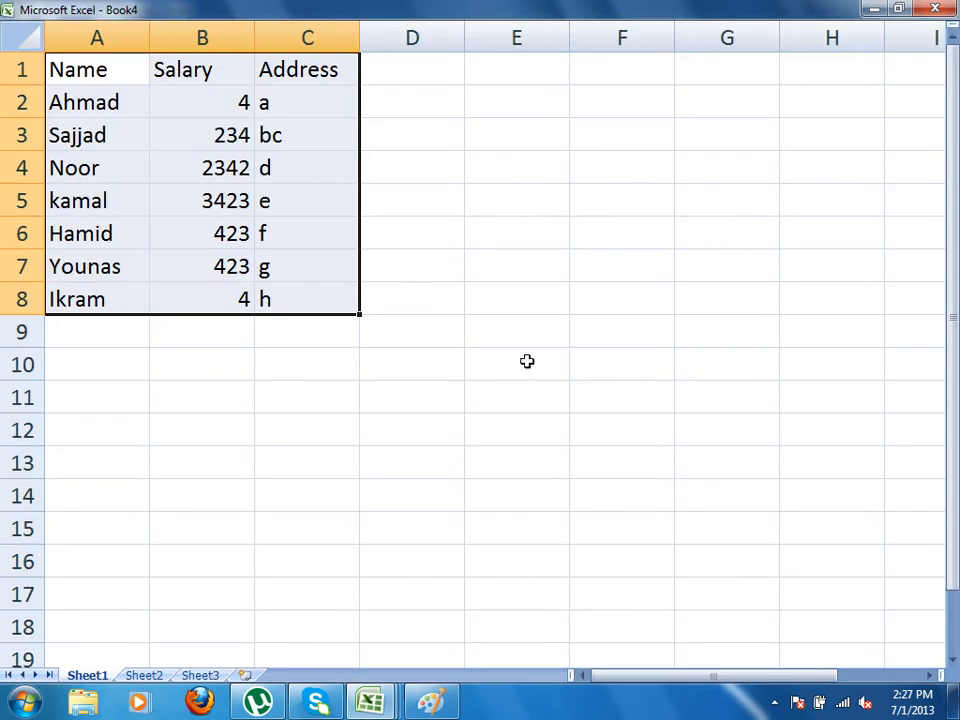
pyautogui.press('Escape')
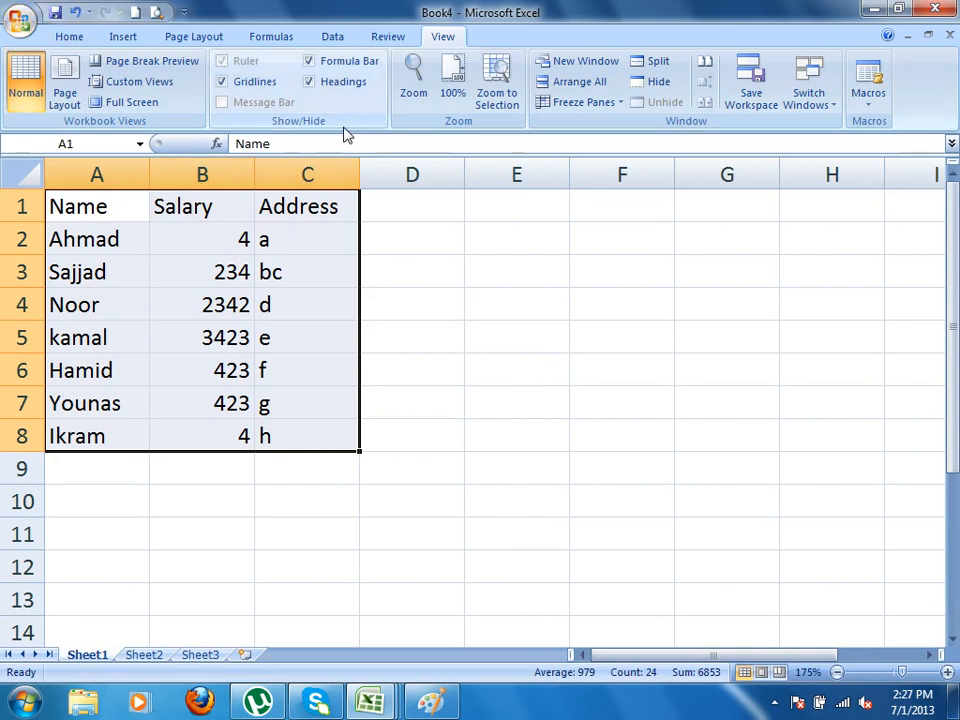
# - Hide the formula bar, gridlines and headings, and show all three again
pyautogui.click(333, 62)
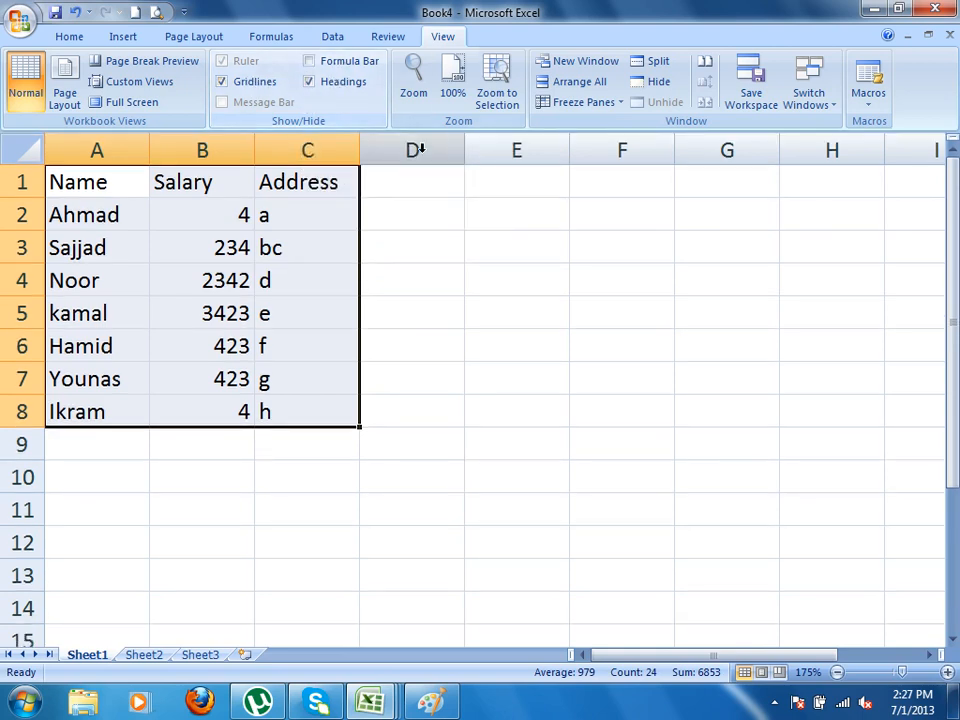
pyautogui.click(255, 84)
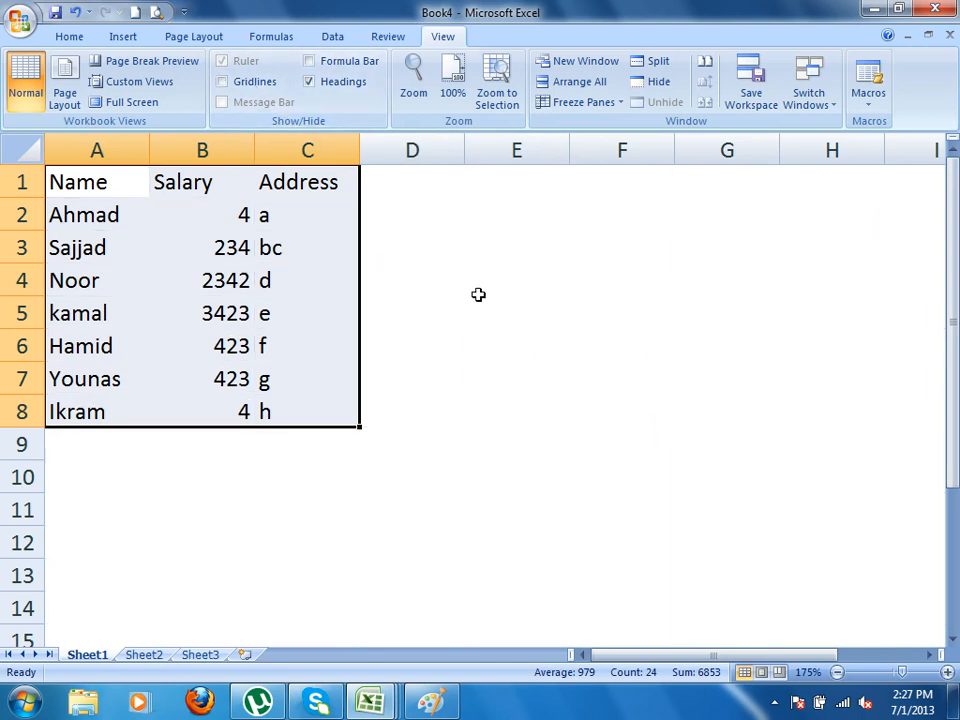
pyautogui.click(340, 82)
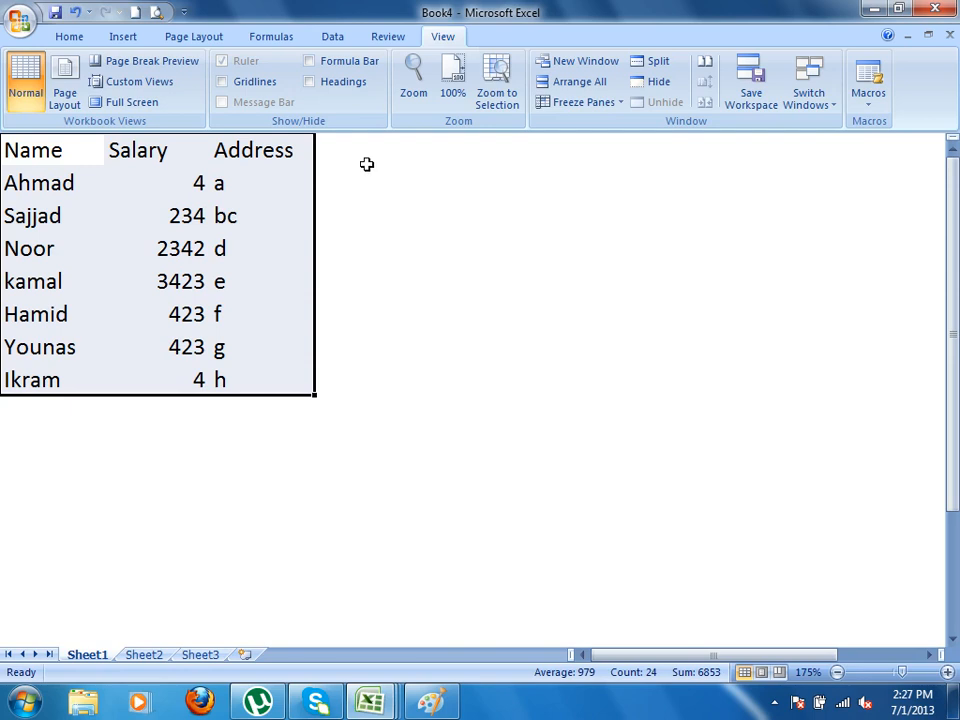
pyautogui.click(336, 84)
pyautogui.click(248, 82)
pyautogui.click(341, 62)
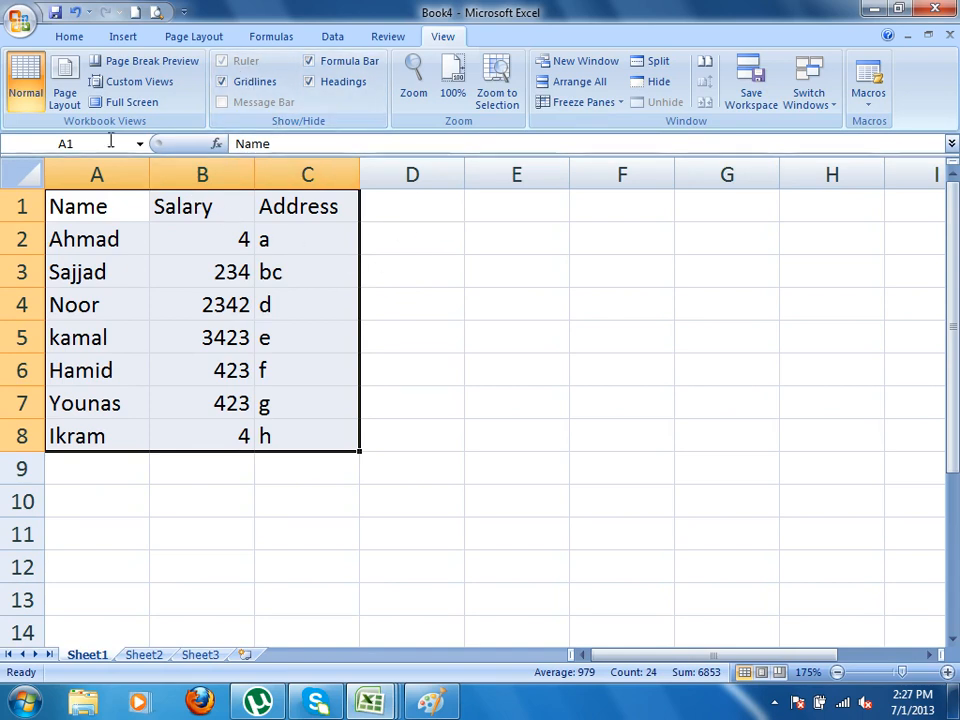
# - Display Sheet1 in Page Layout view, turn its ruler off and on, and return to Normal view
pyautogui.click(64, 88)
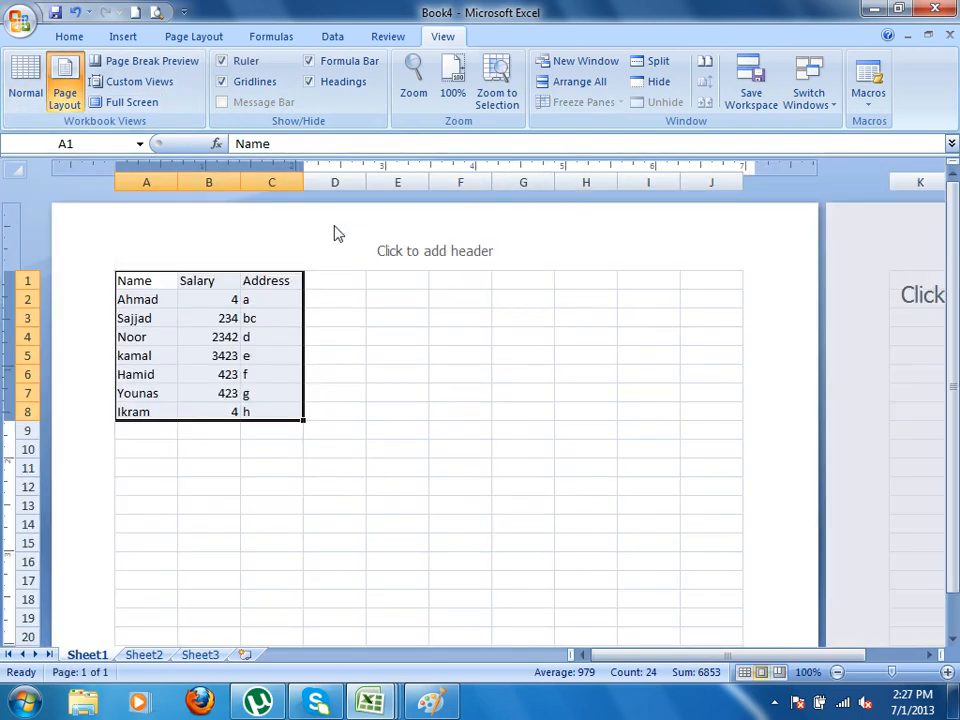
pyautogui.click(224, 61)
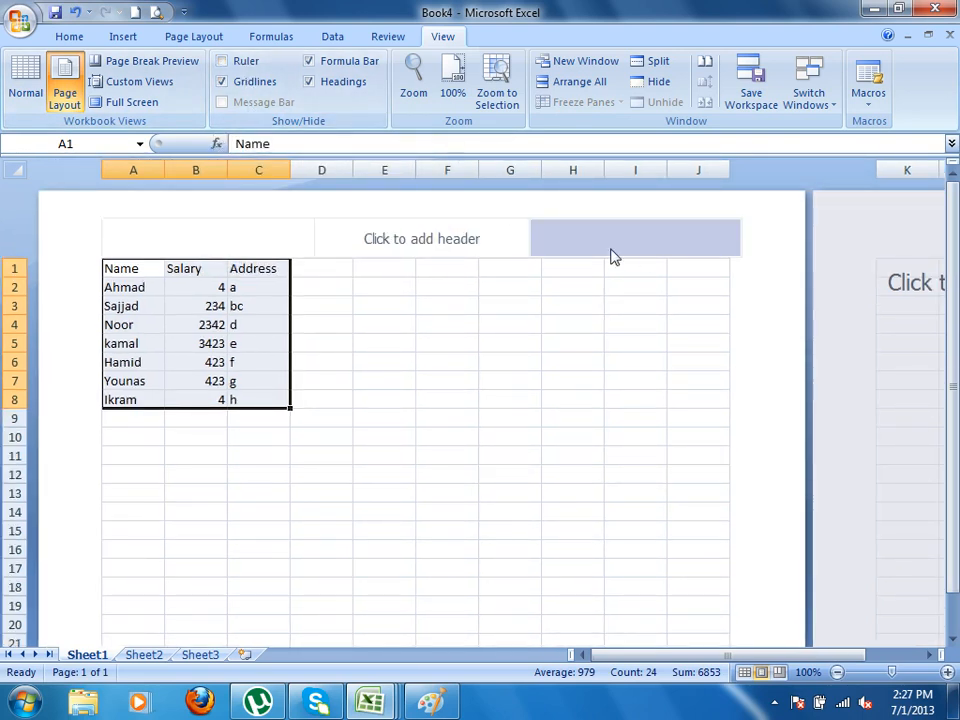
pyautogui.click(224, 61)
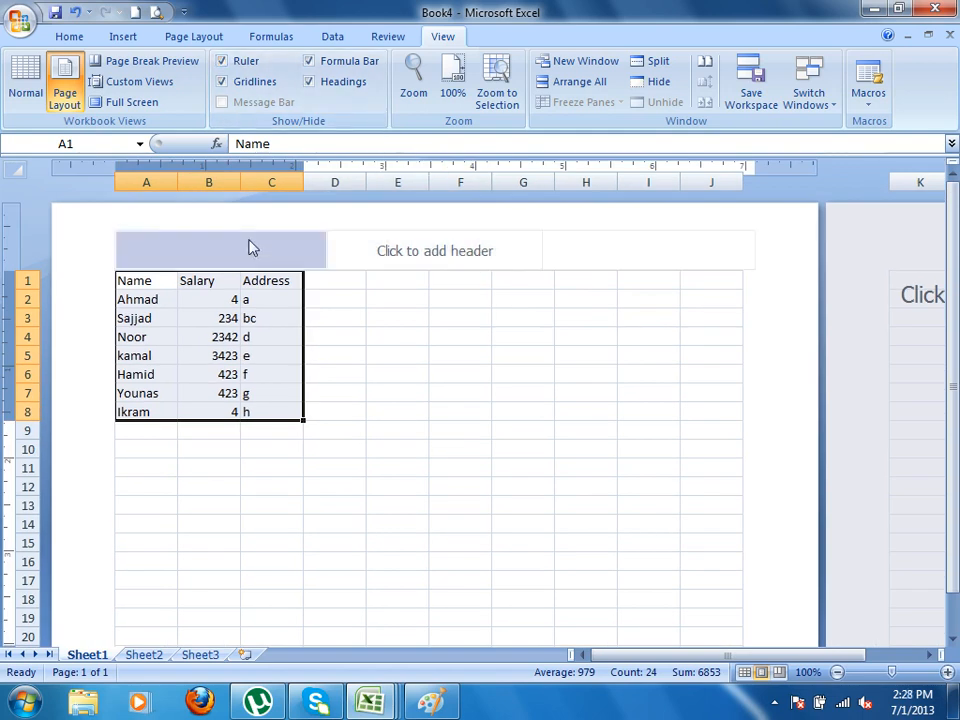
pyautogui.click(23, 78)
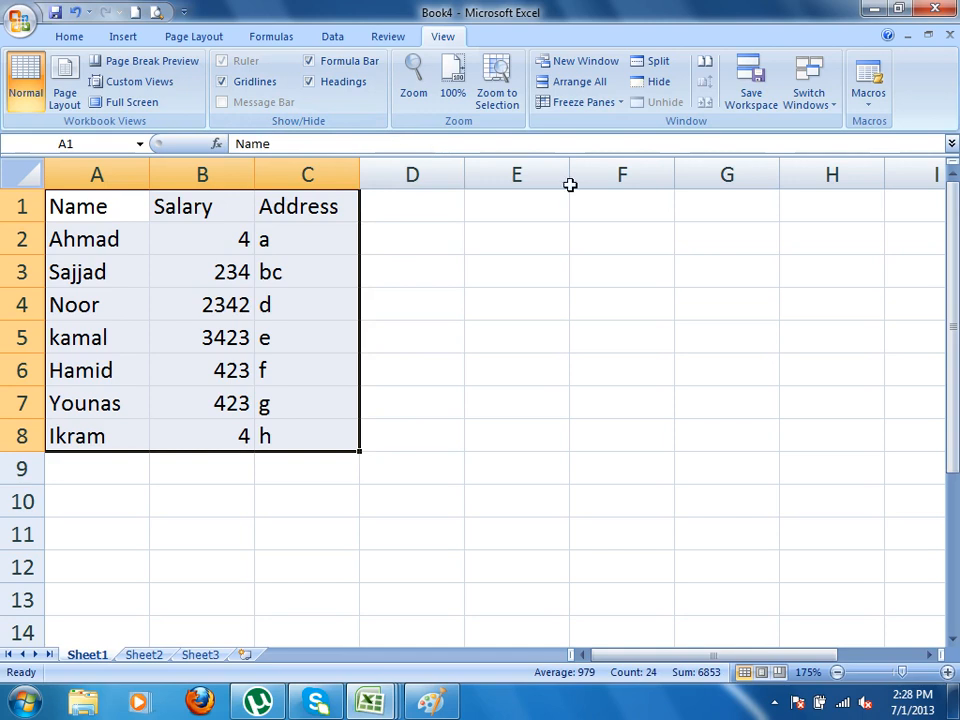
pyautogui.click(456, 279)
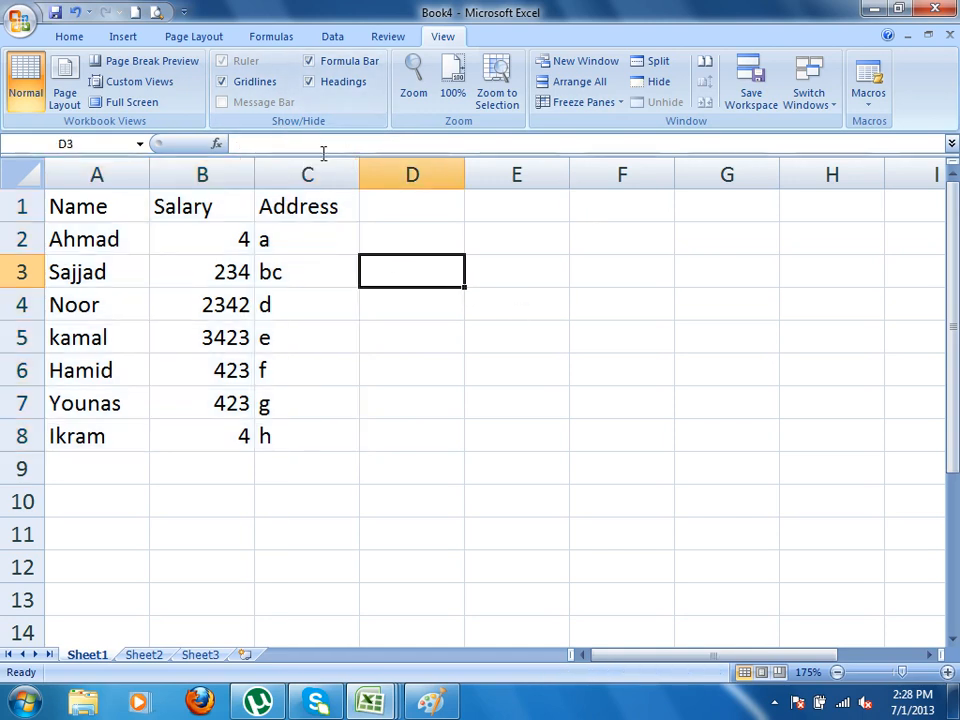
# - Enable the Show Developer tab in the Ribbon option in the Excel options
pyautogui.click(22, 20)
pyautogui.click(272, 432)
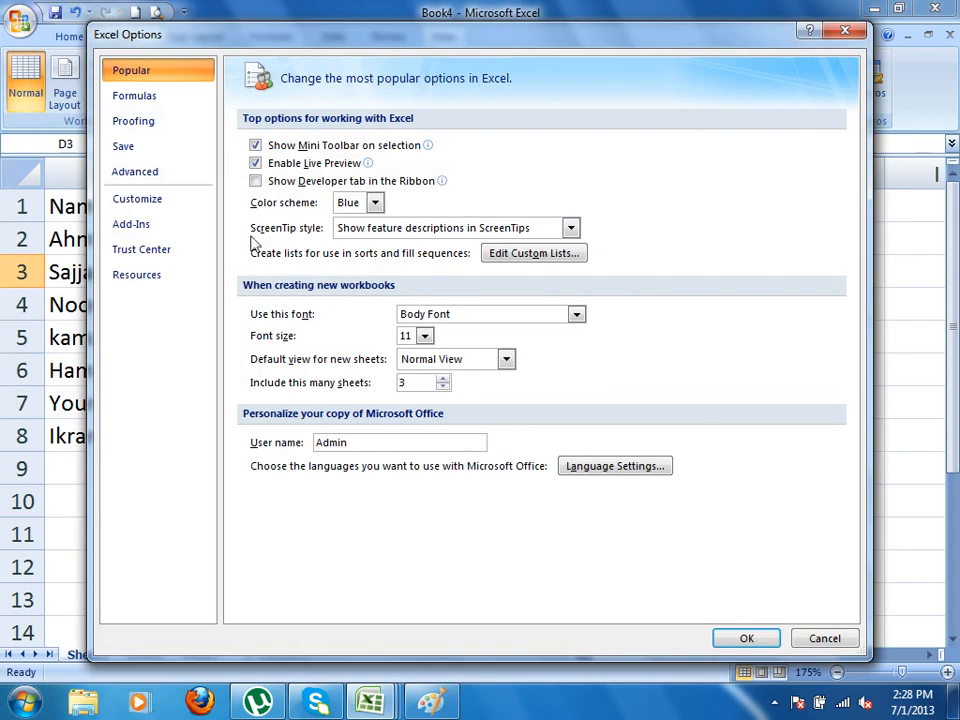
pyautogui.click(294, 183)
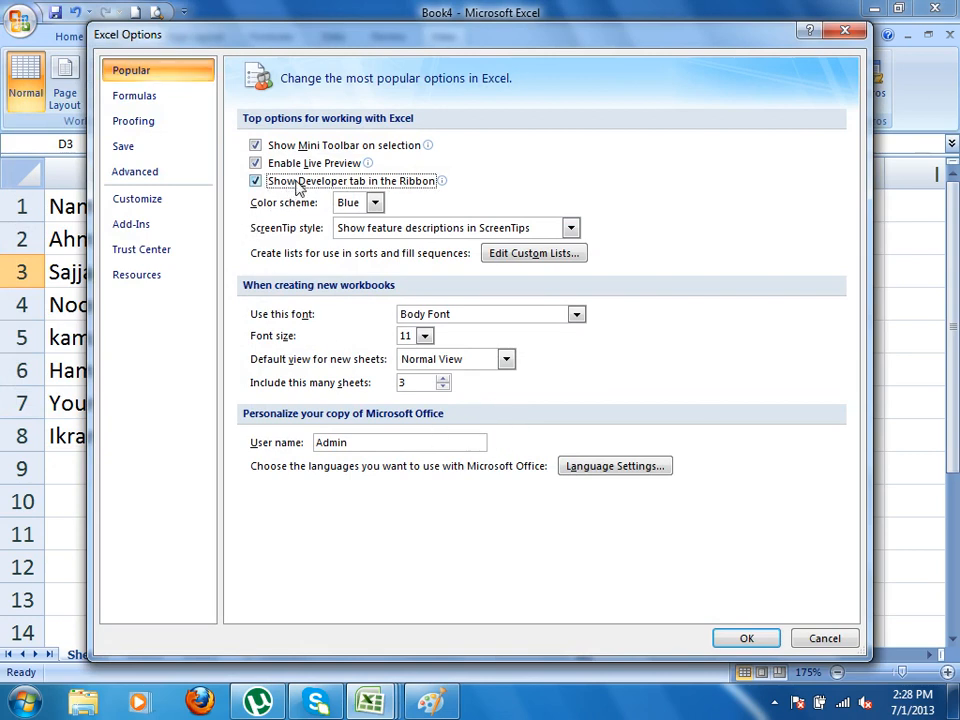
pyautogui.click(744, 637)
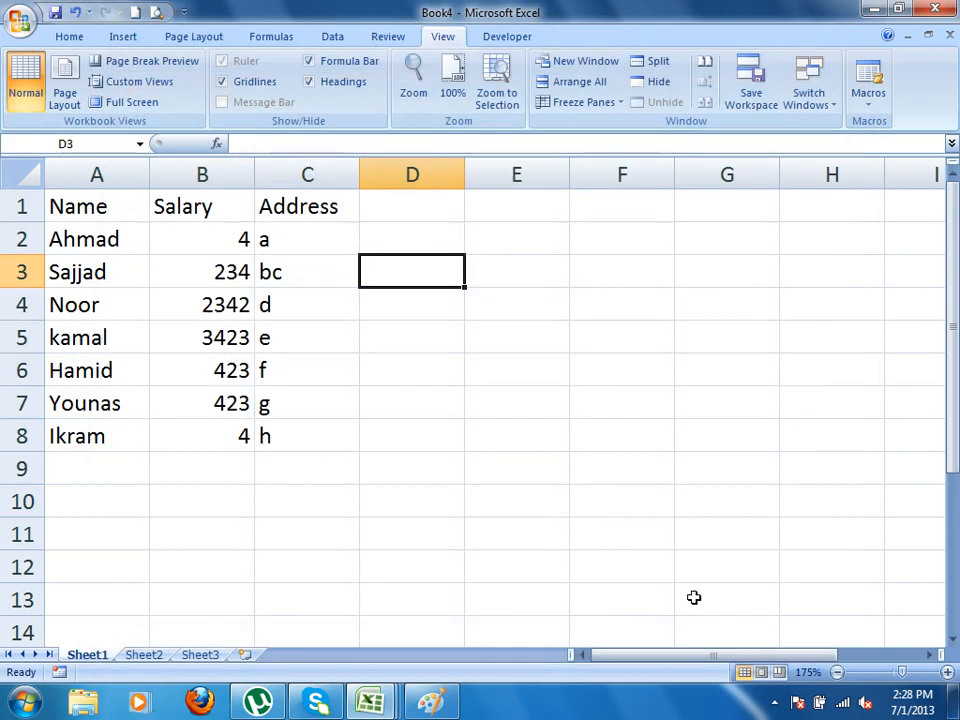
# - Insert a form-control button beside the list on Sheet1, spanning roughly D1:E2
pyautogui.click(500, 40)
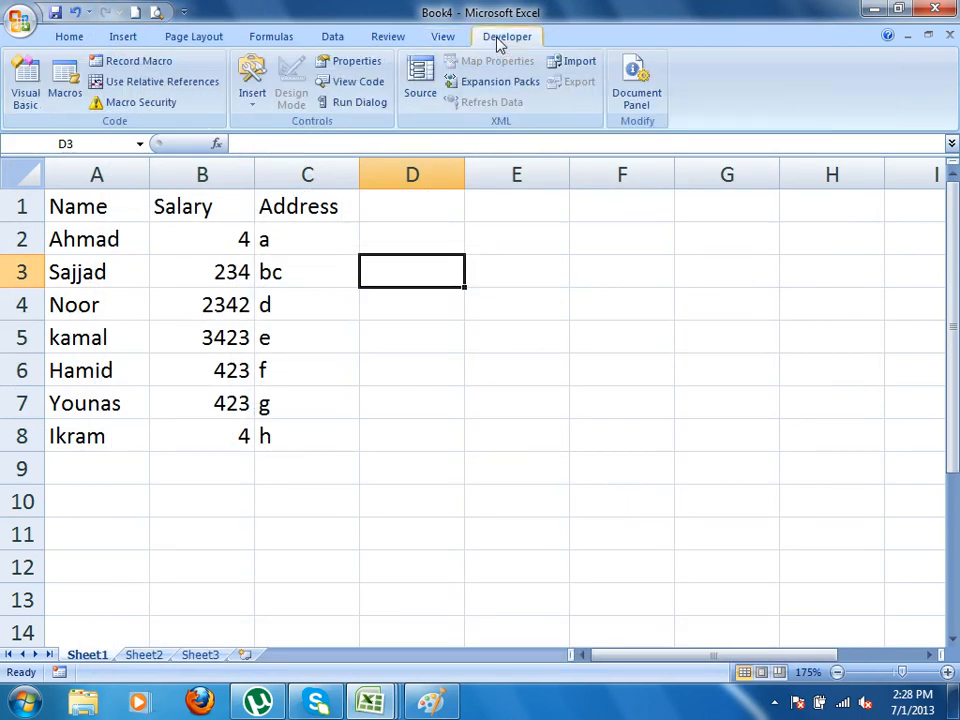
pyautogui.click(249, 100)
pyautogui.click(244, 142)
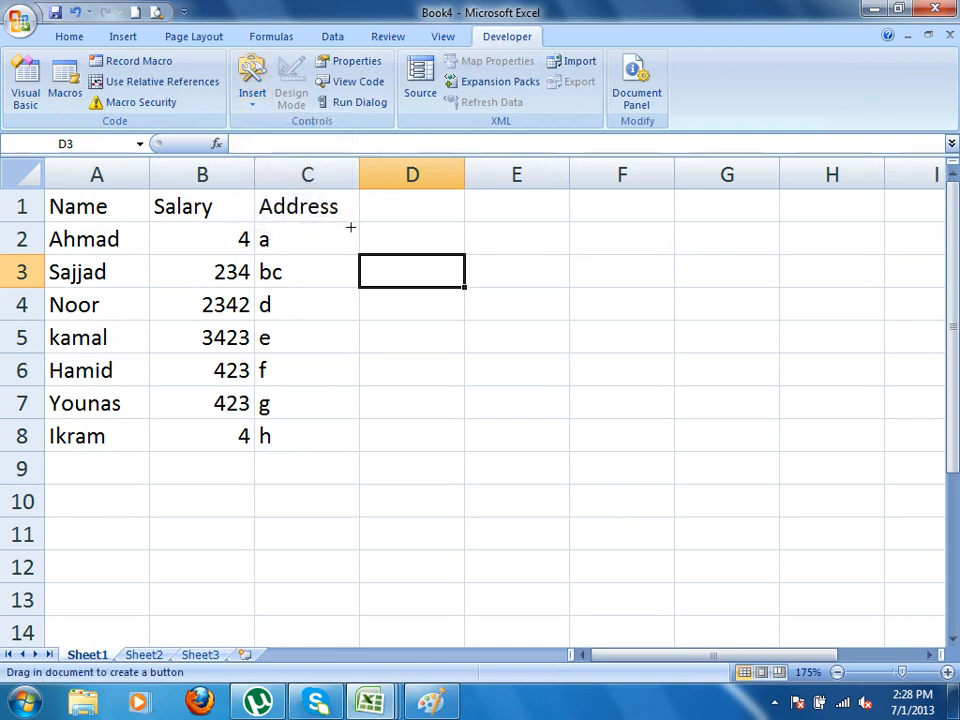
pyautogui.moveTo(392, 199); pyautogui.dragTo(557, 251)
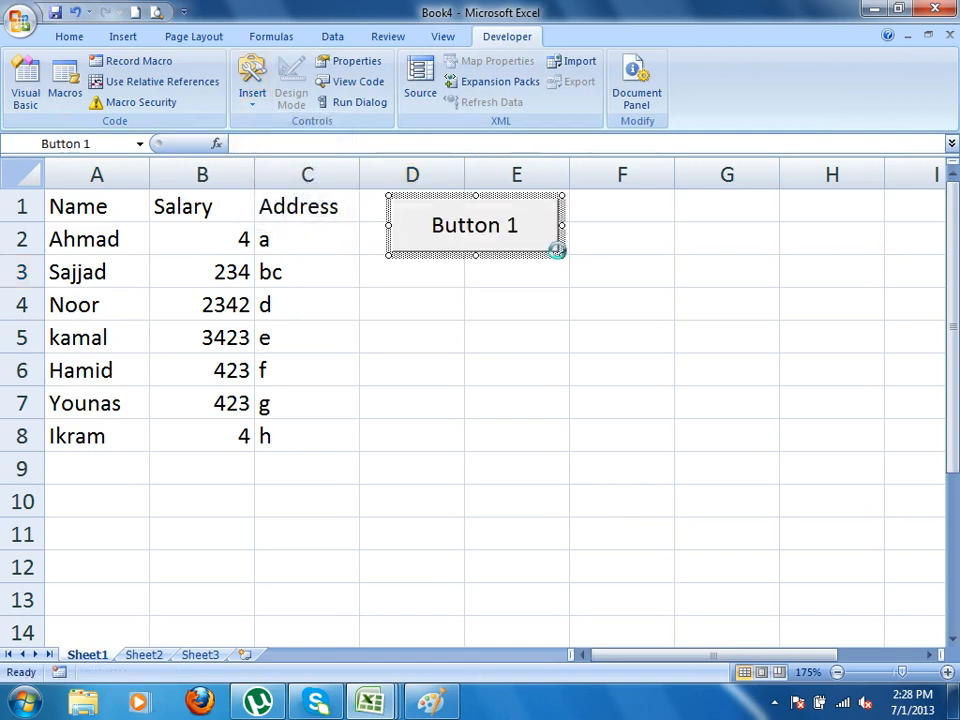
# - Record the button's Button1_Click macro in this workbook, capturing the switch to Sheet2, and stop recording
pyautogui.click(786, 128)
pyautogui.click(694, 322)
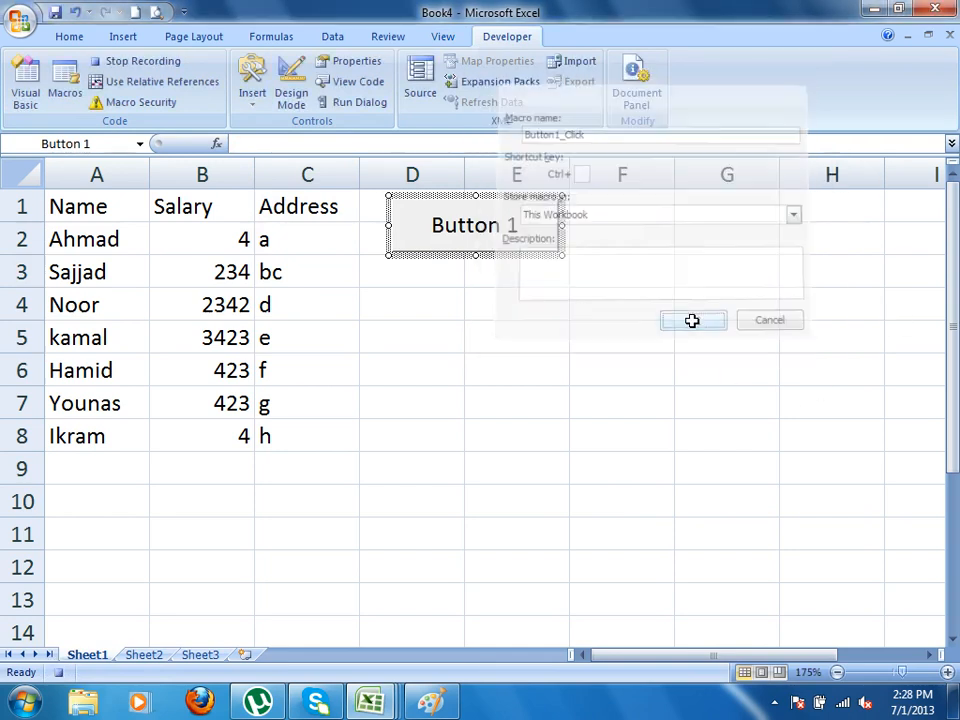
pyautogui.click(155, 656)
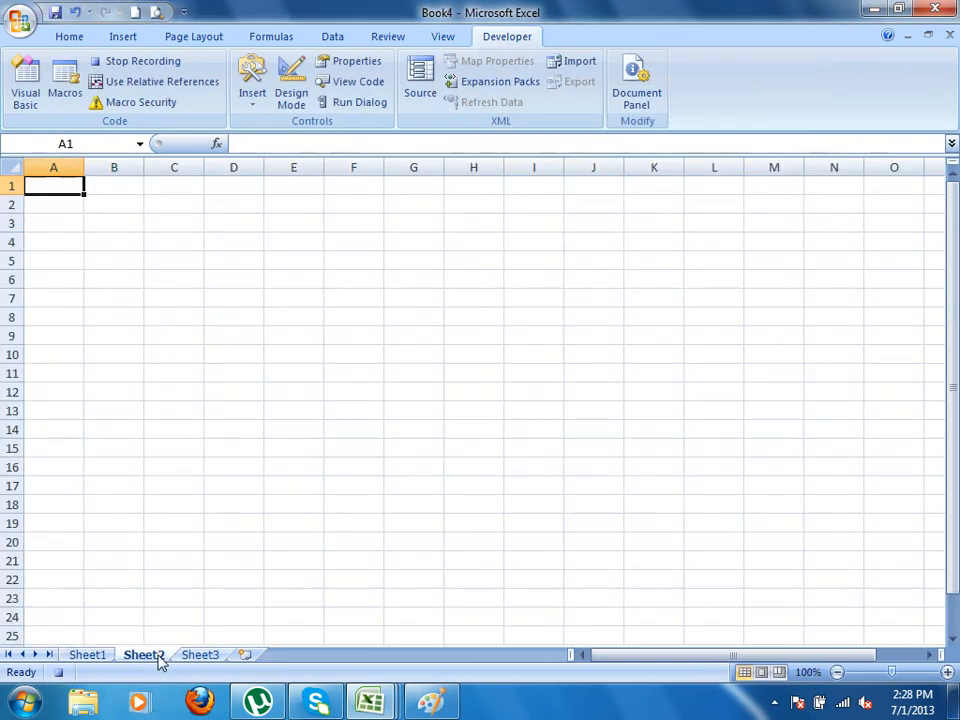
pyautogui.click(59, 673)
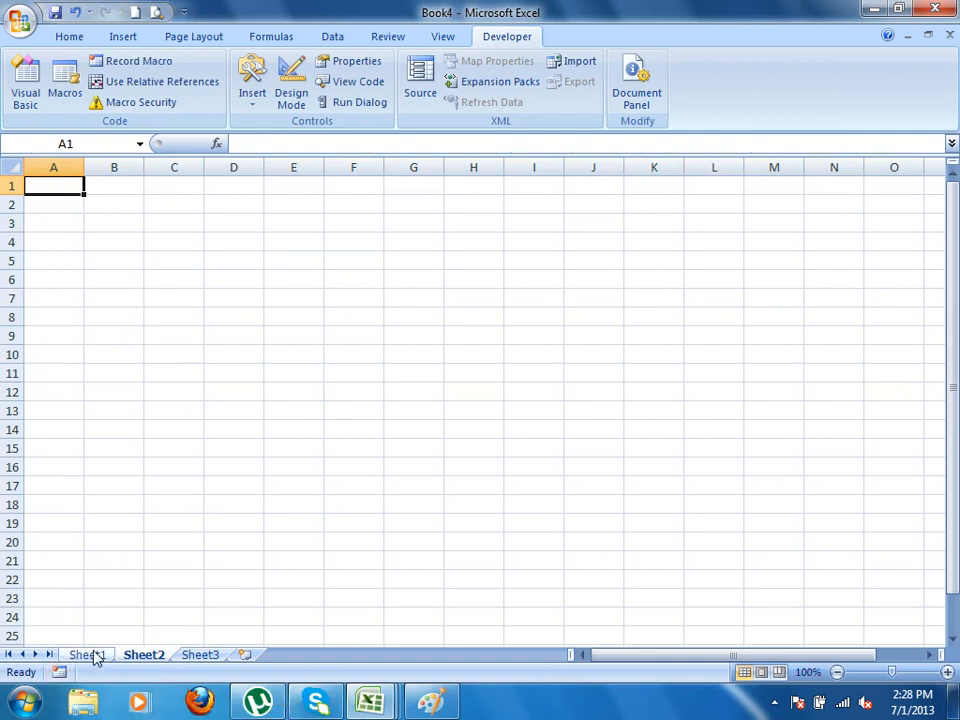
# - Label the button on Sheet1 "Go to Sheet2" and test it to run its macro
pyautogui.click(87, 654)
pyautogui.moveTo(519, 238); pyautogui.dragTo(437, 224)
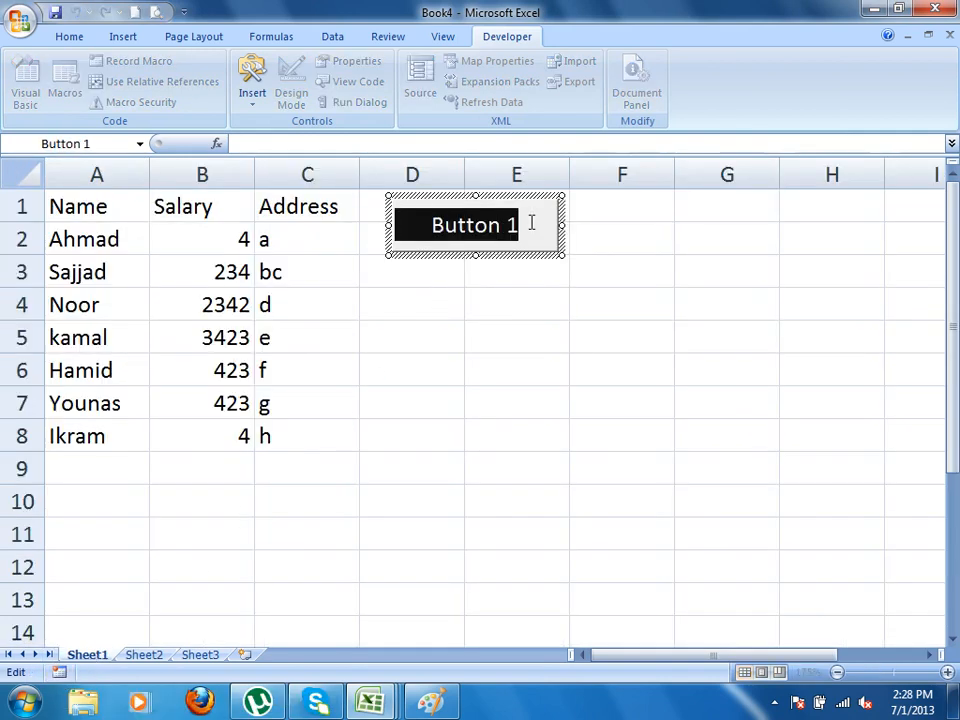
pyautogui.write('Got')
pyautogui.press('BackSpace')
pyautogui.write('t')
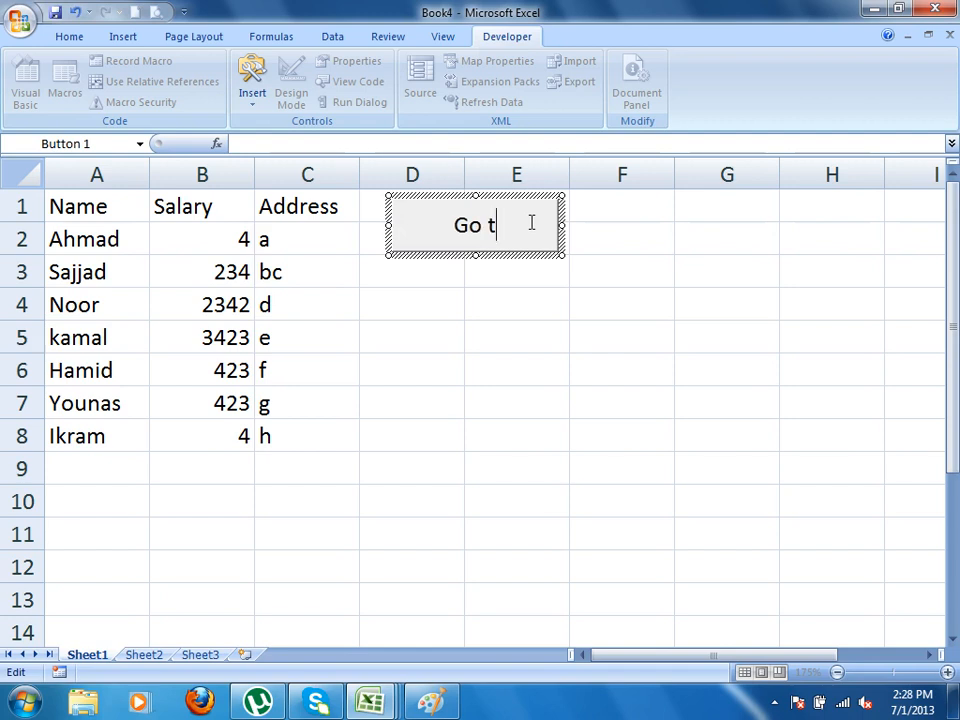
pyautogui.write('o Sheet No.2')
pyautogui.press('BackSpace')
pyautogui.press('BackSpace')
pyautogui.press('BackSpace')
pyautogui.press('BackSpace')
pyautogui.press('BackSpace')
pyautogui.write('2')
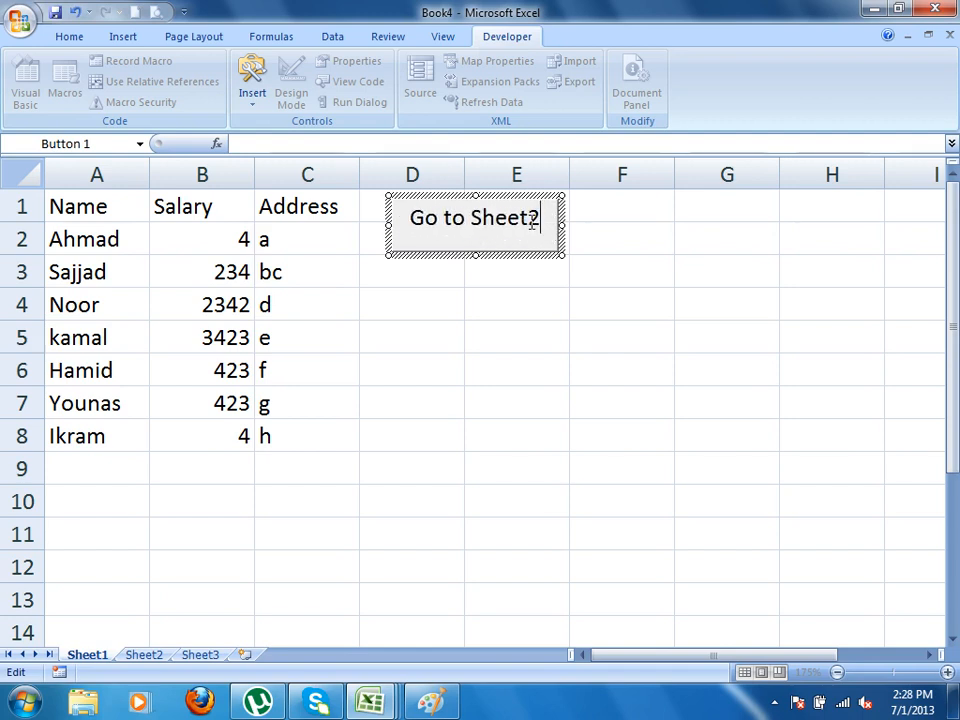
pyautogui.click(677, 328)
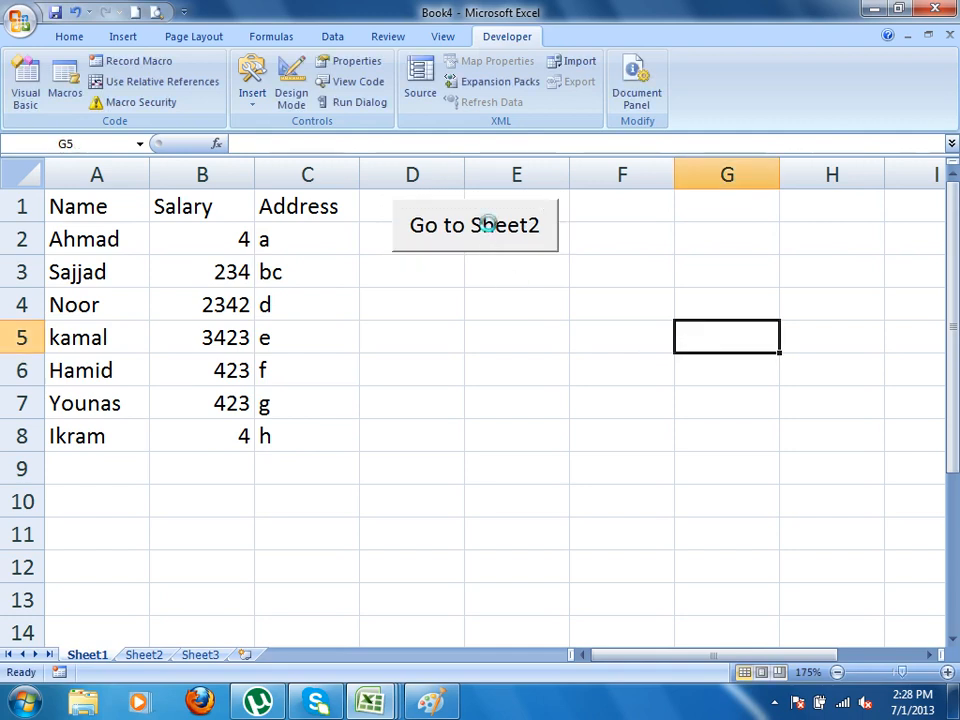
pyautogui.click(490, 221)
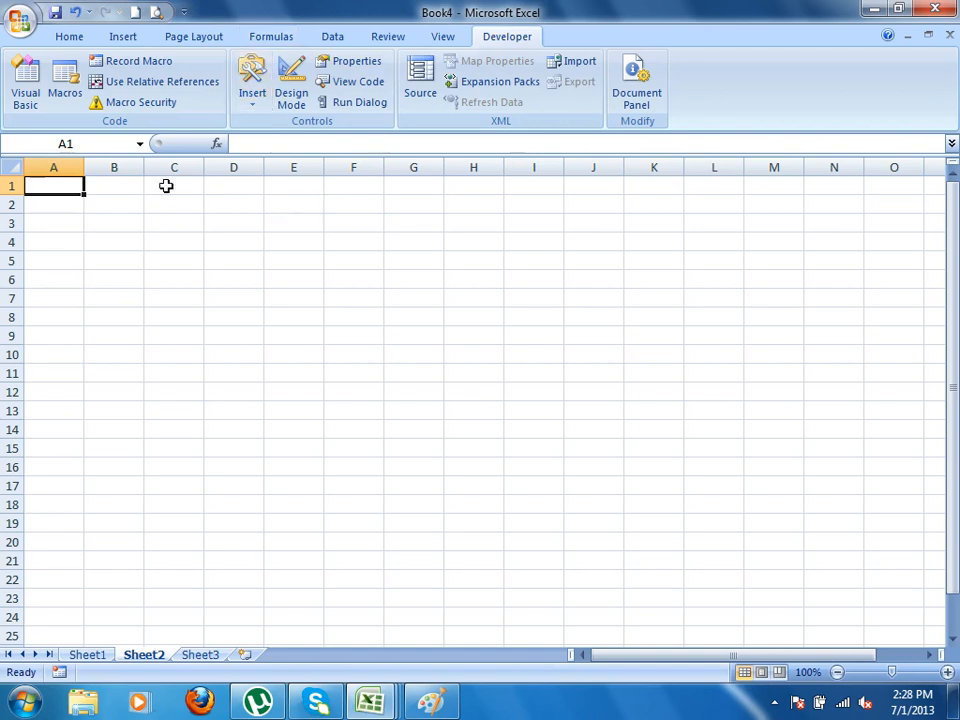
# - Turn off the Show Developer tab in the Ribbon option in the Excel options
pyautogui.click(21, 24)
pyautogui.click(293, 432)
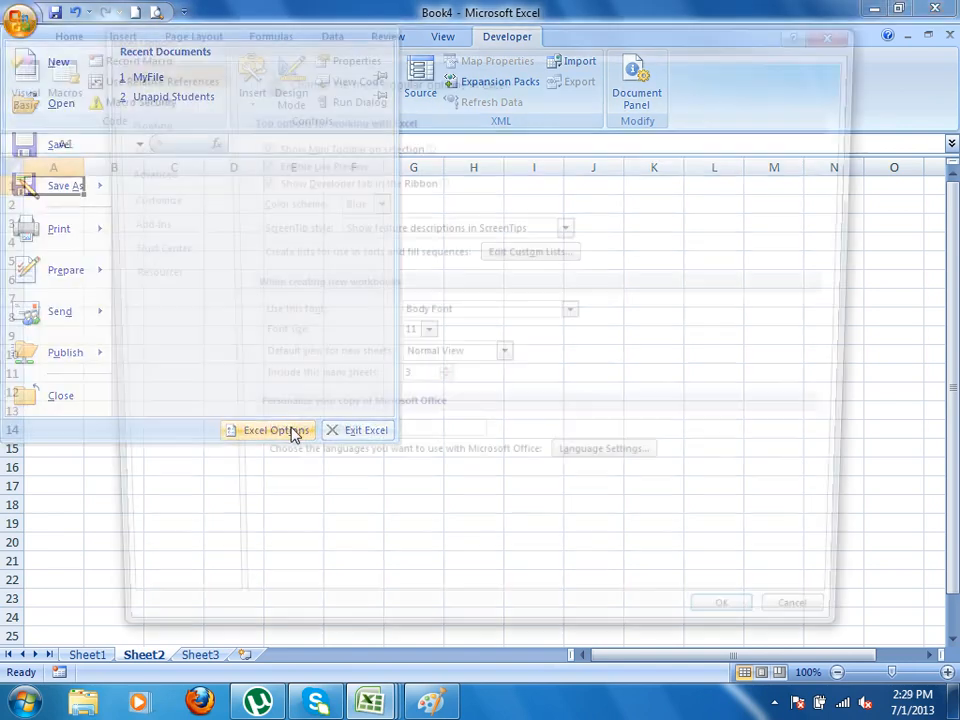
pyautogui.click(304, 181)
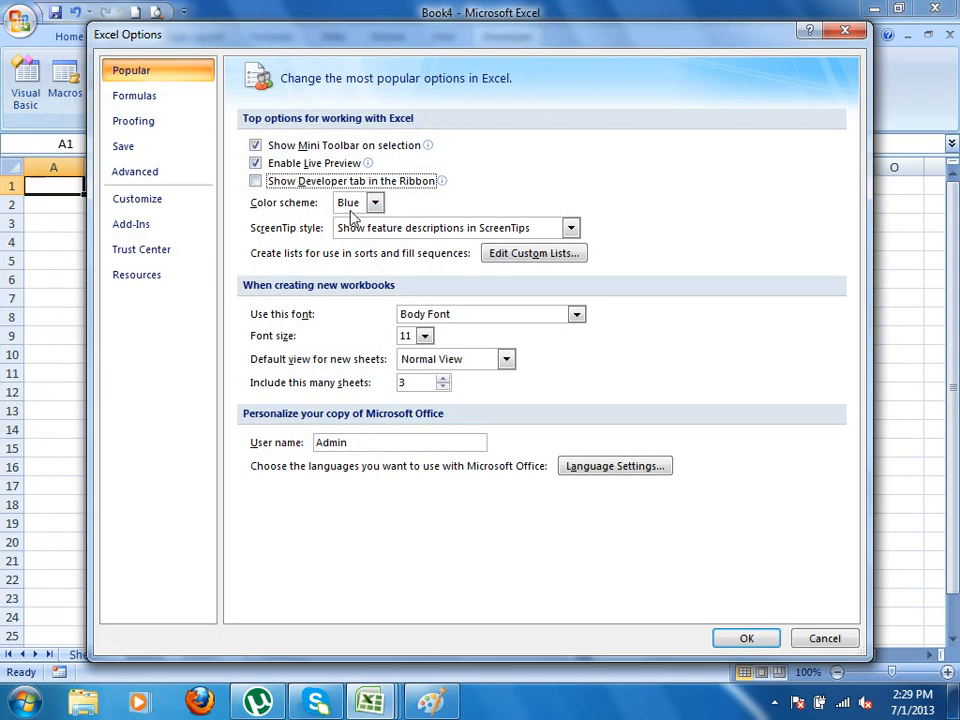
pyautogui.click(733, 634)
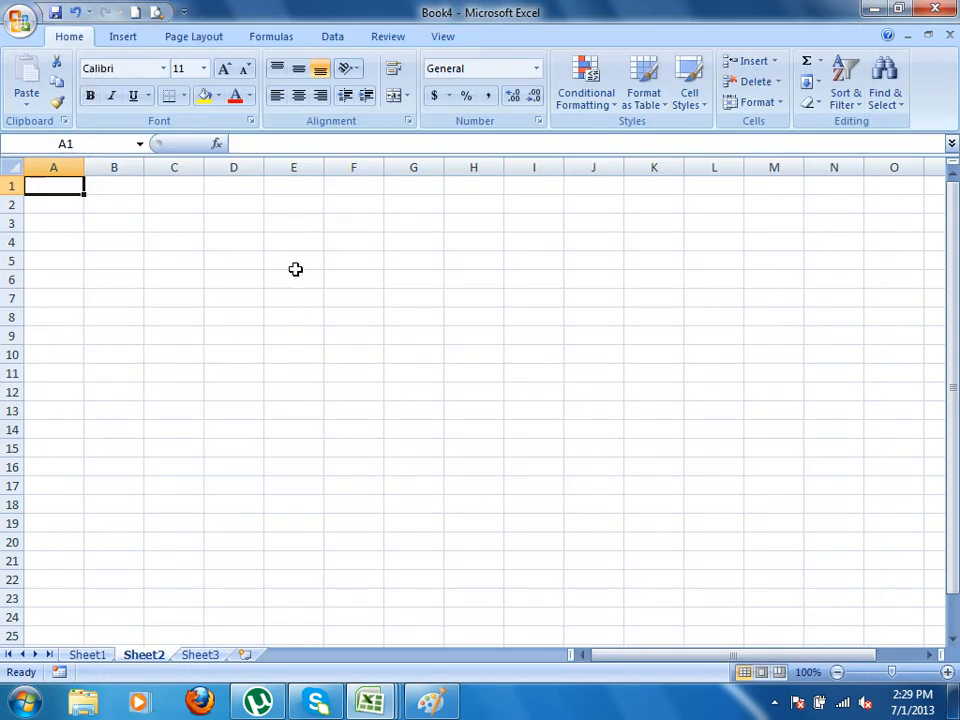
pyautogui.click(202, 42)
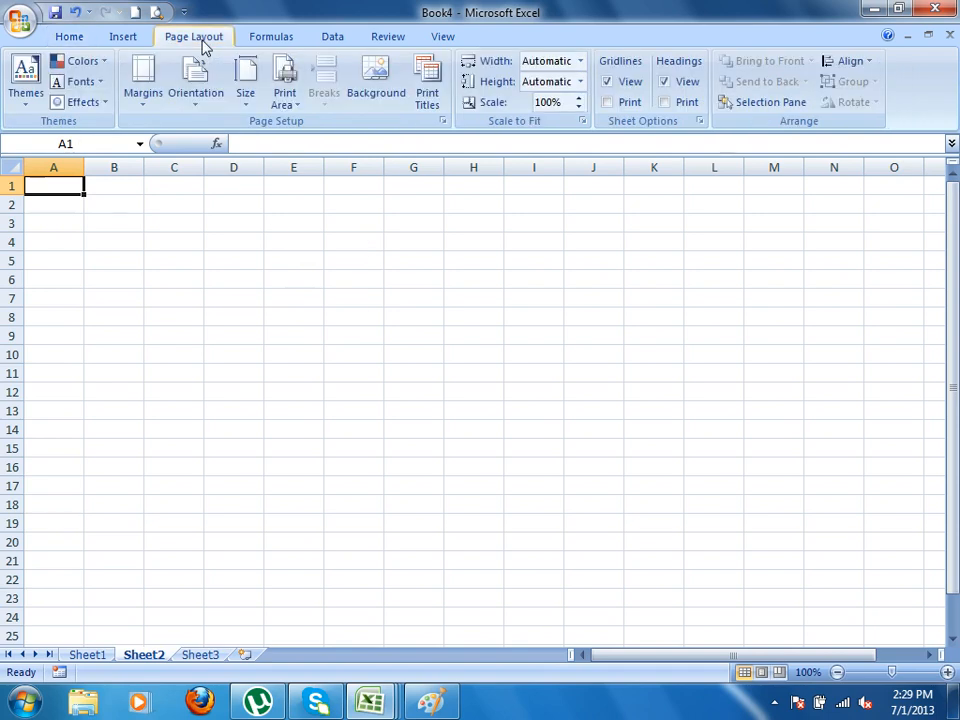
pyautogui.click(413, 355)
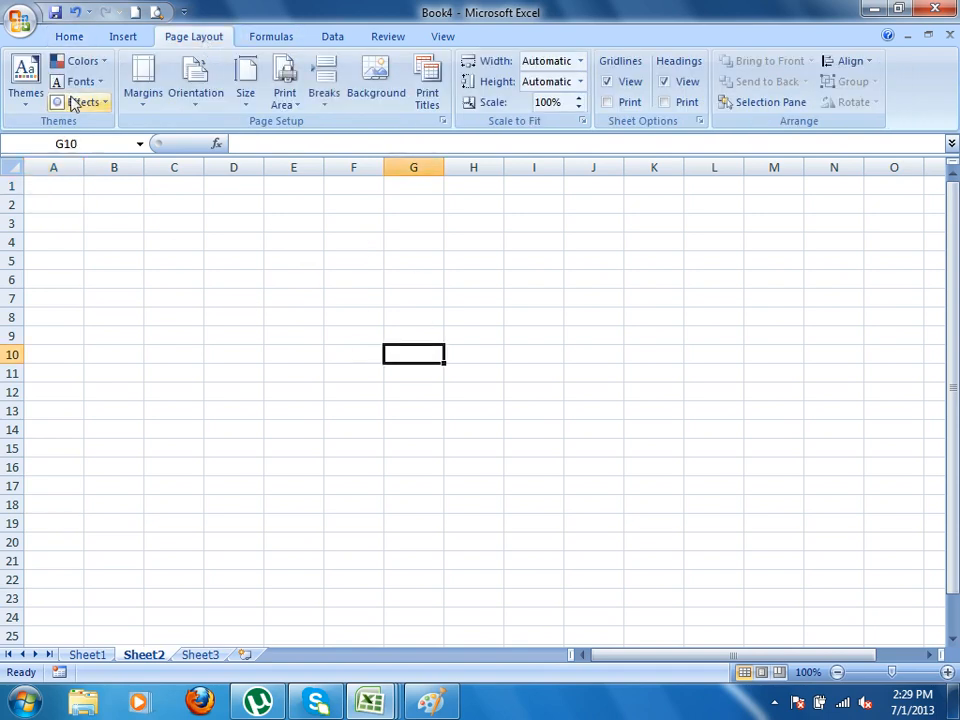
# - Save the workbook to the desktop as Databasefile in the Excel Macro-Enabled Workbook format
pyautogui.click(55, 12)
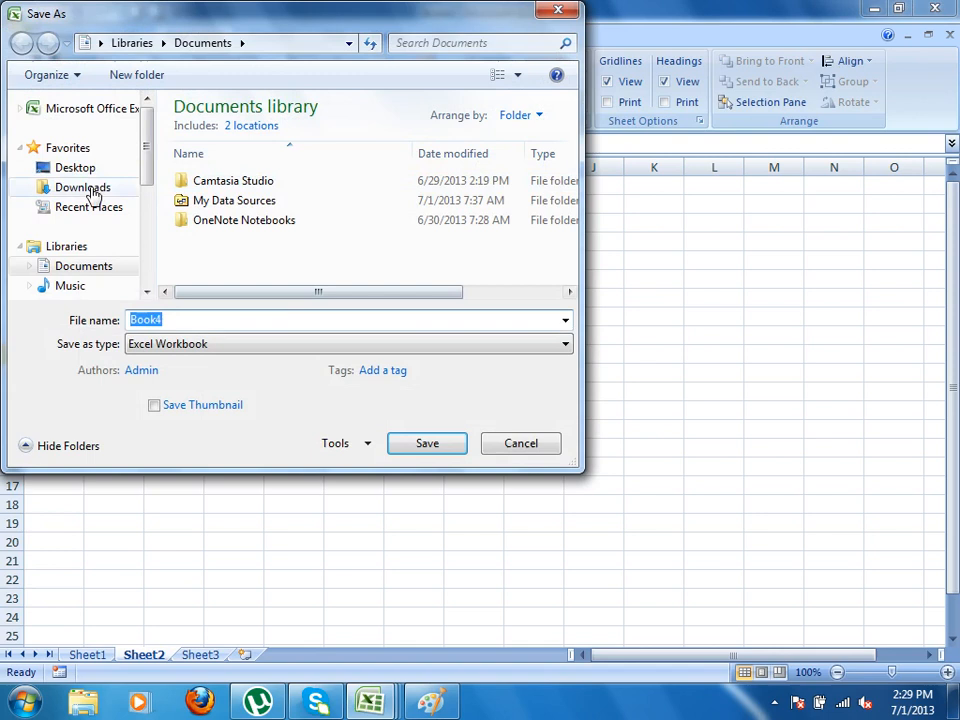
pyautogui.click(76, 168)
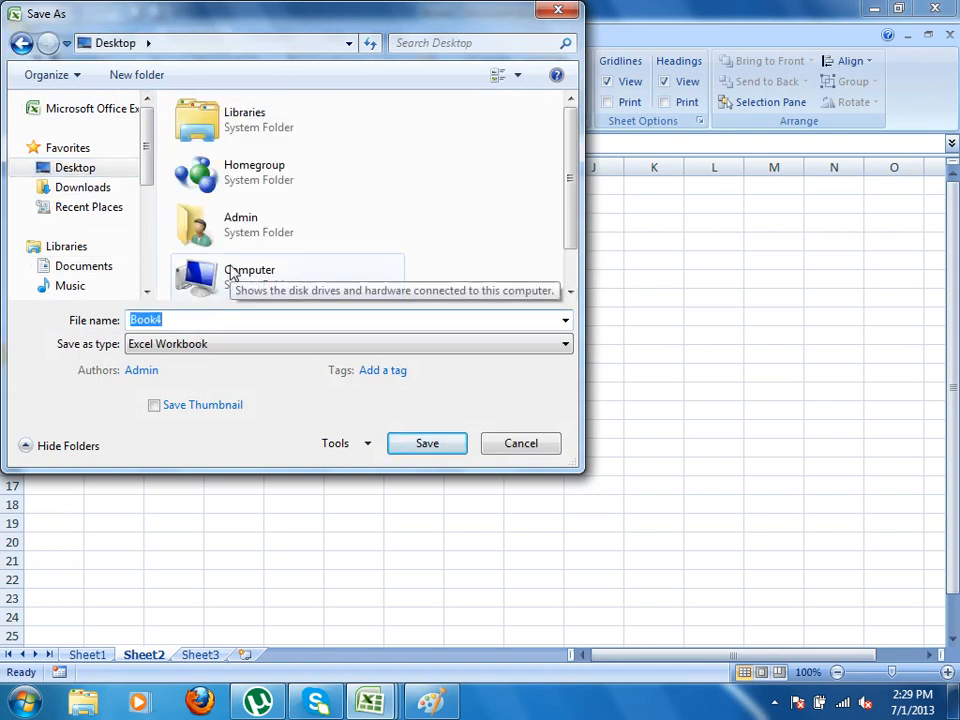
pyautogui.write('Databasefile')
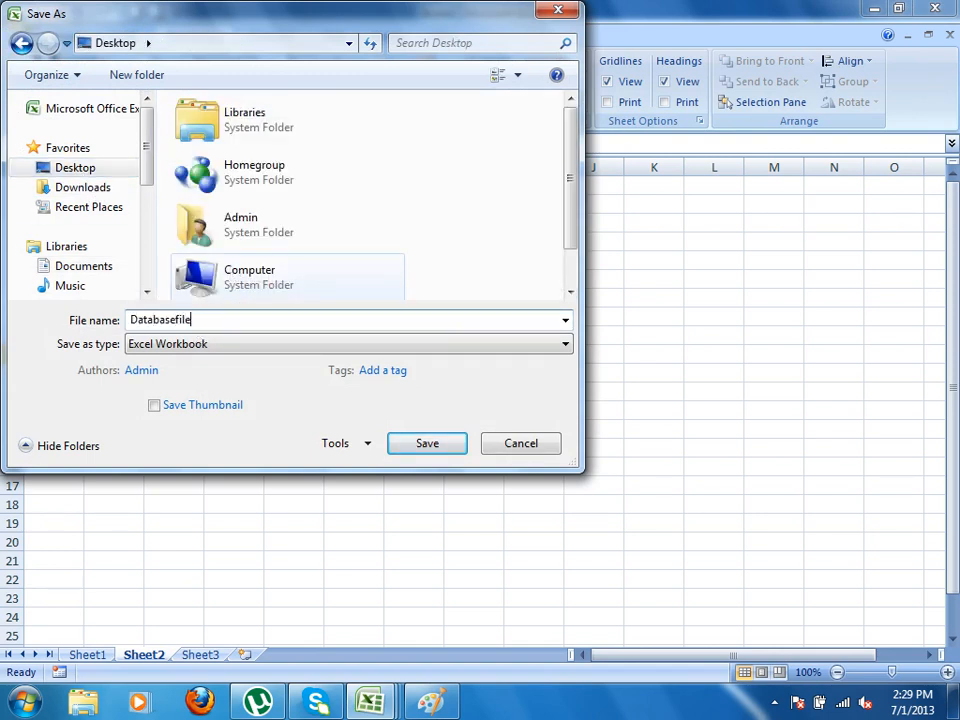
pyautogui.press('Return')
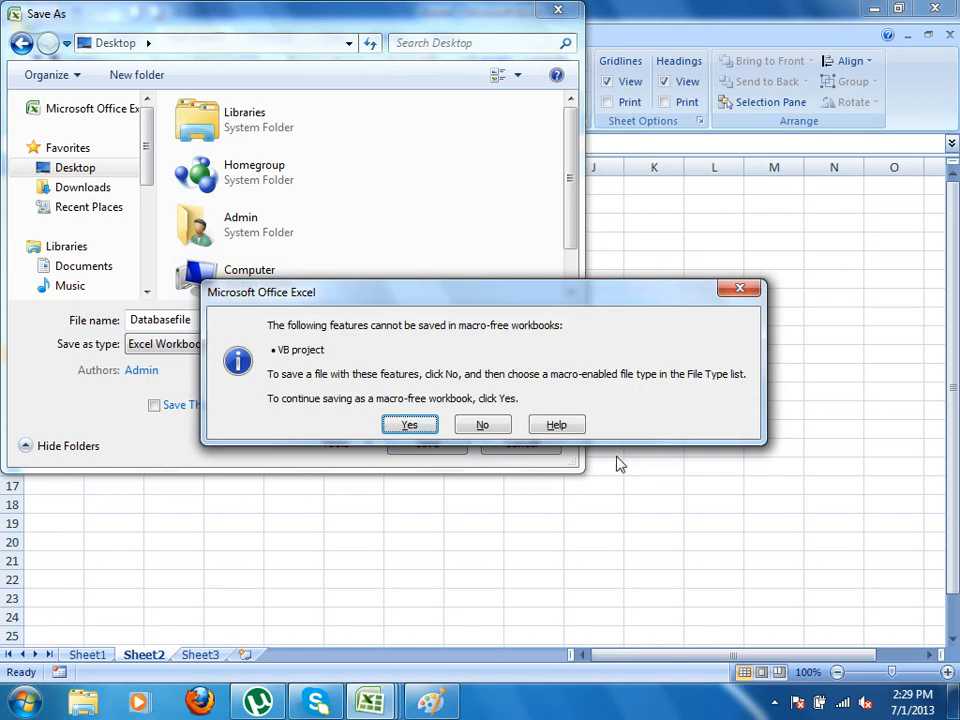
pyautogui.click(495, 425)
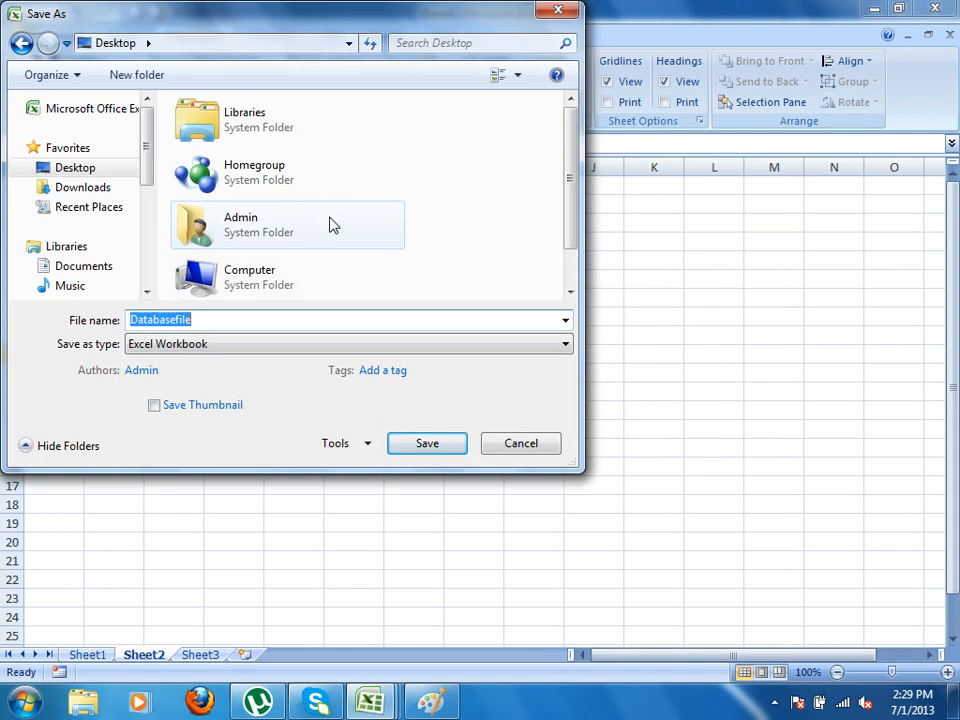
pyautogui.click(208, 346)
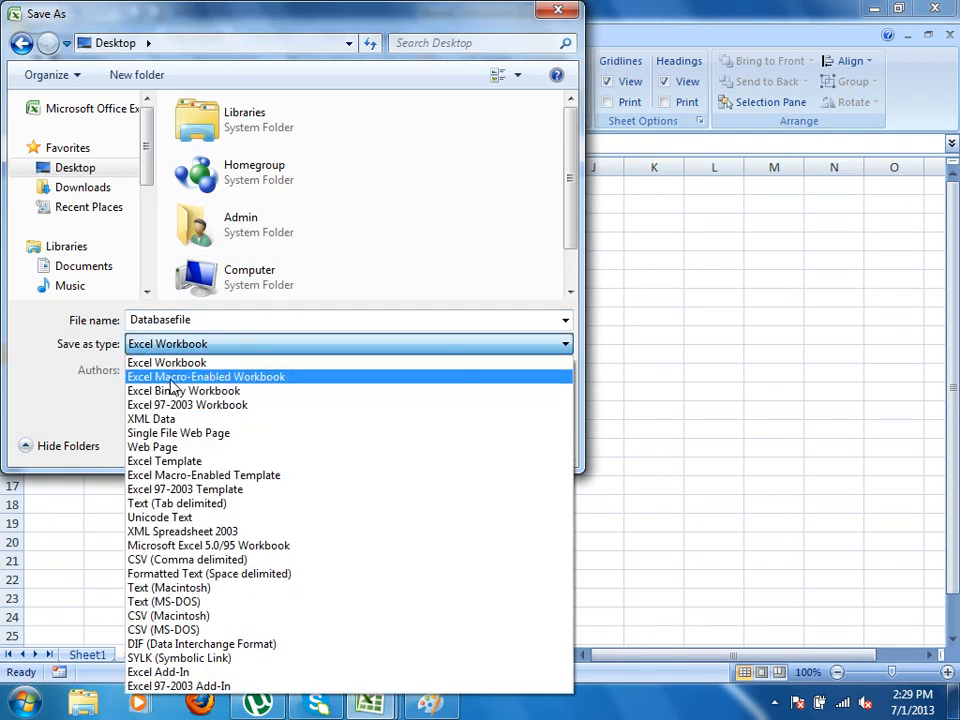
pyautogui.click(222, 378)
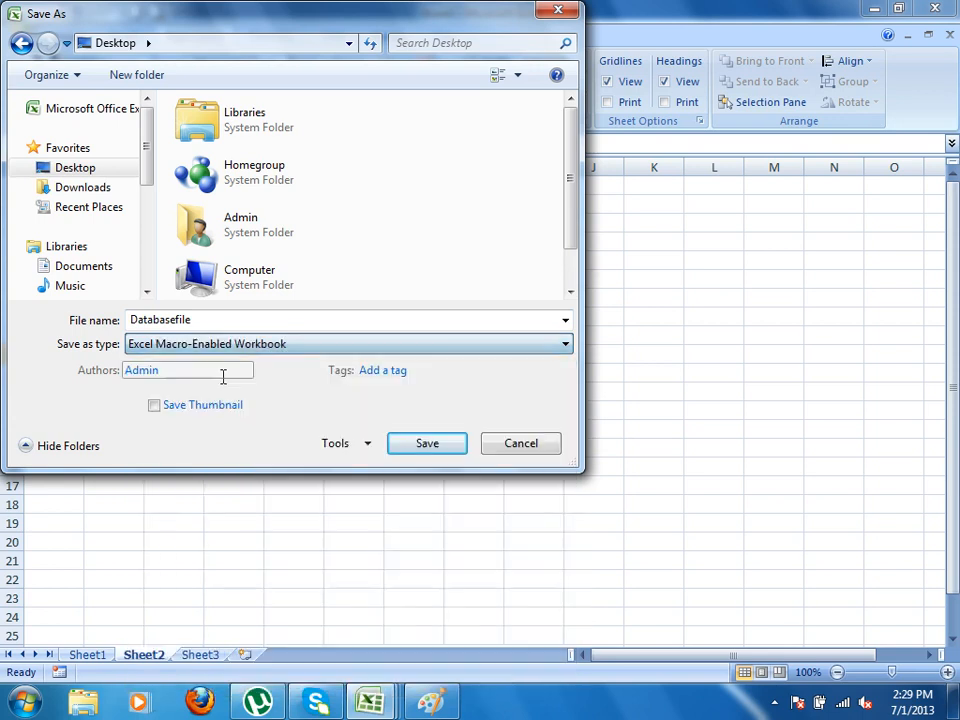
pyautogui.doubleClick(213, 319)
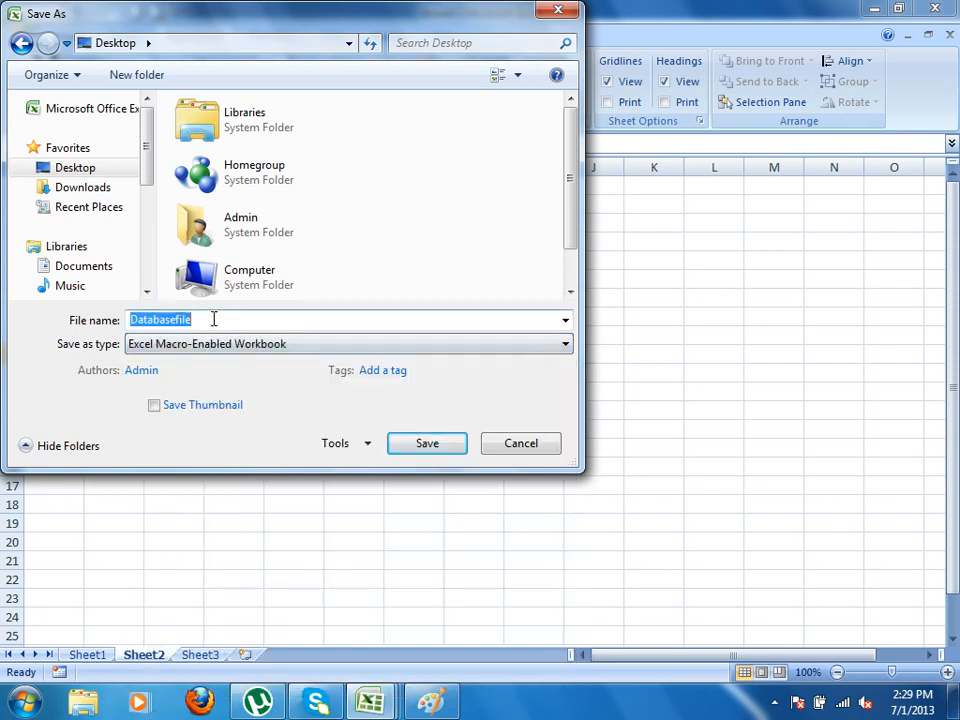
pyautogui.click(439, 449)
# - Close all open Excel workbooks and the untitled Paint drawing, discarding their unsaved changes
pyautogui.click(935, 9)
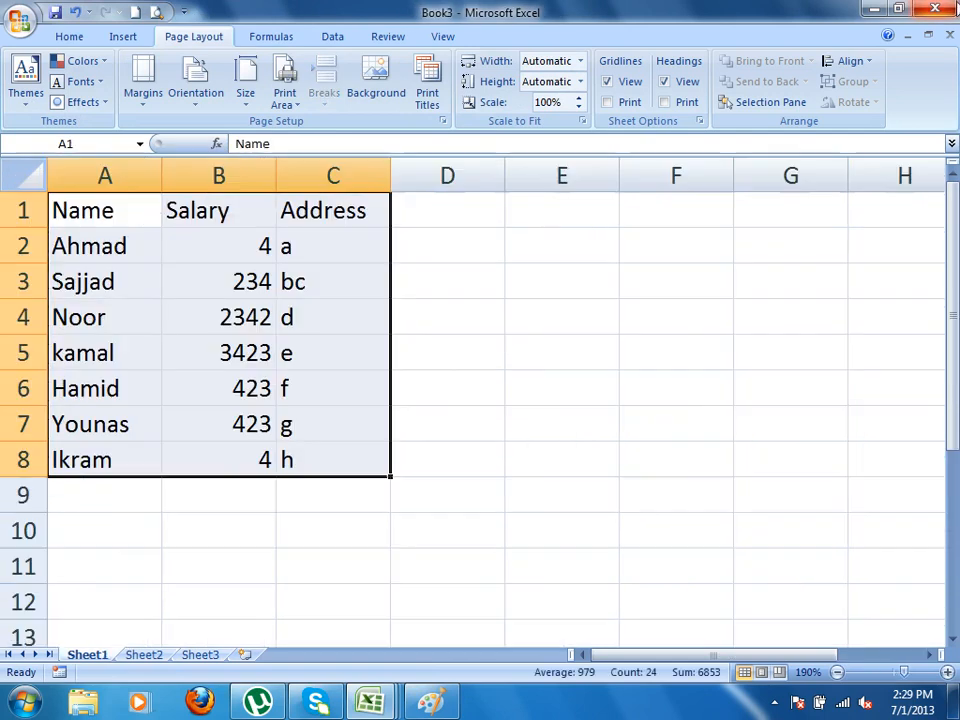
pyautogui.click(935, 9)
pyautogui.click(483, 397)
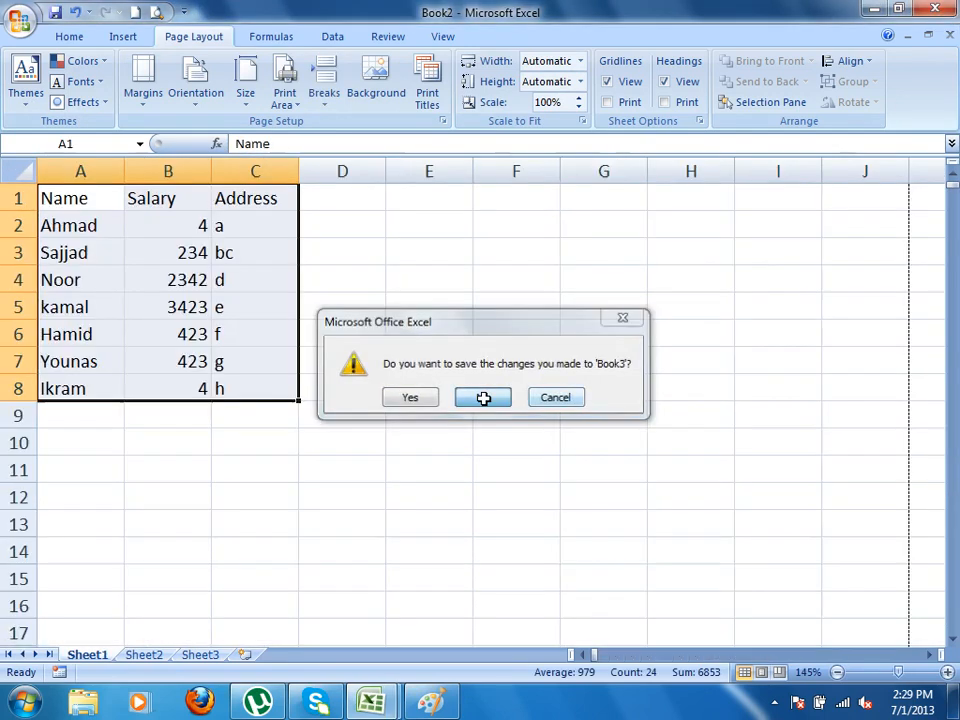
pyautogui.click(483, 397)
pyautogui.click(483, 397)
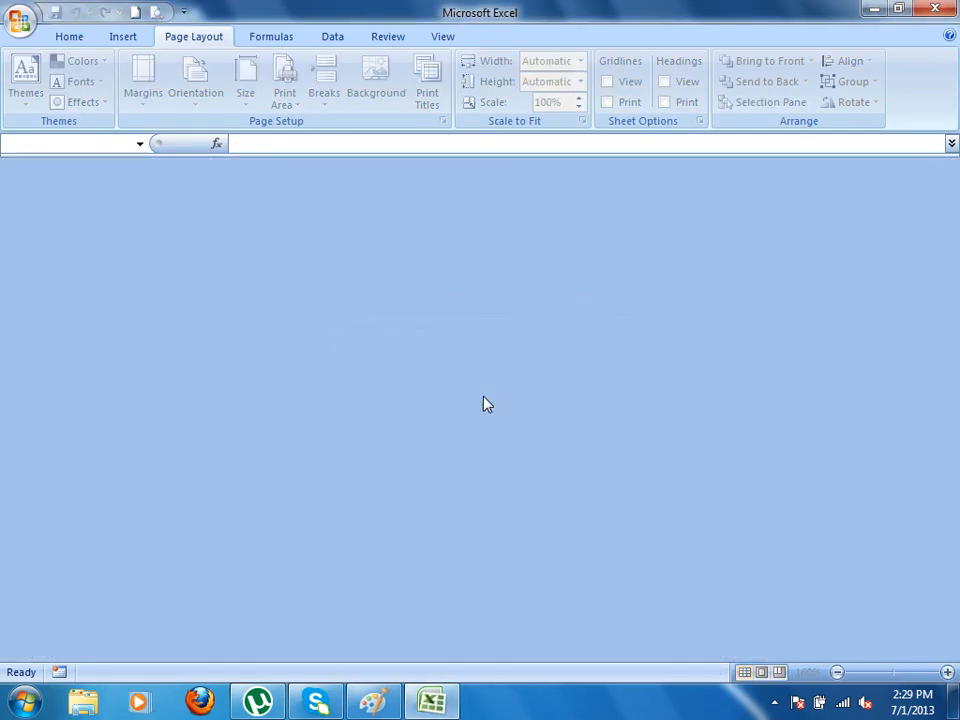
pyautogui.click(935, 9)
pyautogui.click(935, 9)
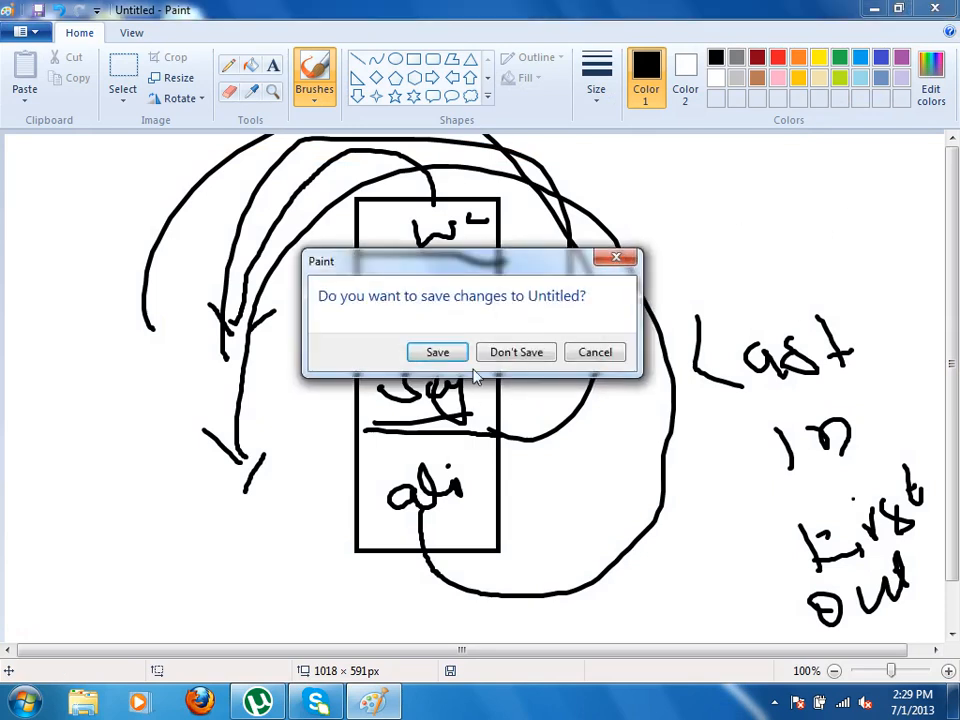
pyautogui.click(505, 350)
# - Reopen Databasefile from the desktop and, on Sheet1, turn the Message Bar off and back on
pyautogui.doubleClick(183, 35)
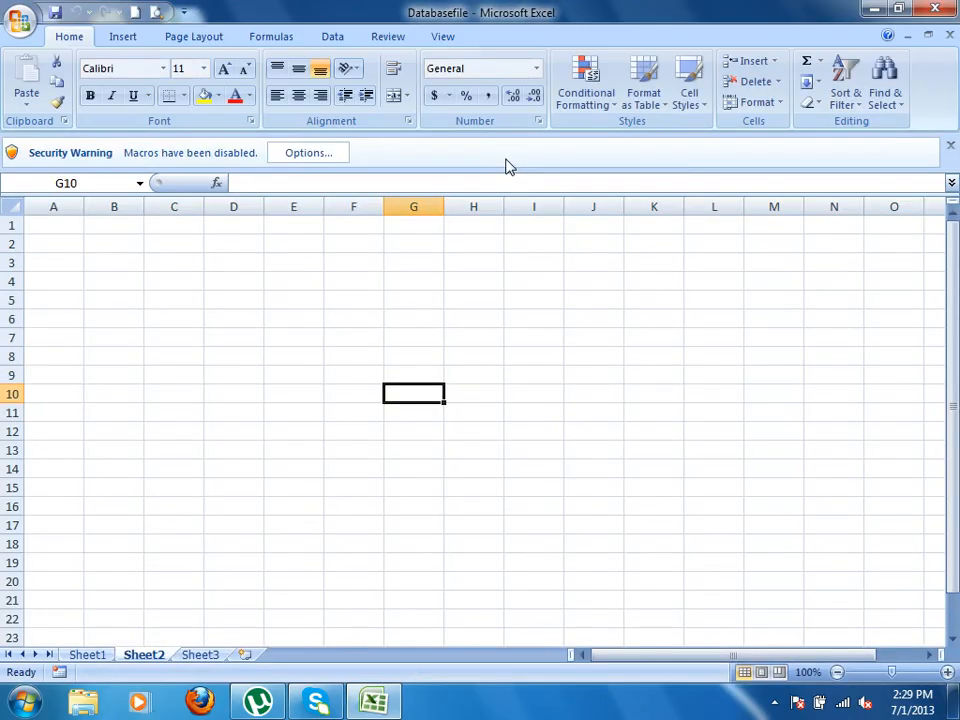
pyautogui.click(87, 654)
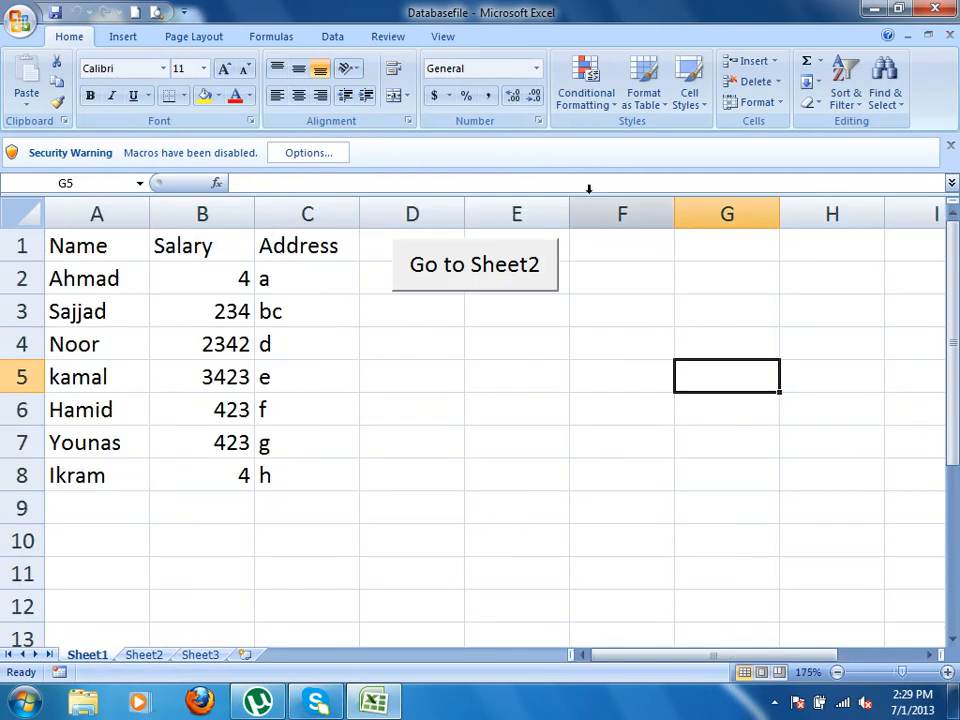
pyautogui.click(443, 36)
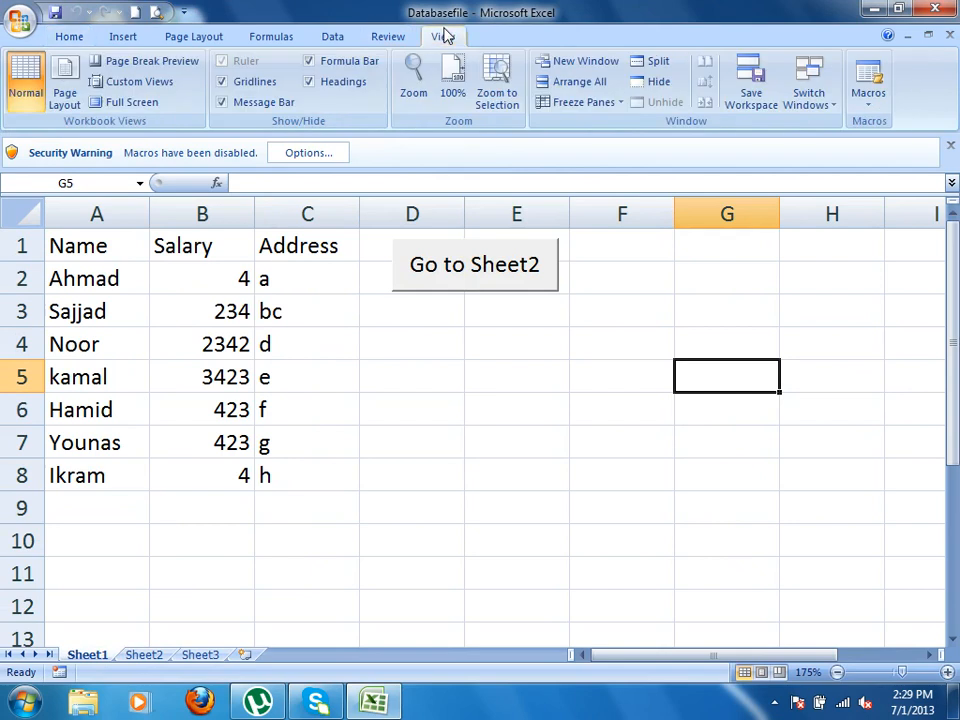
pyautogui.click(268, 103)
pyautogui.click(255, 102)
# - Enable the workbook's blocked macro content and test the "Go to Sheet2" button on Sheet1
pyautogui.click(465, 266)
pyautogui.click(483, 398)
pyautogui.click(305, 156)
pyautogui.click(349, 383)
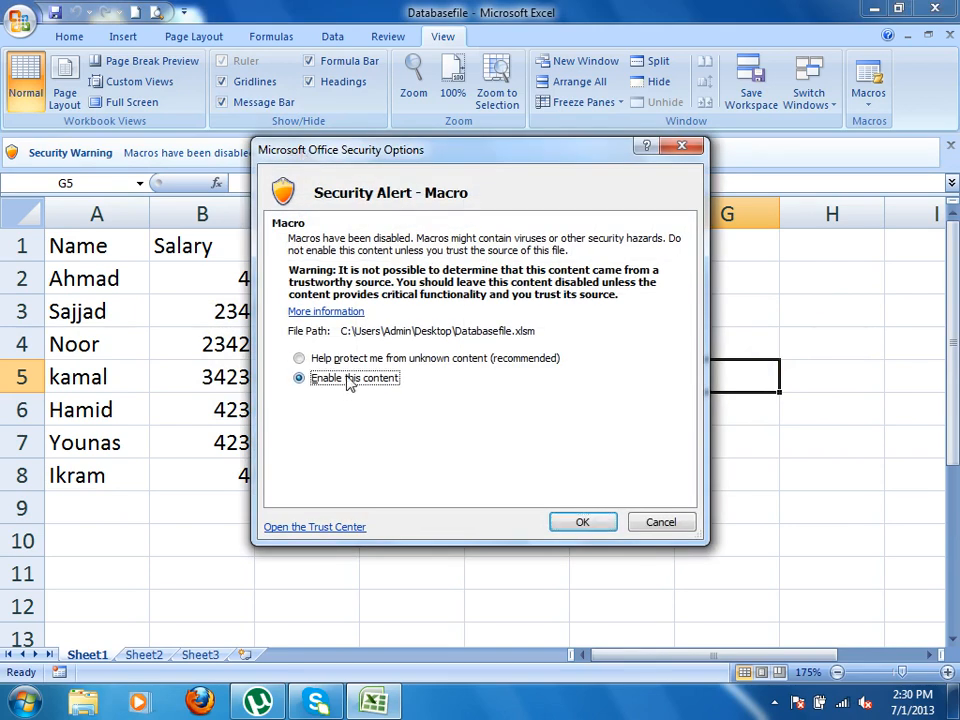
pyautogui.click(581, 522)
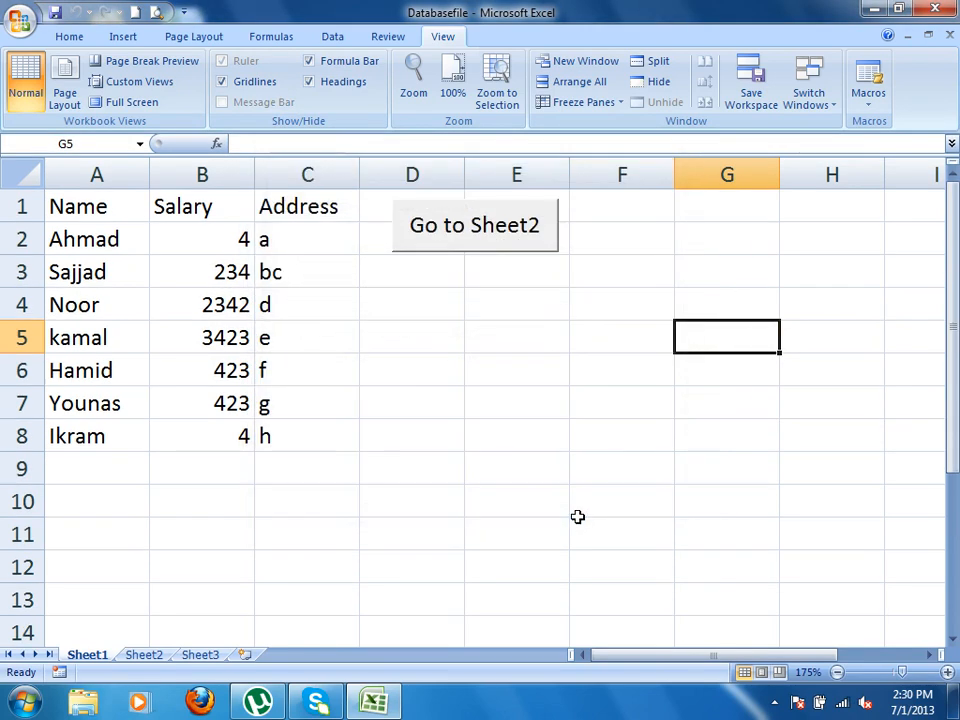
pyautogui.click(475, 220)
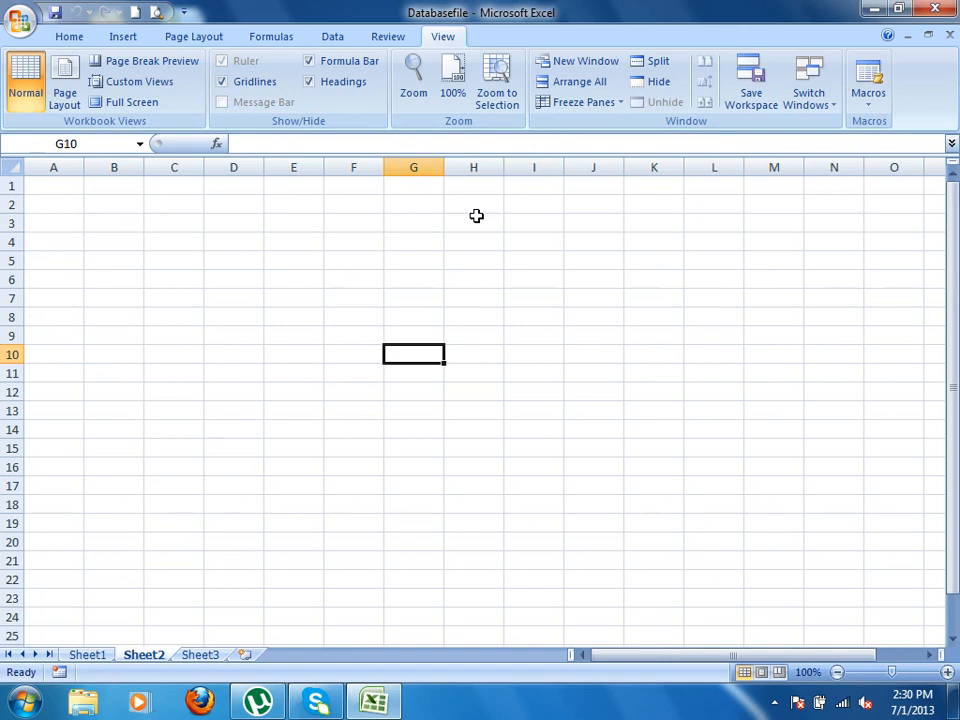
# - Close Databasefile, reopen it from the desktop, and turn off the Message Bar with its macro security warning
pyautogui.click(946, 8)
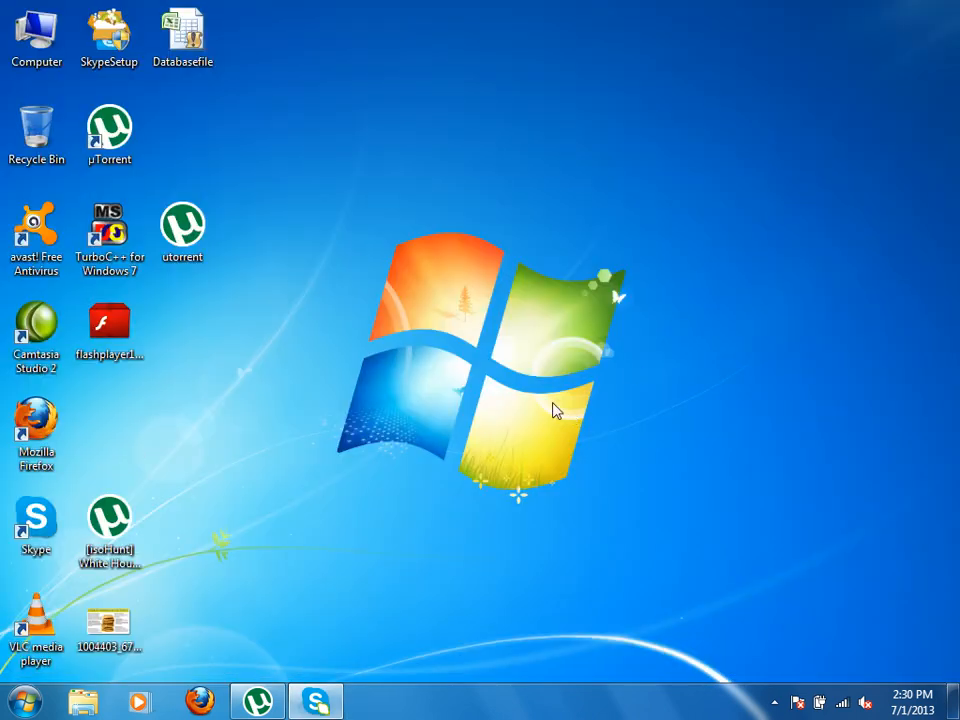
pyautogui.doubleClick(183, 35)
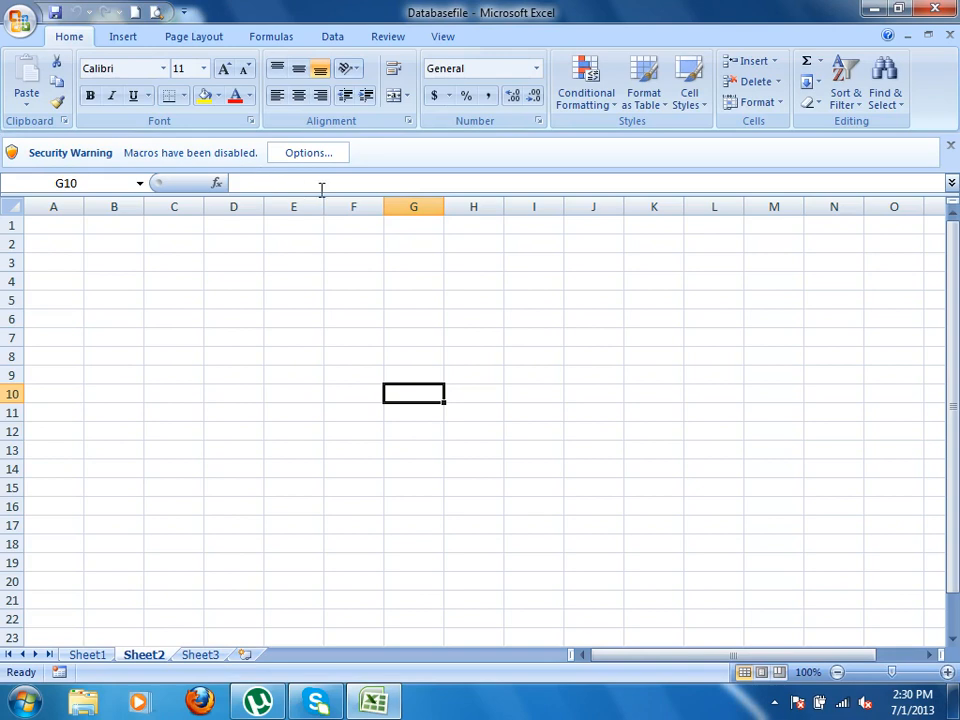
pyautogui.click(443, 37)
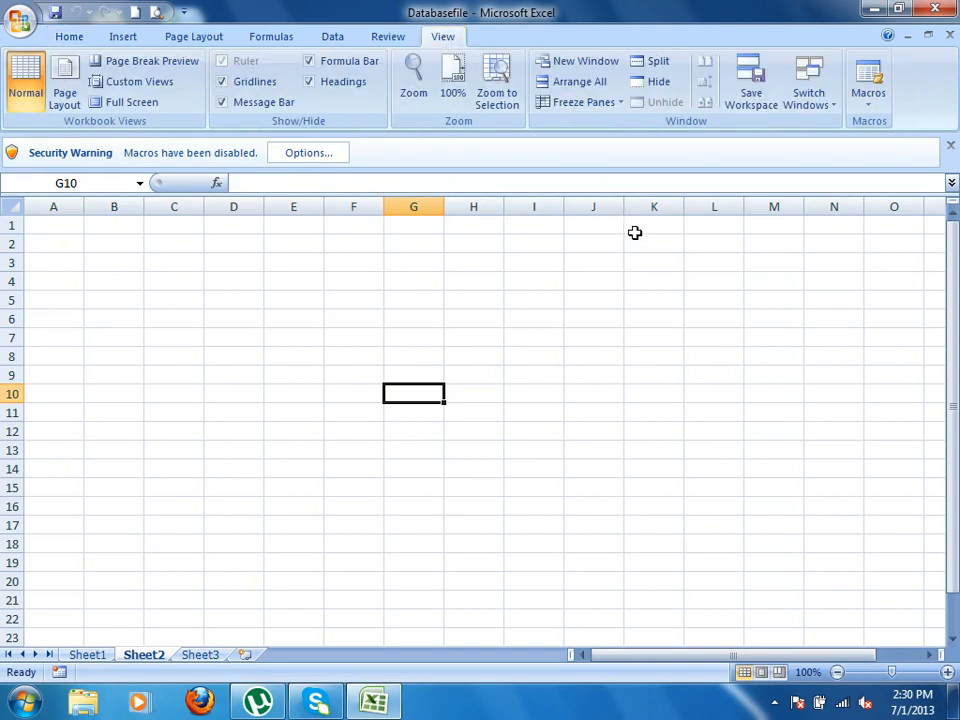
pyautogui.click(262, 103)
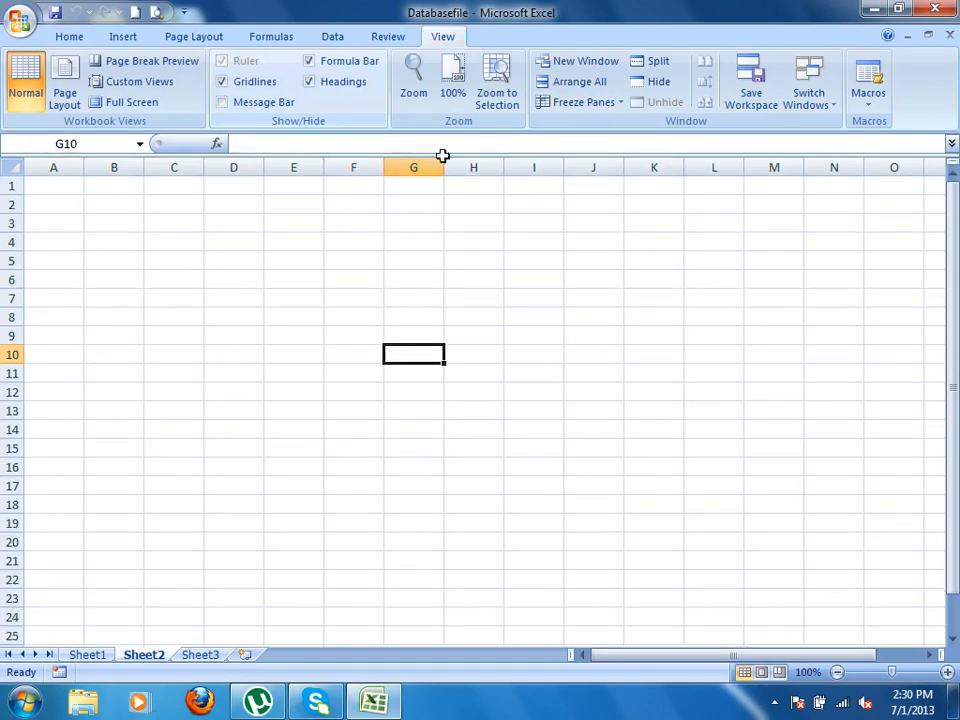
pyautogui.click(290, 105)
pyautogui.click(264, 104)
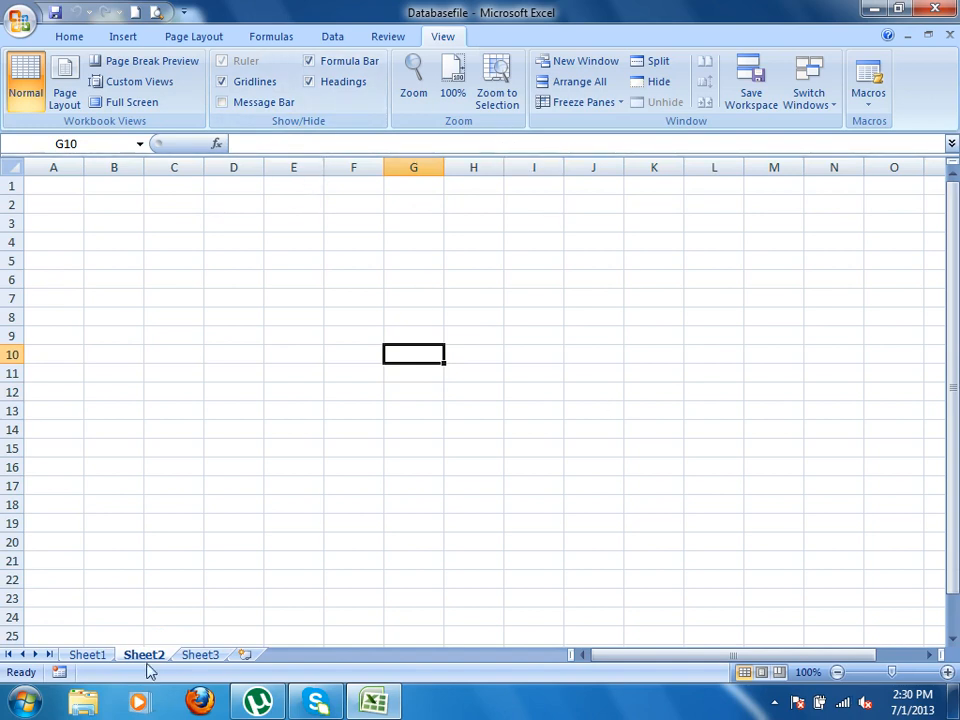
# - Cut the "Go to Sheet2" button from Sheet1
pyautogui.click(104, 653)
pyautogui.rightClick(441, 227)
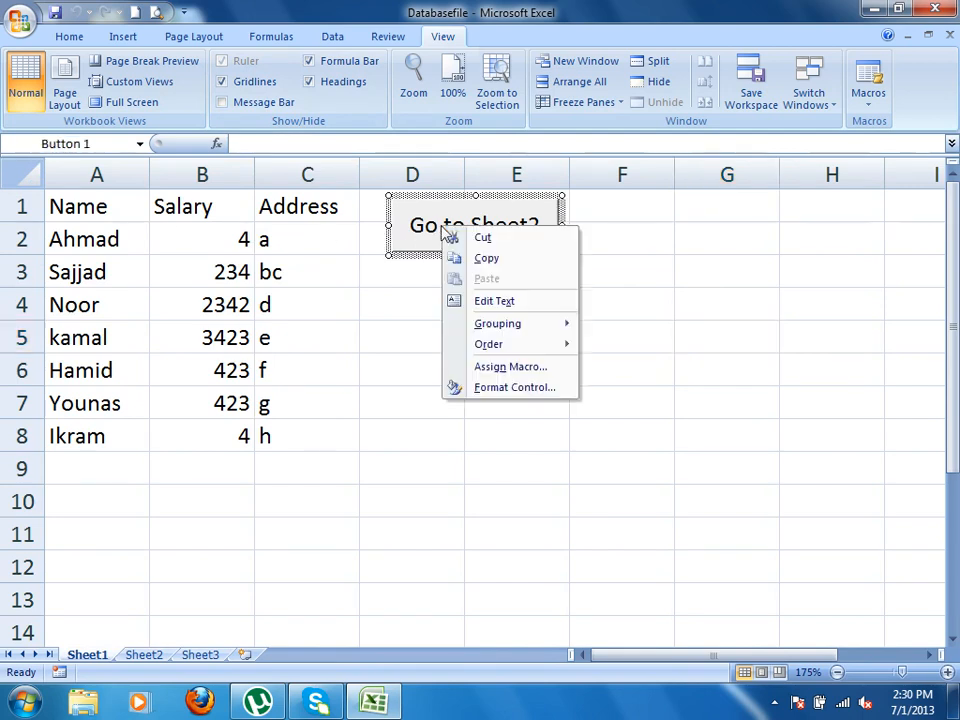
pyautogui.click(520, 238)
# - Select the list in A1:C8 and set the sheet's zoom to 200%
pyautogui.moveTo(88, 208); pyautogui.dragTo(300, 422)
pyautogui.click(414, 90)
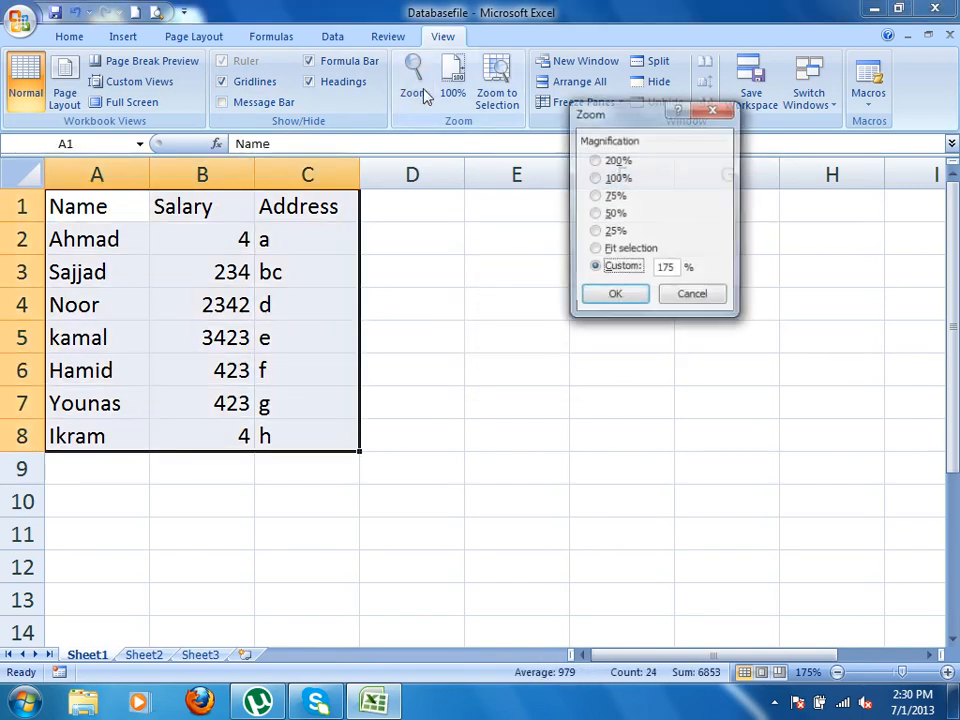
pyautogui.click(617, 161)
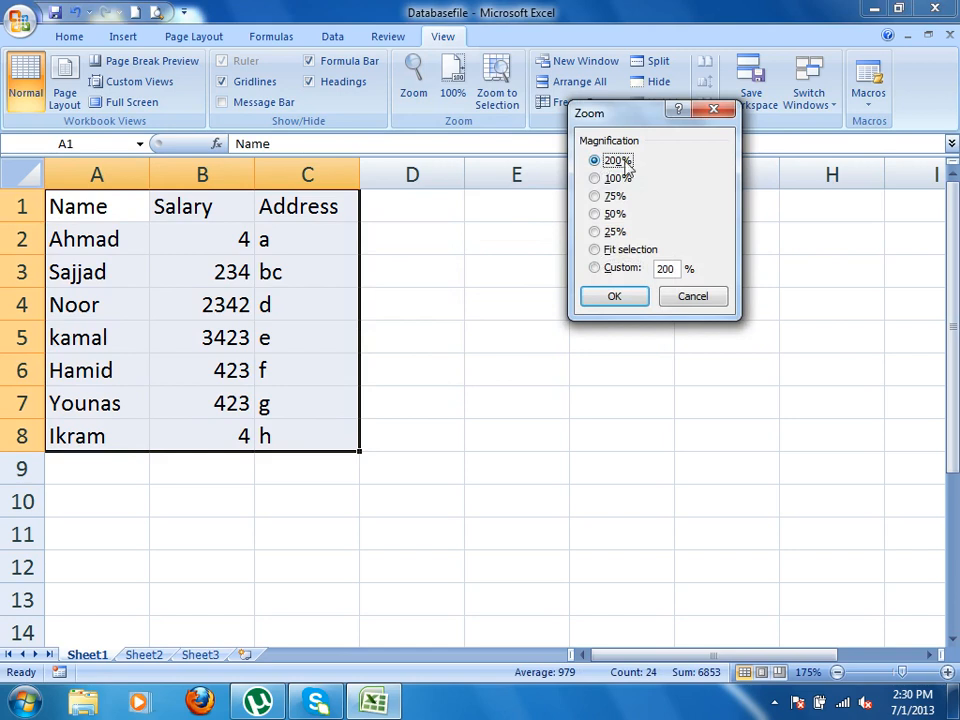
pyautogui.click(617, 298)
# - Set the sheet's zoom to a custom 400%, and reset it to 100%
pyautogui.click(414, 92)
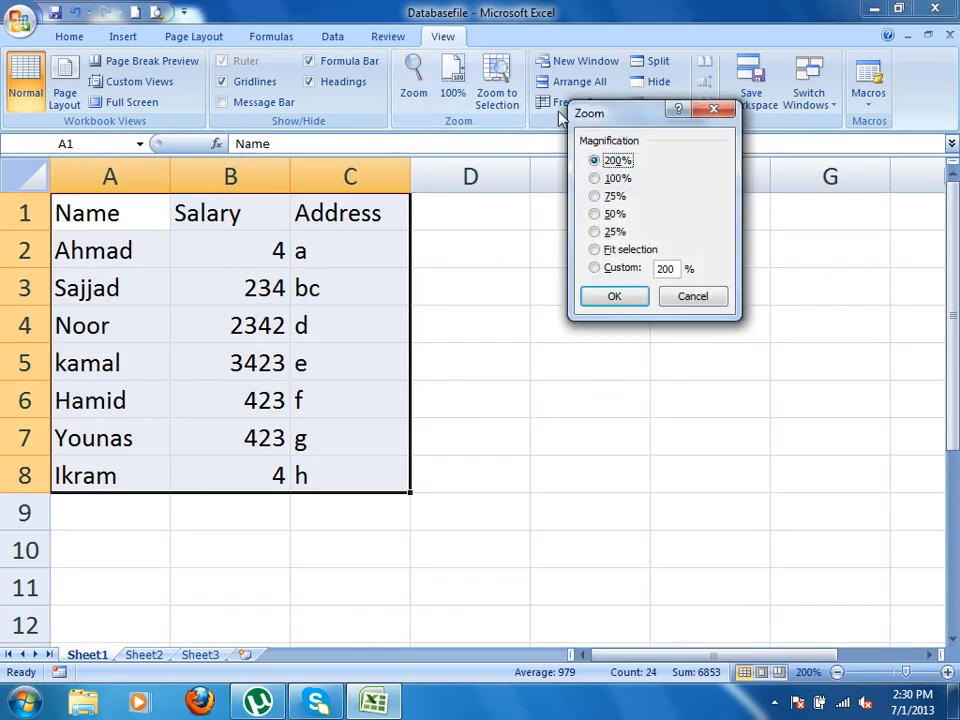
pyautogui.click(630, 268)
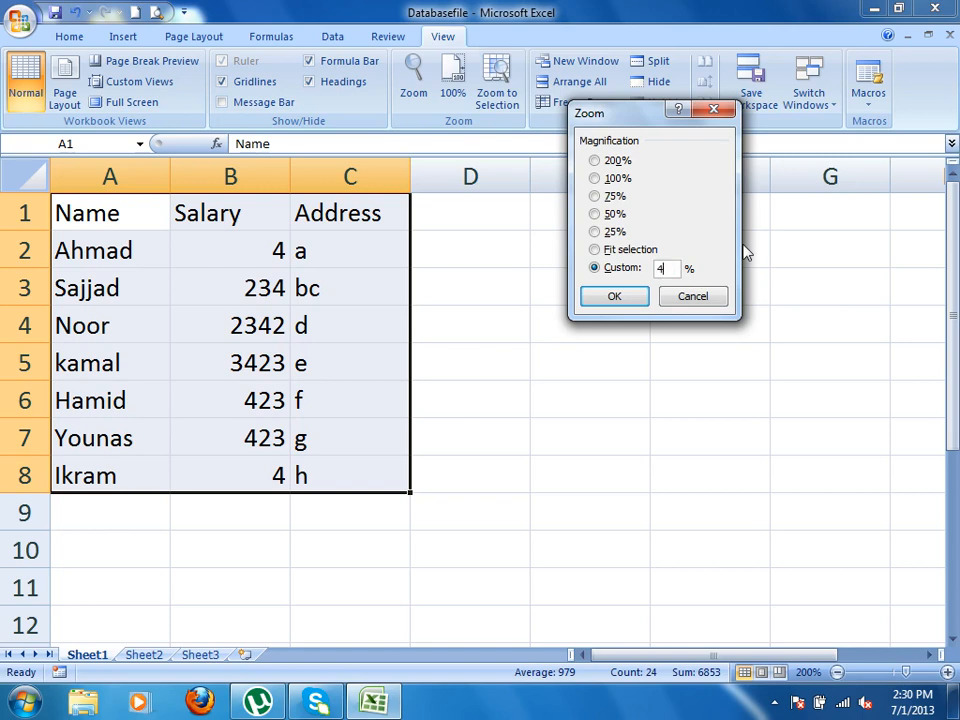
pyautogui.click(626, 300)
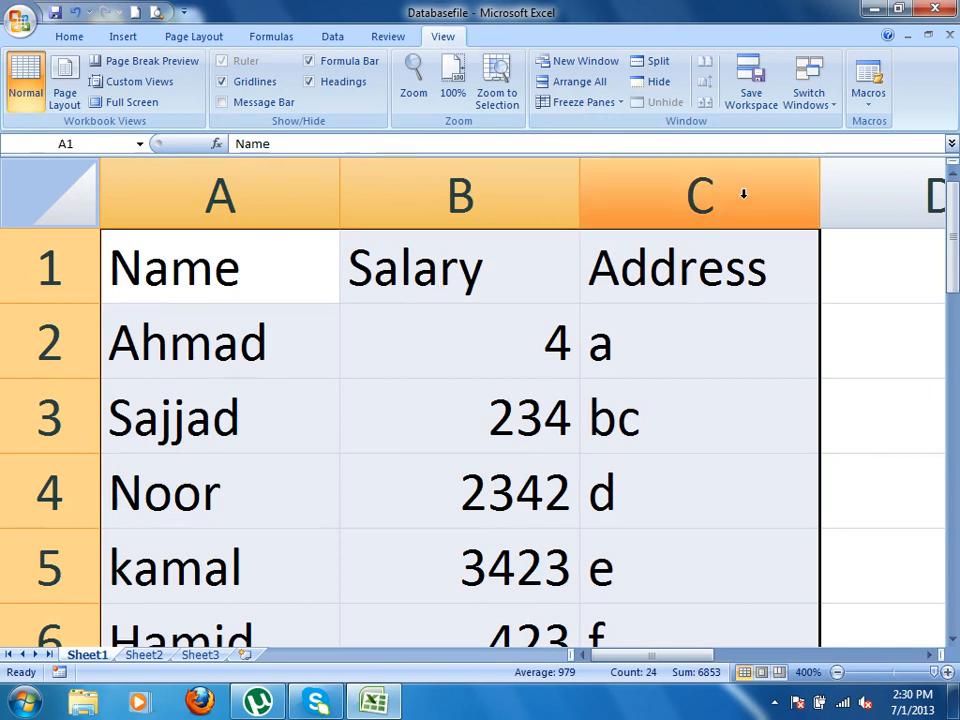
pyautogui.click(414, 88)
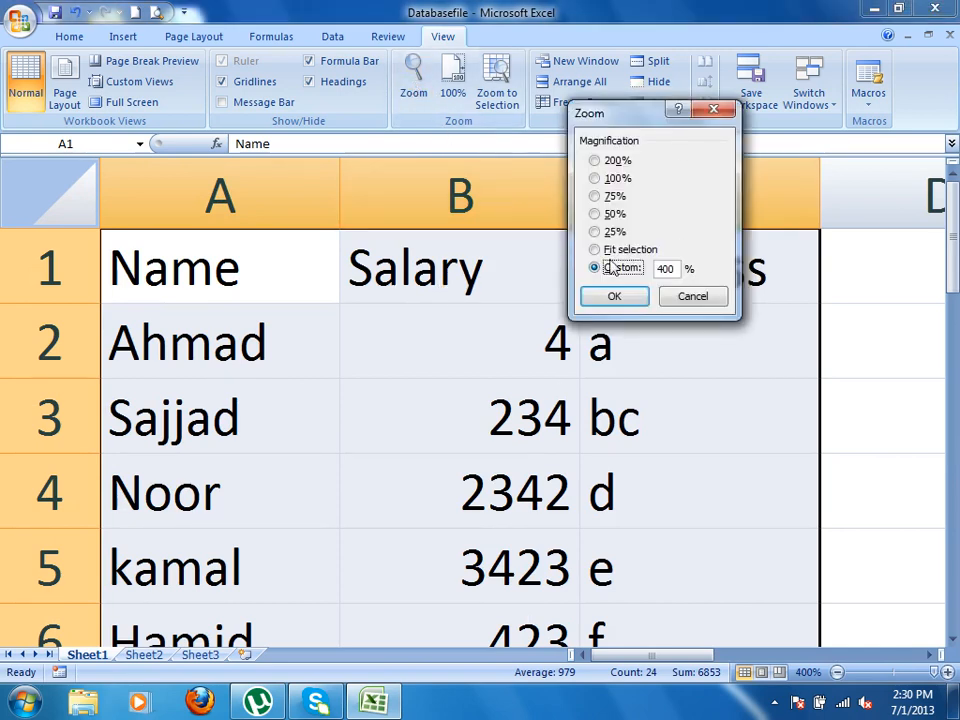
pyautogui.click(596, 179)
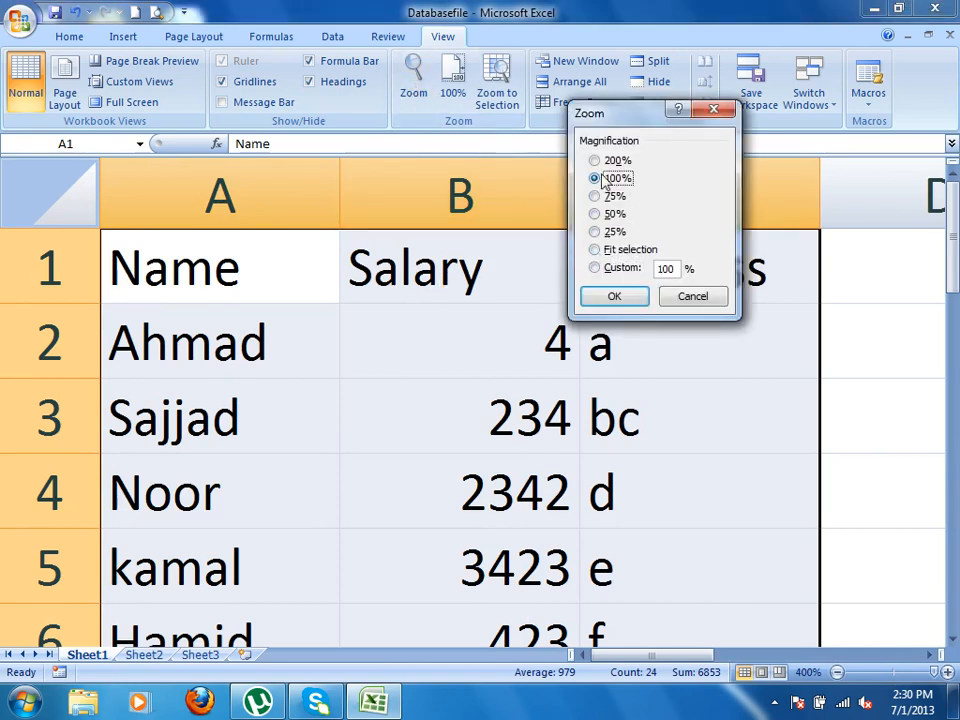
pyautogui.click(614, 297)
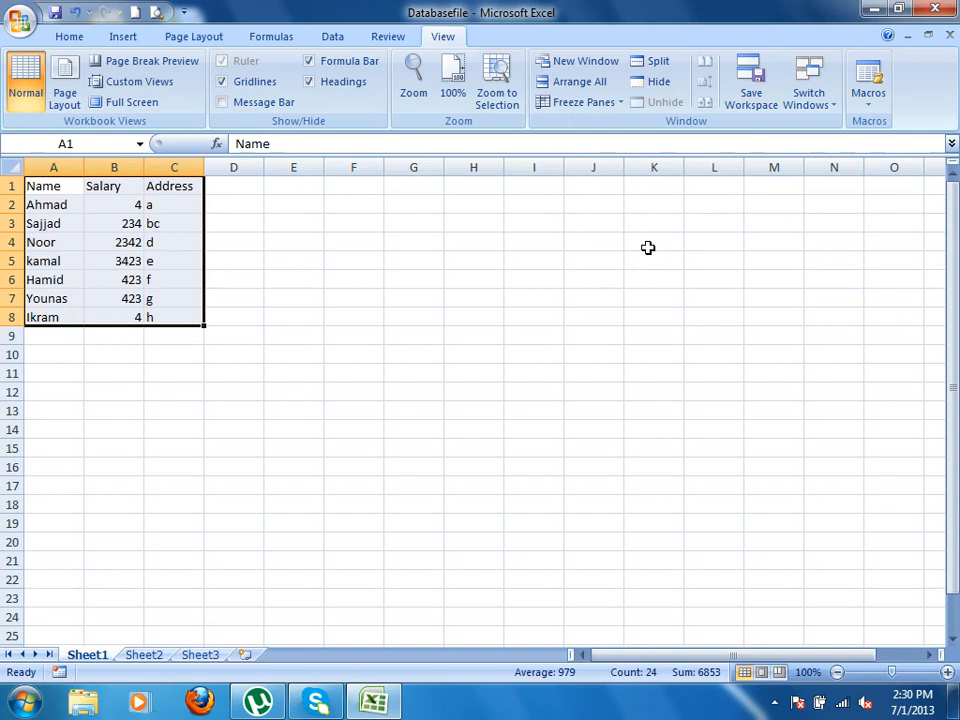
# - Zoom the sheet to fit the selected list A1:C8
pyautogui.click(412, 85)
pyautogui.click(628, 250)
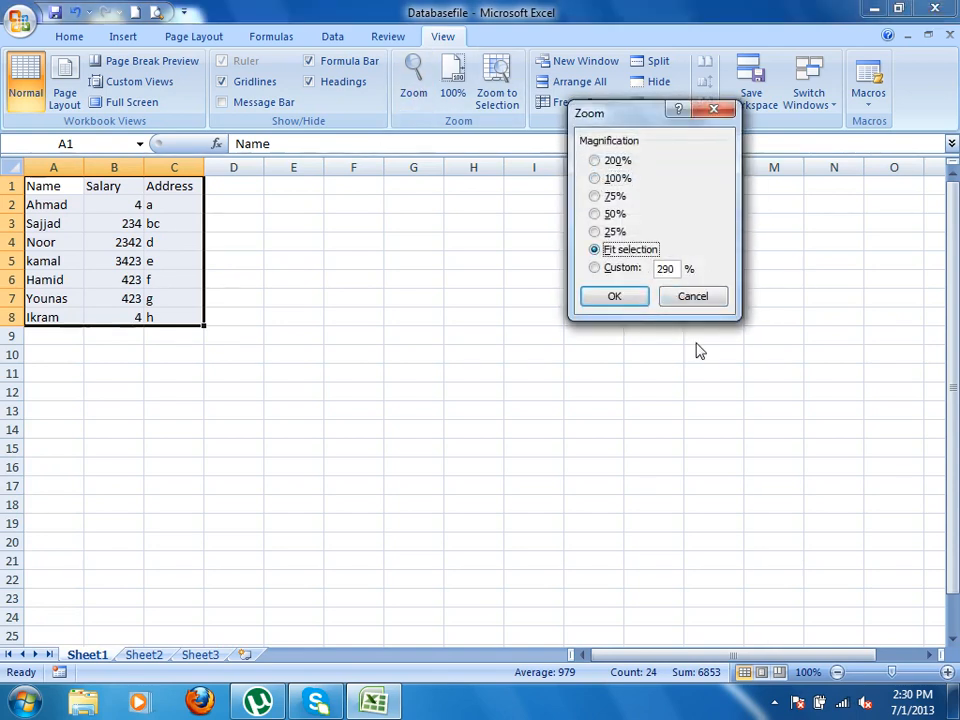
pyautogui.click(614, 297)
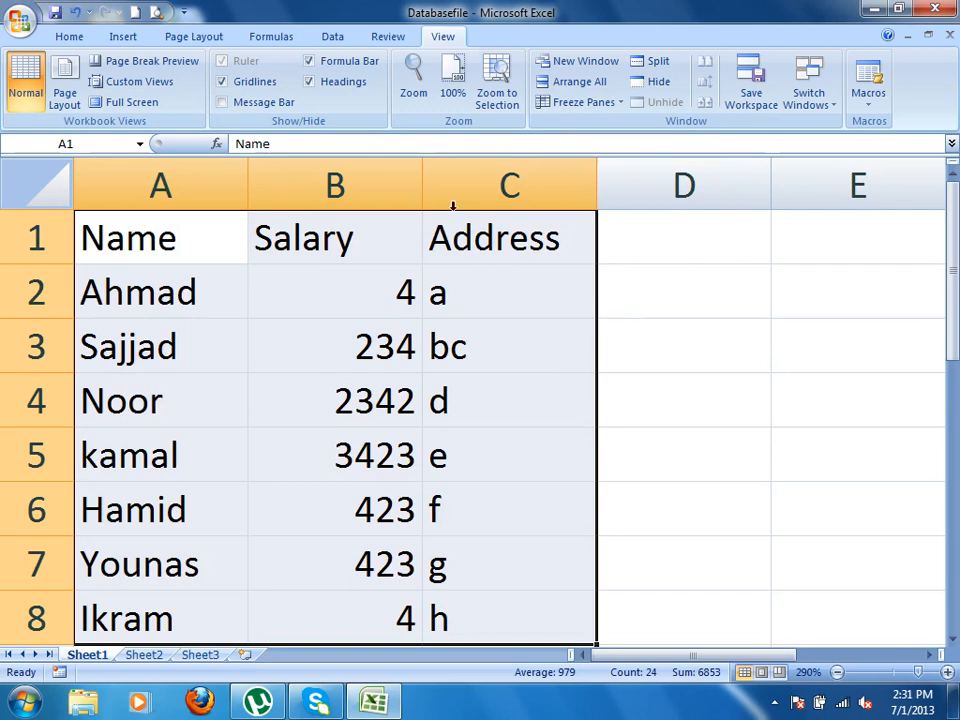
# - Reset the sheet's zoom to 100%
pyautogui.click(430, 88)
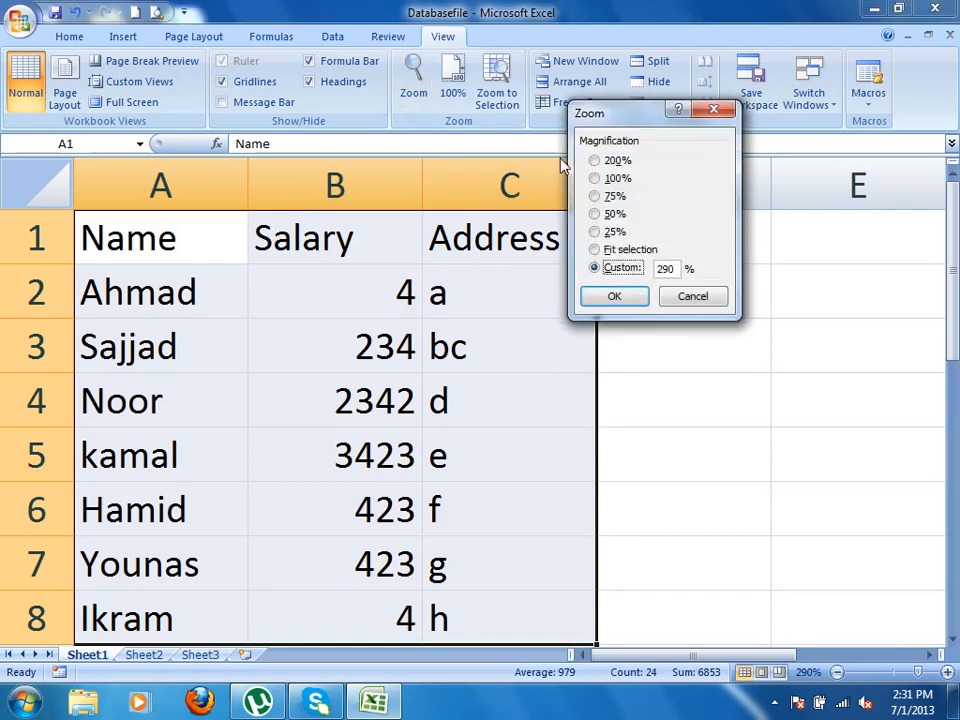
pyautogui.click(595, 179)
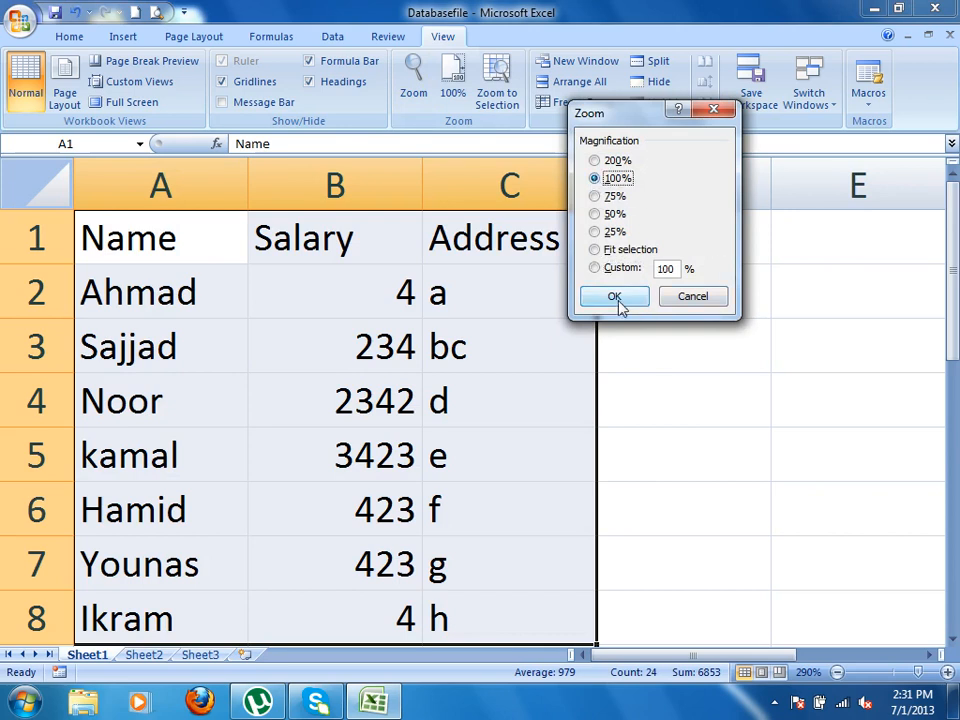
pyautogui.click(696, 299)
pyautogui.click(454, 82)
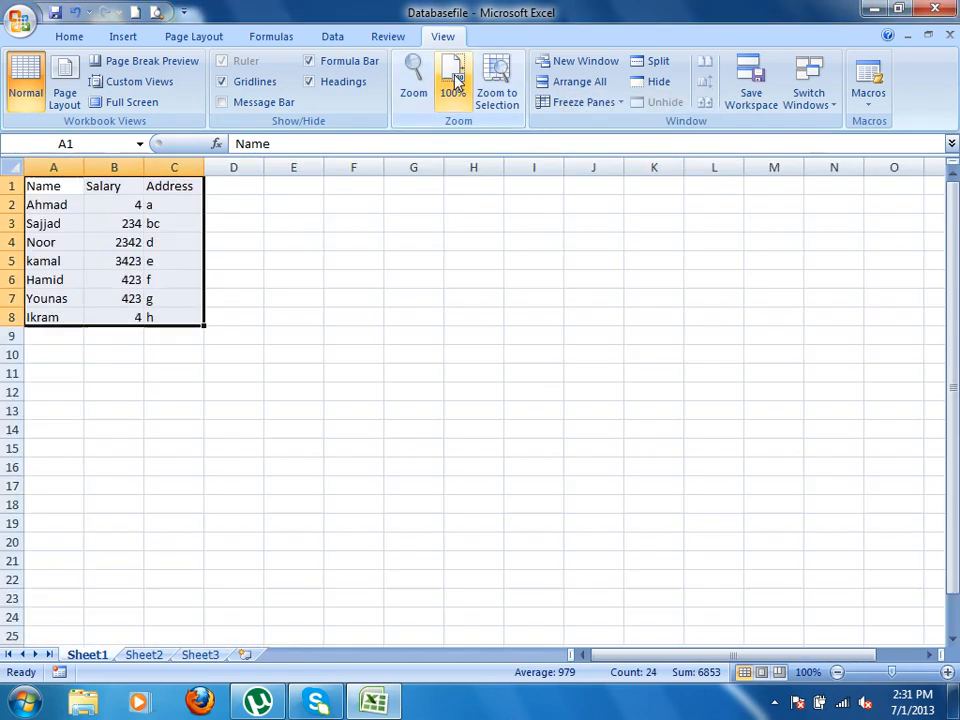
# - Zoom the sheet to fit the selected list again, and reduce the zoom to 220%
pyautogui.click(507, 100)
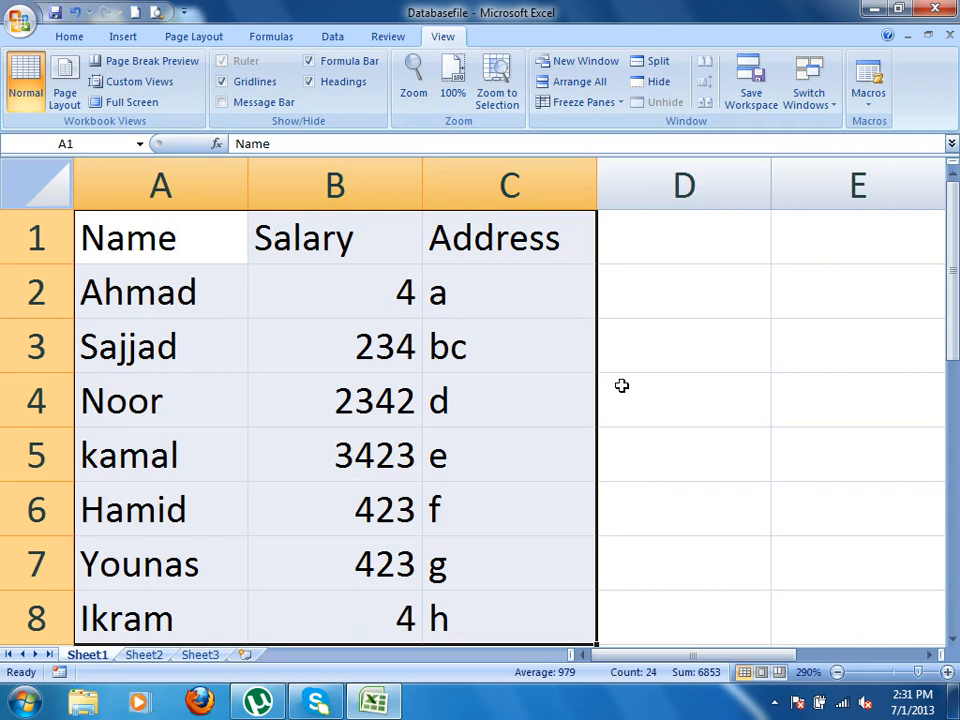
pyautogui.scroll(-5, 439, 319)
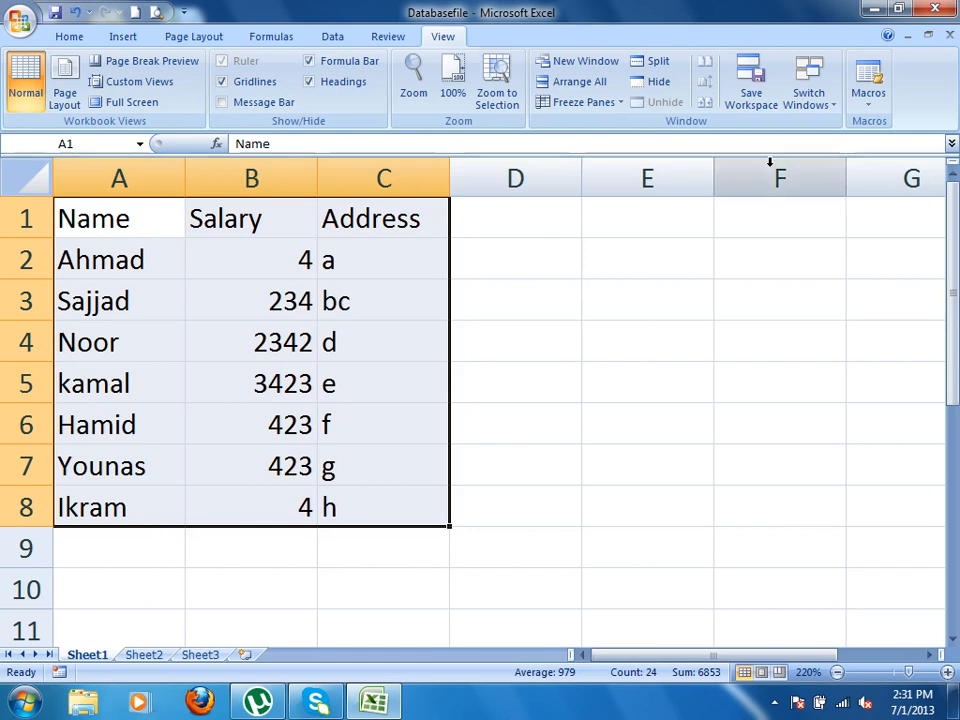
# - Open a second window of the workbook, zoom it to 205%, and view both windows side by side
pyautogui.click(590, 66)
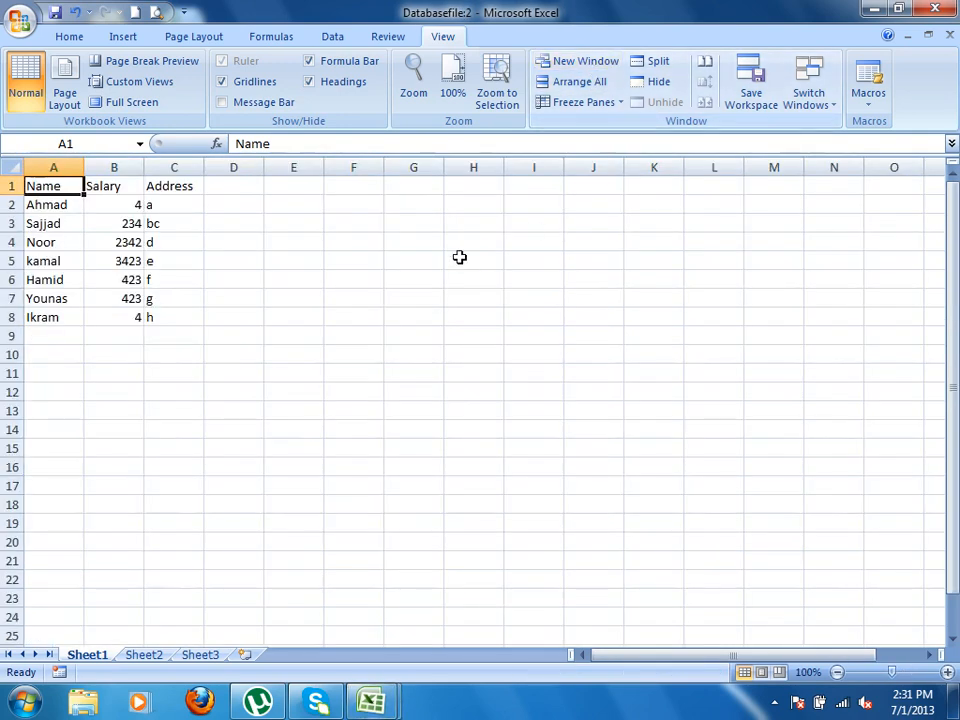
pyautogui.scroll(3, 450, 257)
pyautogui.scroll(4, 440, 257)
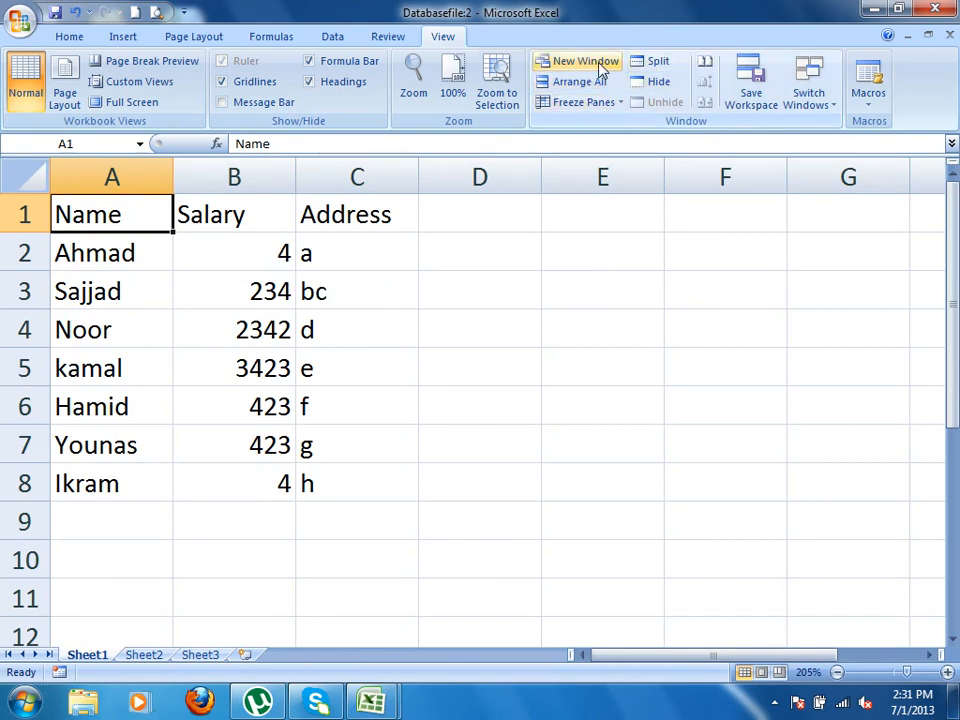
pyautogui.click(705, 65)
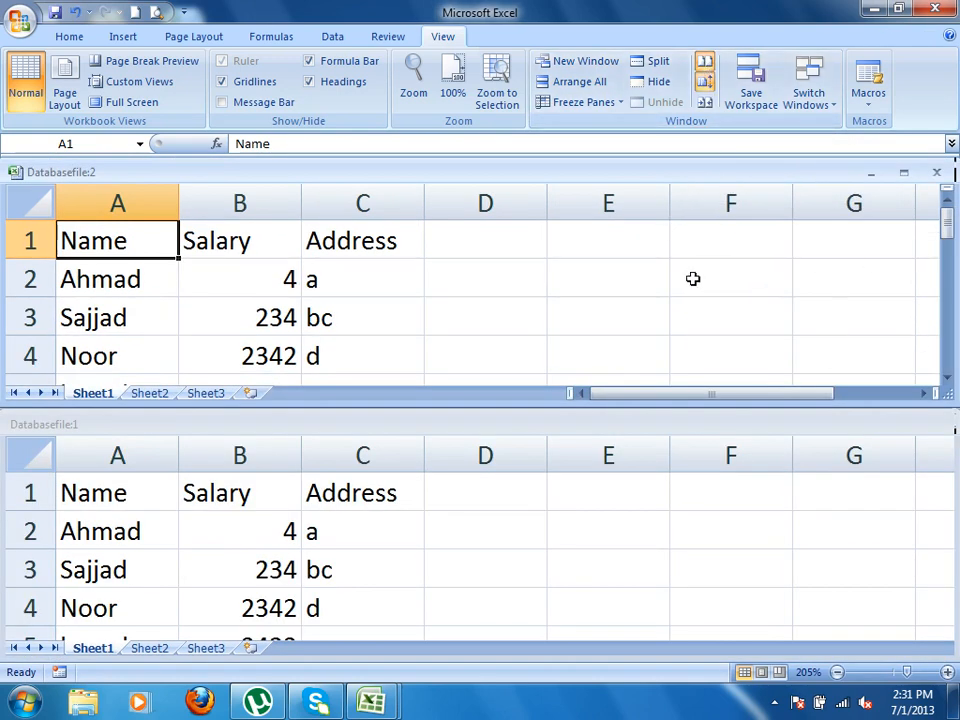
# - In the Databasefile:2 window, replace the header in A1 with EmpName and widen column A to fit it
pyautogui.click(252, 146)
pyautogui.write('Emp')
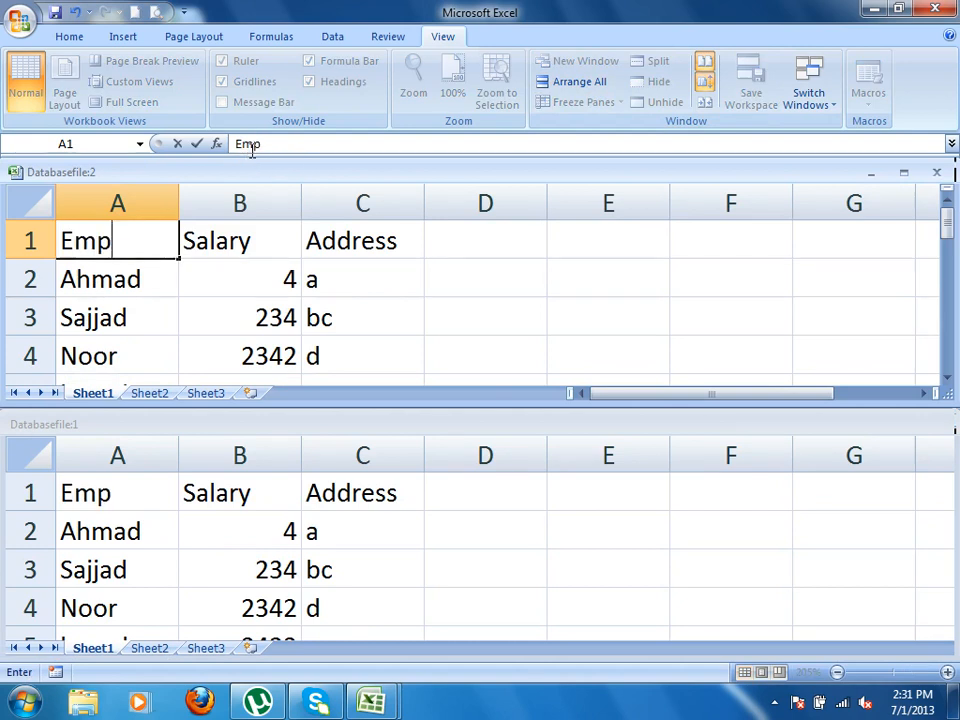
pyautogui.press('Escape')
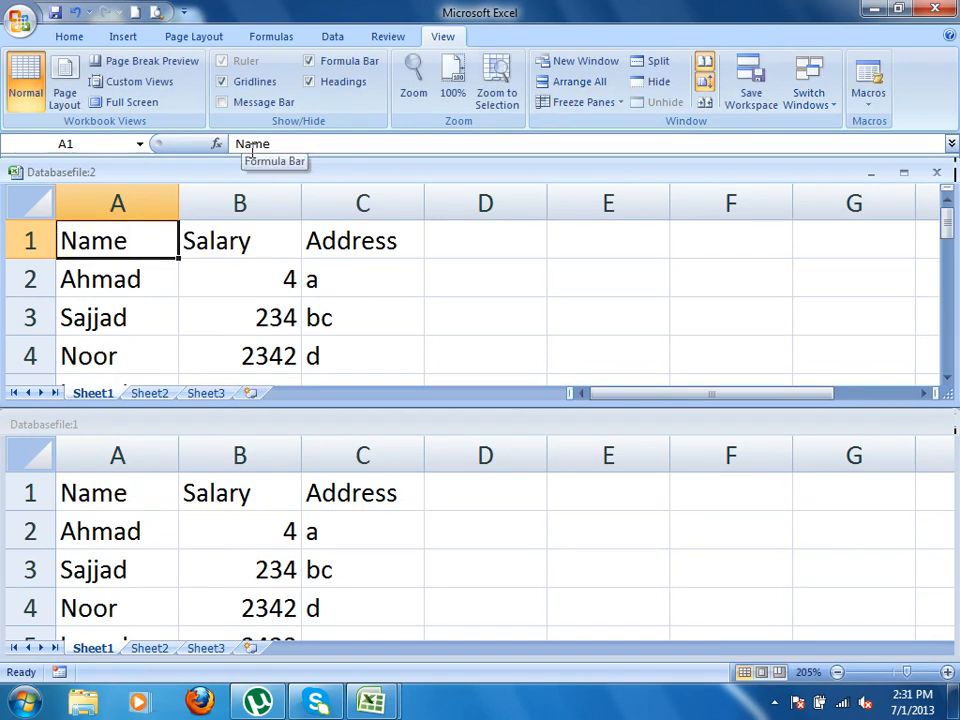
pyautogui.write('EmpName')
pyautogui.press('Return')
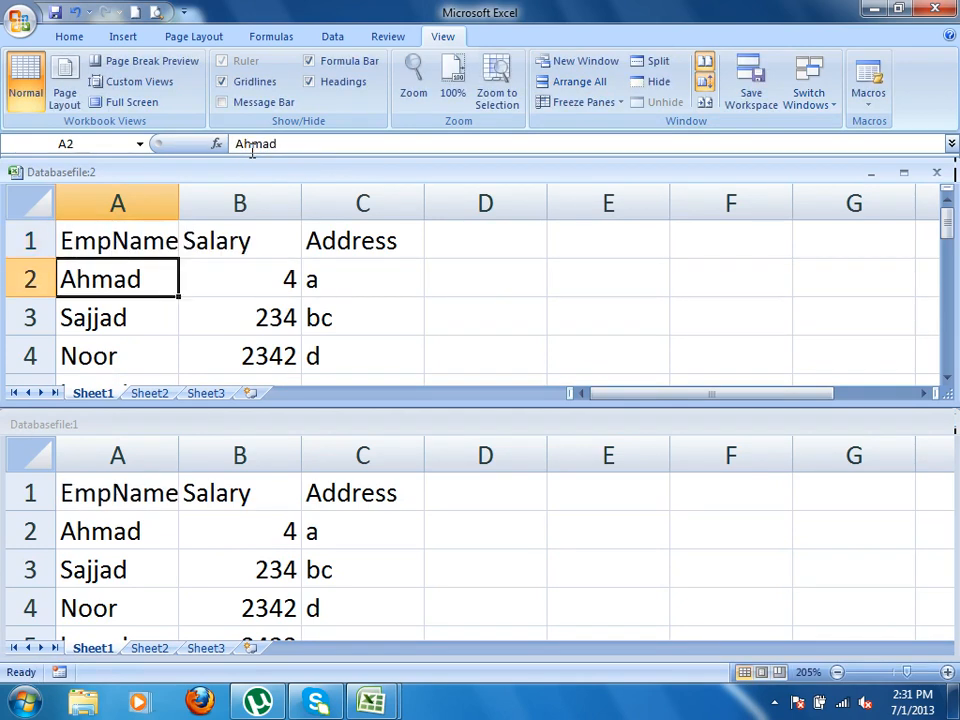
pyautogui.moveTo(177, 196); pyautogui.dragTo(221, 205)
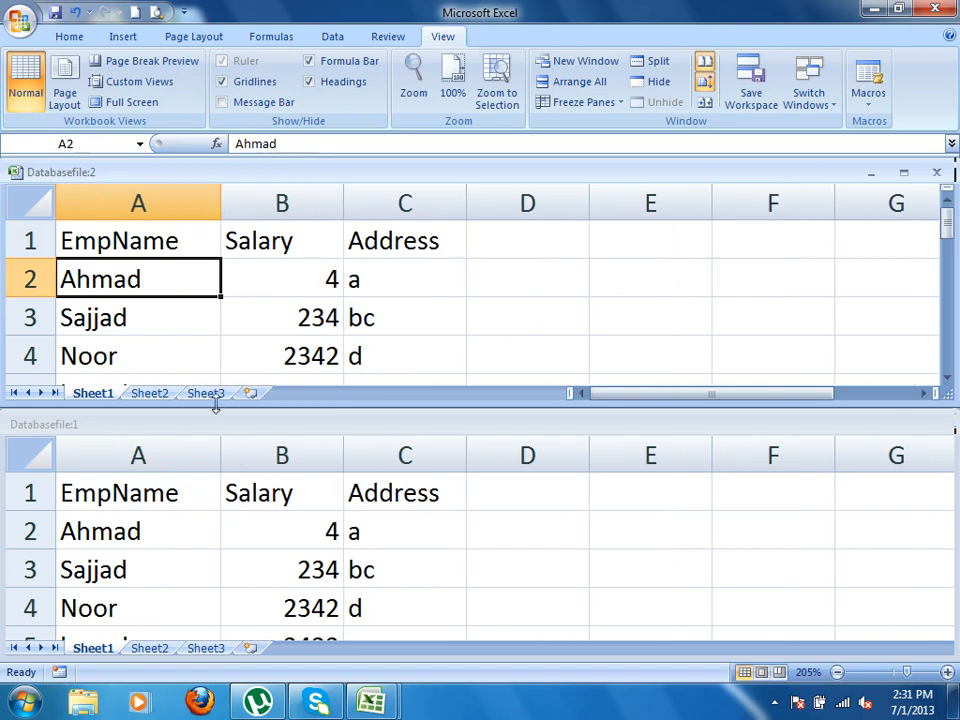
# - In the Databasefile:1 window, replace the header in A1 with Name
pyautogui.click(178, 500)
pyautogui.click(182, 488)
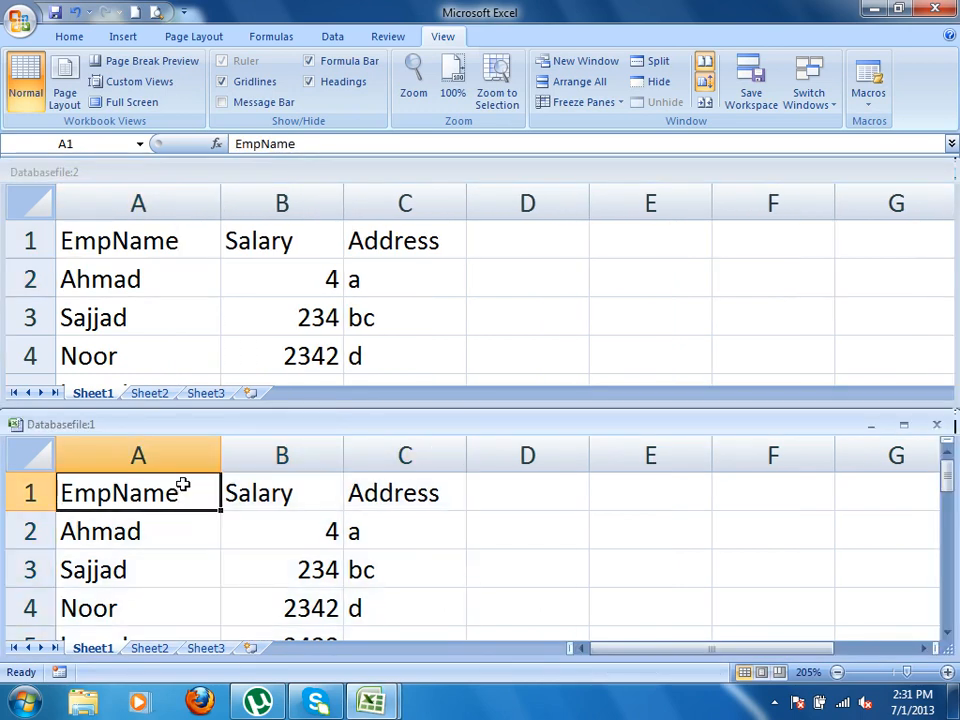
pyautogui.write('Em')
pyautogui.press('BackSpace')
pyautogui.press('BackSpace')
pyautogui.write('Name')
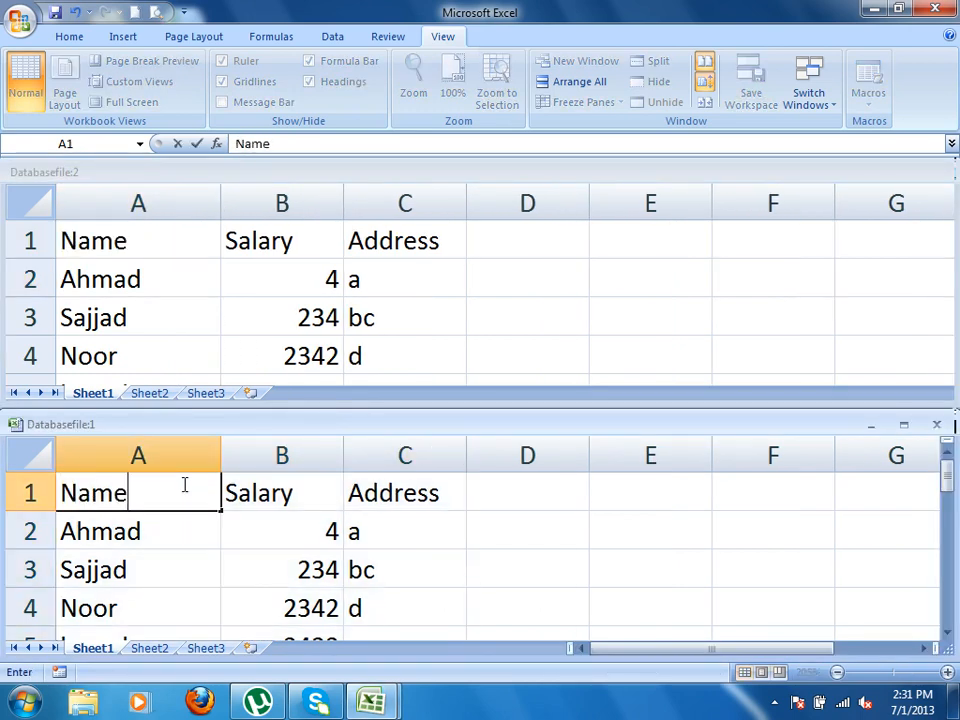
pyautogui.press('Return')
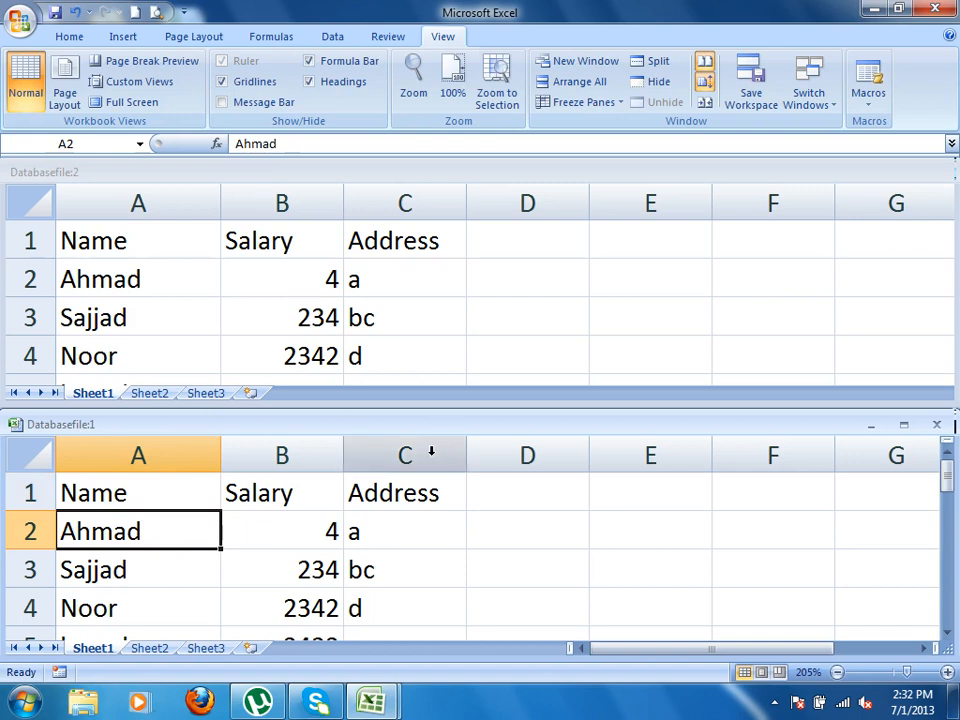
# - Turn the side-by-side view off and on again, and scroll the two windows together
pyautogui.click(705, 62)
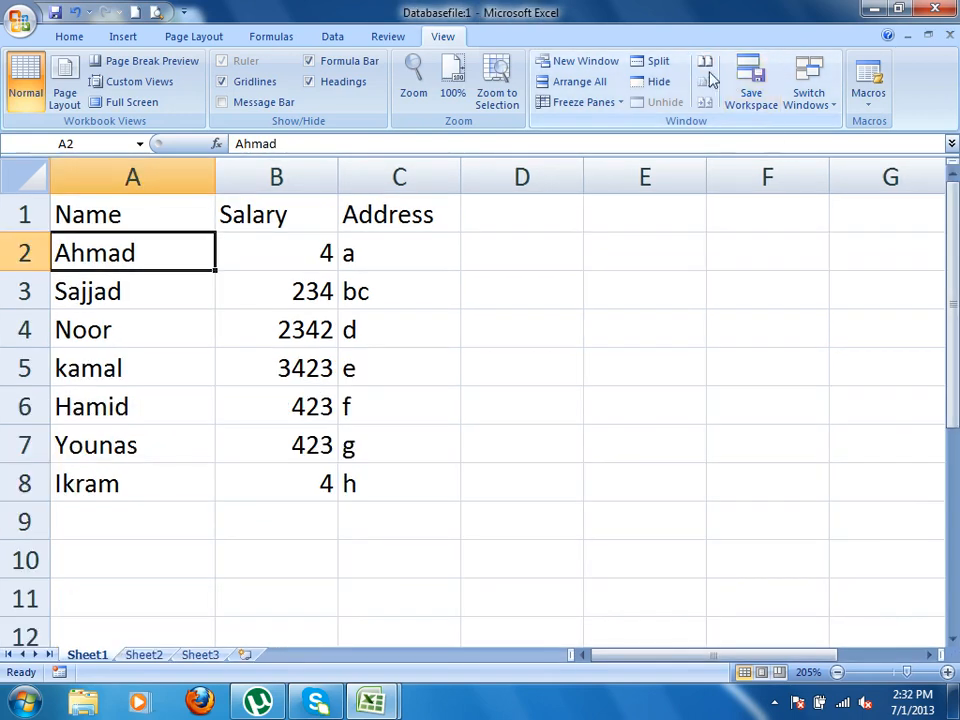
pyautogui.click(705, 62)
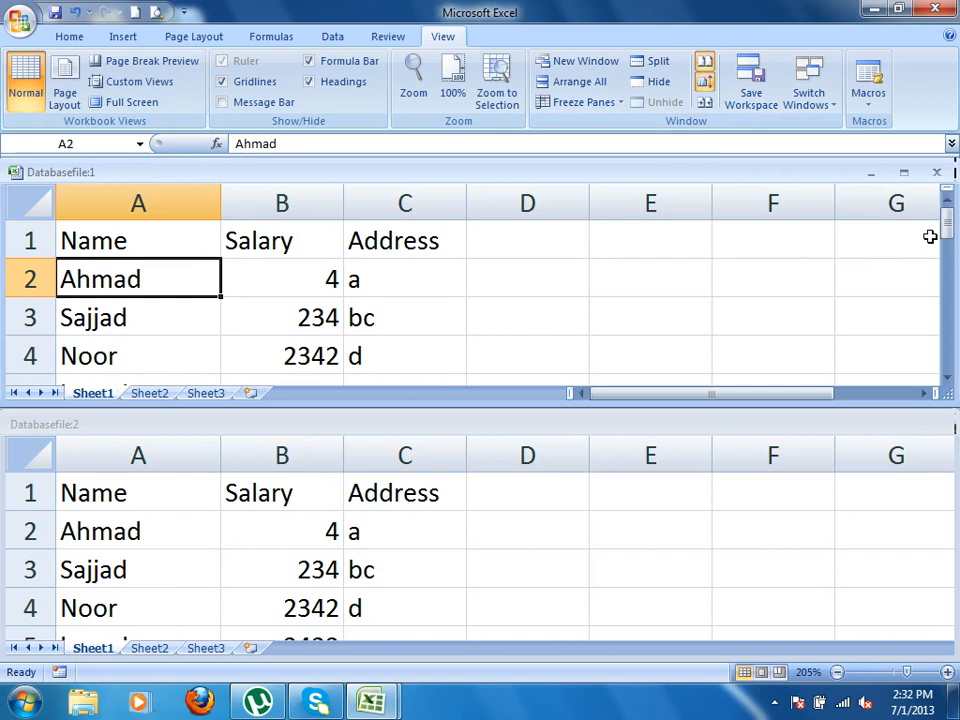
pyautogui.moveTo(946, 226)
pyautogui.mouseDown()
pyautogui.moveTo(949, 261)
pyautogui.moveTo(948, 216)
pyautogui.mouseUp()
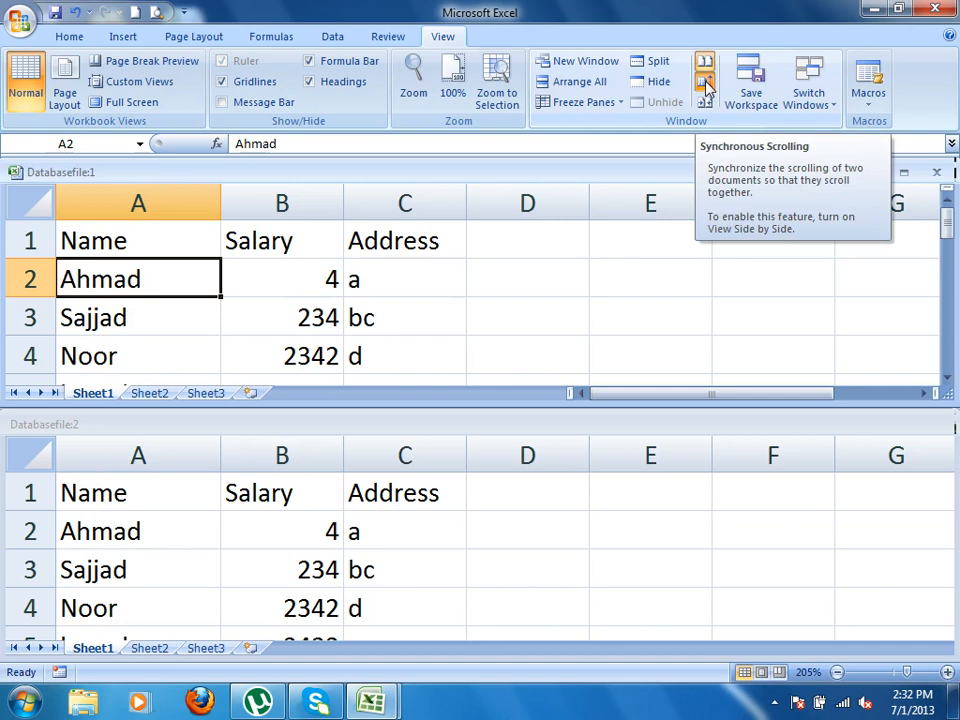
# - Turn off synchronous scrolling and scroll the Databasefile:1 window on its own
pyautogui.click(705, 88)
pyautogui.moveTo(947, 222)
pyautogui.mouseDown()
pyautogui.moveTo(949, 283)
pyautogui.moveTo(948, 216)
pyautogui.mouseUp()
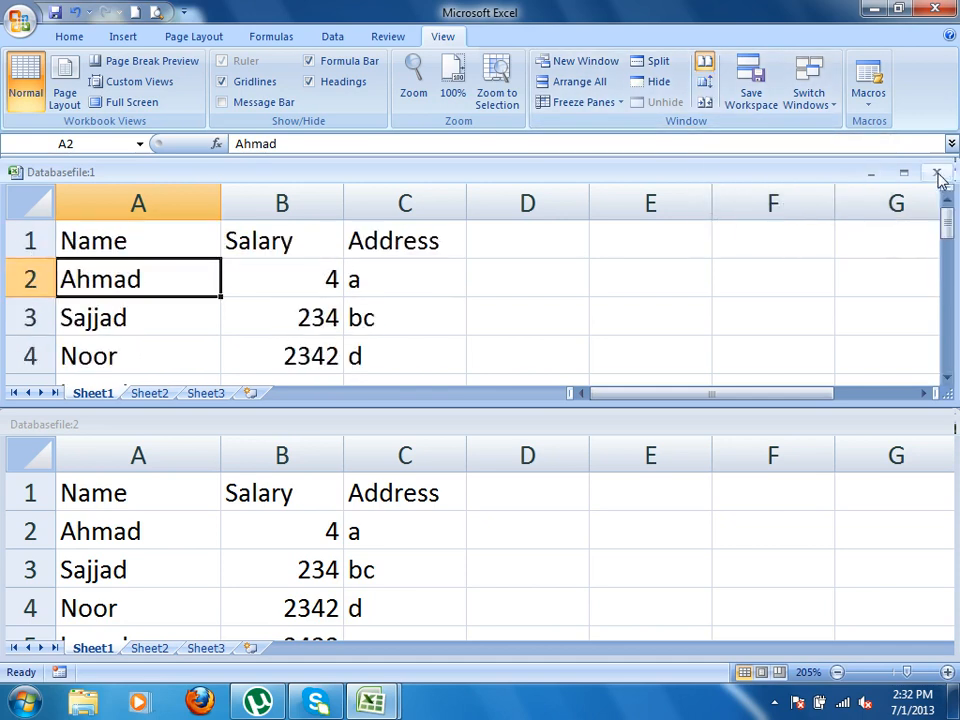
# - Shrink the Databasefile:1 window and enlarge Databasefile:2, and reset the window positions to equal halves
pyautogui.moveTo(603, 411); pyautogui.dragTo(574, 308)
pyautogui.moveTo(572, 424); pyautogui.dragTo(565, 310)
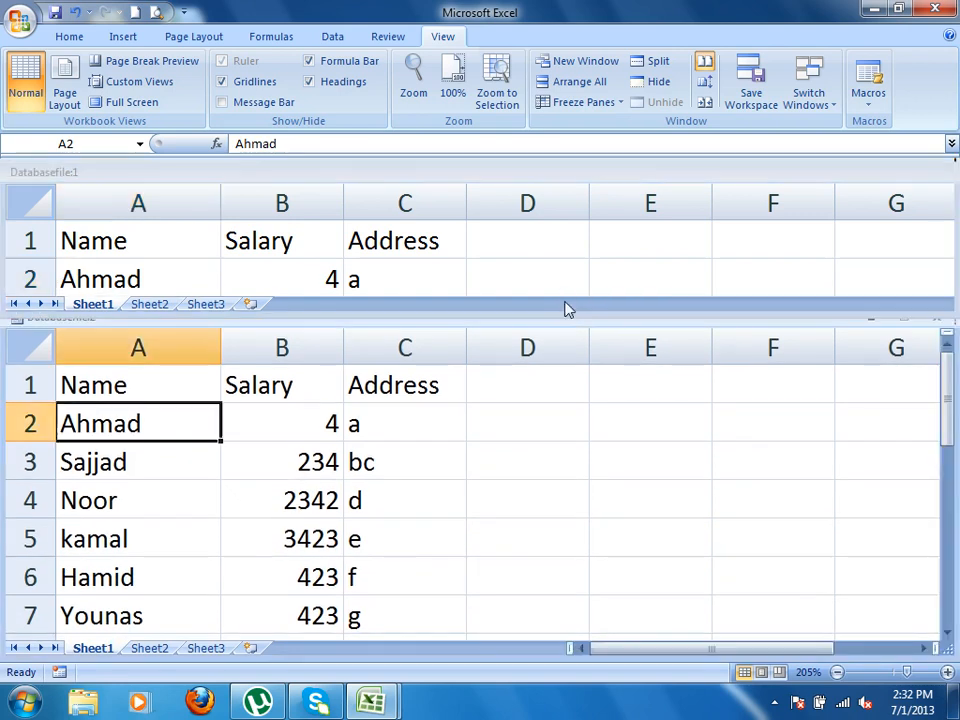
pyautogui.click(706, 104)
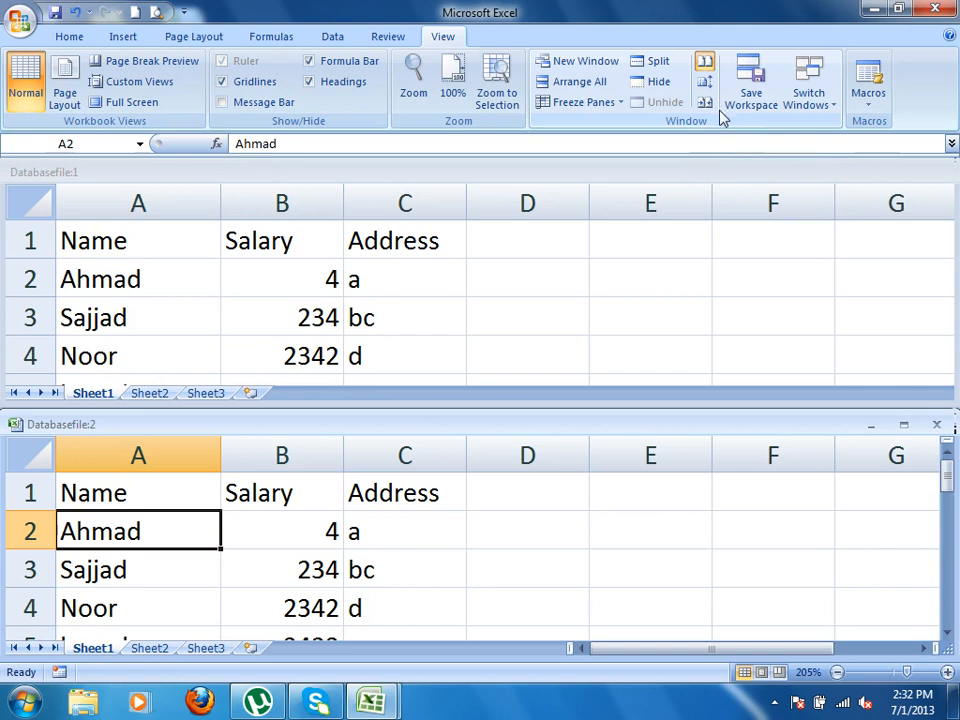
# - Leave the side-by-side view and create several new blank workbooks
pyautogui.click(705, 62)
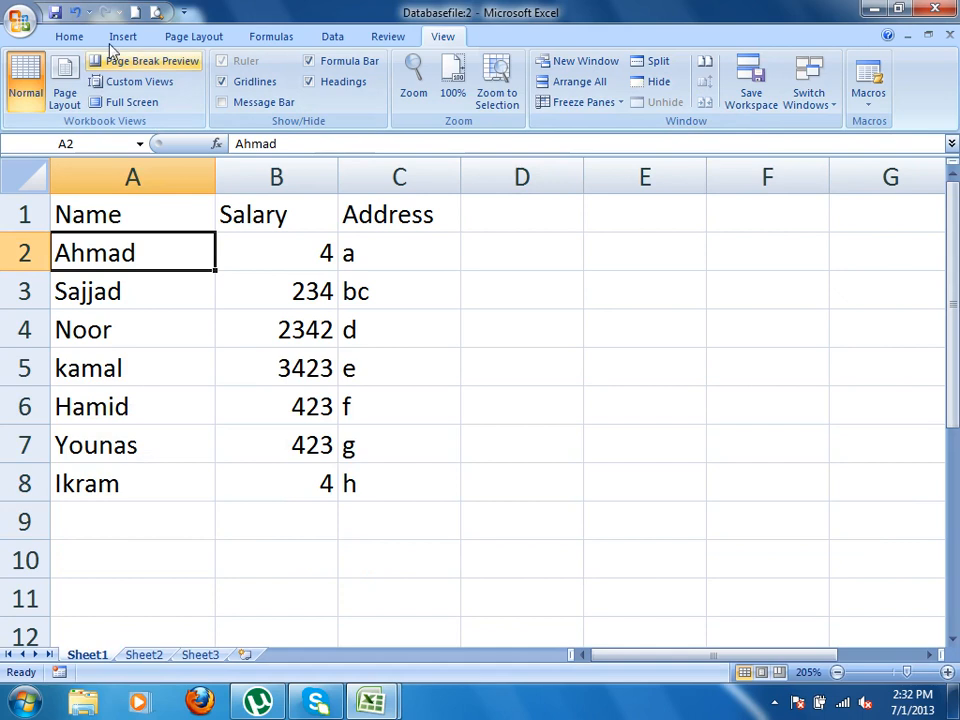
pyautogui.click(135, 13)
pyautogui.click(135, 13)
pyautogui.click(135, 13)
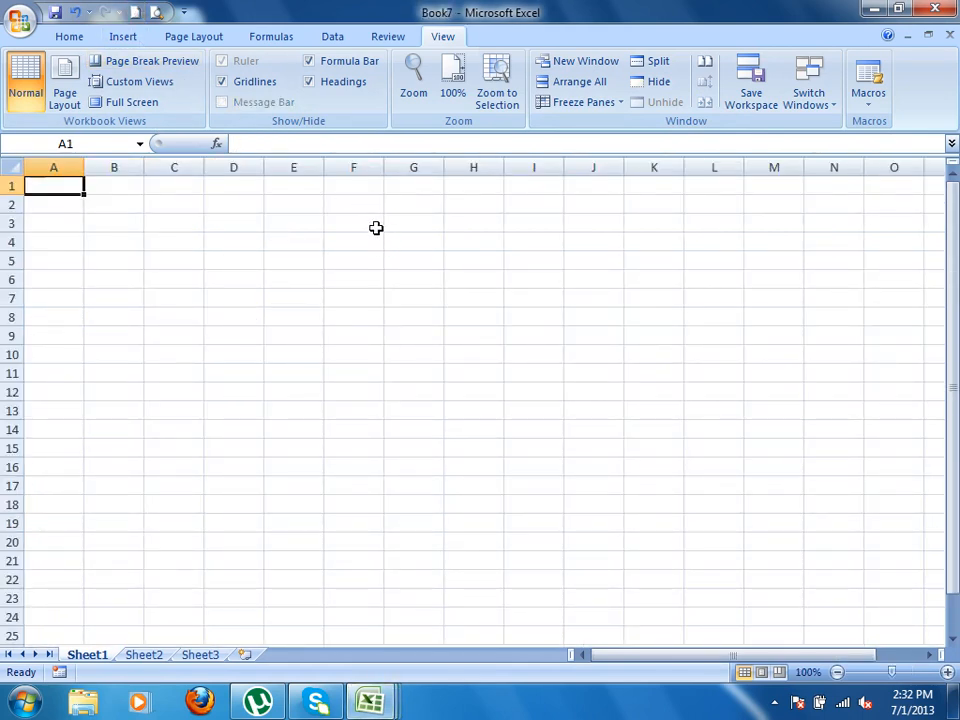
# - Arrange all open workbook windows as Tiled, and rearrange them as Horizontal
pyautogui.click(582, 82)
pyautogui.click(607, 177)
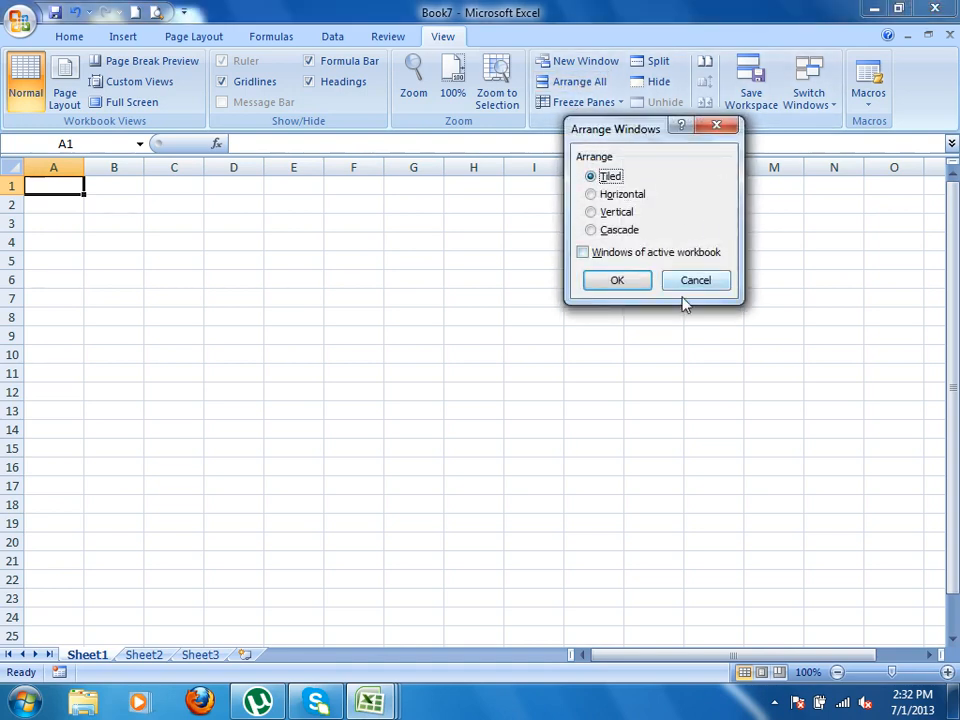
pyautogui.click(617, 280)
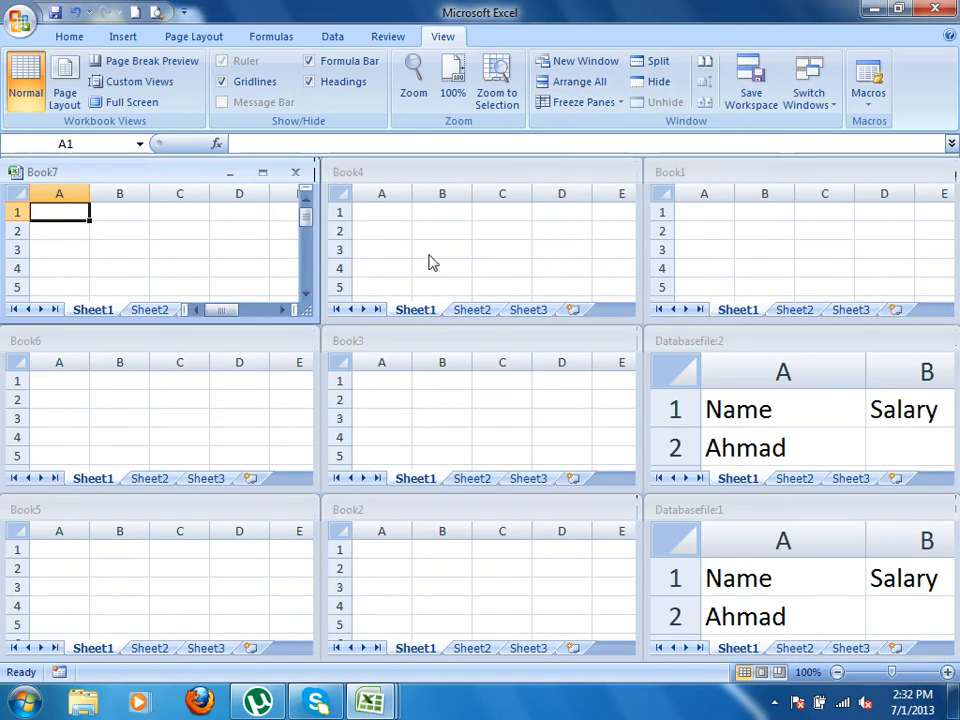
pyautogui.click(565, 82)
pyautogui.click(634, 194)
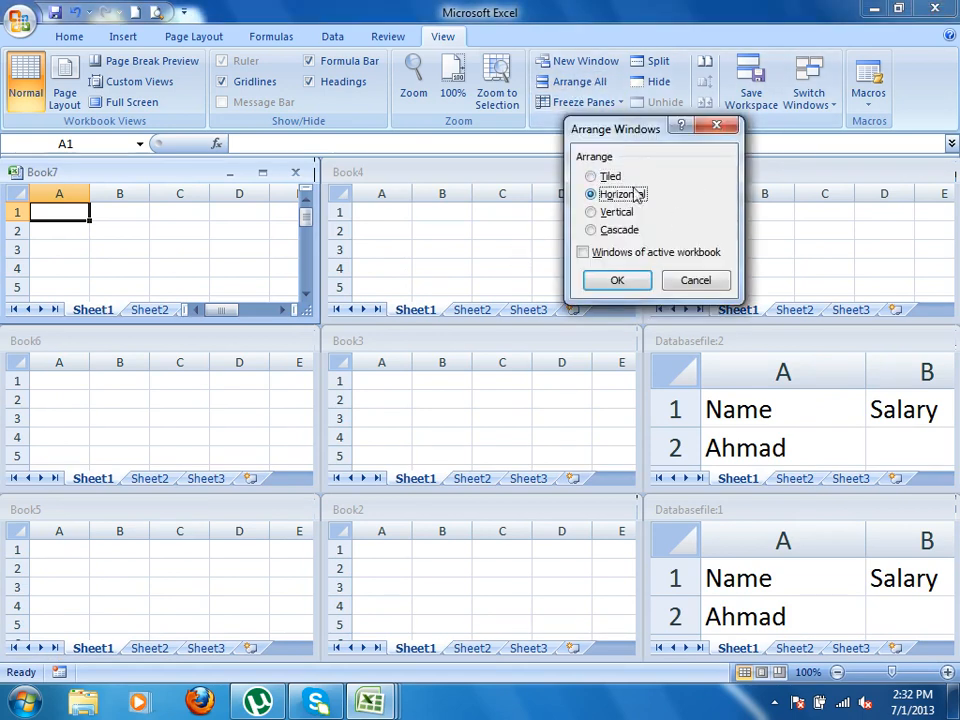
pyautogui.click(618, 281)
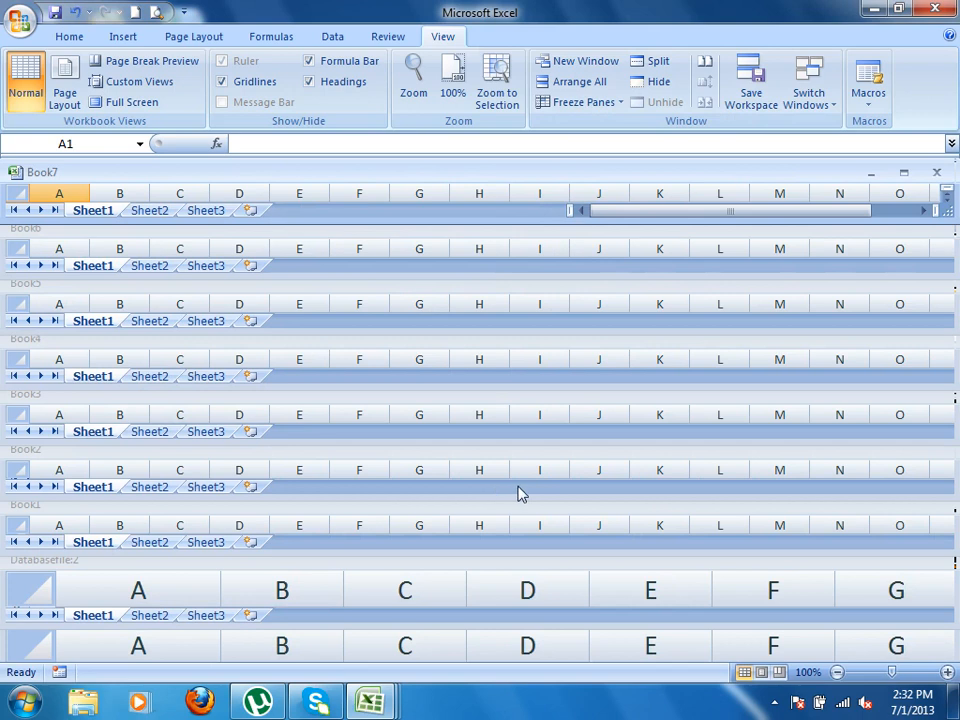
# - Rearrange all open workbook windows as Vertical, and switch the arrangement to Cascade
pyautogui.click(567, 82)
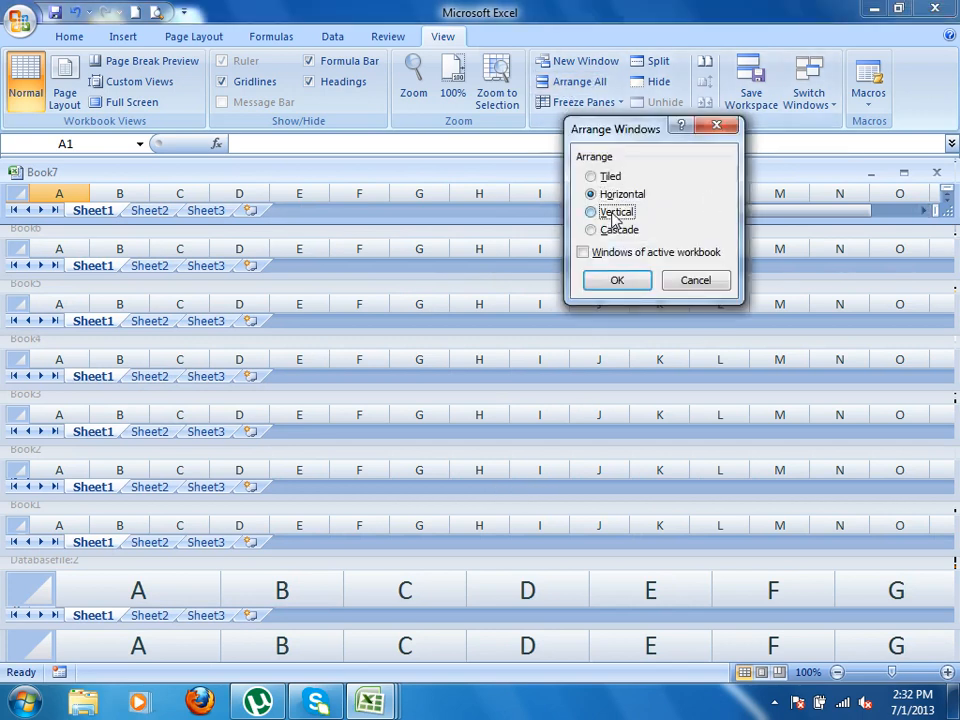
pyautogui.click(617, 280)
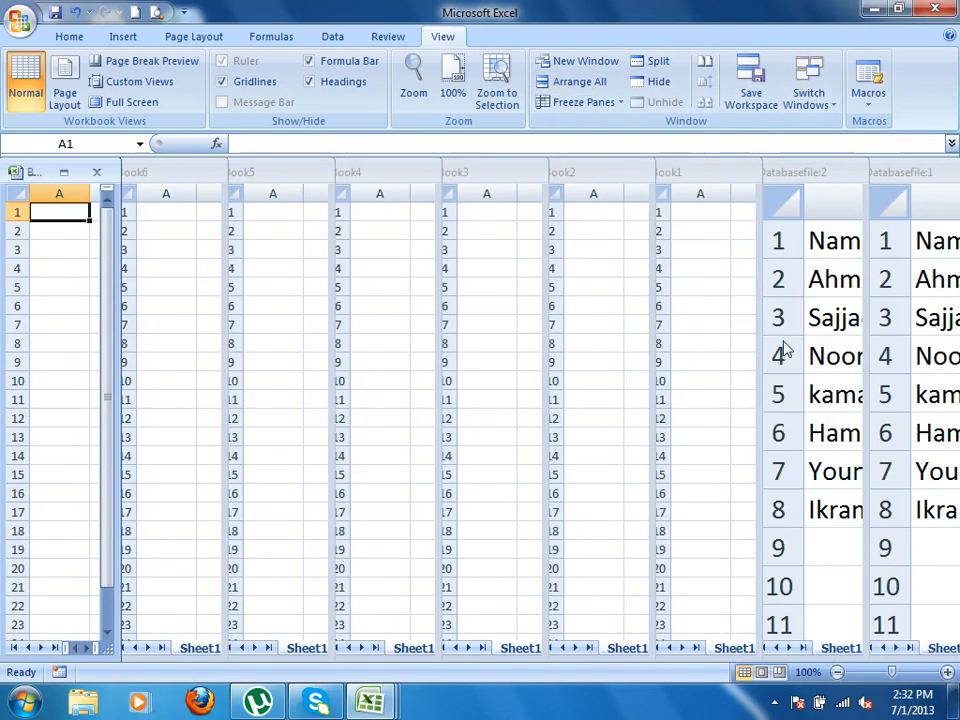
pyautogui.click(566, 82)
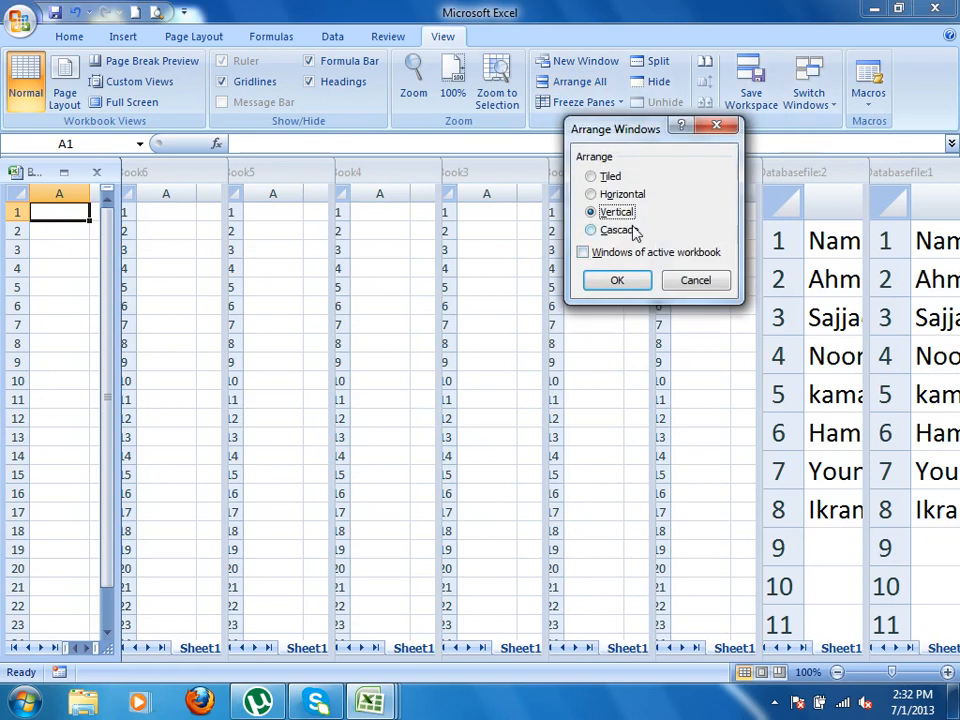
pyautogui.click(619, 230)
pyautogui.click(617, 280)
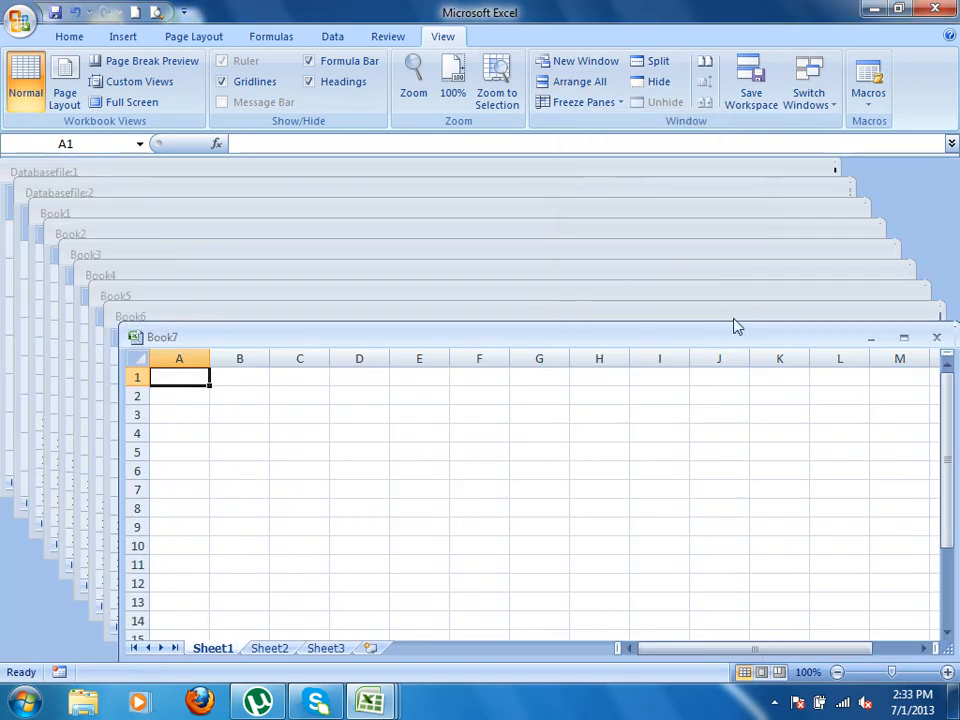
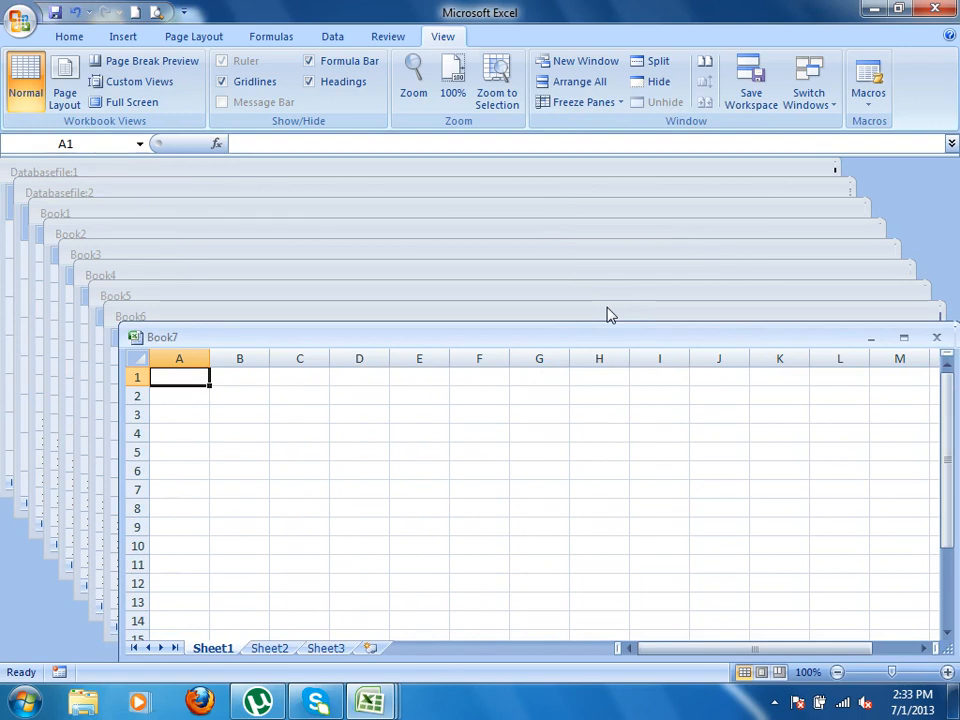
# - Arrange only the windows of the active workbook, Book7, using the Cascade layout
pyautogui.click(580, 82)
pyautogui.click(598, 256)
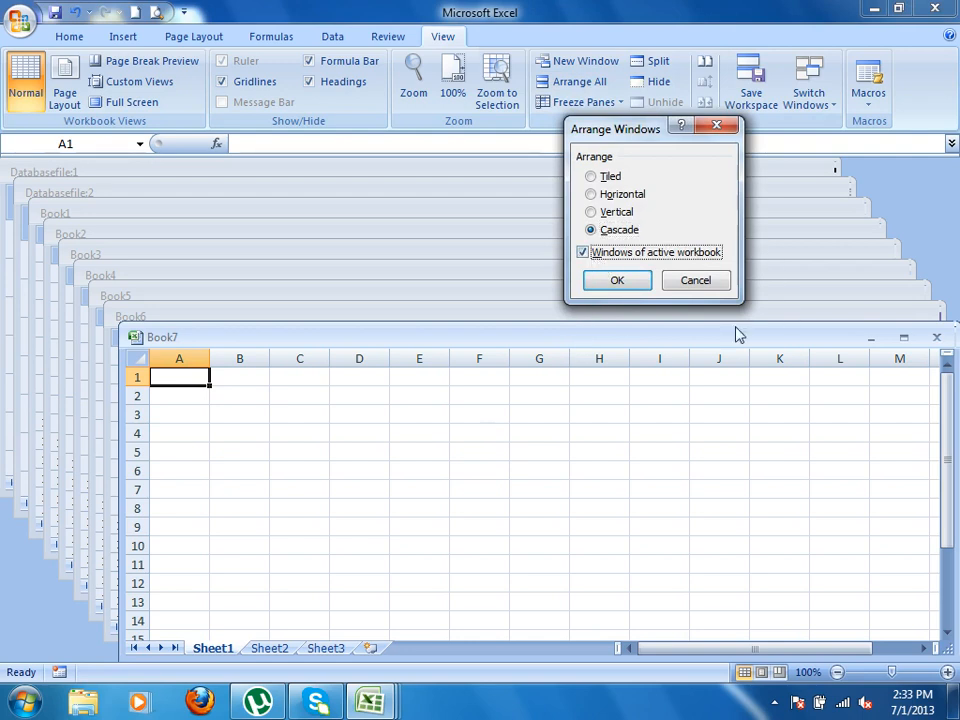
pyautogui.click(628, 281)
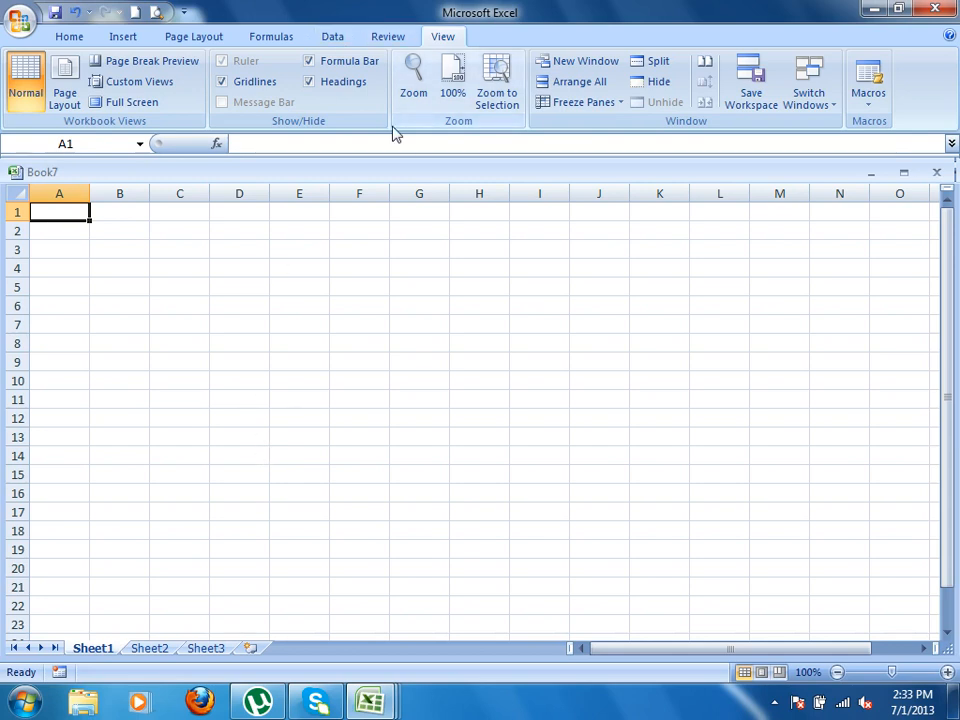
# - Close the blank workbooks and the second Databasefile window, and maximize the remaining Databasefile window
pyautogui.click(614, 106)
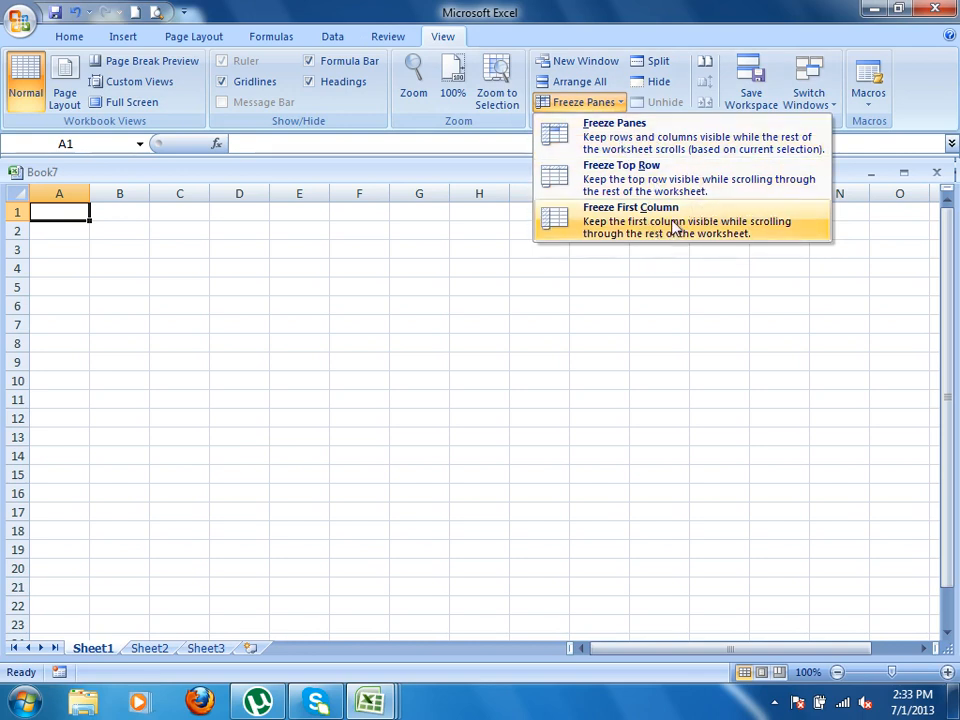
pyautogui.click(375, 252)
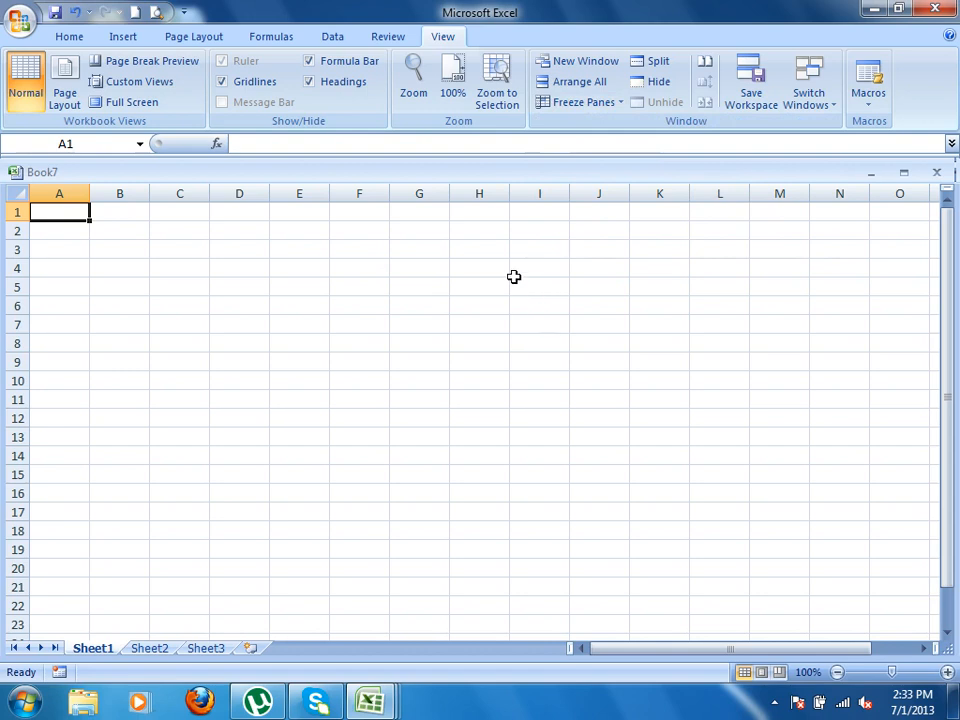
pyautogui.hotkey('ctrl', 'w')
pyautogui.hotkey('ctrl', 'w')
pyautogui.hotkey('ctrl', 'w')
pyautogui.hotkey('ctrl', 'w')
pyautogui.hotkey('ctrl', 'w')
pyautogui.hotkey('ctrl', 'w')
pyautogui.hotkey('ctrl', 'w')
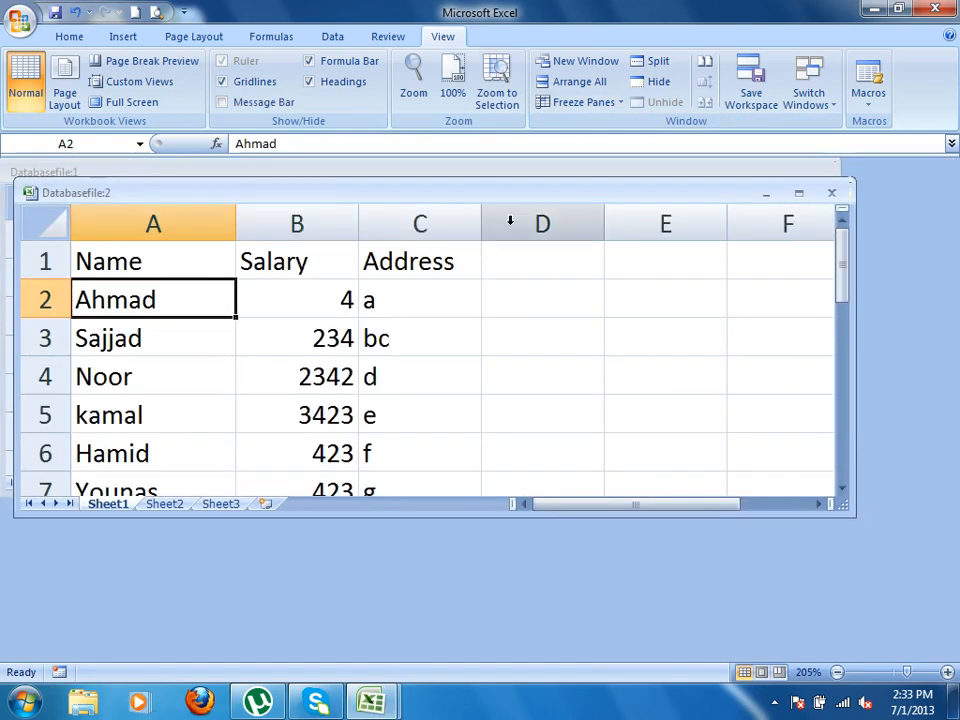
pyautogui.hotkey('ctrl', 'w')
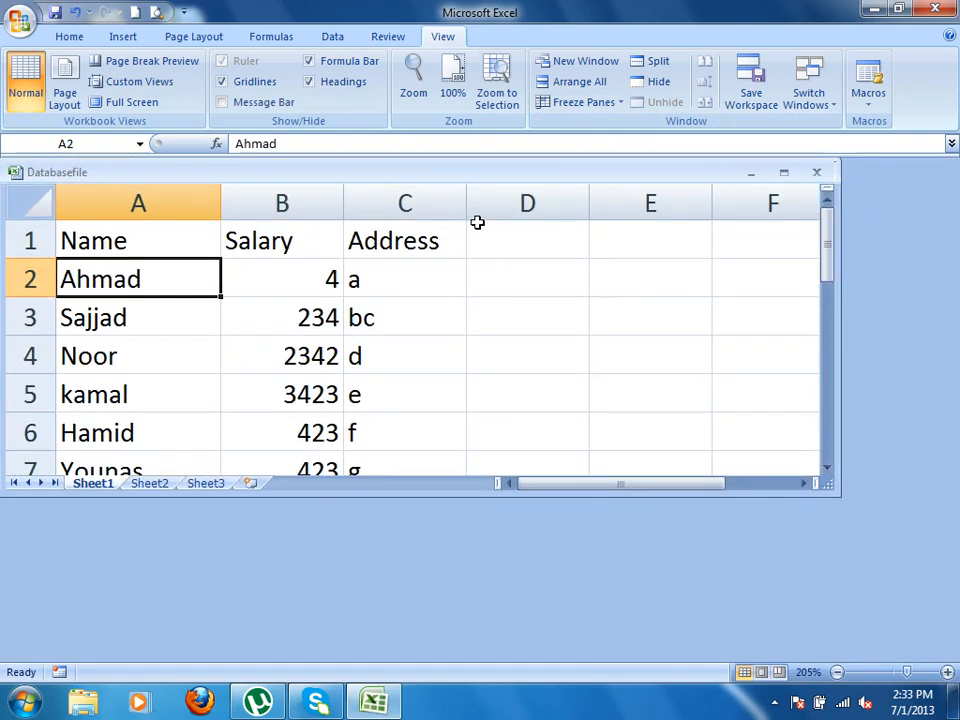
pyautogui.doubleClick(484, 175)
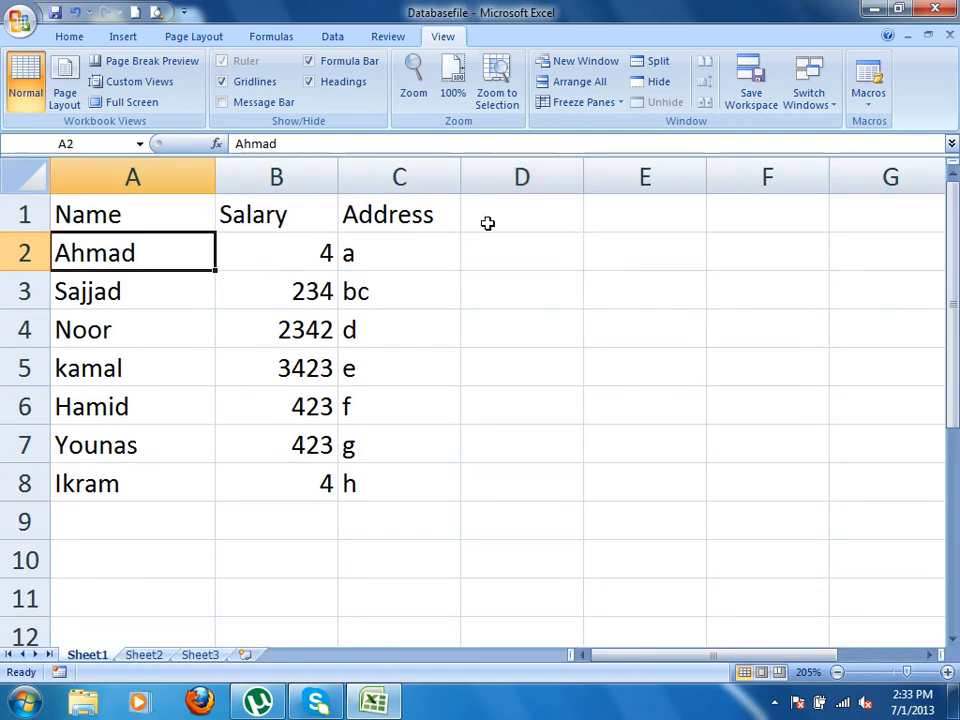
# - Add the column headings Country, Email and Village in cells D1 to F1, and return to cell A1
pyautogui.click(508, 211)
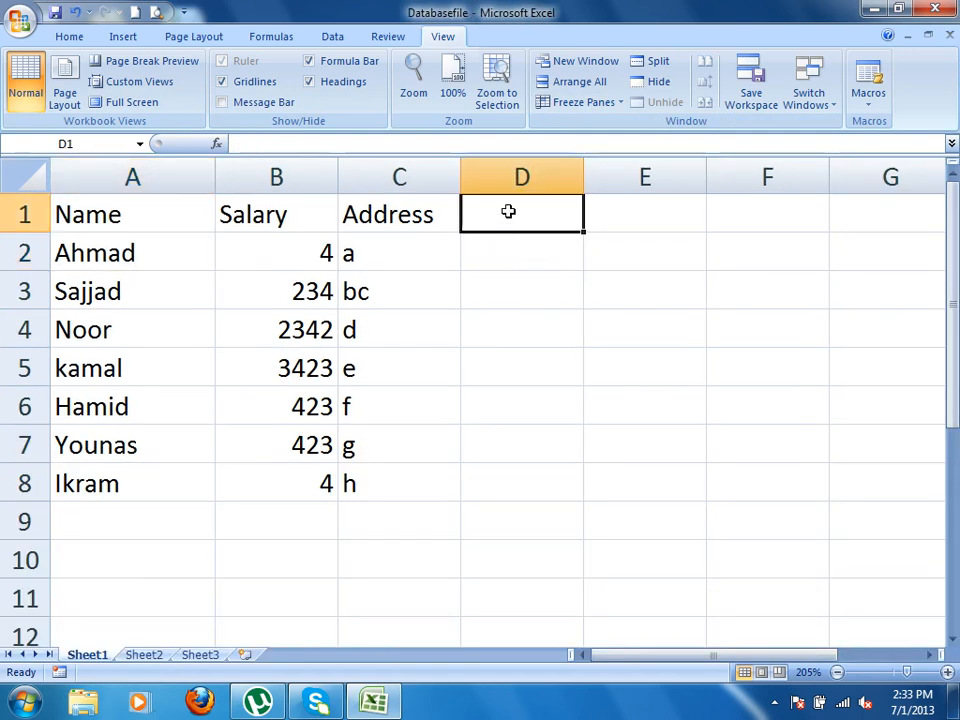
pyautogui.write('Country')
pyautogui.press('Tab')
pyautogui.write('Email')
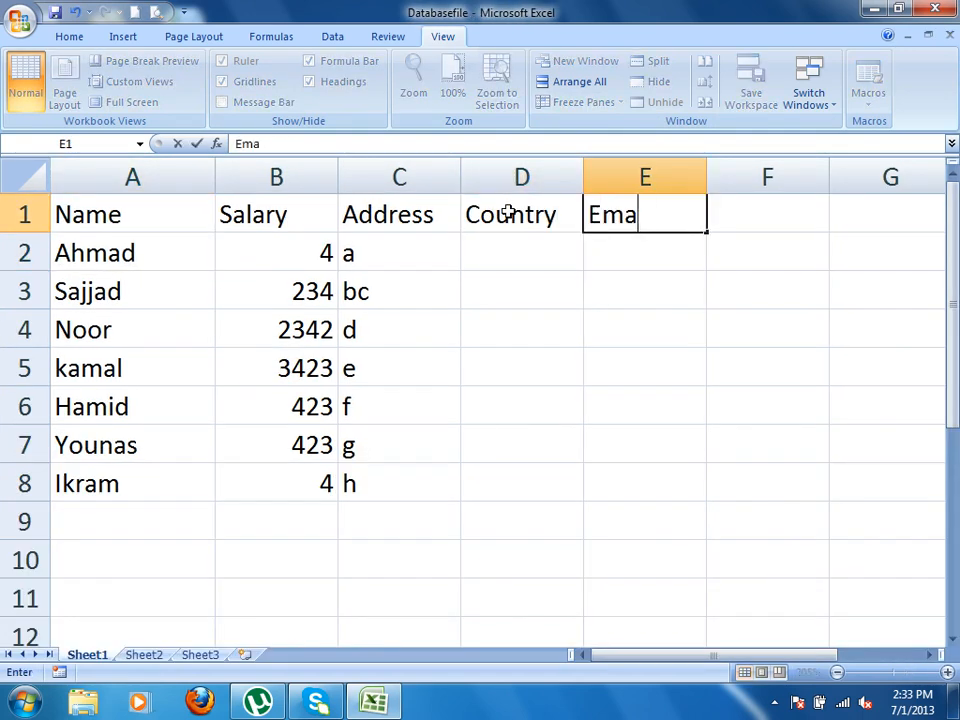
pyautogui.press('Tab')
pyautogui.write('Zipc')
pyautogui.press('BackSpace')
pyautogui.press('BackSpace')
pyautogui.press('BackSpace')
pyautogui.press('BackSpace')
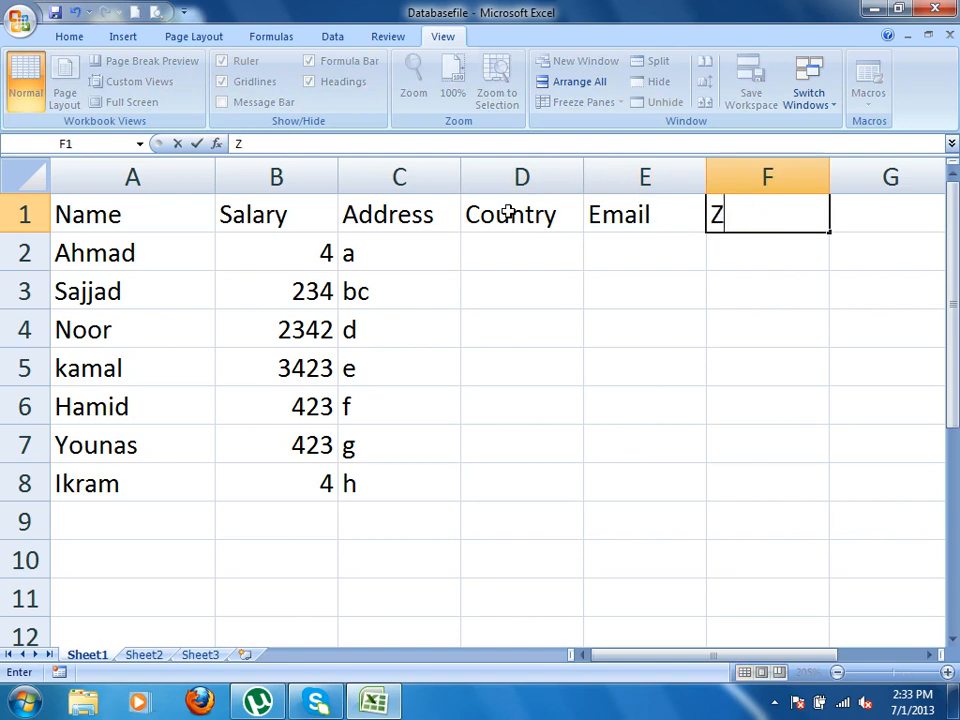
pyautogui.write('Village')
pyautogui.press('Tab')
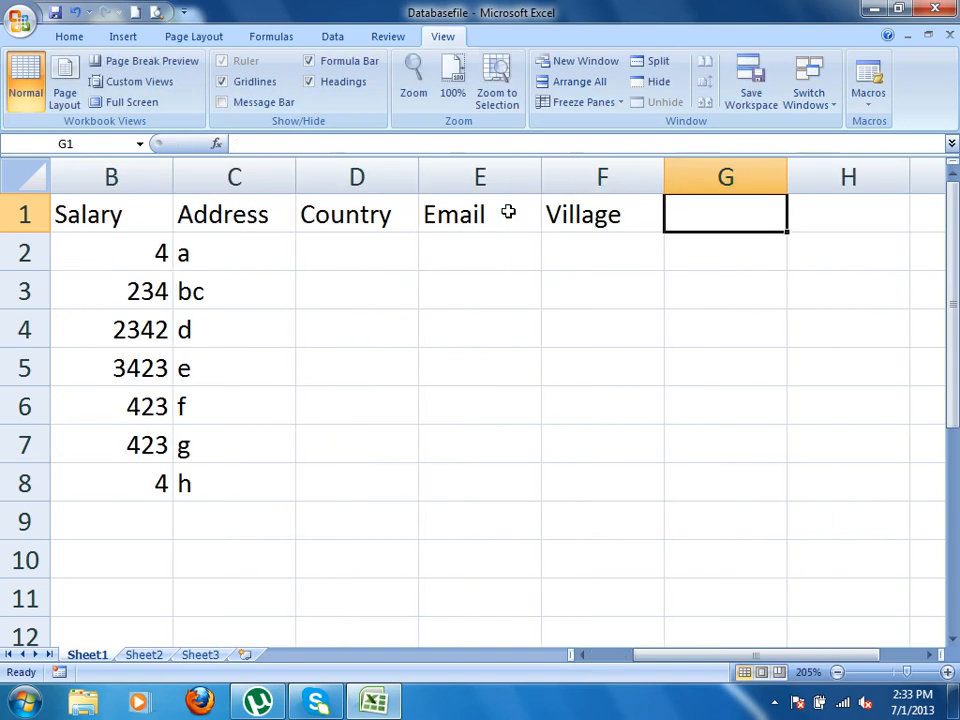
pyautogui.hotkey('ctrl', 'Home')
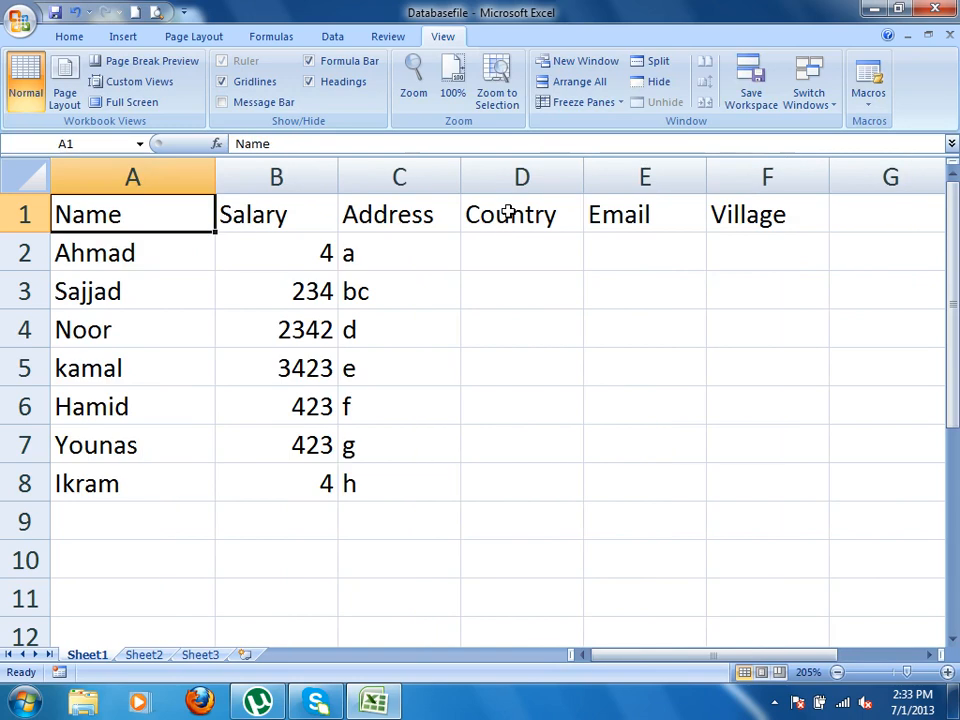
# - Enter a person's name in cell A10, below the existing records
pyautogui.scroll(-3, 461, 251)
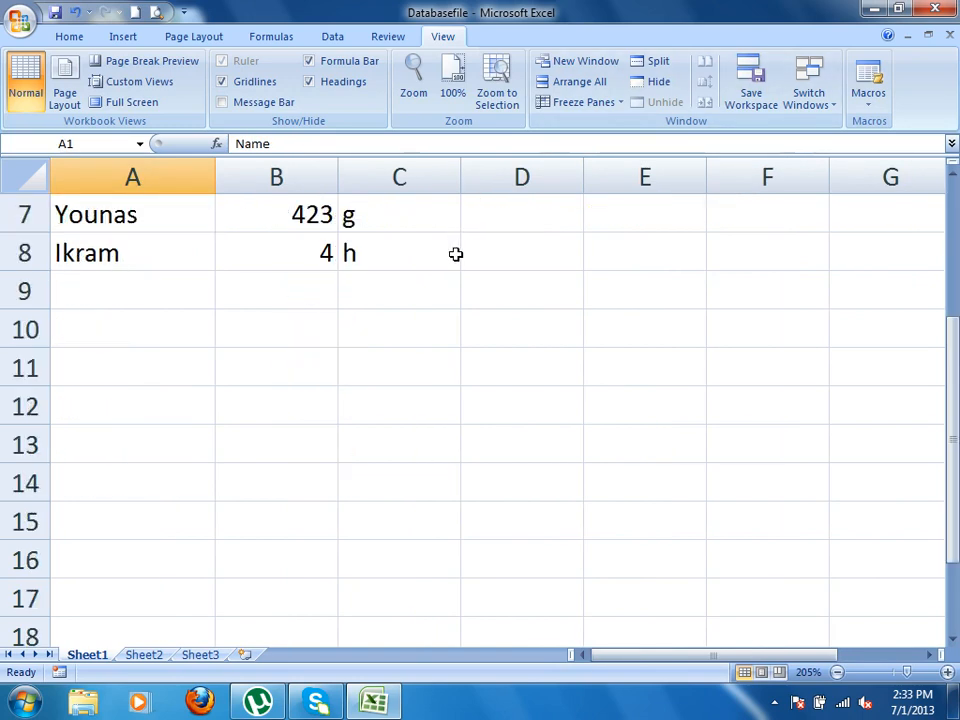
pyautogui.click(157, 219)
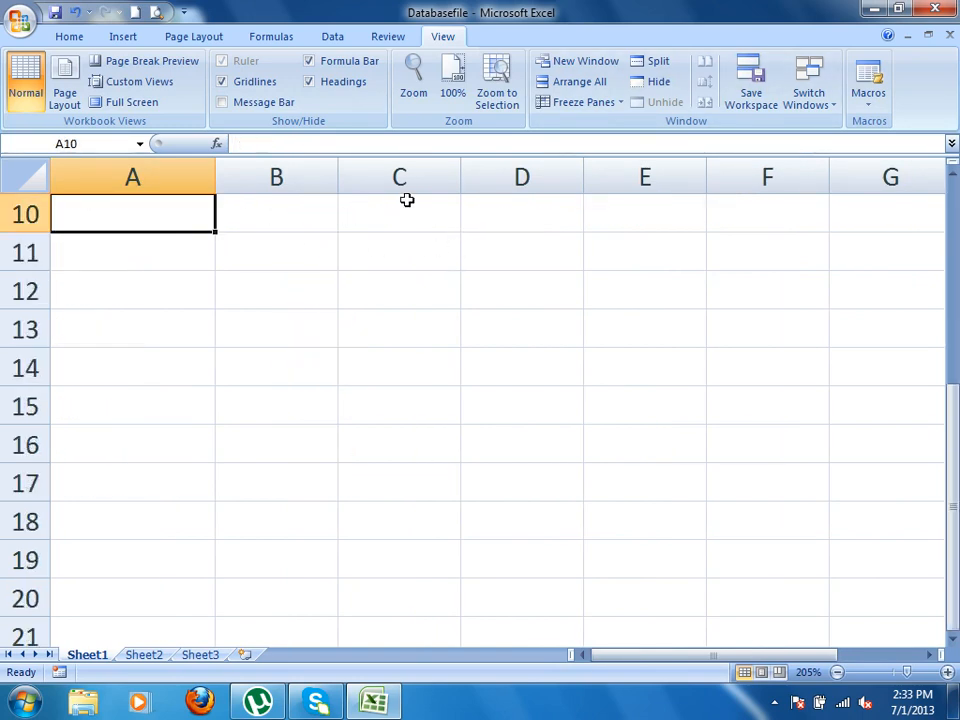
pyautogui.write('Hamid')
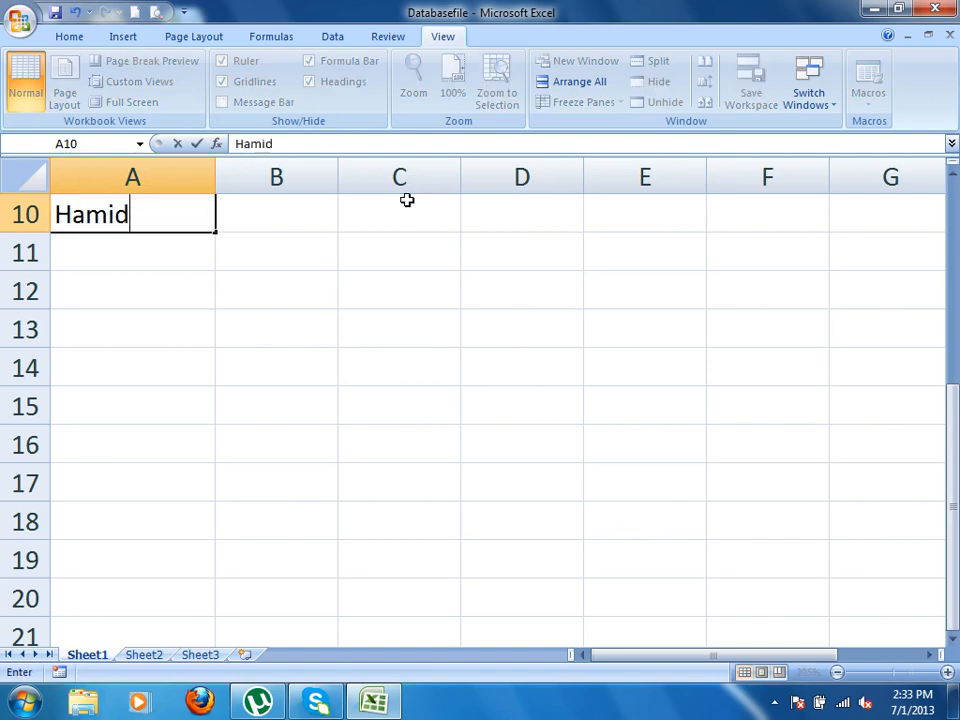
pyautogui.press('Tab')
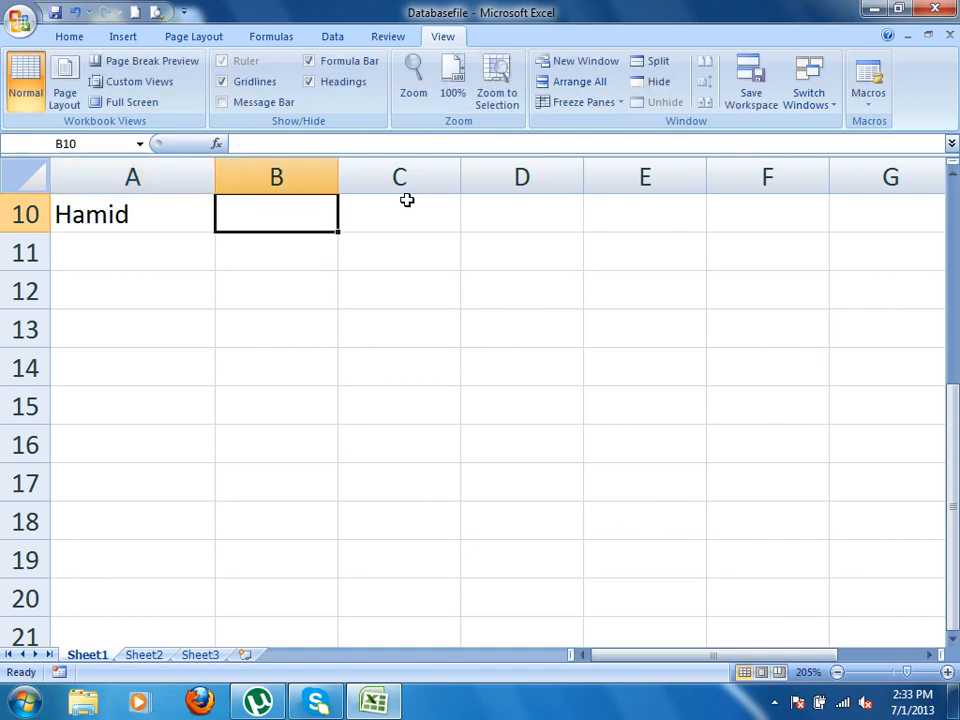
# - Freeze the top row of Sheet1 and scroll through the rows to test it
pyautogui.scroll(3, 480, 204)
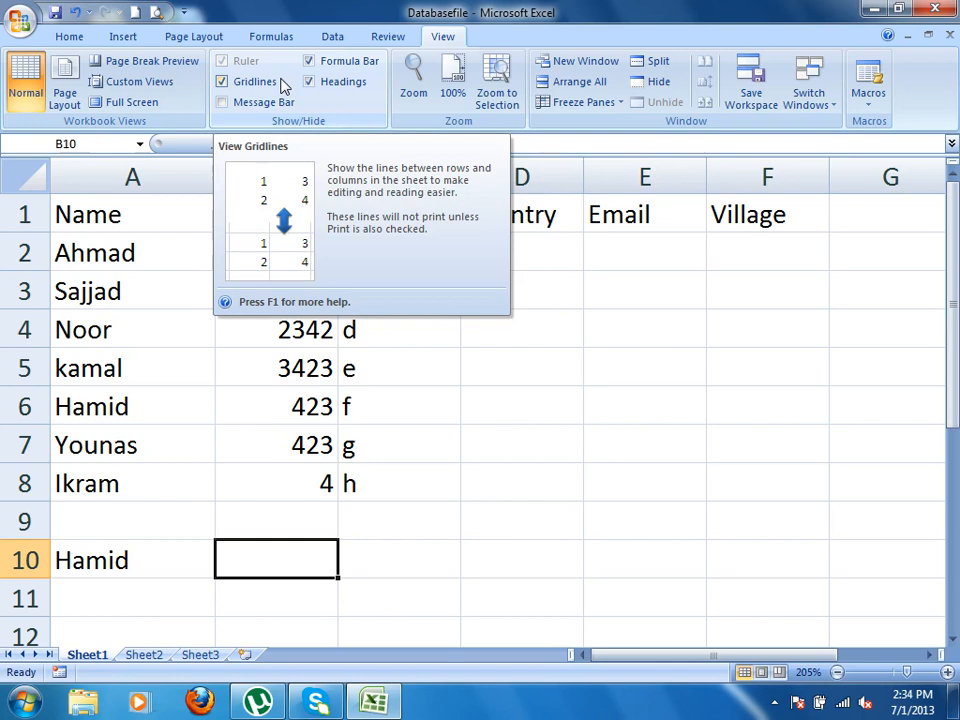
pyautogui.click(440, 287)
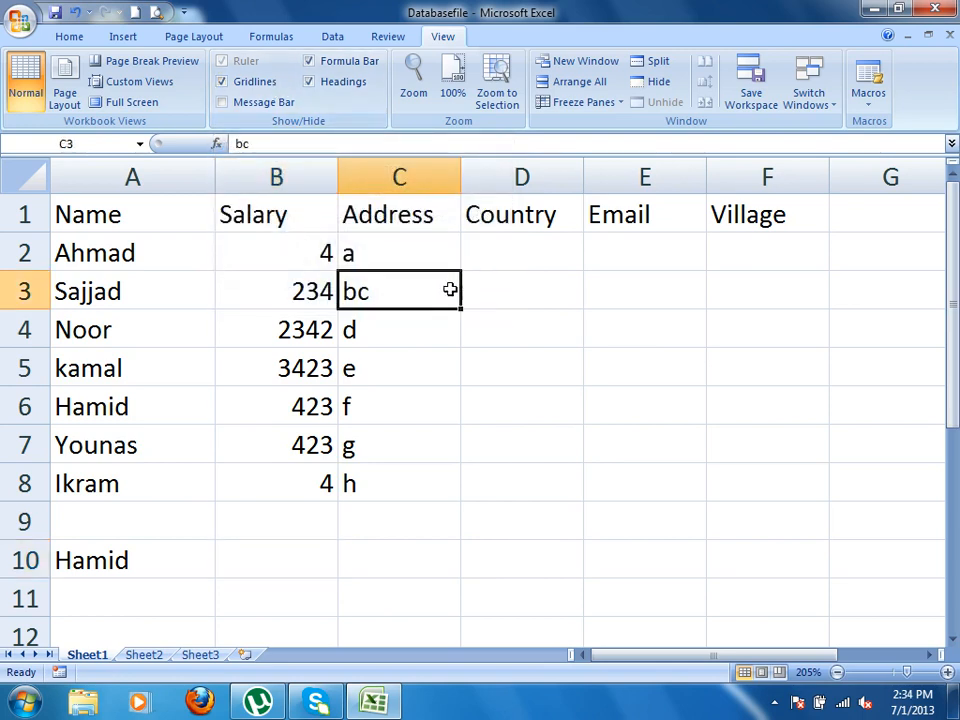
pyautogui.click(583, 102)
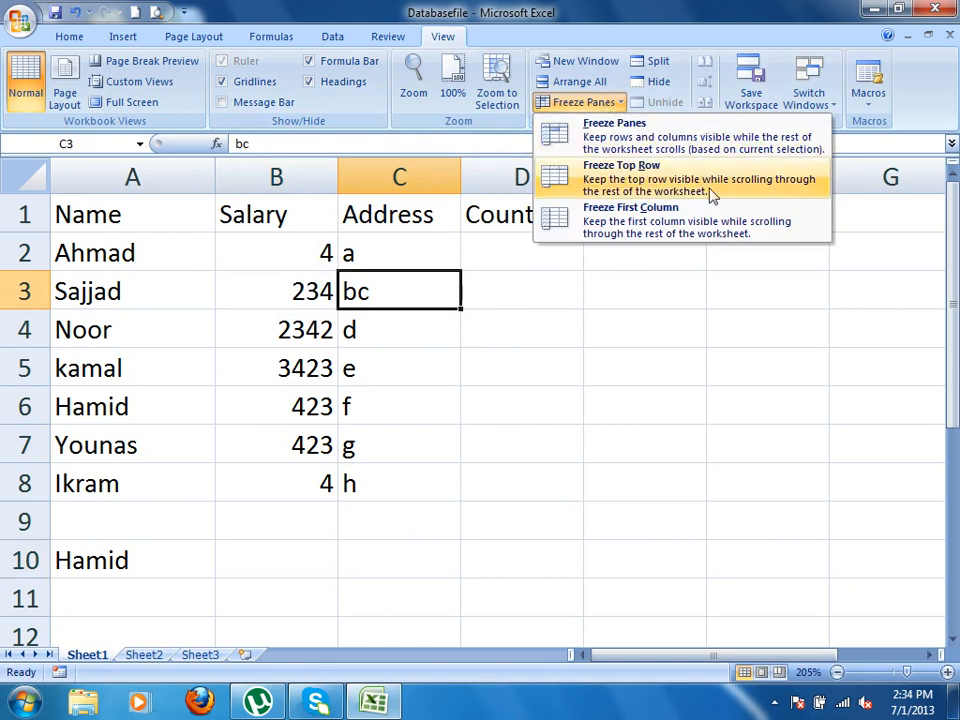
pyautogui.click(627, 179)
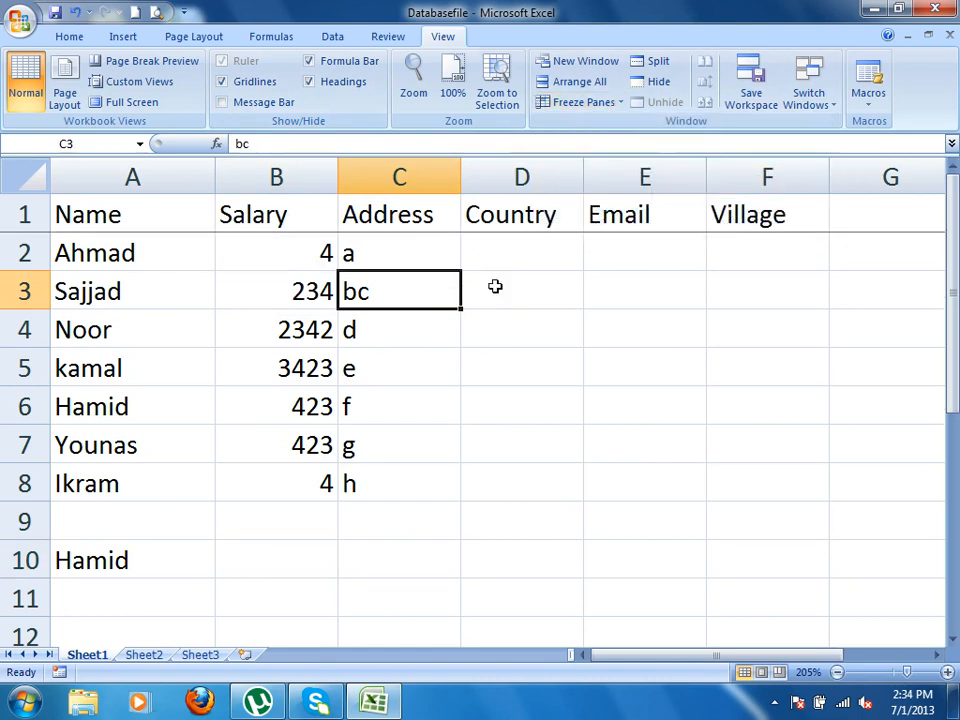
pyautogui.scroll(-1, 463, 285)
pyautogui.scroll(-3, 463, 285)
pyautogui.scroll(4, 461, 290)
pyautogui.scroll(-2, 458, 280)
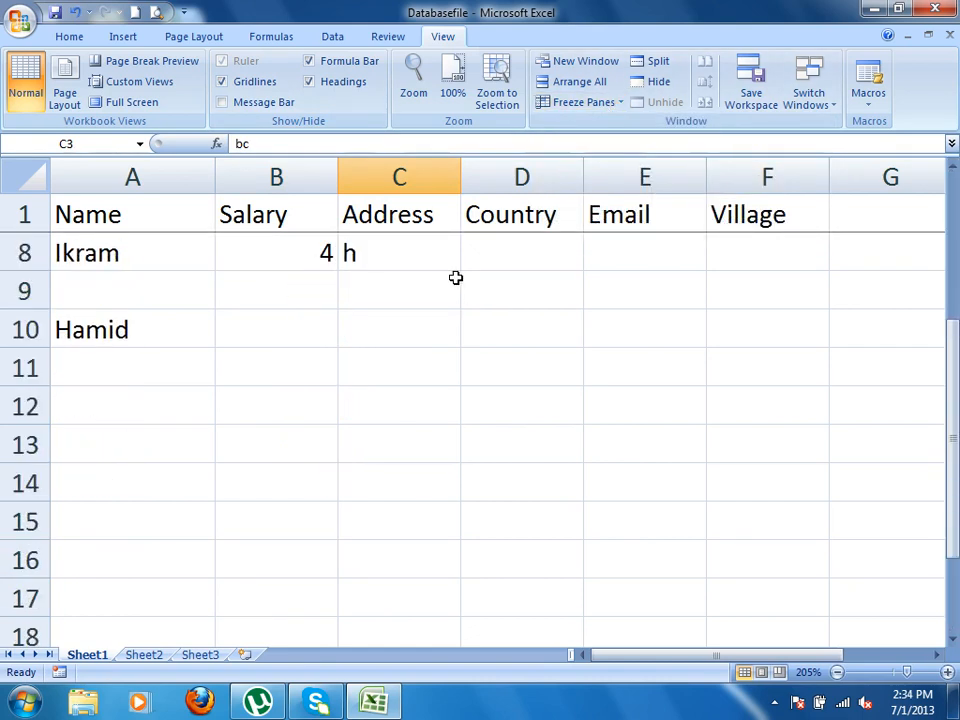
# - Complete the row 10 record with salary 4234, address Jalalalabad and country Afghansitan
pyautogui.click(254, 327)
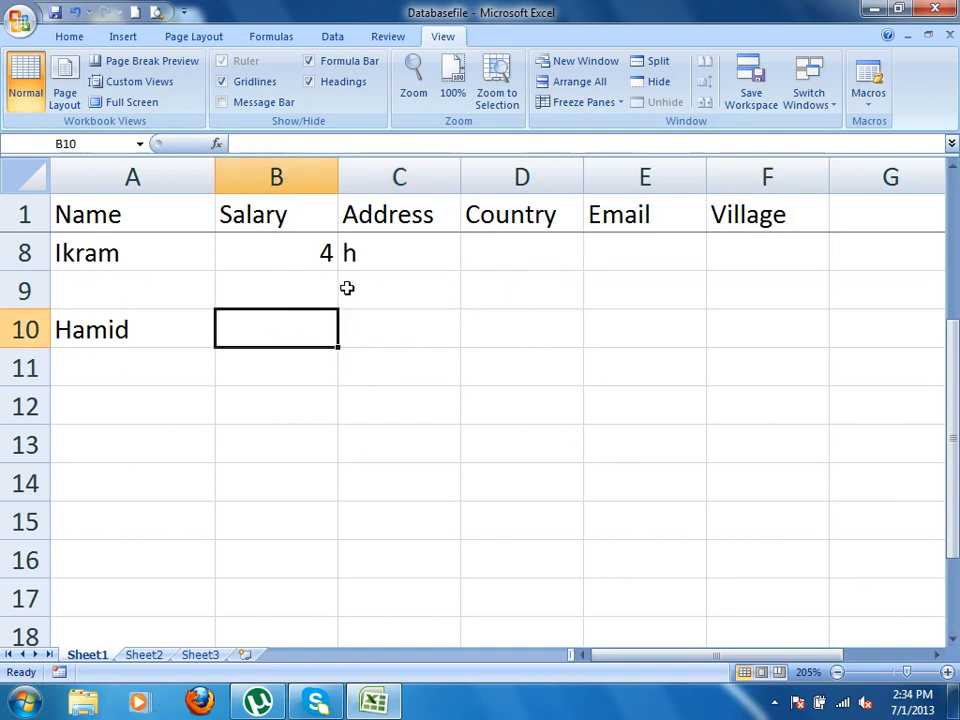
pyautogui.scroll(-1, 346, 288)
pyautogui.scroll(1, 345, 281)
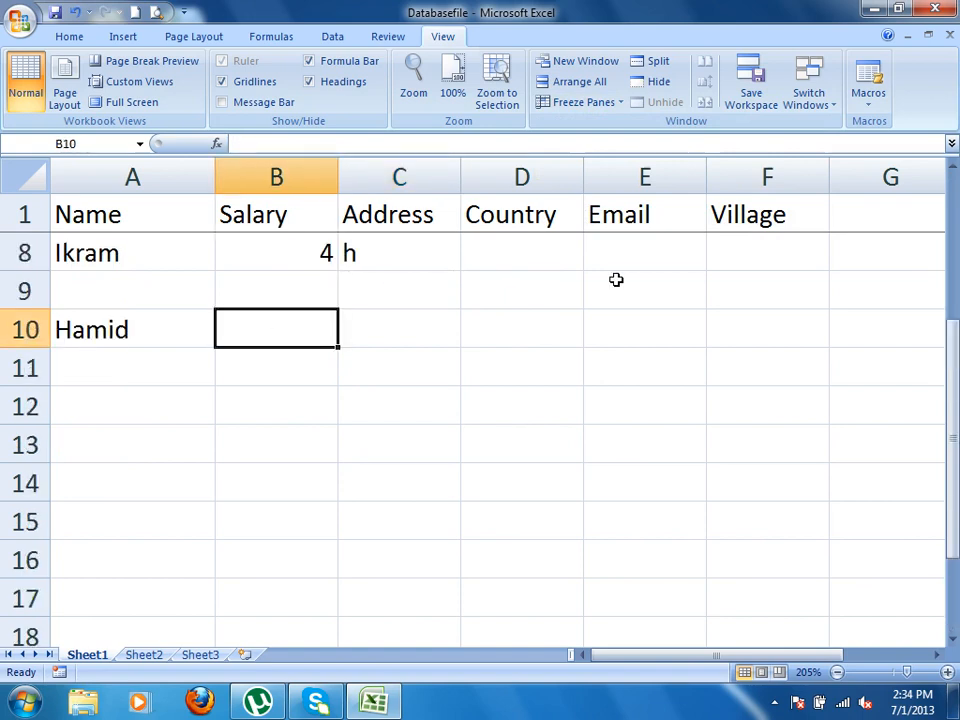
pyautogui.write('4234')
pyautogui.press('Tab')
pyautogui.write('Jalalal')
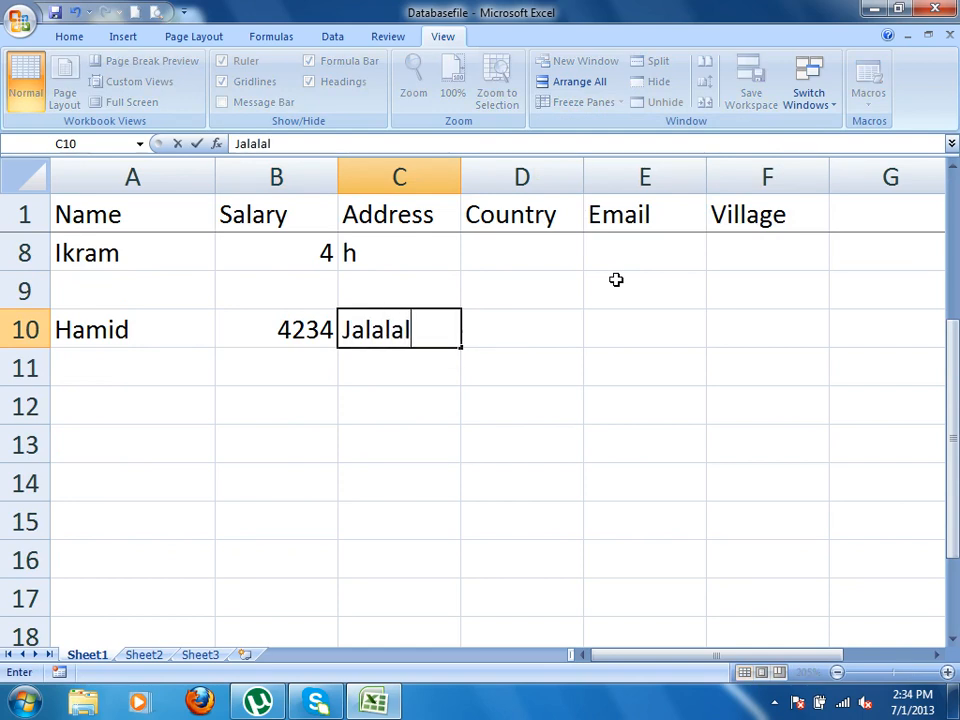
pyautogui.write('abad')
pyautogui.press('Tab')
pyautogui.write('Afghansitan')
pyautogui.press('Return')
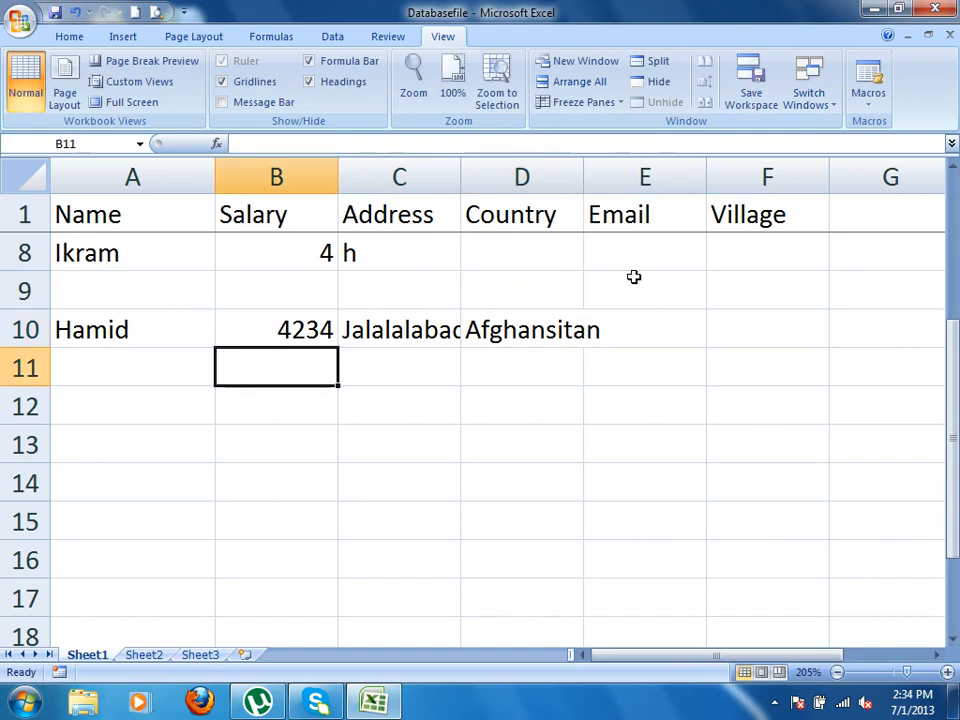
# - Unfreeze the panes on Sheet1 and scroll through the rows to compare how the header row behaves
pyautogui.scroll(-2, 560, 310)
pyautogui.scroll(1, 530, 327)
pyautogui.scroll(3, 520, 322)
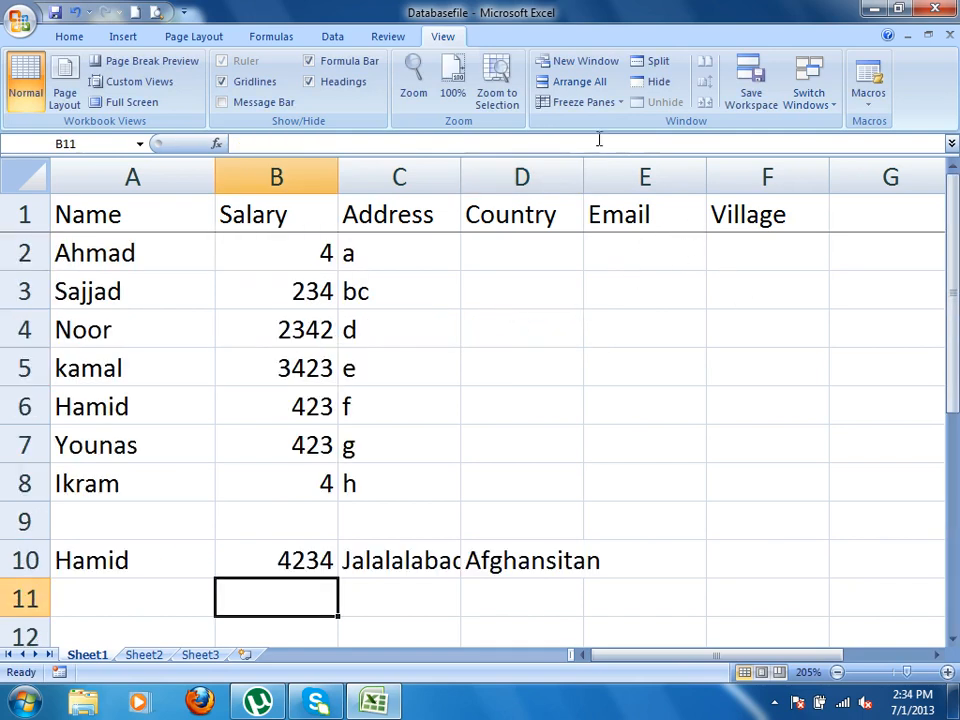
pyautogui.click(584, 102)
pyautogui.click(614, 135)
pyautogui.scroll(-5, 495, 229)
pyautogui.scroll(5, 467, 189)
pyautogui.scroll(-7, 465, 187)
pyautogui.scroll(7, 465, 187)
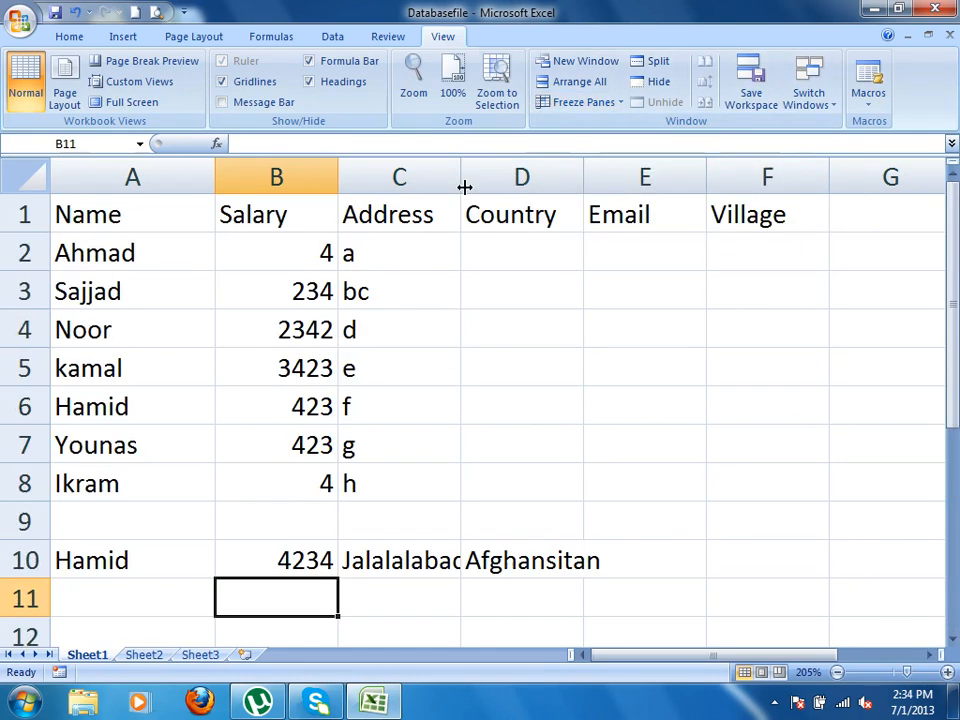
pyautogui.scroll(-5, 464, 186)
pyautogui.scroll(4, 463, 185)
pyautogui.scroll(1, 463, 183)
pyautogui.click(580, 102)
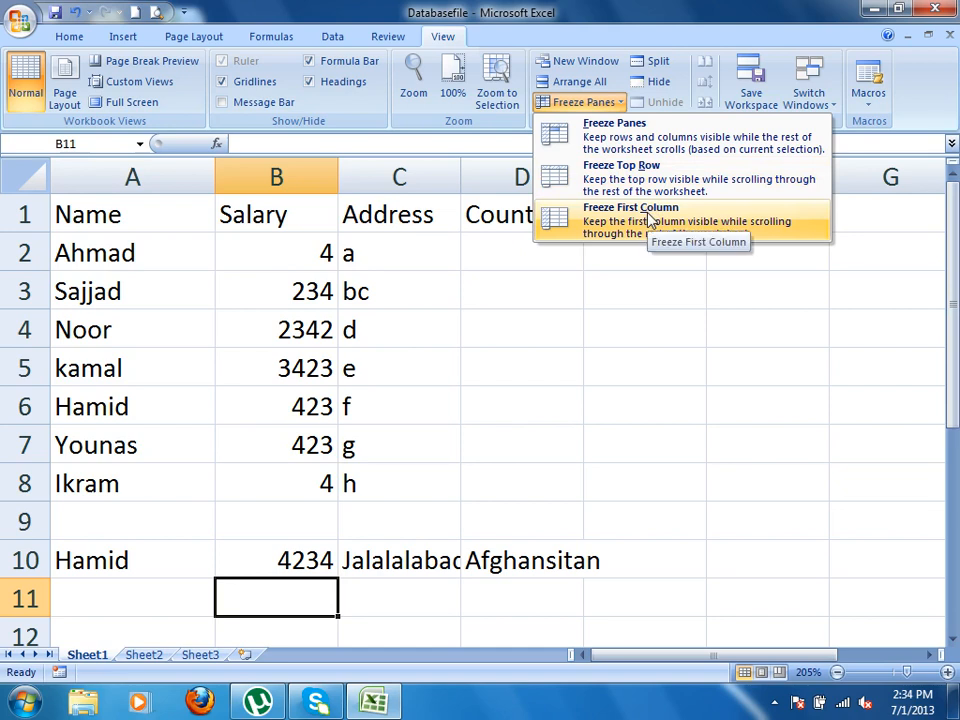
pyautogui.click(475, 371)
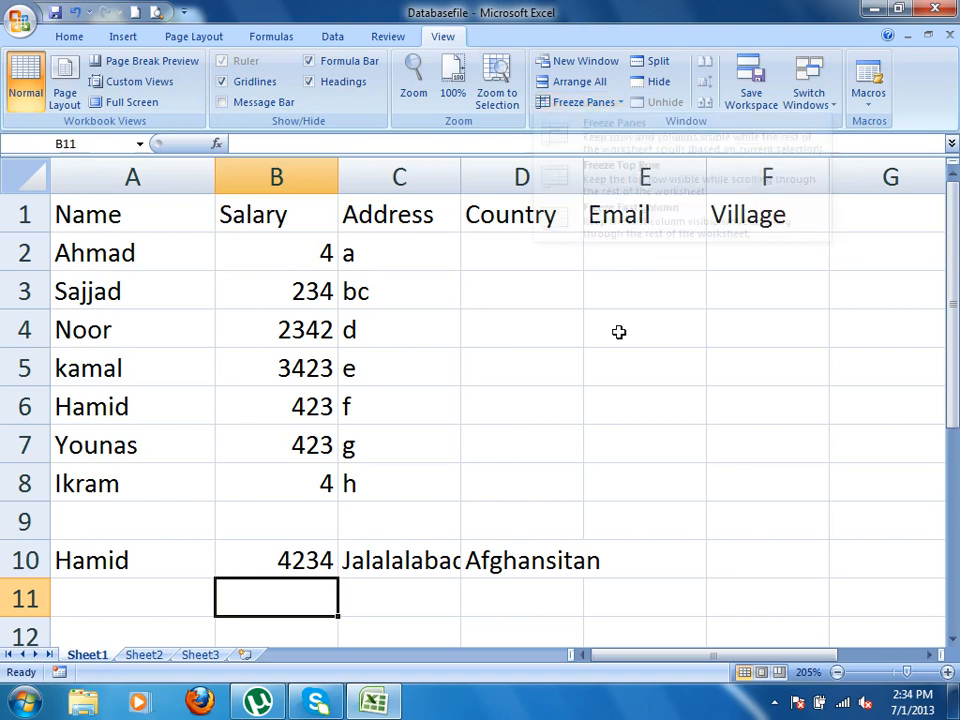
# - On Sheet2, enter the labels ID, Name, Address, phone, Country and Email down cells A1 to A6
pyautogui.click(142, 656)
pyautogui.scroll(3, 210, 437)
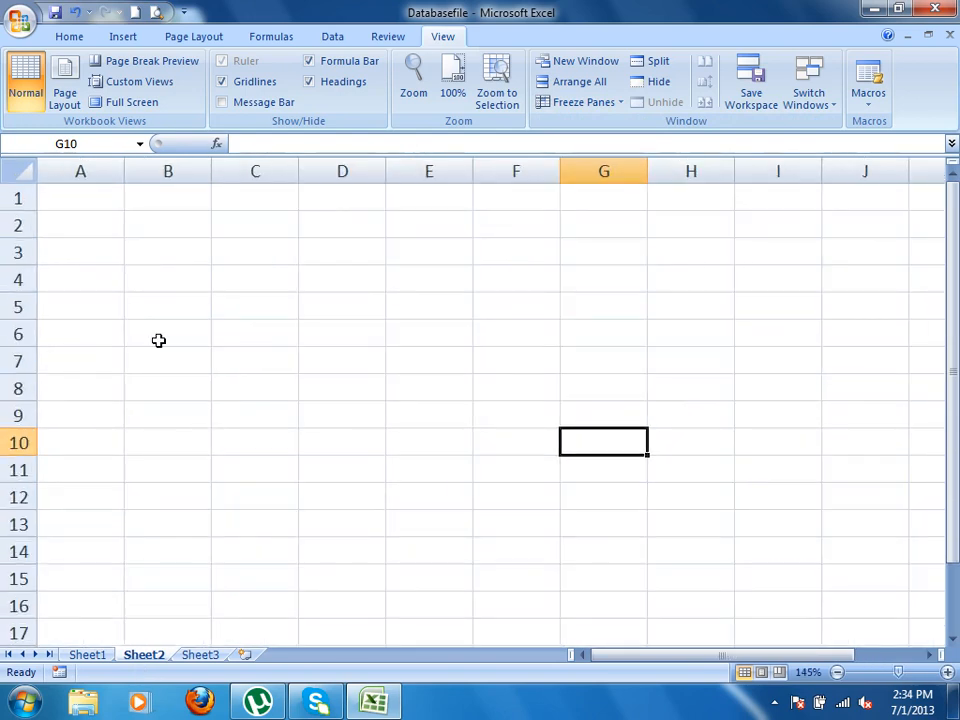
pyautogui.click(97, 210)
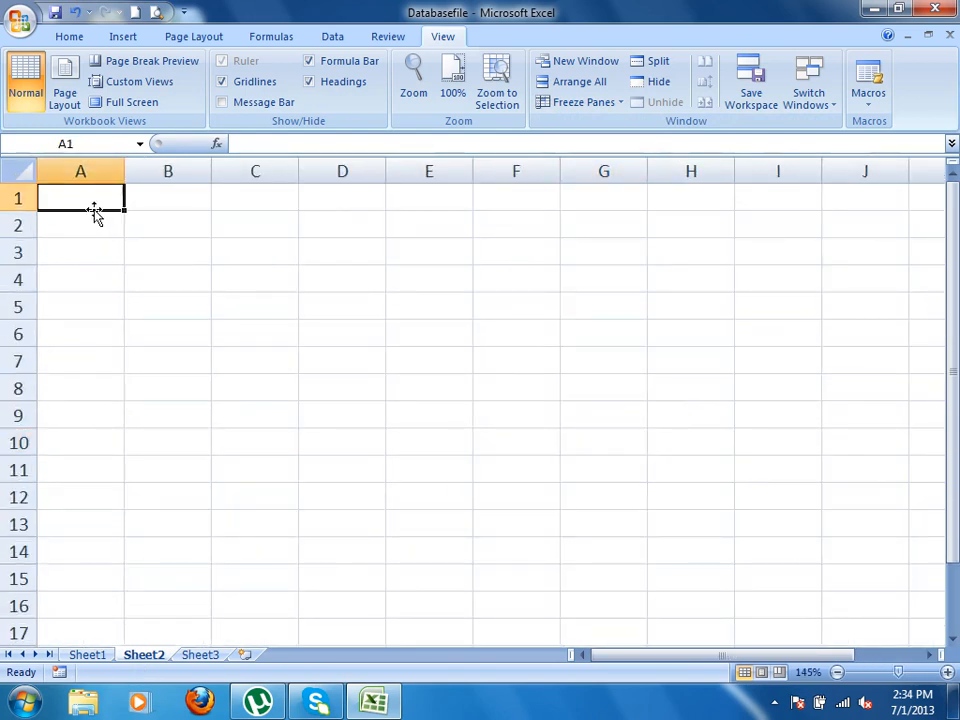
pyautogui.write('ID')
pyautogui.press('Return')
pyautogui.write('Name')
pyautogui.press('Return')
pyautogui.write('Addres')
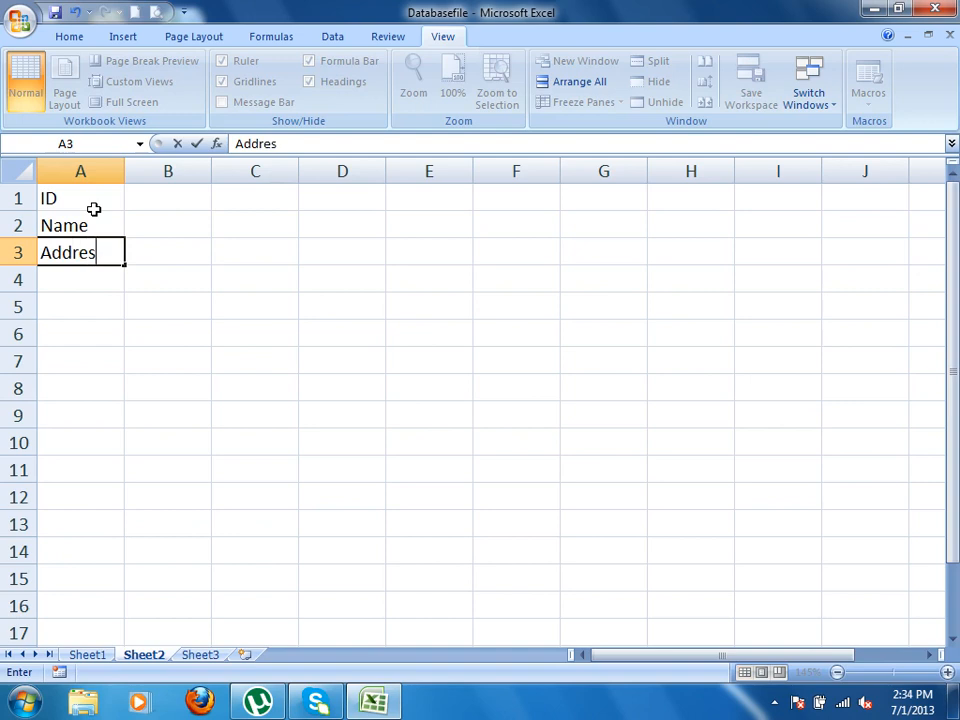
pyautogui.write('s')
pyautogui.press('Return')
pyautogui.write('phone')
pyautogui.press('Return')
pyautogui.write('Count')
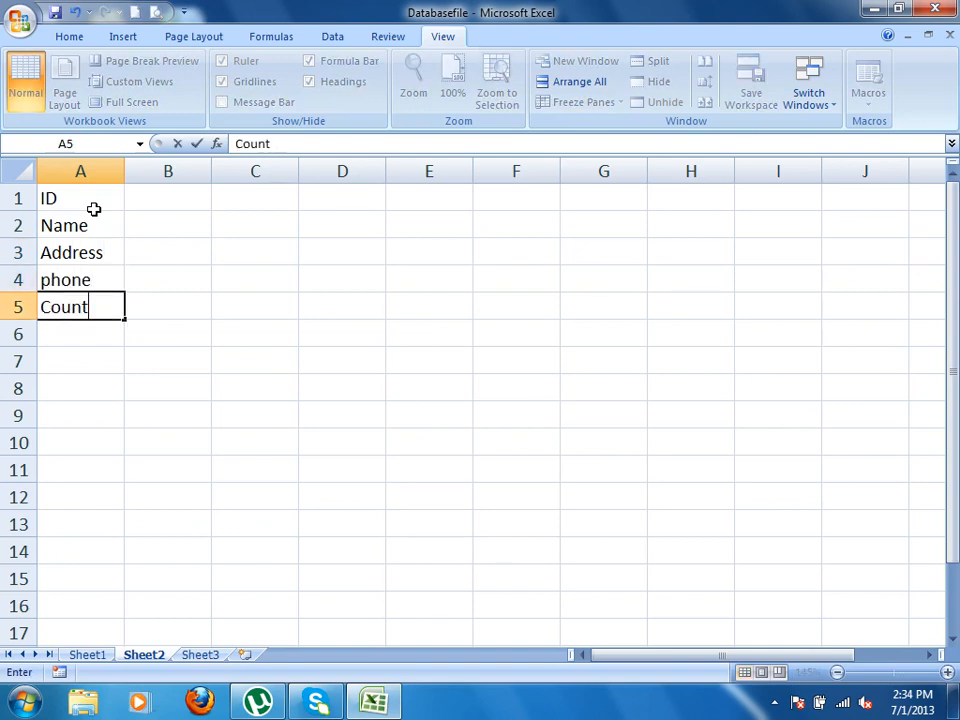
pyautogui.write('ry')
pyautogui.press('Return')
pyautogui.write('Email')
pyautogui.press('Return')
pyautogui.write('Com')
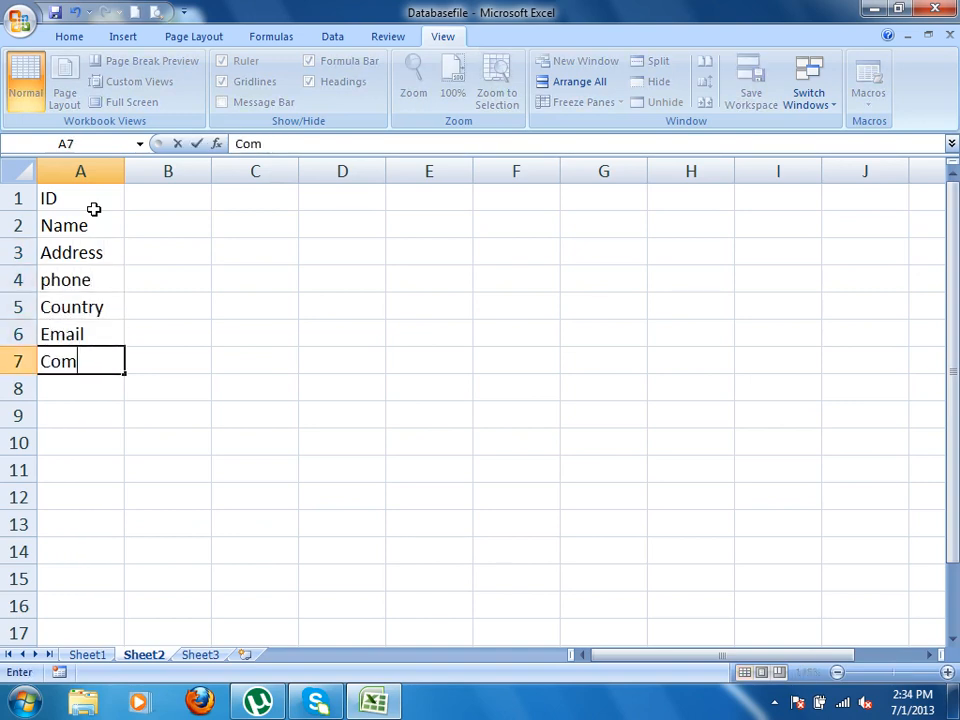
pyautogui.press('Escape')
# - Freeze the first column of Sheet2 and move the selection to cell B5
pyautogui.moveTo(175, 207); pyautogui.dragTo(754, 212)
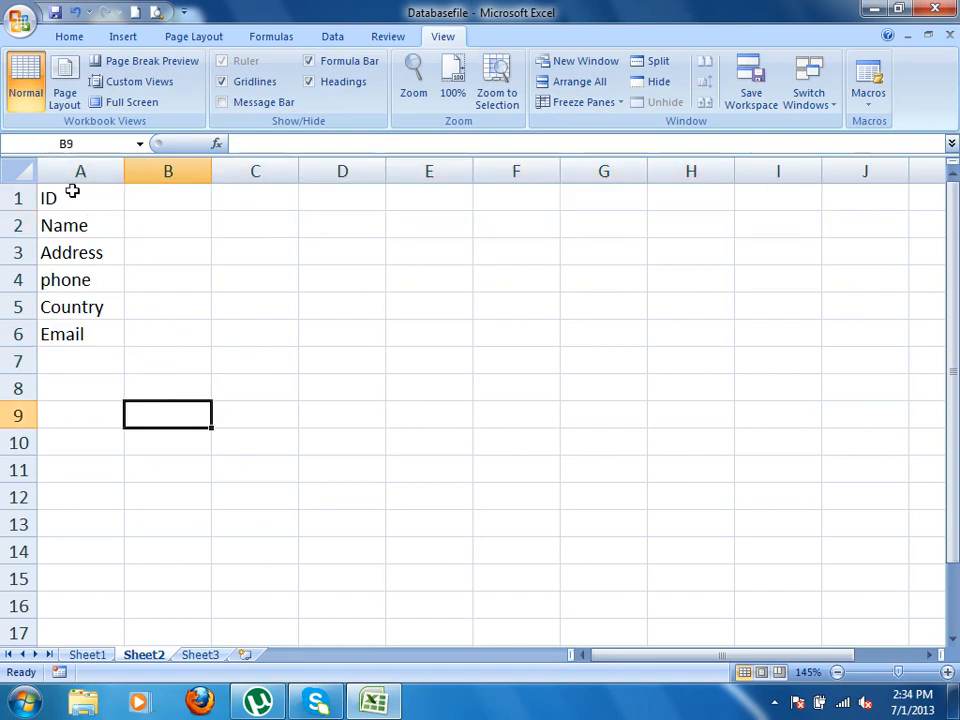
pyautogui.click(585, 103)
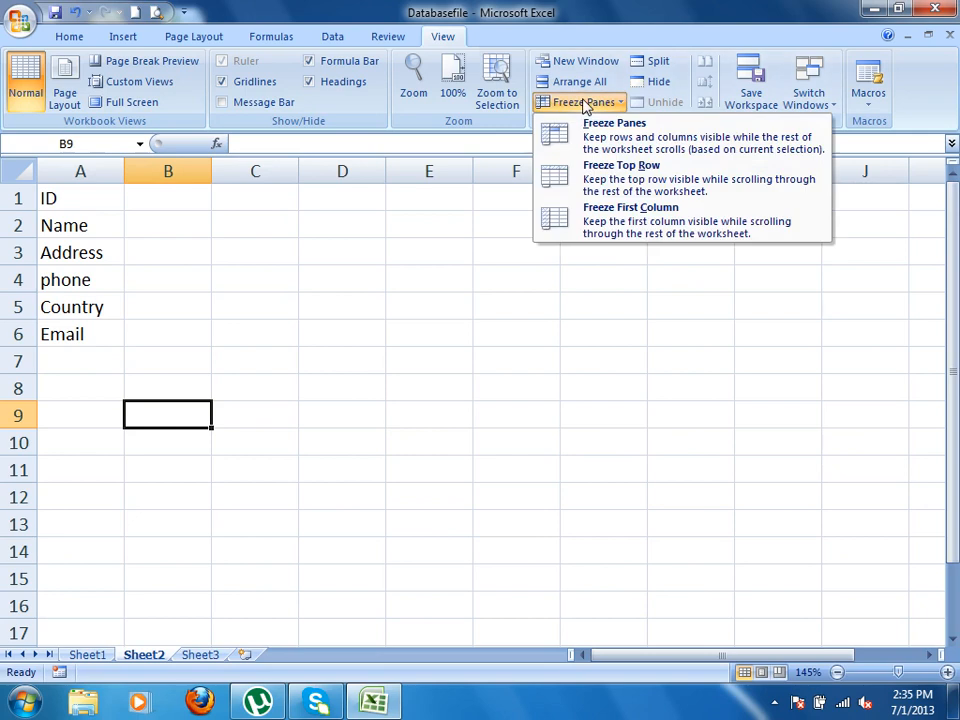
pyautogui.click(622, 217)
pyautogui.press('Up')
pyautogui.press('Up')
pyautogui.press('Up')
pyautogui.press('Up')
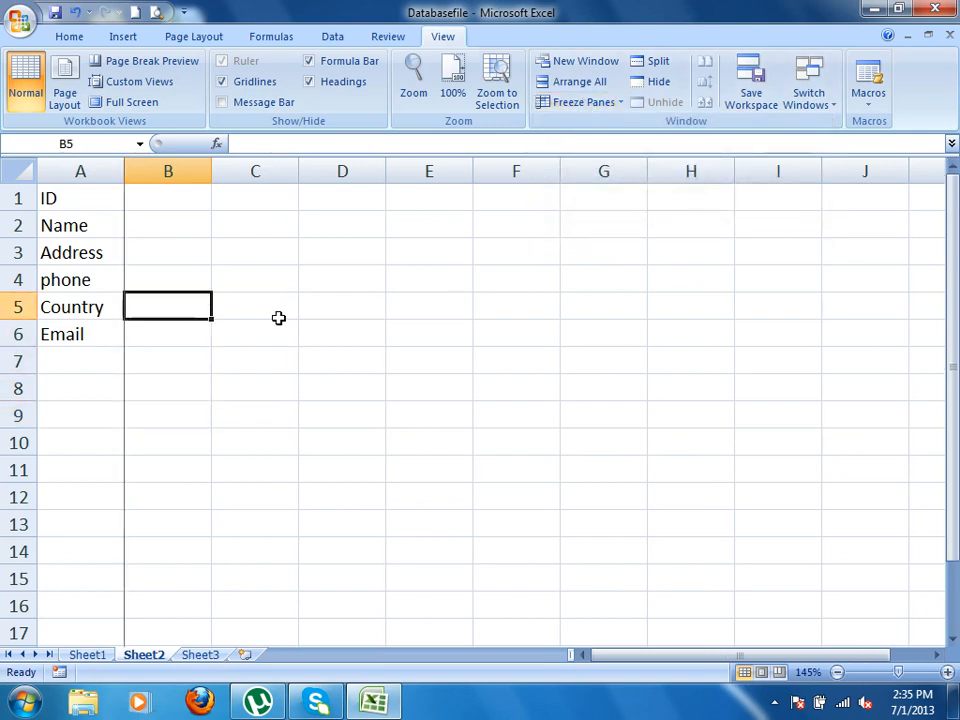
# - Replace the labels in cells A1 to A6 of Sheet2 with Jan, February, march, April, May and June
pyautogui.press('Up')
pyautogui.press('Up')
pyautogui.press('Up')
pyautogui.press('Up')
pyautogui.press('Left')
pyautogui.write('Jan')
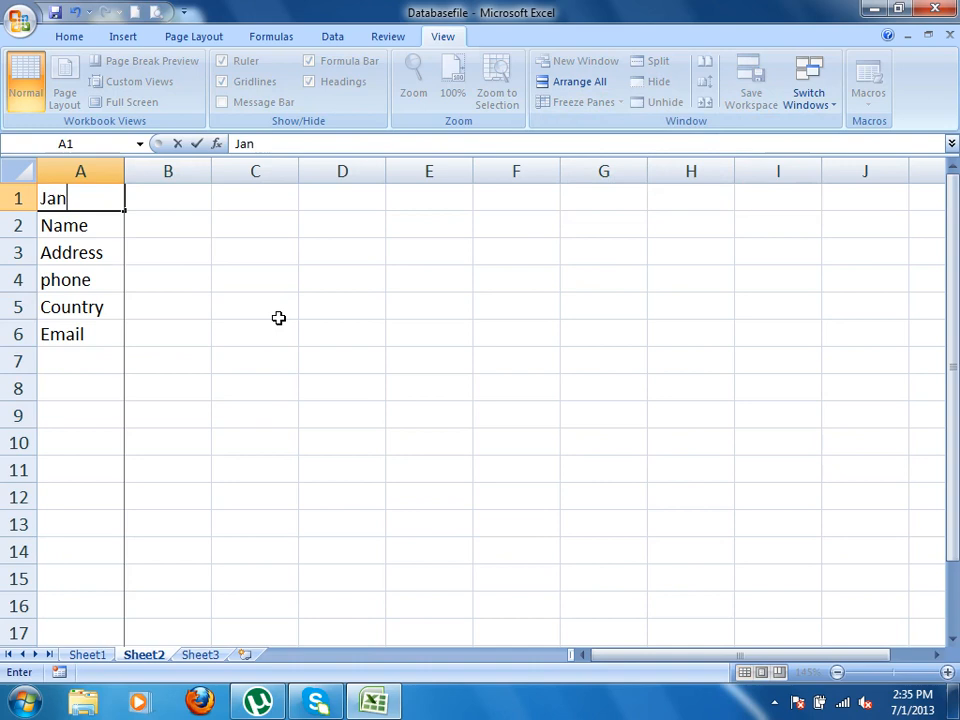
pyautogui.press('Return')
pyautogui.write('Fe')
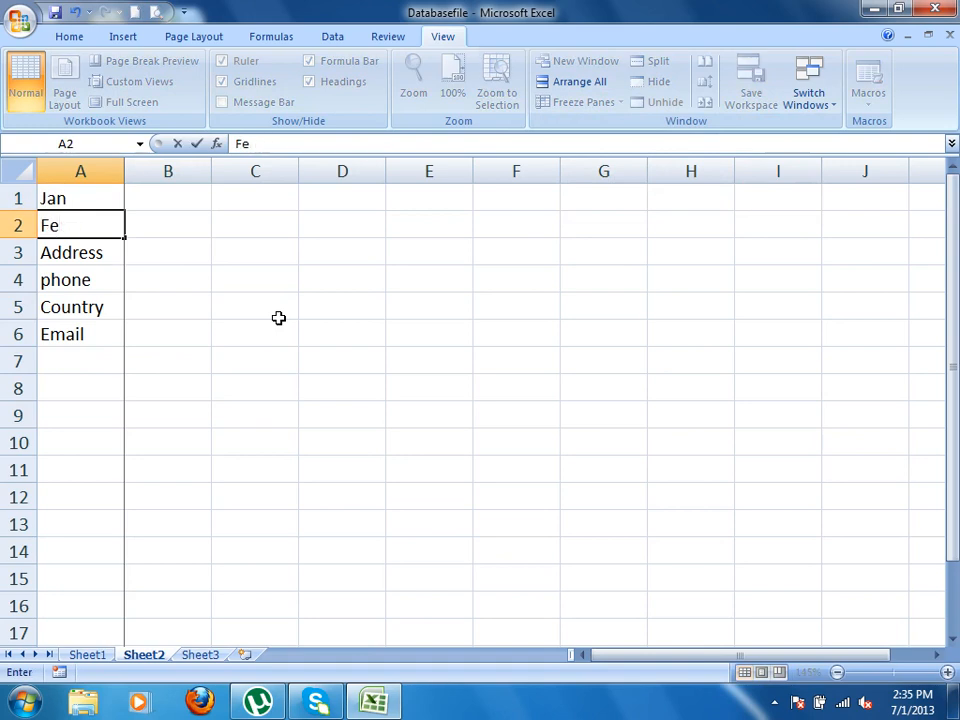
pyautogui.write('nrbruary')
pyautogui.press('Return')
pyautogui.write('march')
pyautogui.press('Return')
pyautogui.write('April')
pyautogui.press('Return')
pyautogui.write('May')
pyautogui.press('Return')
pyautogui.write('Agusu')
pyautogui.press('BackSpace')
pyautogui.press('BackSpace')
pyautogui.press('BackSpace')
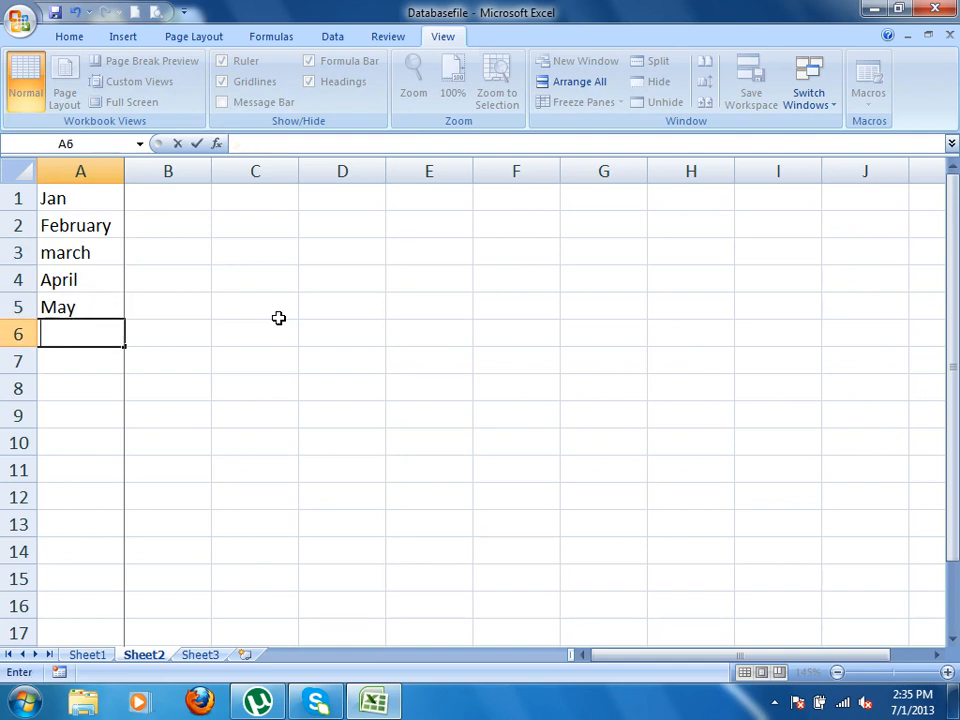
pyautogui.write('June')
pyautogui.press('Return')
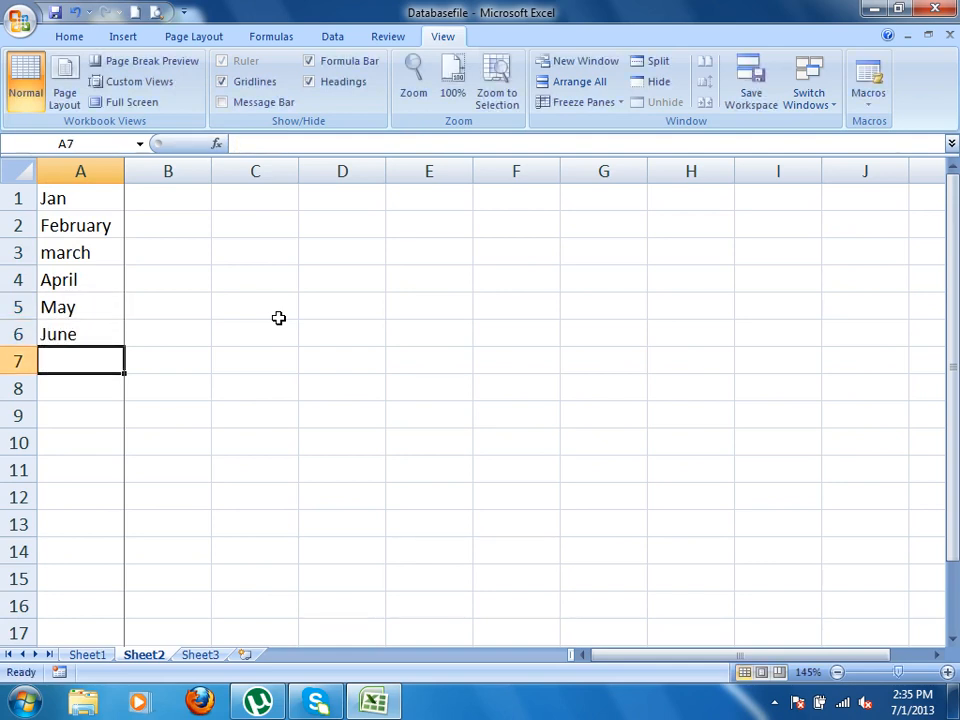
# - Move the selection along row 1 from B1 out to column O and back to A1 to examine the frozen first column
pyautogui.click(150, 201)
pyautogui.press('Right')
pyautogui.press('Right')
pyautogui.press('Right')
pyautogui.press('Right')
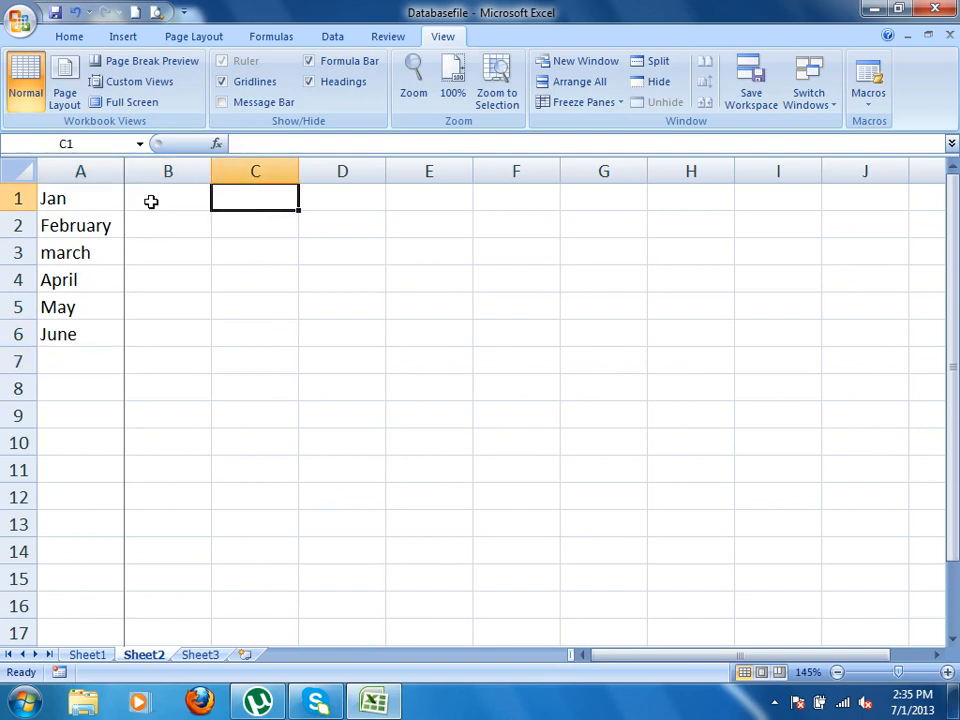
pyautogui.press('Right')
pyautogui.press('Right')
pyautogui.press('Right')
pyautogui.press('Right')
pyautogui.press('Right')
pyautogui.press('Right')
pyautogui.press('Right')
pyautogui.press('Right')
pyautogui.press('Right')
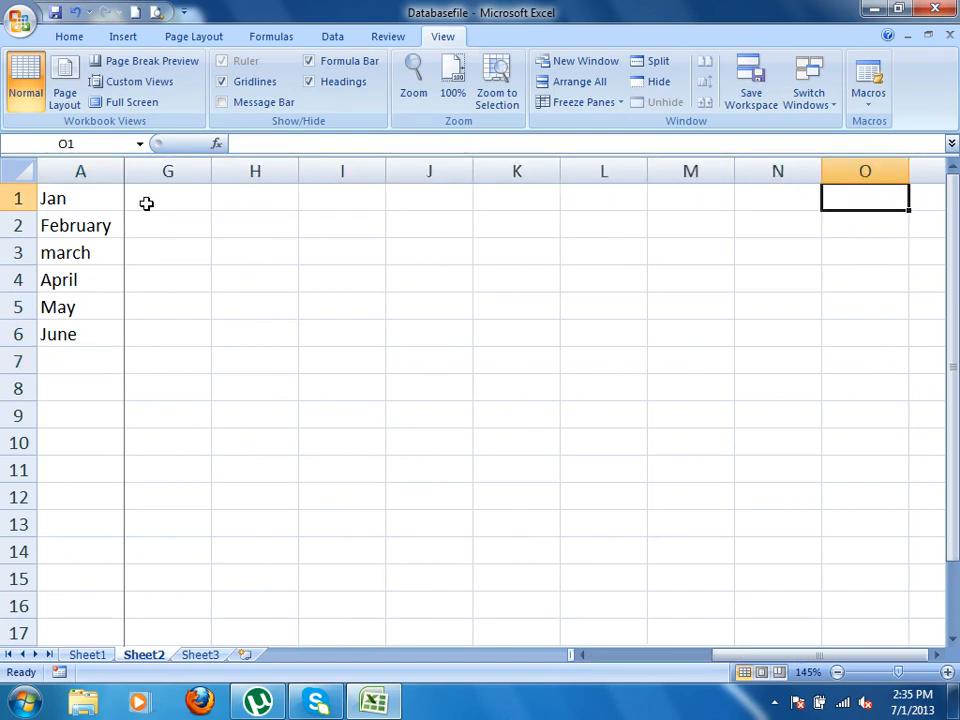
pyautogui.press('Left')
pyautogui.press('Left')
pyautogui.press('Left')
pyautogui.press('Left')
pyautogui.press('Left')
pyautogui.press('Left')
pyautogui.press('Left')
pyautogui.press('Left')
pyautogui.press('Left')
pyautogui.press('Left')
pyautogui.press('Left')
pyautogui.press('Left')
pyautogui.press('Left')
pyautogui.press('Left')
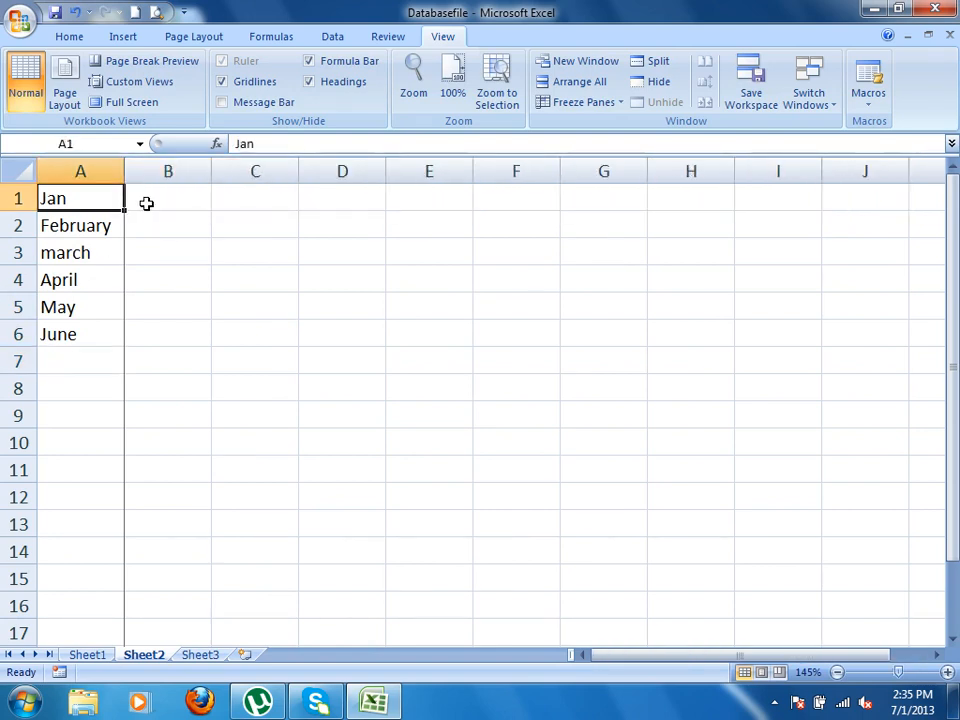
# - Unfreeze the panes on Sheet2 and switch back to Sheet1
pyautogui.click(583, 102)
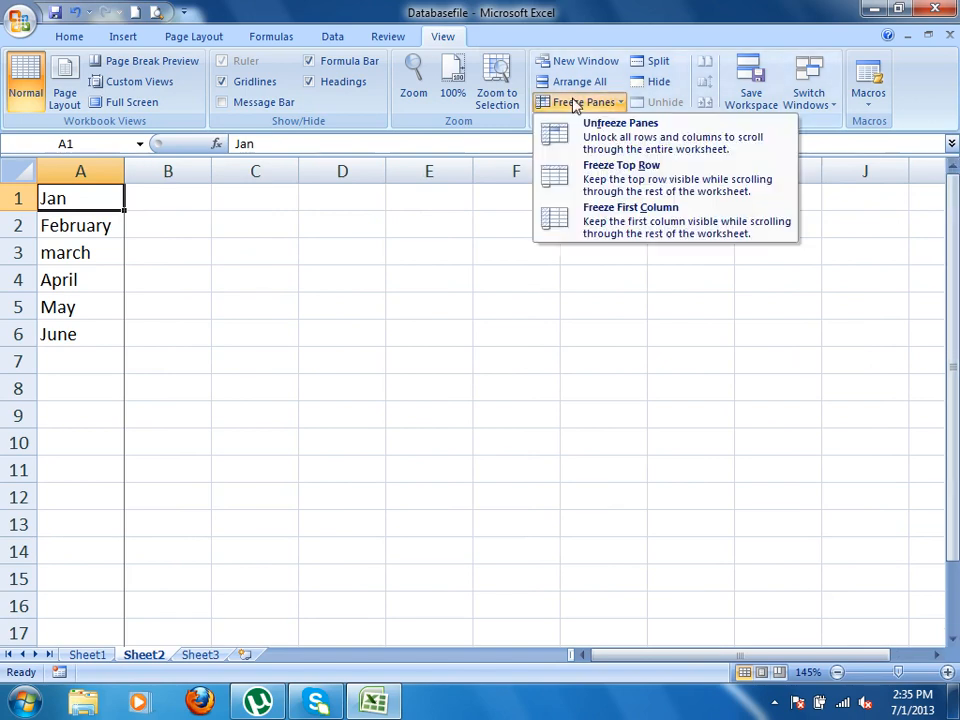
pyautogui.click(626, 135)
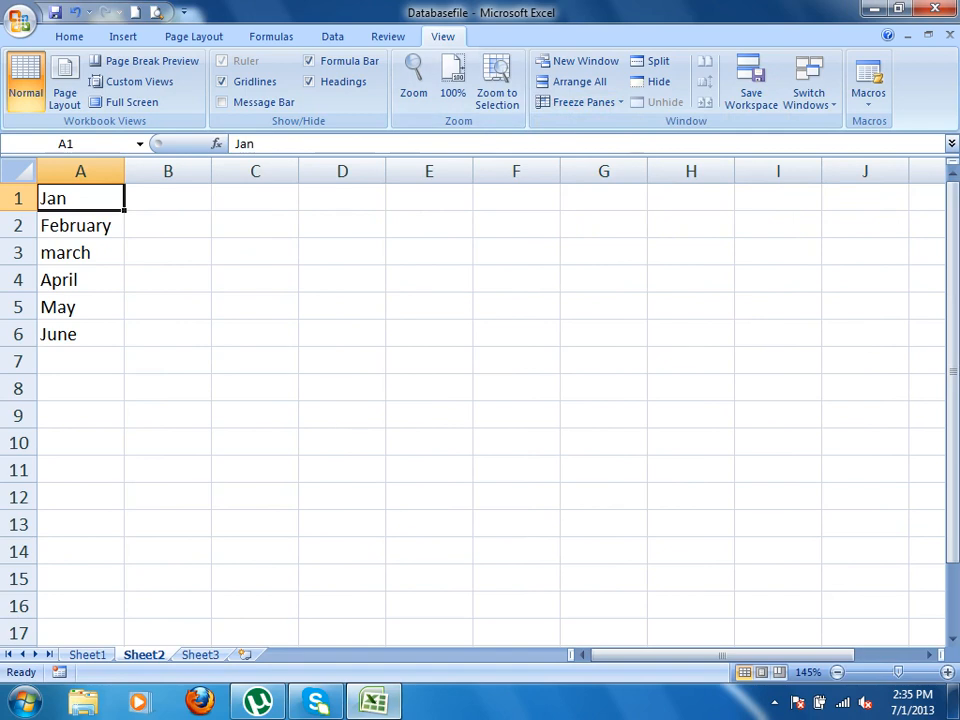
pyautogui.click(88, 654)
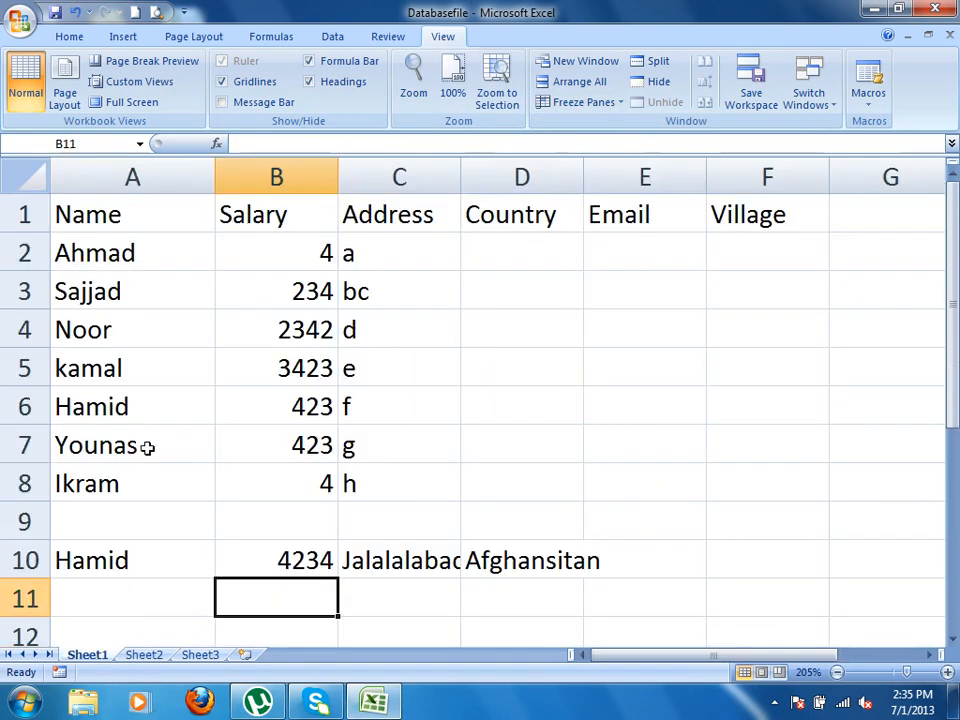
# - Insert two blank rows above the header row of the worksheet
pyautogui.click(24, 253)
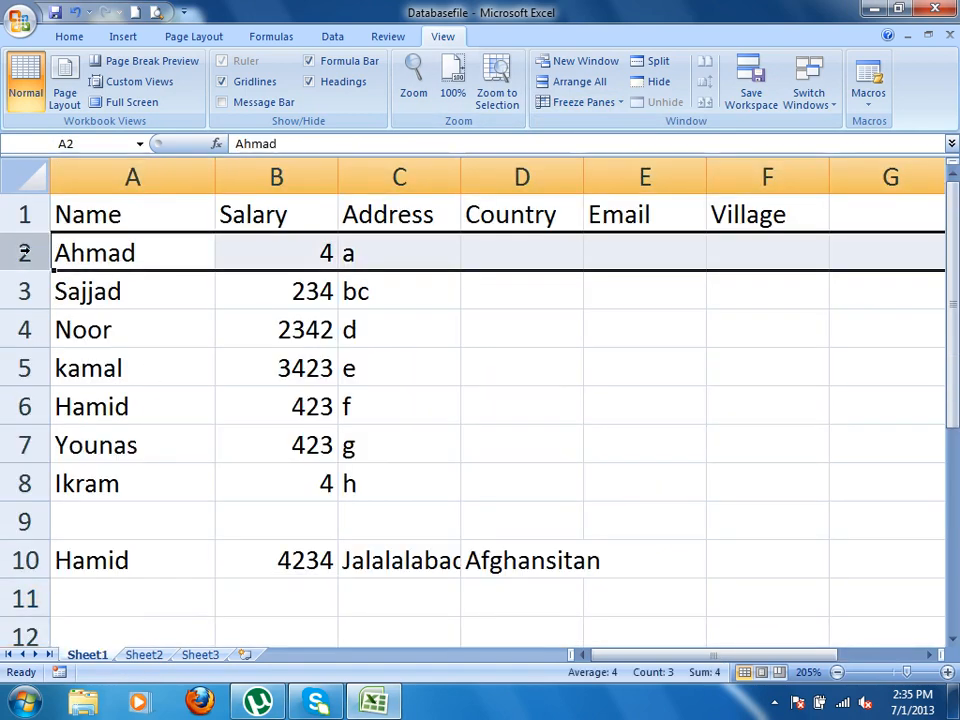
pyautogui.click(16, 213)
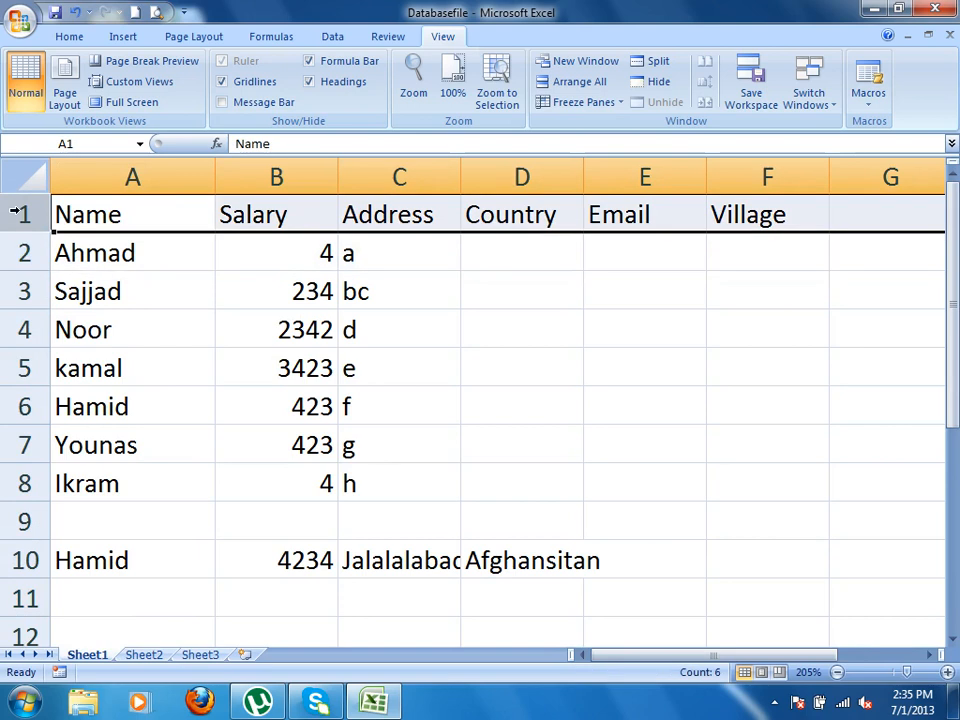
pyautogui.hotkey('ctrl', 'shift', '+')
pyautogui.hotkey('ctrl', 'shift', '+')
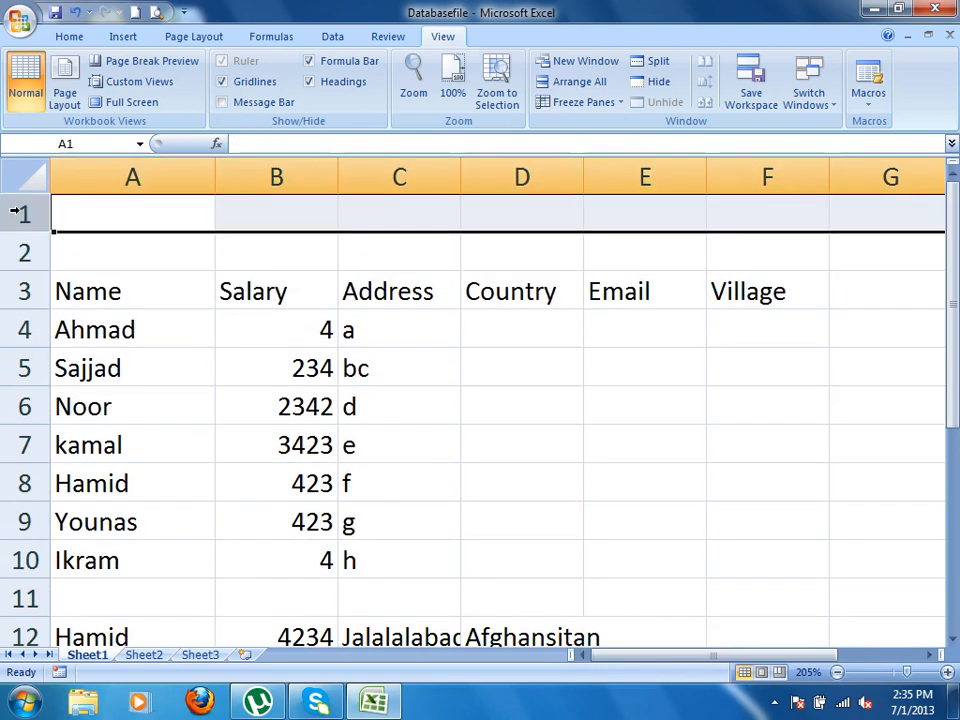
# - Merge and center cells B1:F1 and enter the title "Zia Institute of Information Technology"
pyautogui.moveTo(282, 213); pyautogui.dragTo(690, 211)
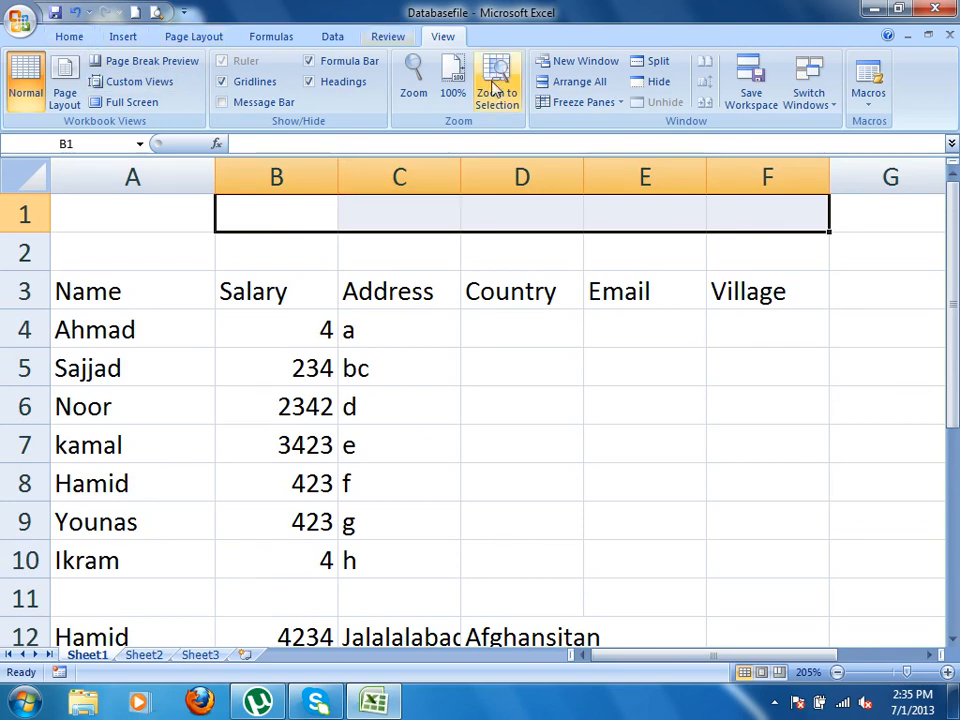
pyautogui.click(74, 37)
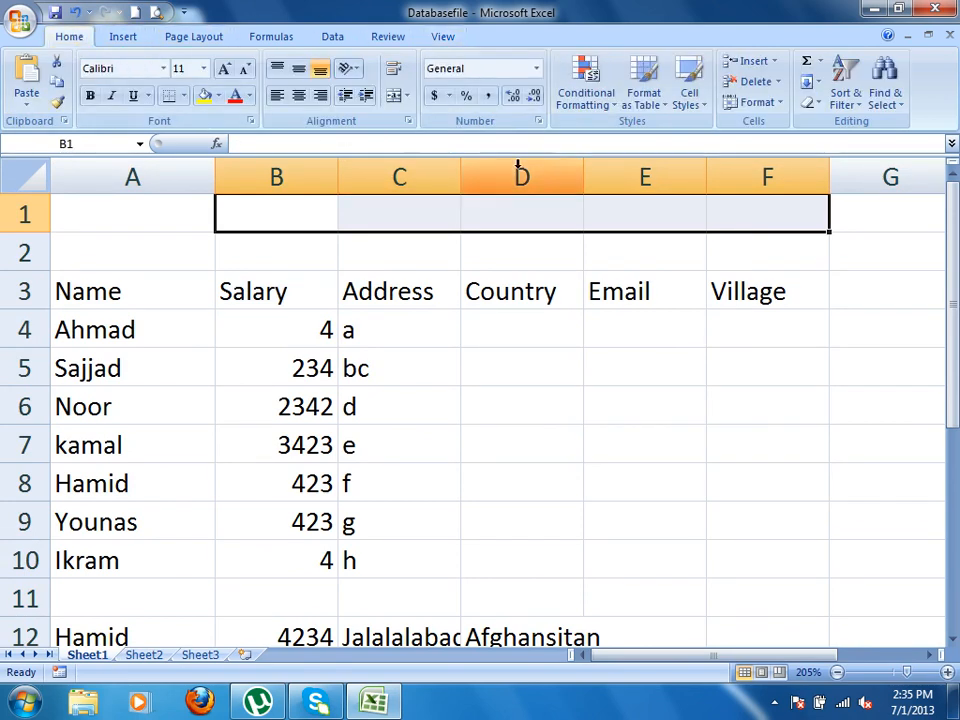
pyautogui.click(396, 100)
pyautogui.write('Z')
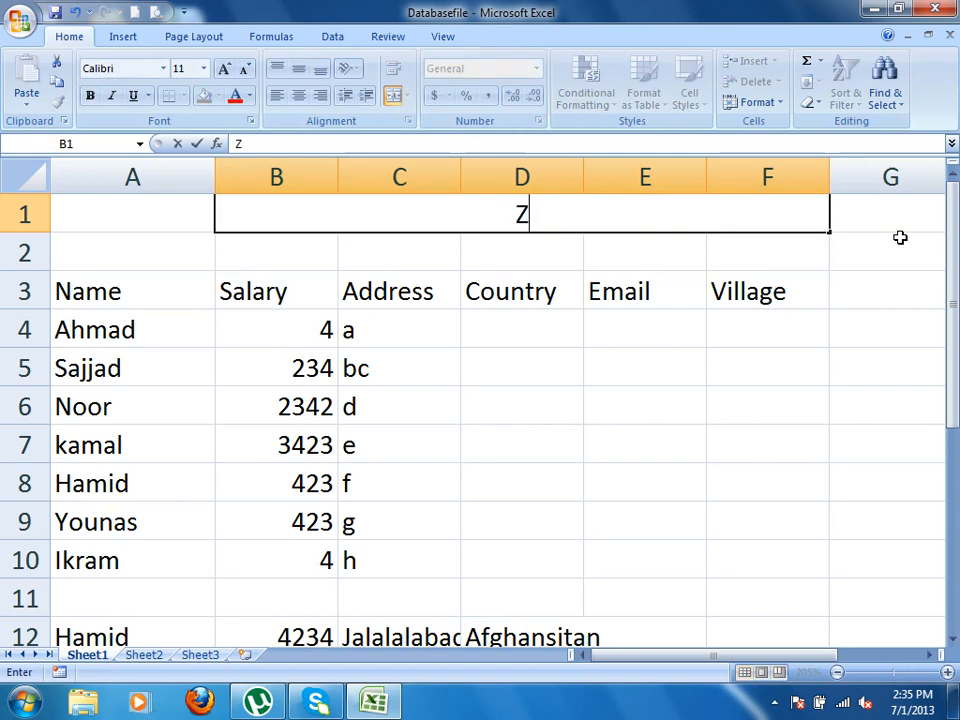
pyautogui.write('ia Instgitute')
pyautogui.press('BackSpace')
pyautogui.press('BackSpace')
pyautogui.press('BackSpace')
pyautogui.press('BackSpace')
pyautogui.press('BackSpace')
pyautogui.press('BackSpace')
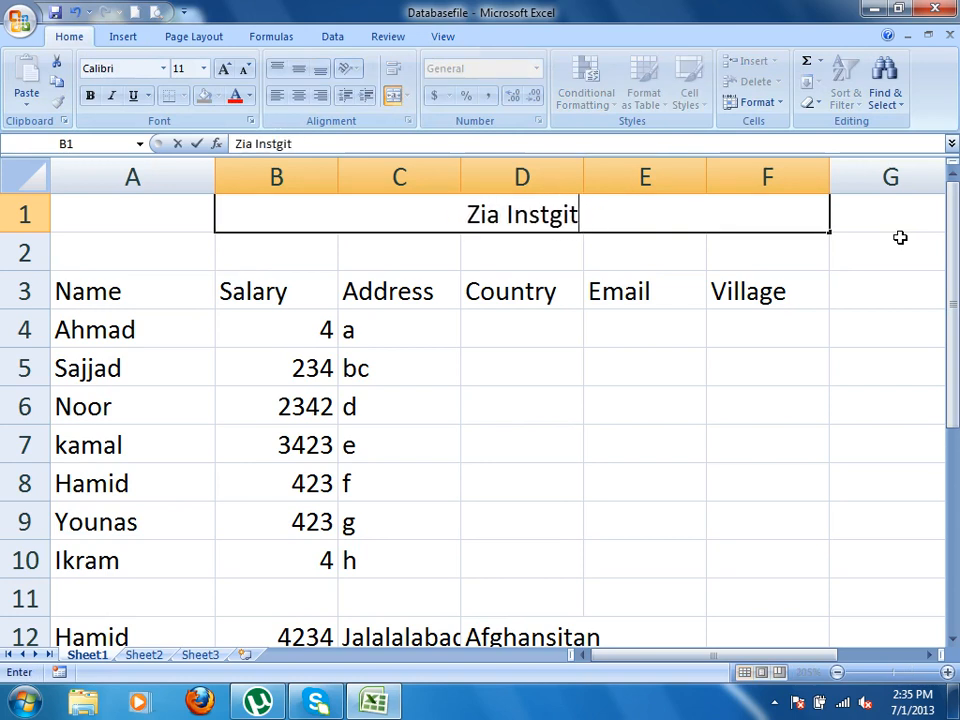
pyautogui.write('igute')
pyautogui.press('BackSpace')
pyautogui.press('BackSpace')
pyautogui.press('BackSpace')
pyautogui.press('BackSpace')
pyautogui.write('tute of In')
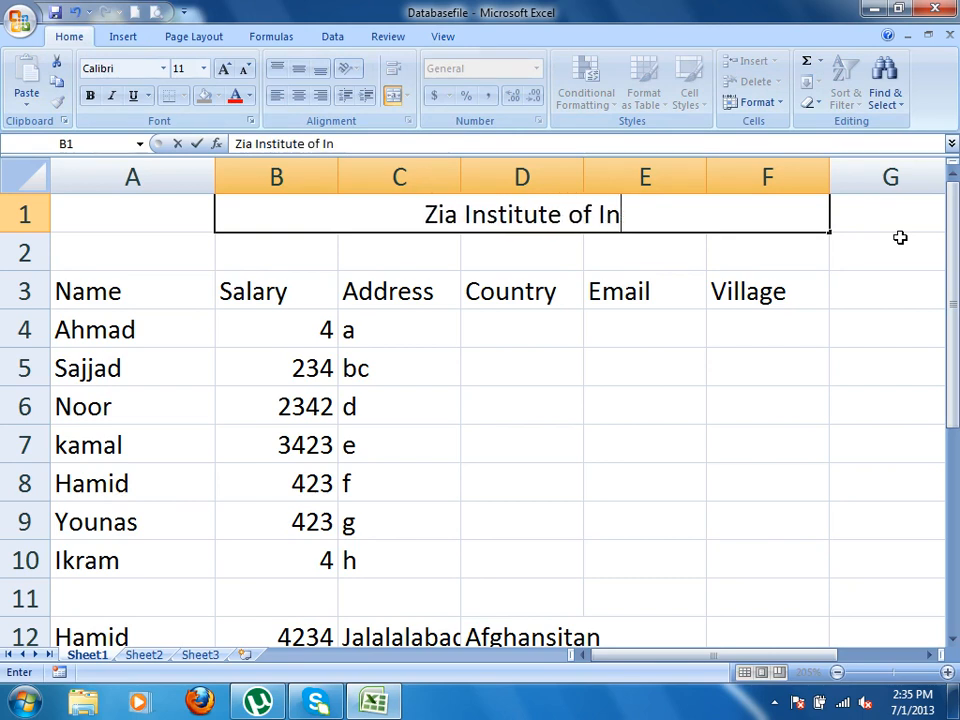
pyautogui.write('formation Technology')
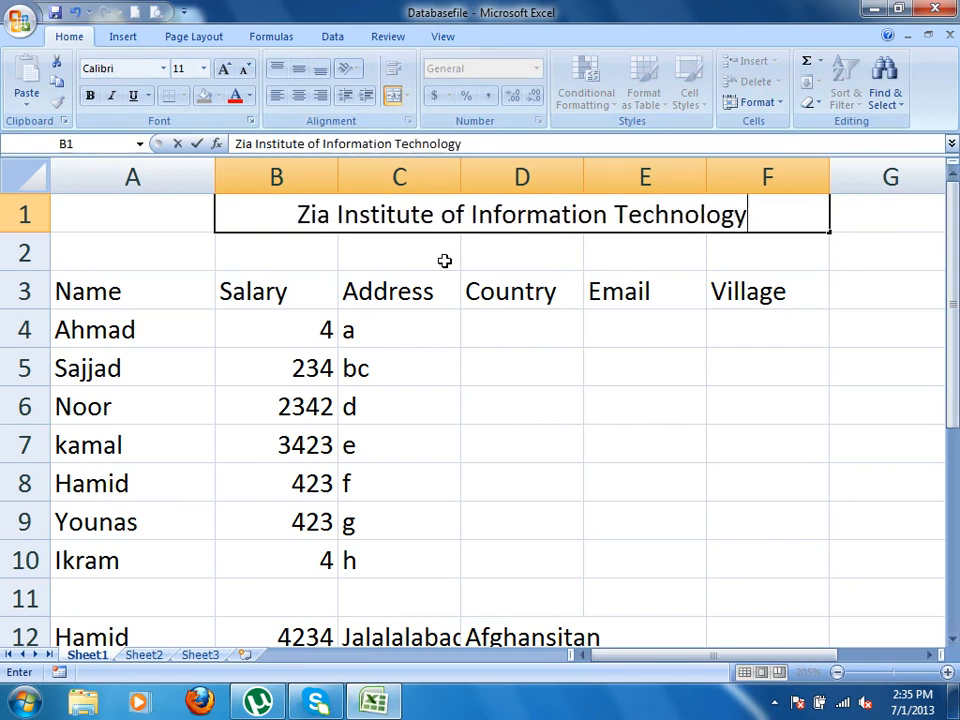
# - Merge and center cells C2:E2 and enter the subtitle "Jalalabad, Afghanistan."
pyautogui.moveTo(443, 258); pyautogui.dragTo(673, 264)
pyautogui.click(393, 95)
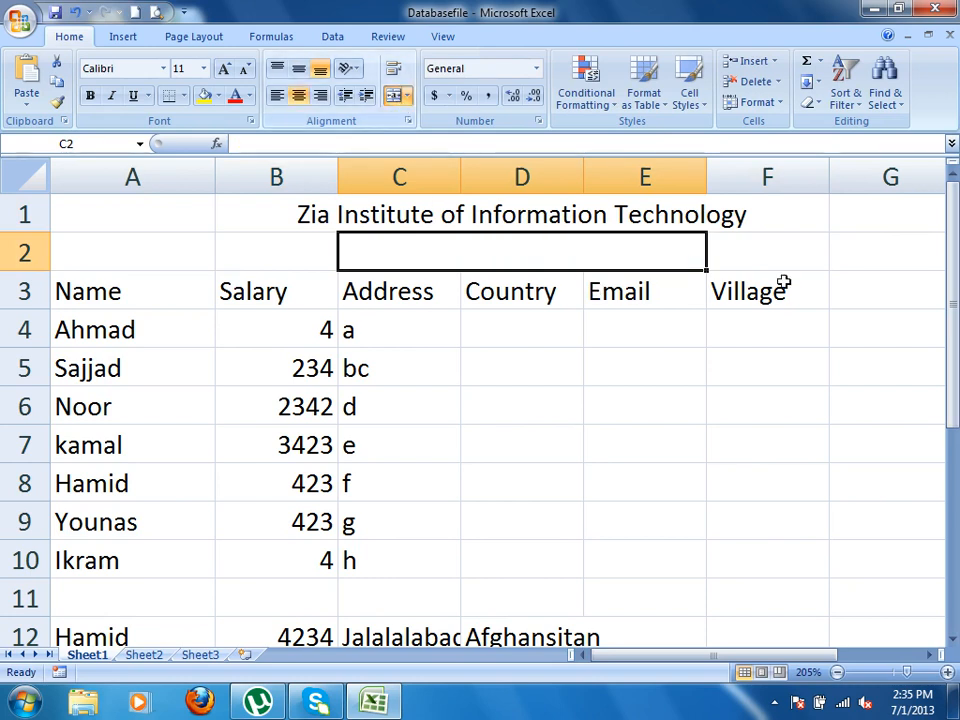
pyautogui.write('Jalalabad')
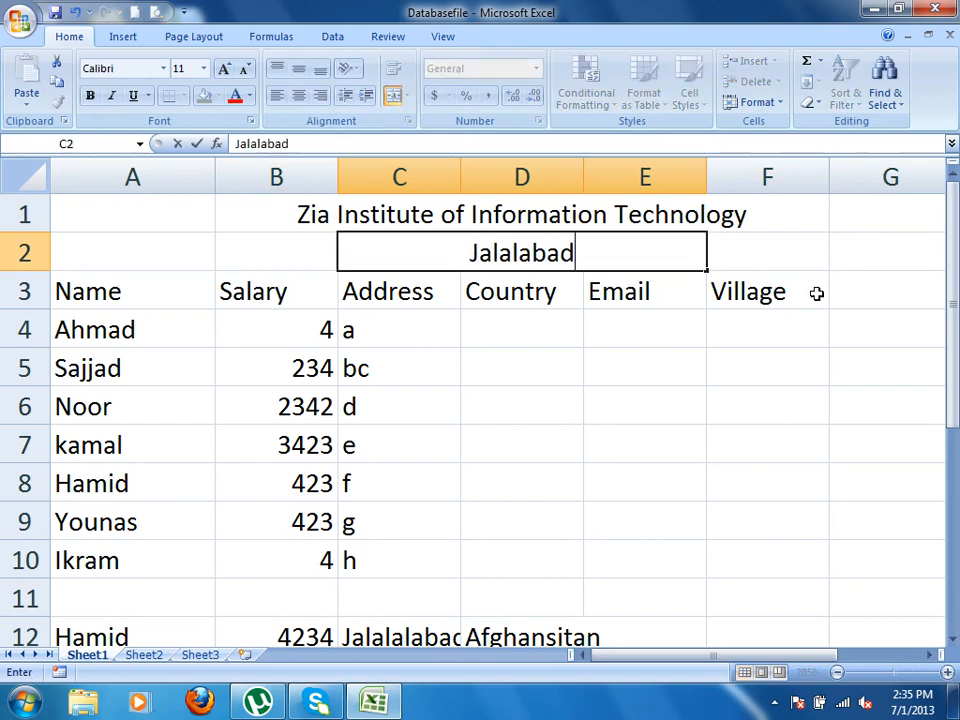
pyautogui.write(', Afghanistan.')
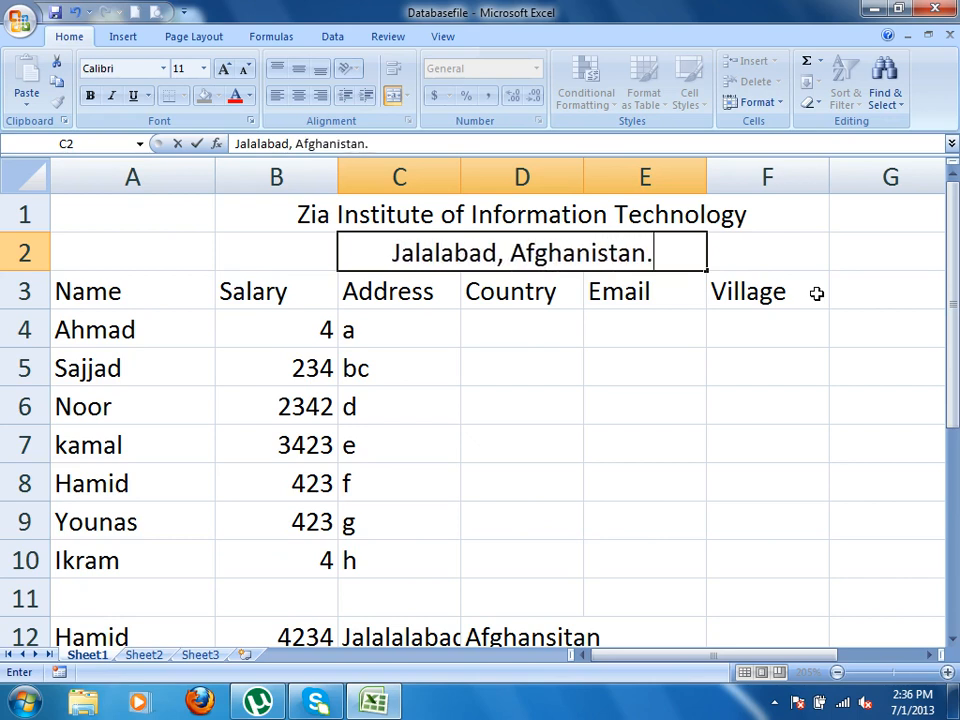
pyautogui.click(574, 456)
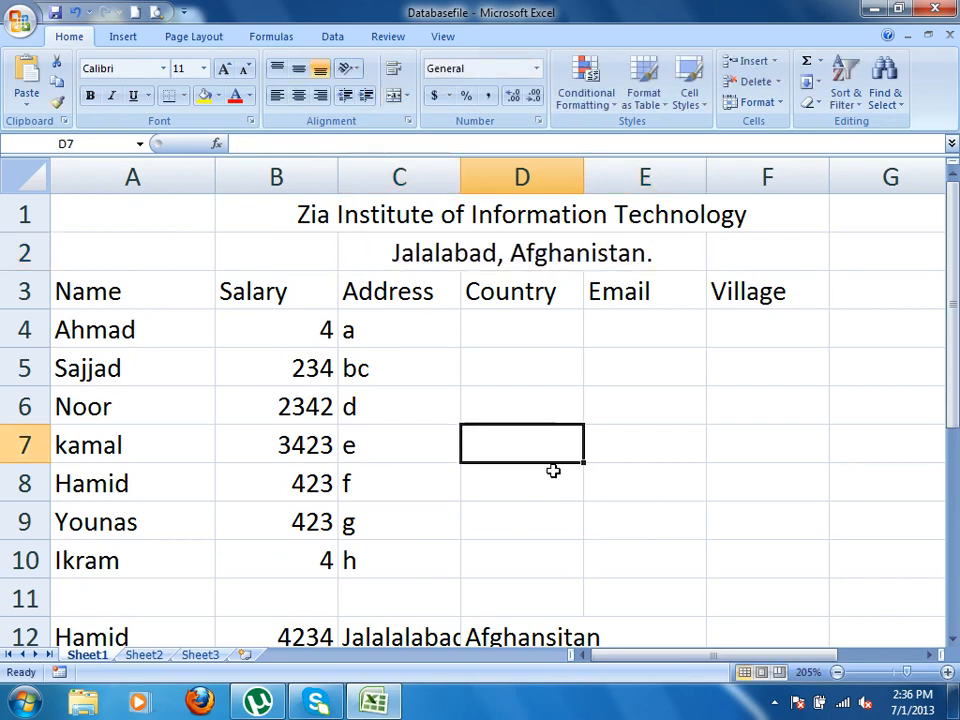
# - Freeze the top row of the worksheet and check the freeze against the rows below
pyautogui.click(443, 36)
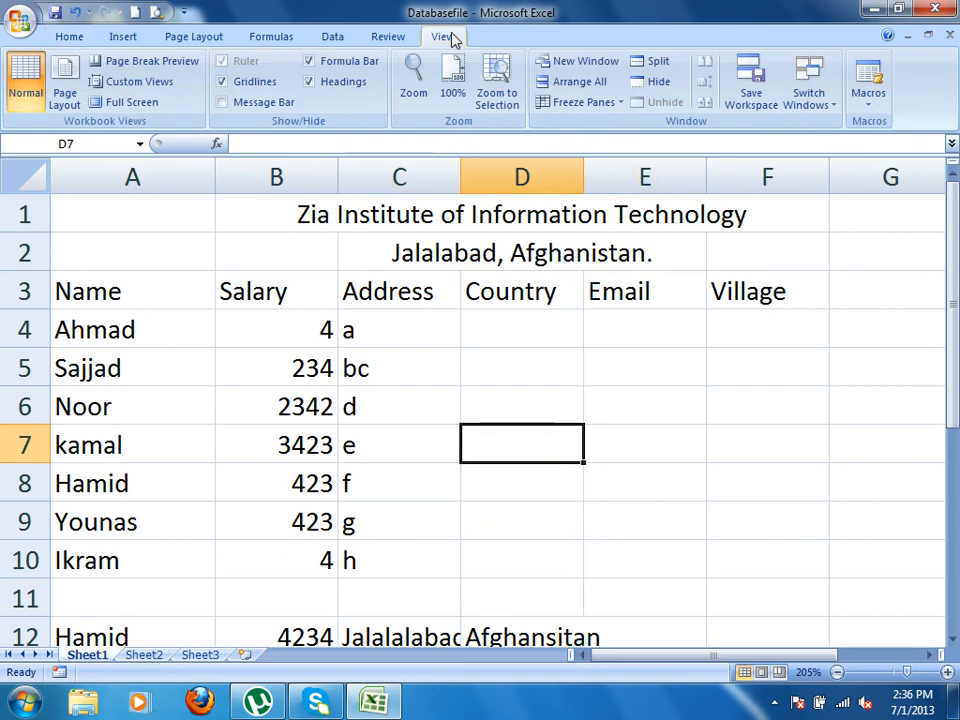
pyautogui.click(590, 103)
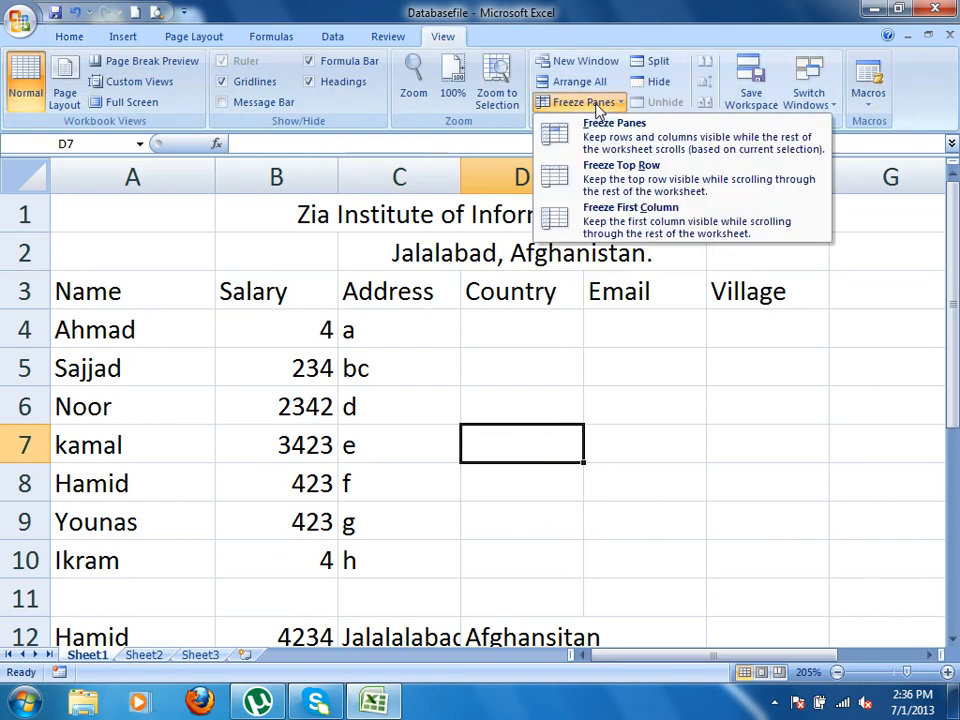
pyautogui.click(636, 181)
pyautogui.scroll(-2, 389, 264)
pyautogui.scroll(2, 389, 264)
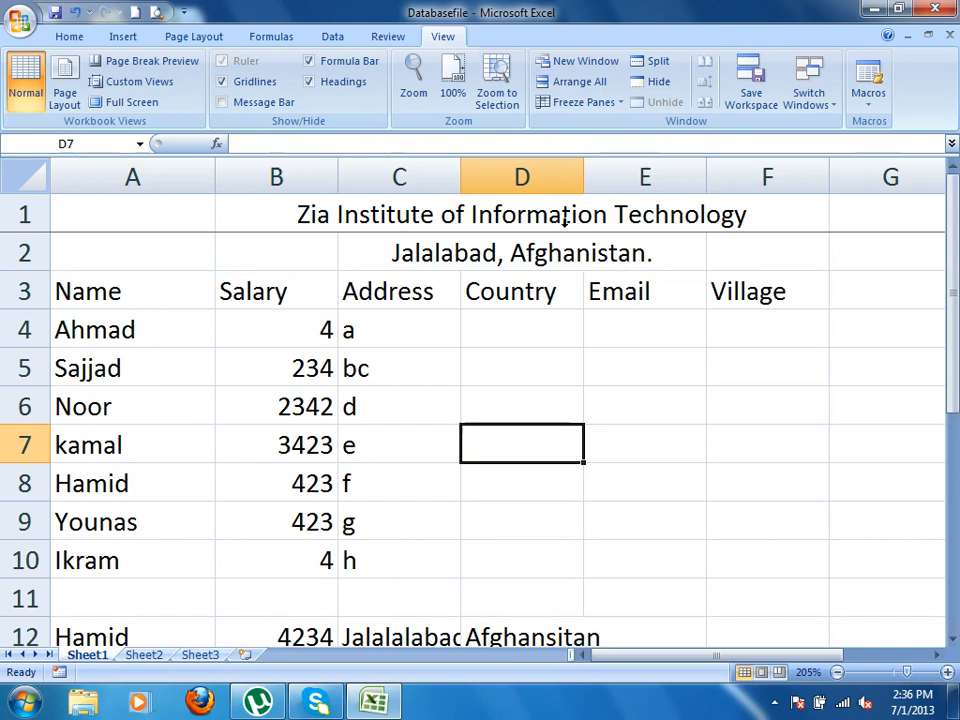
# - Replace the top-row freeze with frozen panes that keep rows 1 to 3 in place above row 4
pyautogui.click(580, 103)
pyautogui.click(620, 145)
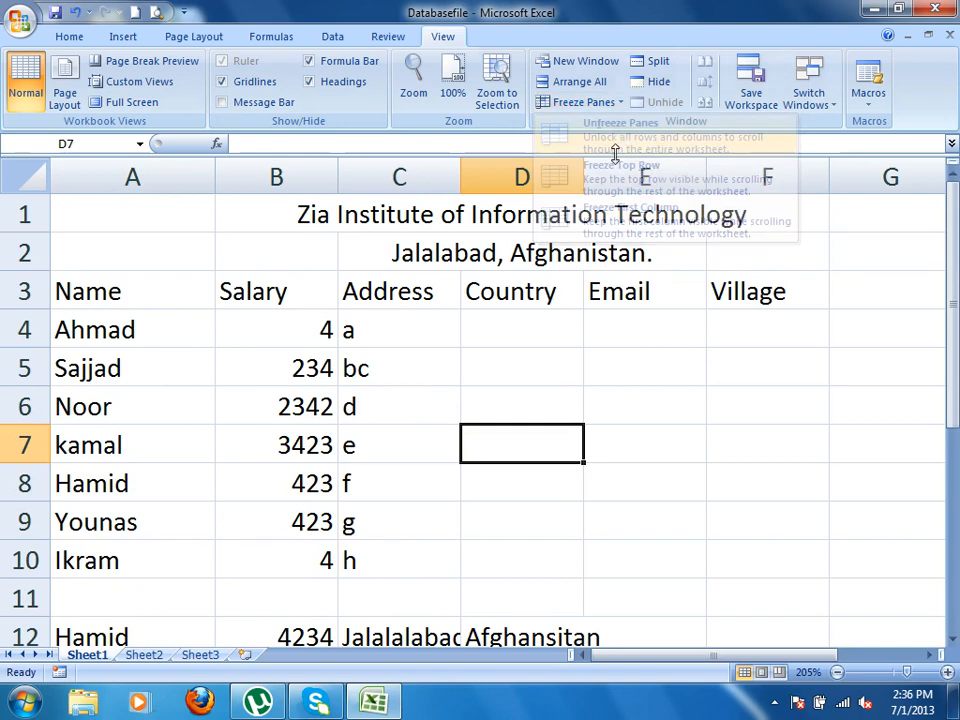
pyautogui.click(27, 329)
pyautogui.click(580, 102)
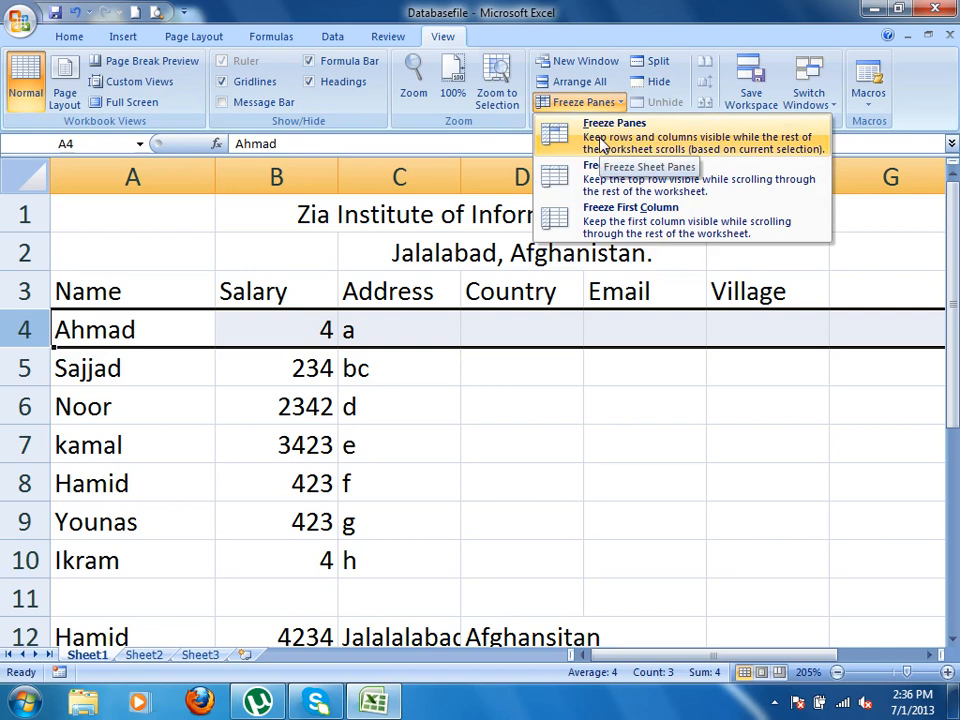
pyautogui.click(600, 145)
pyautogui.click(530, 405)
pyautogui.scroll(-6, 595, 395)
pyautogui.scroll(6, 590, 385)
pyautogui.scroll(-7, 578, 360)
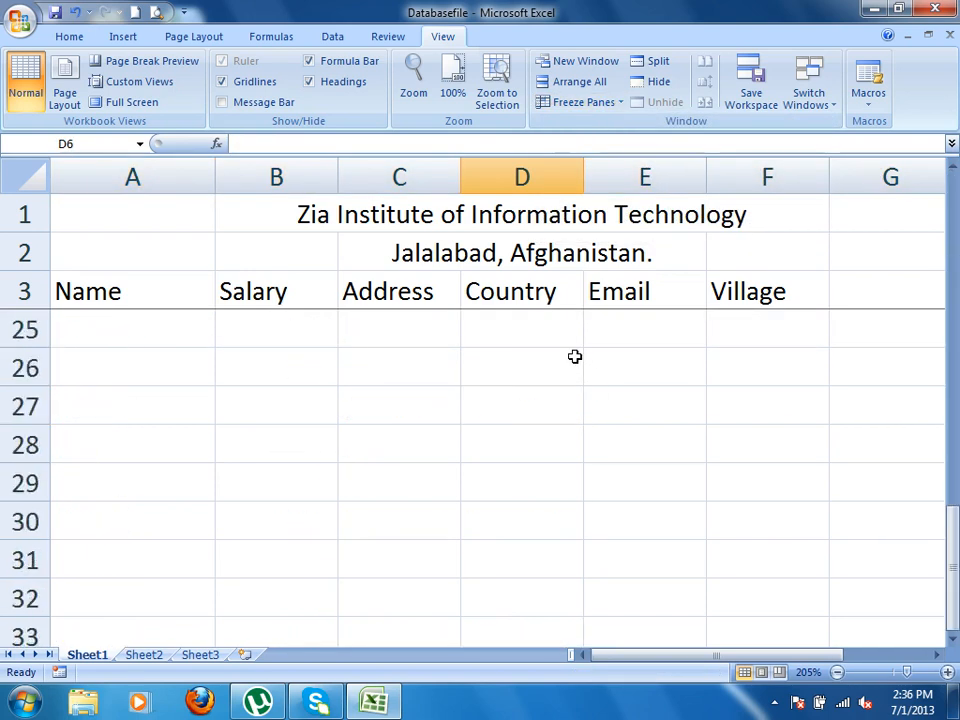
pyautogui.scroll(7, 576, 350)
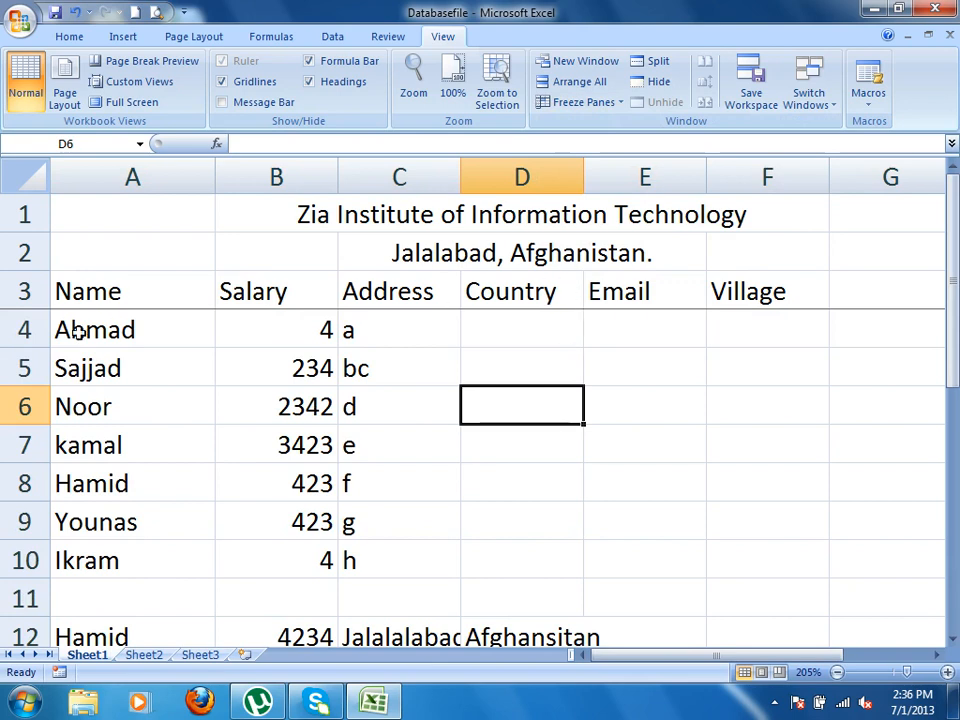
# - Unfreeze the panes so that all rows of the worksheet scroll together
pyautogui.click(30, 328)
pyautogui.click(588, 103)
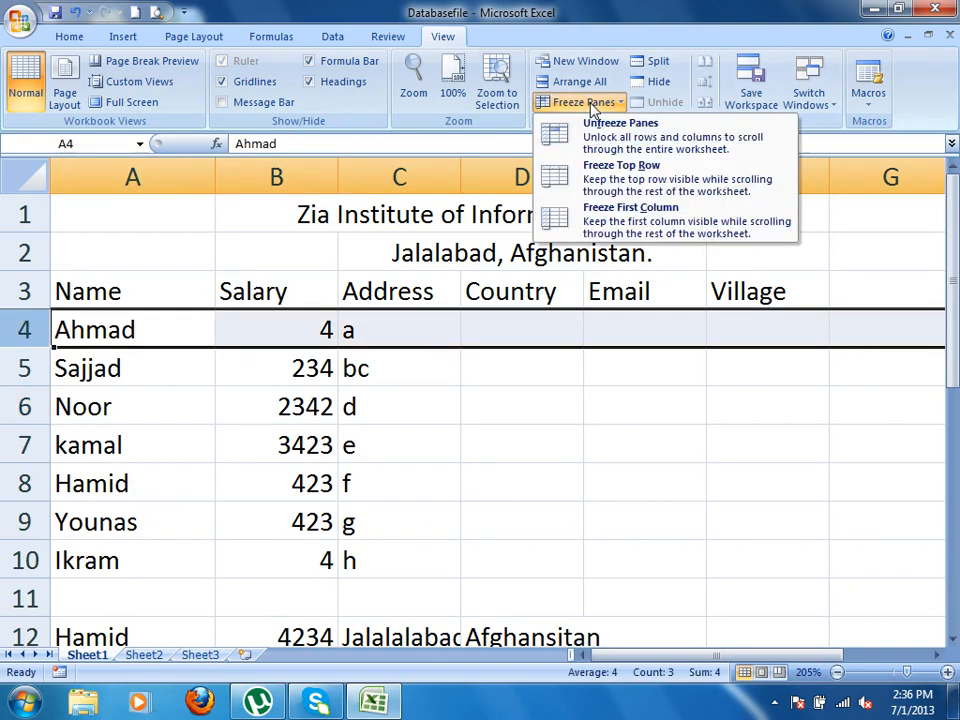
pyautogui.click(613, 139)
pyautogui.click(556, 368)
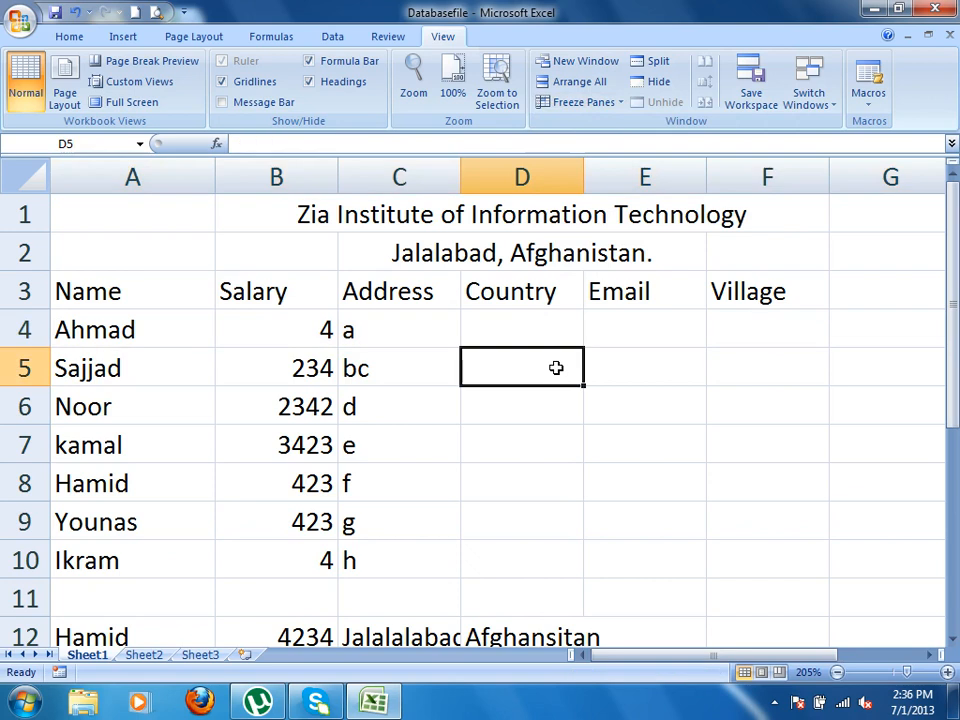
pyautogui.scroll(-4, 540, 330)
pyautogui.scroll(4, 535, 320)
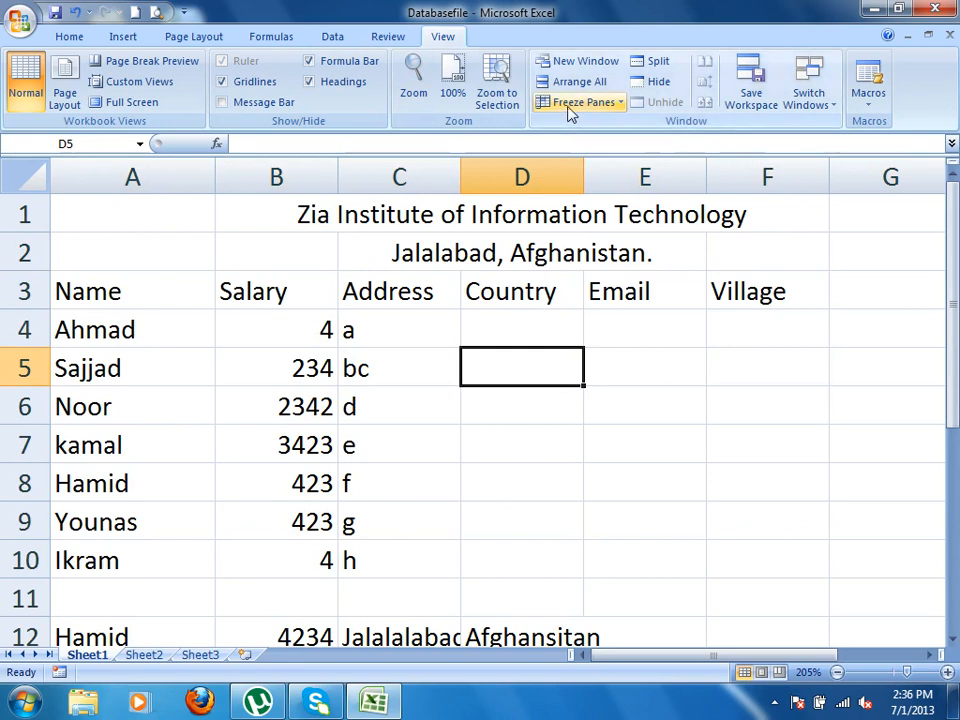
# - Split the worksheet window, try the horizontal divider below row 3 and below row 1, and remove the split
pyautogui.click(652, 62)
pyautogui.moveTo(472, 279); pyautogui.dragTo(460, 268)
pyautogui.moveTo(454, 350); pyautogui.dragTo(454, 314)
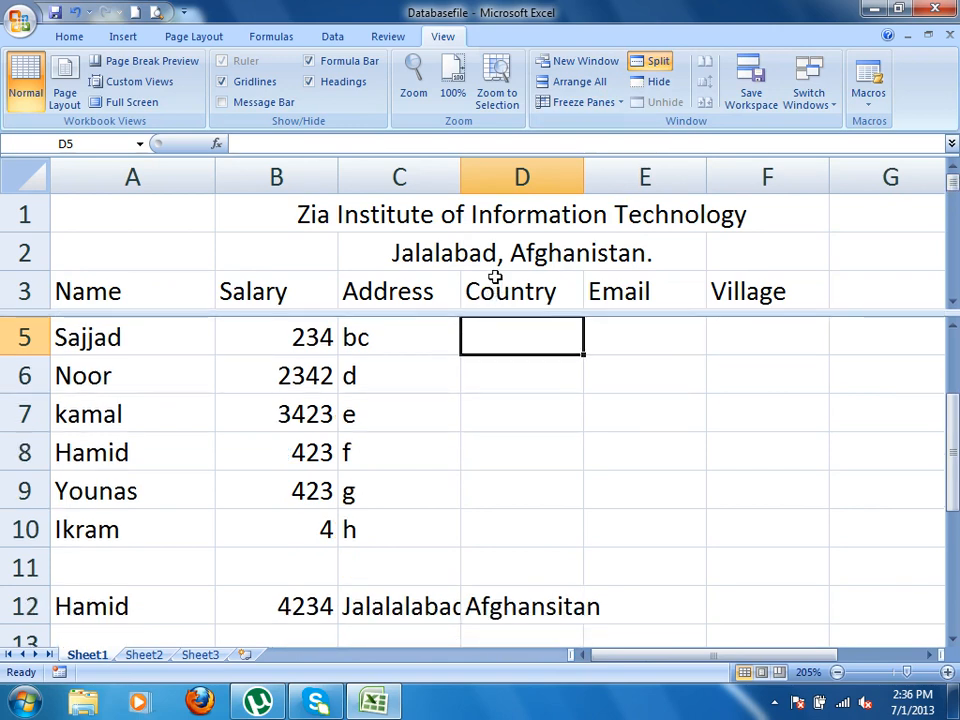
pyautogui.moveTo(564, 313); pyautogui.dragTo(537, 233)
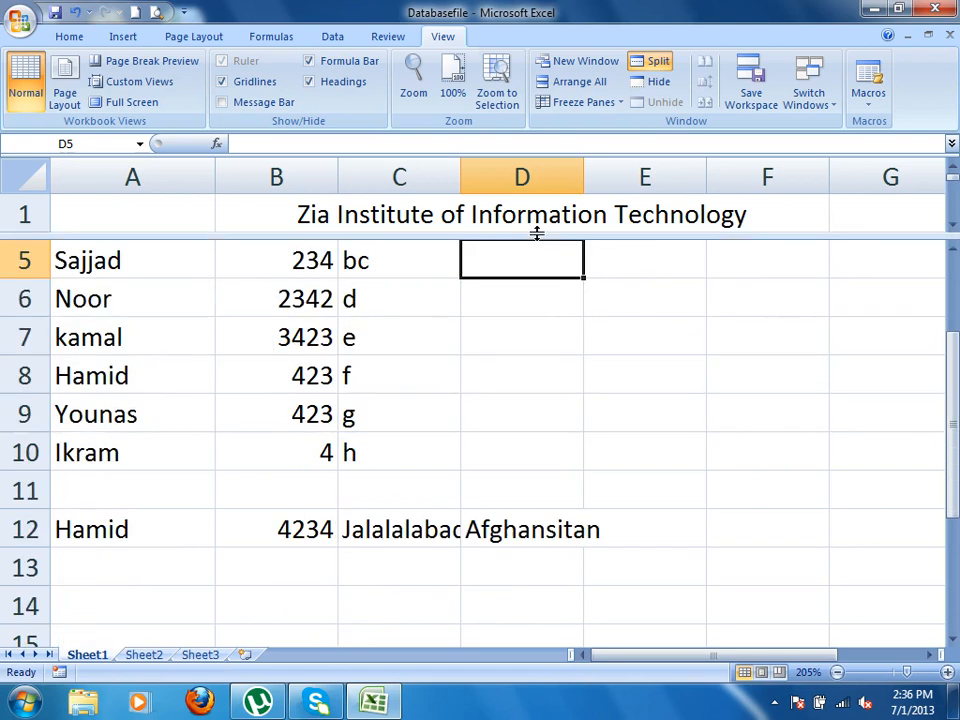
pyautogui.click(659, 66)
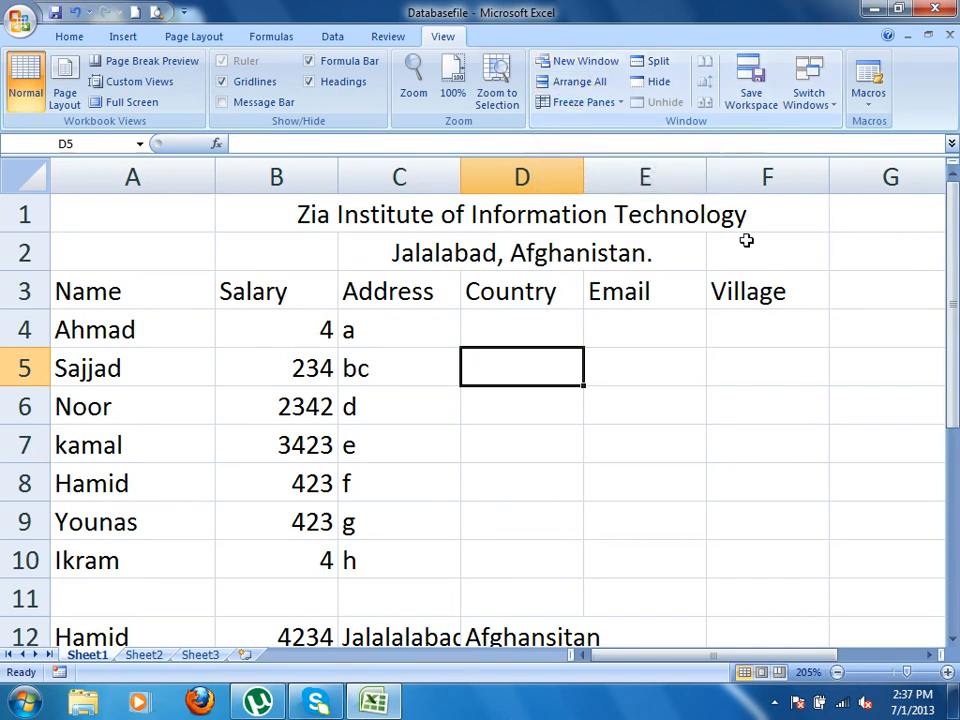
# - Hide the Databasefile workbook window and unhide it again
pyautogui.click(656, 83)
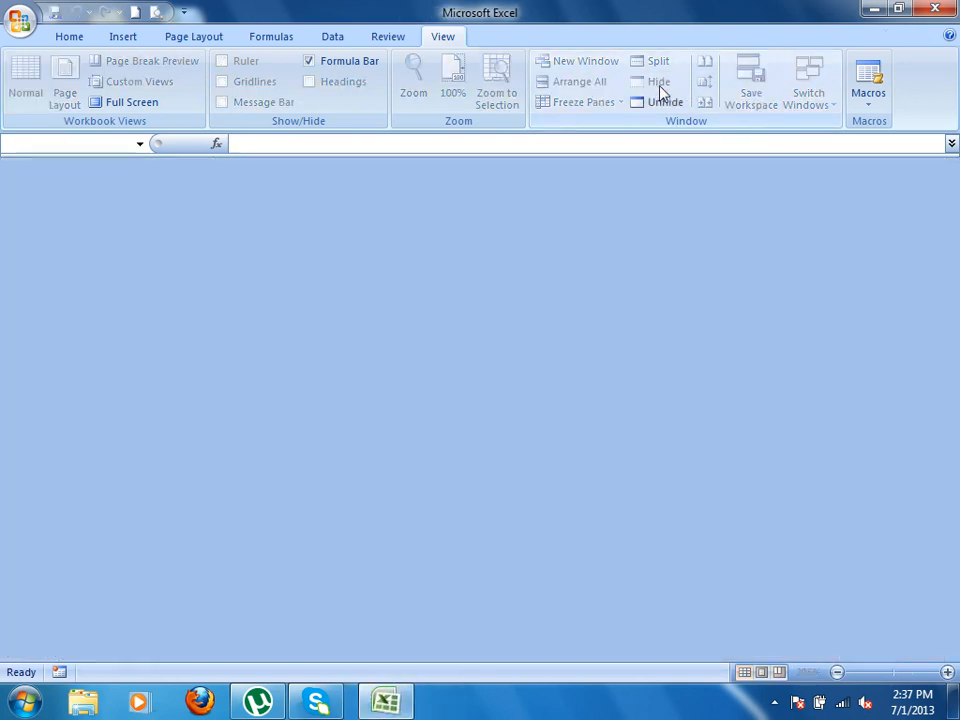
pyautogui.click(652, 104)
pyautogui.click(660, 284)
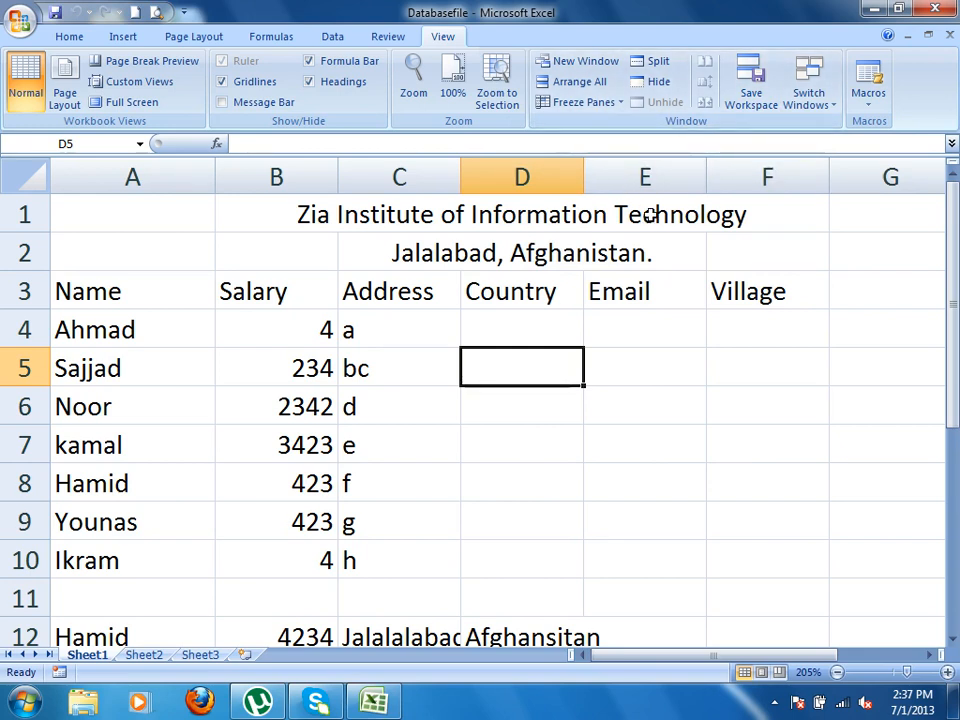
# - Close the Databasefile workbook without saving its changes and create a new blank workbook
pyautogui.hotkey('ctrl', 'w')
pyautogui.click(484, 398)
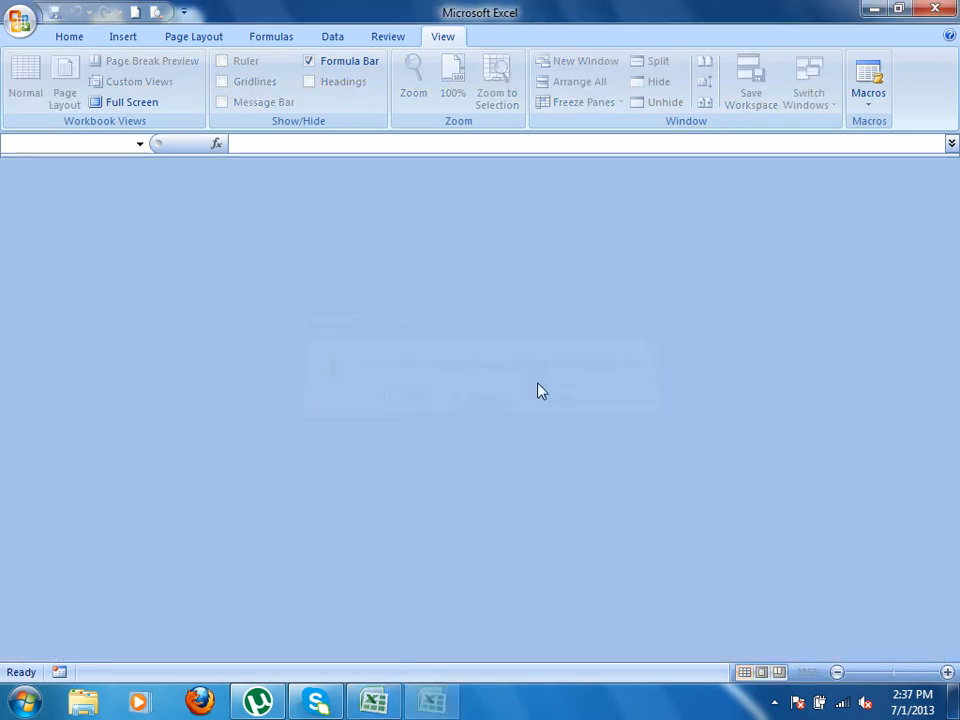
pyautogui.click(135, 11)
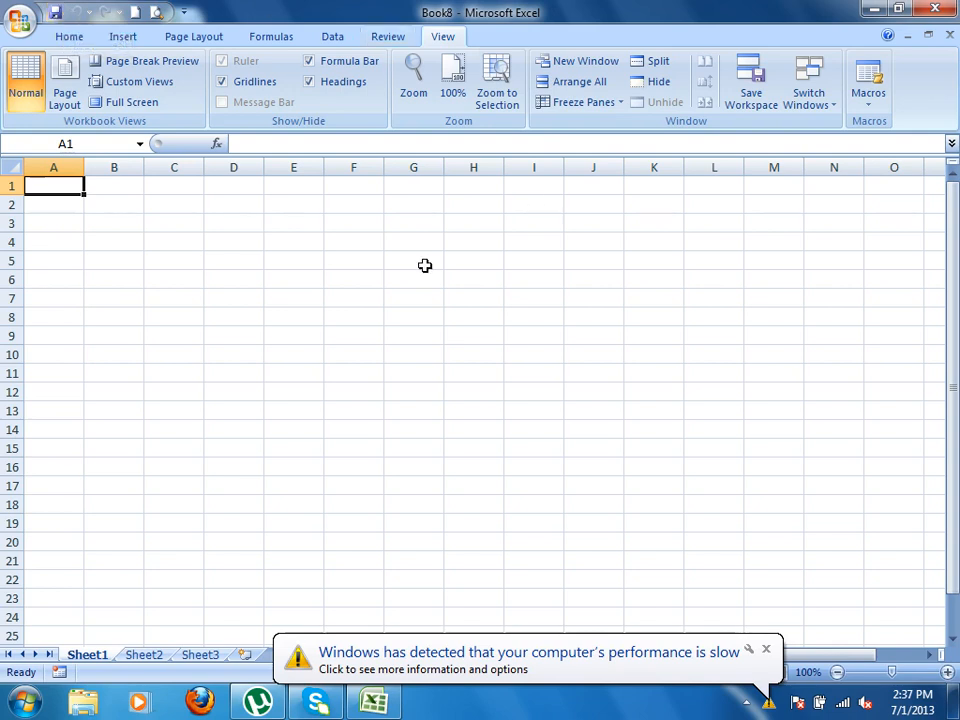
# - Enter "First File" in cell B3 of the new workbook
pyautogui.keyDown('ctrl'); pyautogui.scroll(3, 345, 270); pyautogui.keyUp('ctrl')
pyautogui.click(165, 253)
pyautogui.write('Fir')
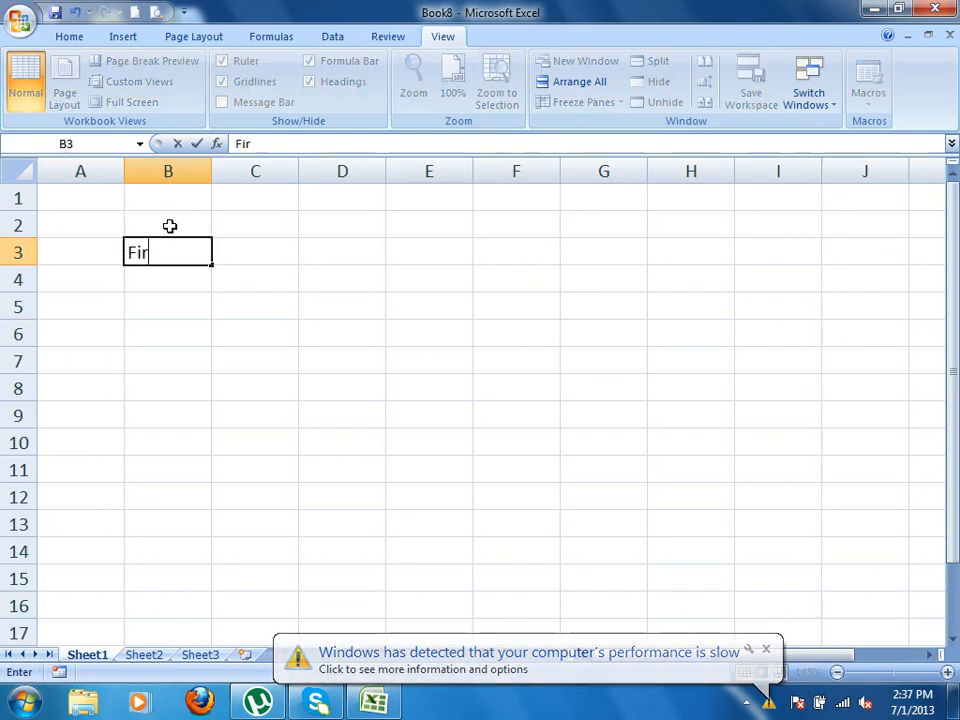
pyautogui.write('st Fiel')
pyautogui.press('BackSpace')
pyautogui.press('BackSpace')
pyautogui.write('le')
pyautogui.press('Return')
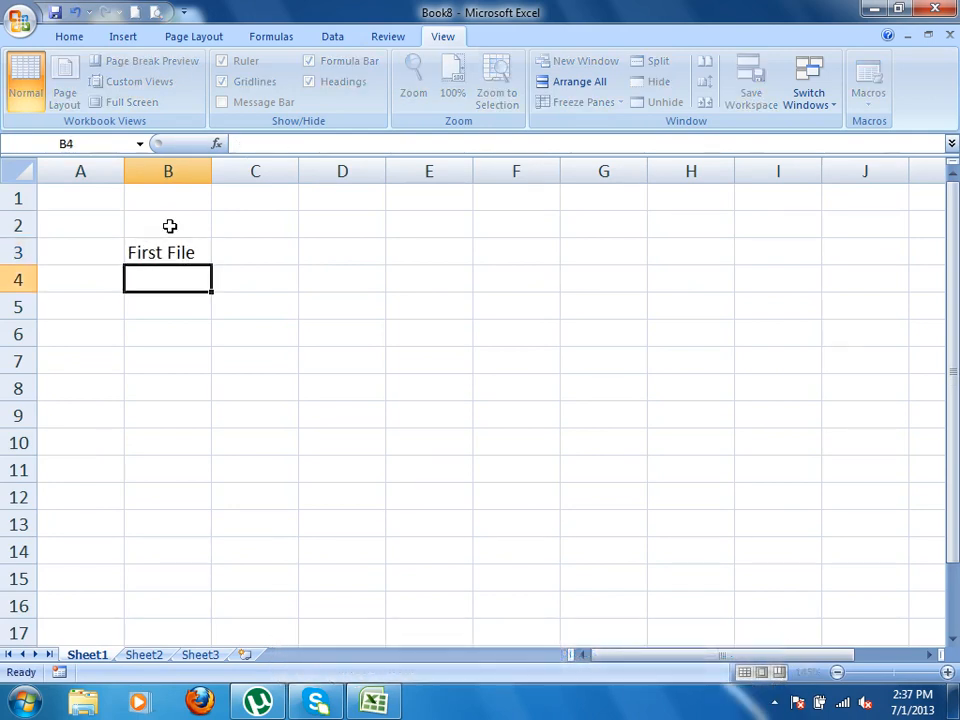
# - Save the workbook to the Desktop as an Excel Workbook named FirstFile
pyautogui.hotkey('ctrl', 's')
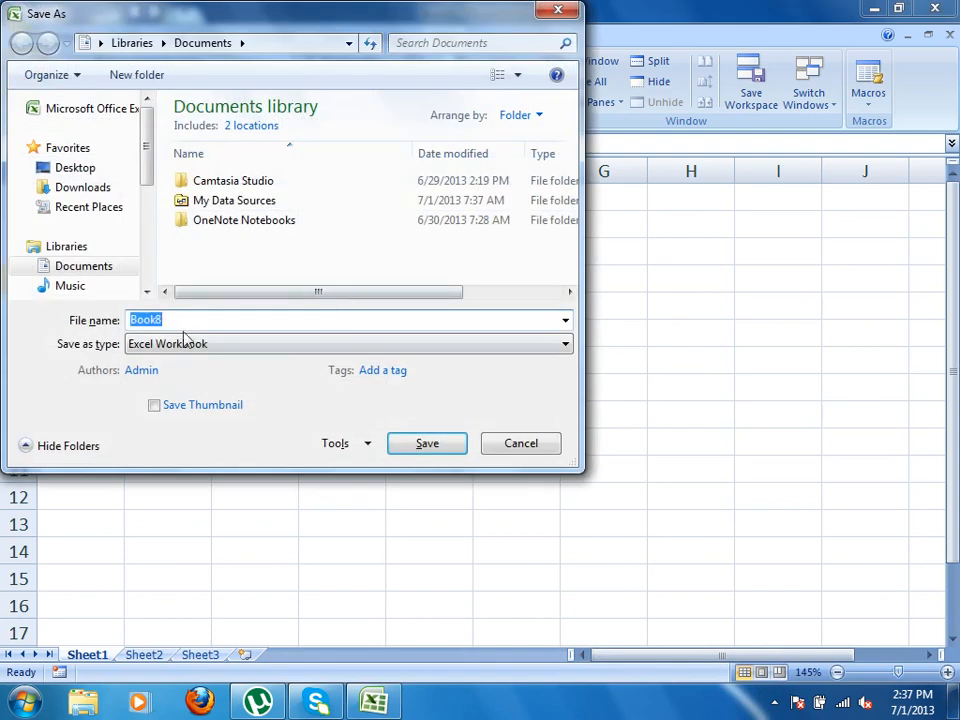
pyautogui.click(79, 169)
pyautogui.write('FirstFile')
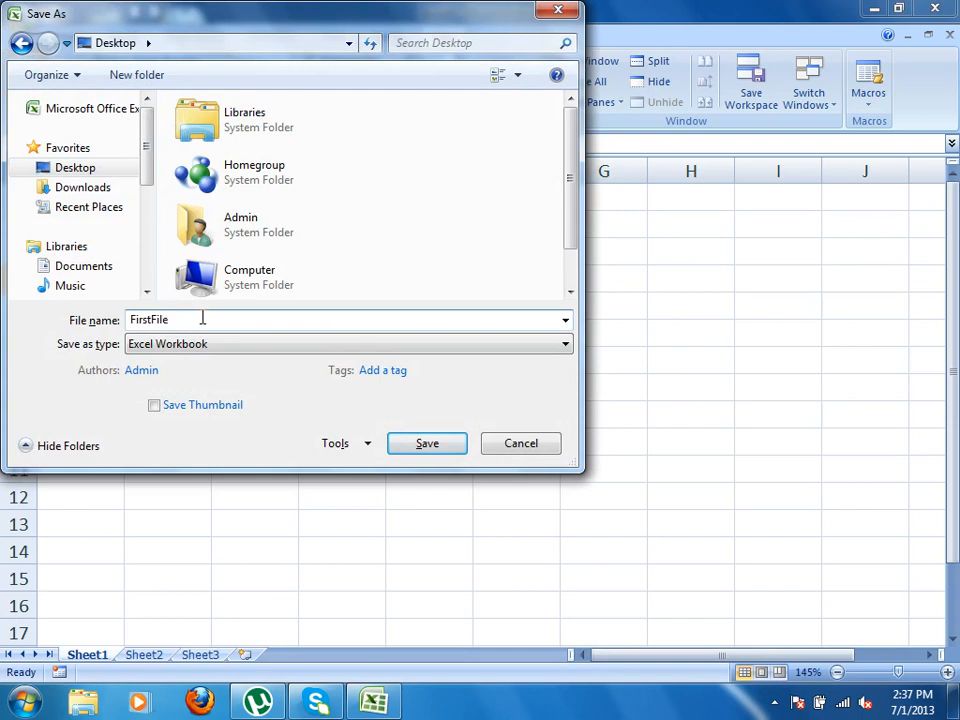
pyautogui.press('Return')
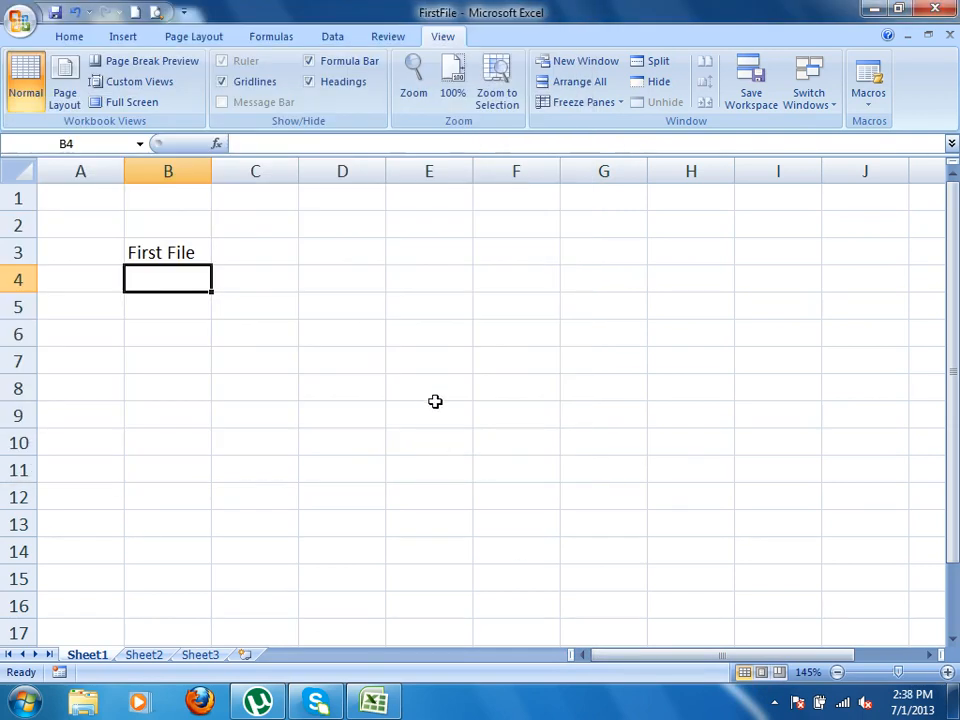
# - Create a new blank workbook and enter "Second File" in cell B3
pyautogui.click(136, 12)
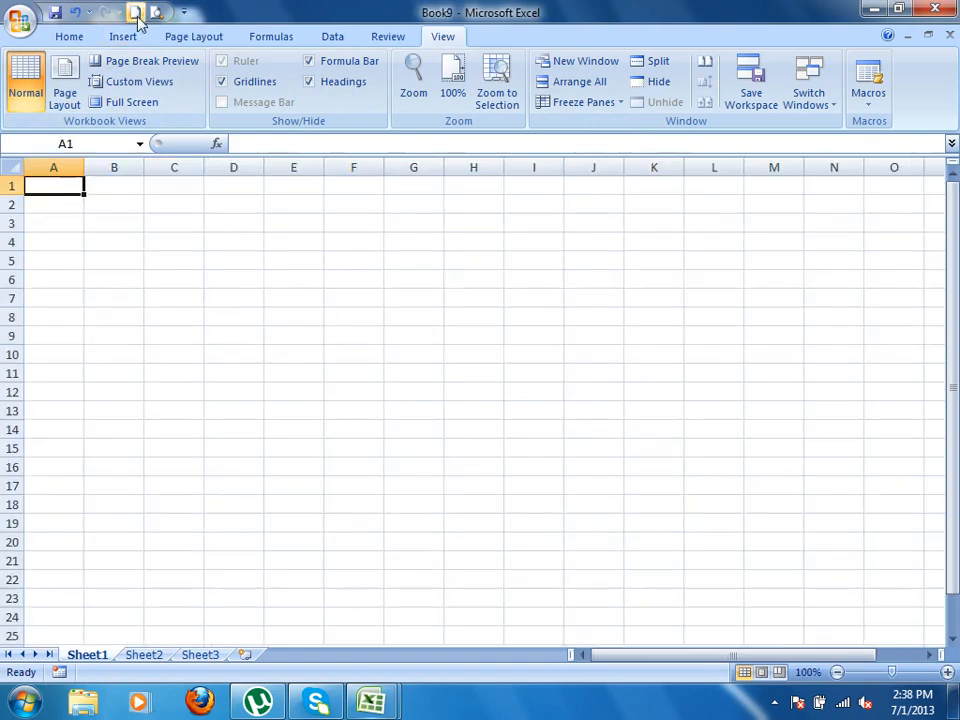
pyautogui.scroll(6, 344, 314)
pyautogui.click(258, 296)
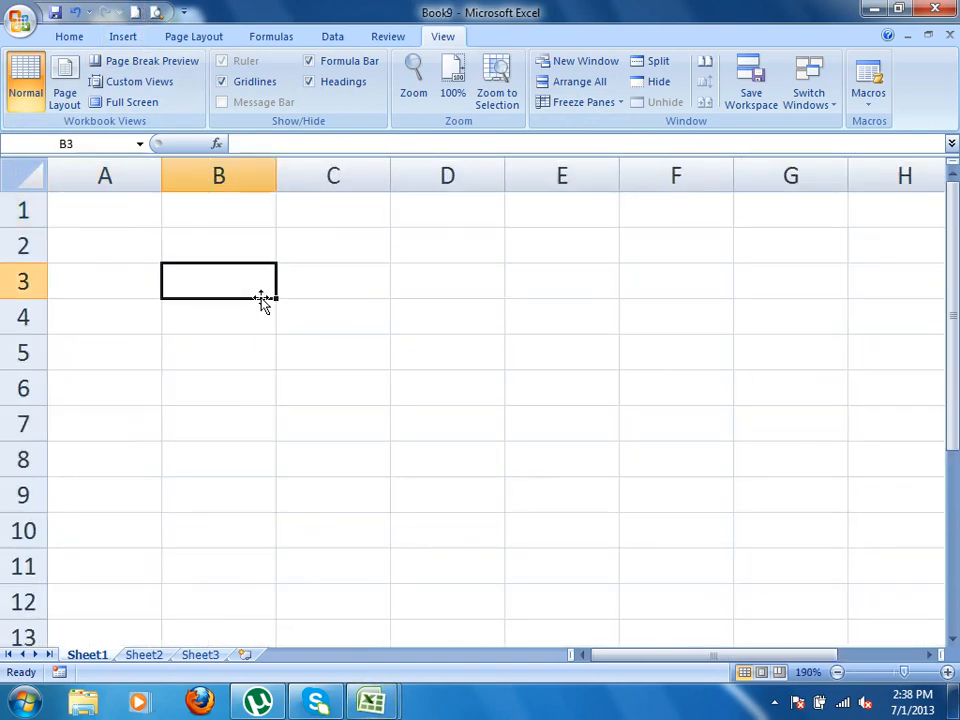
pyautogui.write('Second File')
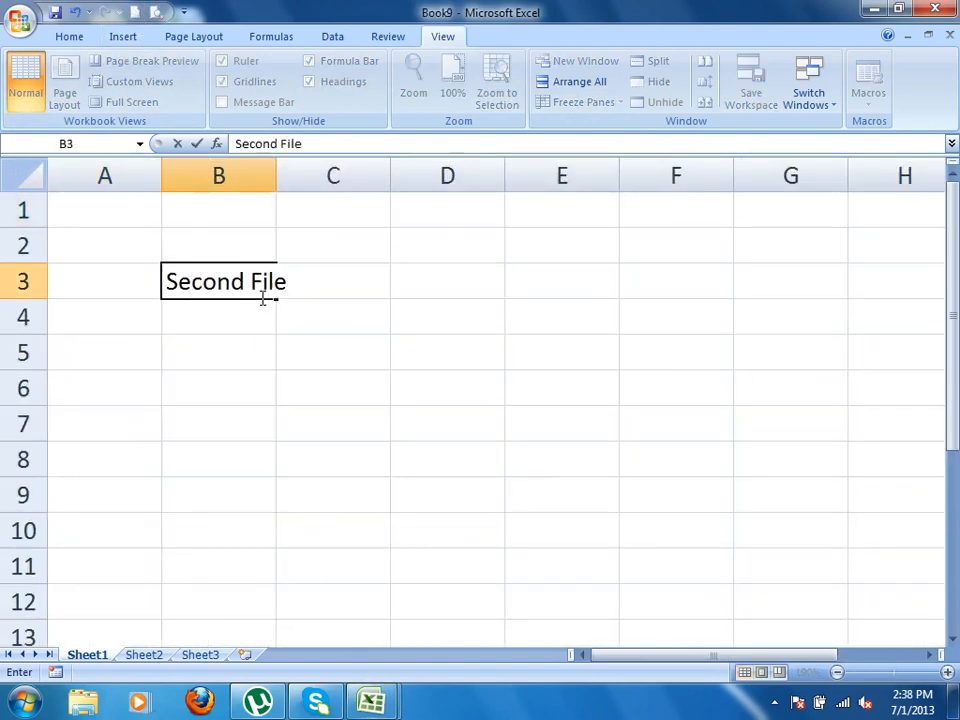
# - Save the workbook to the Desktop as an Excel Workbook named Second File
pyautogui.hotkey('ctrl', 's')
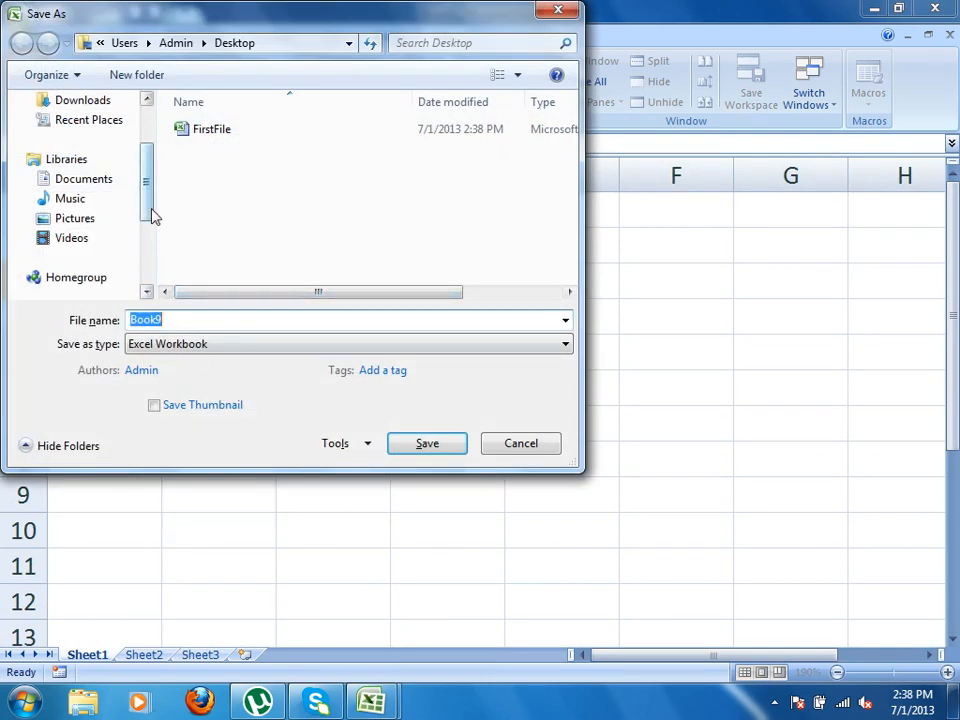
pyautogui.moveTo(153, 212); pyautogui.dragTo(156, 183)
pyautogui.click(115, 157)
pyautogui.click(104, 142)
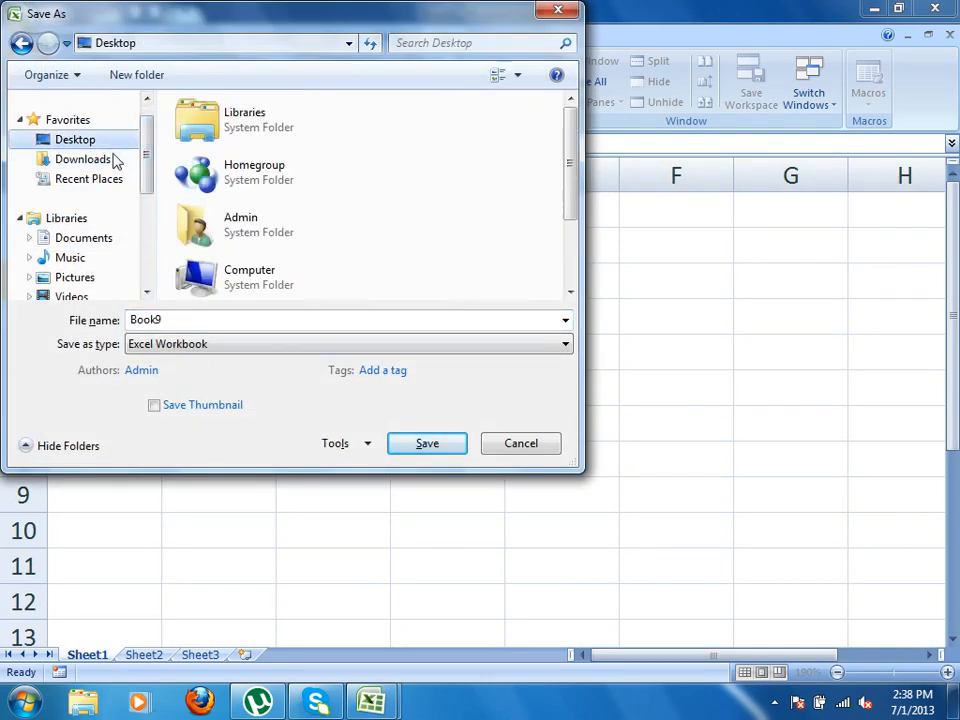
pyautogui.doubleClick(204, 318)
pyautogui.write('Second File')
pyautogui.press('Return')
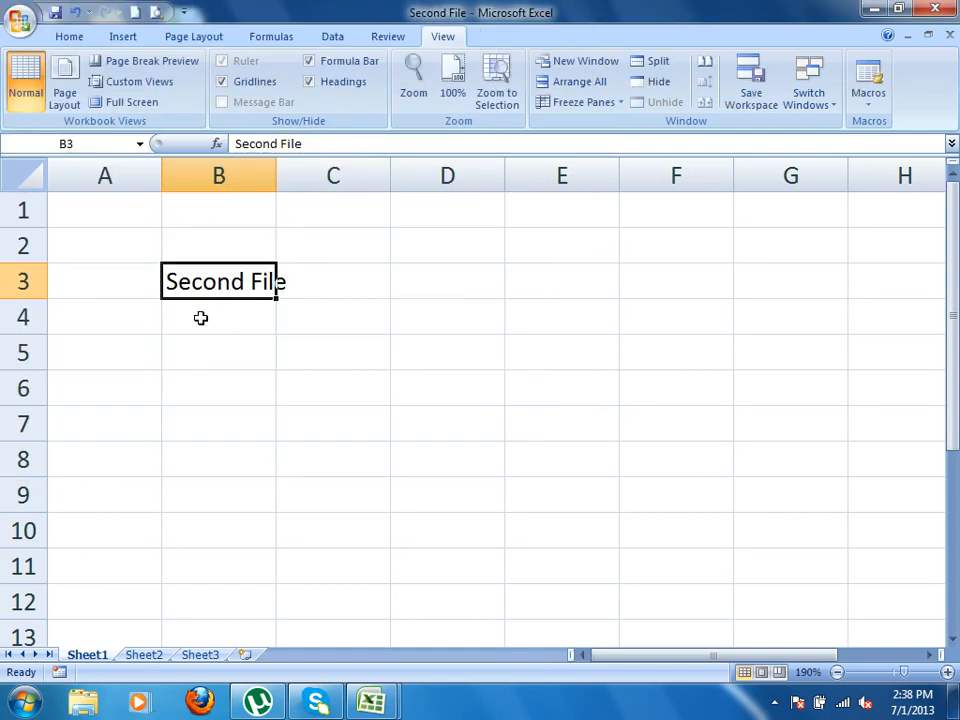
# - Create another blank workbook and enter "Third File" in cell B3
pyautogui.click(137, 12)
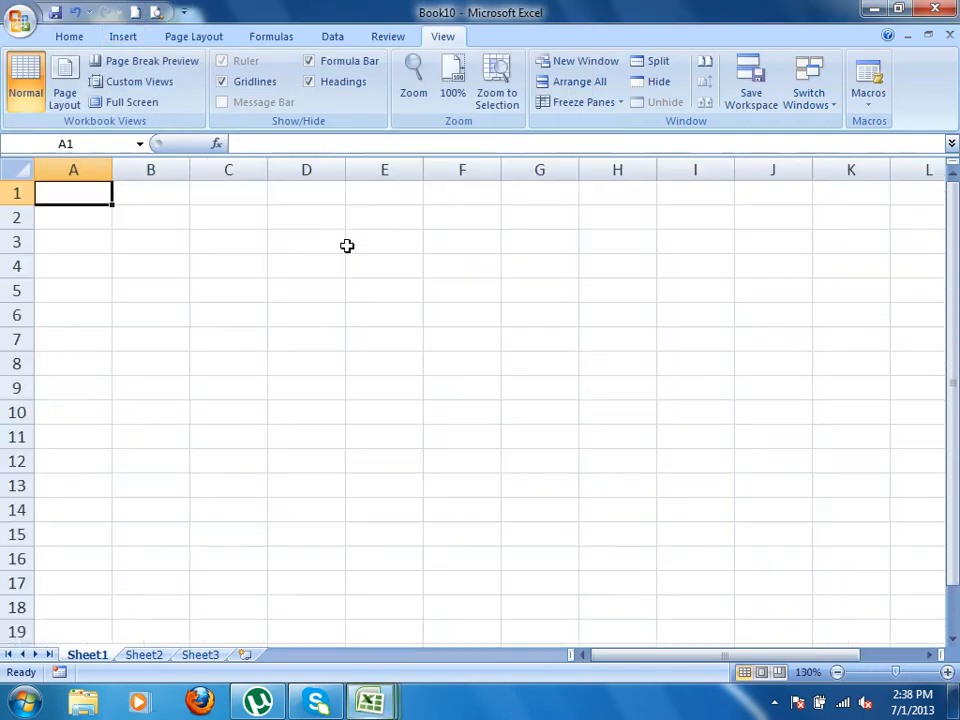
pyautogui.scroll(7, 345, 244)
pyautogui.click(277, 289)
pyautogui.write('Third File')
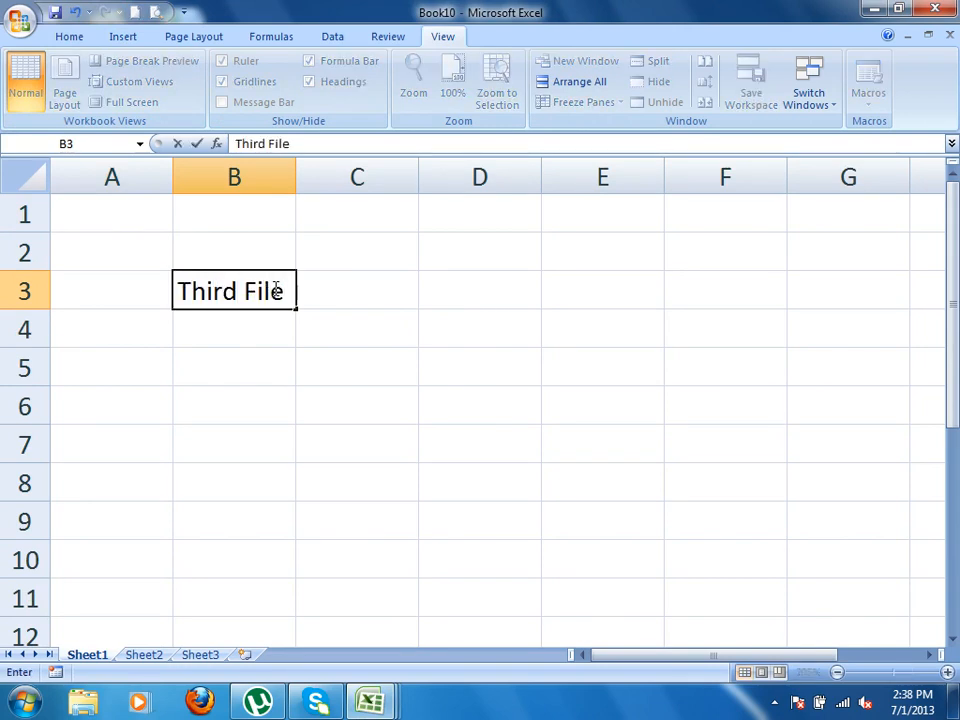
# - Save the workbook to the Desktop as an Excel Workbook named Third File
pyautogui.hotkey('ctrl', 's')
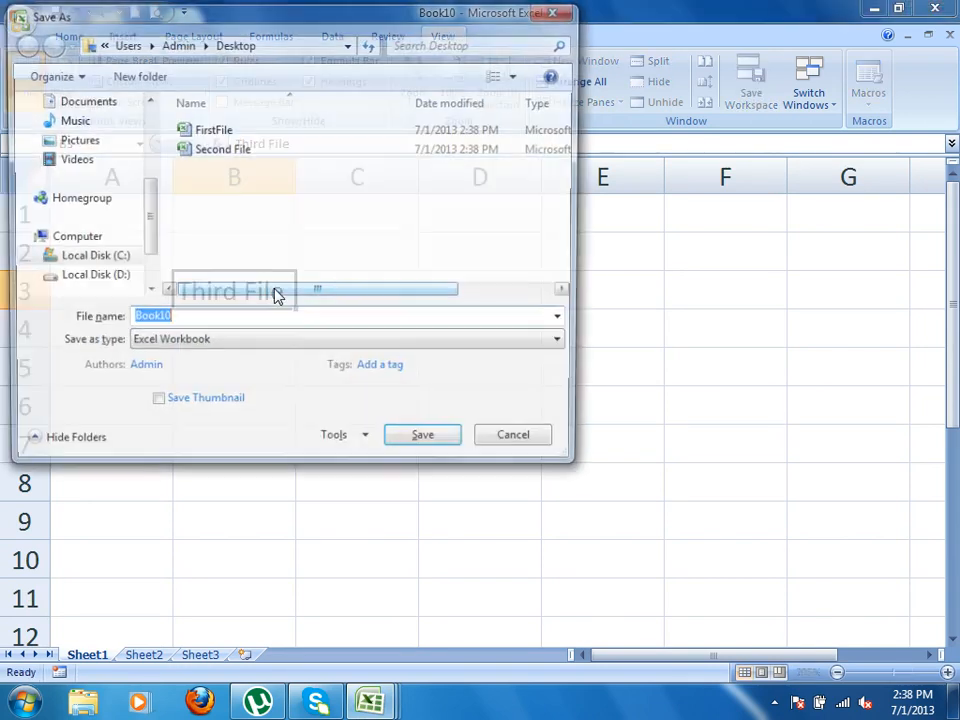
pyautogui.moveTo(145, 200); pyautogui.dragTo(145, 135)
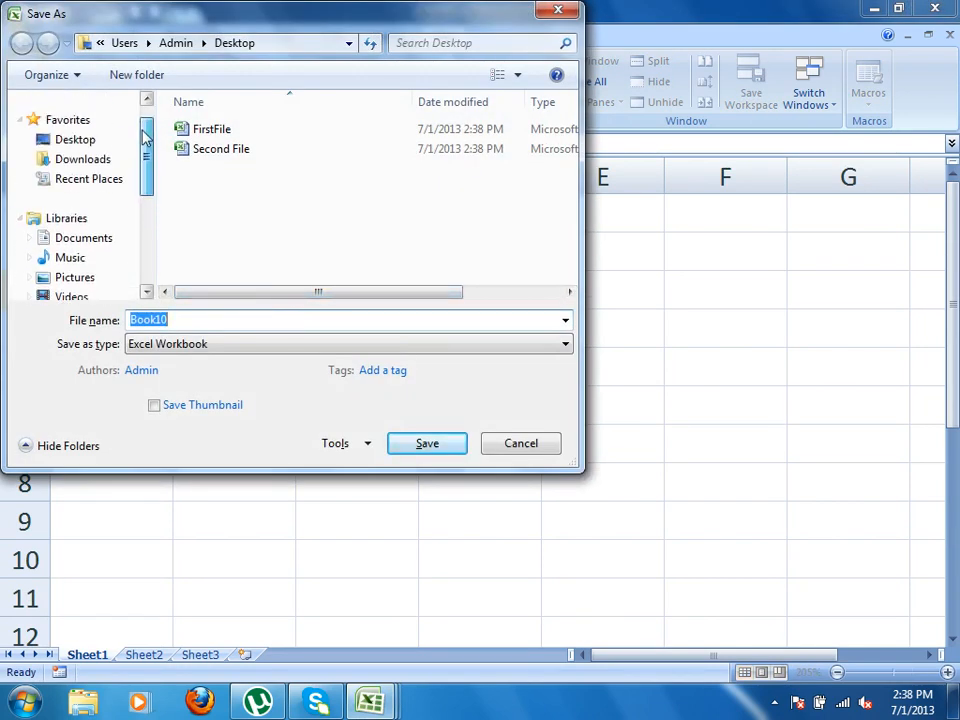
pyautogui.click(66, 138)
pyautogui.doubleClick(238, 322)
pyautogui.write('Third File')
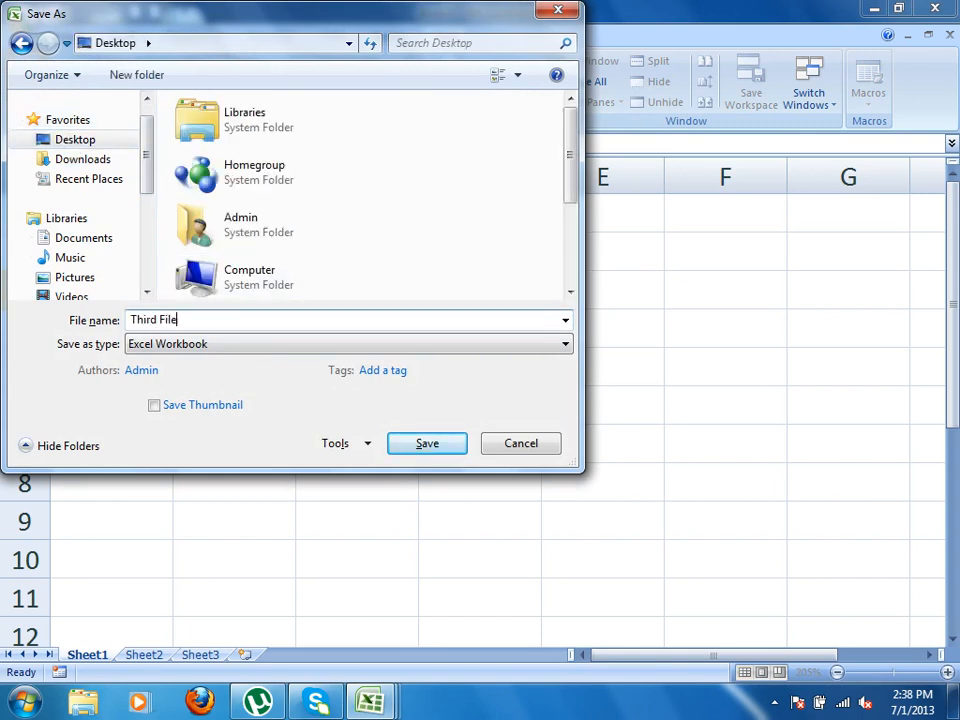
pyautogui.press('Return')
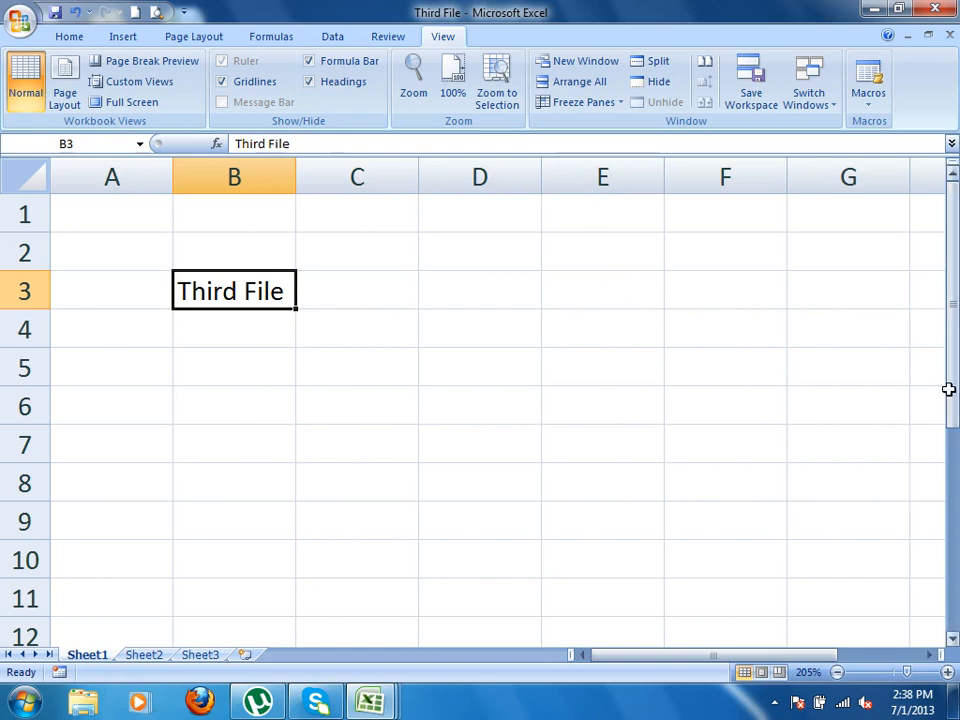
# - Save the open workbooks as a workspace named TotalFiles on the Desktop
pyautogui.click(752, 88)
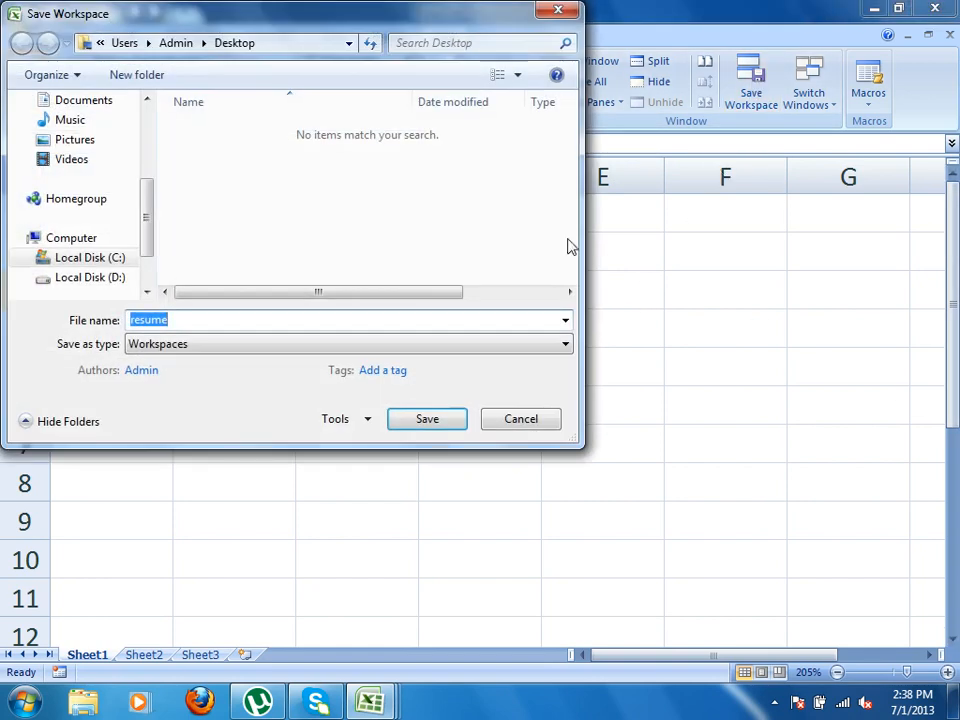
pyautogui.scroll(2, 143, 189)
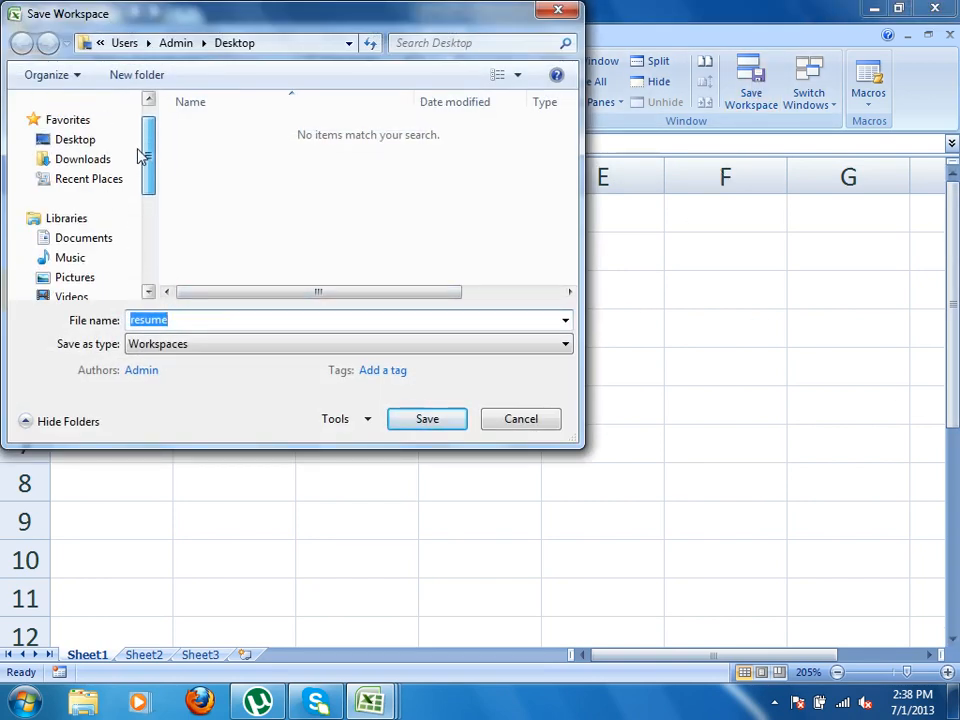
pyautogui.click(82, 140)
pyautogui.doubleClick(230, 321)
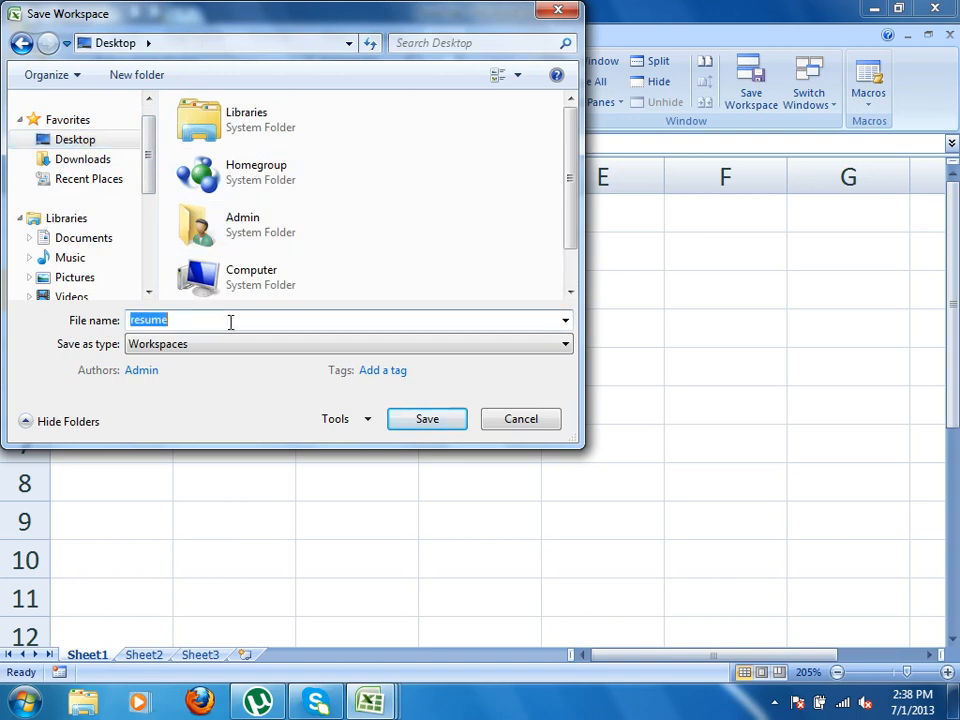
pyautogui.write('TotalFile')
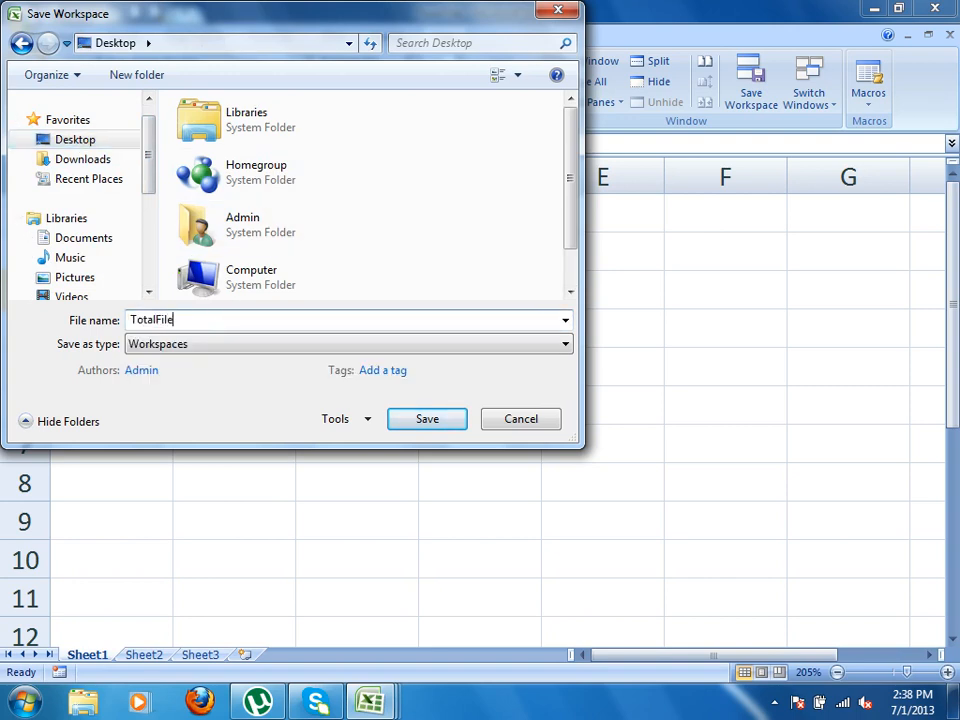
pyautogui.write('s')
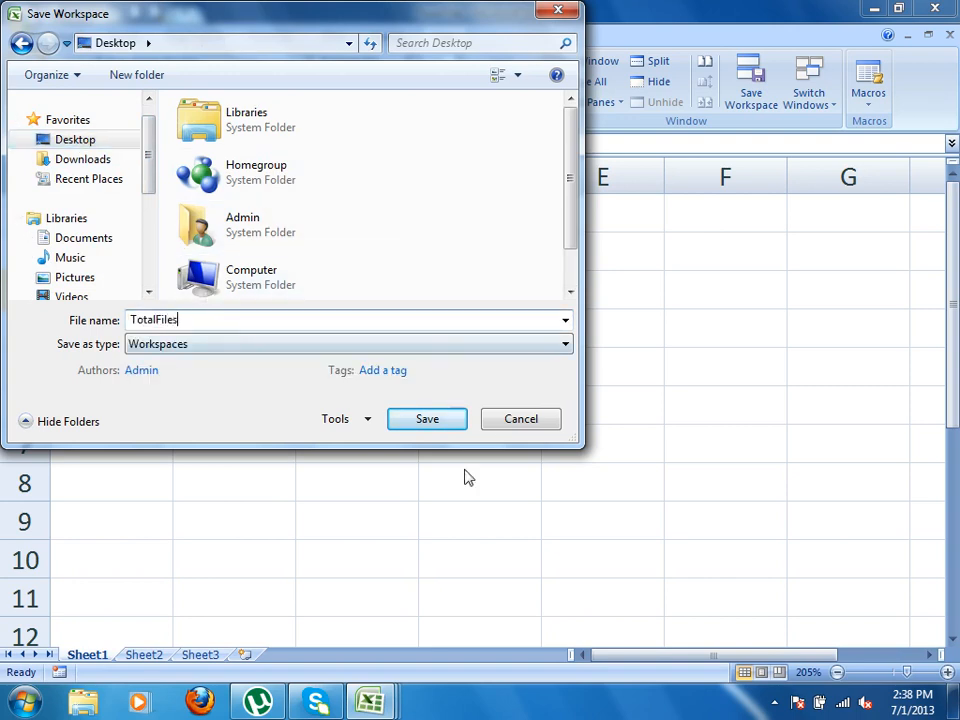
pyautogui.click(407, 424)
# - Close the Third File, Second File and FirstFile workbooks
pyautogui.click(935, 9)
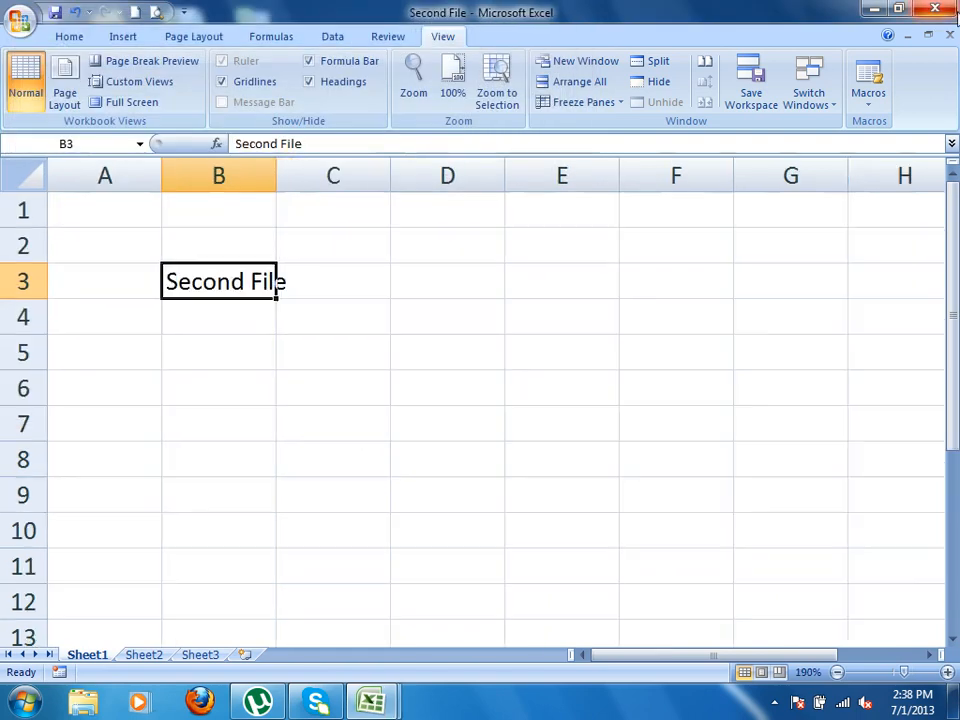
pyautogui.click(935, 9)
pyautogui.click(935, 9)
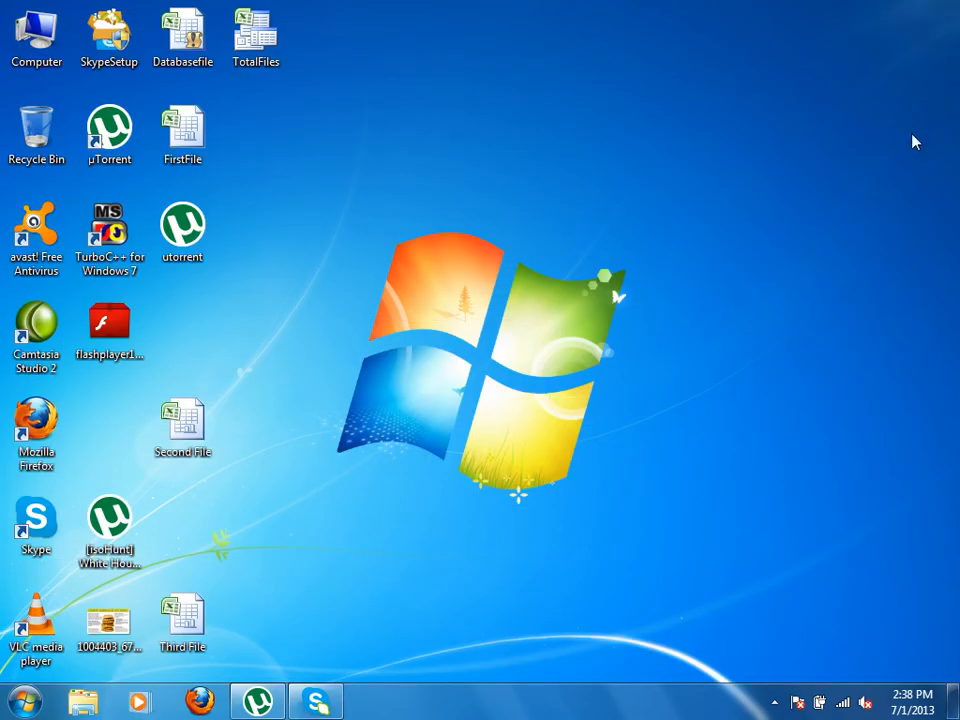
# - Move the FirstFile and TotalFiles desktop icons side by side into the empty area above the Windows logo
pyautogui.moveTo(184, 128); pyautogui.dragTo(621, 128)
pyautogui.moveTo(256, 38); pyautogui.dragTo(592, 142)
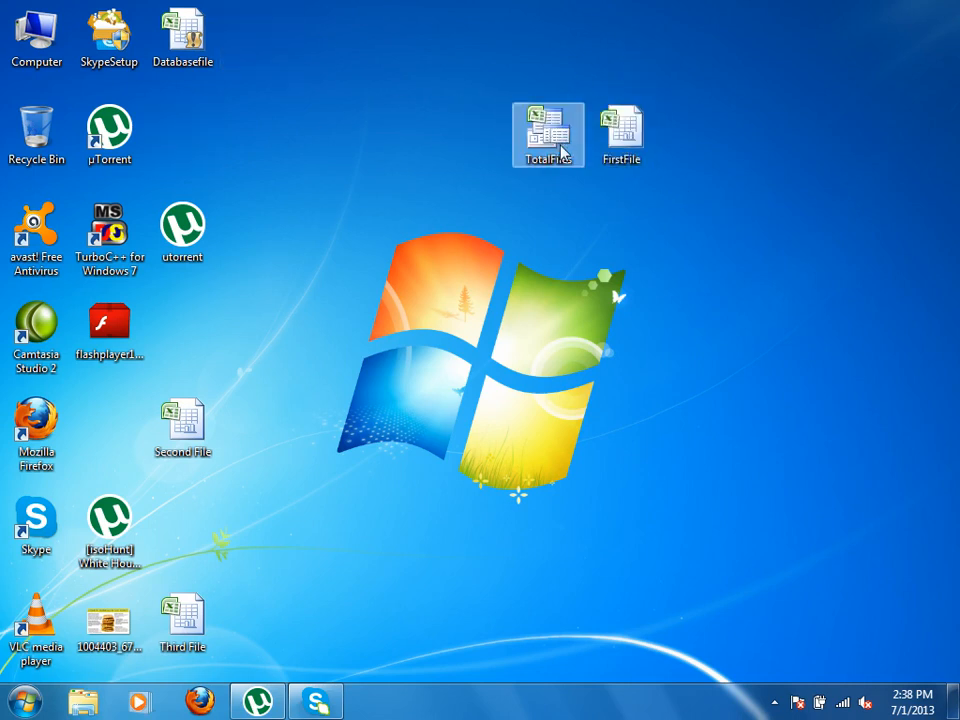
pyautogui.click(663, 140)
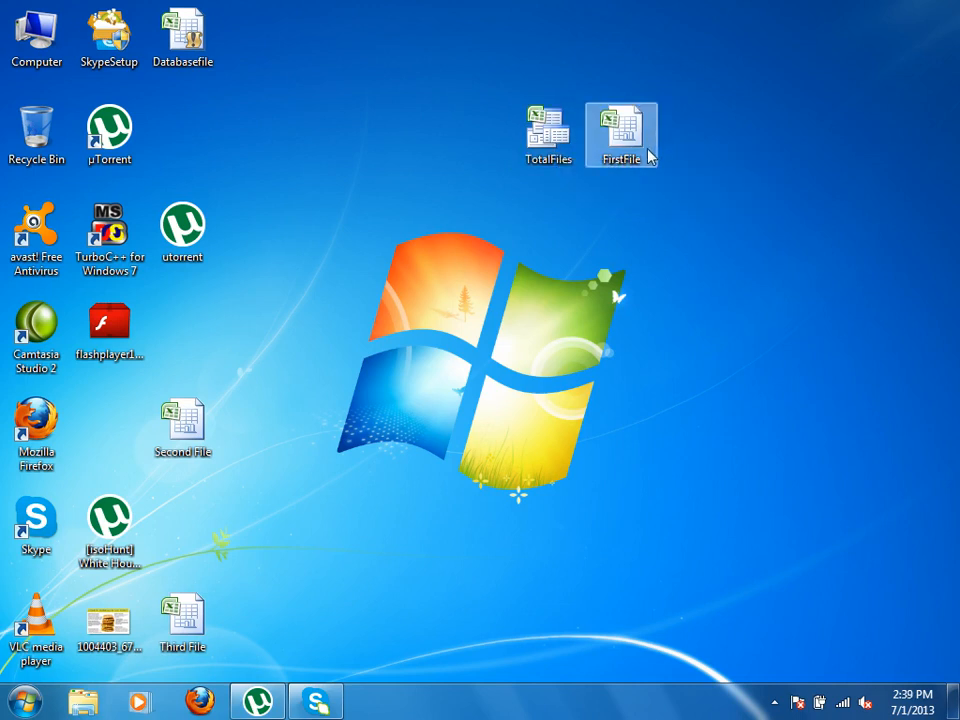
# - Open the TotalFiles workspace from the desktop and close its three workbooks again
pyautogui.doubleClick(568, 141)
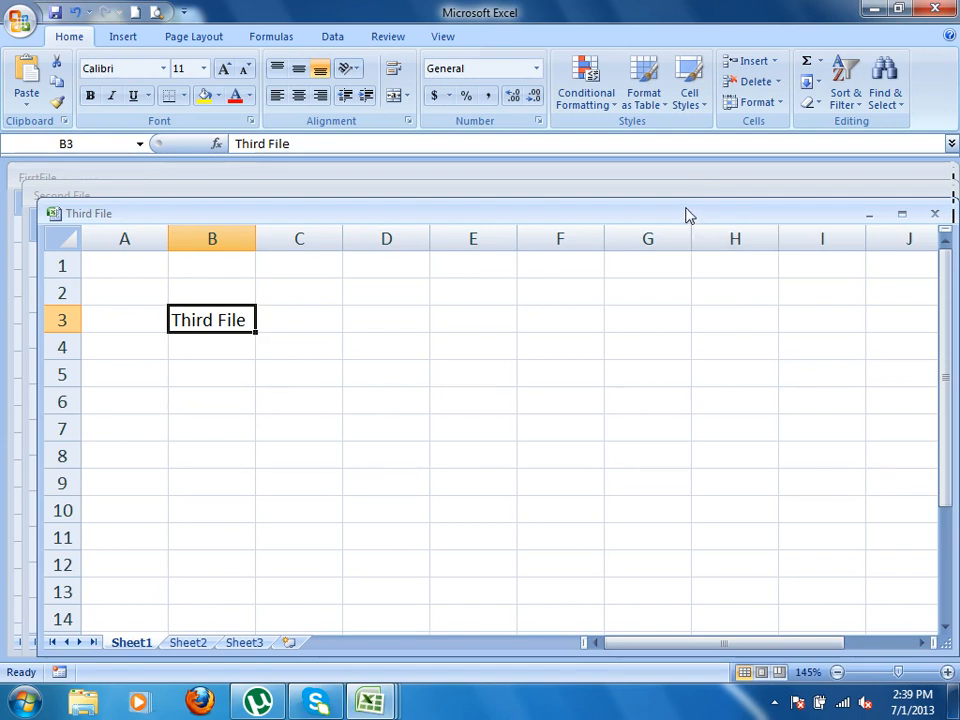
pyautogui.click(948, 6)
pyautogui.click(948, 6)
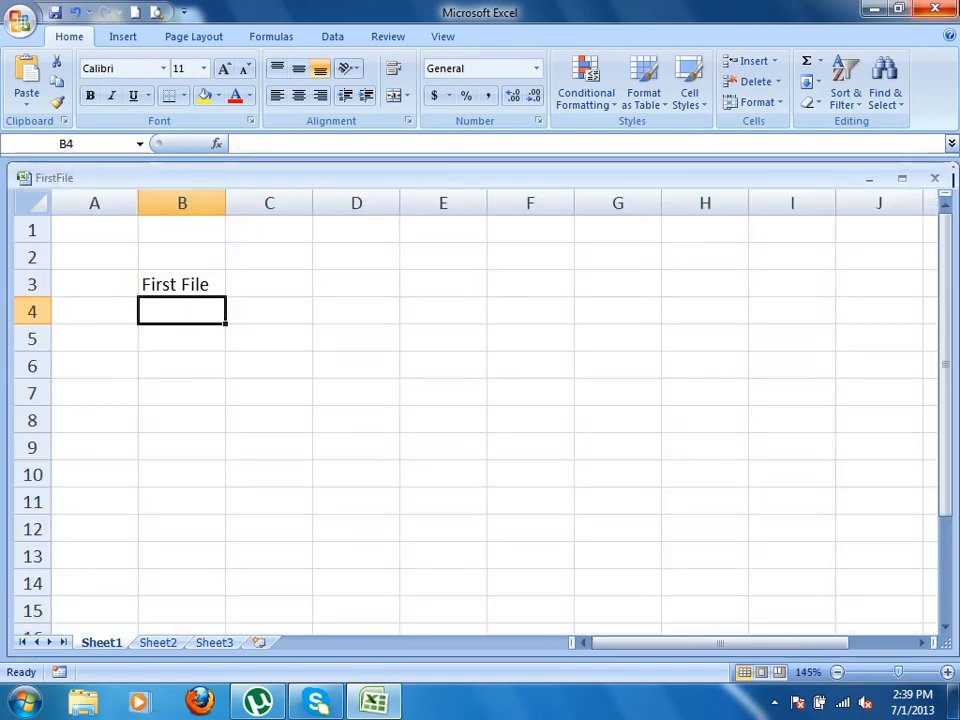
pyautogui.click(948, 6)
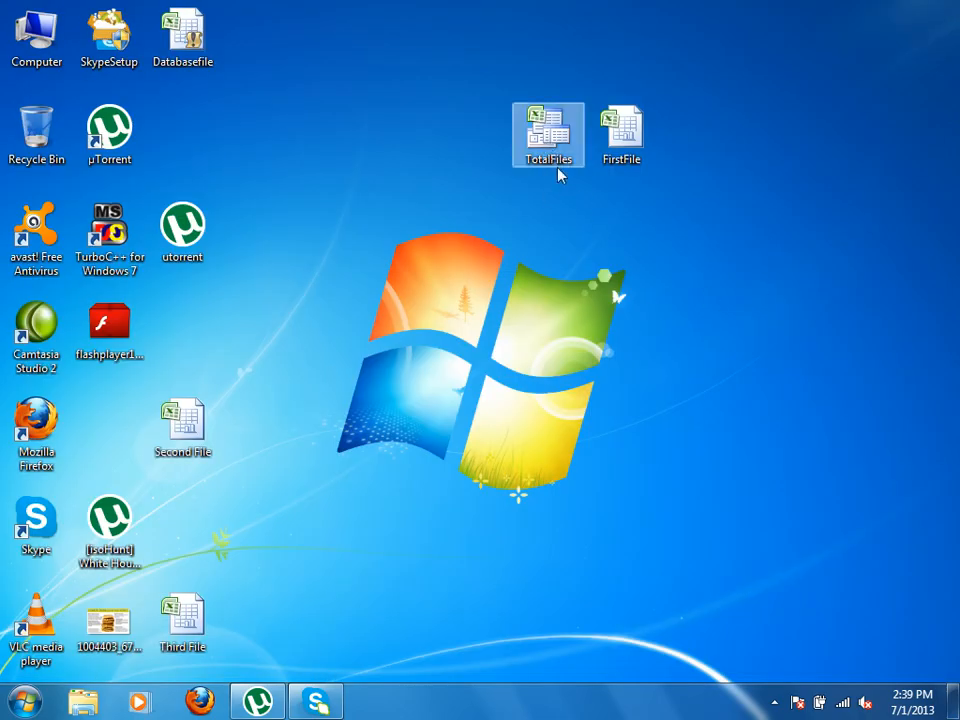
# - Reopen the TotalFiles workspace and use Switch Windows to activate Second File, FirstFile and Third File in turn
pyautogui.doubleClick(549, 132)
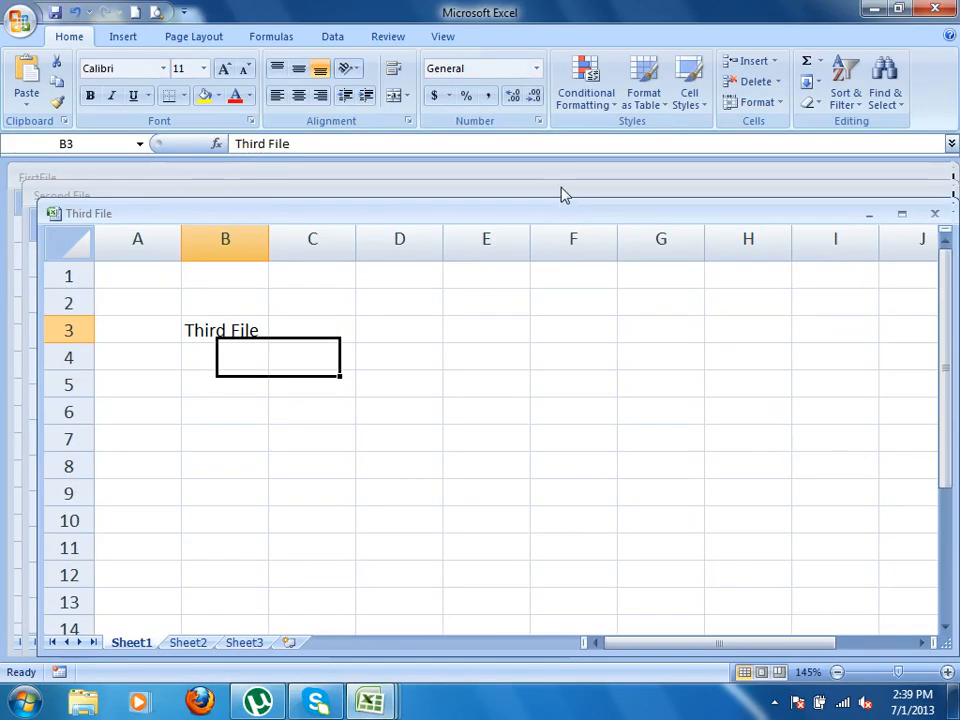
pyautogui.click(443, 38)
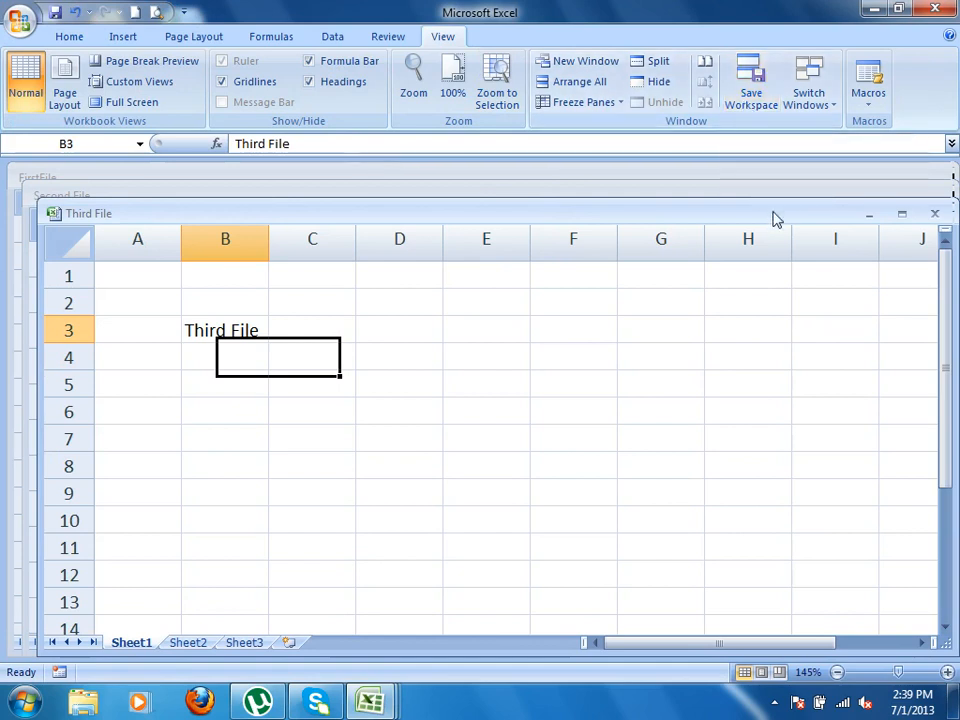
pyautogui.click(813, 96)
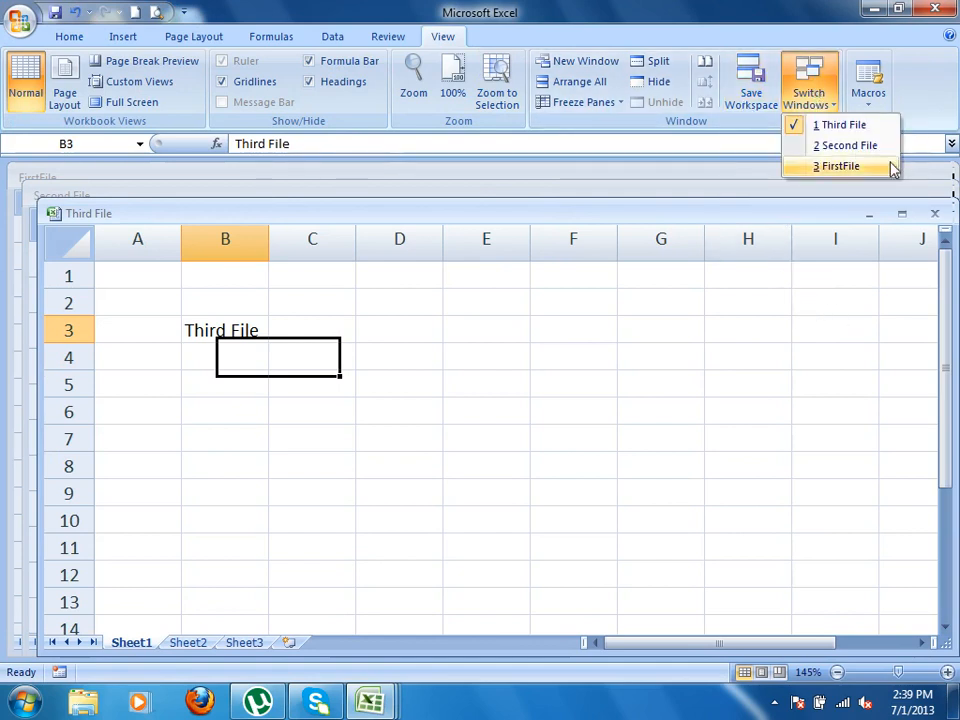
pyautogui.click(832, 145)
pyautogui.click(814, 96)
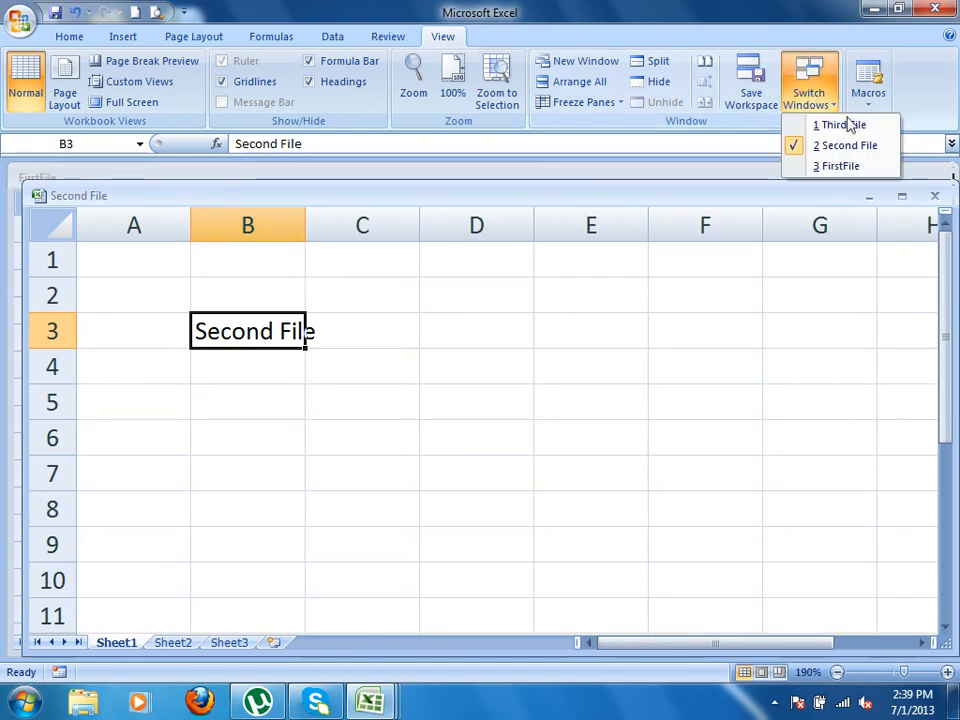
pyautogui.click(851, 171)
pyautogui.click(813, 96)
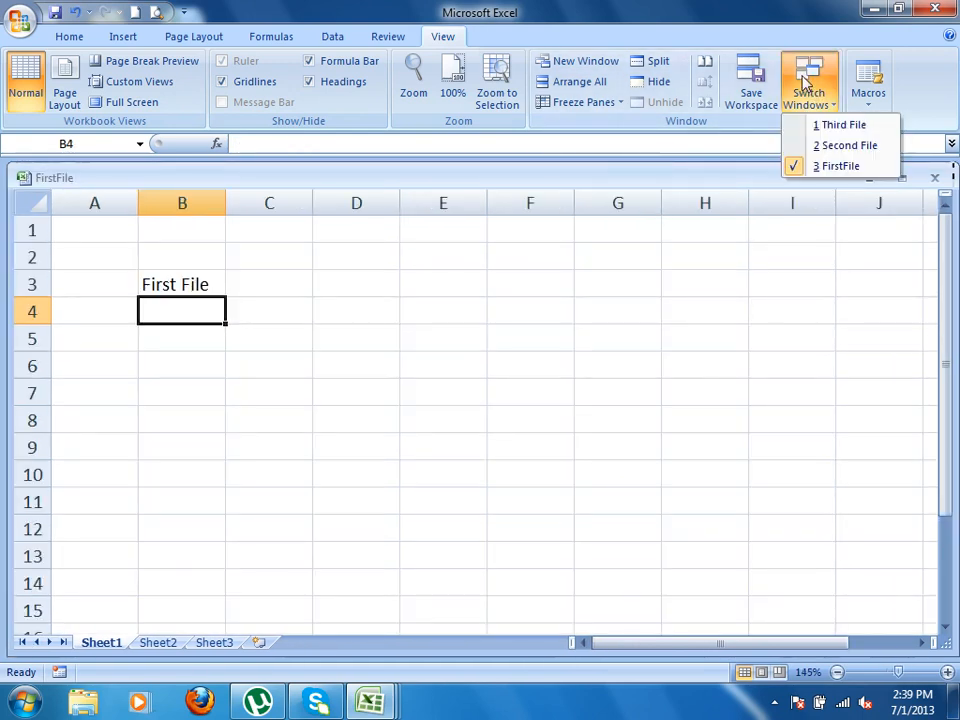
pyautogui.click(822, 126)
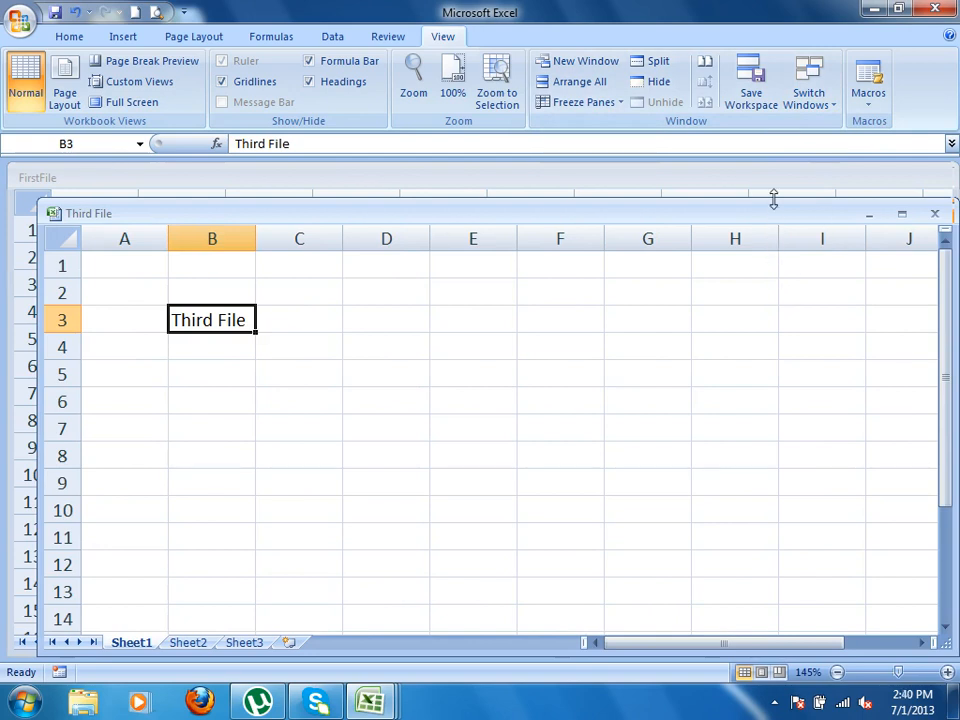
# - Cycle repeatedly through the open workbook windows
pyautogui.hotkey('ctrl', 'Tab')
pyautogui.hotkey('ctrl', 'Tab')
pyautogui.hotkey('ctrl', 'Tab')
pyautogui.hotkey('ctrl', 'Tab')
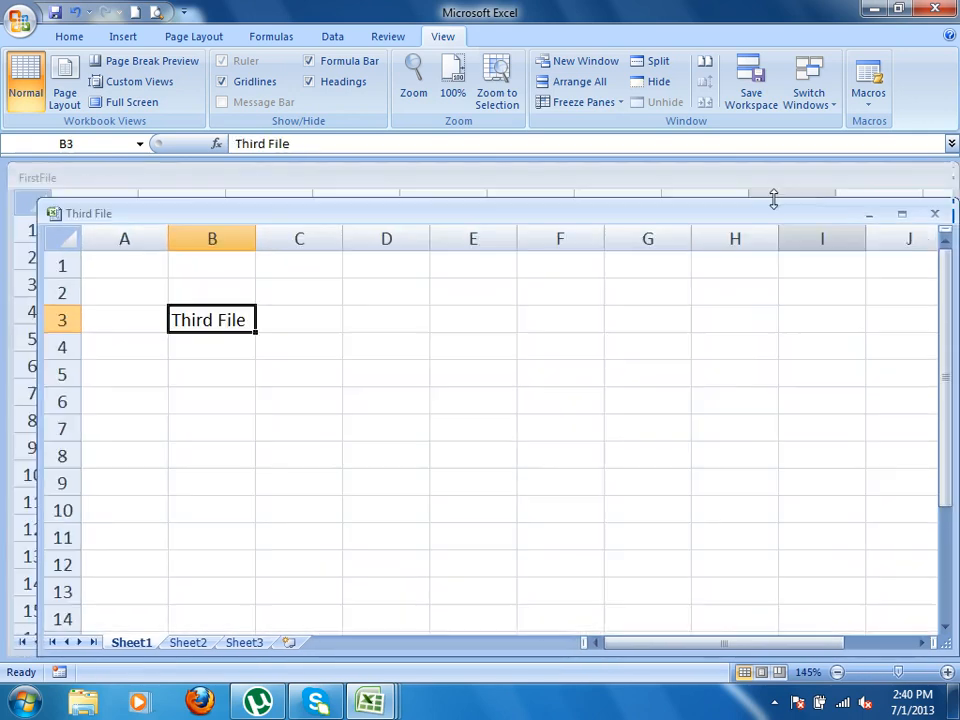
pyautogui.hotkey('ctrl', 'Tab')
pyautogui.hotkey('ctrl', 'Tab')
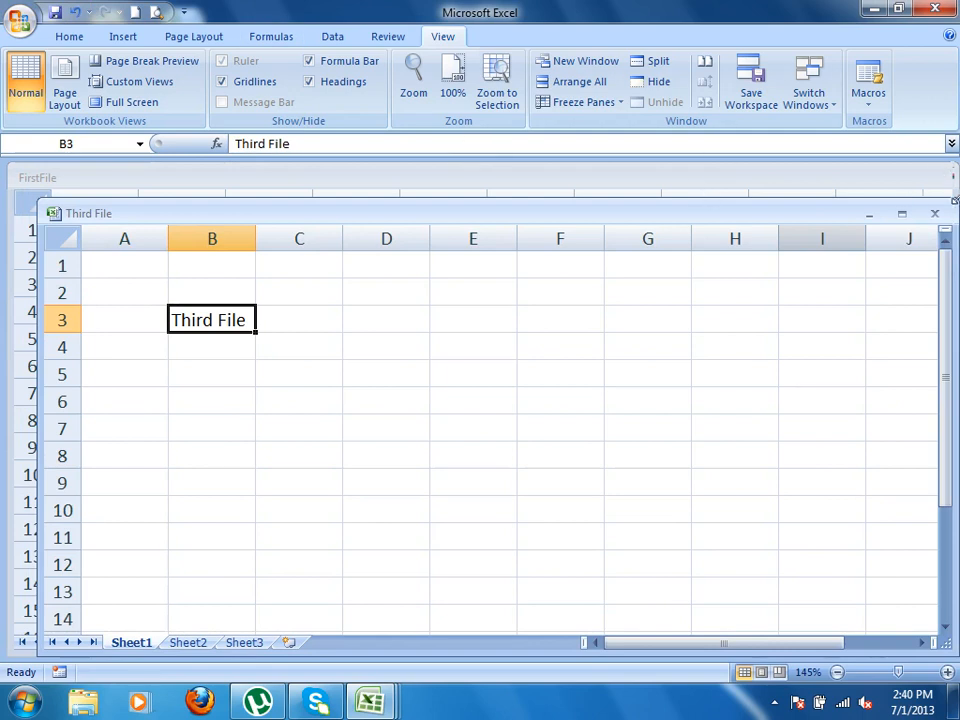
# - Maximize the FirstFile workbook window, select cell G4 and look at the available Macros commands
pyautogui.doubleClick(731, 183)
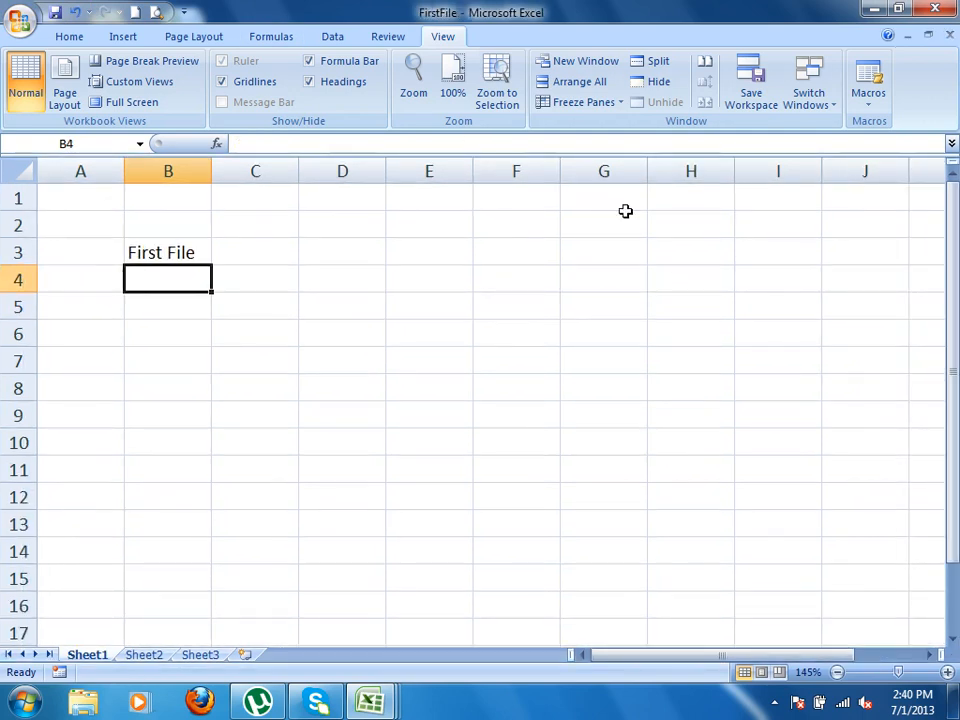
pyautogui.click(604, 278)
pyautogui.click(879, 104)
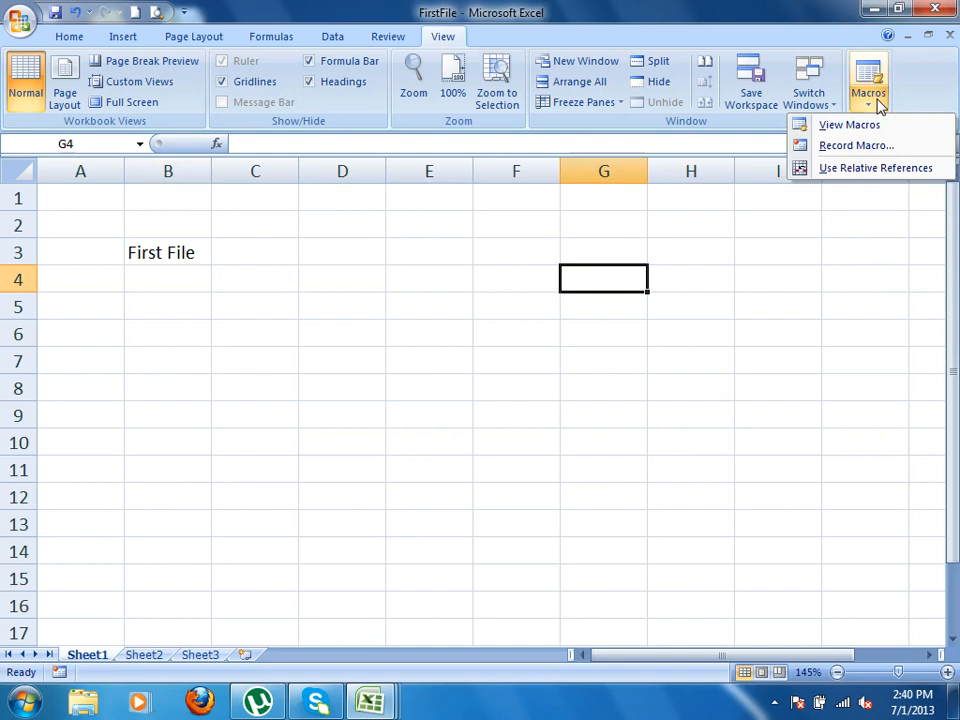
pyautogui.click(611, 283)
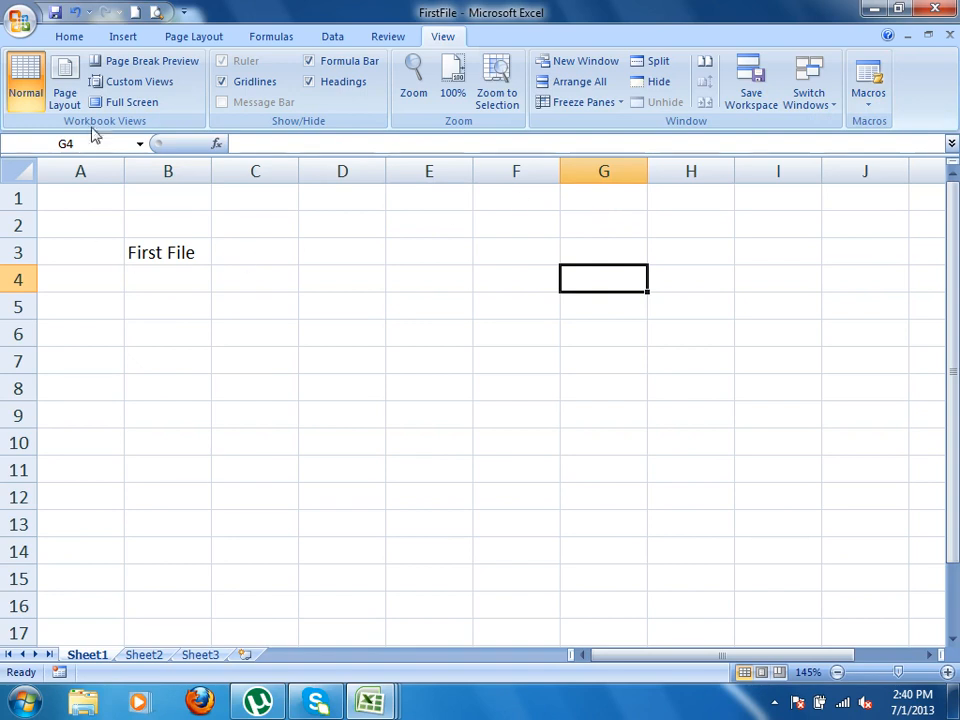
# - Close all open workbooks, create a new blank workbook and dismiss the Windows performance notification
pyautogui.hotkey('ctrl', 'Tab')
pyautogui.hotkey('ctrl', 'w')
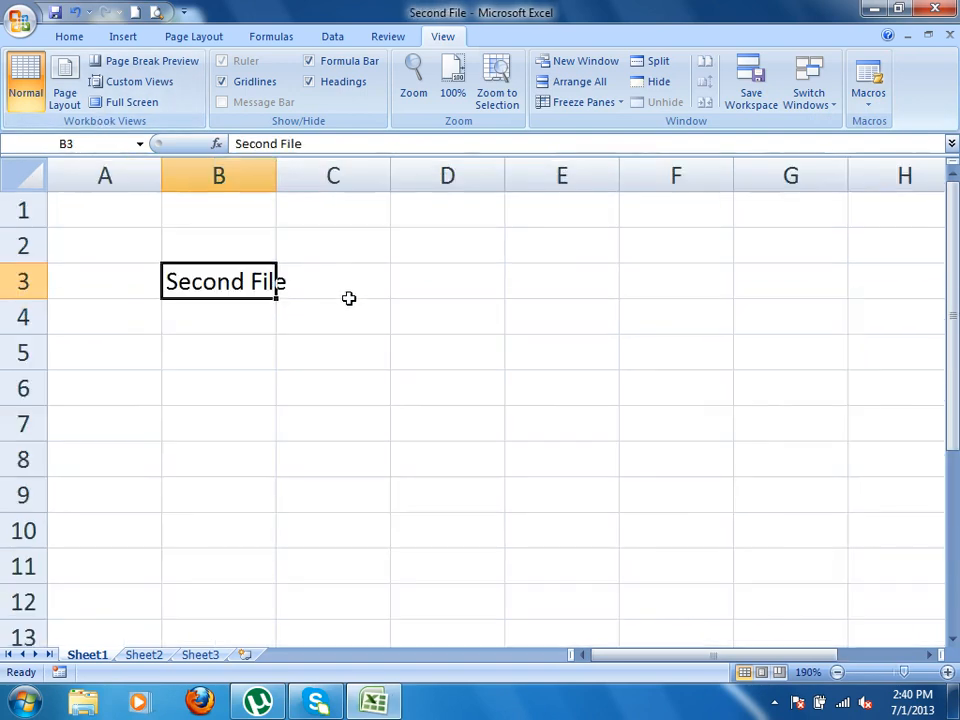
pyautogui.hotkey('ctrl', 'w')
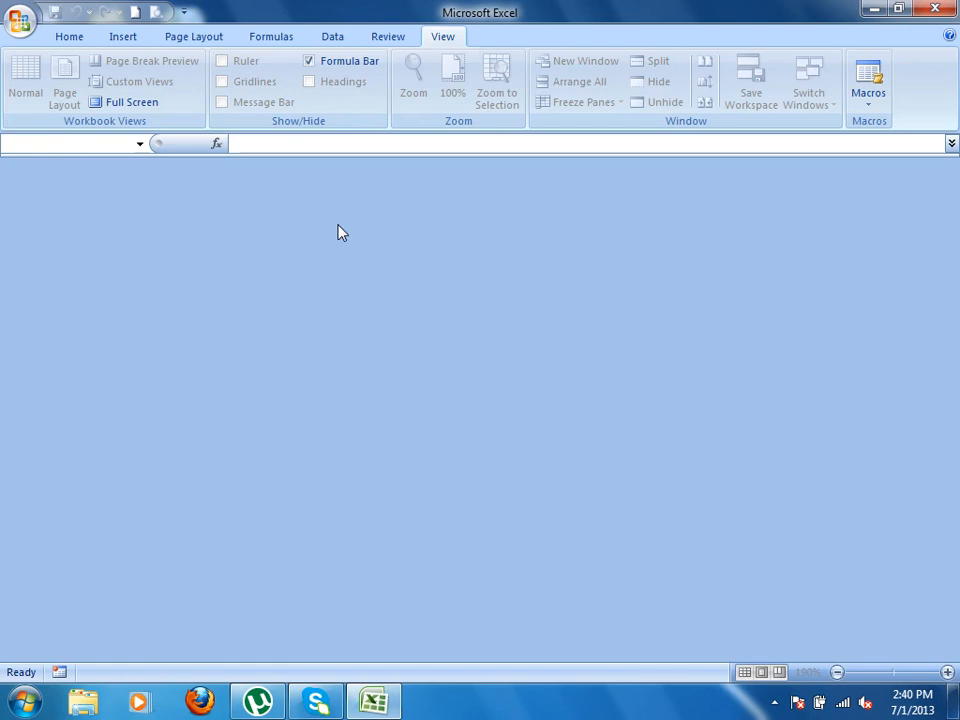
pyautogui.hotkey('ctrl', 'n')
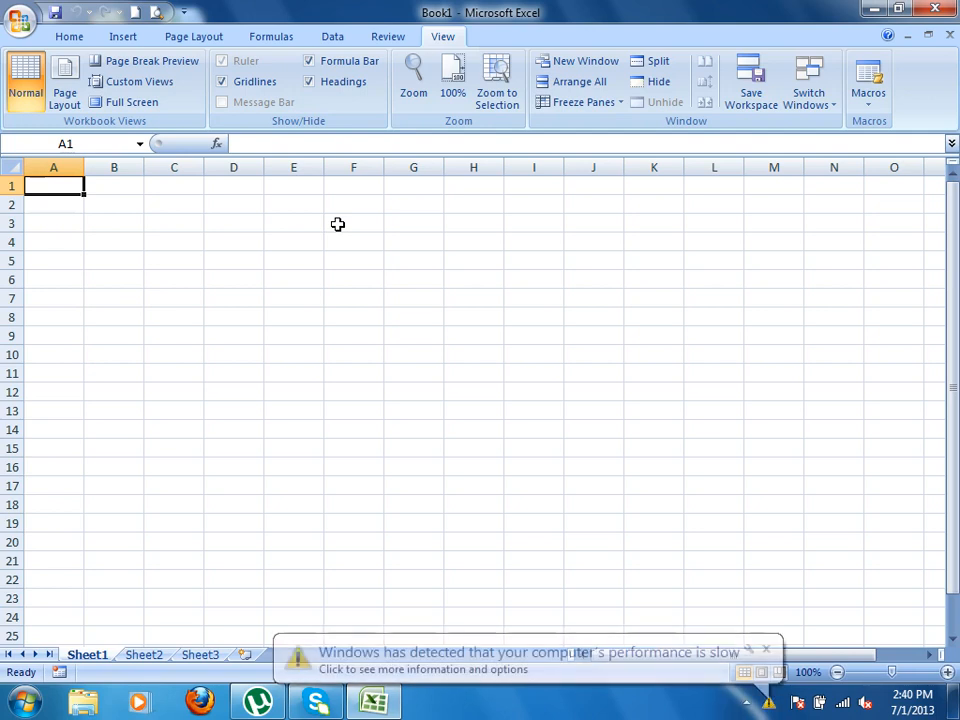
pyautogui.click(608, 658)
pyautogui.click(463, 399)
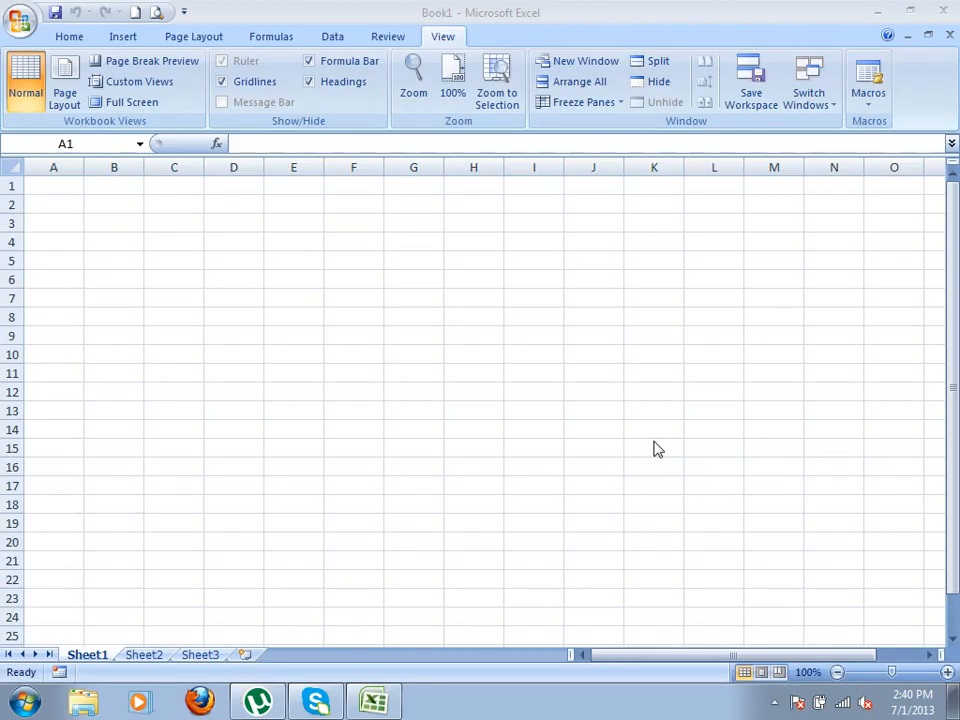
# - Enter the heading Salary in D1 and the values 24, 234, 24, 242, 3423, 423, 4234 and 234 in D2:D9
pyautogui.click(424, 325)
pyautogui.scroll(3, 406, 314)
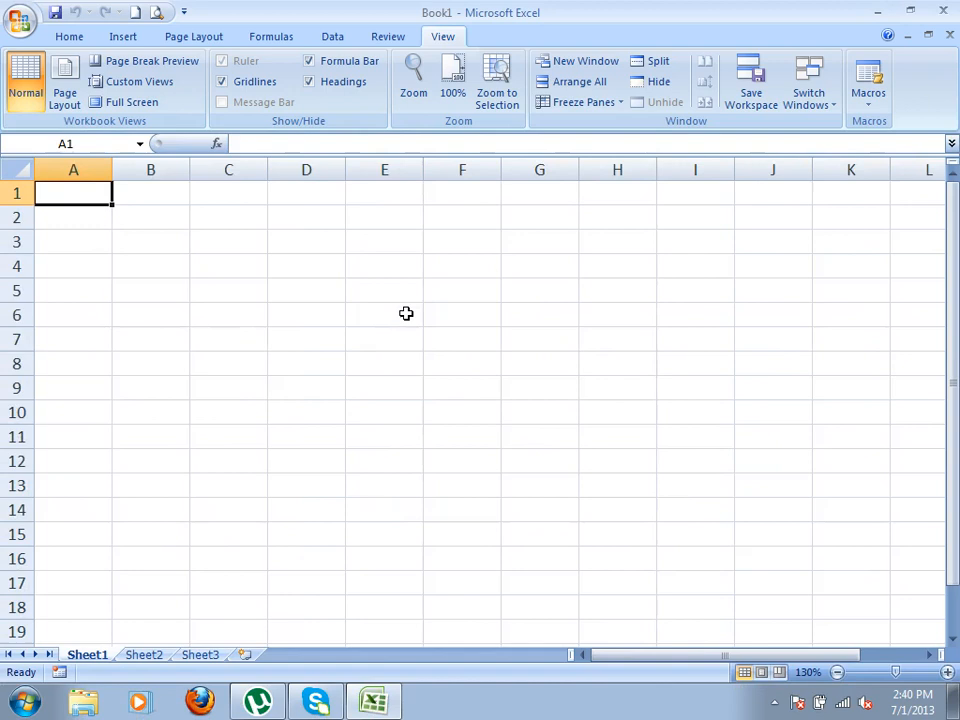
pyautogui.click(355, 203)
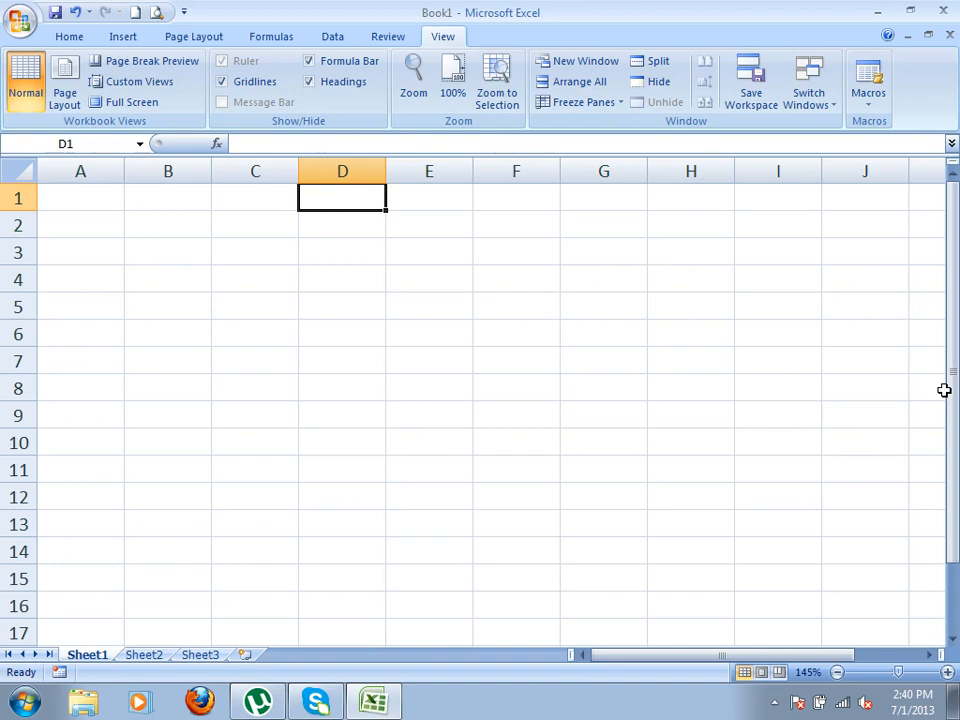
pyautogui.write('Salary')
pyautogui.press('Return')
pyautogui.write('24')
pyautogui.press('Return')
pyautogui.write('234')
pyautogui.press('Return')
pyautogui.write('24')
pyautogui.press('Return')
pyautogui.write('242 3423 423 4234 234')
pyautogui.press('Return')
# - Label cell C10, beside the end of the salary column, as Total
pyautogui.press('Left')
pyautogui.write('Total')
pyautogui.press('Tab')
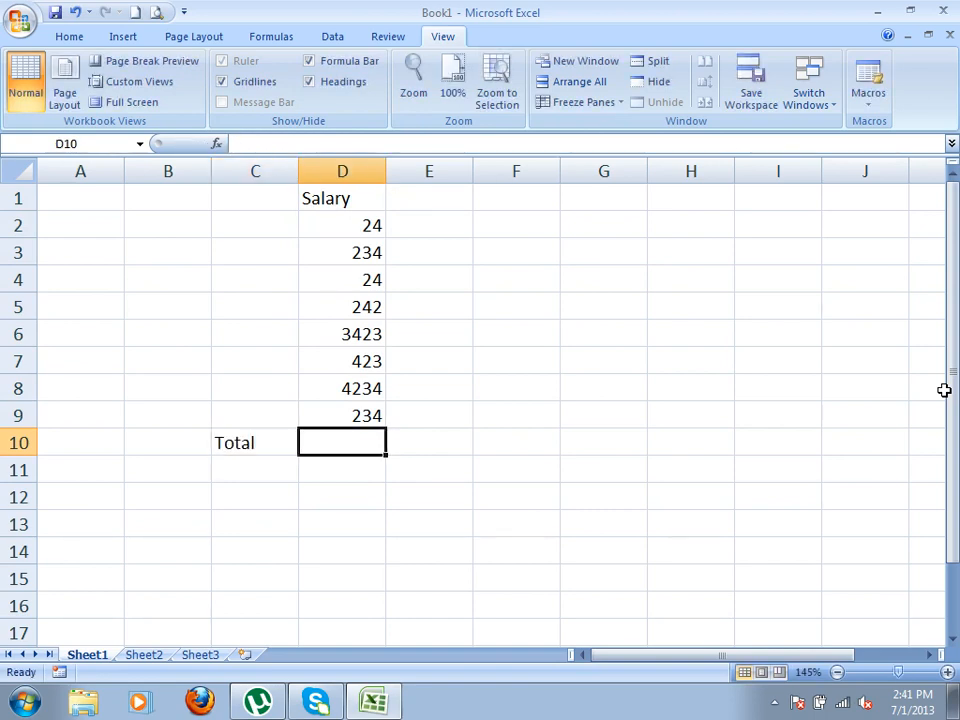
# - Try AutoSum on the salaries in D10, then clear the cell
pyautogui.hotkey('alt', '=')
pyautogui.hotkey('alt', '=')
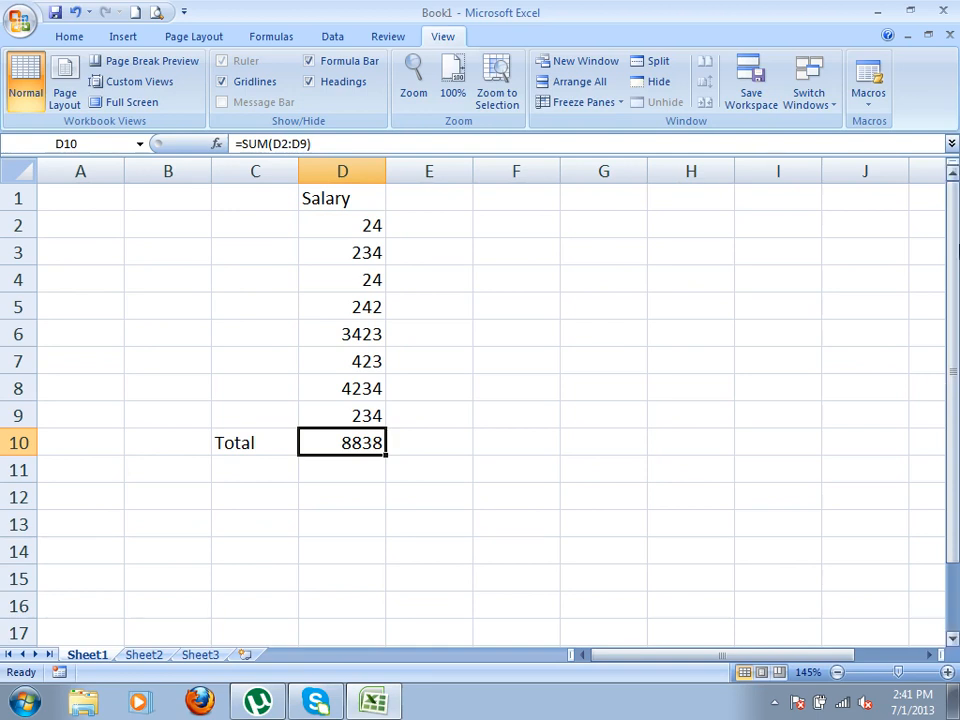
pyautogui.press('Delete')
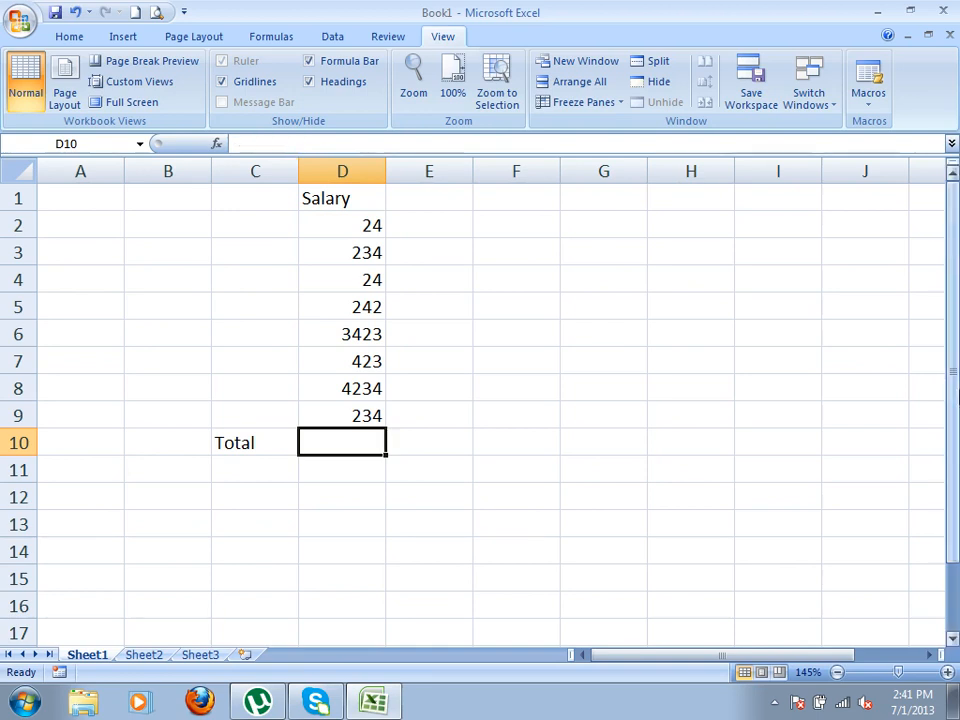
# - Start recording Macro1 in this workbook with q as its shortcut letter
pyautogui.click(874, 100)
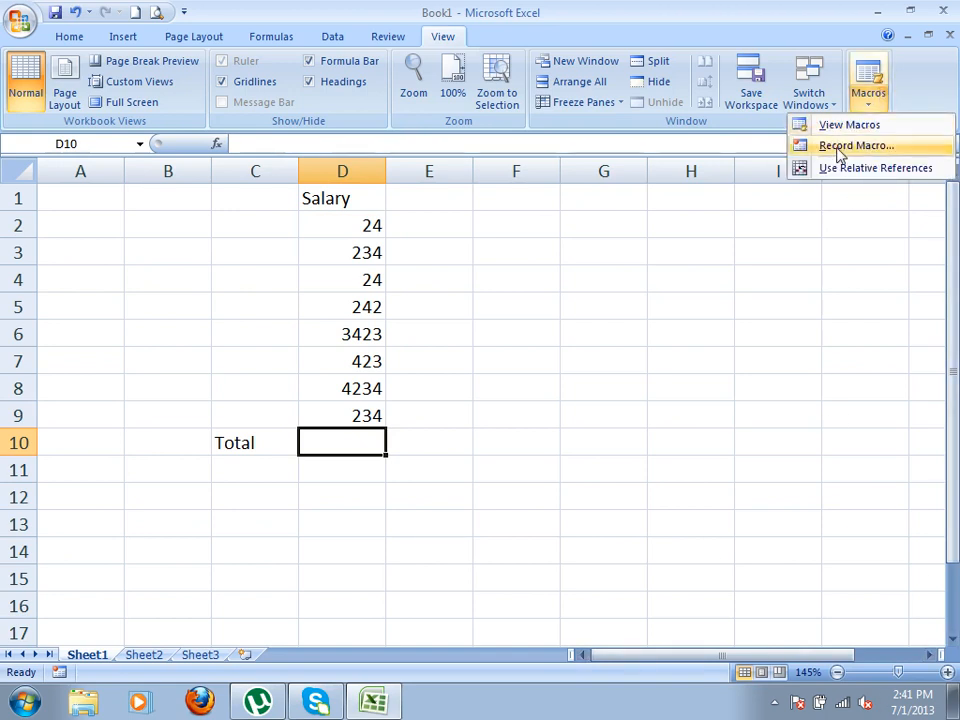
pyautogui.click(840, 147)
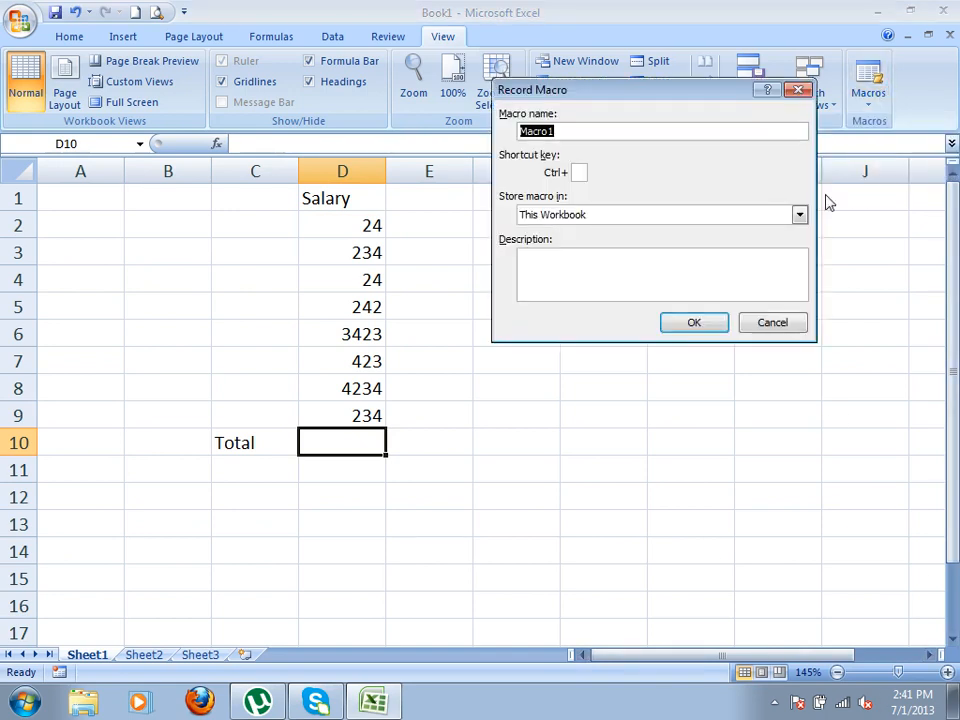
pyautogui.click(579, 172)
pyautogui.write('a')
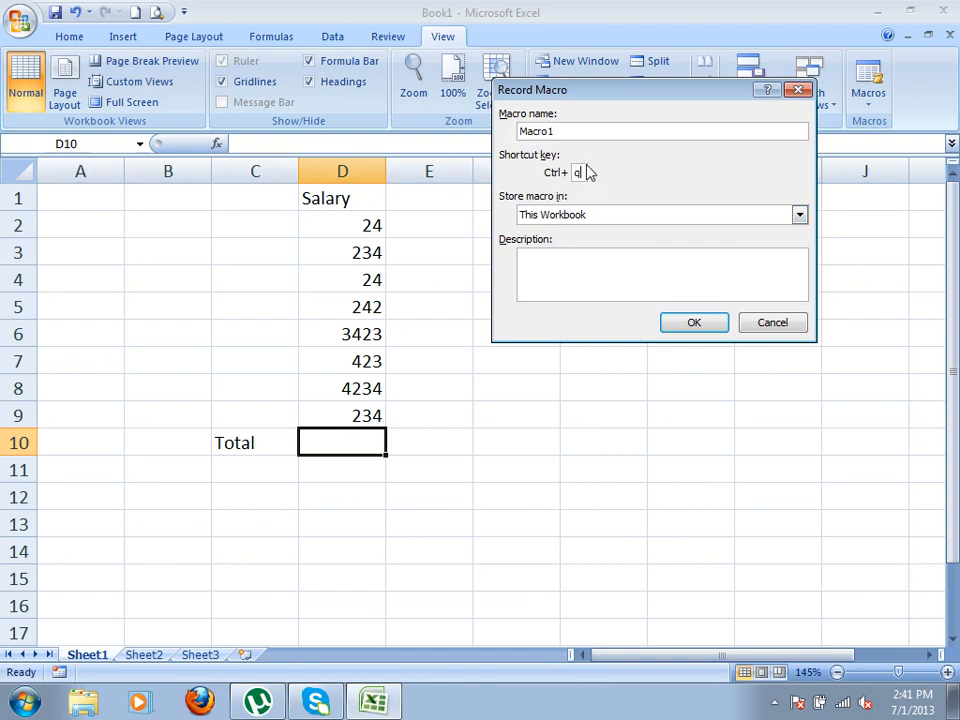
pyautogui.click(689, 322)
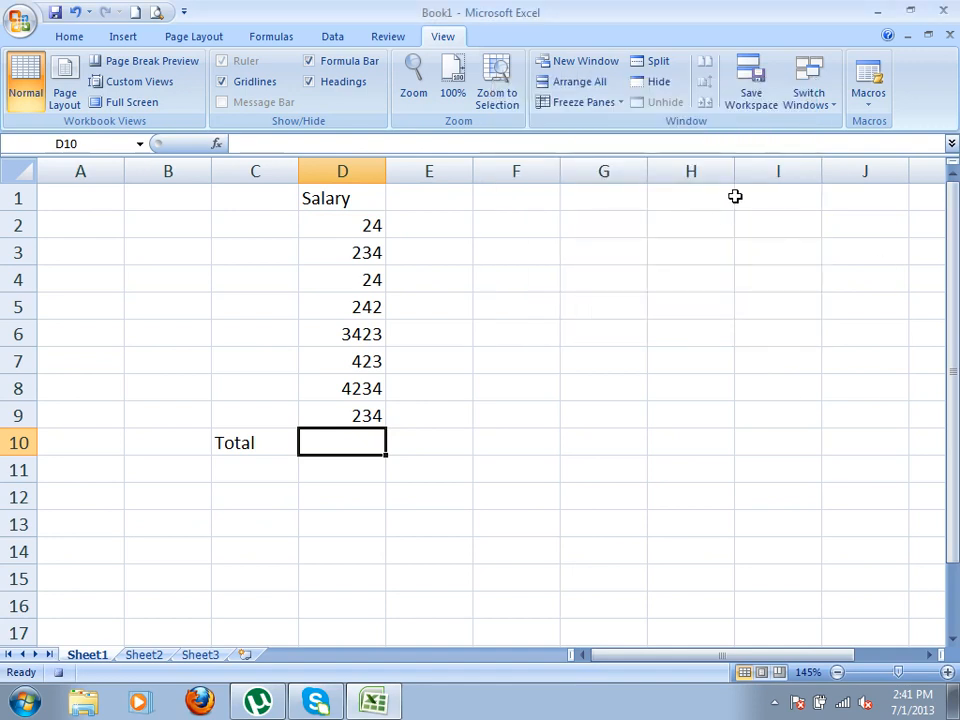
# - Enter a SUM formula for D2:D9 in cell D10
pyautogui.write('=sum(')
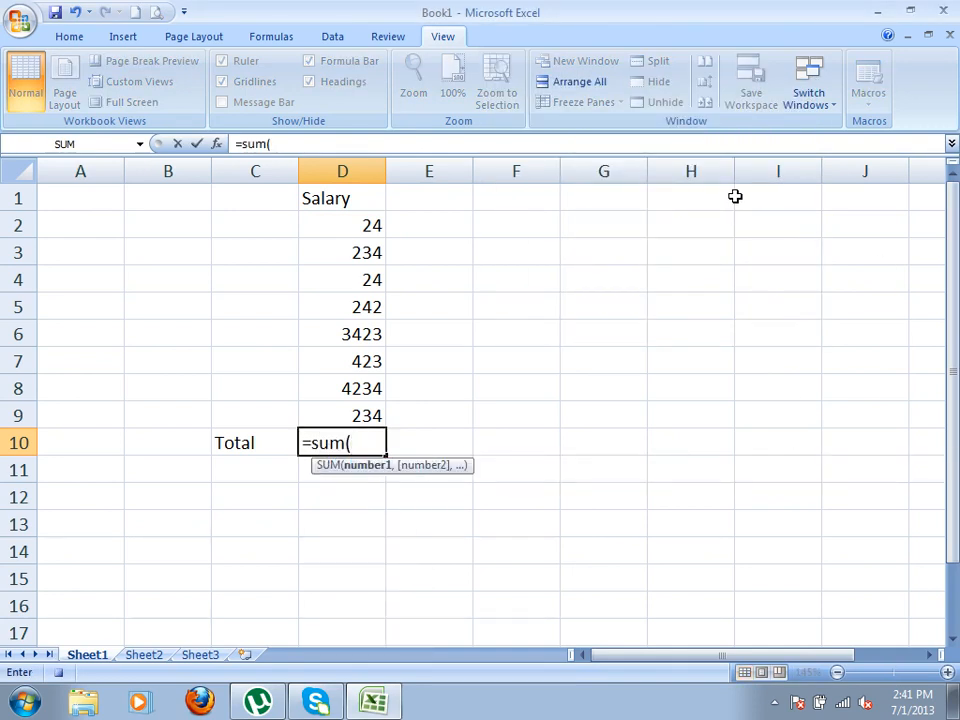
pyautogui.moveTo(360, 223); pyautogui.dragTo(373, 416)
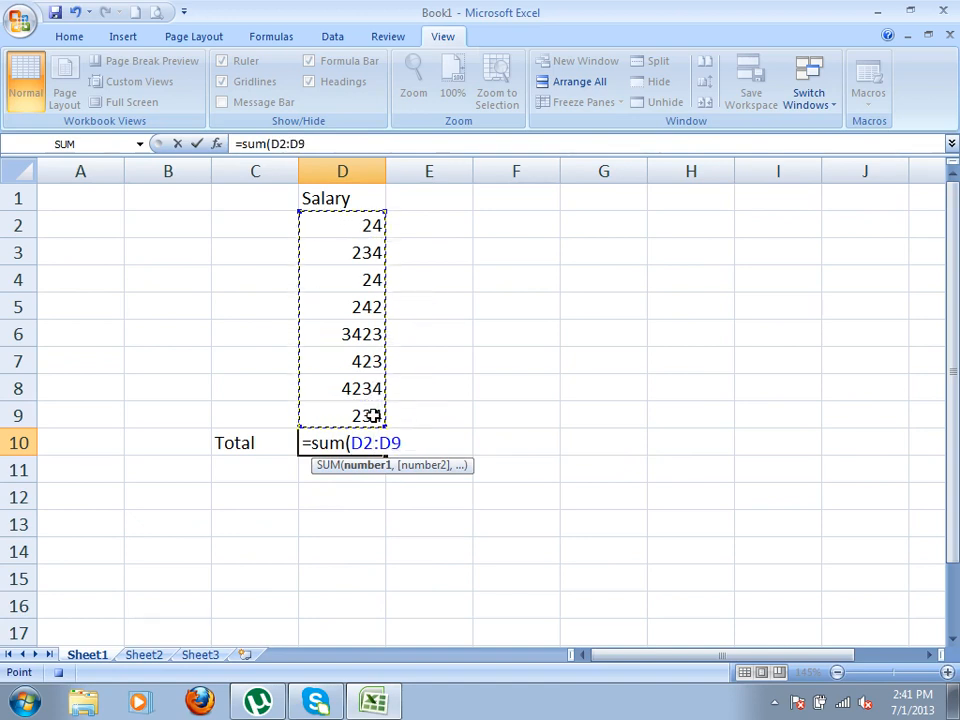
pyautogui.press('Return')
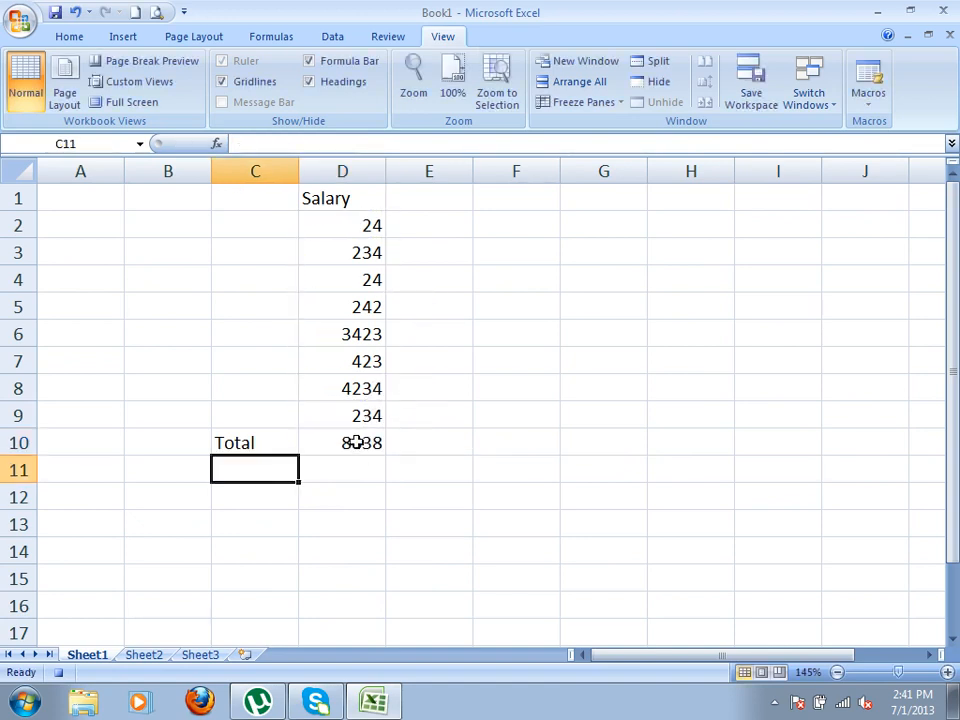
# - Replace SUM with AVERAGE in the D10 formula and stop recording the macro
pyautogui.doubleClick(357, 442)
pyautogui.doubleClick(330, 443)
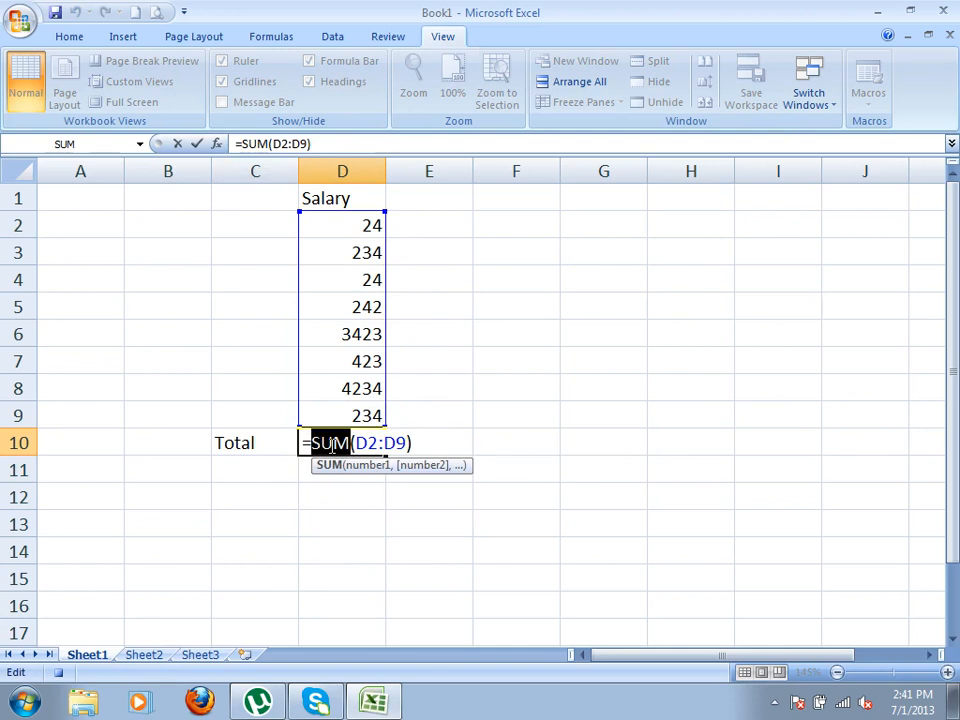
pyautogui.write('Average')
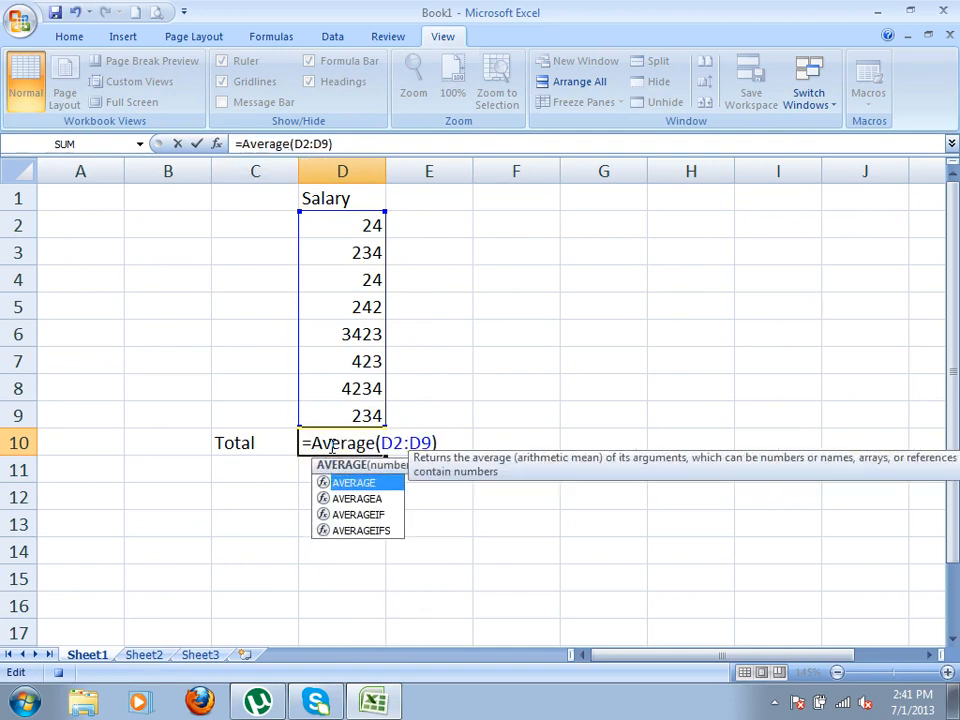
pyautogui.press('Return')
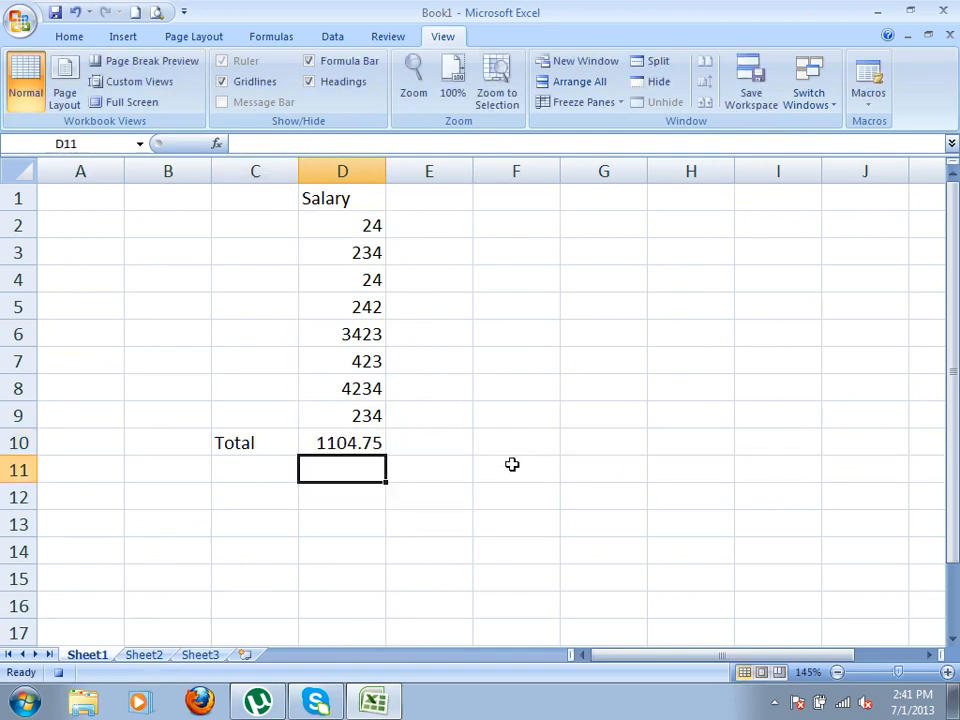
pyautogui.click(869, 101)
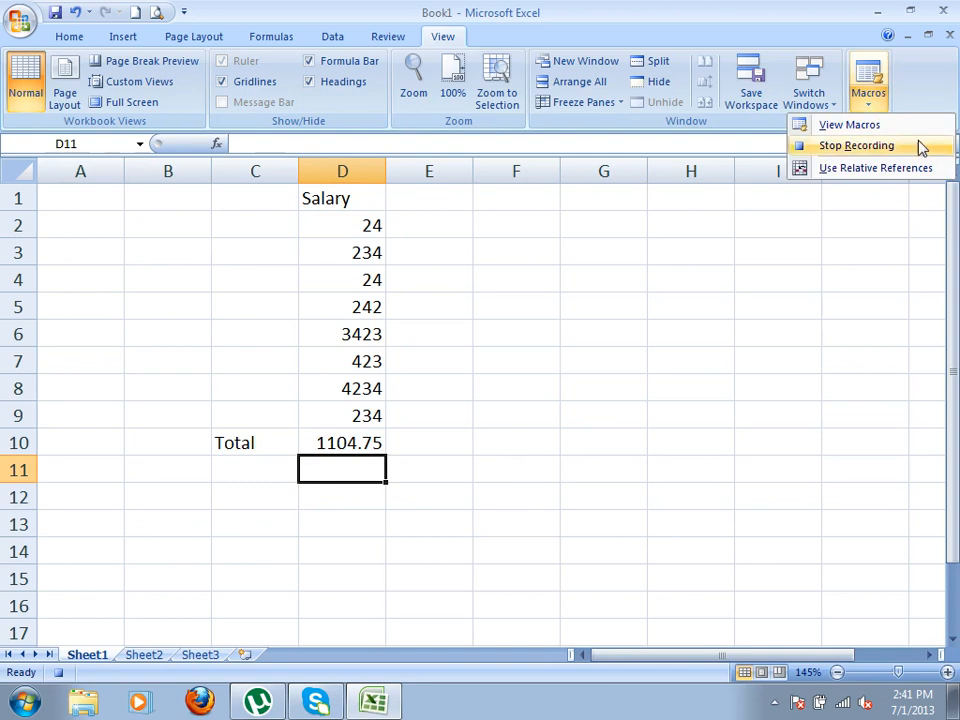
pyautogui.click(857, 146)
# - Clear D10, run Macro1 through its assigned shortcut and inspect the formula it enters in D10
pyautogui.click(377, 448)
pyautogui.press('Delete')
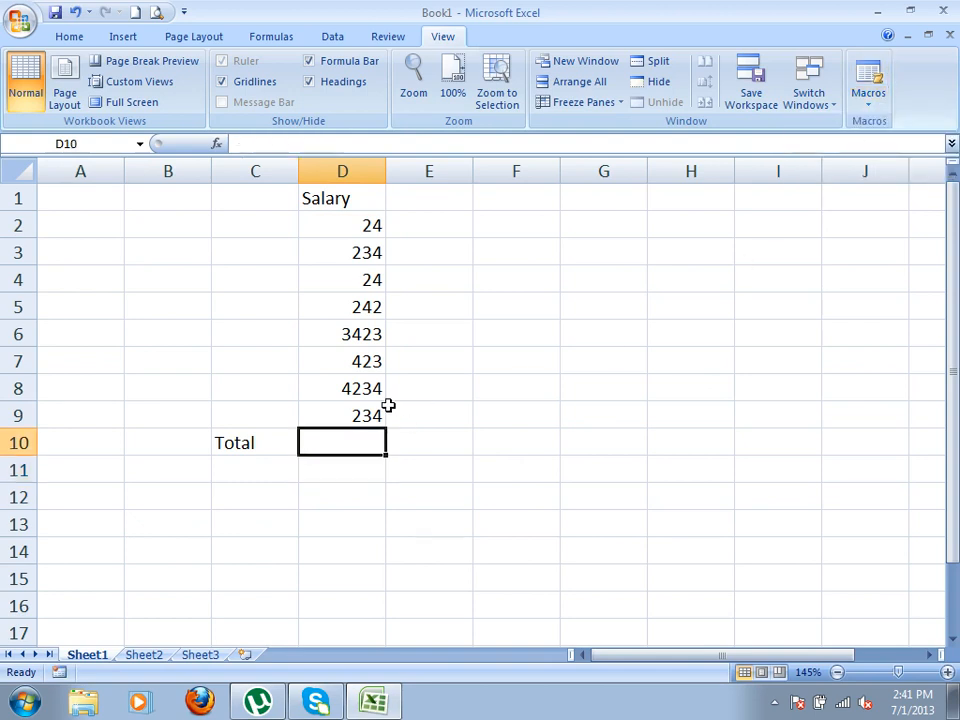
pyautogui.hotkey('ctrl', 'a')
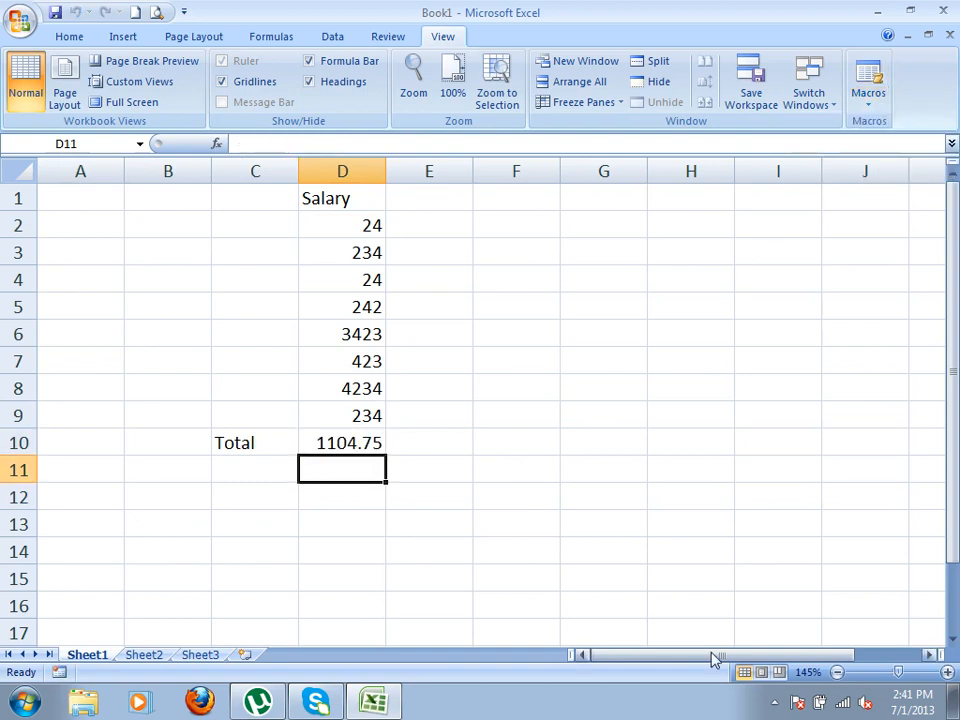
pyautogui.click(356, 443)
pyautogui.doubleClick(352, 442)
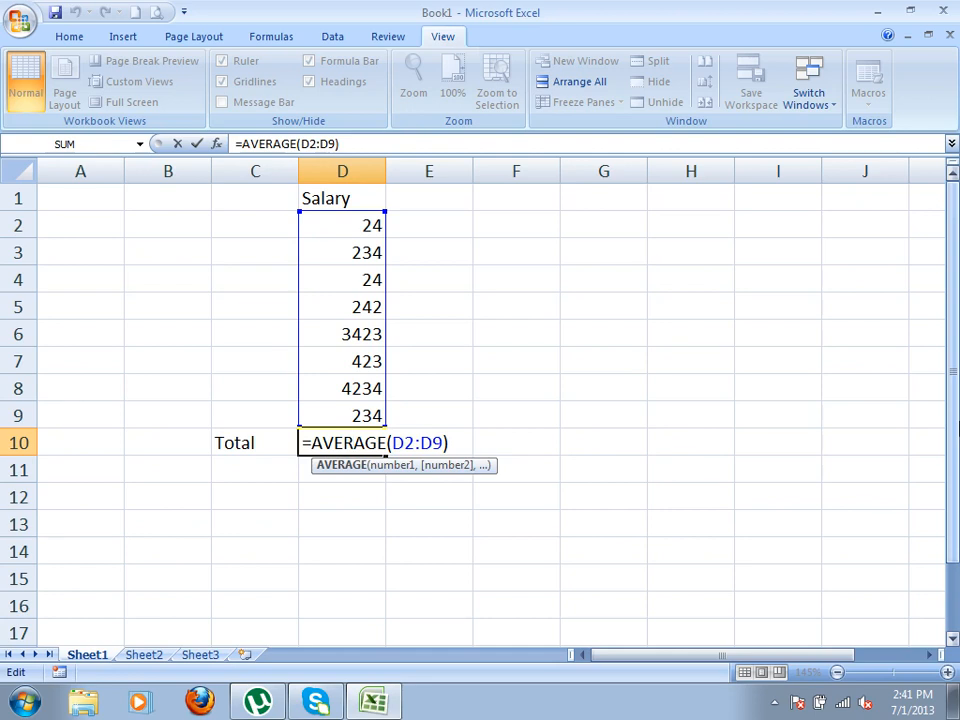
pyautogui.press('Return')
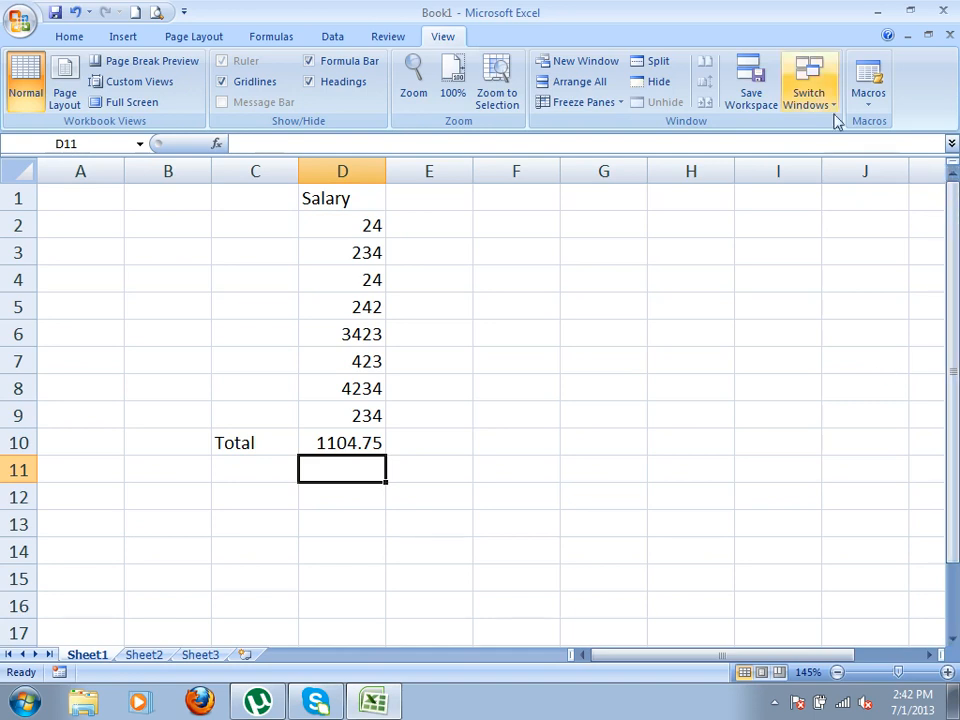
# - Step into Macro1 and delete the SUM formula line and the D10 selection line from its code
pyautogui.click(868, 88)
pyautogui.click(833, 124)
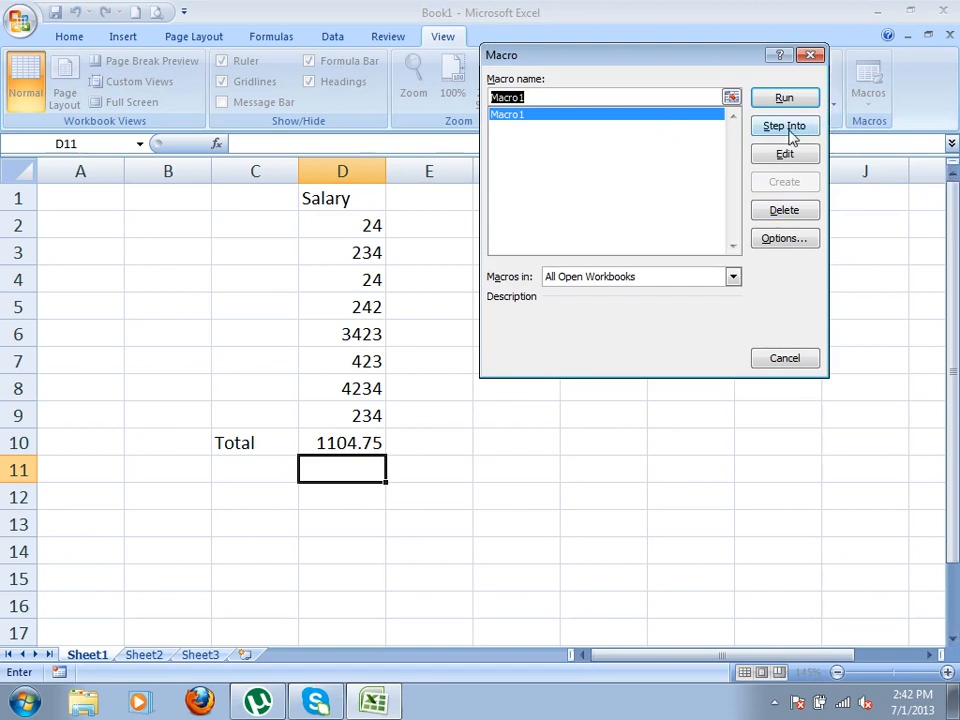
pyautogui.click(788, 130)
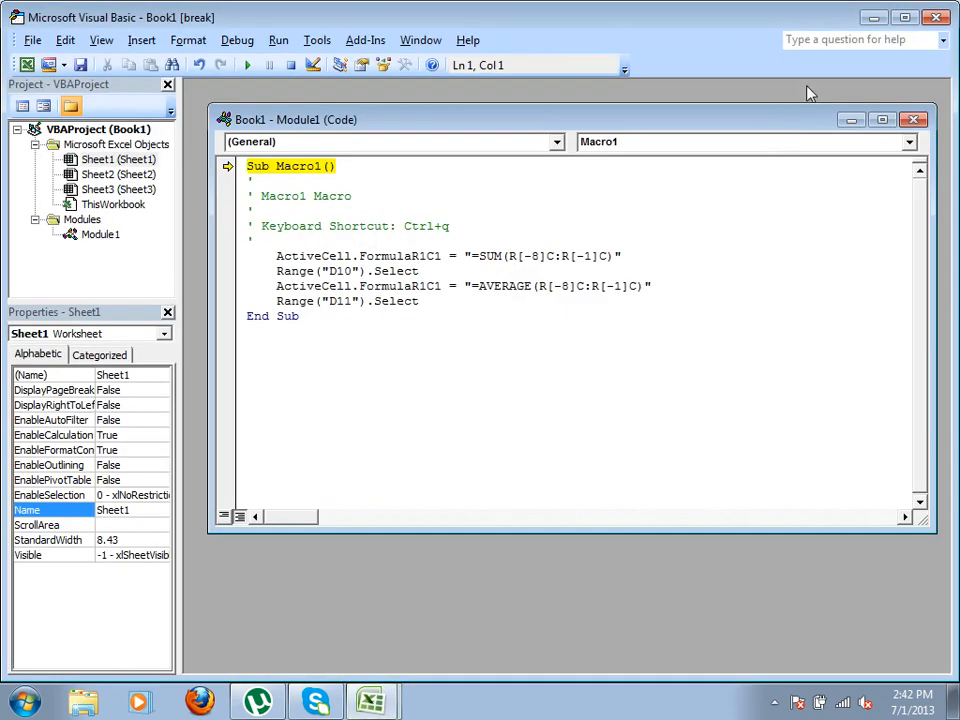
pyautogui.moveTo(404, 271); pyautogui.dragTo(276, 256)
pyautogui.press('Delete')
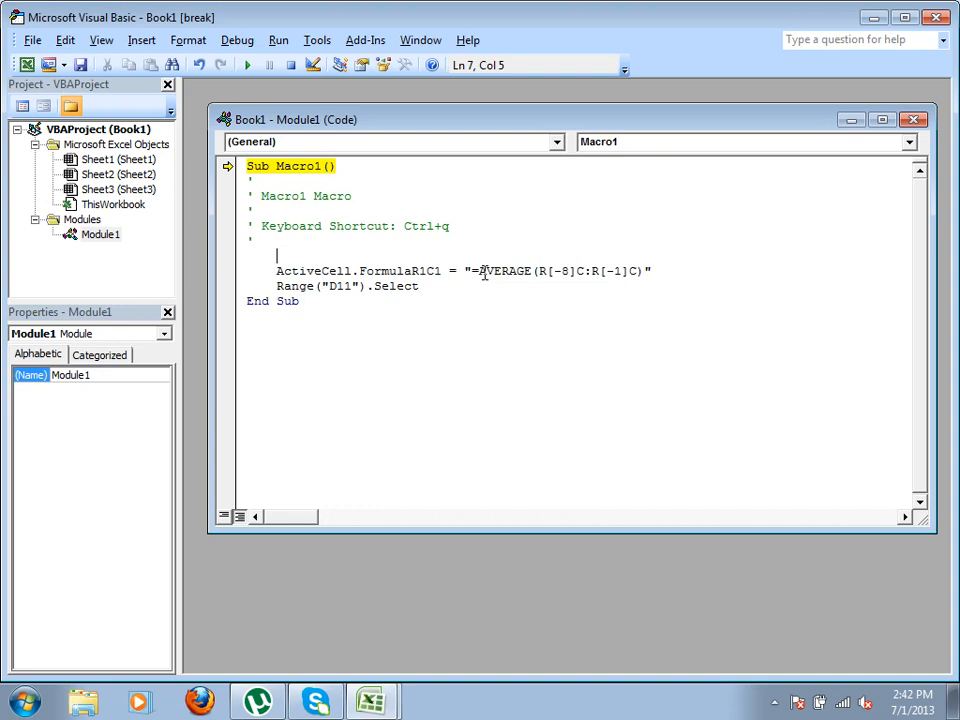
# - Reset the macro's execution and close the Visual Basic editor to return to the worksheet
pyautogui.click(290, 64)
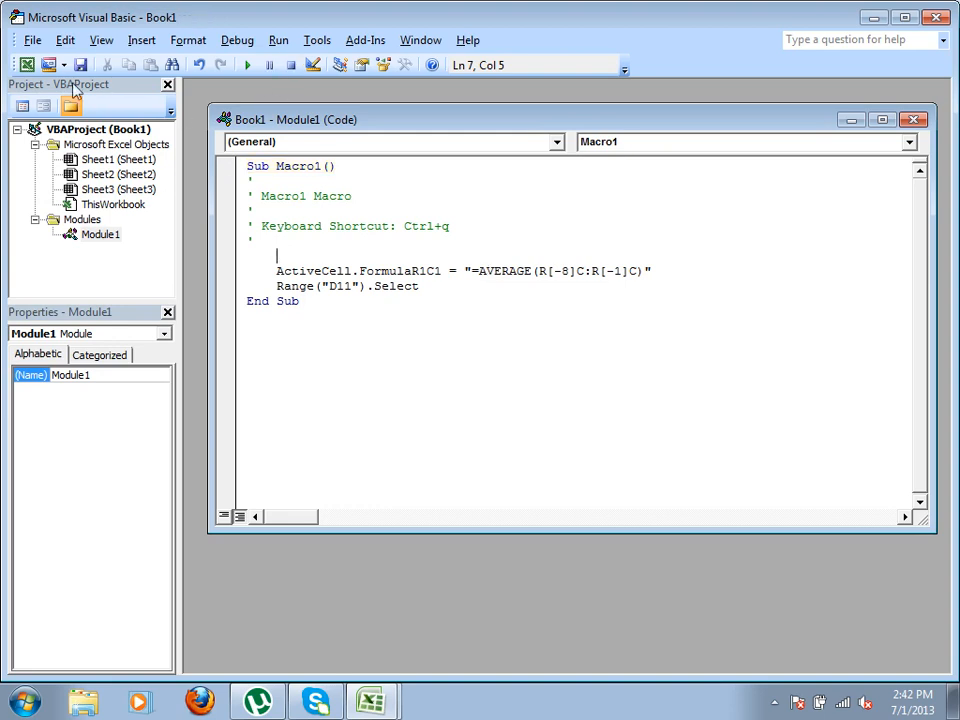
pyautogui.click(26, 64)
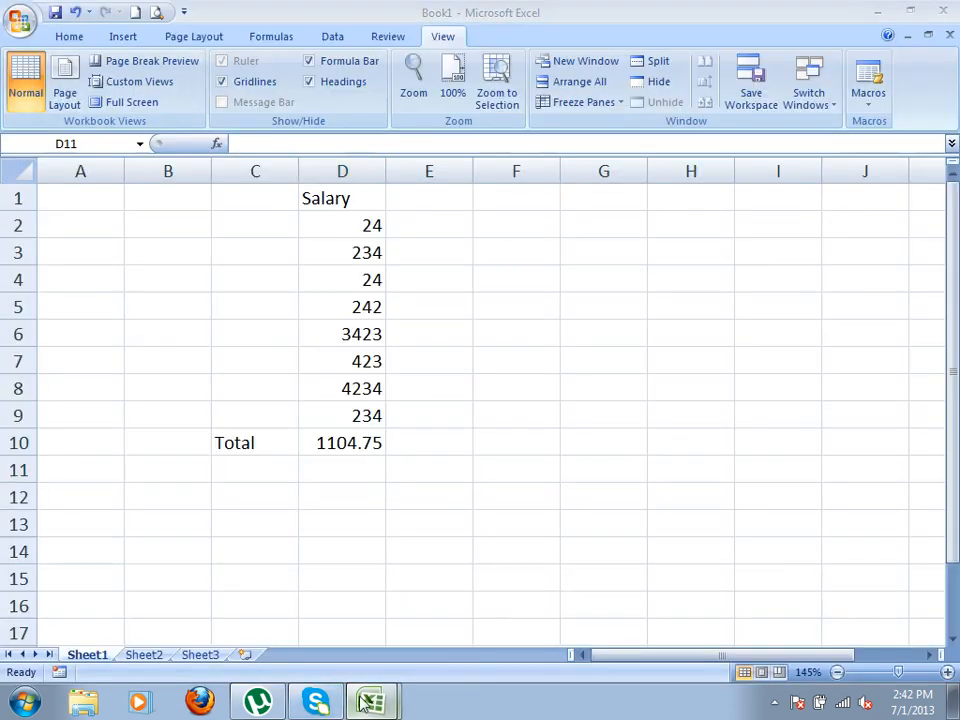
pyautogui.hotkey('alt', 'F11')
pyautogui.click(932, 20)
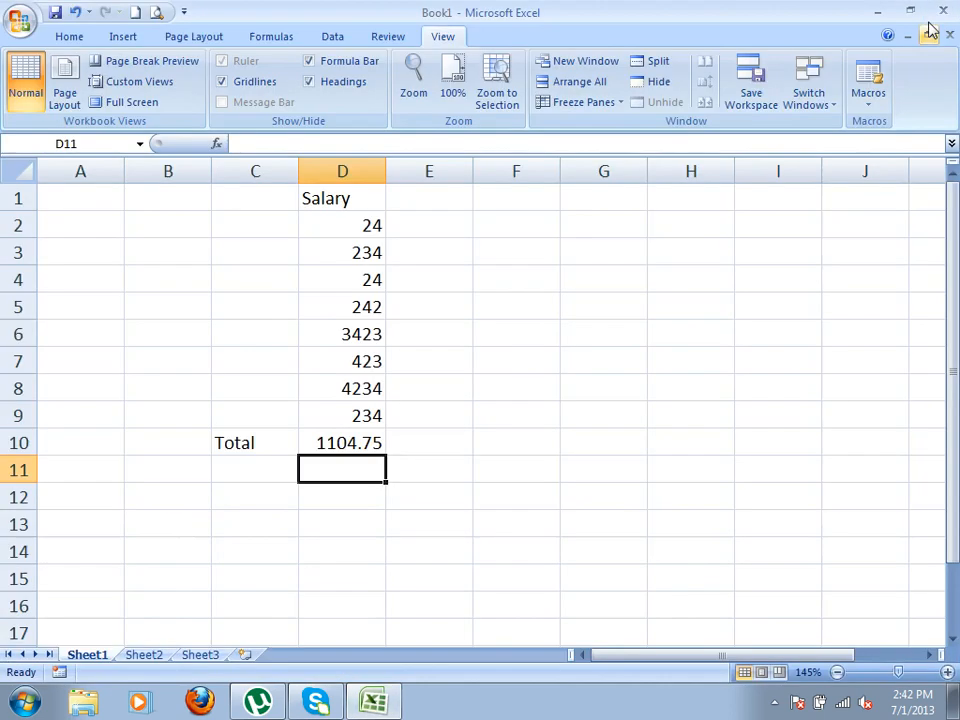
# - Clear D10, step into the edited Macro1 and execute its code line by line to the end
pyautogui.click(343, 437)
pyautogui.press('Delete')
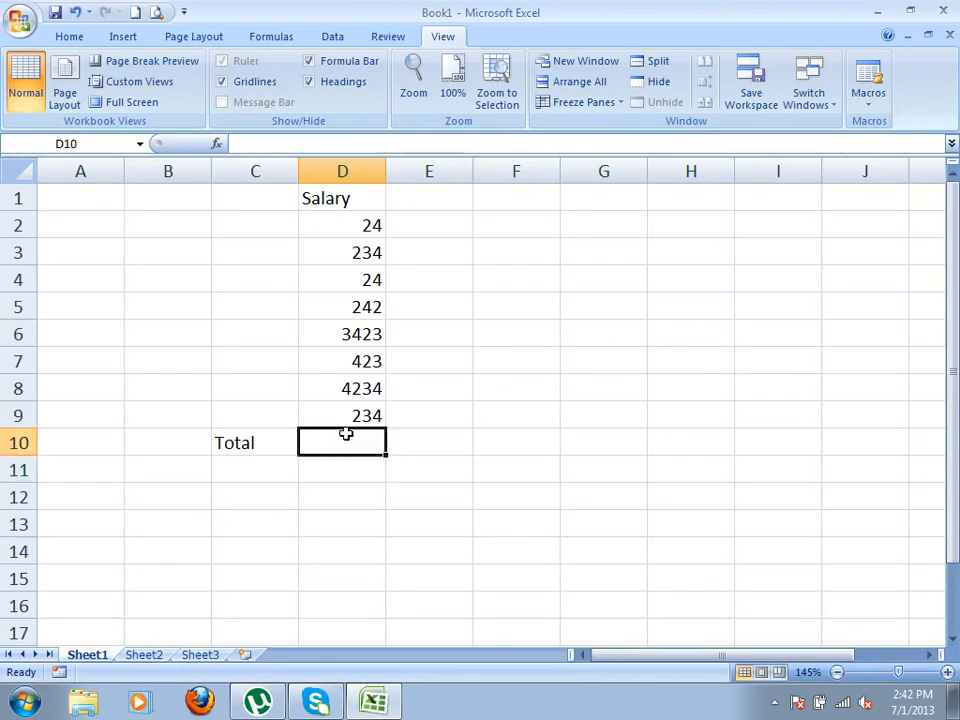
pyautogui.click(866, 100)
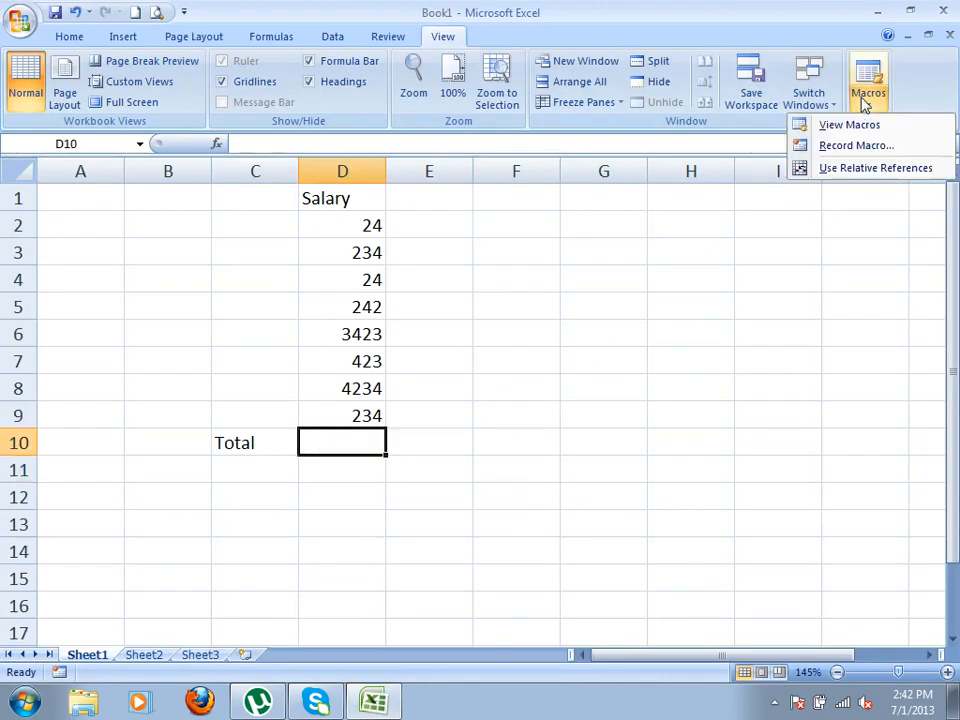
pyautogui.click(852, 124)
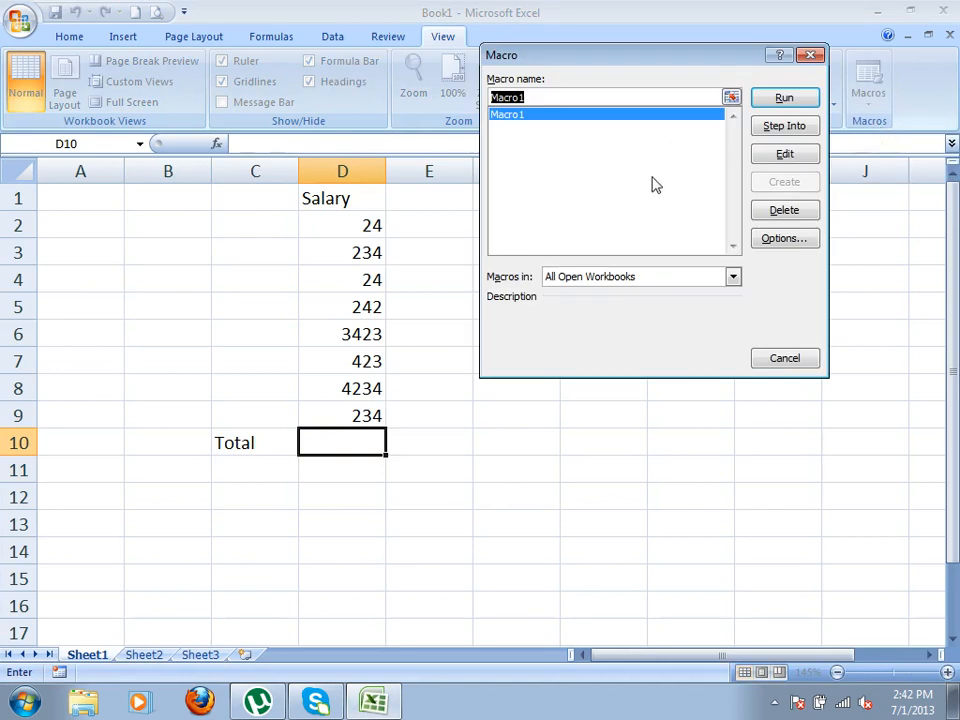
pyautogui.click(795, 128)
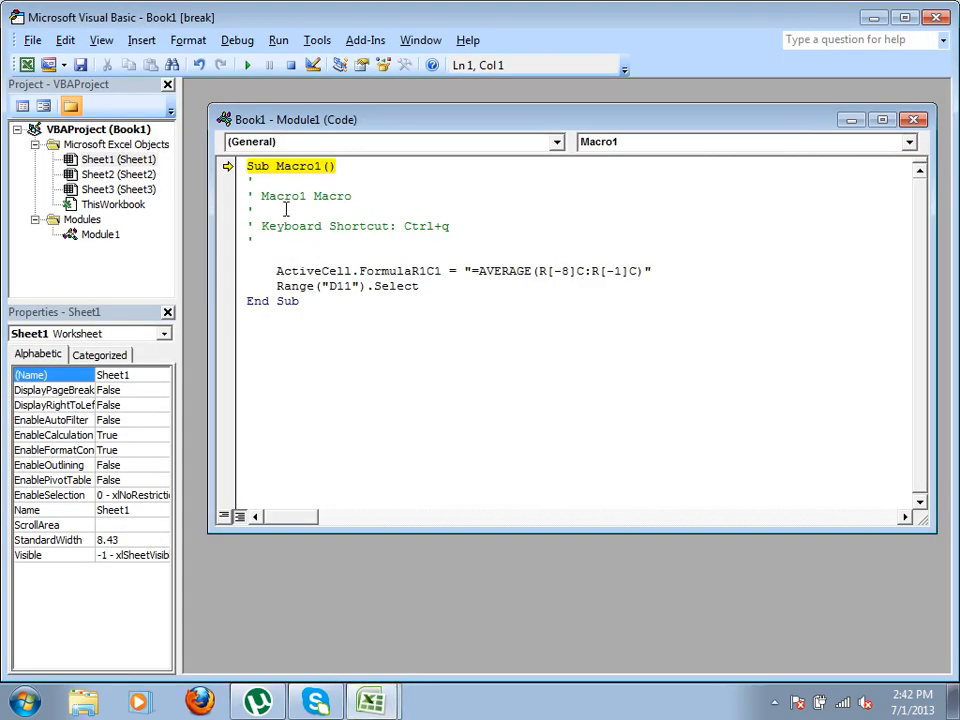
pyautogui.press('F8')
pyautogui.press('F8')
pyautogui.press('F8')
pyautogui.press('F8')
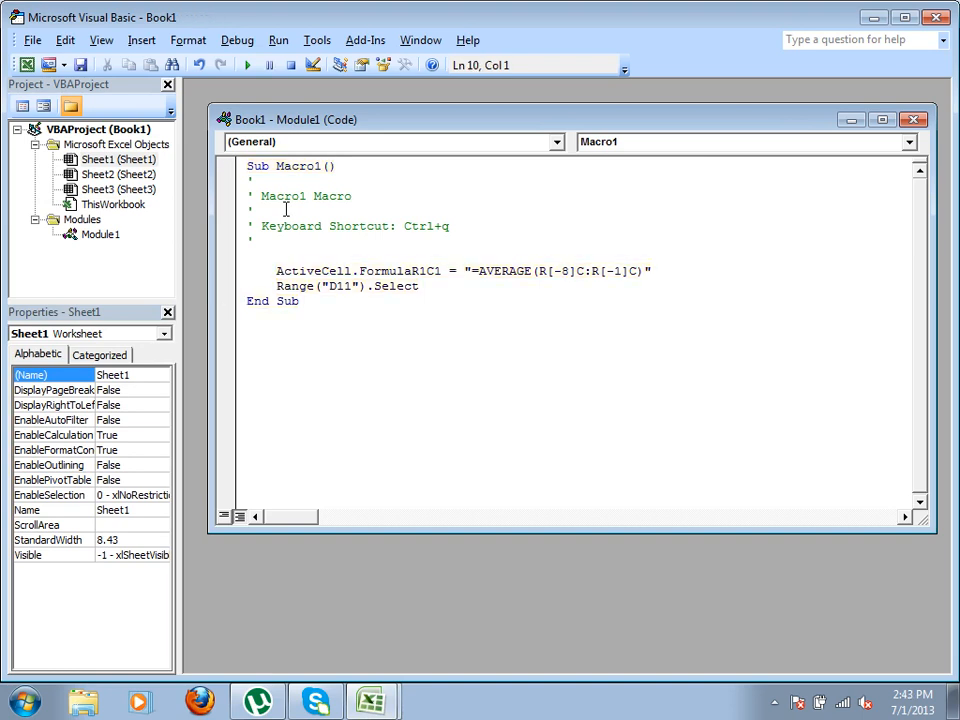
# - Return to the worksheet, check the formula in D10, and reopen Macro1's code for editing
pyautogui.click(27, 64)
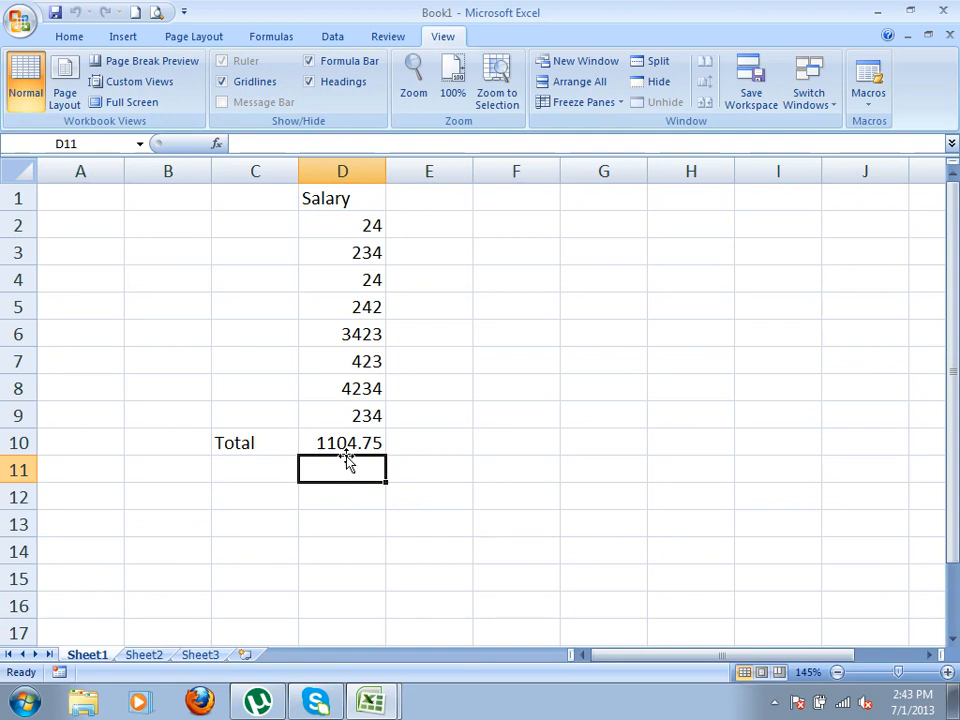
pyautogui.click(347, 440)
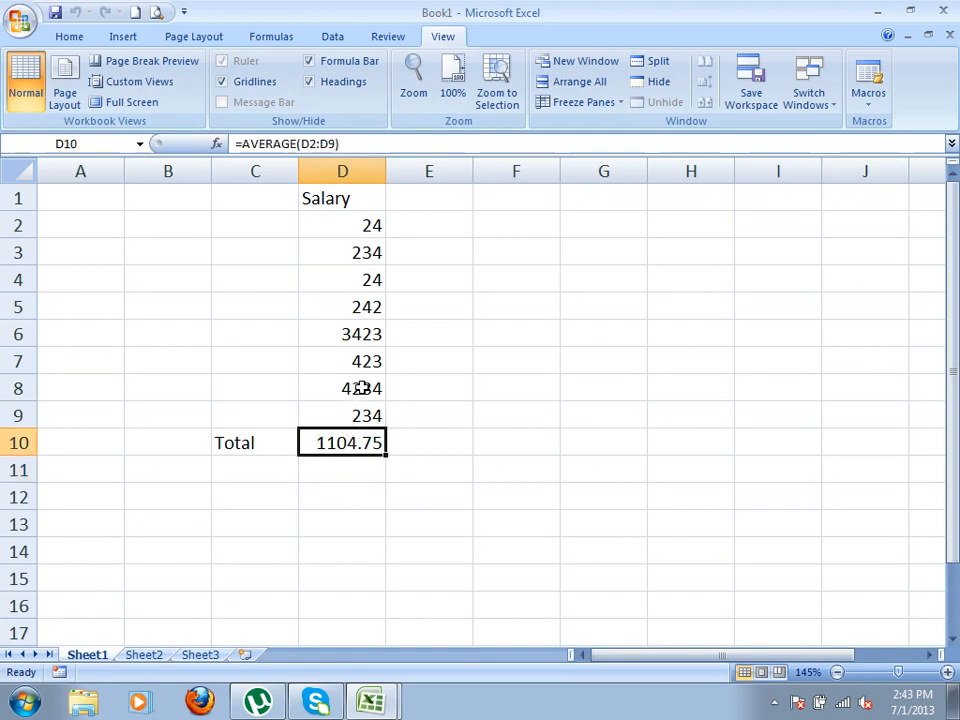
pyautogui.click(870, 100)
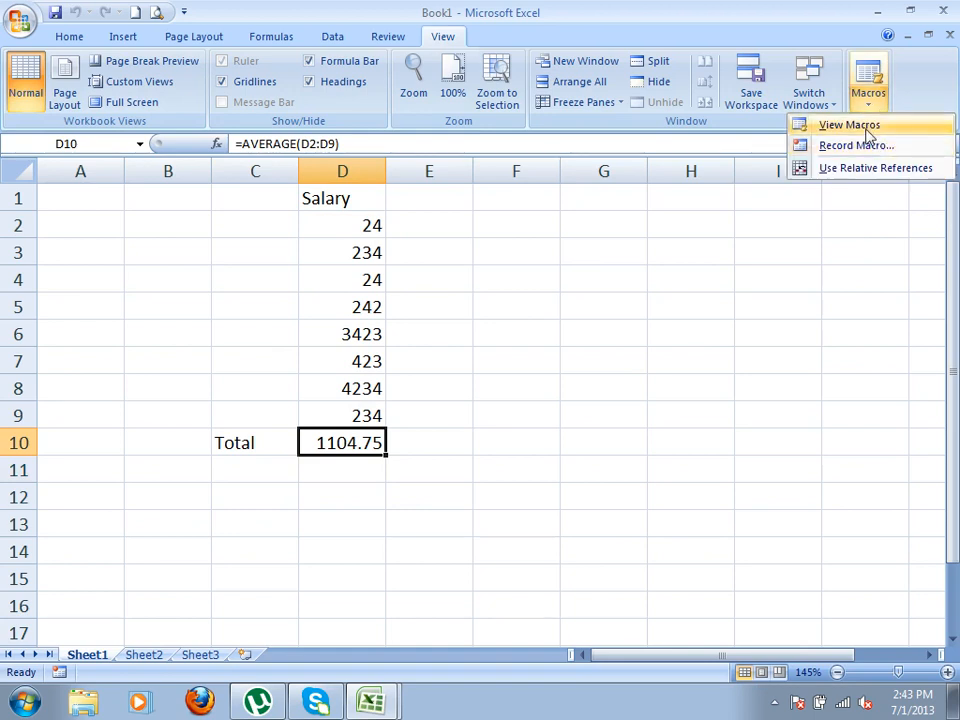
pyautogui.click(850, 125)
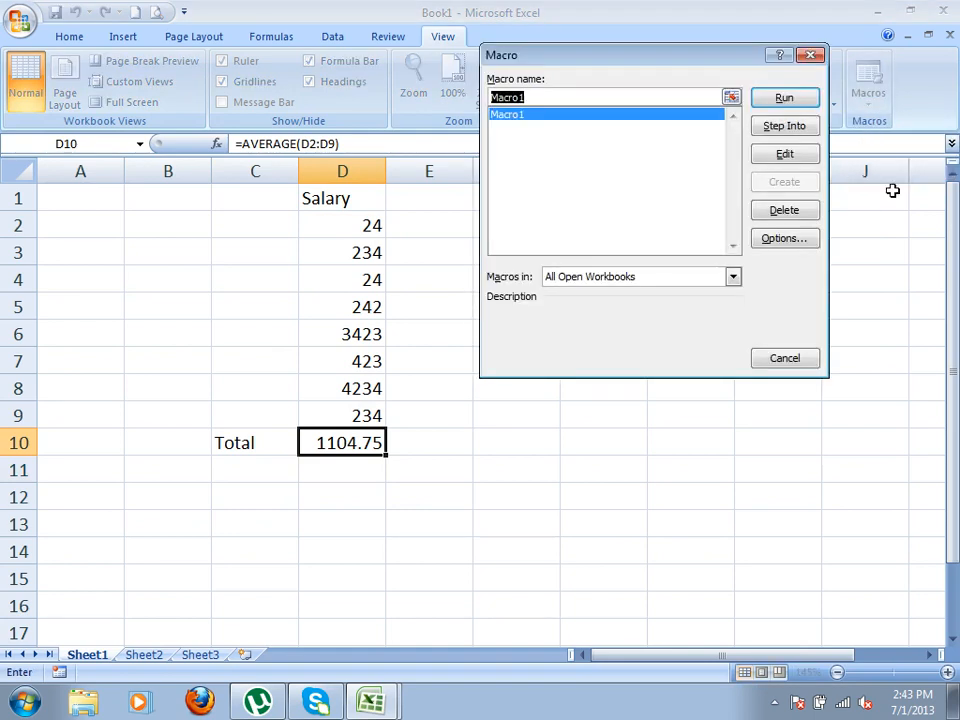
pyautogui.click(792, 158)
# - Add a MsgBox line after the D11 selection line with the prompt "Your macro has expired successfully!"
pyautogui.click(461, 285)
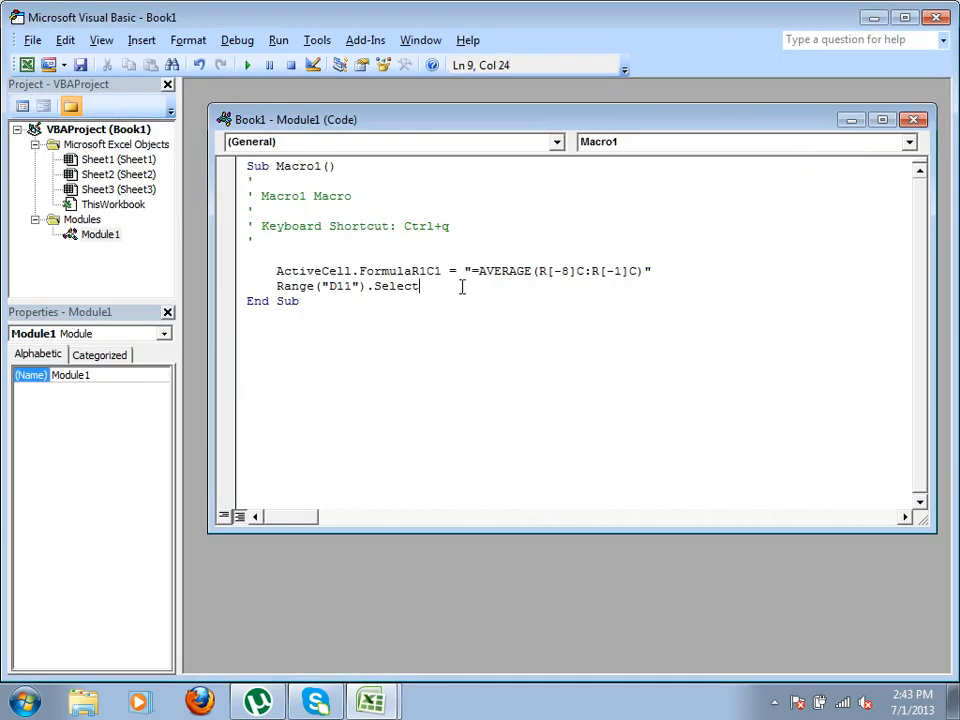
pyautogui.press('Return')
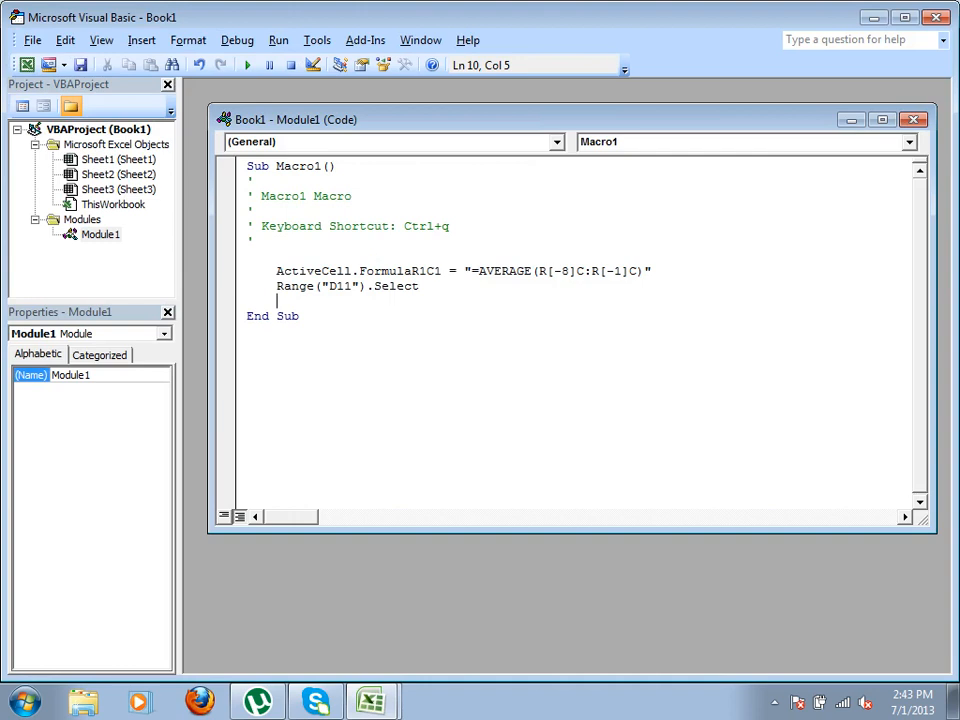
pyautogui.write('msg')
pyautogui.press('BackSpace')
pyautogui.write('gbox ')
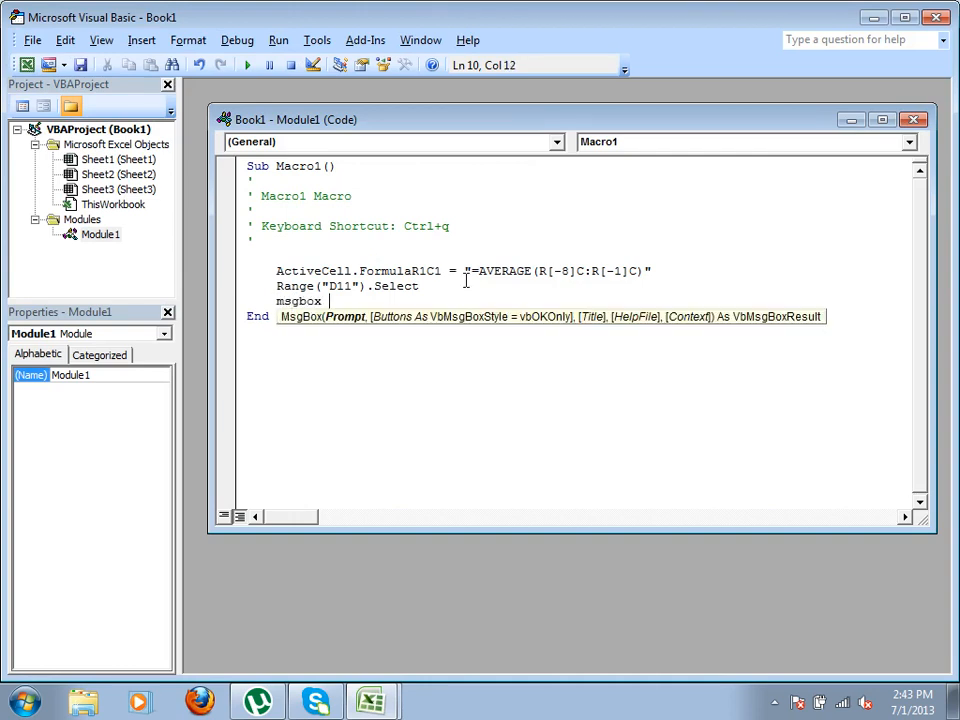
pyautogui.write('"Your macro has ')
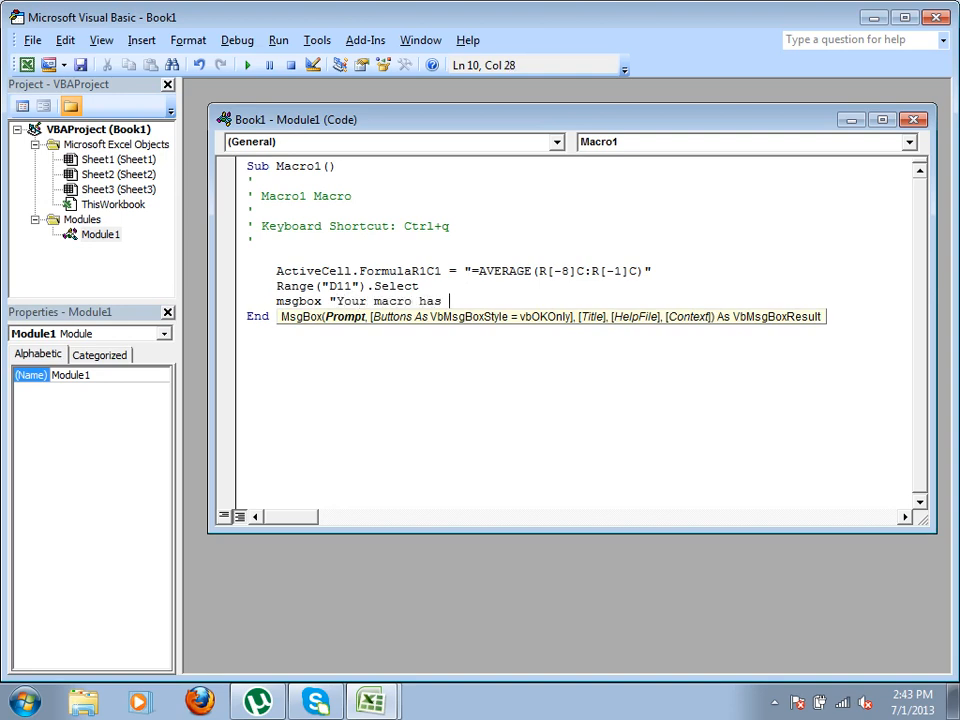
pyautogui.write('expired successfu')
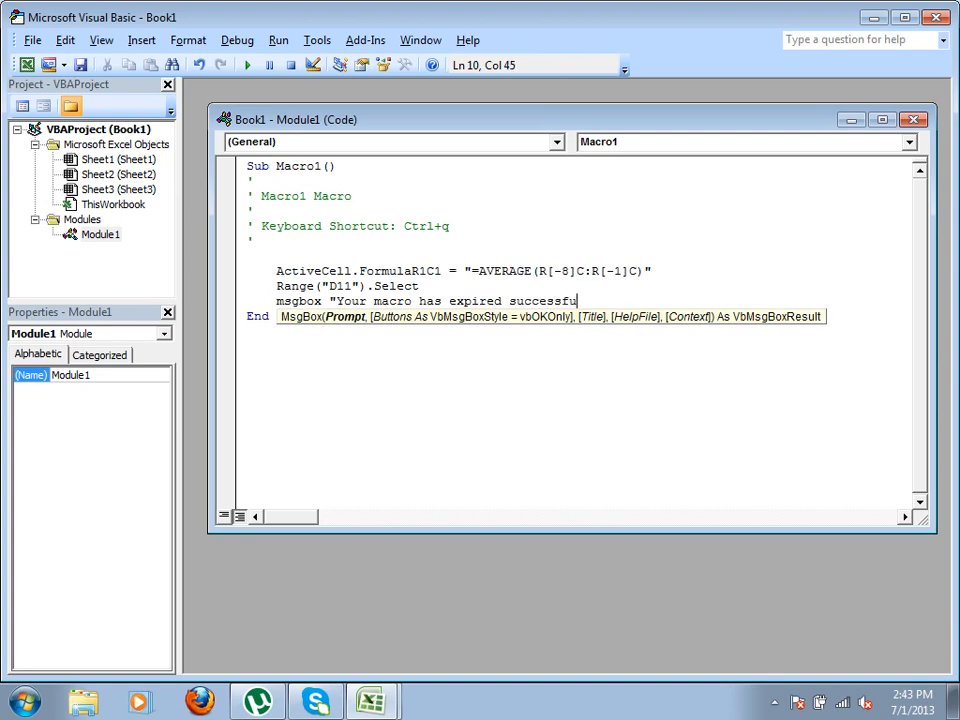
pyautogui.write('lly!",')
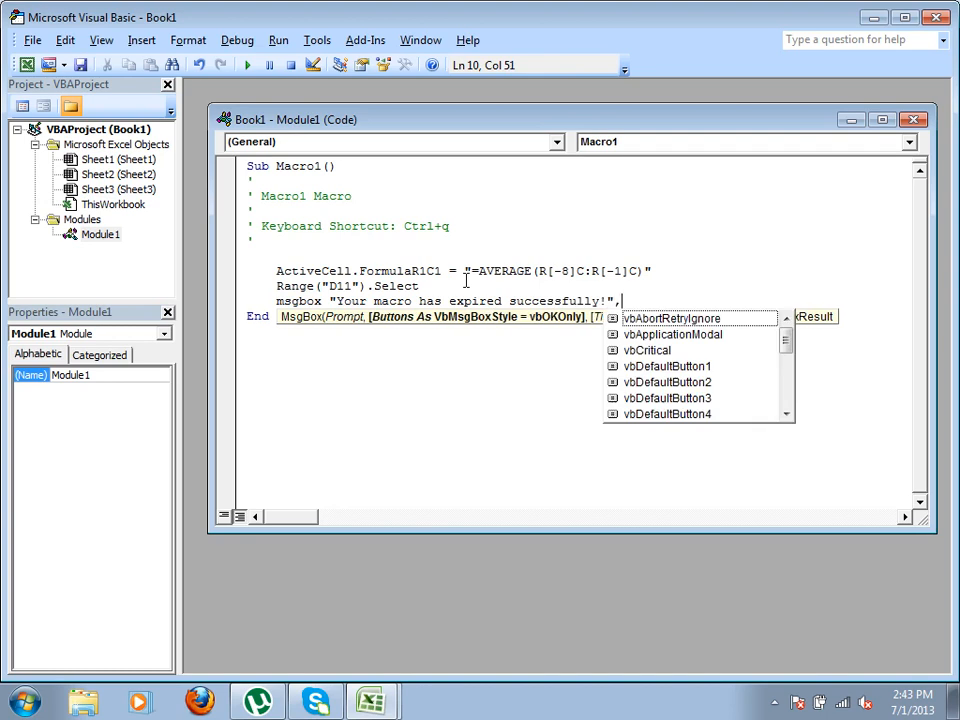
pyautogui.write('vbAbortRetryIgnore i')
pyautogui.press('BackSpace')
pyautogui.press('BackSpace')
pyautogui.press('BackSpace')
pyautogui.press('BackSpace')
pyautogui.press('BackSpace')
pyautogui.press('BackSpace')
pyautogui.press('BackSpace')
pyautogui.press('BackSpace')
pyautogui.press('BackSpace')
pyautogui.press('BackSpace')
pyautogui.press('BackSpace')
pyautogui.press('BackSpace')
pyautogui.press('BackSpace')
pyautogui.press('BackSpace')
pyautogui.press('BackSpace')
pyautogui.press('BackSpace')
pyautogui.press('BackSpace')
pyautogui.press('BackSpace')
pyautogui.press('BackSpace')
pyautogui.press('BackSpace')
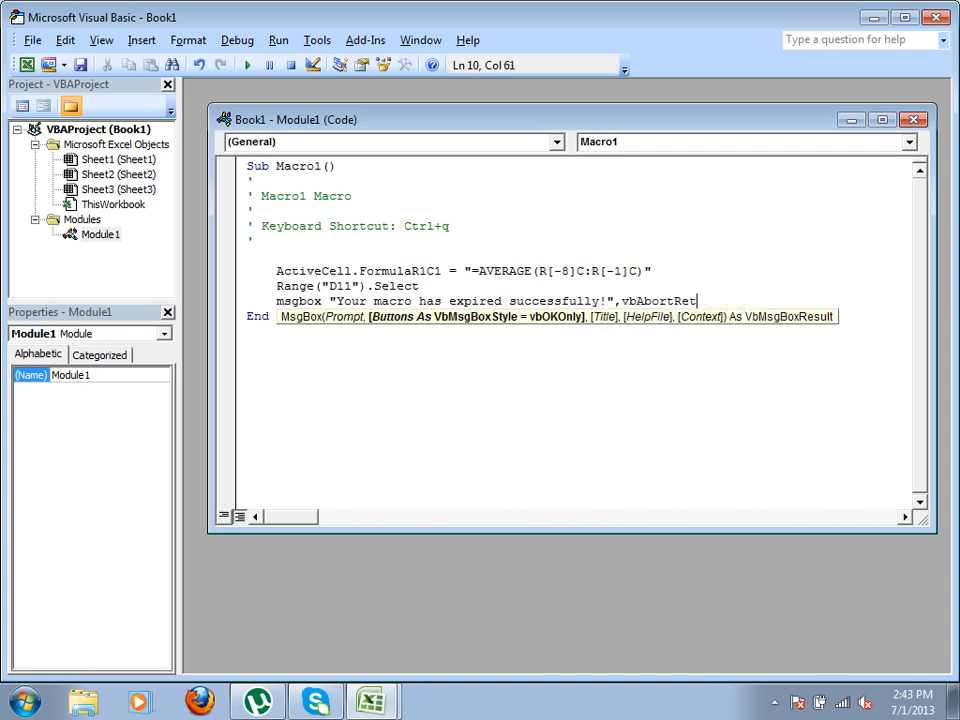
pyautogui.write('m')
pyautogui.press('BackSpace')
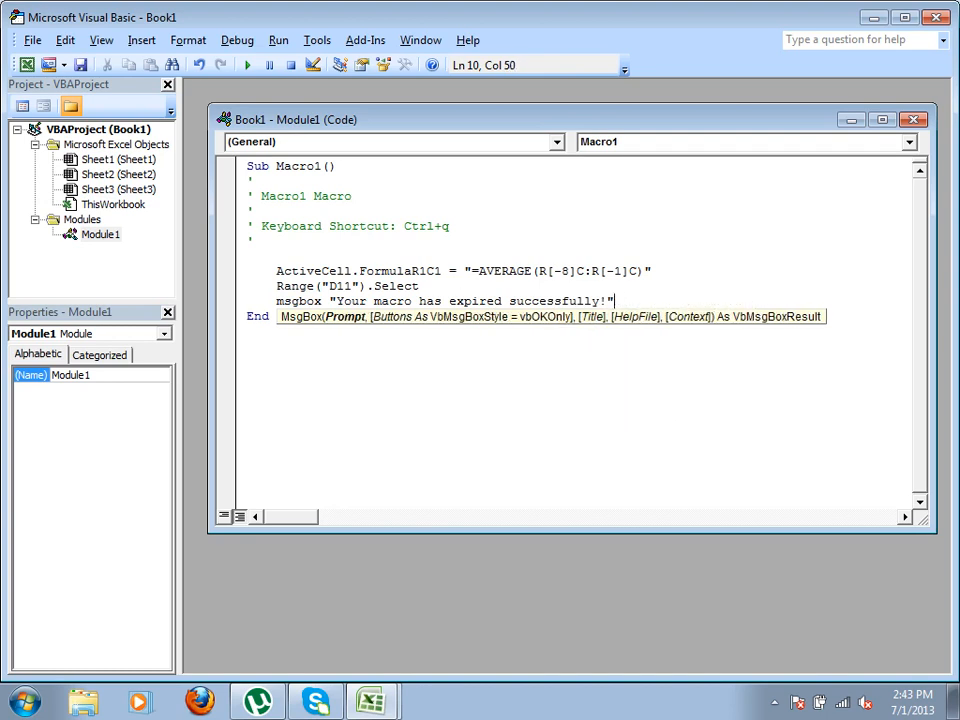
# - Give the message box the vbInformation style and the title "Work Done!"
pyautogui.write(',b')
pyautogui.press('BackSpace')
pyautogui.write('vbInformation ,"')
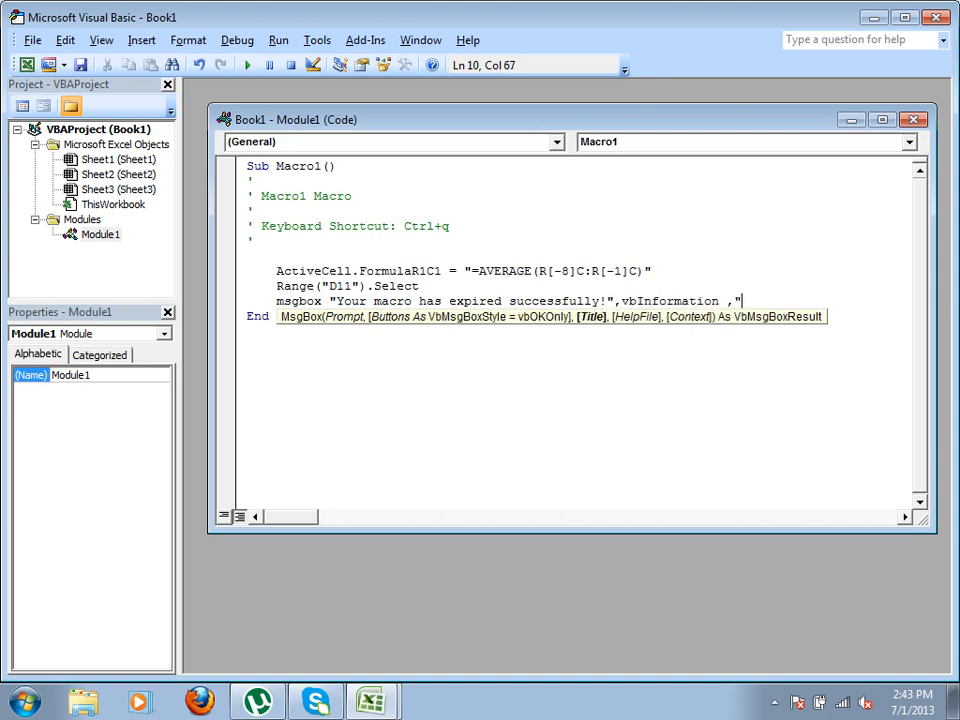
pyautogui.write('Work Don')
pyautogui.write('!"')
pyautogui.press('BackSpace')
pyautogui.press('BackSpace')
pyautogui.press('BackSpace')
pyautogui.write('ne')
pyautogui.press('BackSpace')
pyautogui.press('BackSpace')
pyautogui.write('ne!"')
pyautogui.press('Down')
pyautogui.press('Down')
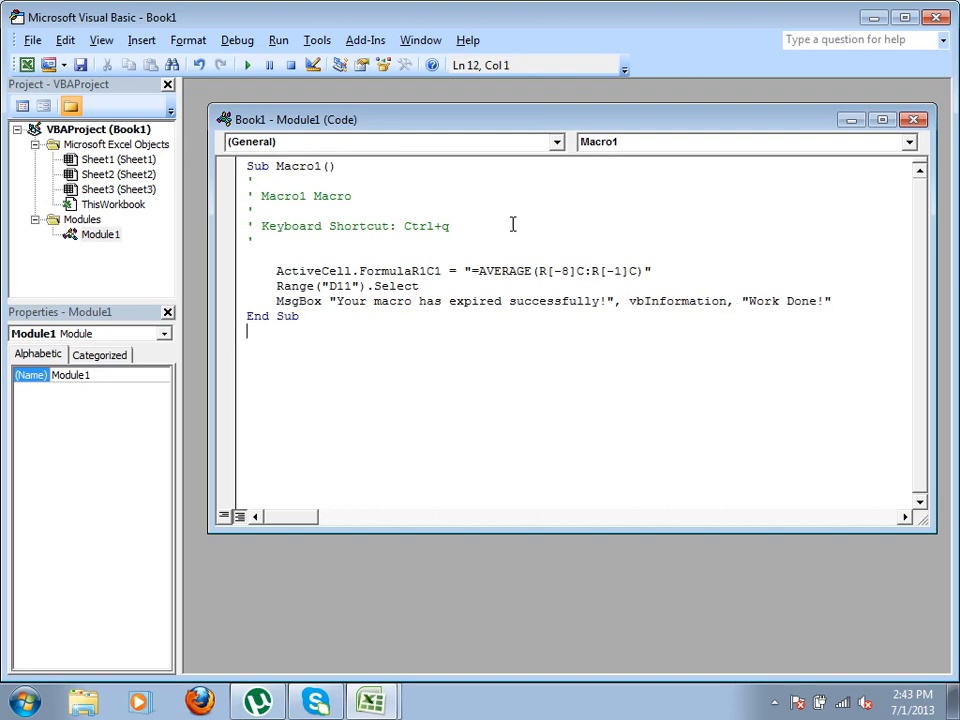
# - Step into Macro1 from the worksheet, execute its code through the MsgBox line and dismiss the message
pyautogui.click(28, 65)
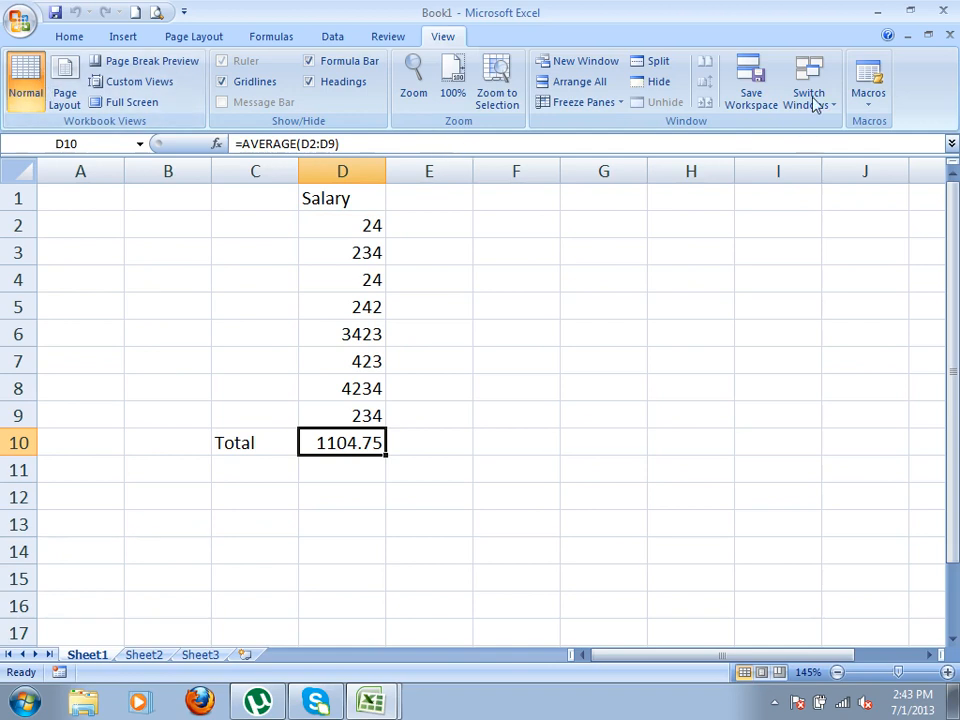
pyautogui.click(870, 100)
pyautogui.click(870, 100)
pyautogui.click(870, 105)
pyautogui.click(849, 125)
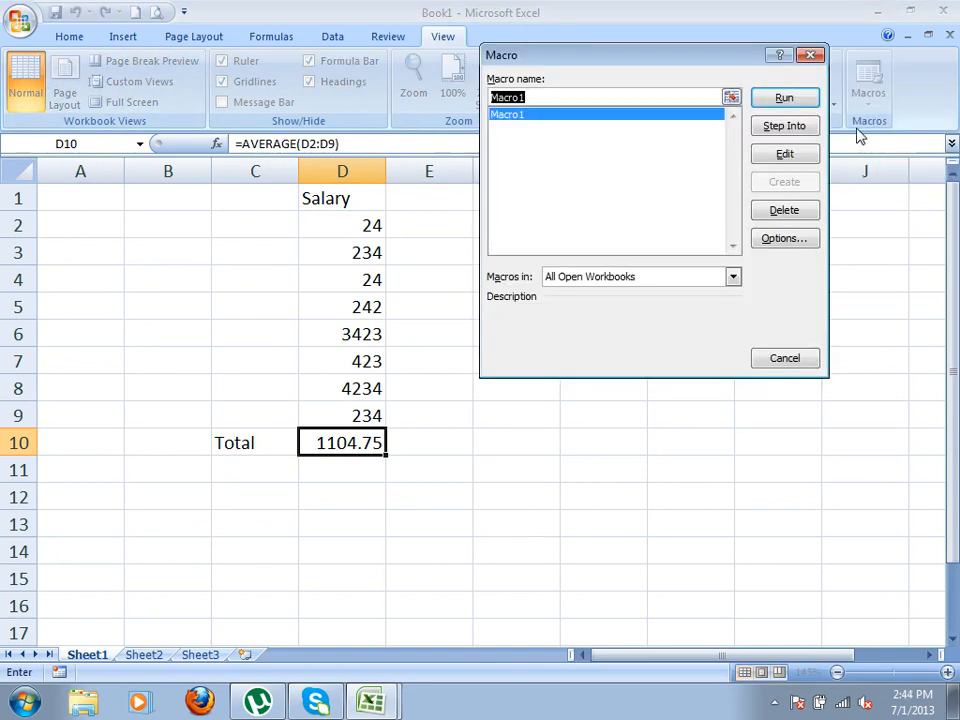
pyautogui.click(783, 154)
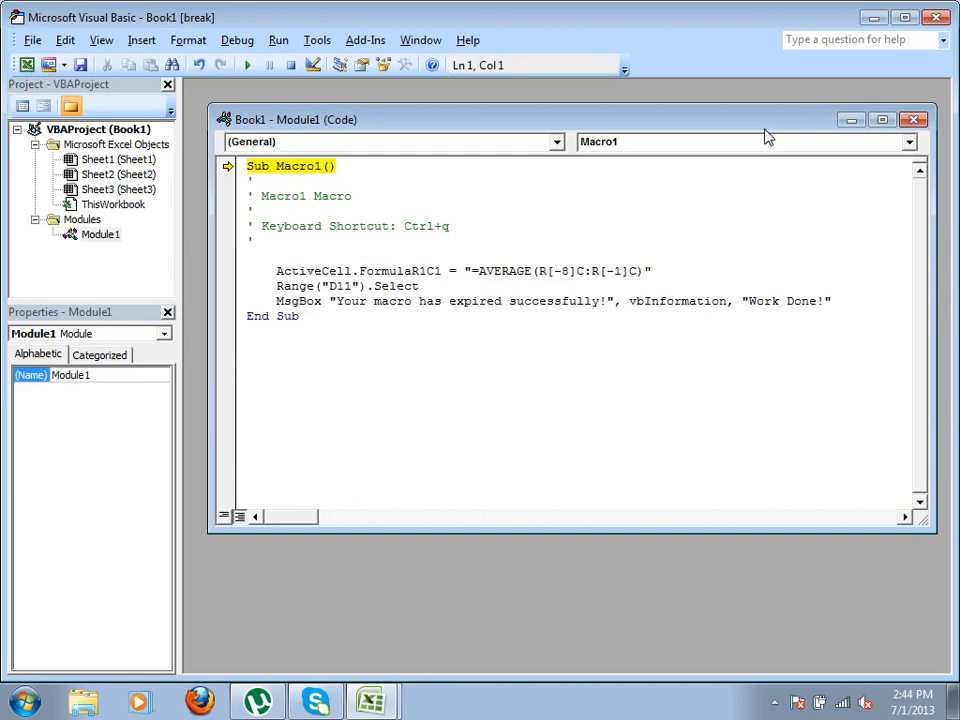
pyautogui.press('F8')
pyautogui.press('F8')
pyautogui.press('F8')
pyautogui.press('F8')
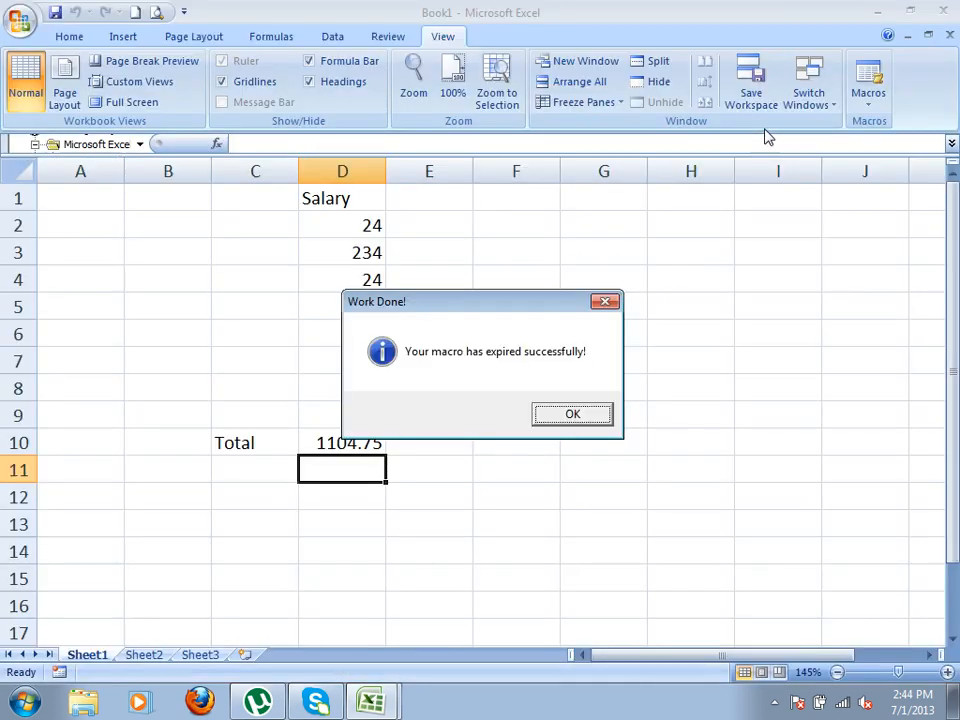
pyautogui.moveTo(460, 301); pyautogui.dragTo(700, 253)
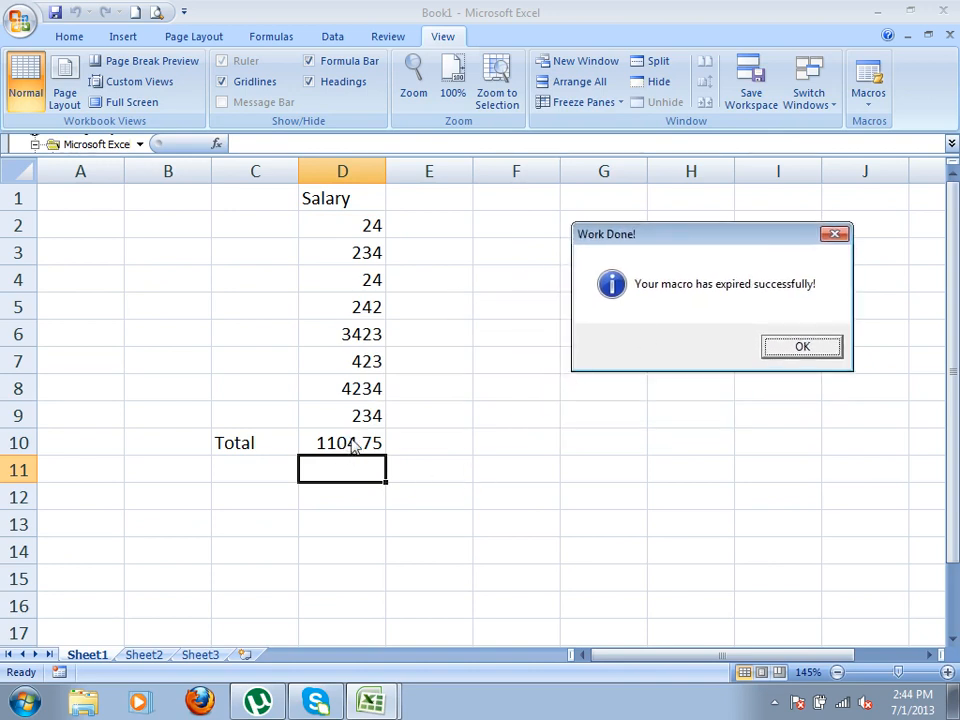
pyautogui.click(806, 351)
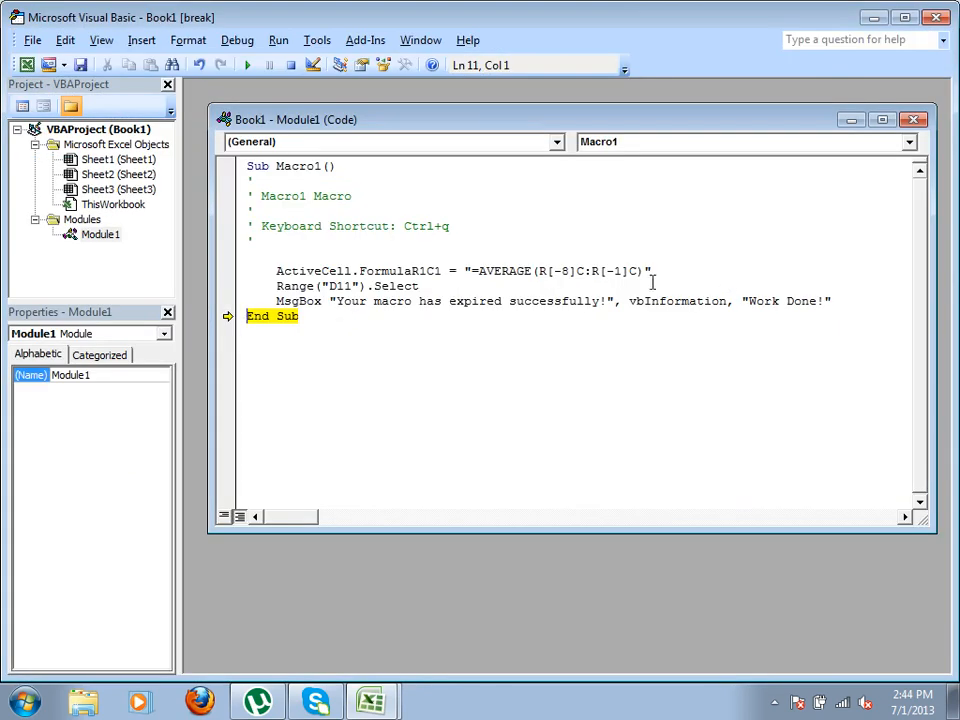
# - Reset the macro's execution and replace the AVERAGE function in its formula line with Count
pyautogui.click(288, 64)
pyautogui.doubleClick(522, 271)
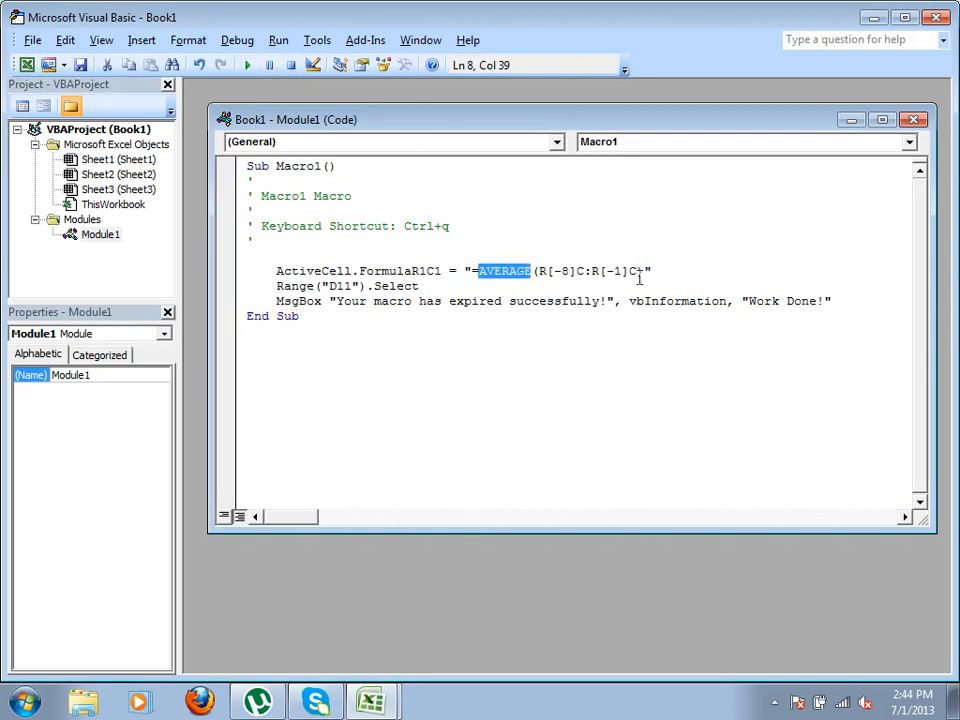
pyautogui.write('Count')
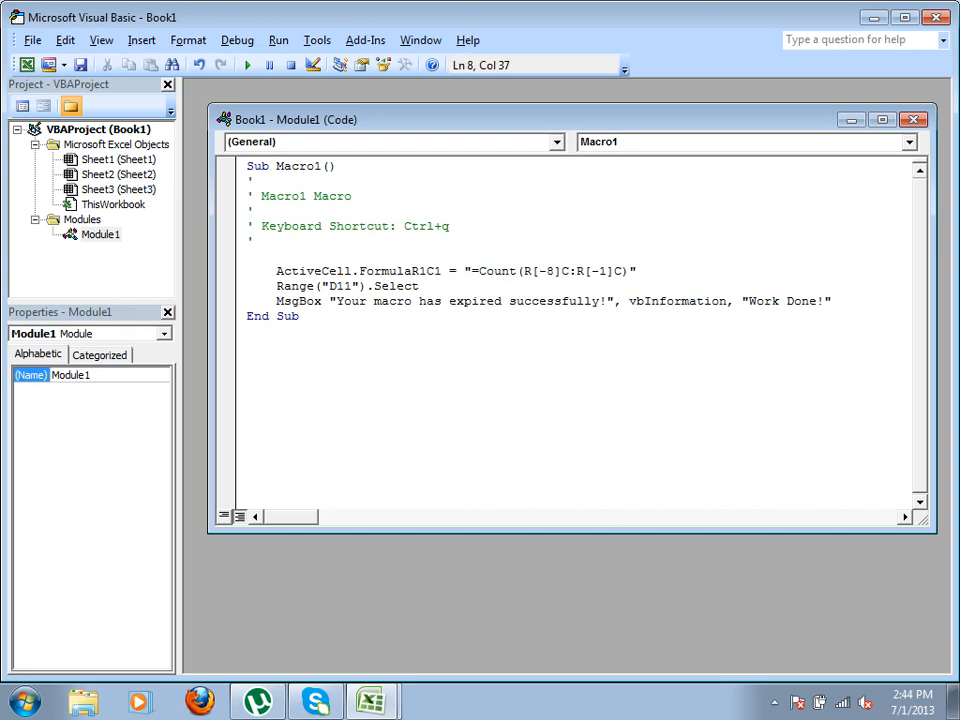
# - Return to the worksheet, run Macro1 on D10 through its assigned shortcut and dismiss the message
pyautogui.click(26, 64)
pyautogui.click(366, 446)
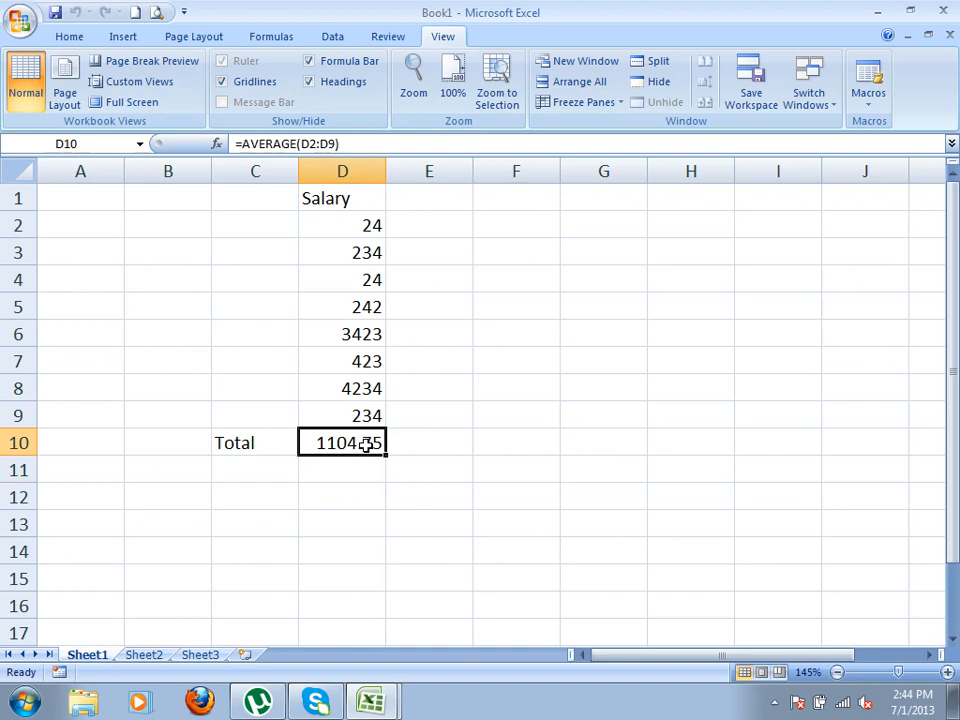
pyautogui.hotkey('ctrl', 'm')
pyautogui.click(573, 413)
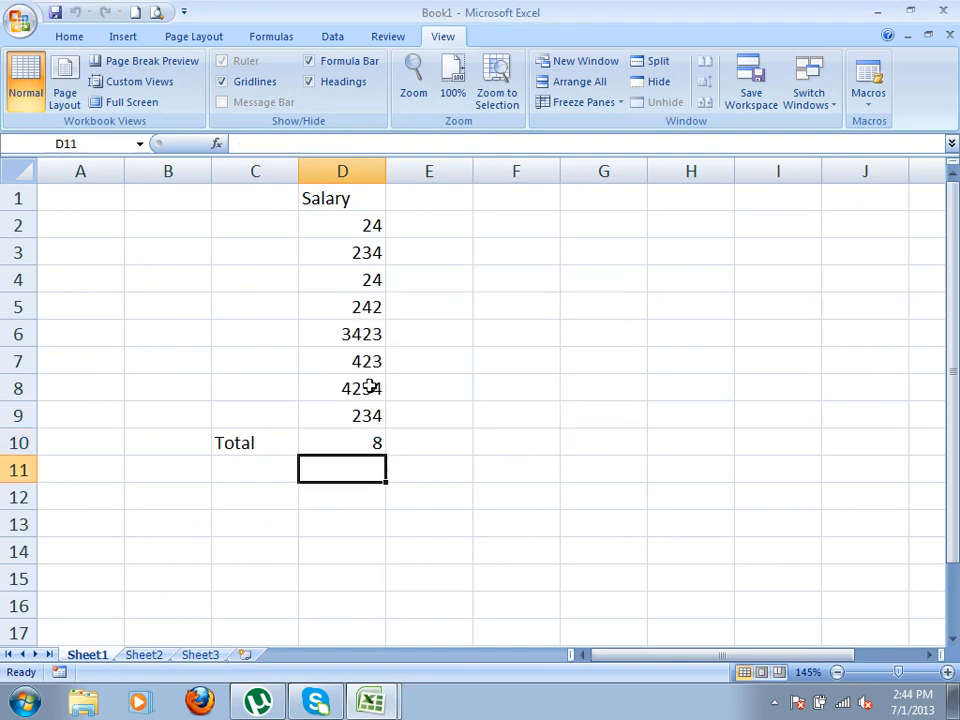
# - Create a new macro named MyMacro from the macro list
pyautogui.click(868, 90)
pyautogui.click(893, 132)
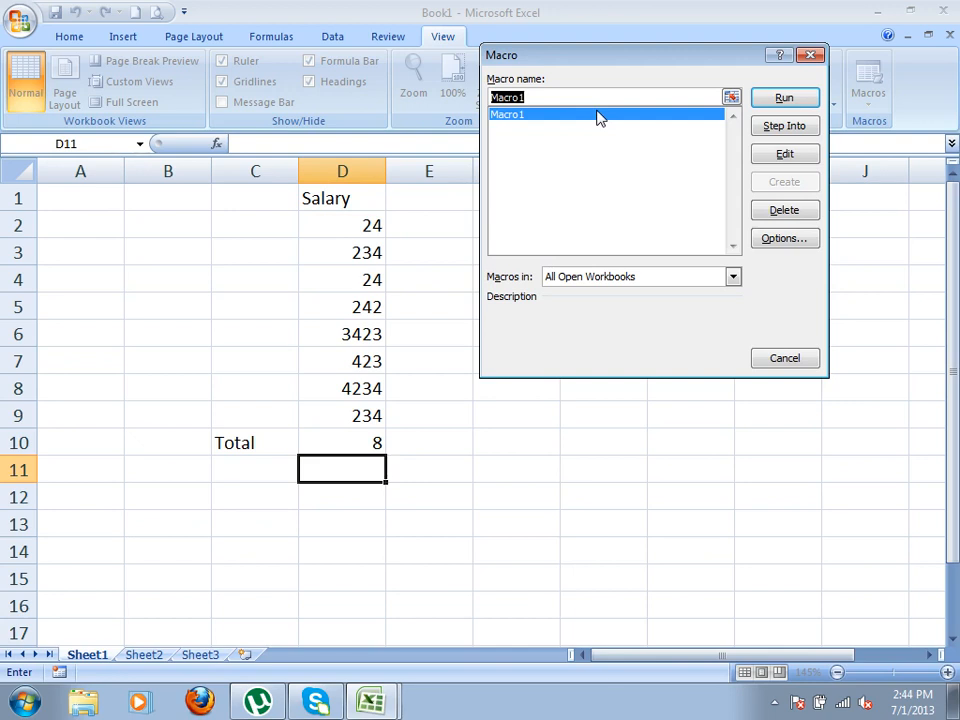
pyautogui.write('MyMacro')
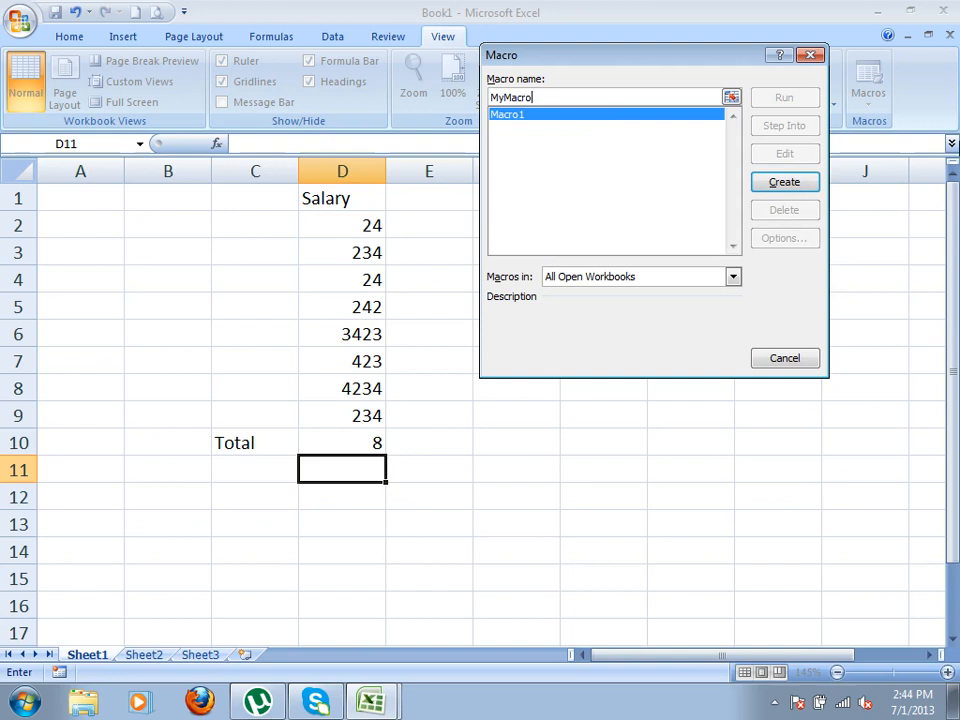
pyautogui.click(786, 184)
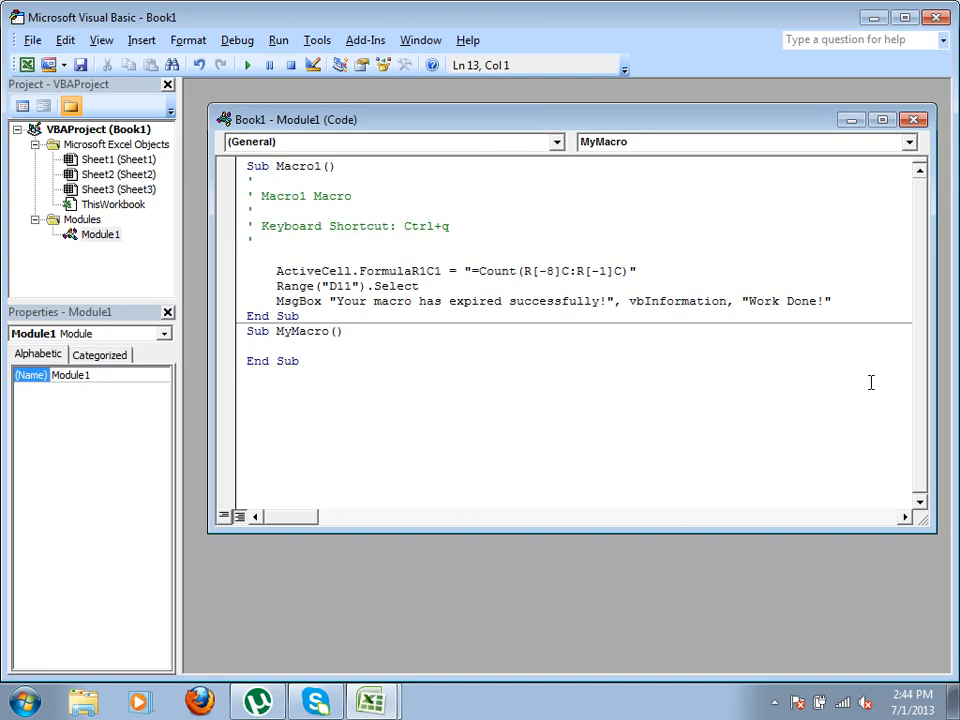
# - Declare the variable a As Integer in MyMacro, correcting the line's syntax
pyautogui.write('Dim as ')
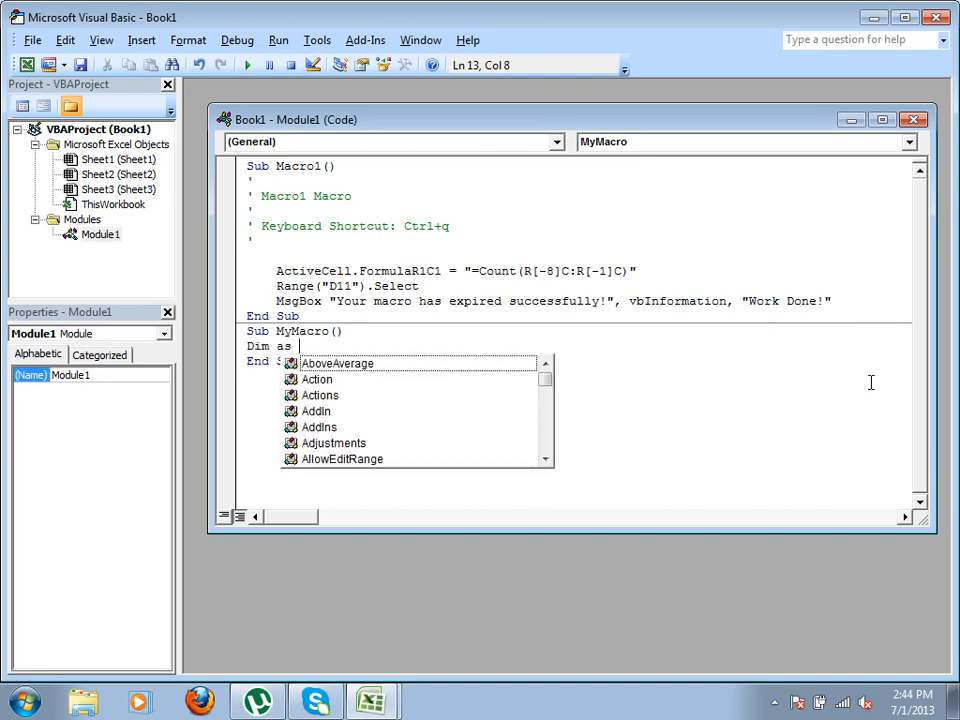
pyautogui.write('as integer')
pyautogui.press('Return')
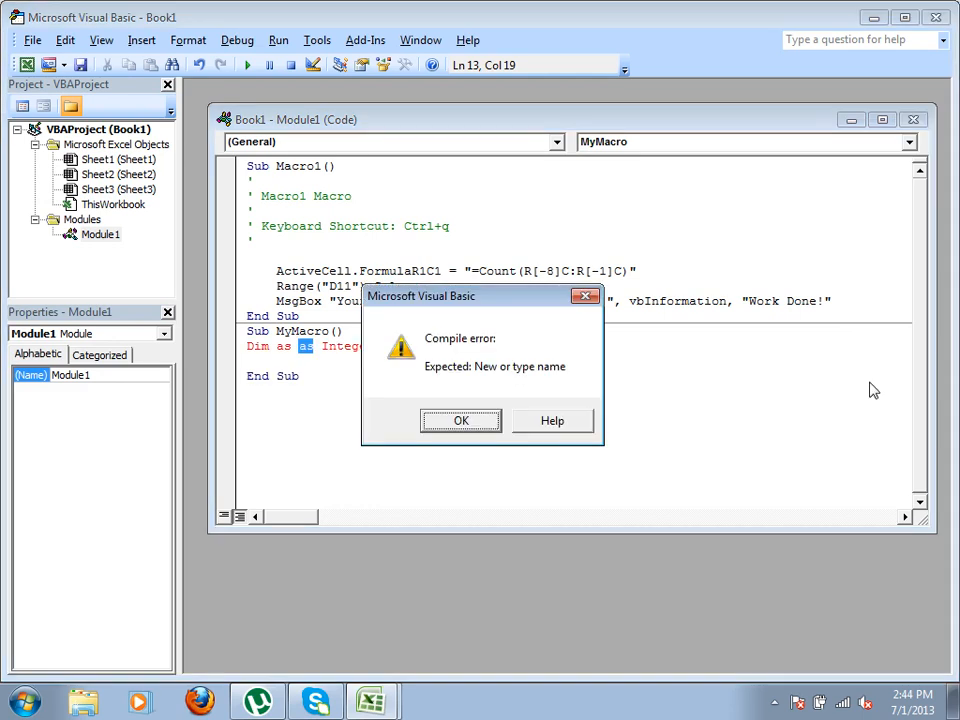
pyautogui.press('Return')
pyautogui.press('BackSpace')
pyautogui.press('BackSpace')
pyautogui.press('BackSpace')
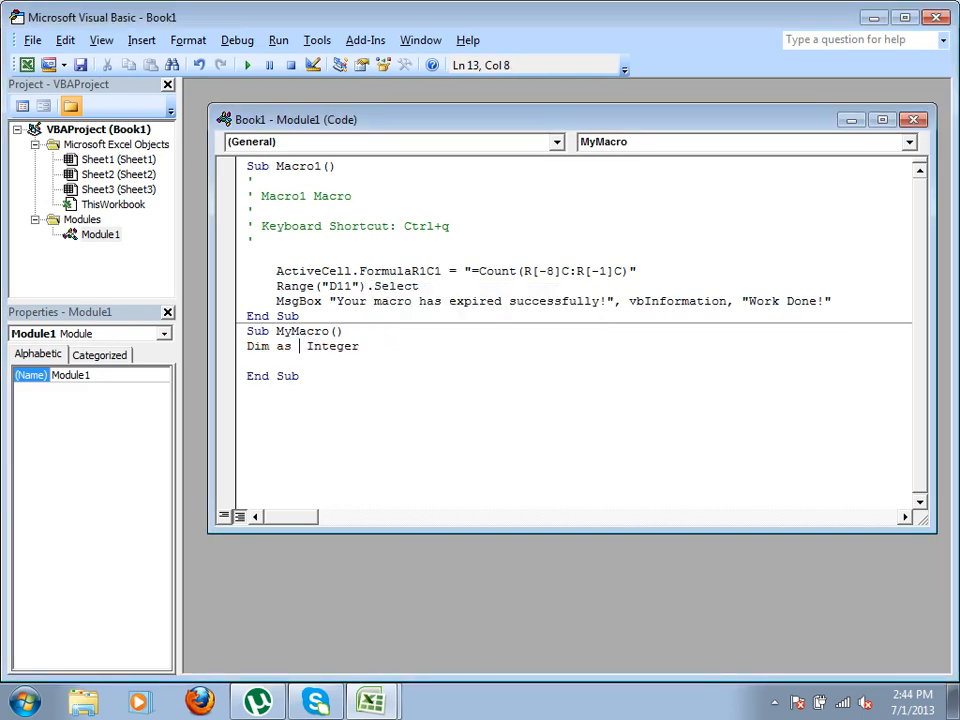
pyautogui.write('as')
pyautogui.press('Escape')
pyautogui.press('Down')
# - Declare the variables b and C As Integer on separate lines below a in MyMacro
pyautogui.write('D')
pyautogui.write('bas in')
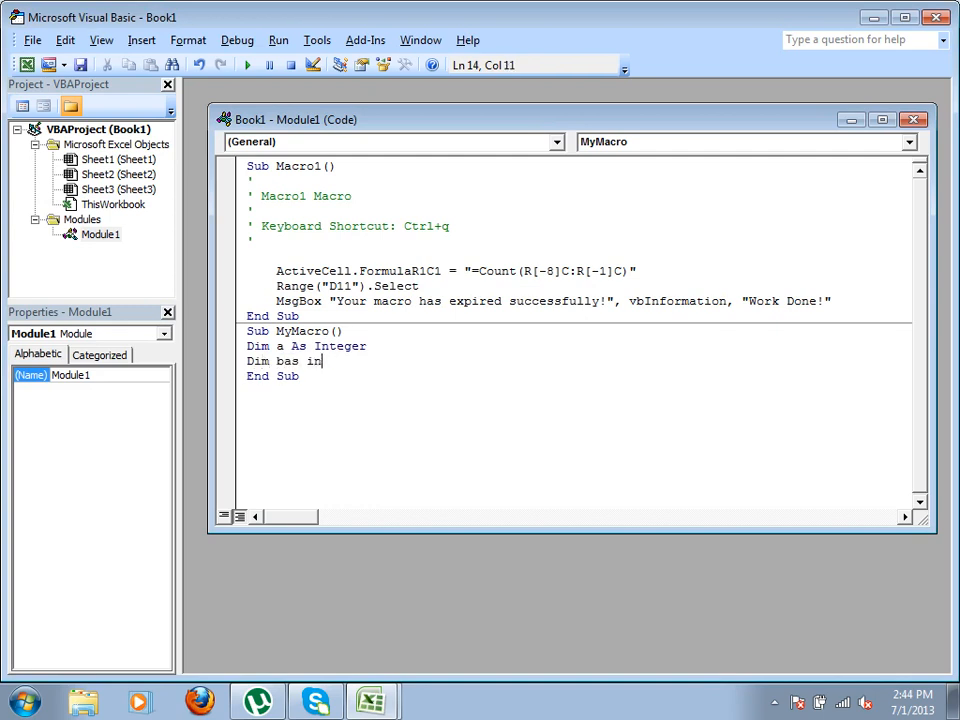
pyautogui.write(' uin')
pyautogui.press('BackSpace')
pyautogui.press('BackSpace')
pyautogui.press('BackSpace')
pyautogui.write('in')
pyautogui.press('Return')
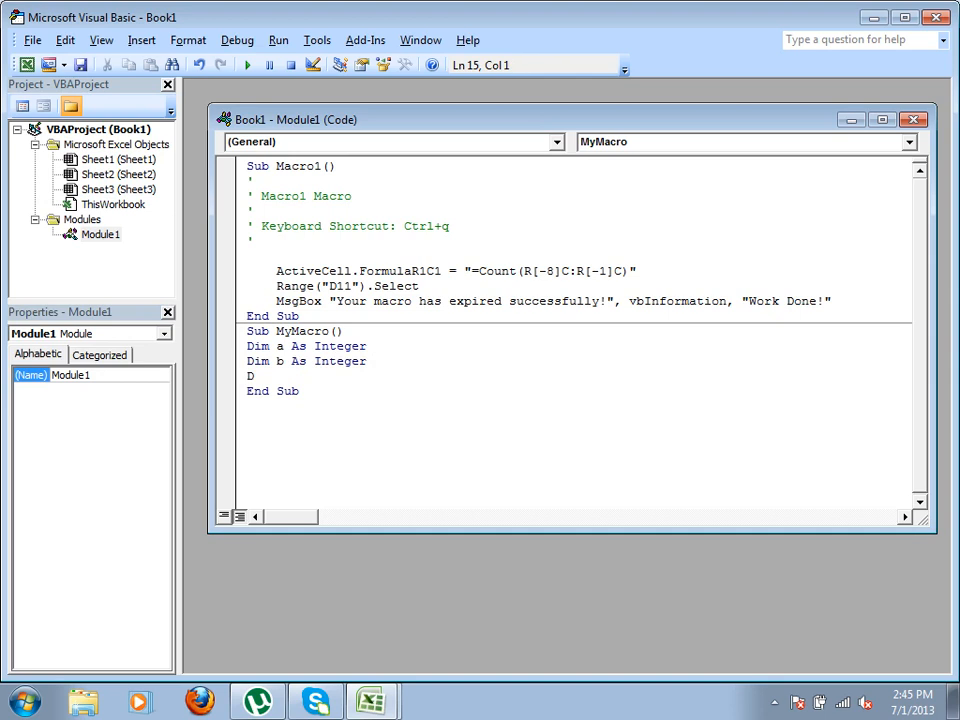
pyautogui.write('C as Integer')
pyautogui.press('Return')
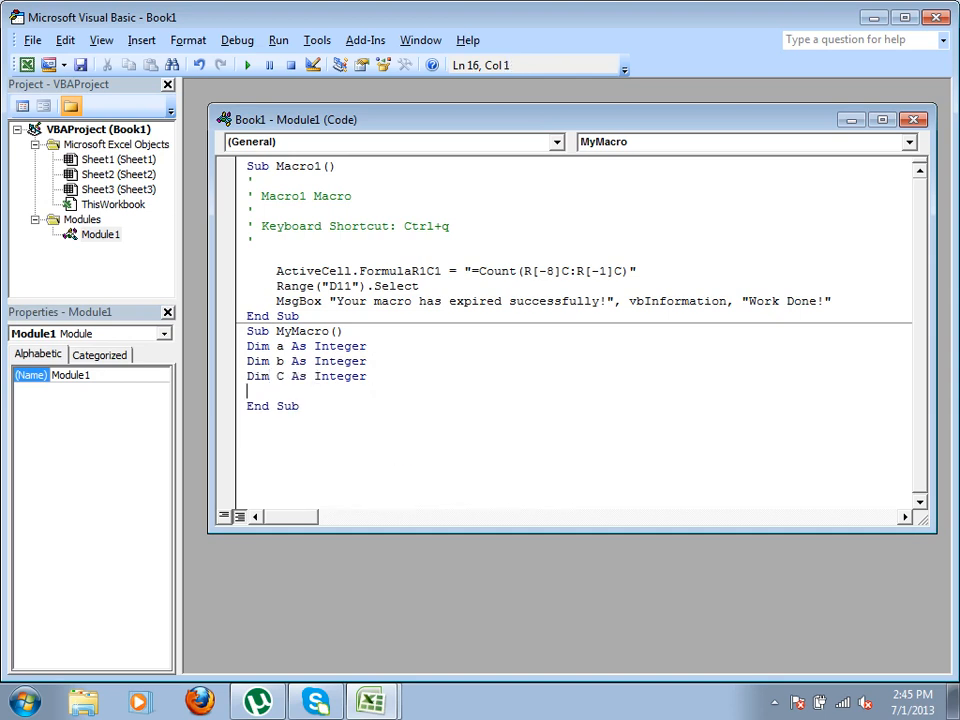
# - Add a line to MyMacro assigning a an InputBox with prompt "Enter Your First value" and title "First Value"
pyautogui.write('a=inputbox(')
pyautogui.write('"Ent')
pyautogui.press('BackSpace')
pyautogui.write('nter')
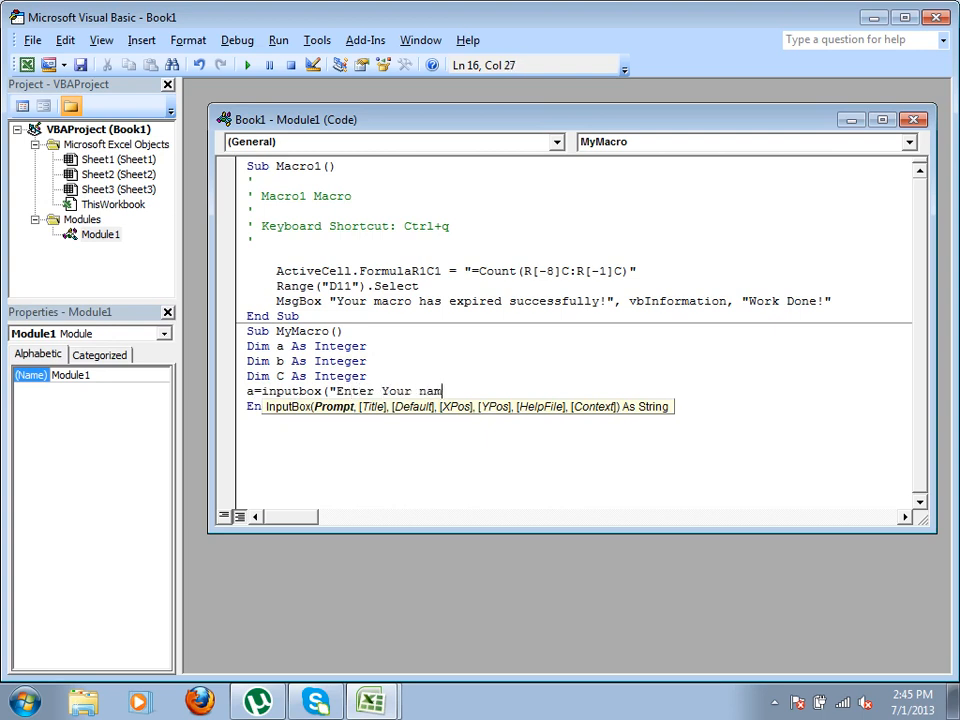
pyautogui.press('BackSpace')
pyautogui.press('BackSpace')
pyautogui.press('BackSpace')
pyautogui.press('BackSpace')
pyautogui.press('BackSpace')
pyautogui.press('BackSpace')
pyautogui.write(', "First Value')
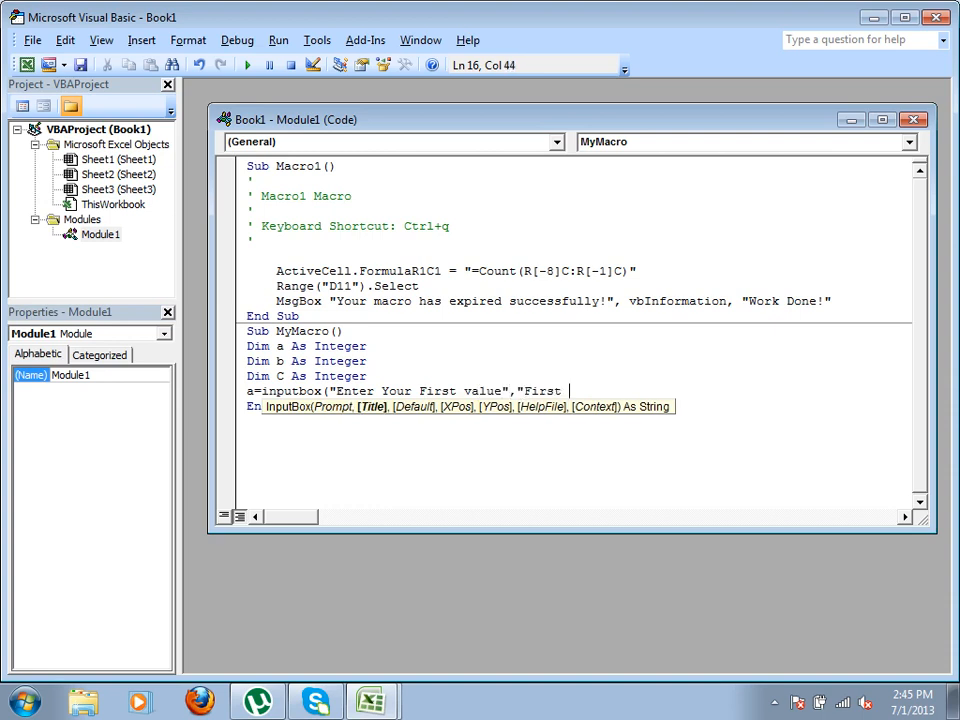
pyautogui.write('")')
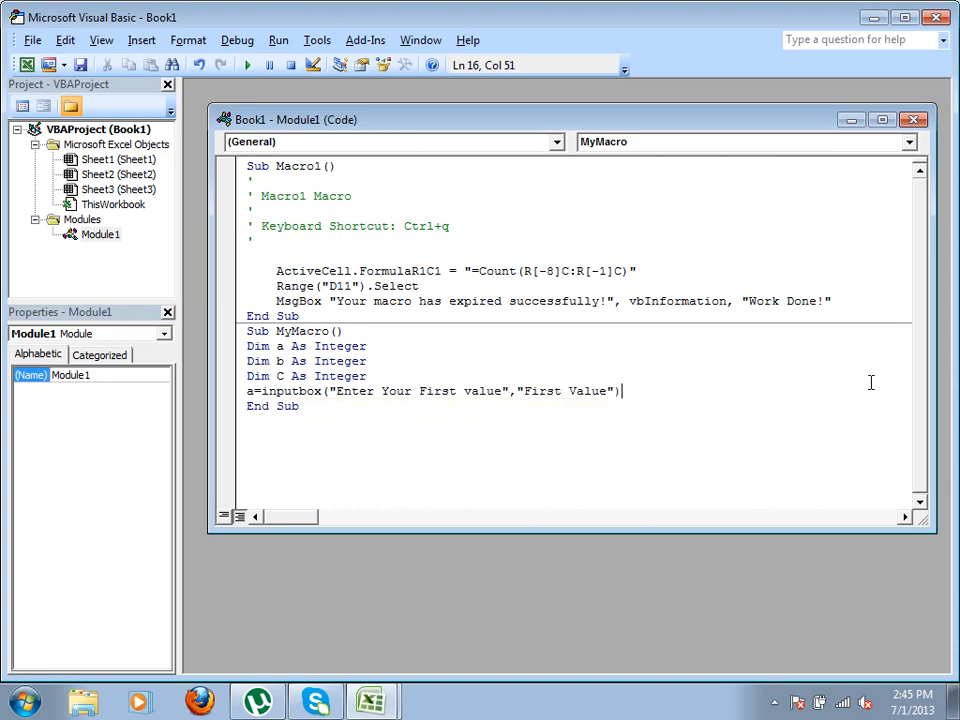
pyautogui.press('Return')
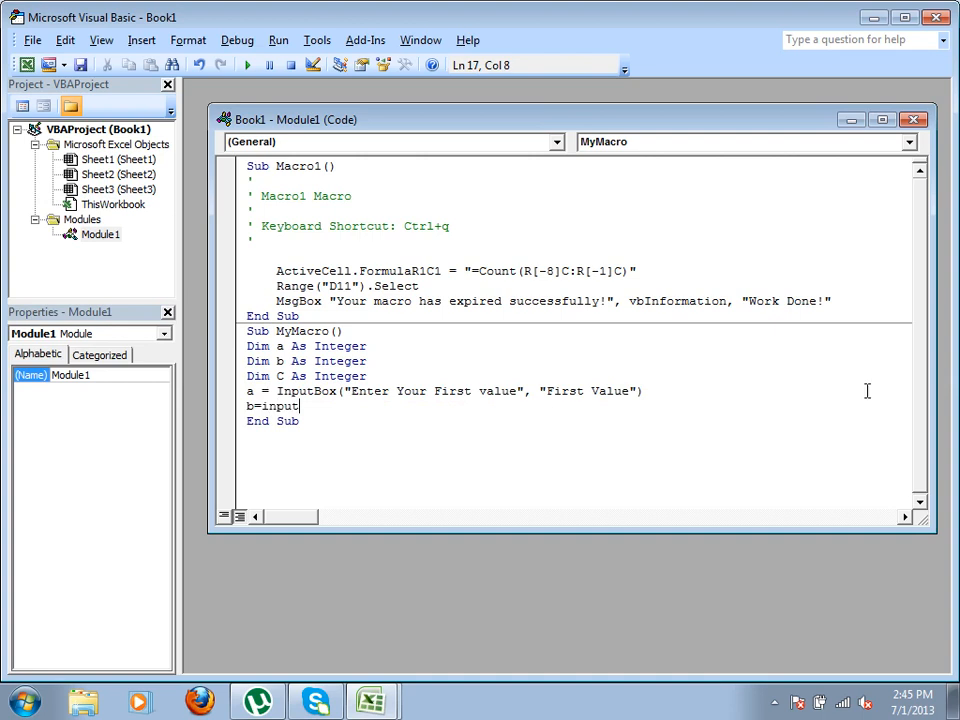
# - Add a line assigning b an InputBox with prompt "Enter YOur second Value" and title "Second VAlue"
pyautogui.write('b=inputbox("Enter YOur secon')
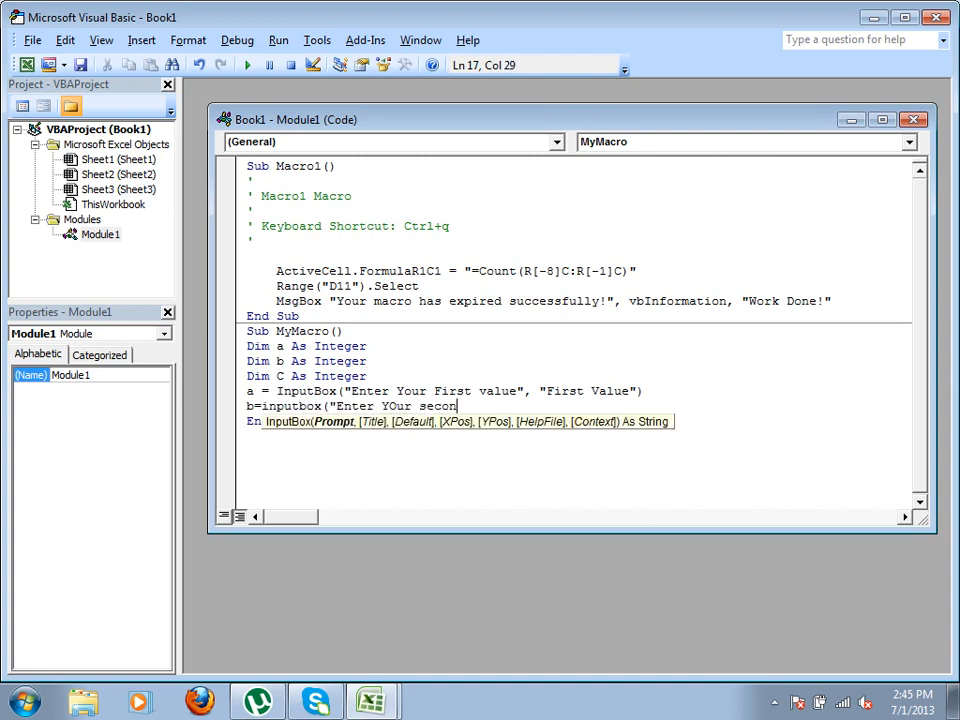
pyautogui.write(',"Second VAlue")')
pyautogui.press('Return')
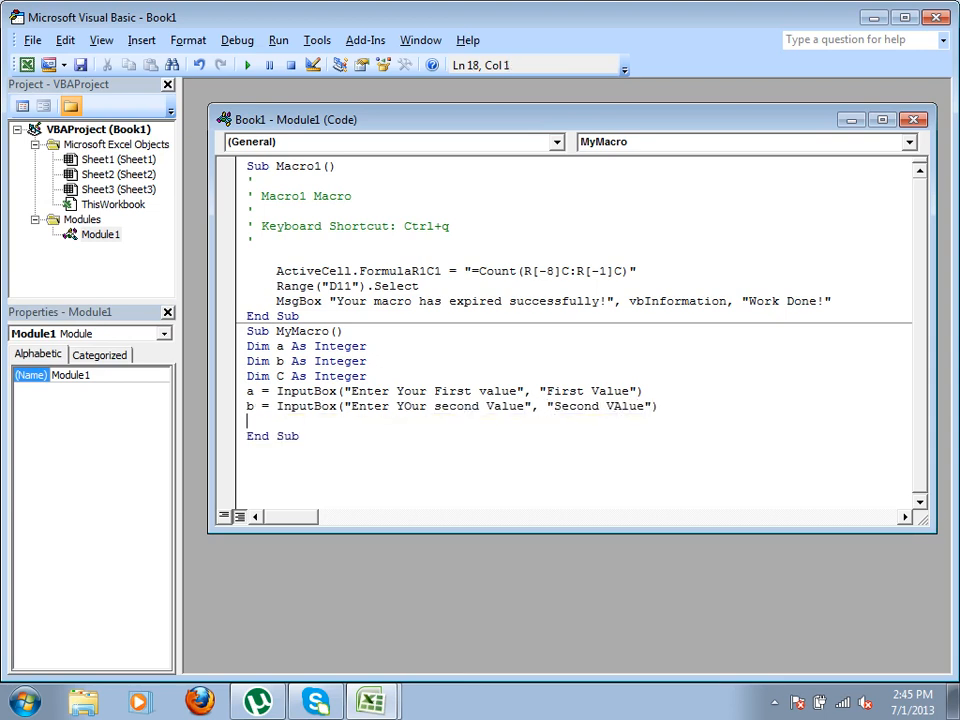
# - Add the sum C = Val(a) + Val(b) and a MsgBox showing "REsult =" & C to MyMacro
pyautogui.write('c=val(a)+val(b)')
pyautogui.press('Return')
pyautogui.write('msgbox "')
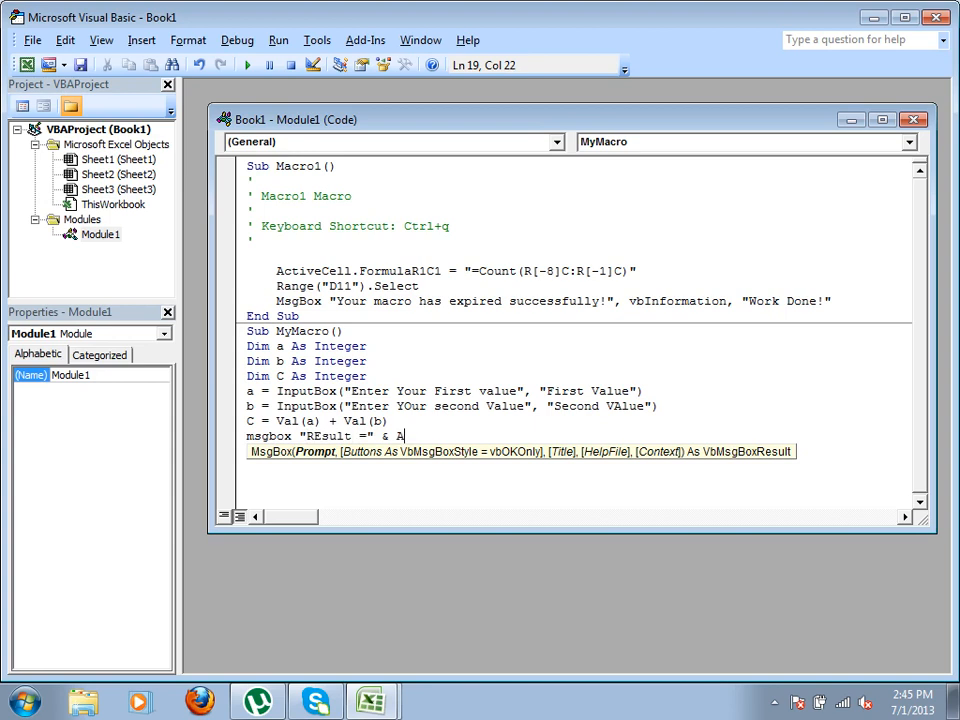
pyautogui.write('REsult =" & C')
pyautogui.press('Return')
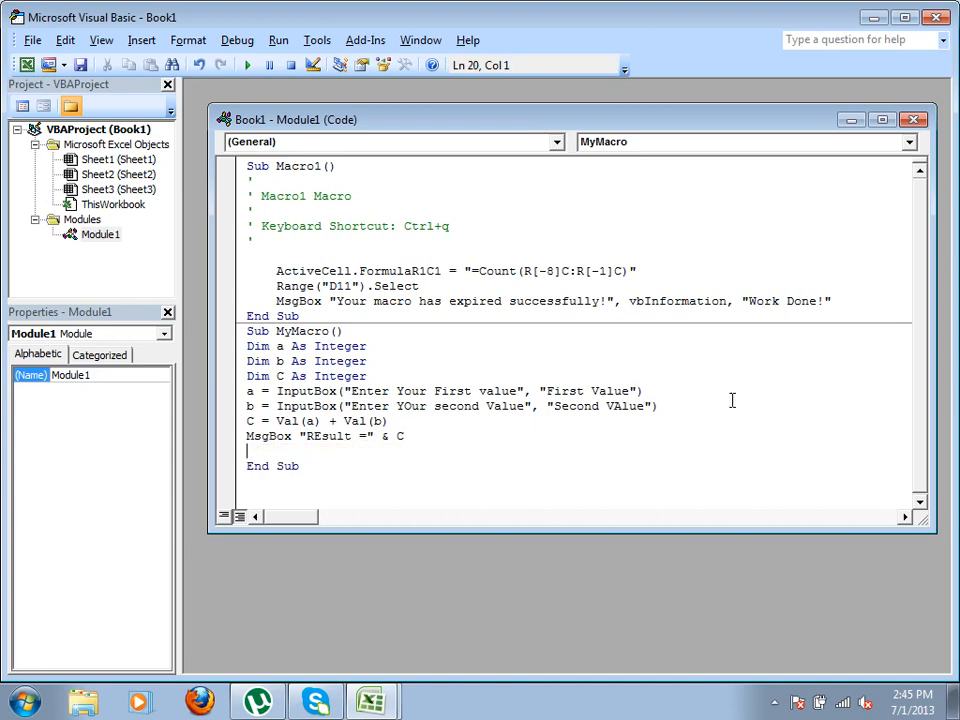
# - Return to the worksheet, run MyMacro with first value 900 and second value 890, and dismiss the result message
pyautogui.click(27, 64)
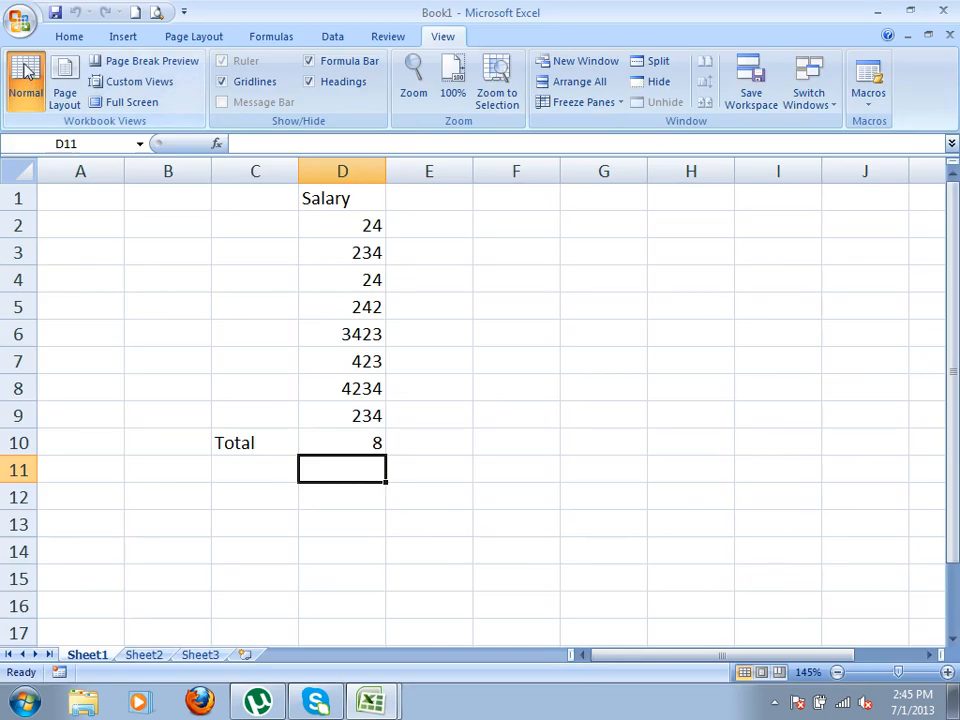
pyautogui.click(869, 102)
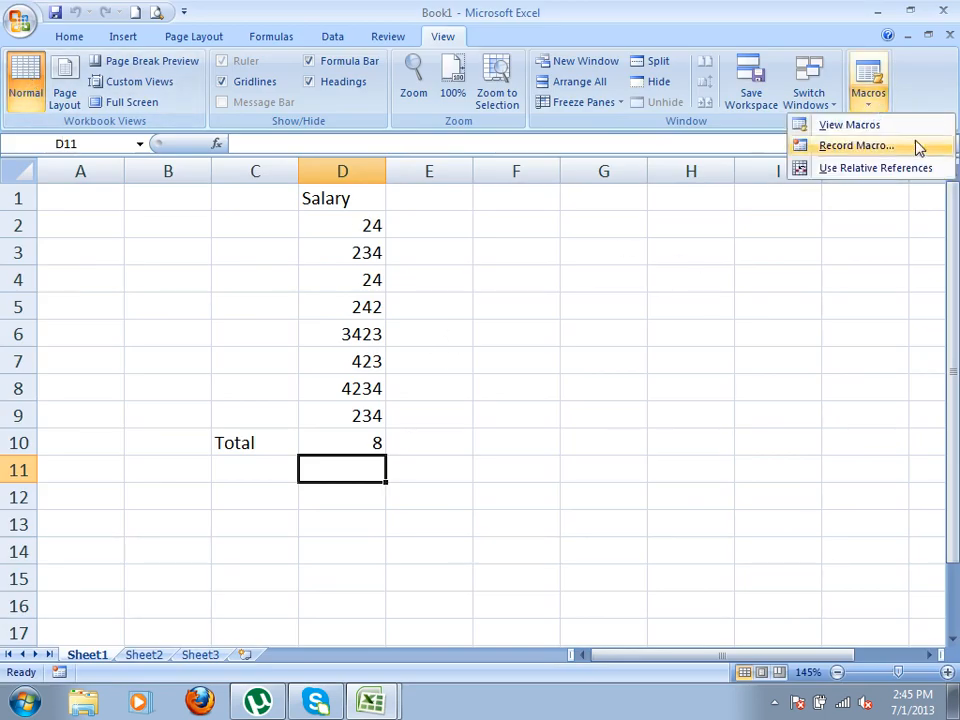
pyautogui.click(880, 126)
pyautogui.click(522, 130)
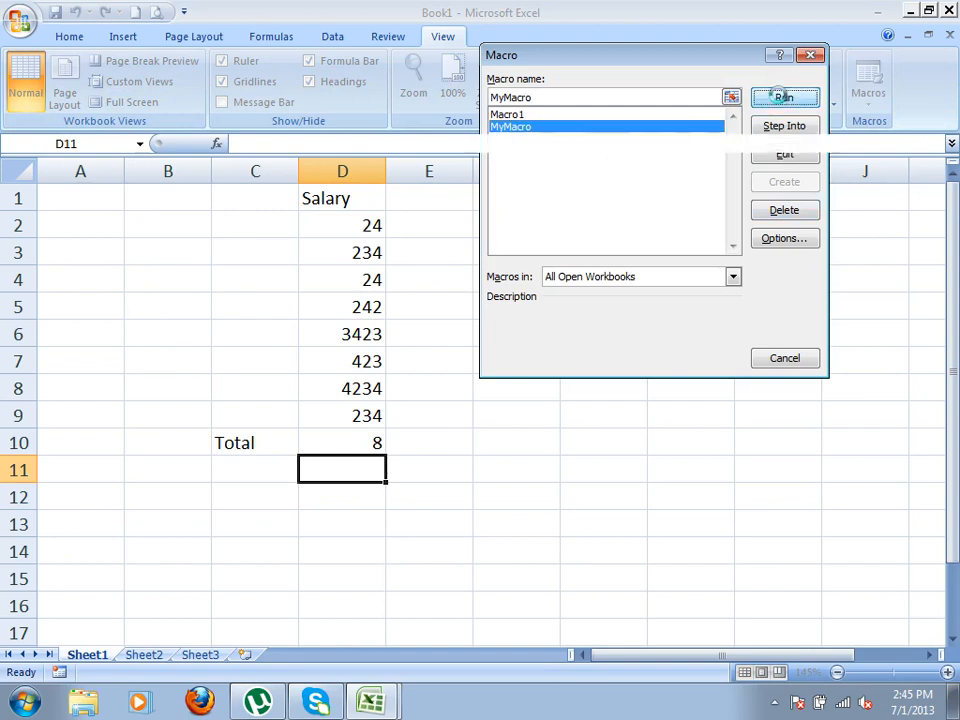
pyautogui.click(784, 97)
pyautogui.write('900')
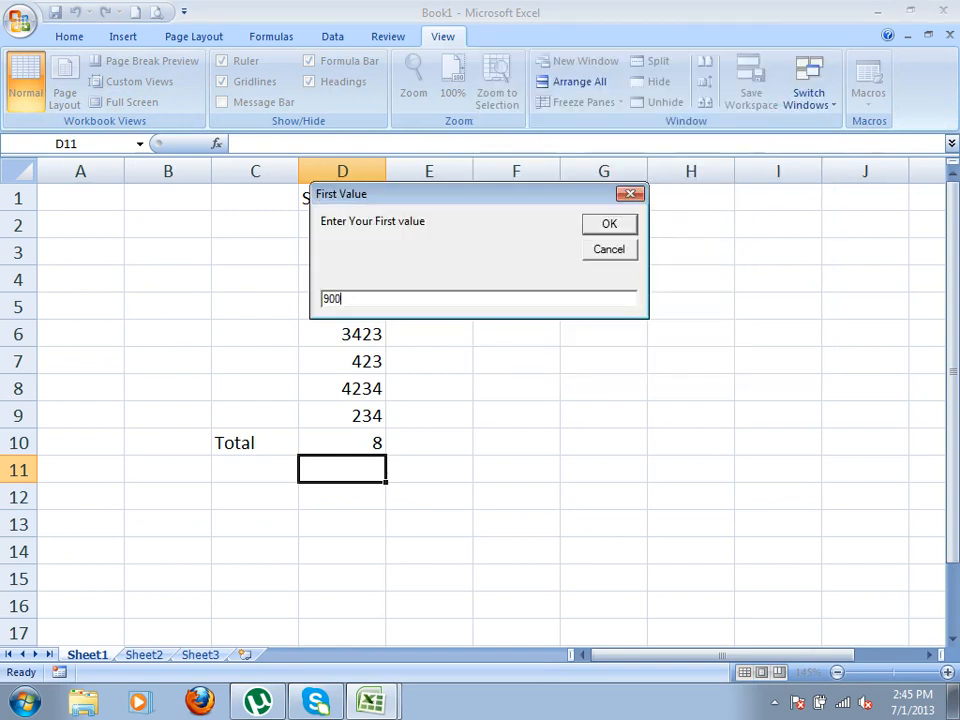
pyautogui.click(613, 223)
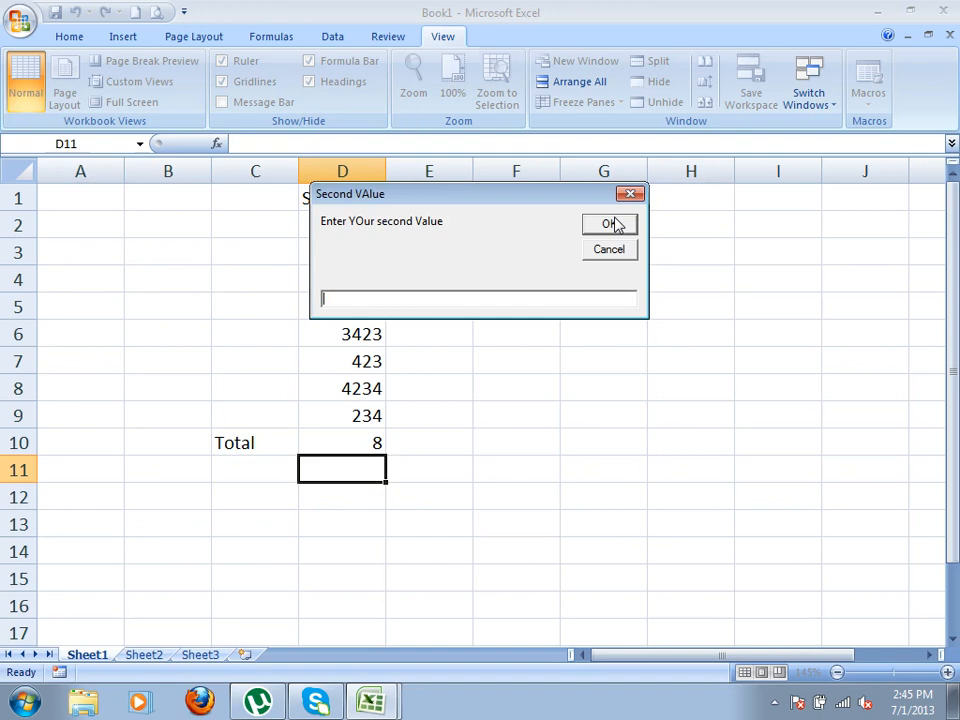
pyautogui.write('890')
pyautogui.click(603, 225)
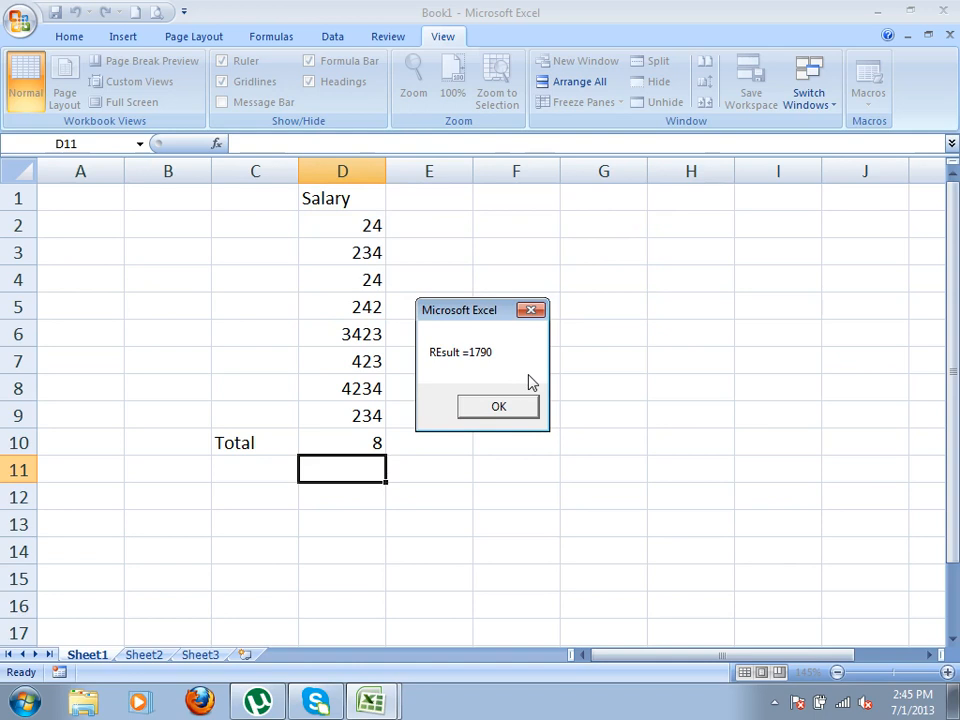
pyautogui.click(499, 408)
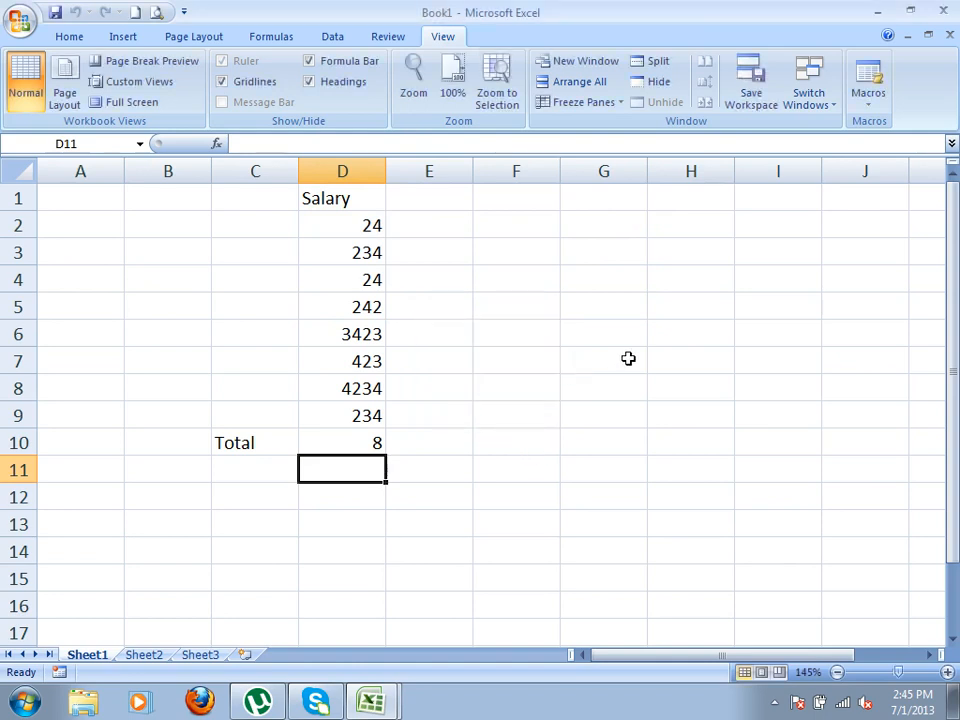
# - Delete Macro1 from the macro list and confirm the deletion
pyautogui.click(868, 98)
pyautogui.click(798, 128)
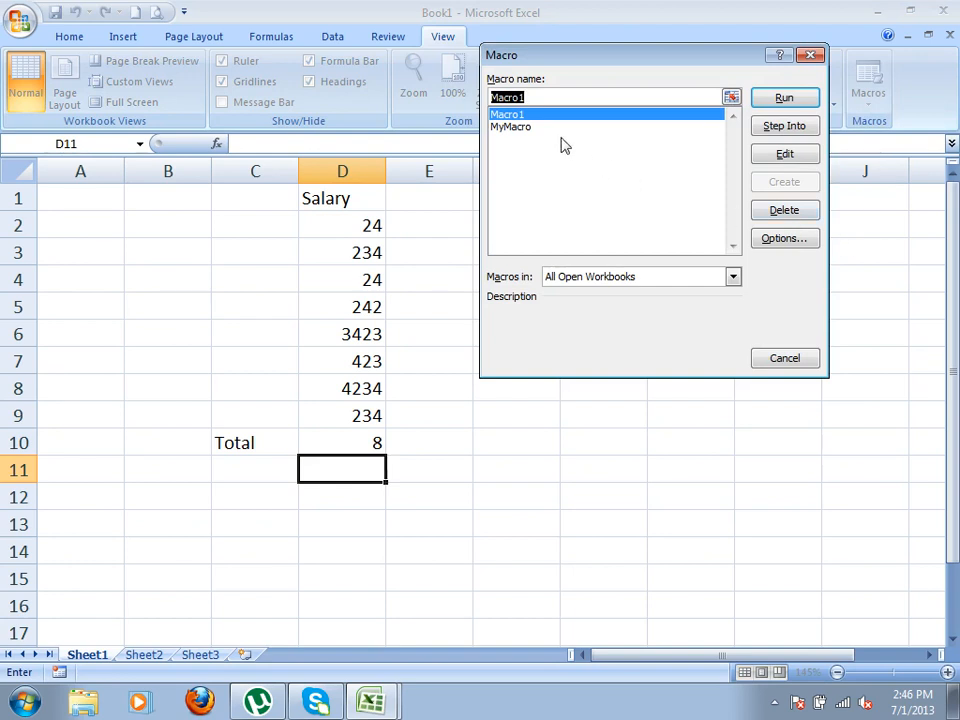
pyautogui.click(790, 211)
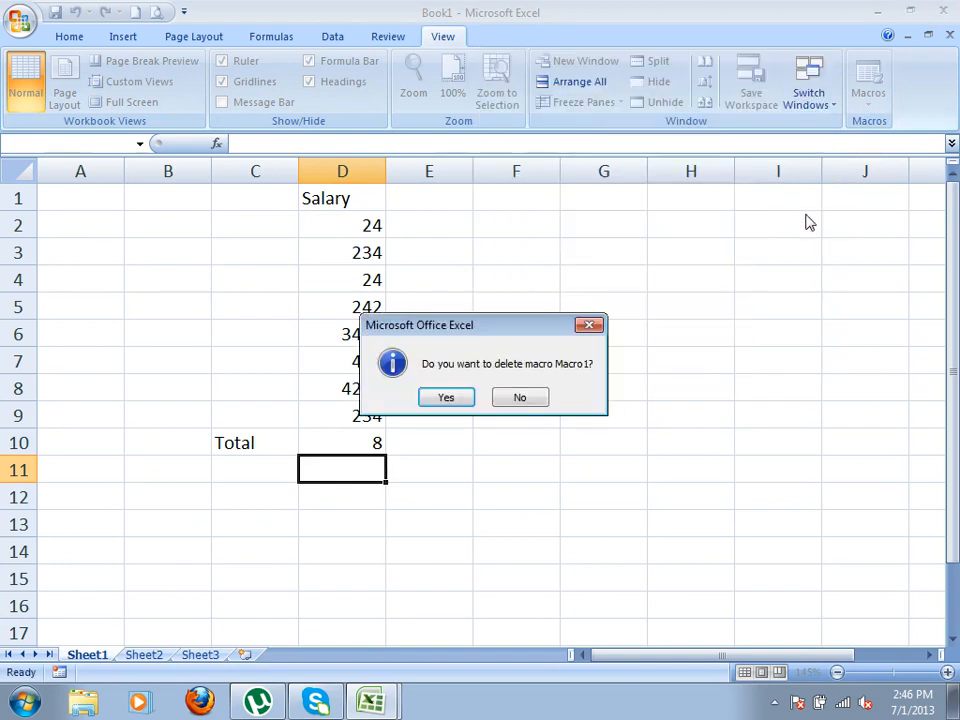
pyautogui.click(460, 400)
# - Check MyMacro's shortcut key and description in its macro options
pyautogui.click(864, 98)
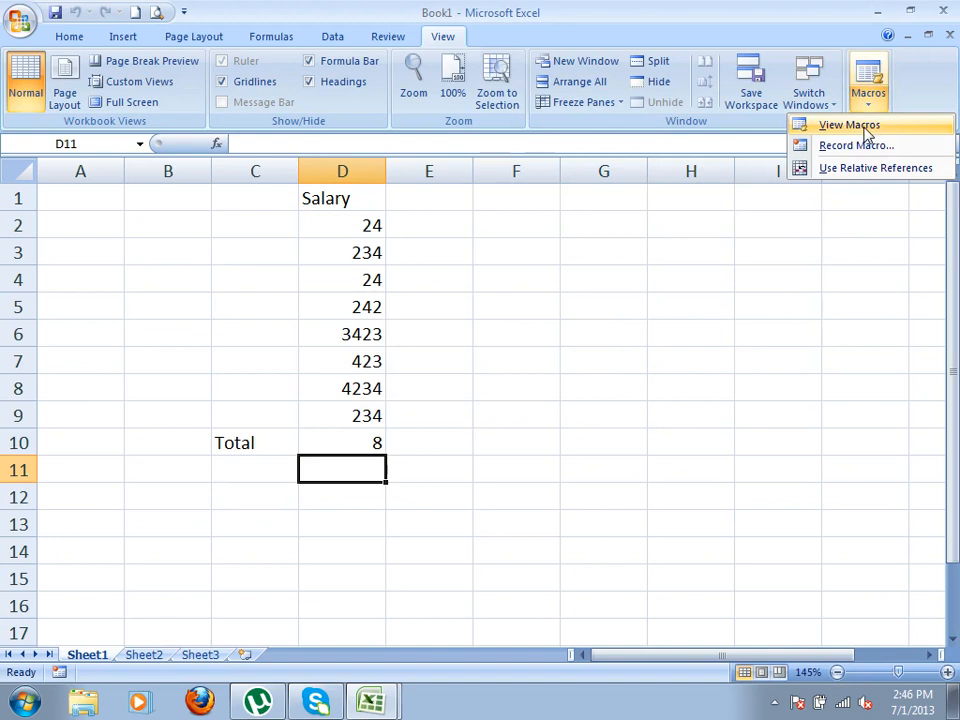
pyautogui.click(864, 128)
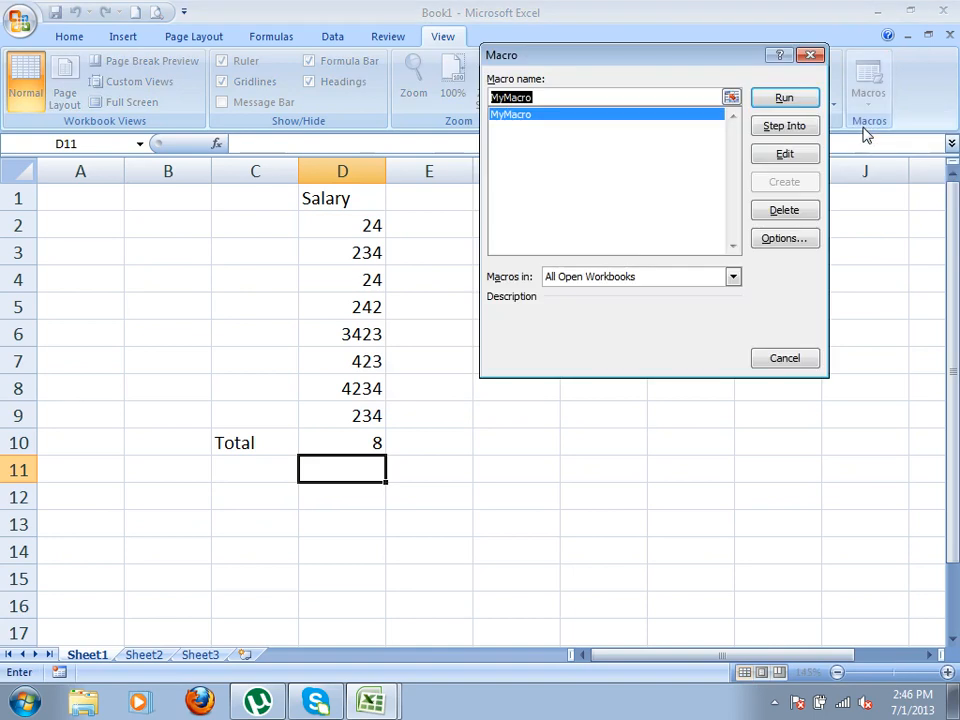
pyautogui.click(785, 242)
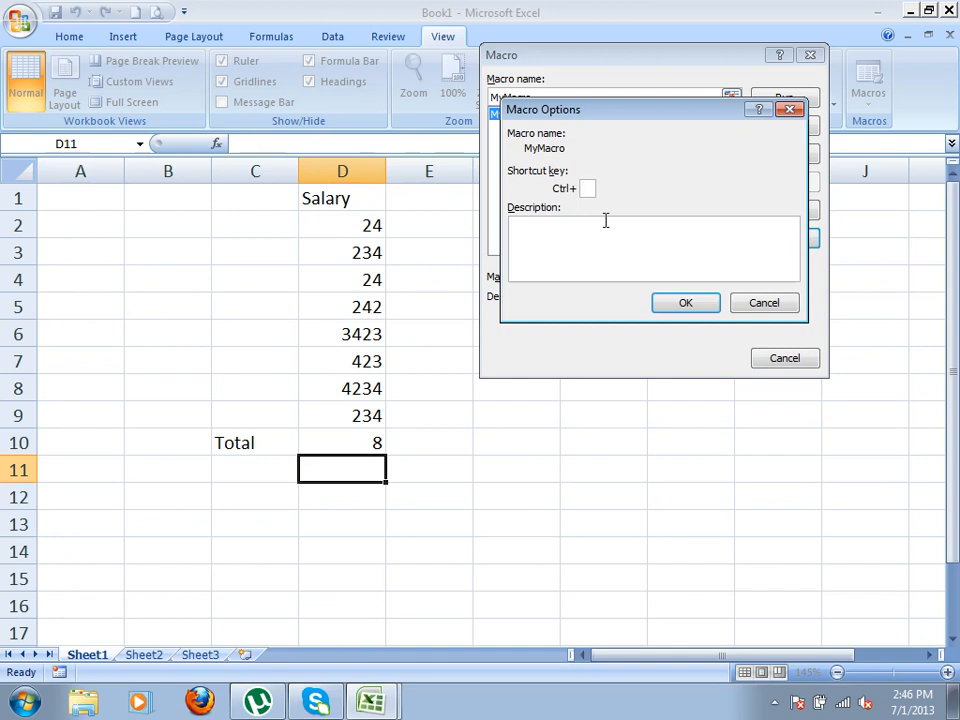
pyautogui.click(683, 303)
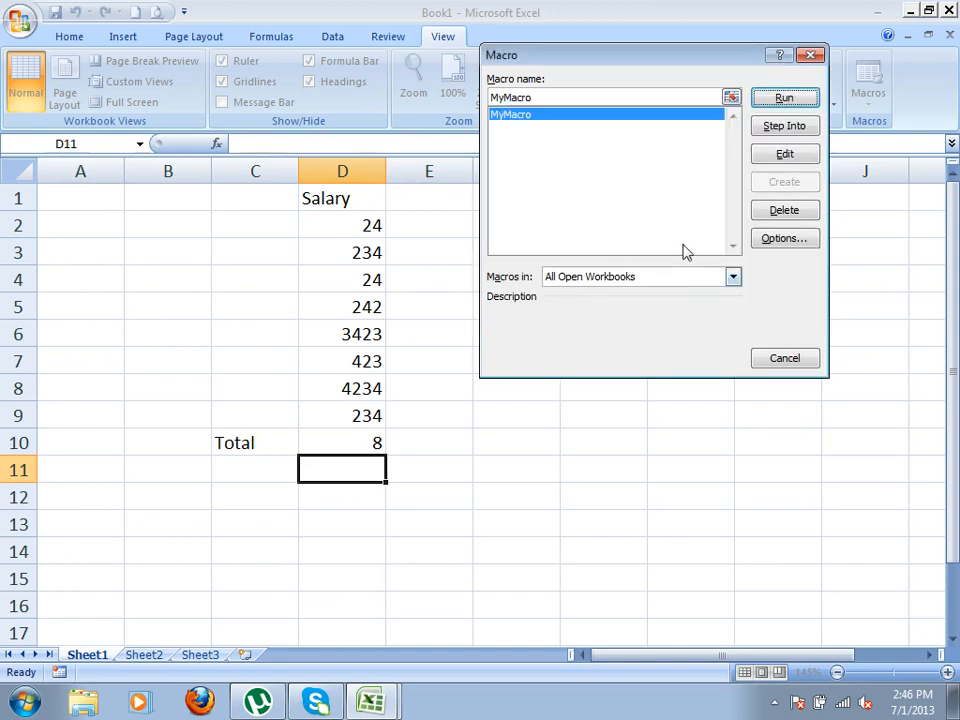
# - Run MyMacro from the macro list again, supply a number at both prompts and dismiss the result message
pyautogui.press('Return')
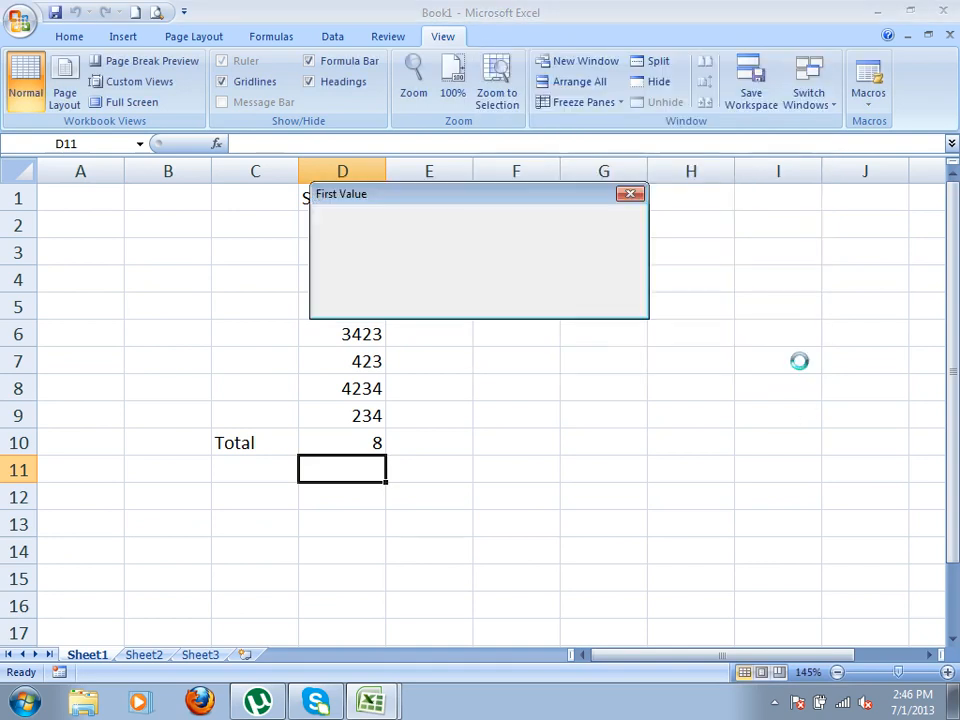
pyautogui.write('343')
pyautogui.press('Return')
pyautogui.write('343')
pyautogui.press('Return')
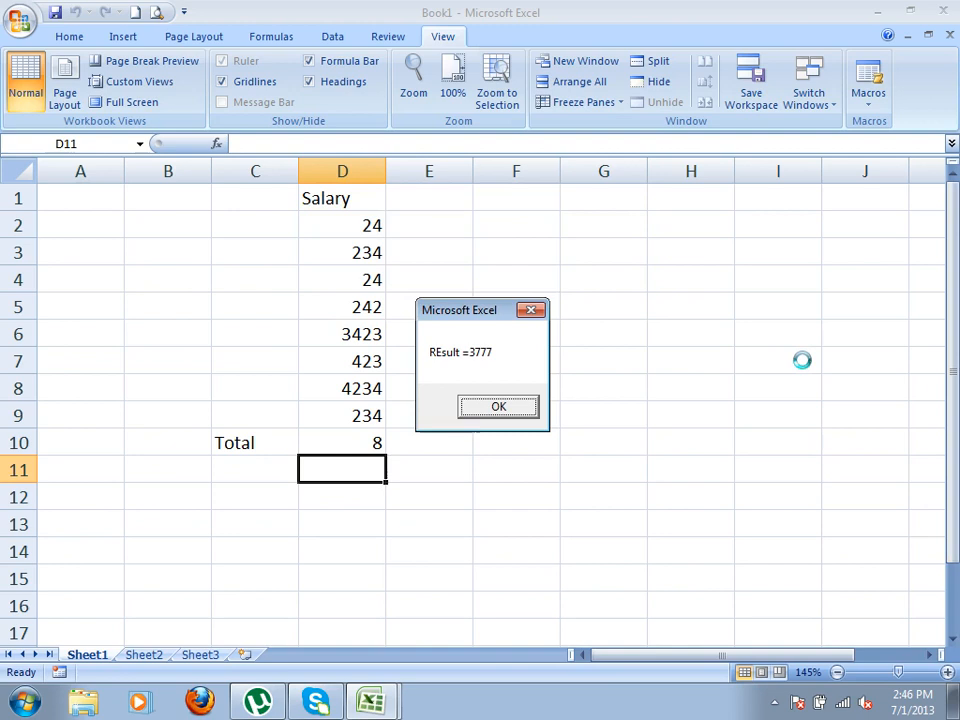
pyautogui.press('Return')
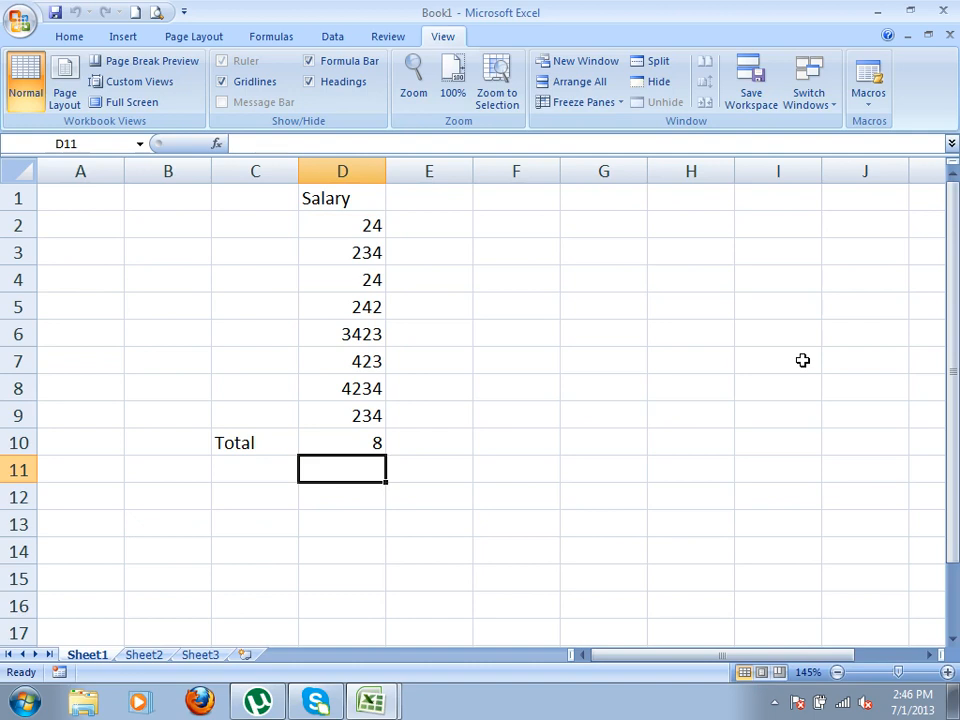
pyautogui.click(578, 310)
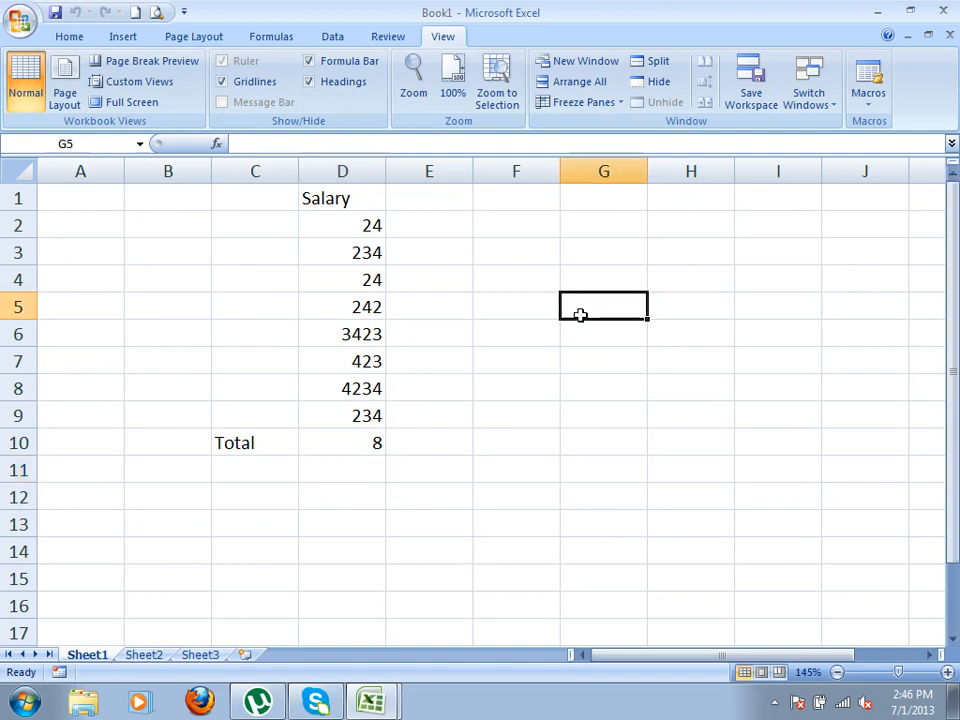
pyautogui.moveTo(342, 171); pyautogui.dragTo(334, 210)
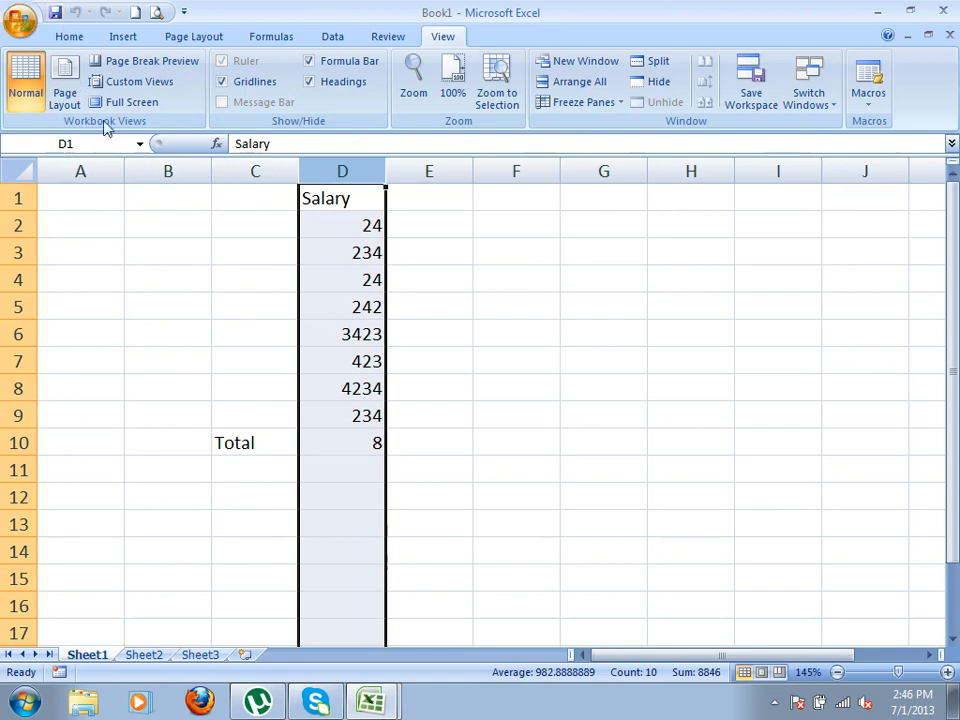
# - Enable showing the Developer tab in the Ribbon through the Excel Options
pyautogui.click(235, 422)
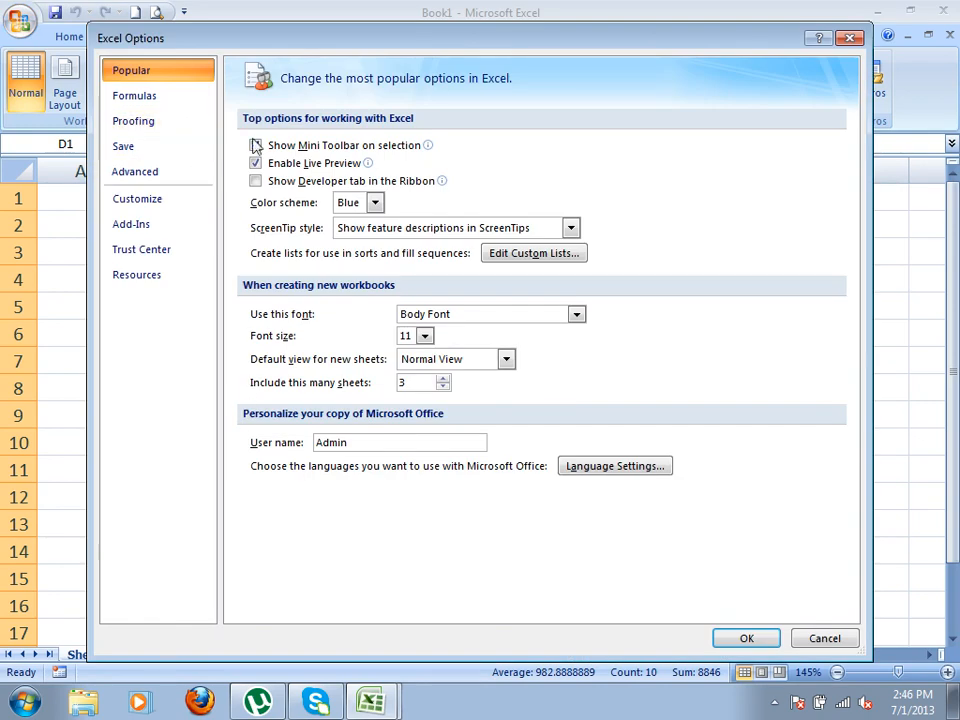
pyautogui.click(310, 181)
pyautogui.click(743, 636)
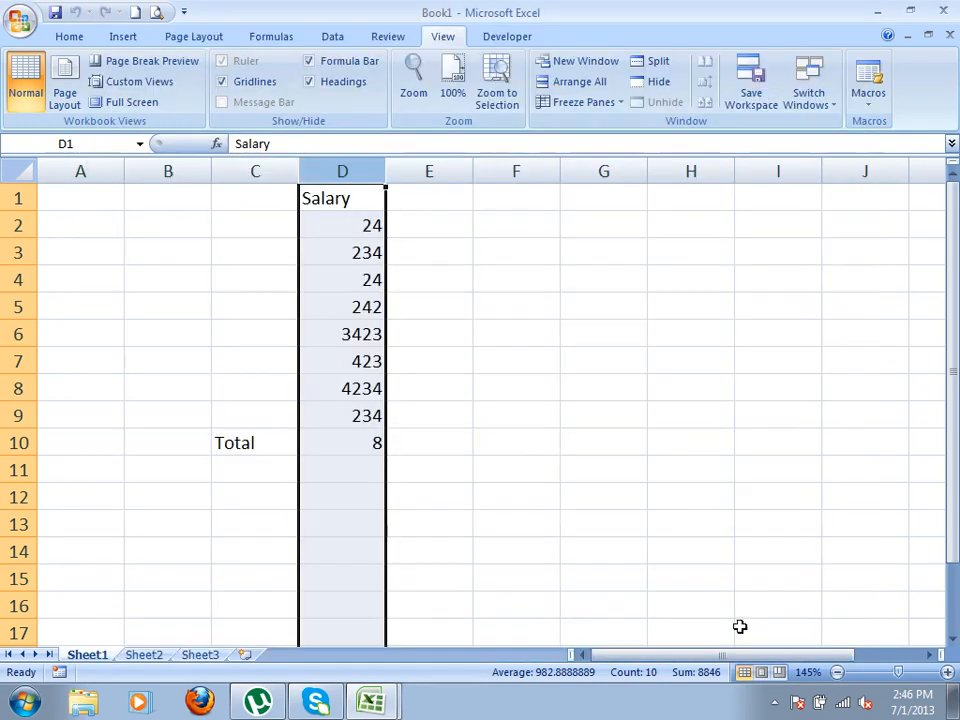
# - Draw an ActiveX text box on Sheet1 around row 3, spanning from the end of column F into column H
pyautogui.click(507, 37)
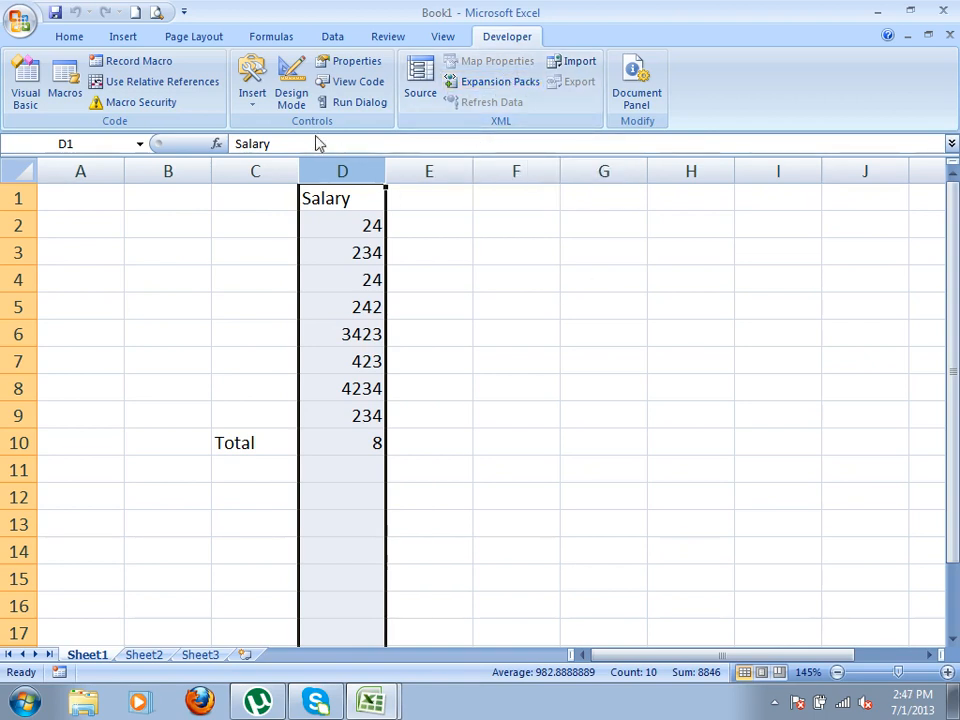
pyautogui.click(251, 92)
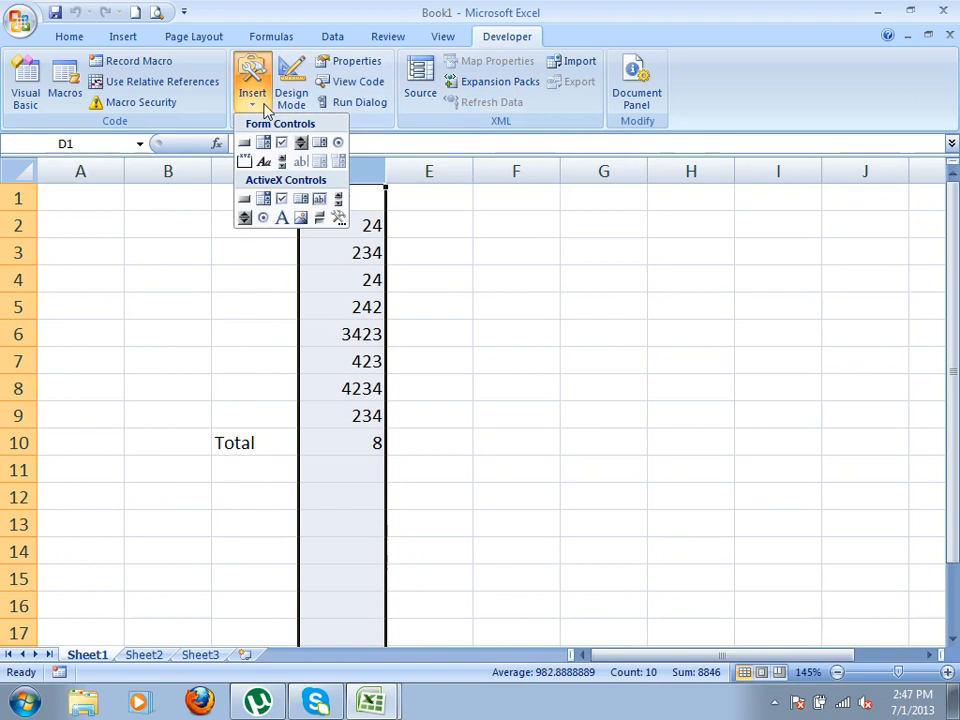
pyautogui.click(318, 198)
pyautogui.moveTo(550, 241); pyautogui.dragTo(708, 273)
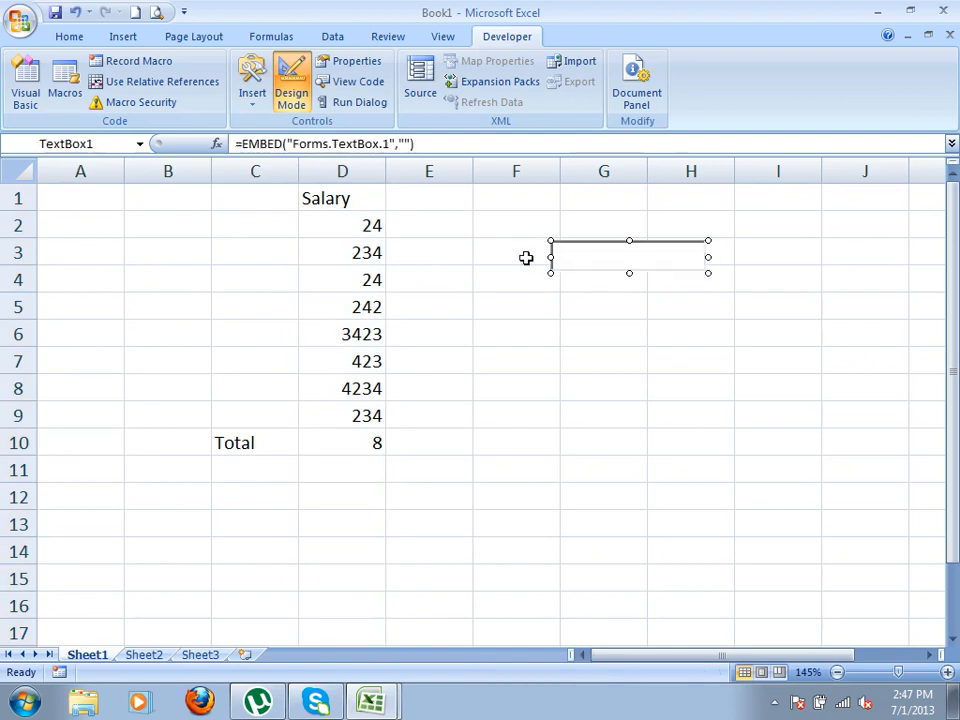
# - Draw a second ActiveX text box below the first, around row 5, and align it with the first box's left edge
pyautogui.click(253, 92)
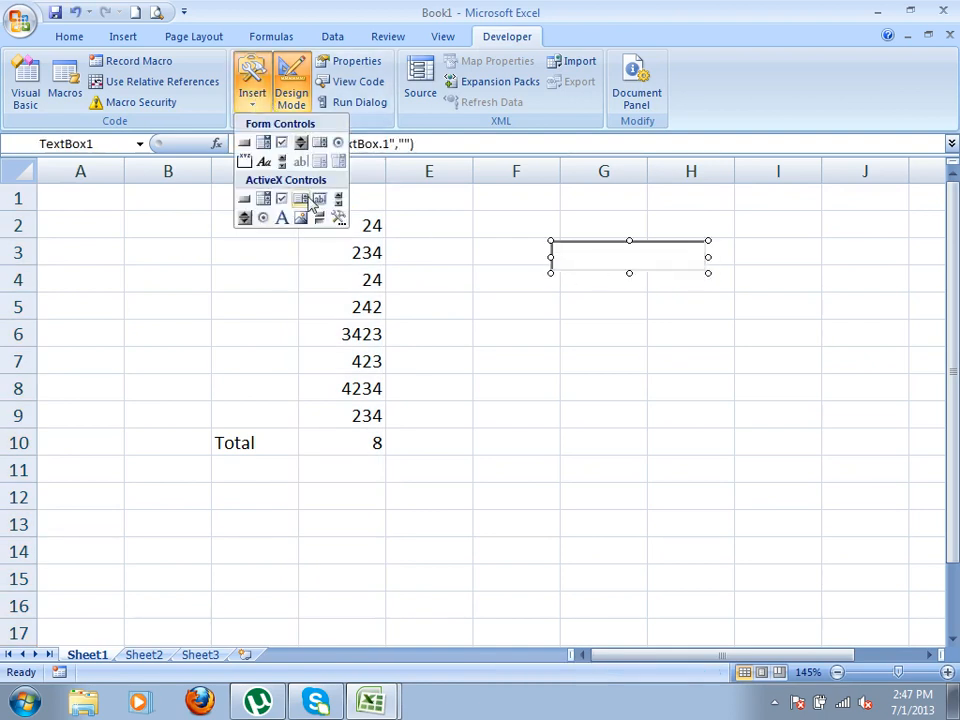
pyautogui.click(320, 198)
pyautogui.moveTo(555, 287); pyautogui.dragTo(713, 325)
pyautogui.moveTo(643, 307); pyautogui.dragTo(636, 304)
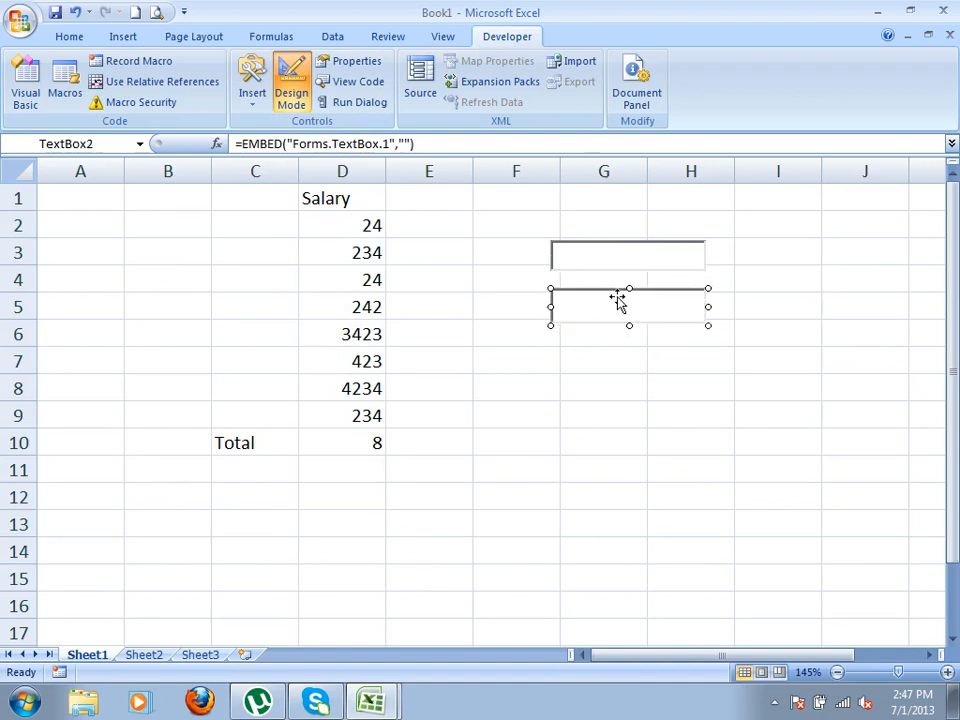
# - Draw a third ActiveX text box of the same width below the second, across rows 6 and 7
pyautogui.click(253, 88)
pyautogui.click(318, 201)
pyautogui.moveTo(551, 338)
pyautogui.mouseDown()
pyautogui.moveTo(694, 379)
pyautogui.moveTo(707, 365)
pyautogui.mouseUp()
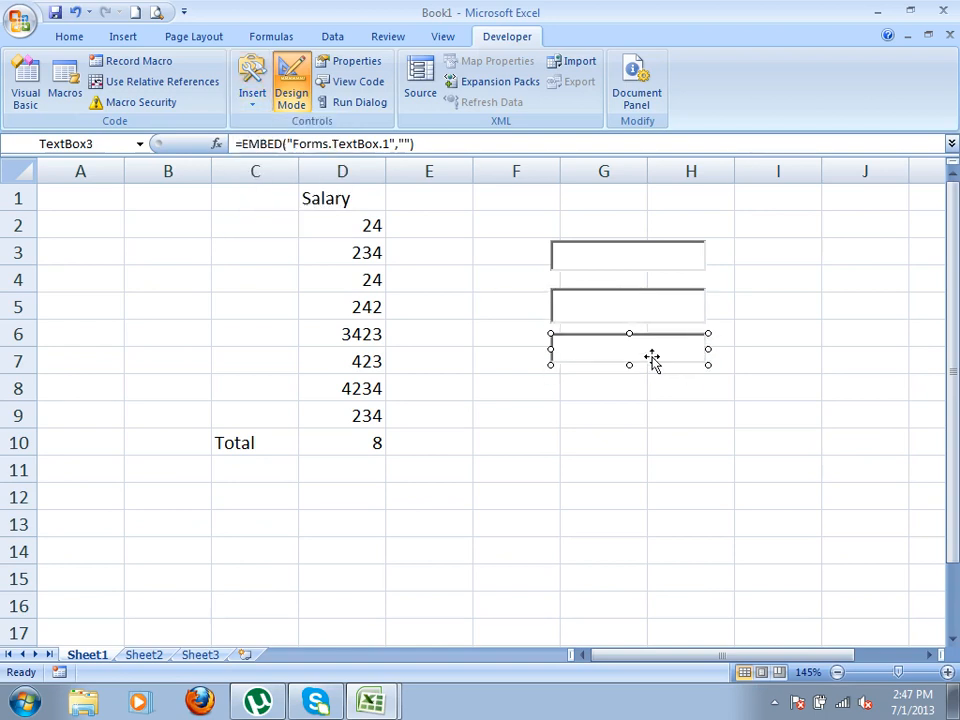
# - Draw an ActiveX command button below the three text boxes, across columns F and G in rows 8 and 9
pyautogui.click(255, 102)
pyautogui.click(247, 199)
pyautogui.moveTo(516, 380); pyautogui.dragTo(626, 416)
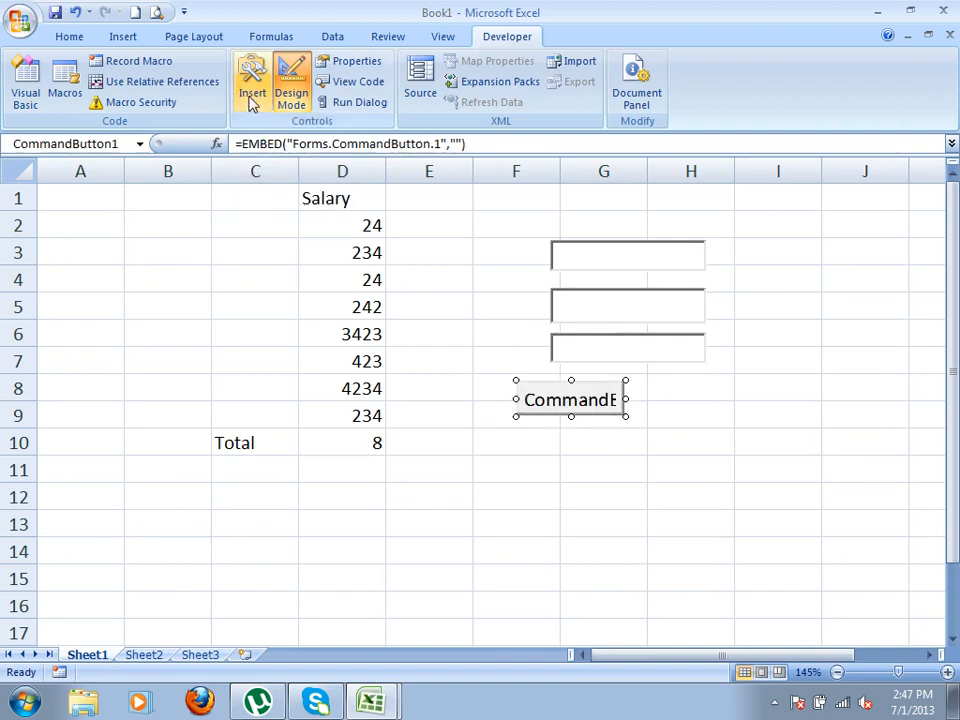
# - Draw a second ActiveX command button beside the first, from the end of column G into column I across rows 8 and 9
pyautogui.click(253, 107)
pyautogui.click(246, 199)
pyautogui.moveTo(637, 379)
pyautogui.mouseDown()
pyautogui.moveTo(731, 419)
pyautogui.moveTo(763, 413)
pyautogui.mouseUp()
# - Set the first command button's Caption property to Calculate
pyautogui.click(583, 398)
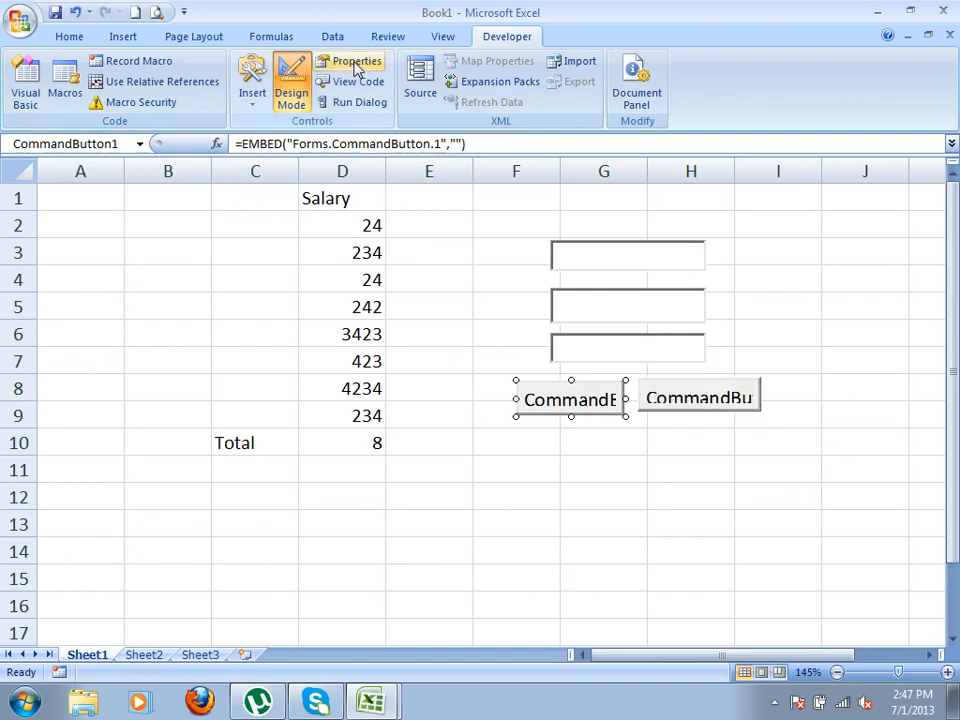
pyautogui.click(357, 62)
pyautogui.click(52, 199)
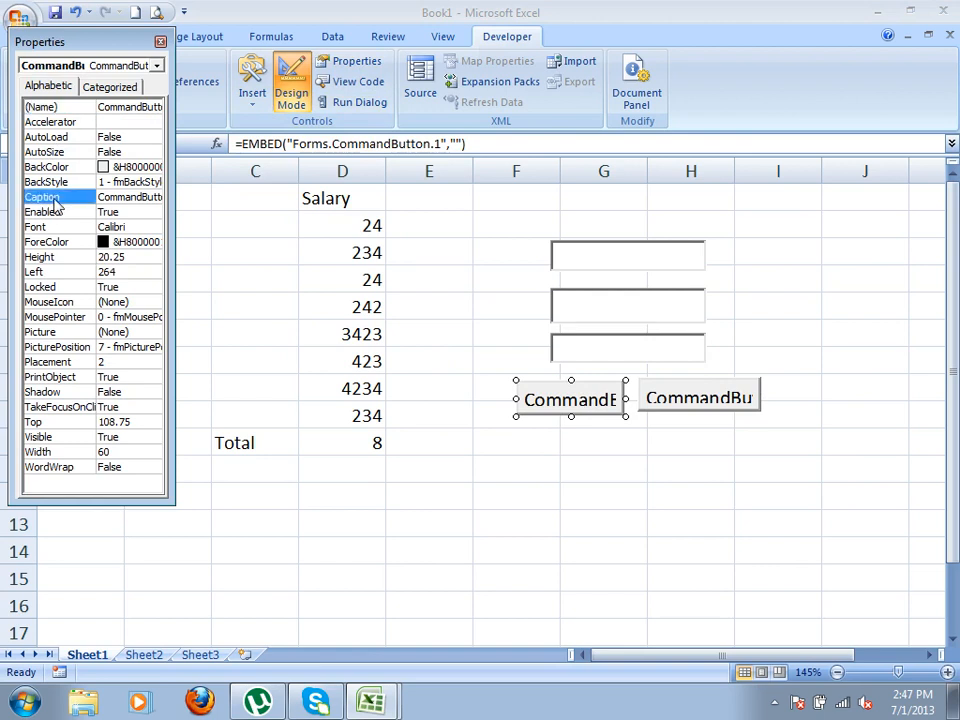
pyautogui.doubleClick(55, 201)
pyautogui.write('Calculate')
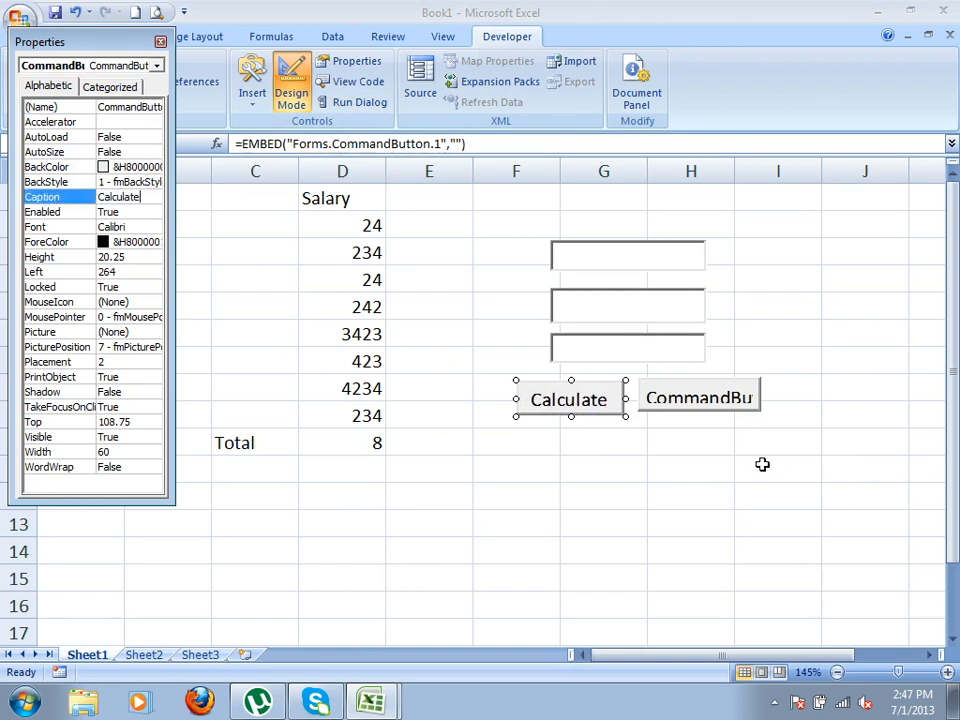
# - Set the second command button's Caption property to Clear and close the properties window
pyautogui.click(699, 405)
pyautogui.doubleClick(70, 205)
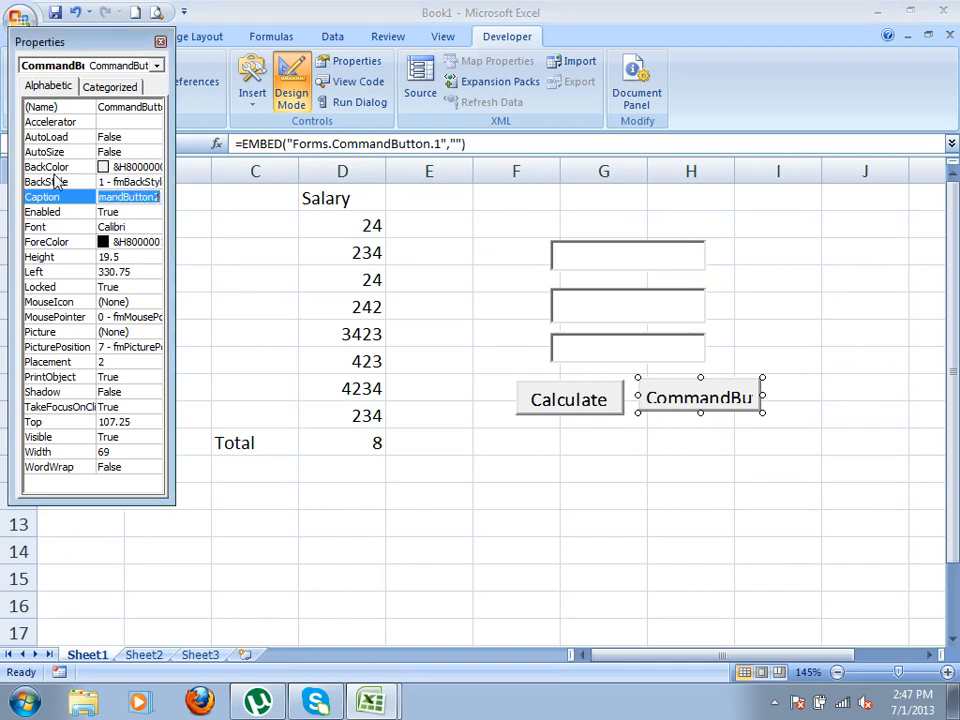
pyautogui.write('Clear')
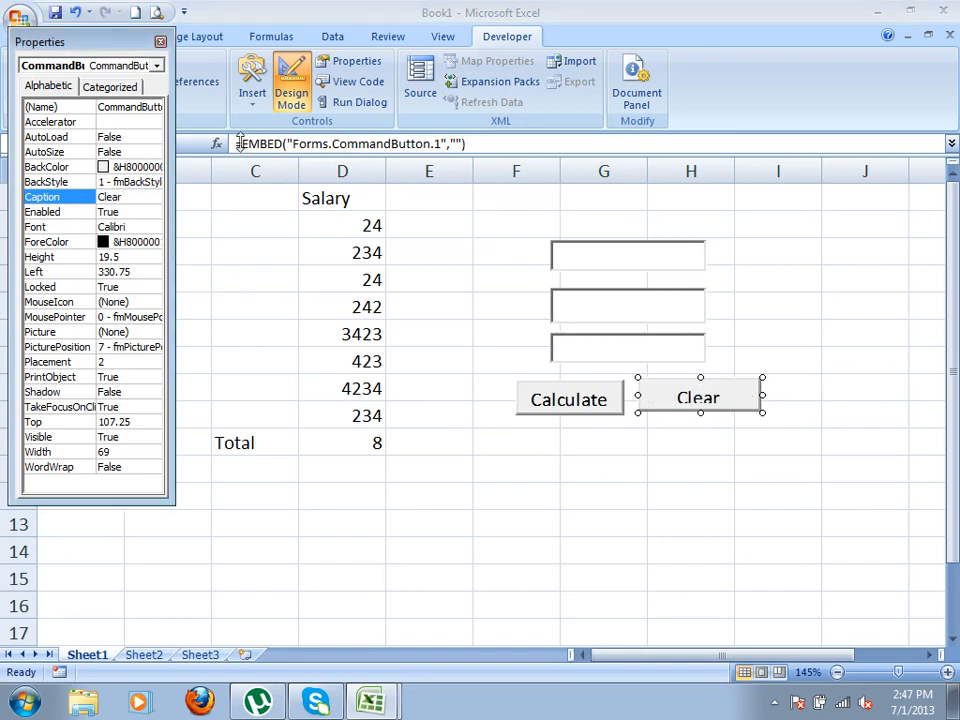
pyautogui.click(160, 42)
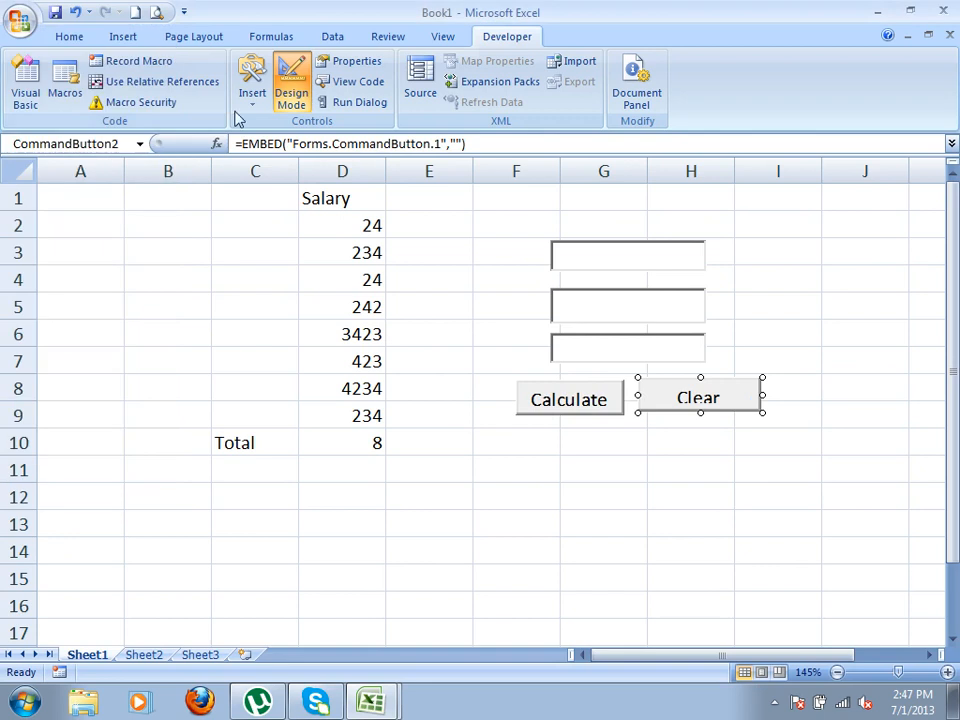
# - Make the Clear button slightly taller and nudge the Calculate button slightly down and to the right
pyautogui.moveTo(700, 412); pyautogui.dragTo(701, 414)
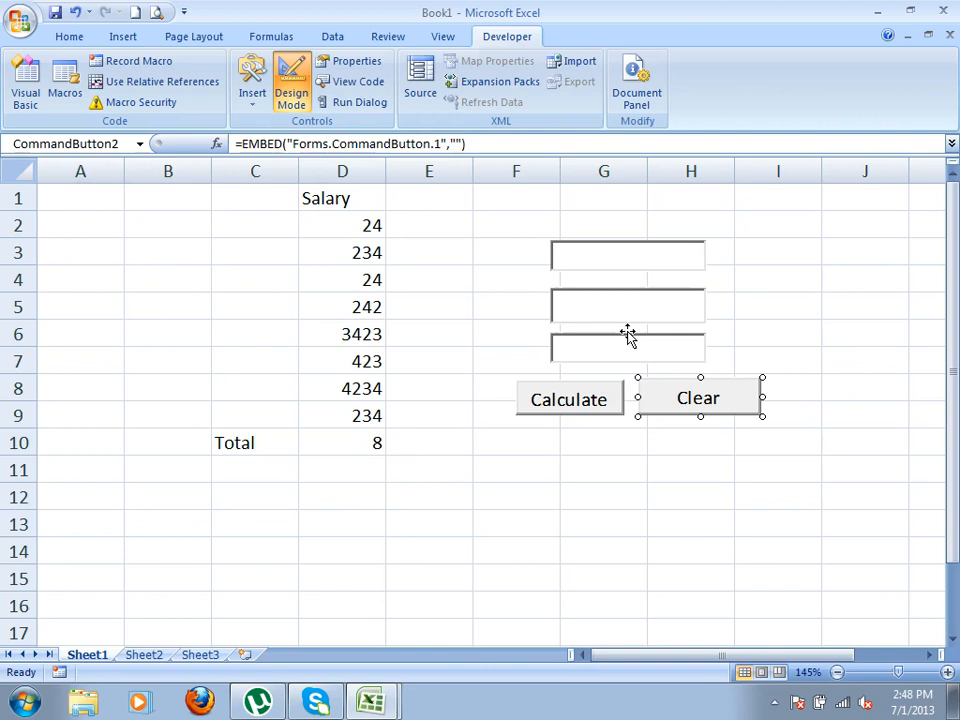
pyautogui.click(577, 398)
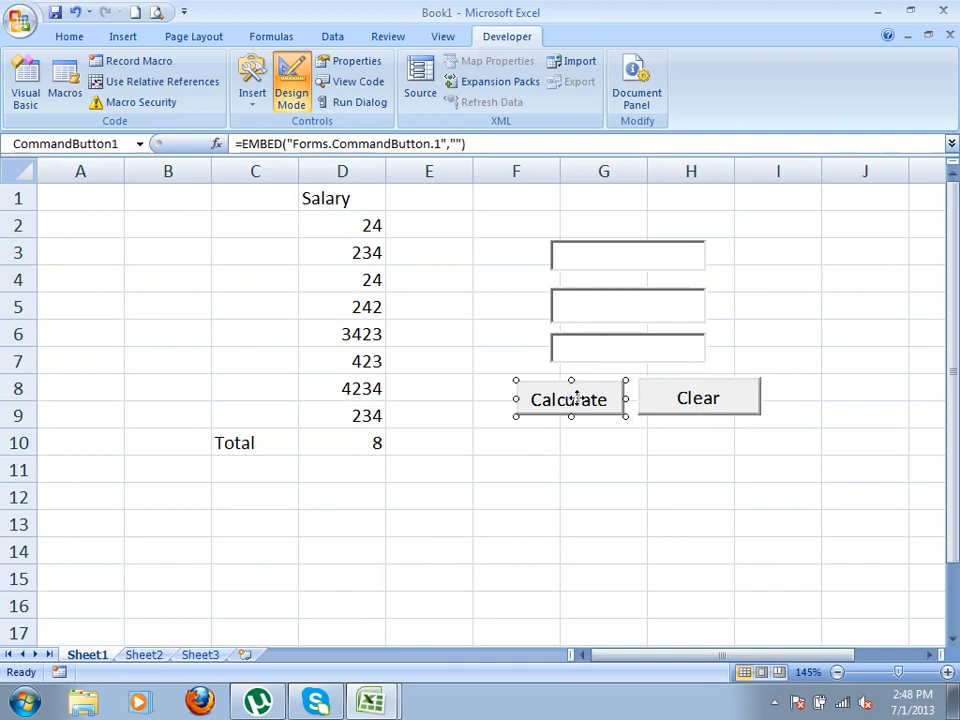
pyautogui.moveTo(577, 396); pyautogui.dragTo(579, 401)
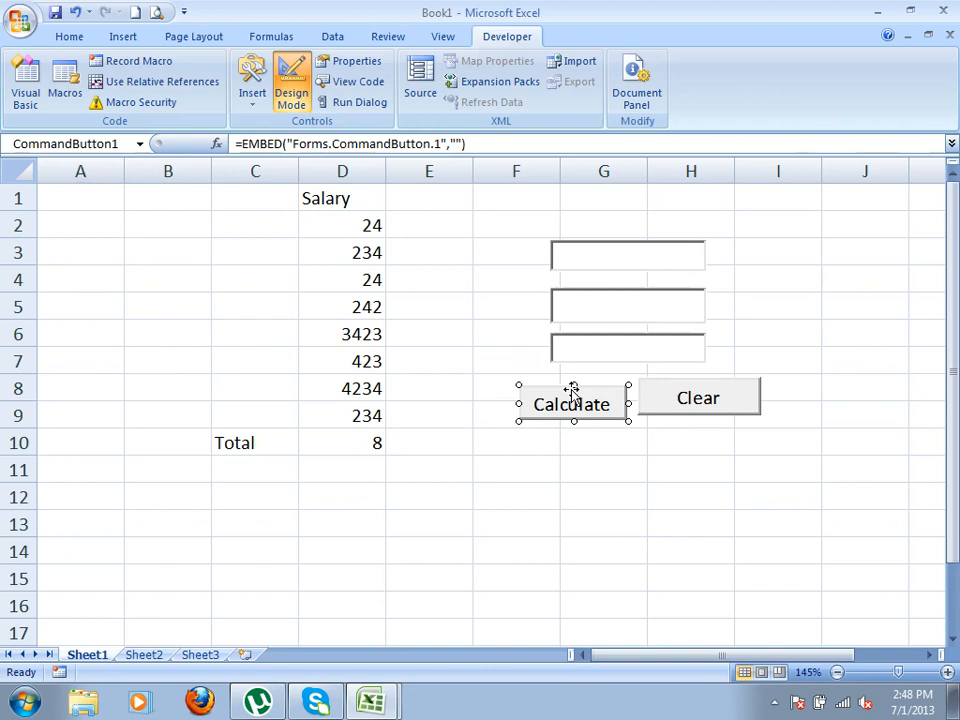
# - In the Calculate button's click procedure, write Me.TextBox3.Text = Val(Me.TextBox1.Text) + Val(Me.TextBox2.Text)
pyautogui.doubleClick(591, 404)
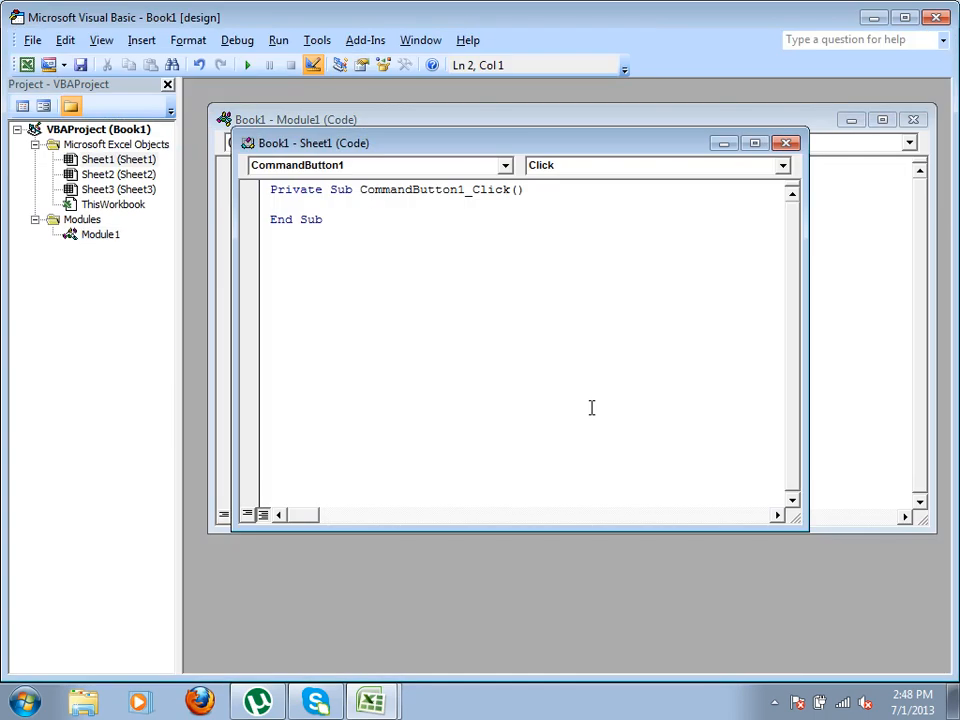
pyautogui.write('me.textboxe')
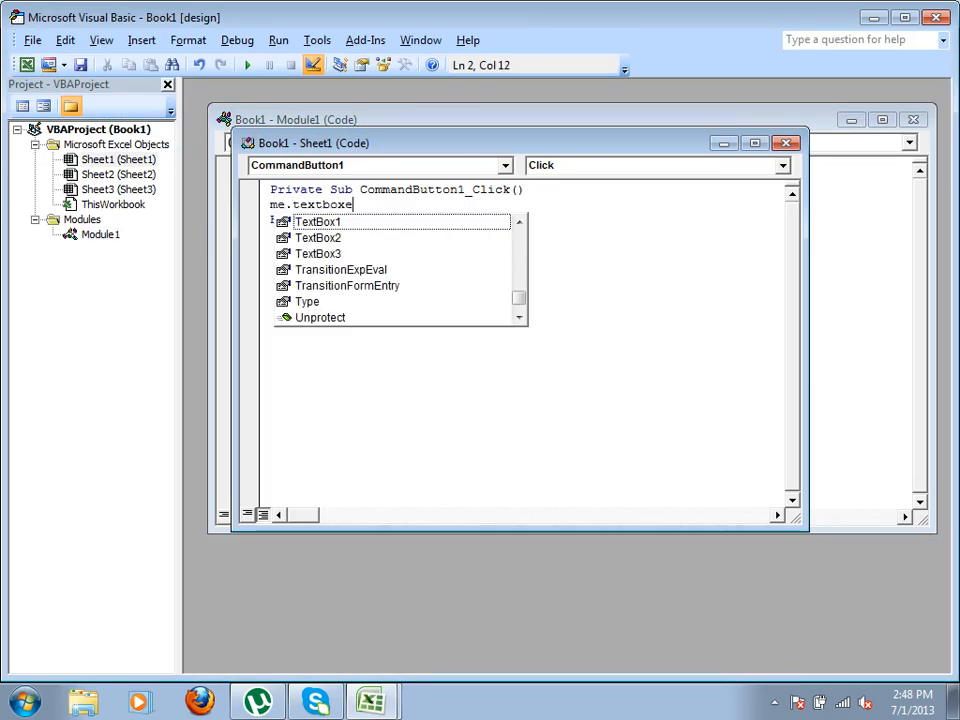
pyautogui.press('BackSpace')
pyautogui.write('3.Text =')
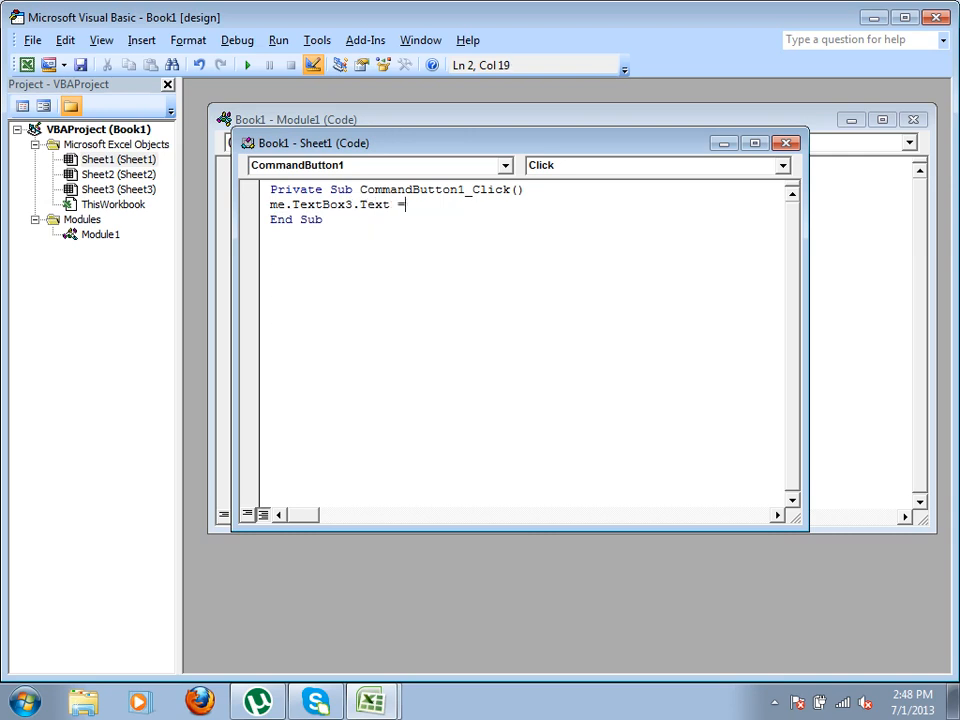
pyautogui.write('val(me.text')
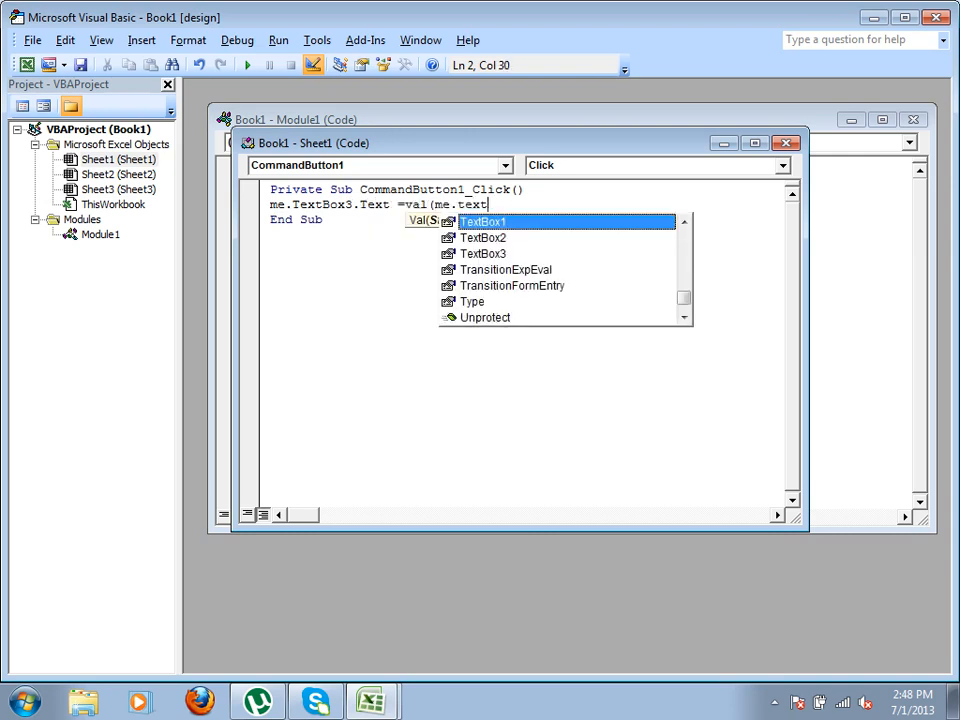
pyautogui.write('box1.text)')
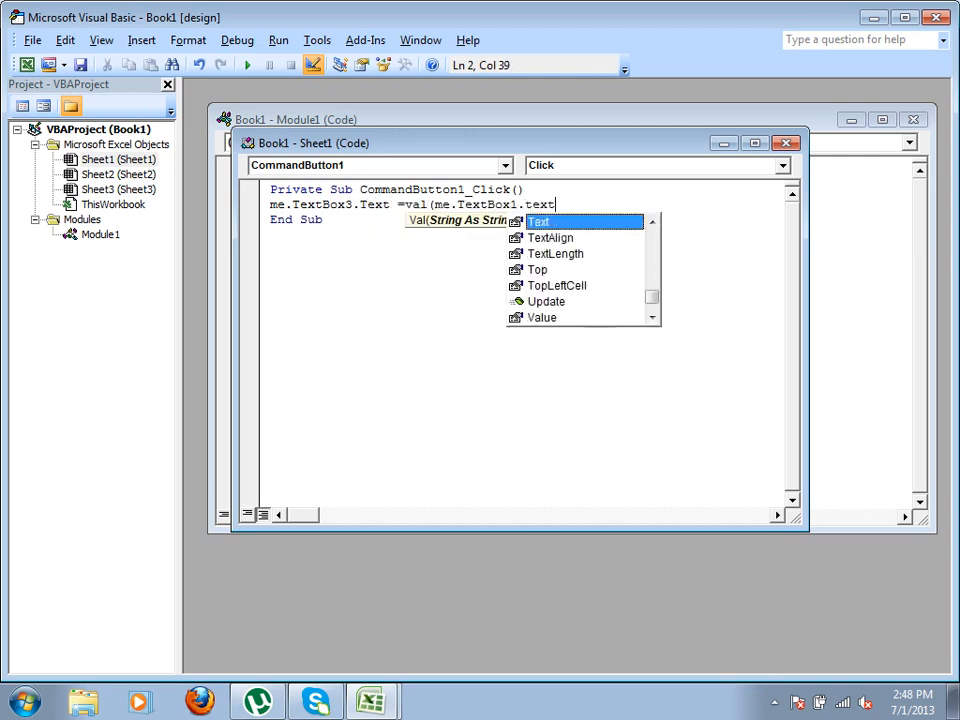
pyautogui.write('+Val(me.te')
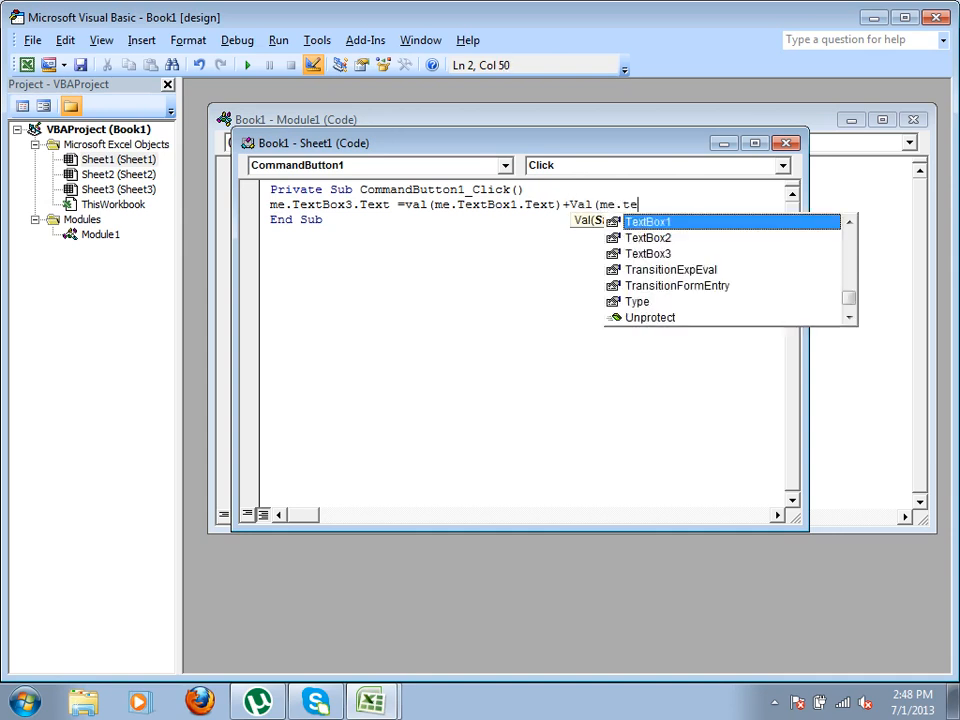
pyautogui.write('xtbox2.text)')
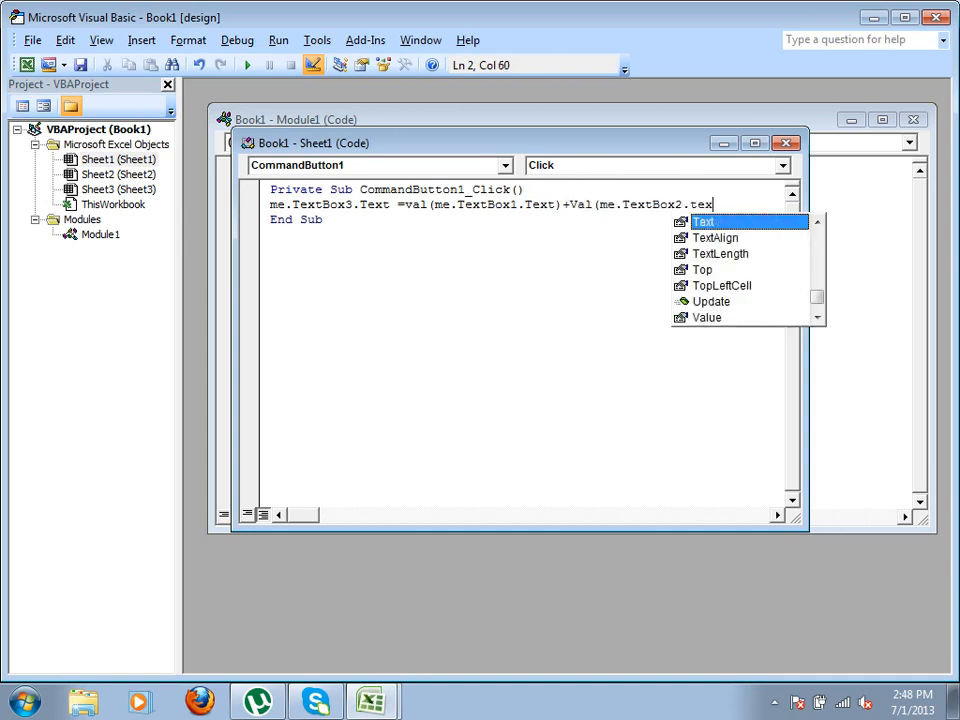
pyautogui.press('Return')
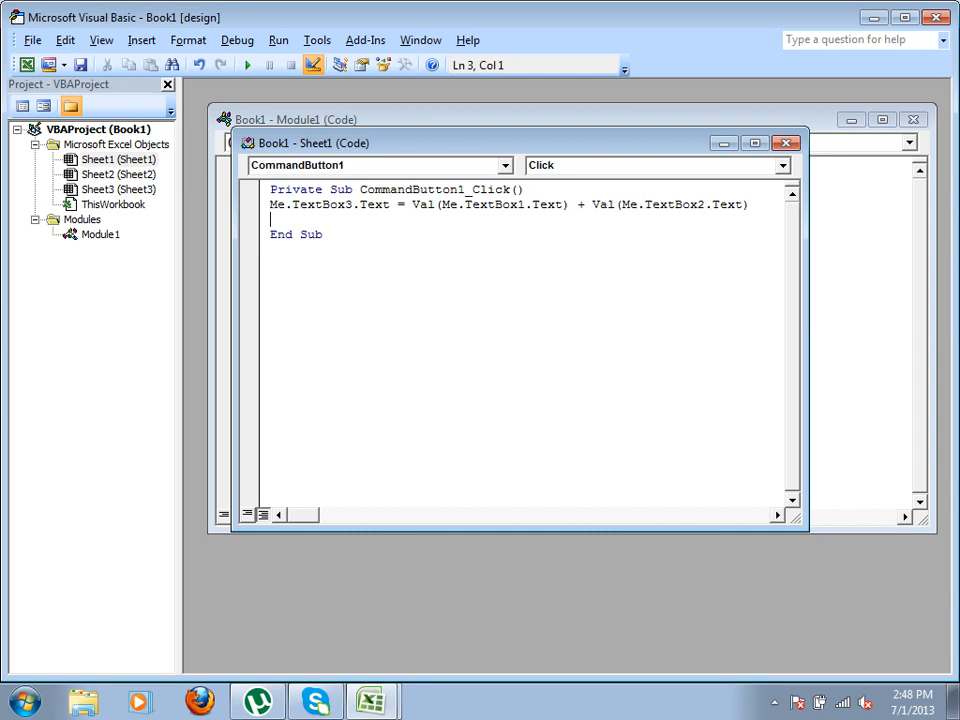
# - Maximize the Sheet1 code window, close the project explorer and check the list of objects available in the code
pyautogui.doubleClick(497, 145)
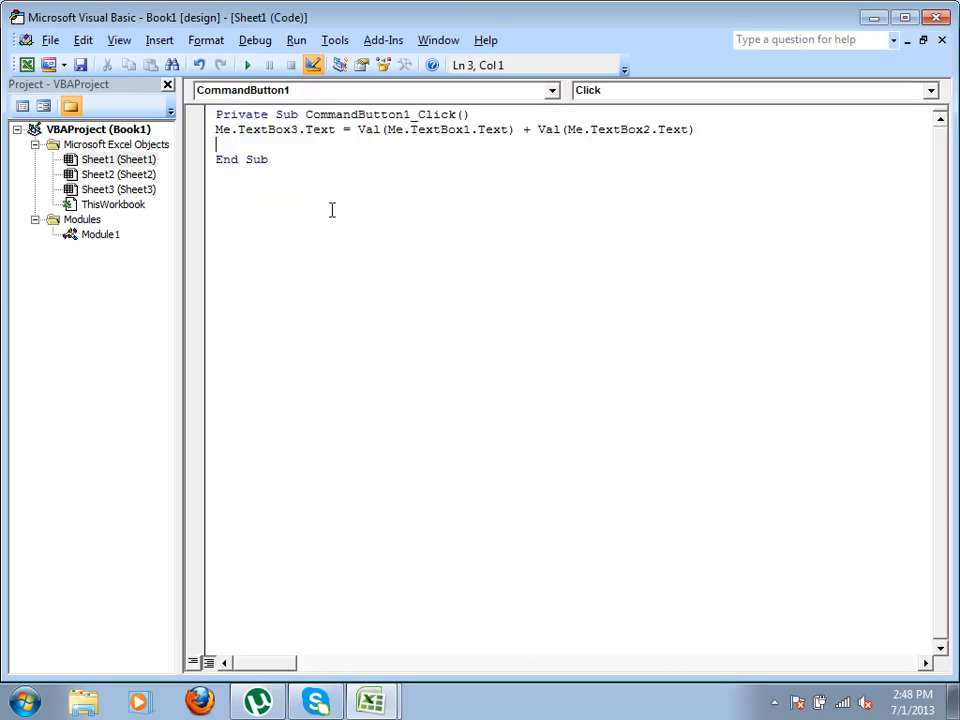
pyautogui.click(168, 84)
pyautogui.click(167, 92)
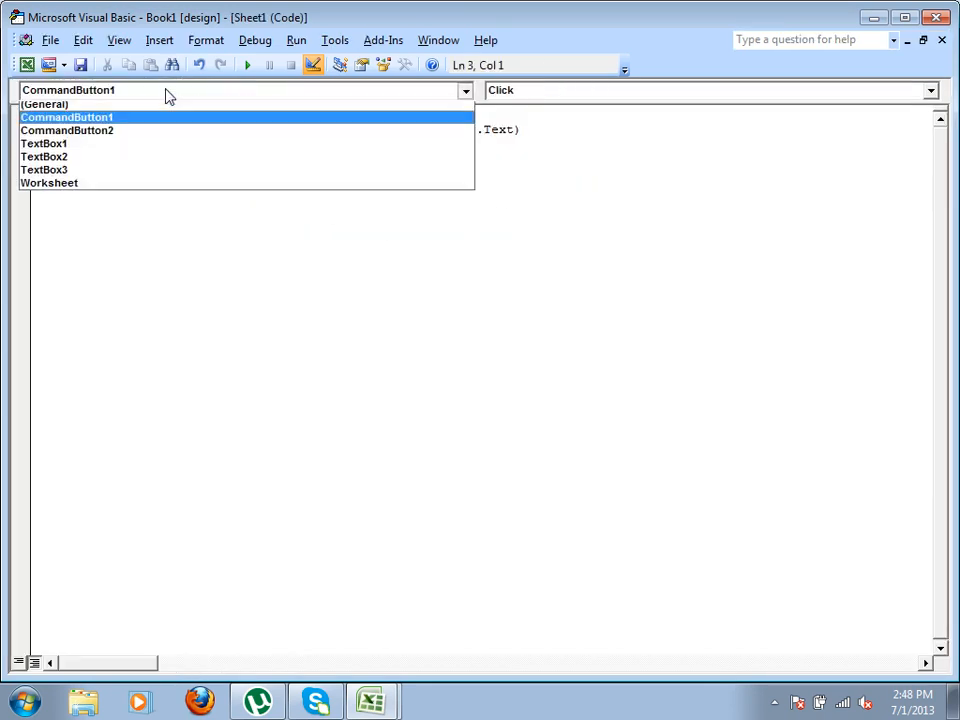
pyautogui.click(564, 374)
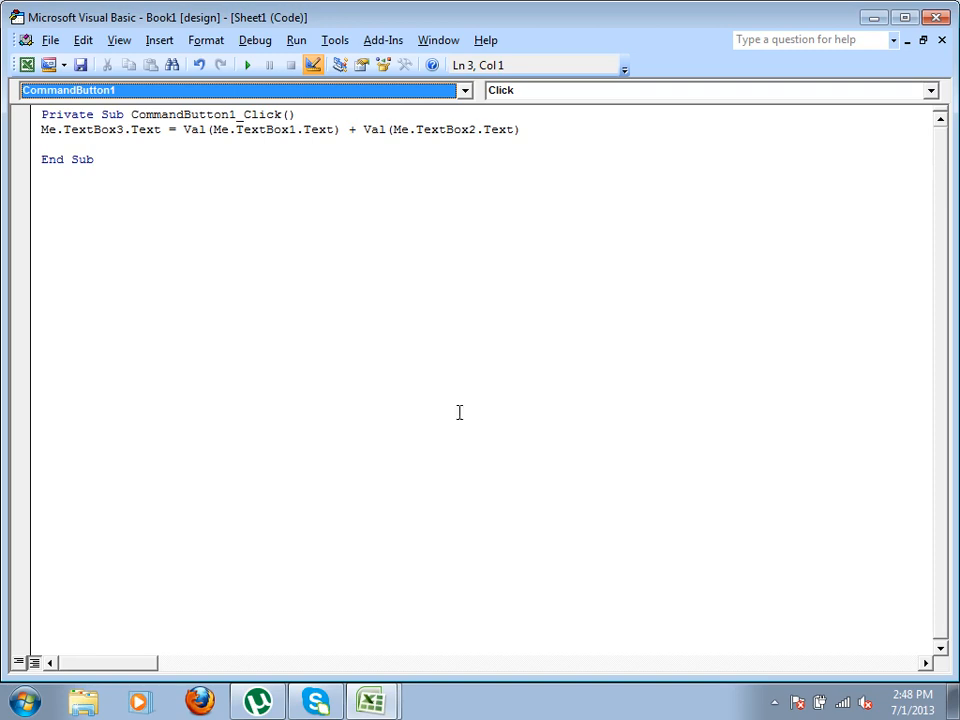
pyautogui.click(183, 168)
pyautogui.press('Up')
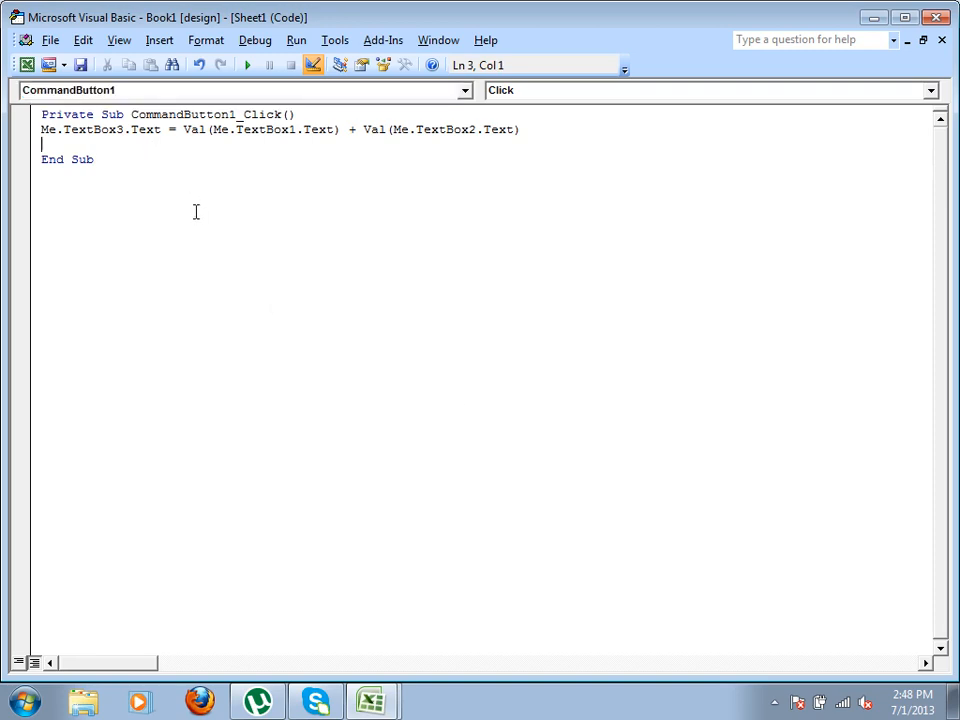
# - Launch Paint with the mspaint command and choose the thickest brush size
pyautogui.press('super+r')
pyautogui.write('mspaint')
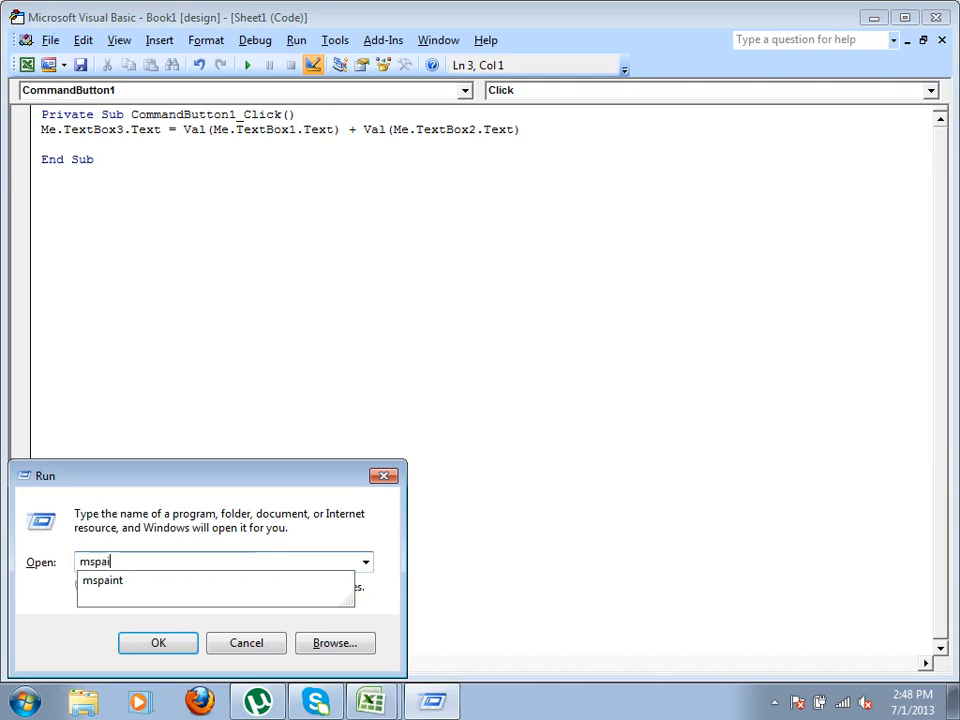
pyautogui.press('Return')
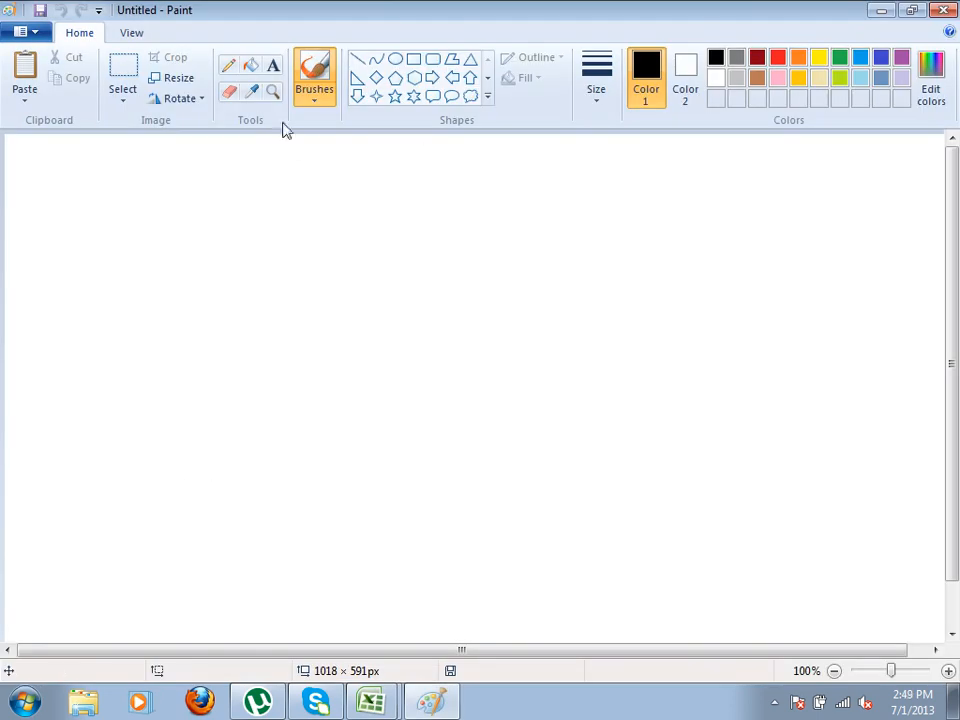
pyautogui.click(596, 80)
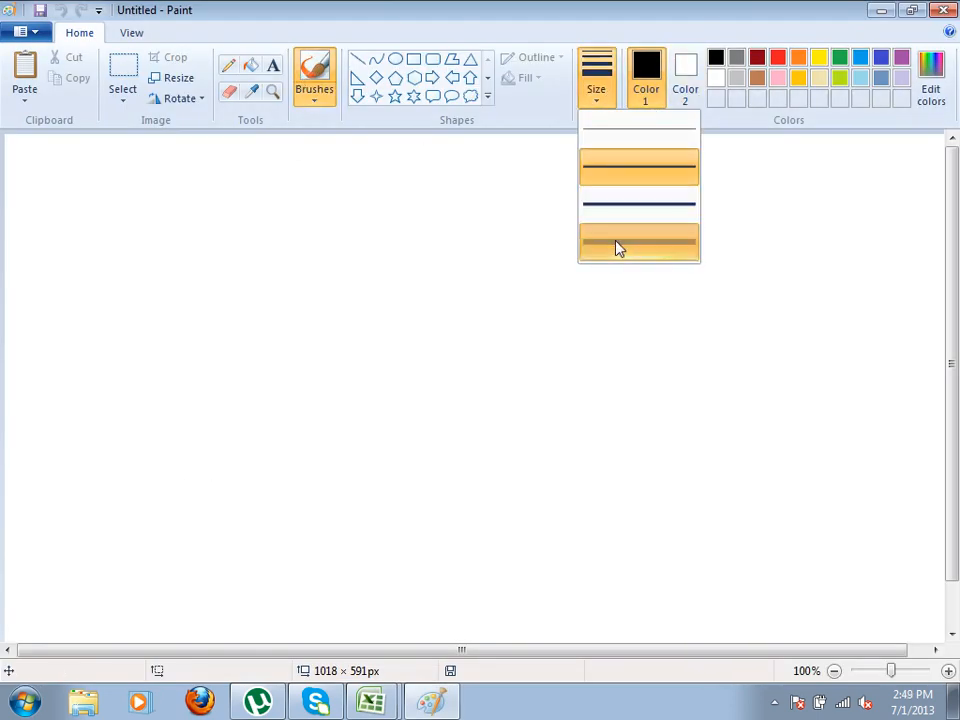
pyautogui.click(617, 243)
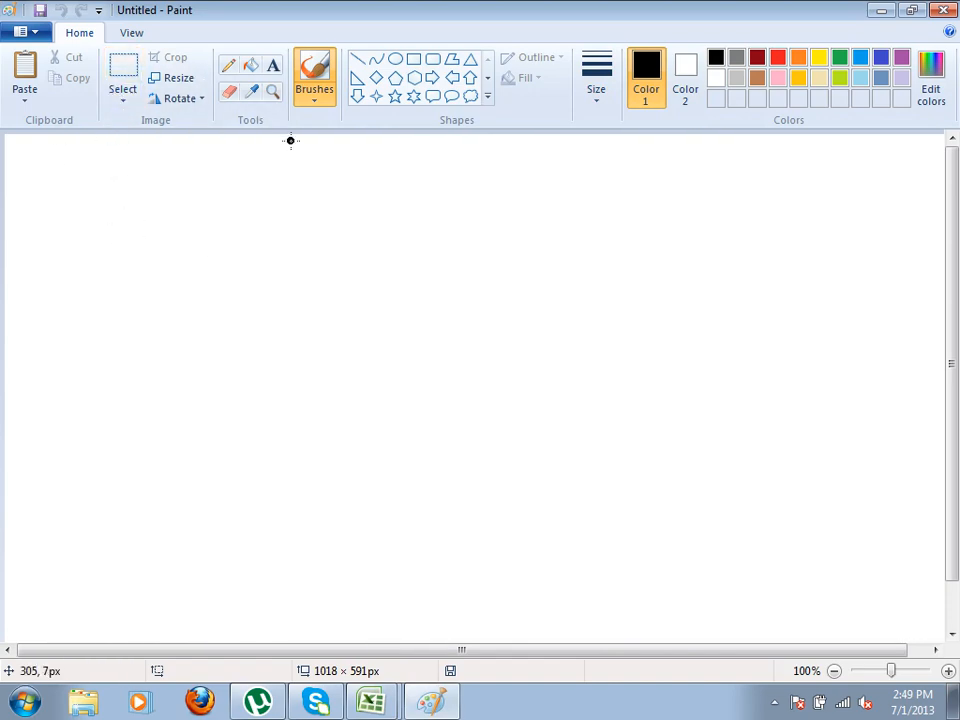
# - Handwrite the equation C = a + b in black across the upper part of the canvas
pyautogui.moveTo(320, 230)
pyautogui.mouseDown()
pyautogui.moveTo(308, 221)
pyautogui.moveTo(307, 278)
pyautogui.moveTo(379, 247)
pyautogui.moveTo(388, 277)
pyautogui.mouseUp()
pyautogui.moveTo(478, 238)
pyautogui.mouseDown()
pyautogui.moveTo(490, 272)
pyautogui.moveTo(568, 253)
pyautogui.mouseUp()
pyautogui.moveTo(550, 238); pyautogui.dragTo(555, 261)
pyautogui.moveTo(588, 210); pyautogui.dragTo(607, 264)
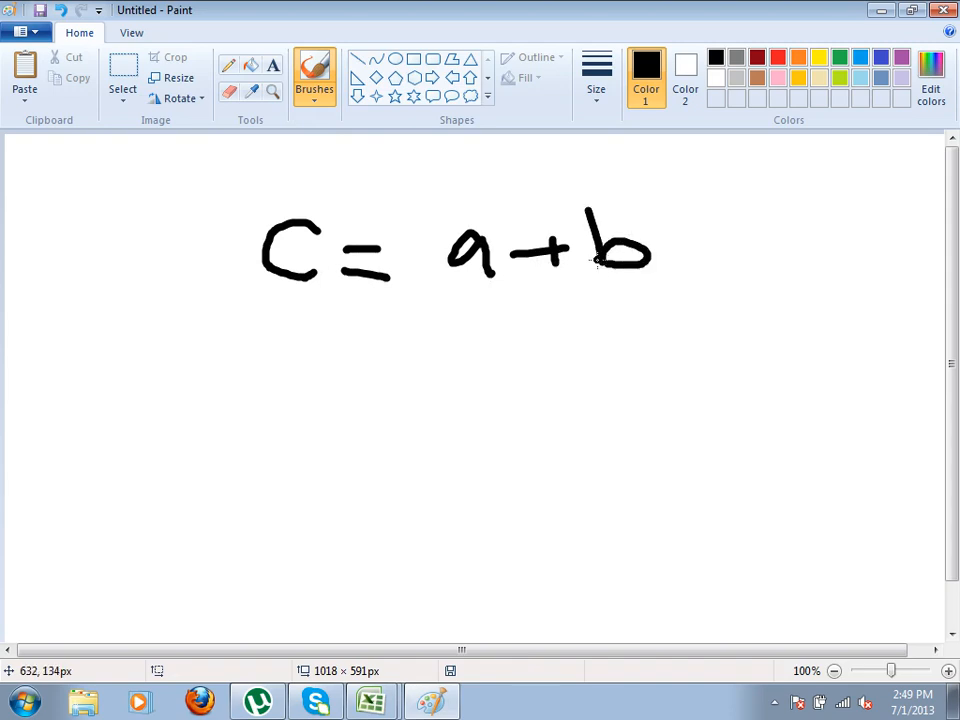
# - Draw an arrow down from C and handwrite the label text3 beneath it
pyautogui.moveTo(302, 295); pyautogui.dragTo(297, 398)
pyautogui.moveTo(326, 353); pyautogui.dragTo(297, 398)
pyautogui.moveTo(255, 440)
pyautogui.mouseDown()
pyautogui.moveTo(257, 484)
pyautogui.moveTo(268, 459)
pyautogui.moveTo(330, 476)
pyautogui.mouseUp()
pyautogui.moveTo(338, 438)
pyautogui.mouseDown()
pyautogui.moveTo(368, 472)
pyautogui.moveTo(340, 478)
pyautogui.mouseUp()
pyautogui.moveTo(380, 410)
pyautogui.mouseDown()
pyautogui.moveTo(398, 468)
pyautogui.moveTo(443, 432)
pyautogui.moveTo(416, 448)
pyautogui.mouseUp()
# - Link a and b to handwritten labels T1 + T2 and draw an arrow from their sum back to text3
pyautogui.moveTo(499, 290); pyautogui.dragTo(542, 372)
pyautogui.moveTo(544, 355)
pyautogui.mouseDown()
pyautogui.moveTo(563, 455)
pyautogui.moveTo(572, 406)
pyautogui.moveTo(582, 430)
pyautogui.mouseUp()
pyautogui.moveTo(633, 275); pyautogui.dragTo(692, 350)
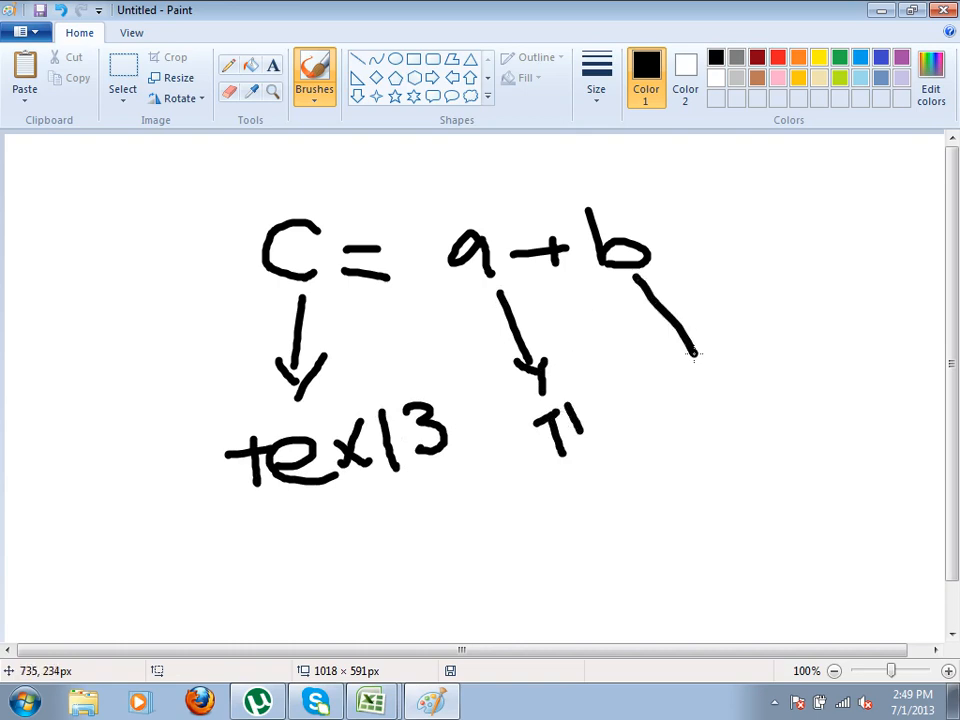
pyautogui.moveTo(746, 368); pyautogui.dragTo(755, 406)
pyautogui.moveTo(716, 378)
pyautogui.mouseDown()
pyautogui.moveTo(760, 354)
pyautogui.moveTo(824, 378)
pyautogui.mouseUp()
pyautogui.moveTo(676, 400)
pyautogui.mouseDown()
pyautogui.moveTo(640, 411)
pyautogui.moveTo(660, 428)
pyautogui.mouseUp()
pyautogui.moveTo(745, 405)
pyautogui.mouseDown()
pyautogui.moveTo(372, 568)
pyautogui.moveTo(350, 507)
pyautogui.mouseUp()
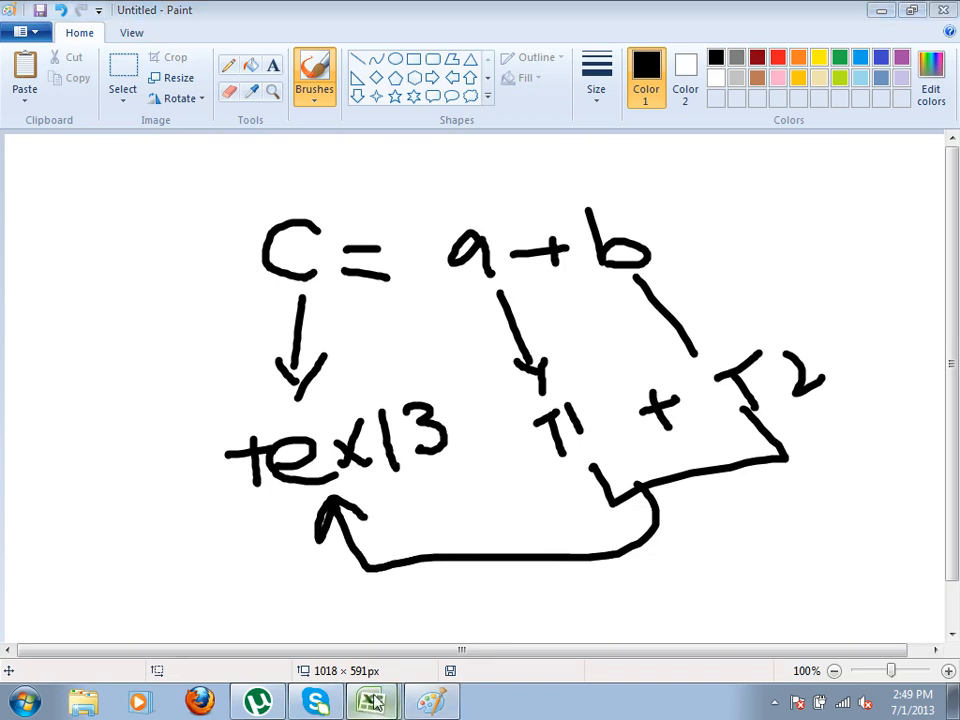
# - Switch back to the Excel sheet and examine the Name property of each of the three text boxes
pyautogui.click(368, 634)
pyautogui.click(628, 257)
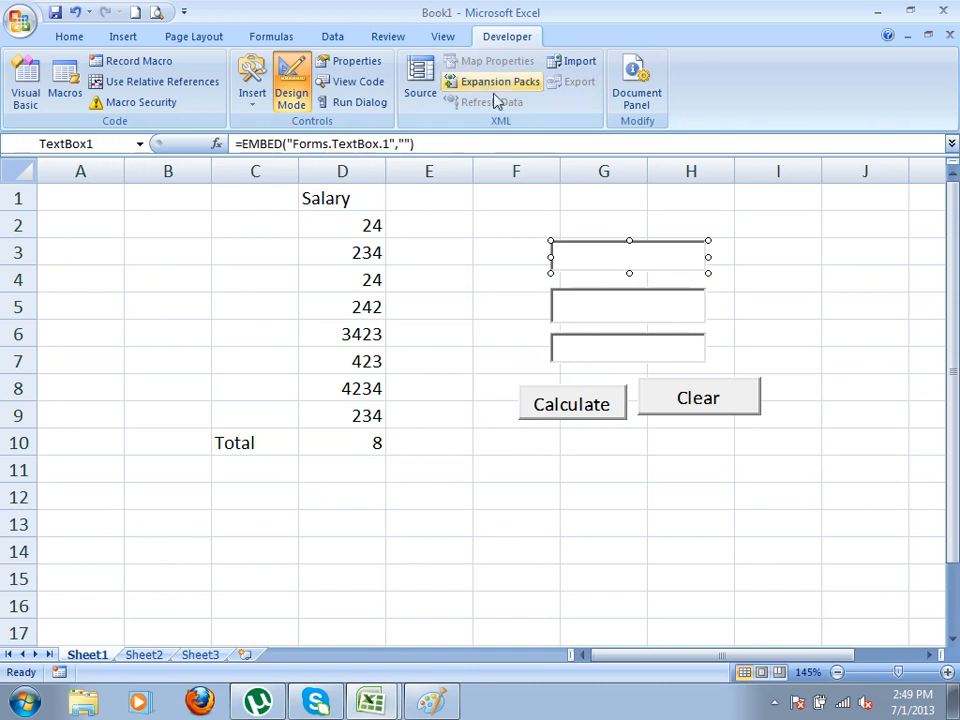
pyautogui.click(360, 63)
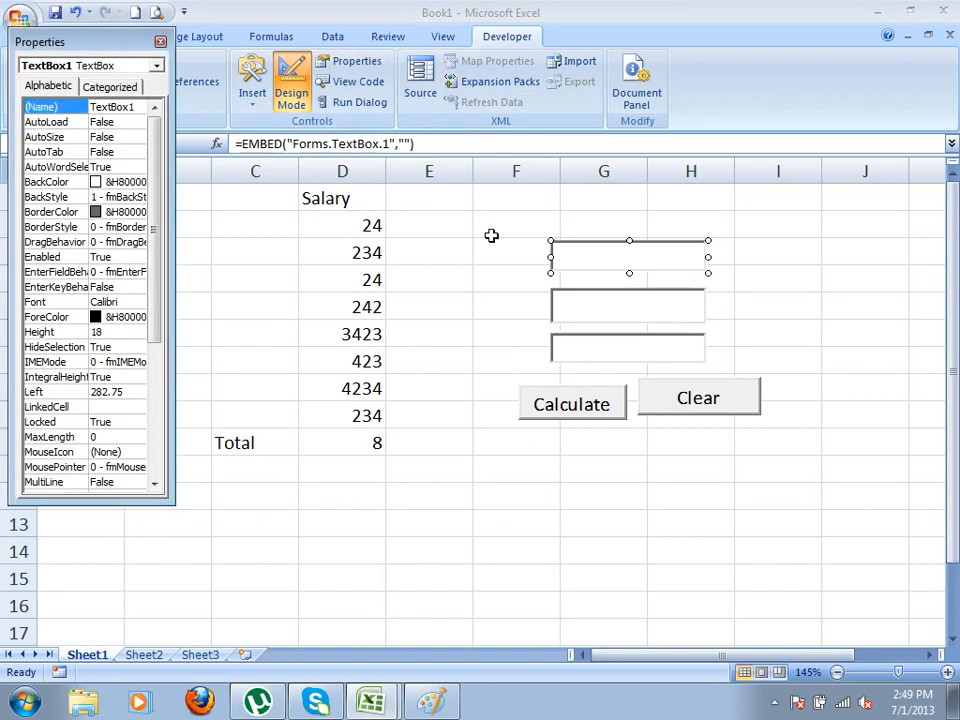
pyautogui.click(584, 305)
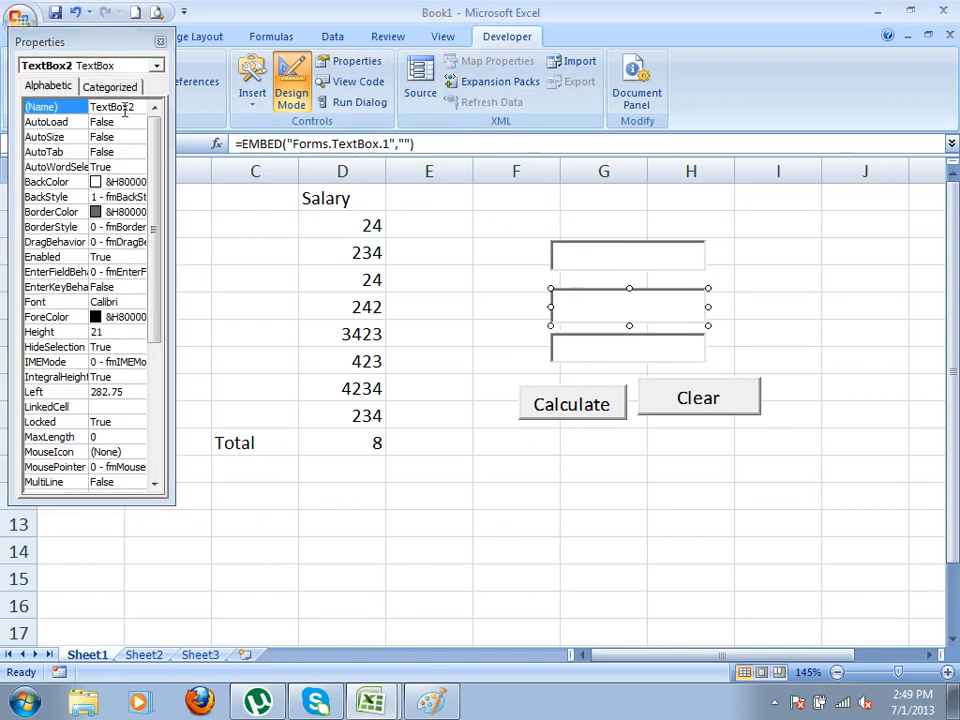
pyautogui.click(560, 354)
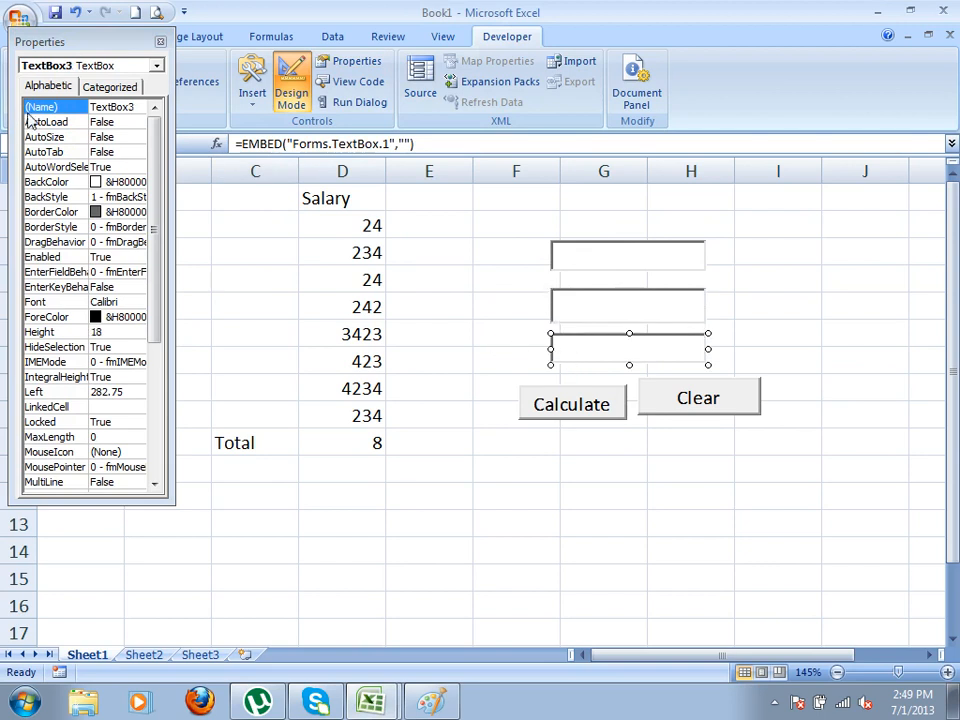
pyautogui.click(606, 255)
pyautogui.click(603, 303)
pyautogui.click(614, 352)
# - Reopen the Calculate button's click code and highlight the addition line and its leading Me keyword for review
pyautogui.doubleClick(549, 394)
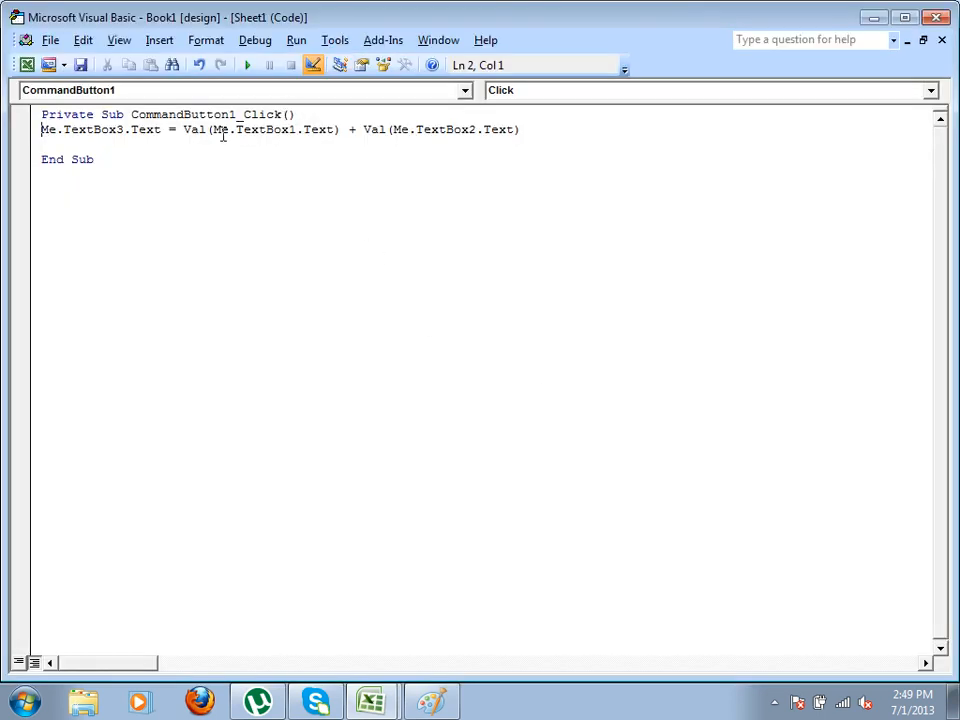
pyautogui.click(29, 136)
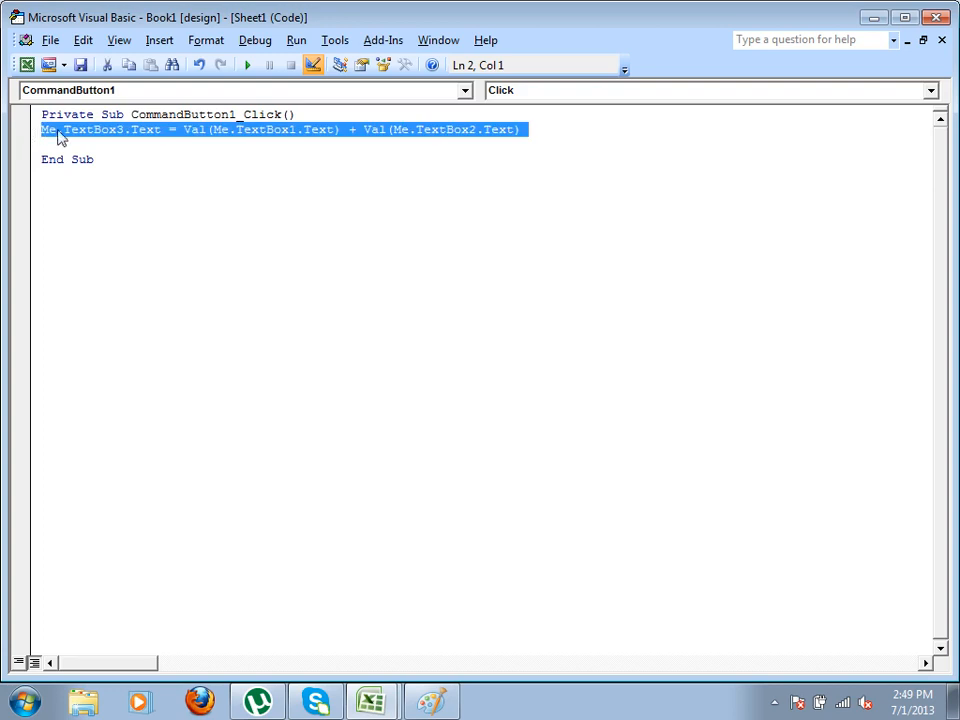
pyautogui.click(176, 180)
pyautogui.moveTo(62, 129); pyautogui.dragTo(17, 132)
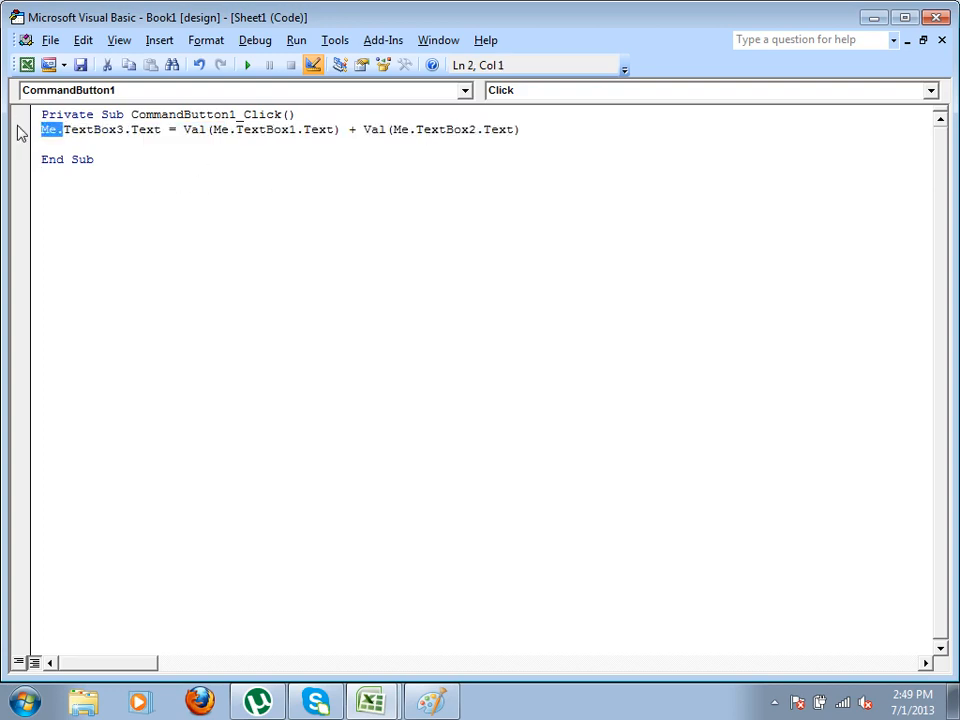
# - Strip the Me. prefixes and .Text suffixes from the addition line, leaving TextBox3 = Val(TextBox1) + Val(TextBox2)
pyautogui.press('Delete')
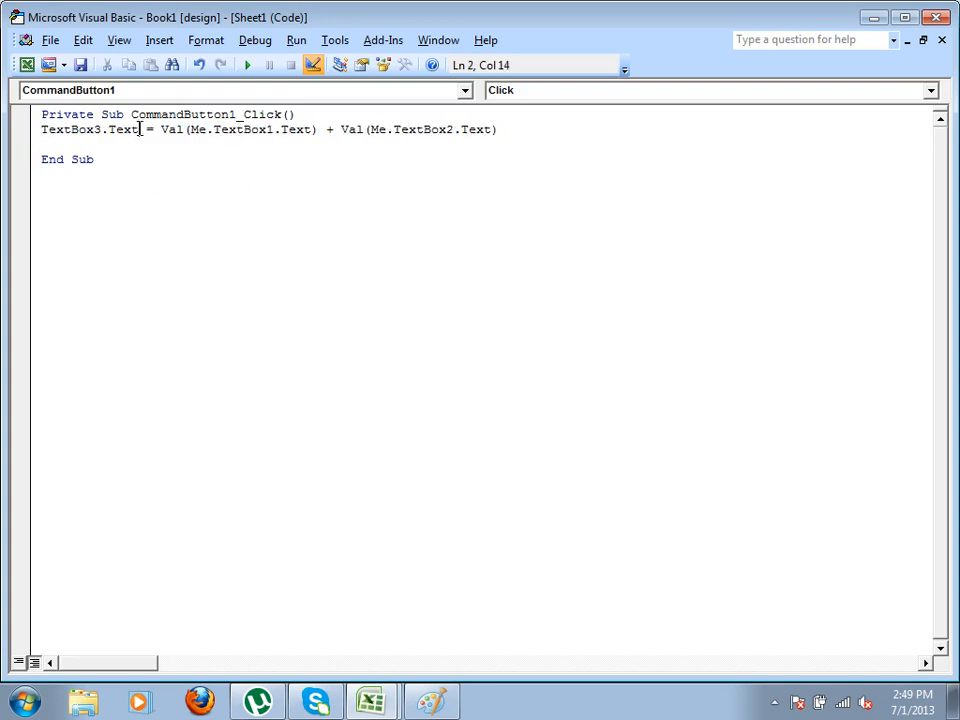
pyautogui.moveTo(139, 129); pyautogui.dragTo(101, 120)
pyautogui.press('Delete')
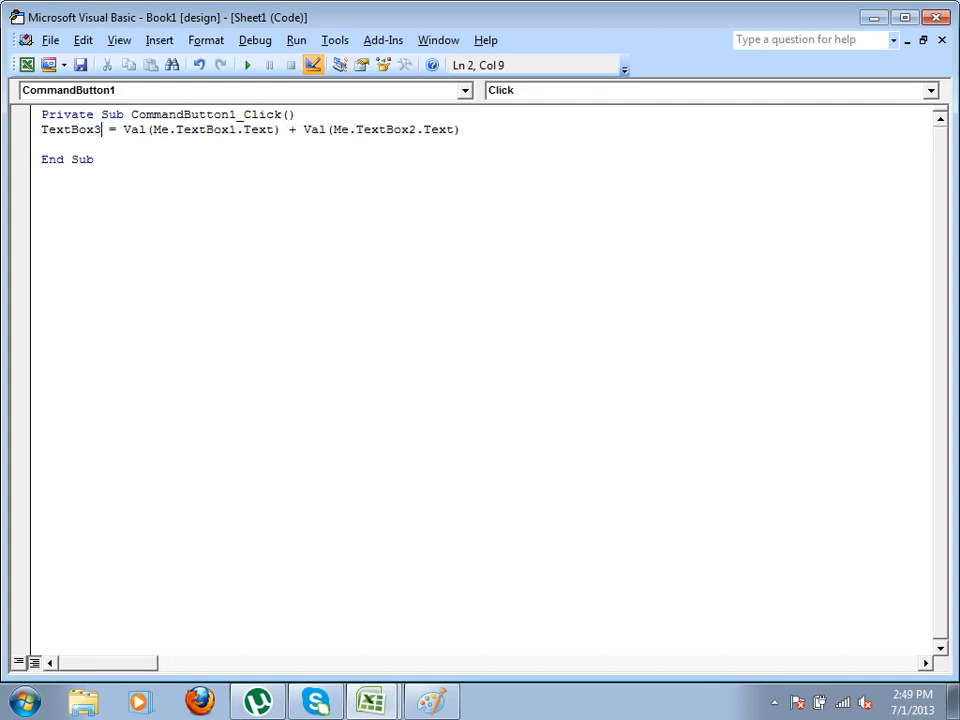
pyautogui.moveTo(272, 129); pyautogui.dragTo(239, 136)
pyautogui.press('Delete')
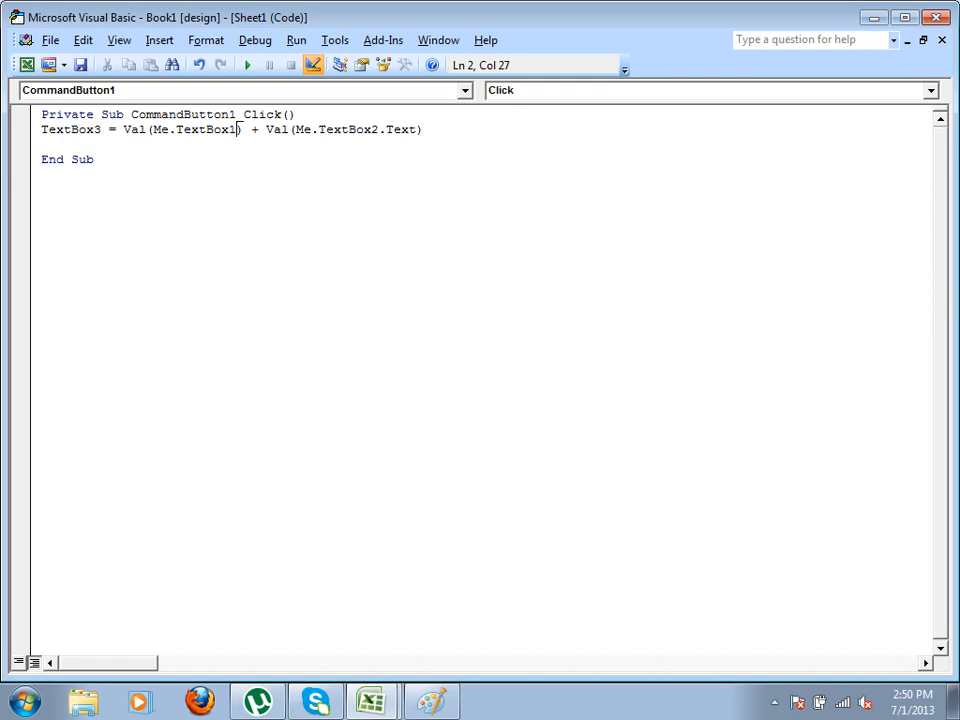
pyautogui.moveTo(175, 131); pyautogui.dragTo(158, 133)
pyautogui.press('Delete')
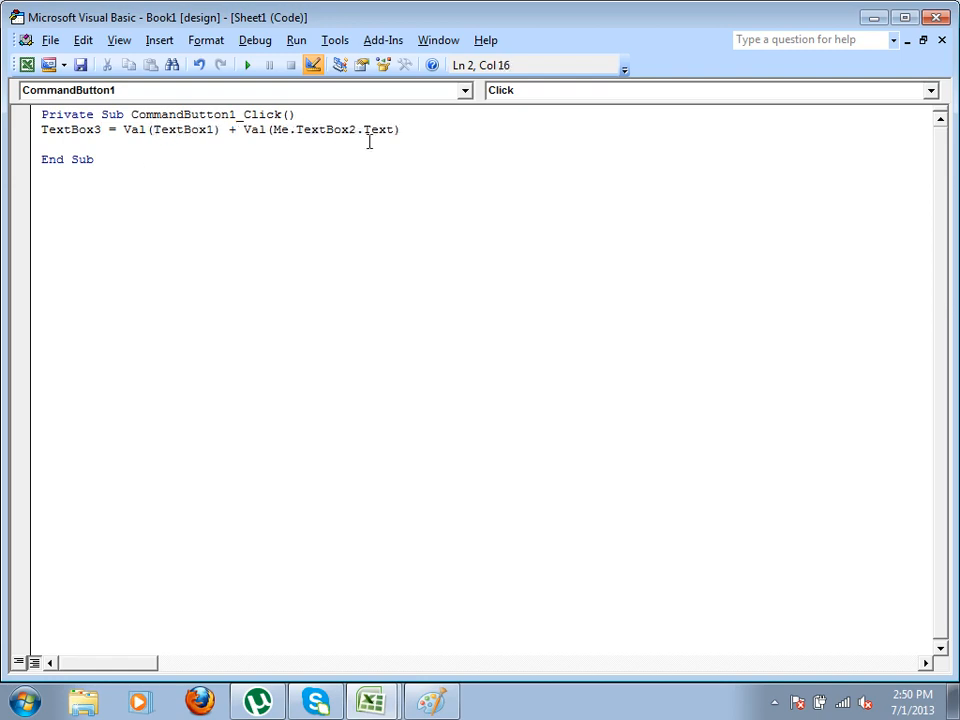
pyautogui.moveTo(396, 129); pyautogui.dragTo(356, 130)
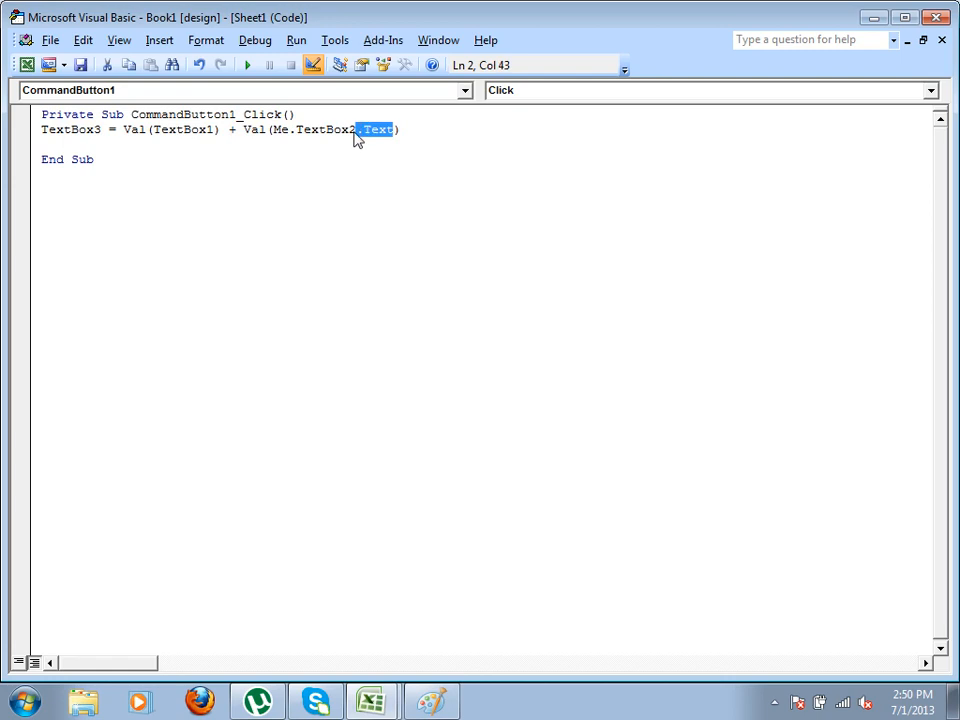
pyautogui.press('Delete')
pyautogui.moveTo(296, 130); pyautogui.dragTo(273, 130)
pyautogui.press('Delete')
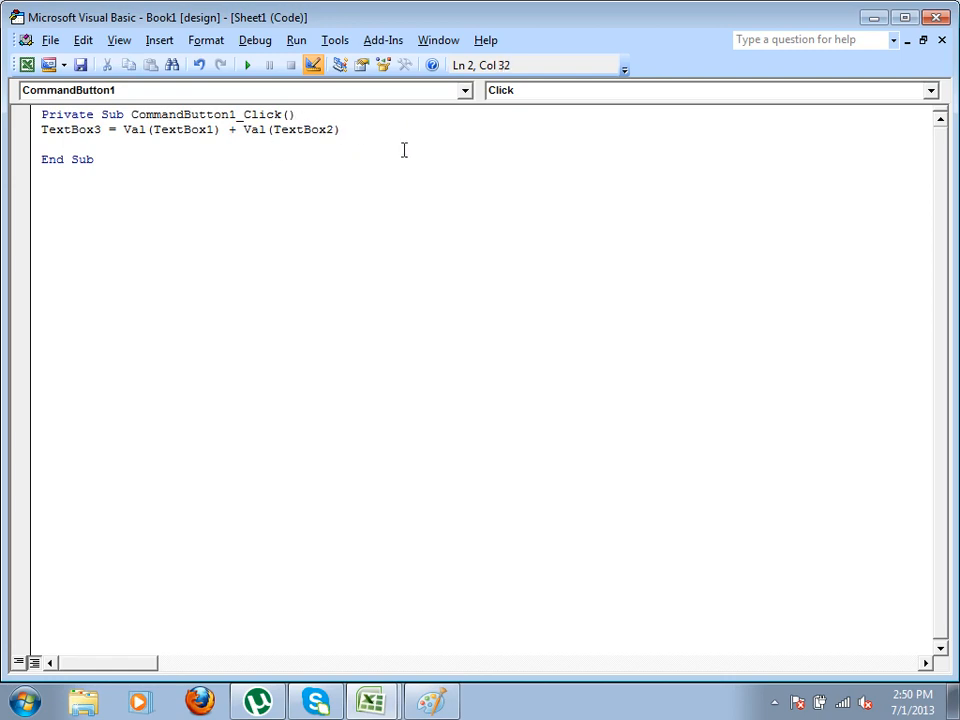
# - Return to the Excel sheet and rename the three text boxes, from the upper one down, as T1, T2 and T3
pyautogui.click(27, 64)
pyautogui.click(632, 264)
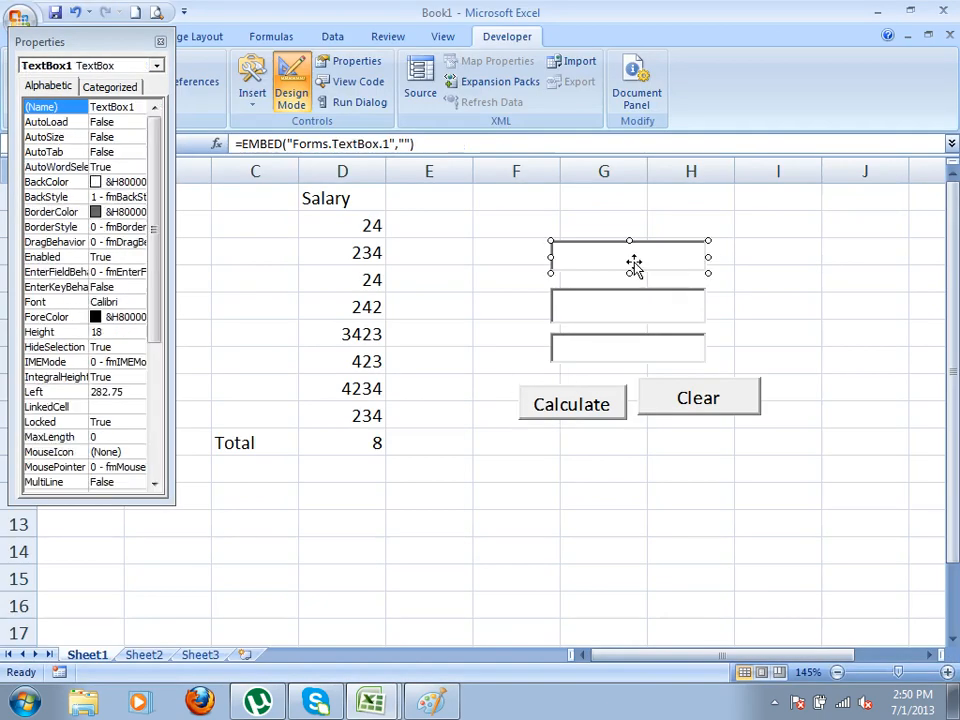
pyautogui.click(58, 107)
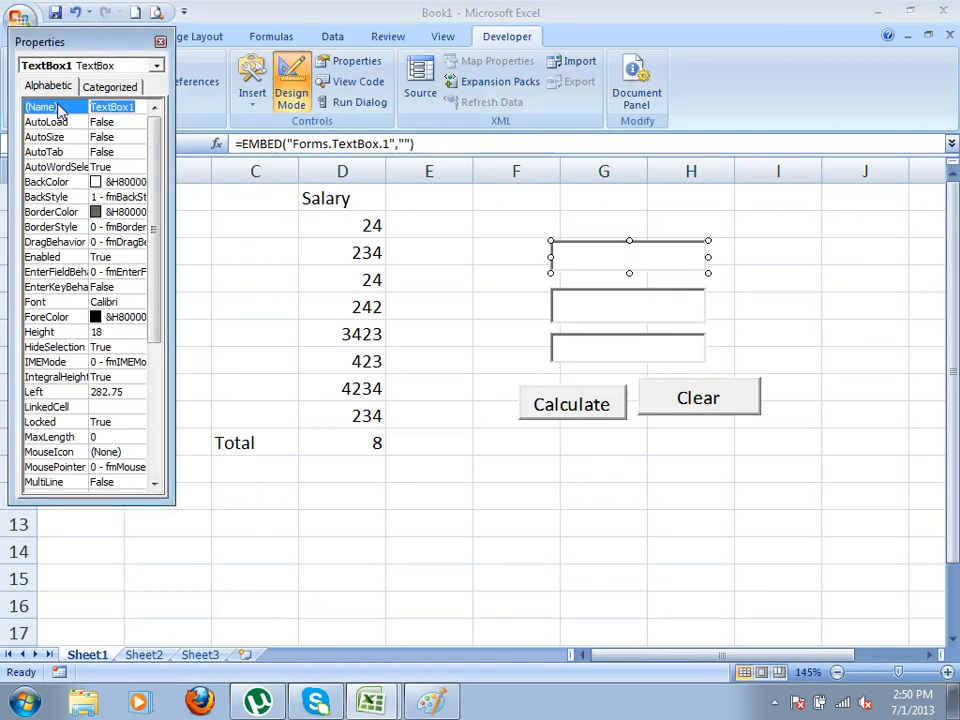
pyautogui.write('T1')
pyautogui.click(647, 321)
pyautogui.click(58, 107)
pyautogui.write('T')
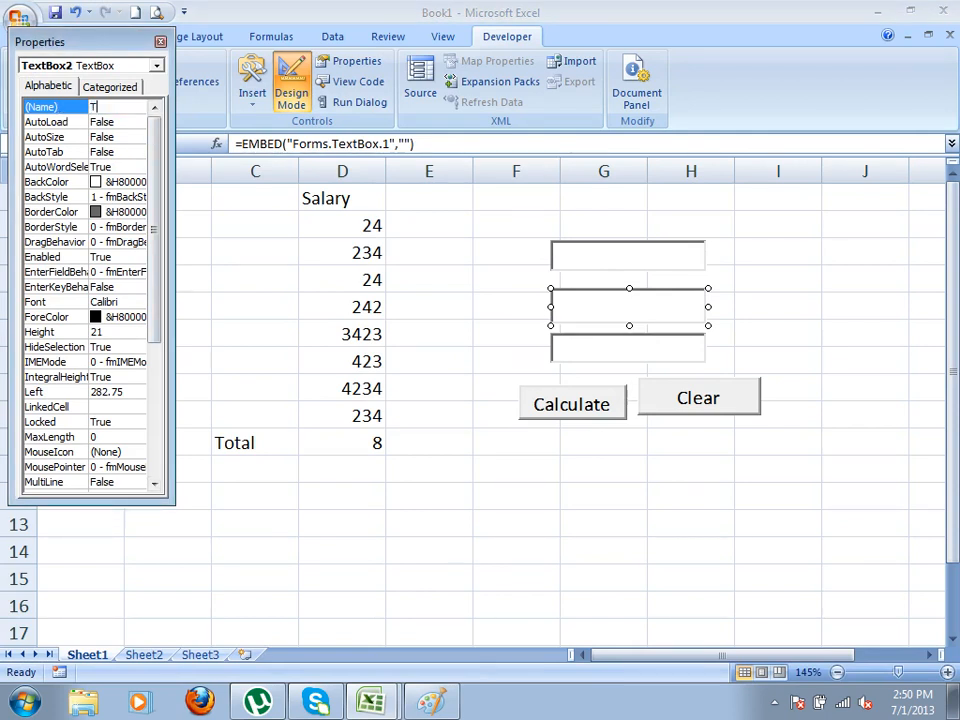
pyautogui.click(656, 352)
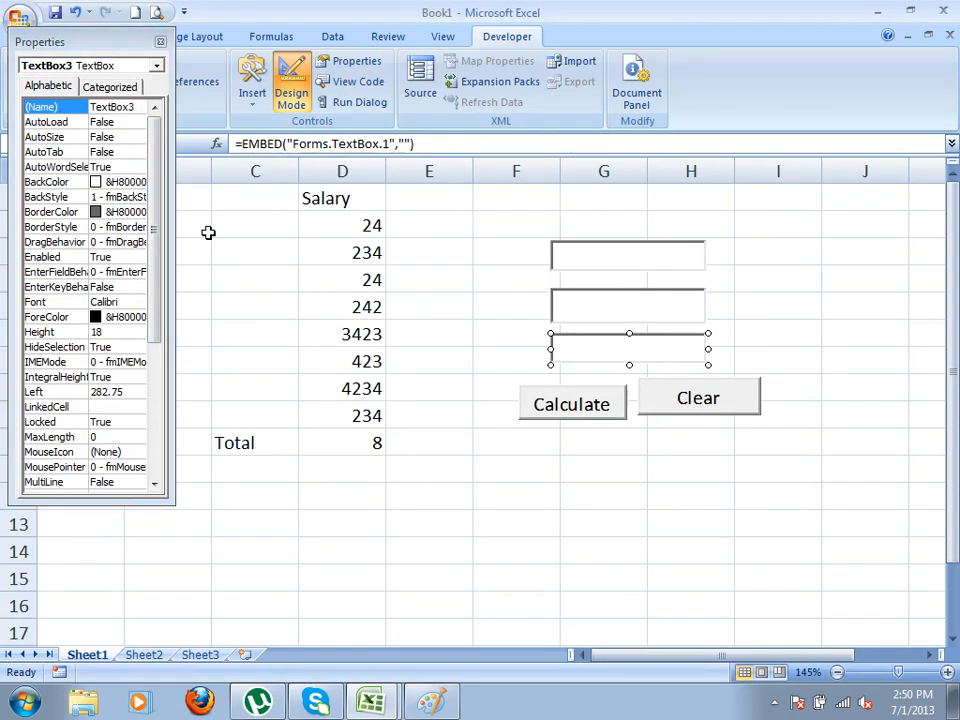
pyautogui.click(56, 106)
pyautogui.write('T3')
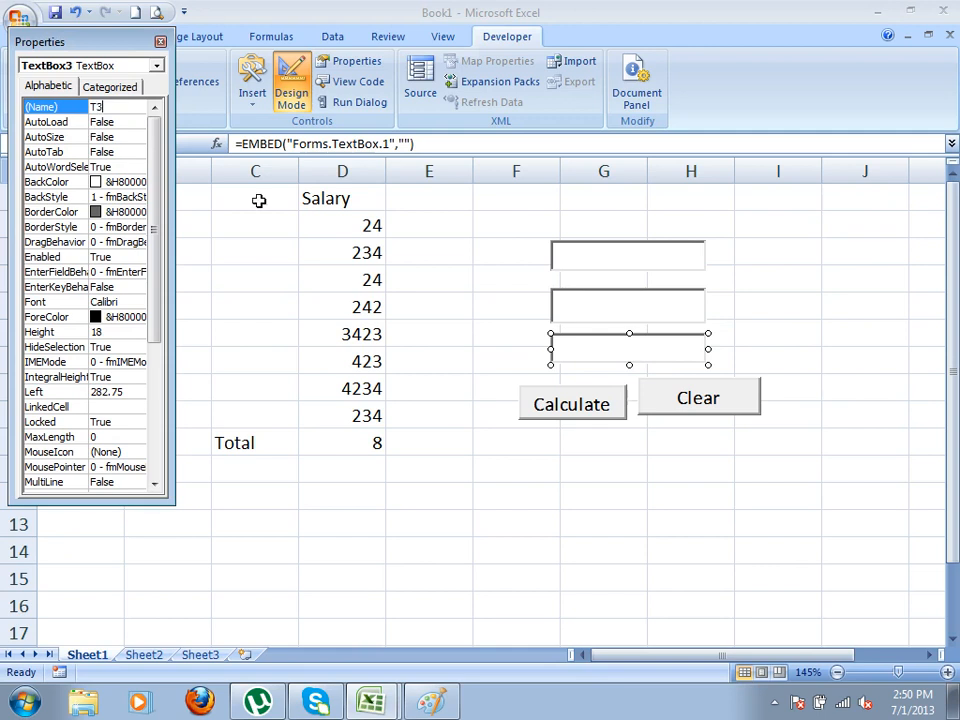
pyautogui.click(622, 493)
# - Reopen the Calculate button's click code and update the addition line to T3 = Val(T1) + Val(T2)
pyautogui.doubleClick(551, 403)
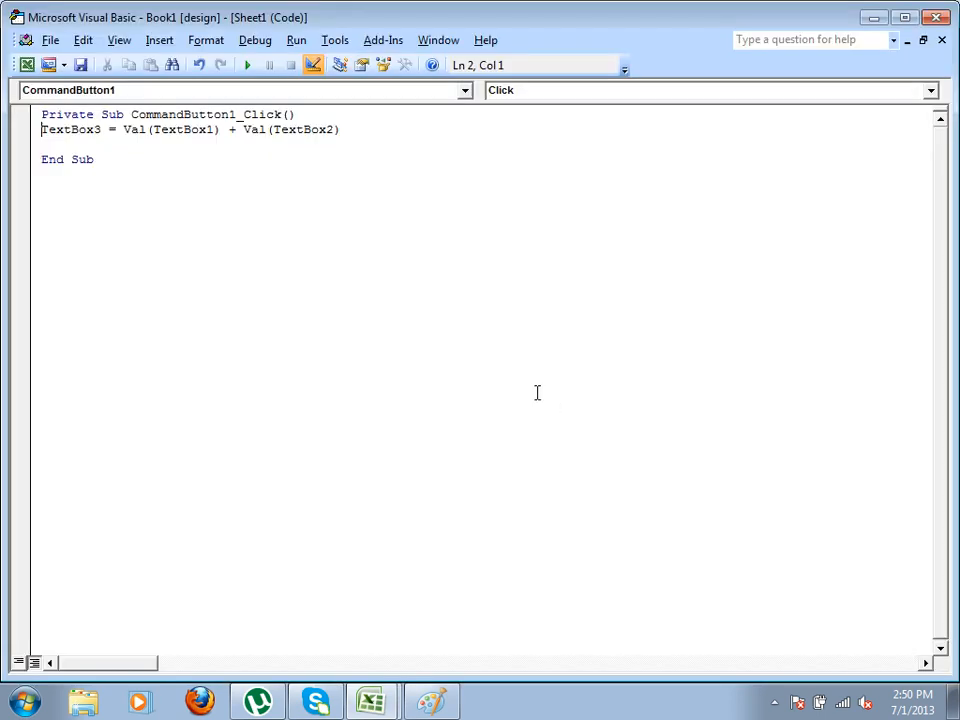
pyautogui.doubleClick(73, 134)
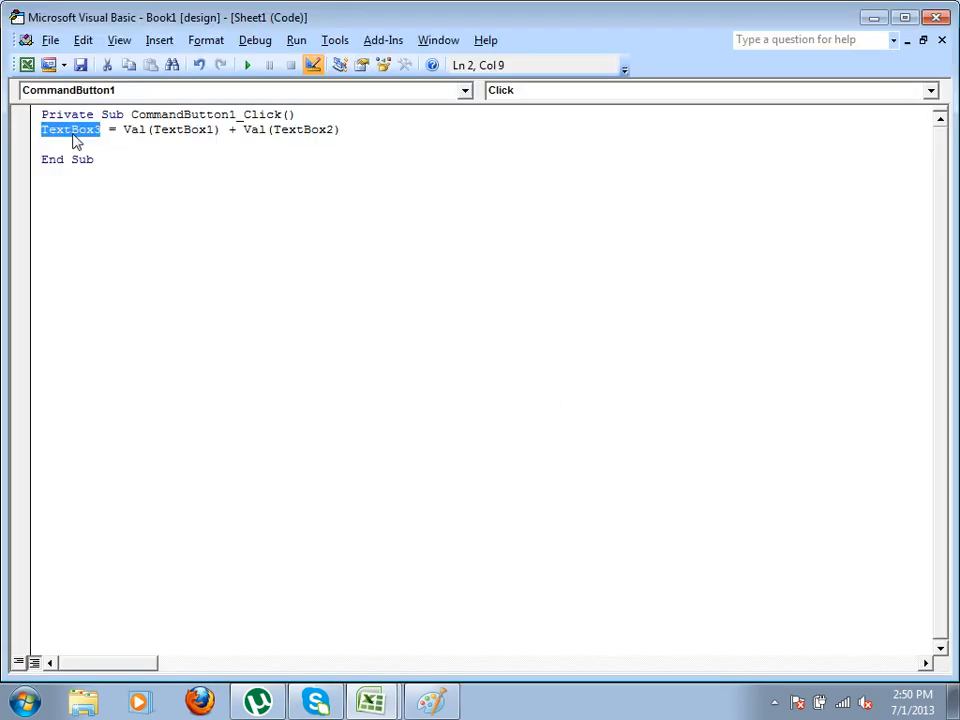
pyautogui.write('T3')
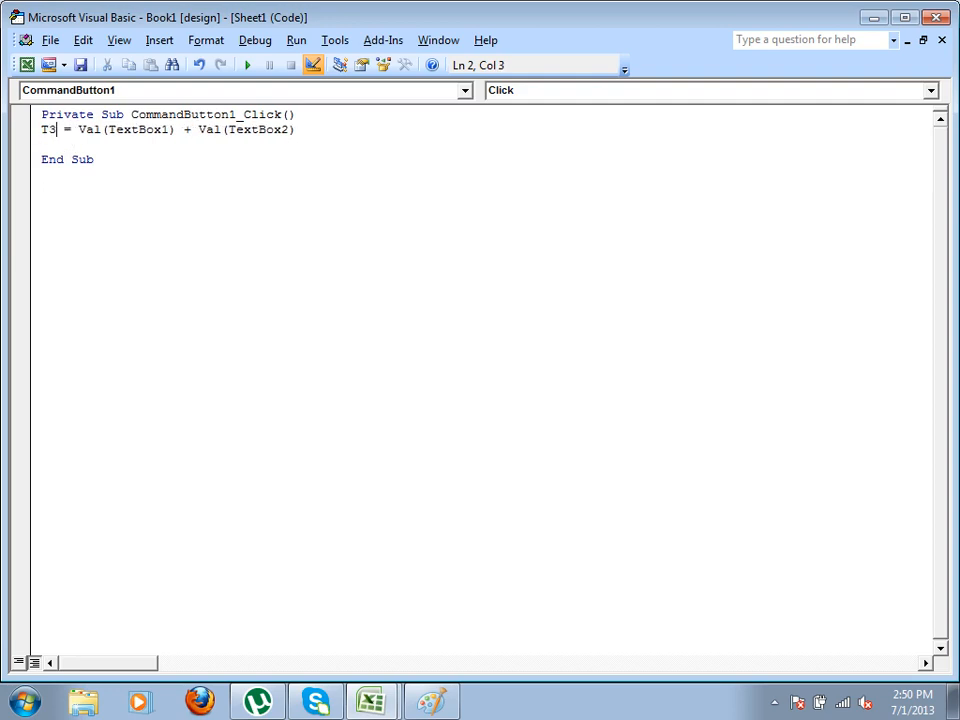
pyautogui.doubleClick(130, 132)
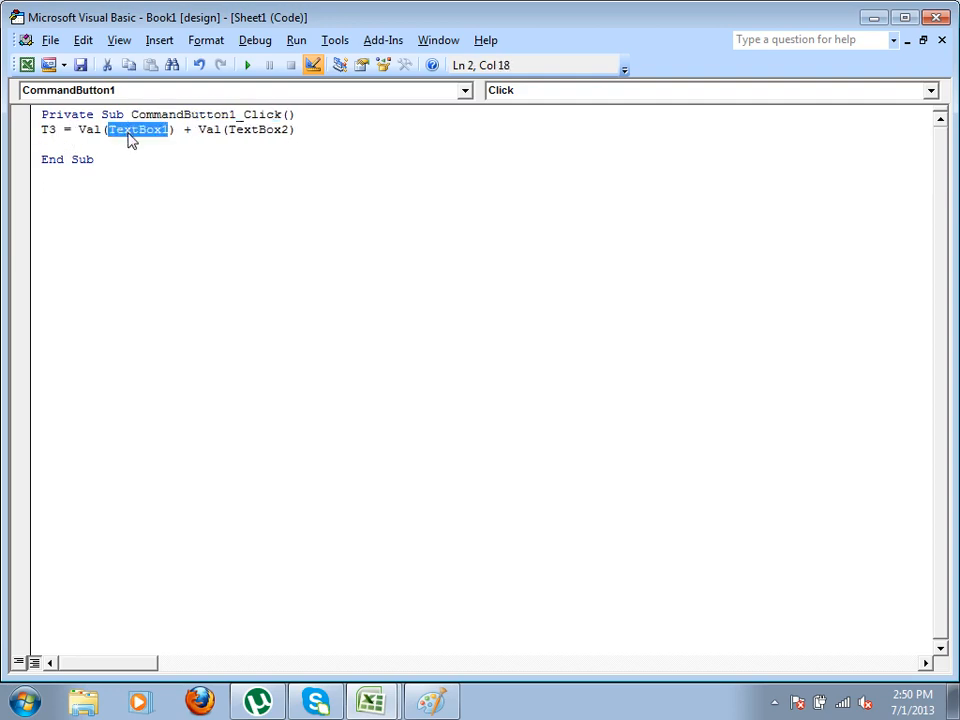
pyautogui.write('T1')
pyautogui.doubleClick(212, 130)
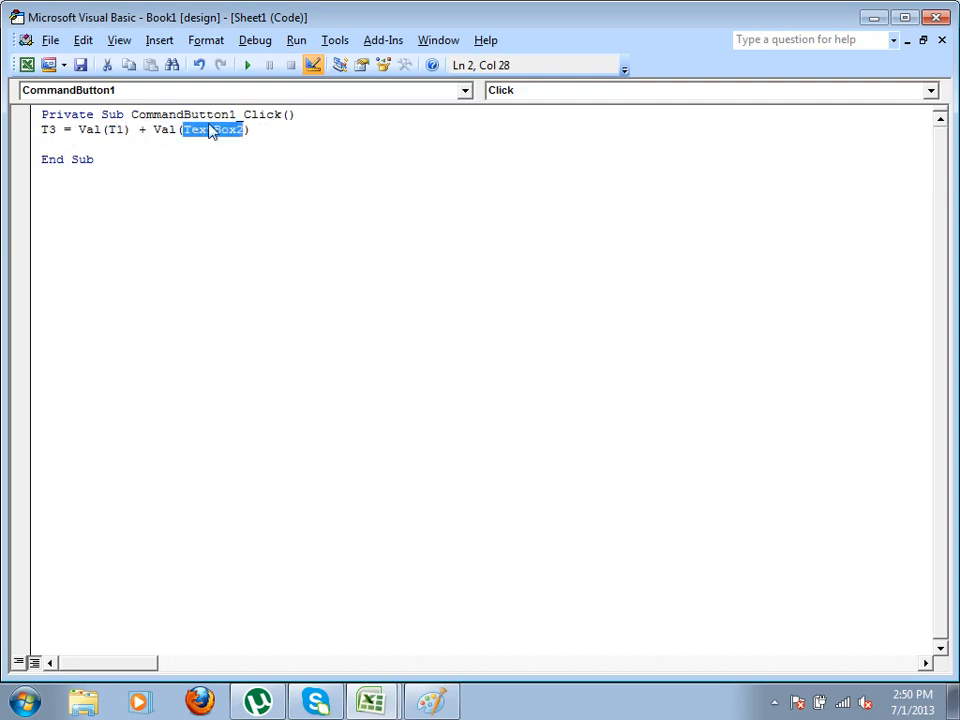
pyautogui.write('T2')
pyautogui.click(271, 183)
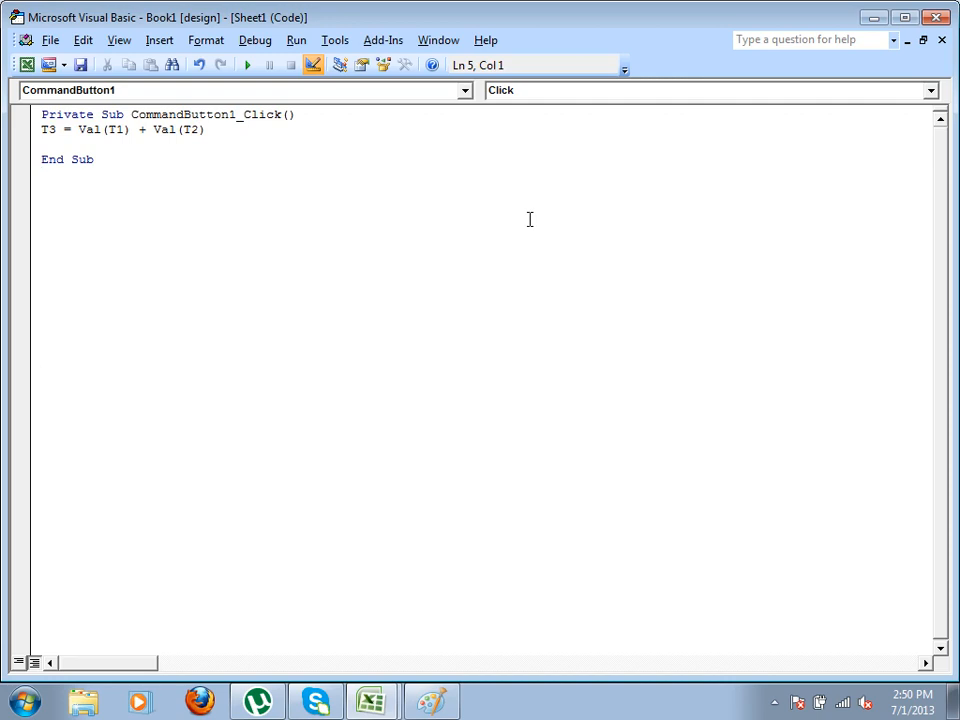
# - Increase the code editor's font size and delete the blank line above End Sub
pyautogui.click(97, 145)
pyautogui.click(335, 42)
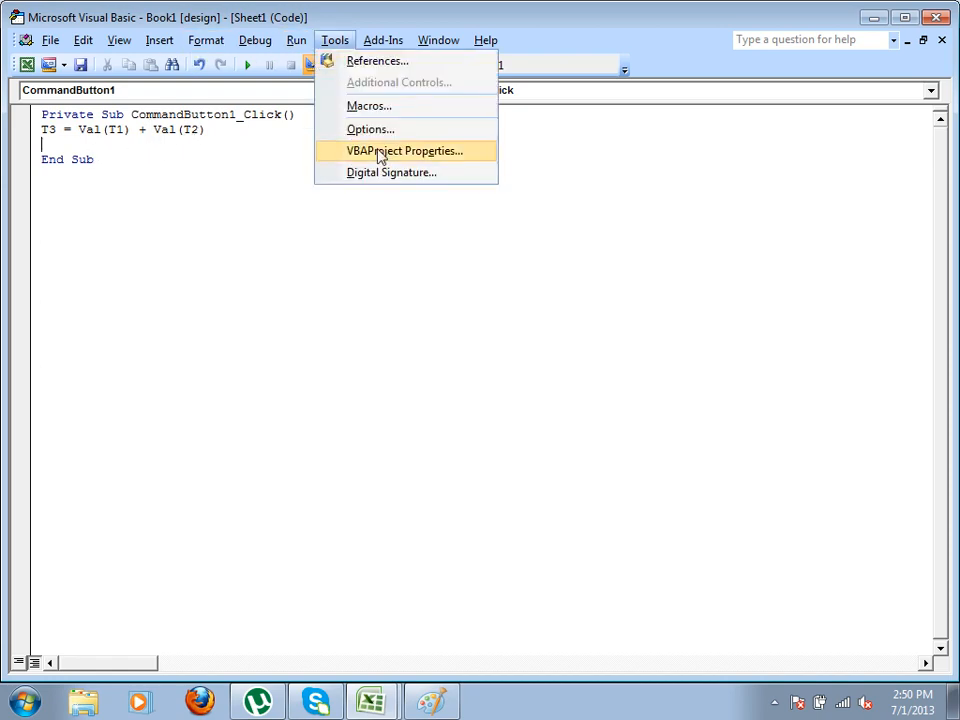
pyautogui.click(371, 131)
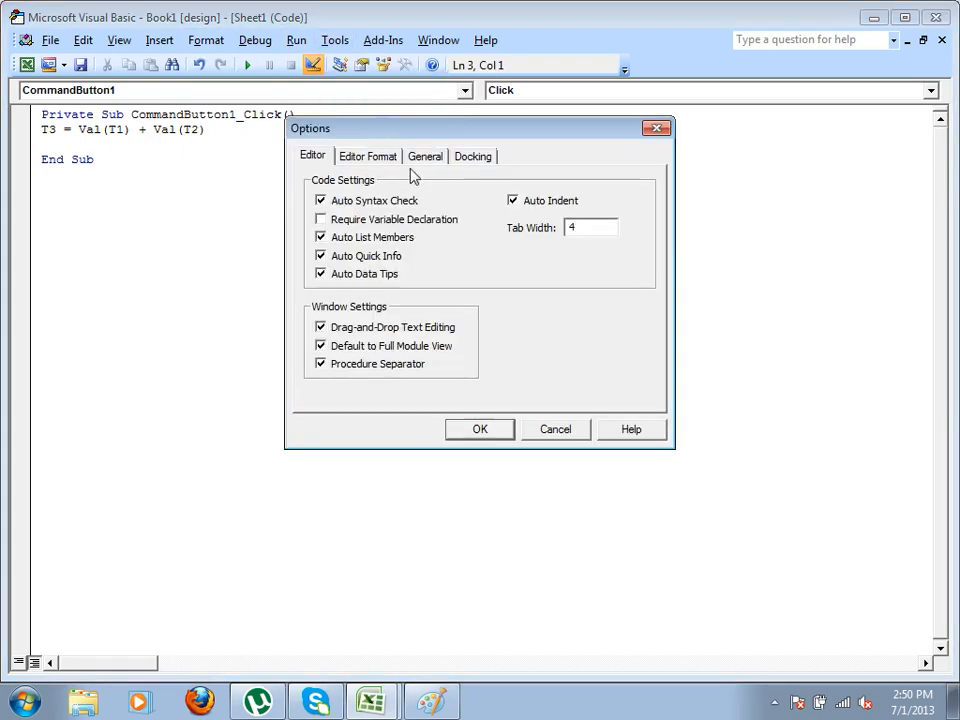
pyautogui.click(370, 157)
pyautogui.click(568, 245)
pyautogui.scroll(-2, 555, 295)
pyautogui.click(553, 297)
pyautogui.click(505, 430)
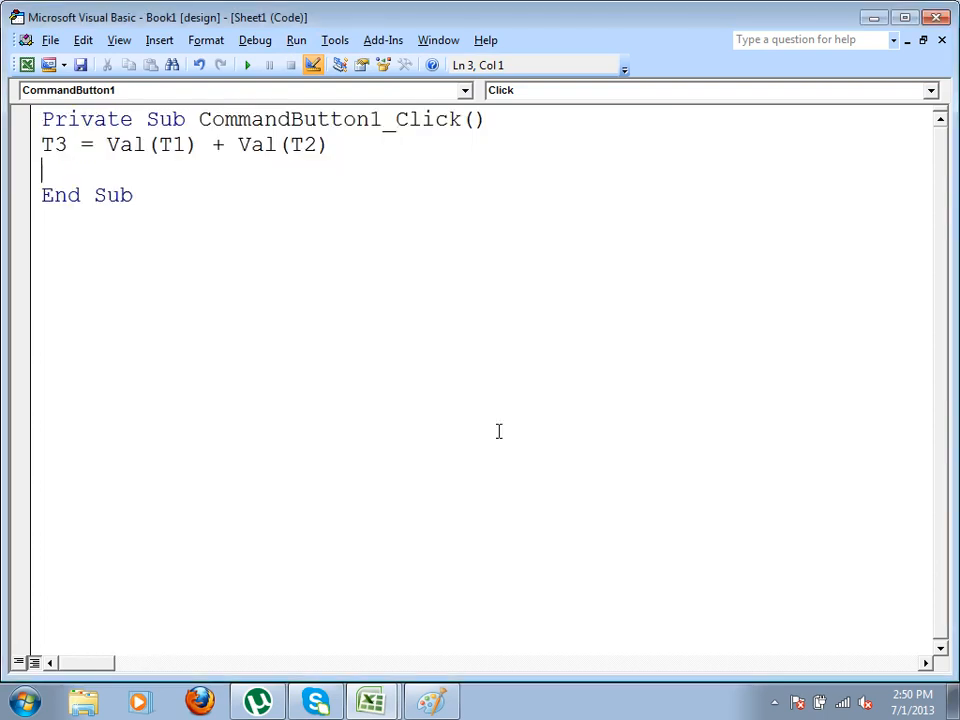
pyautogui.press('Delete')
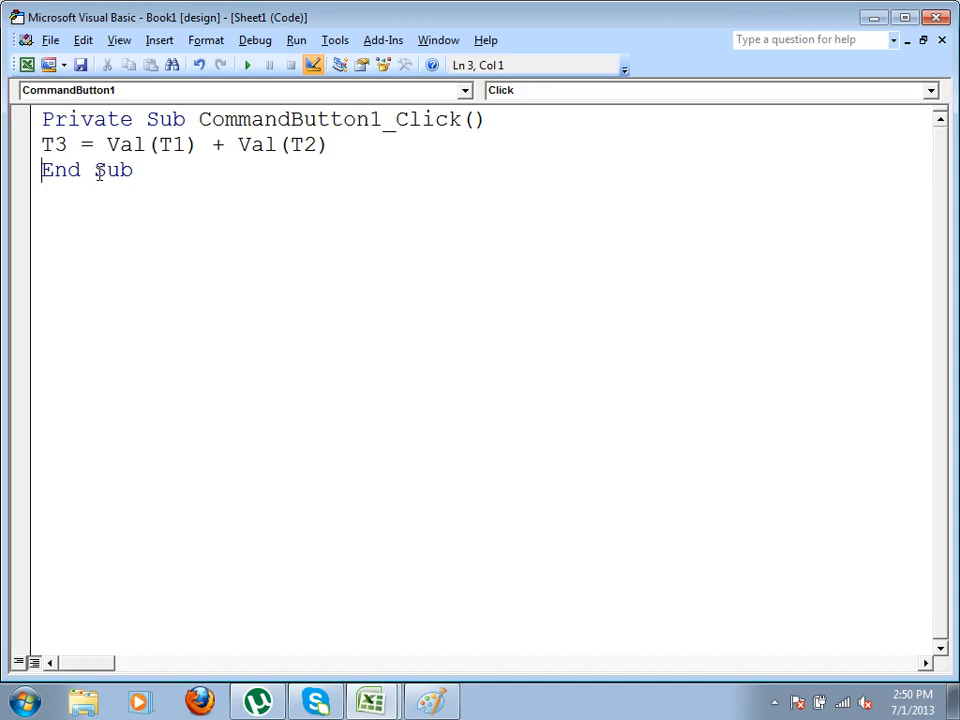
# - Return to the sheet and shift the Clear button slightly down so it lines up with the Calculate button
pyautogui.click(27, 64)
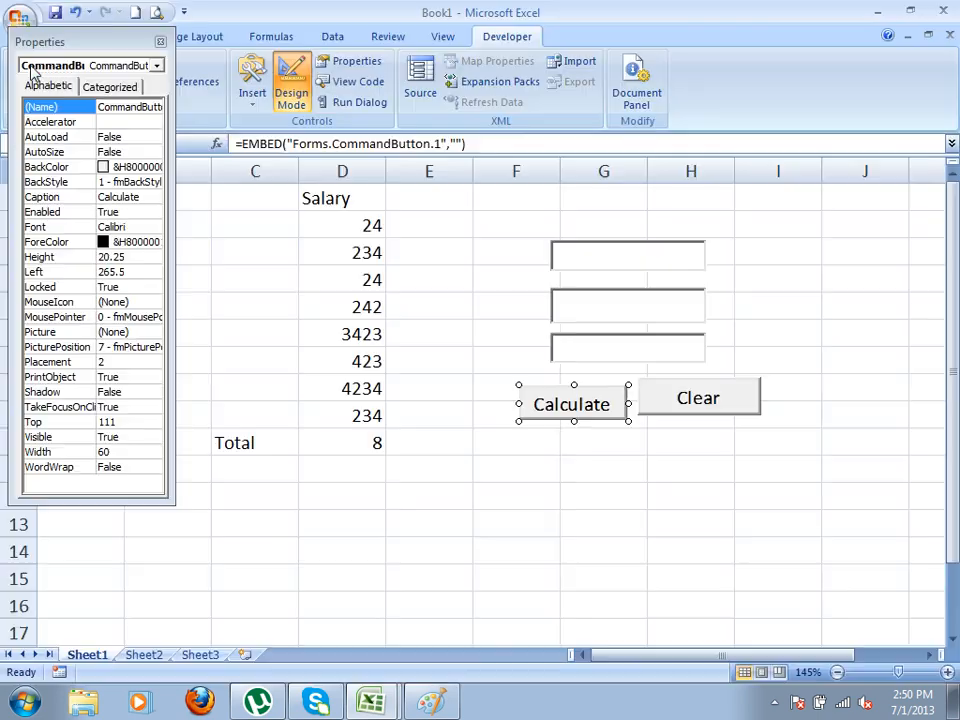
pyautogui.click(696, 392)
pyautogui.moveTo(696, 392); pyautogui.dragTo(699, 398)
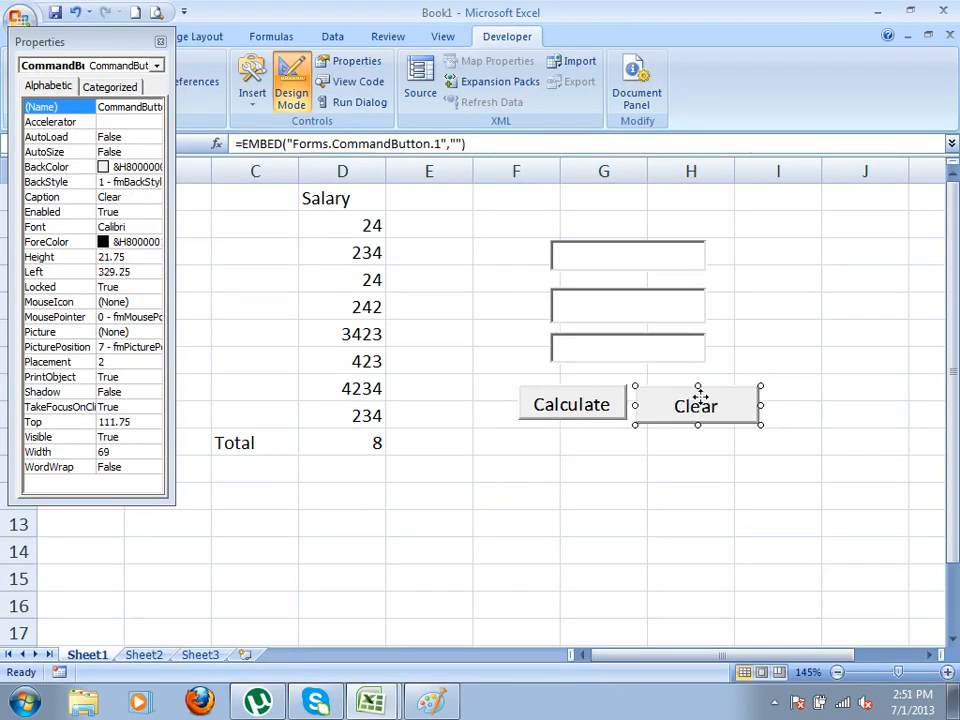
# - Write the Clear button's click code so that T1, T2 and T3 are each set to an empty string ""
pyautogui.doubleClick(699, 398)
pyautogui.write('T1=""')
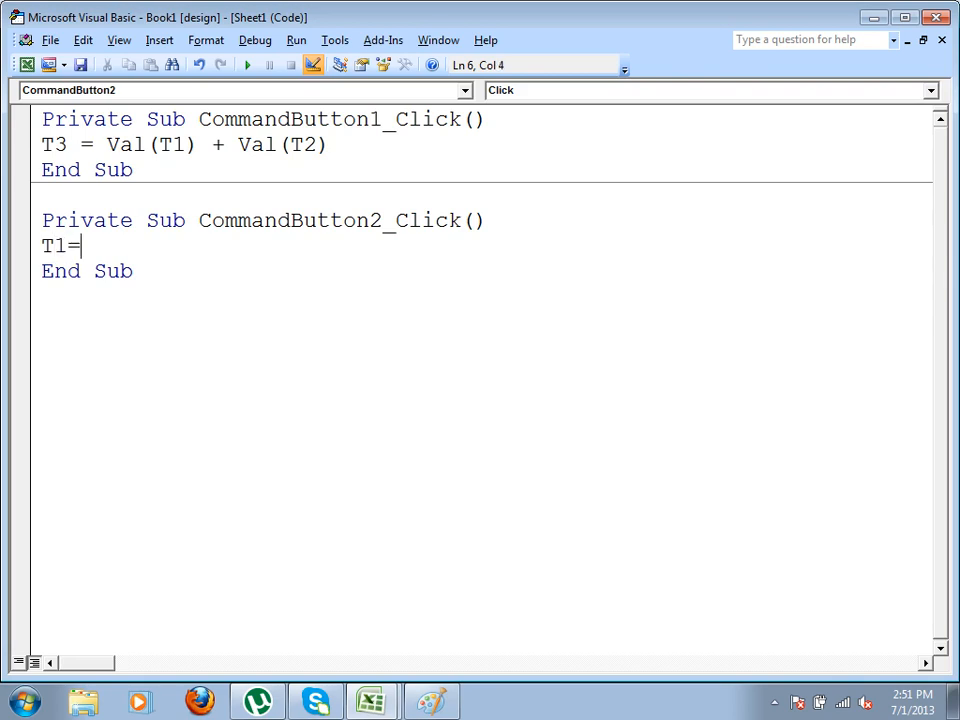
pyautogui.press('Return')
pyautogui.write('te')
pyautogui.press('BackSpace')
pyautogui.write('2=""')
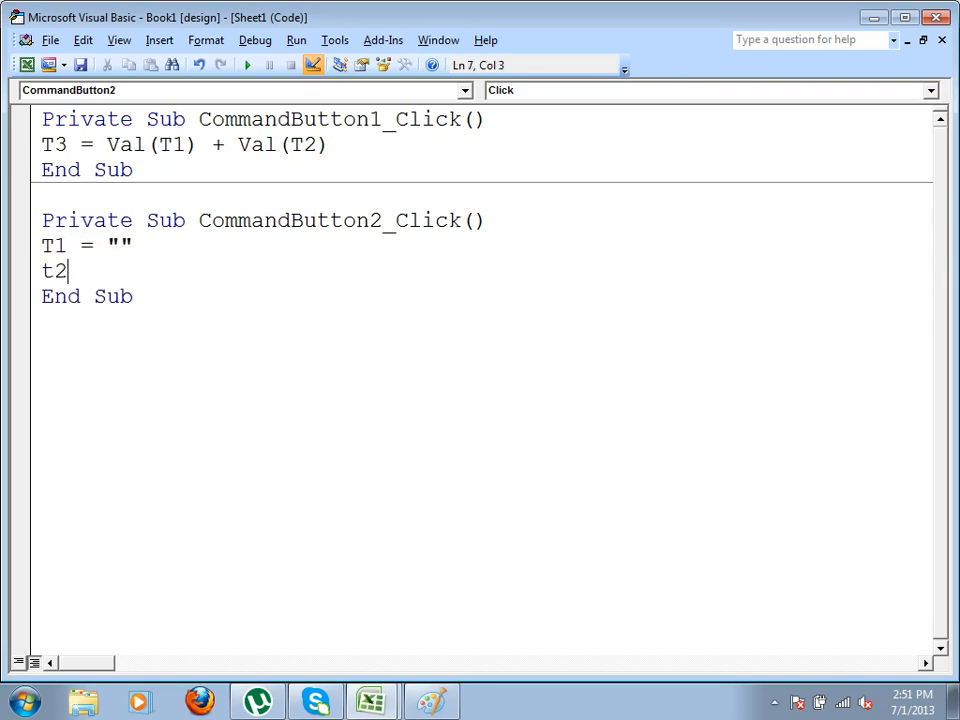
pyautogui.press('Return')
pyautogui.write('t3=""')
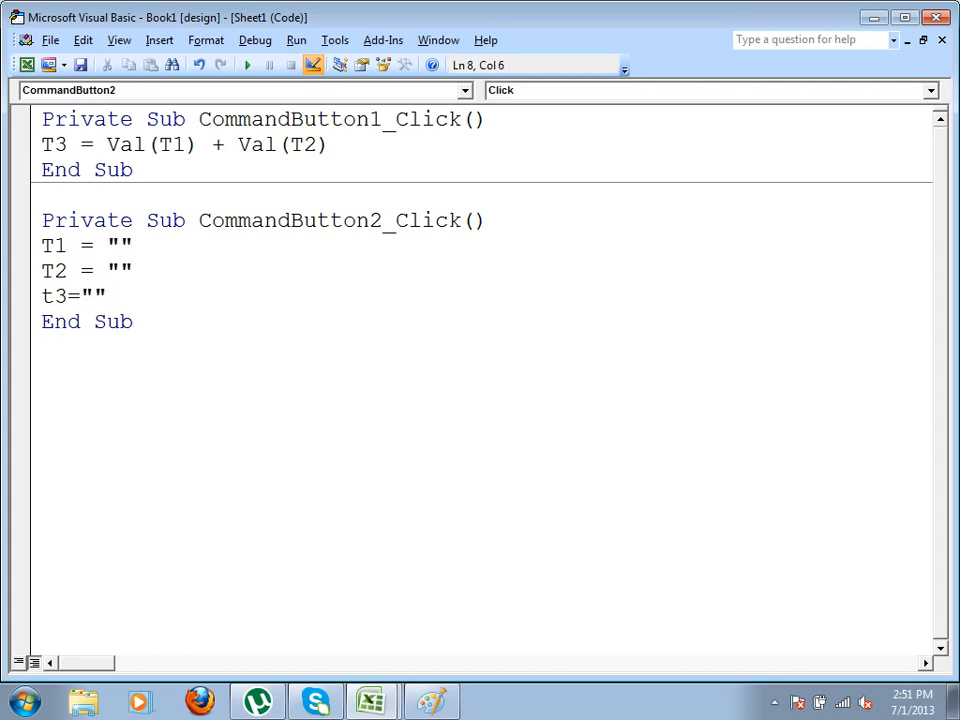
pyautogui.press('Down')
pyautogui.press('Down')
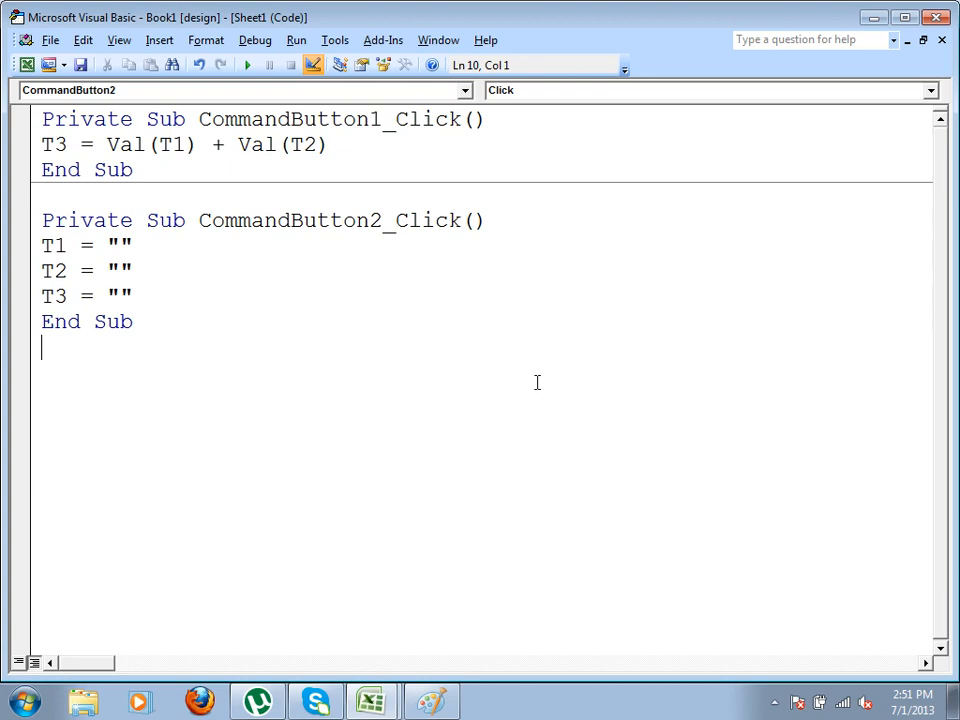
# - Return to the sheet, close the Properties window and turn off Design Mode
pyautogui.click(27, 64)
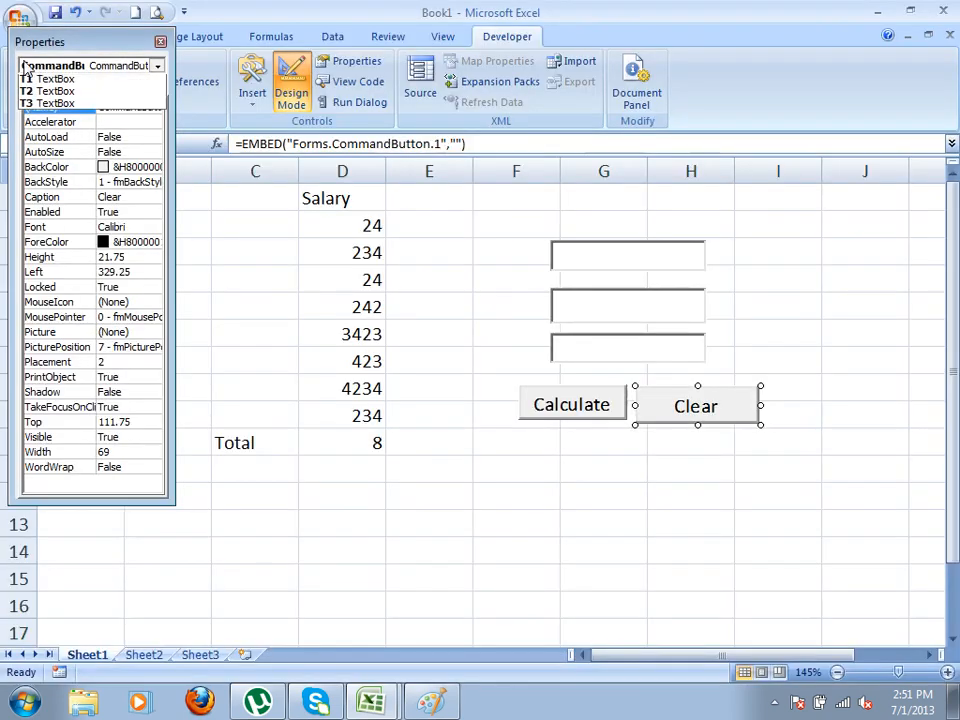
pyautogui.click(161, 43)
pyautogui.click(285, 92)
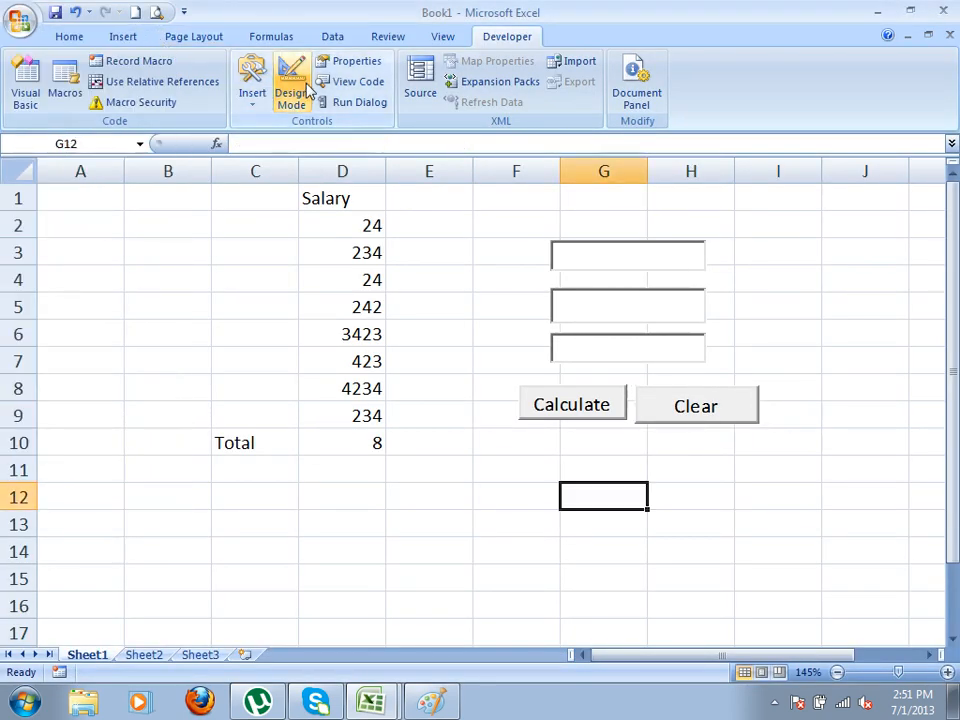
# - Test the form by calculating the sum of 89 and 78, and clear all three text boxes
pyautogui.click(636, 261)
pyautogui.write('89')
pyautogui.click(633, 311)
pyautogui.write('78')
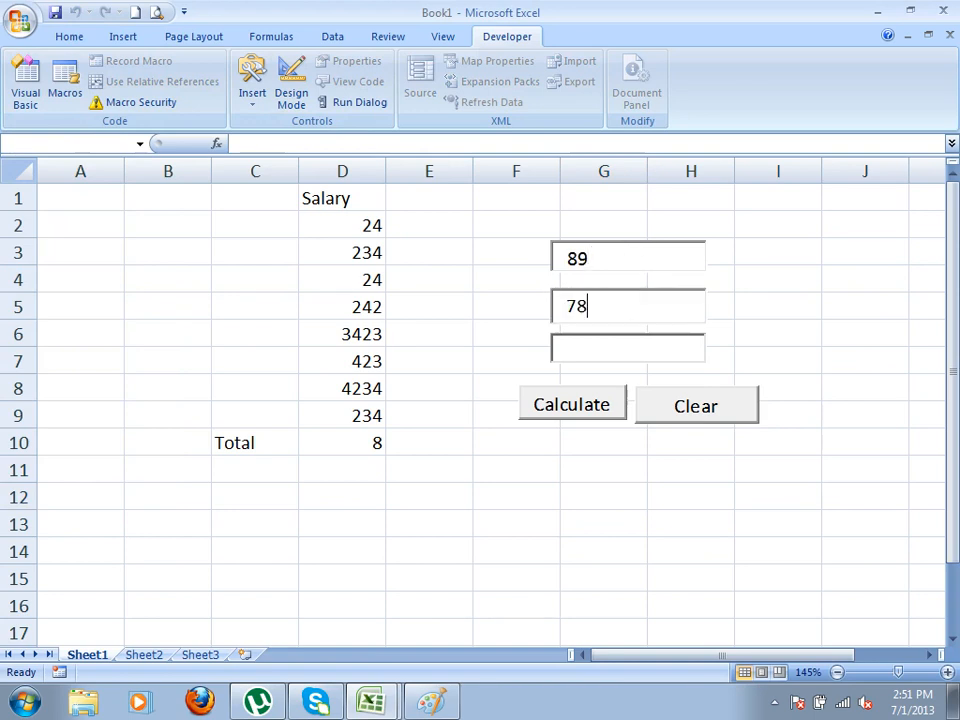
pyautogui.click(587, 410)
pyautogui.click(708, 404)
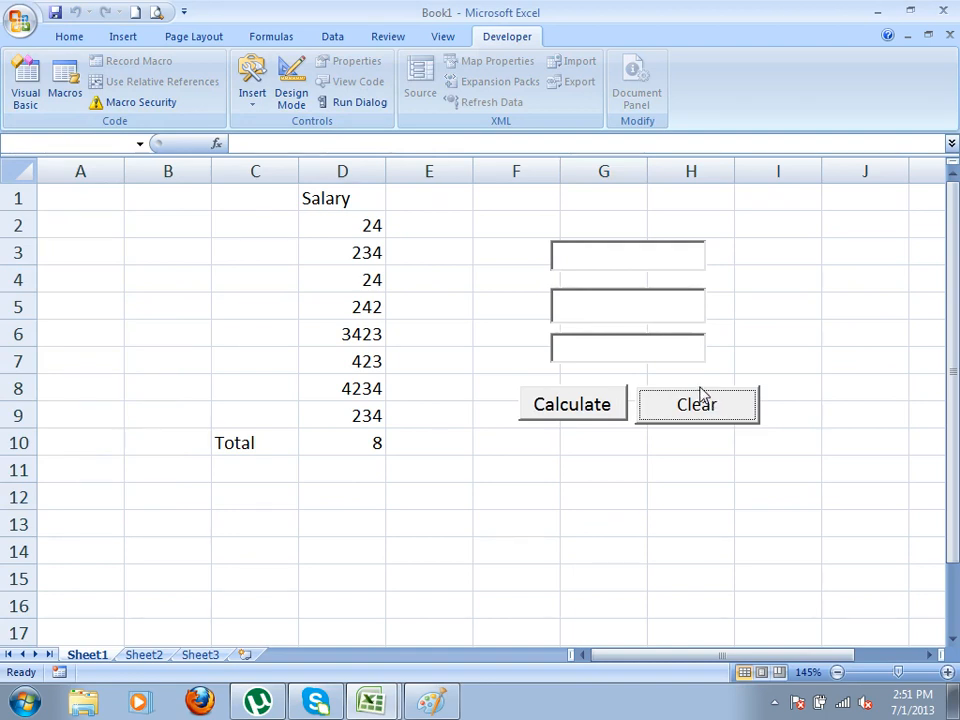
# - Turn Design Mode back on and declare Dim Counter as Integer above the Calculate button's click procedure
pyautogui.click(480, 330)
pyautogui.click(290, 90)
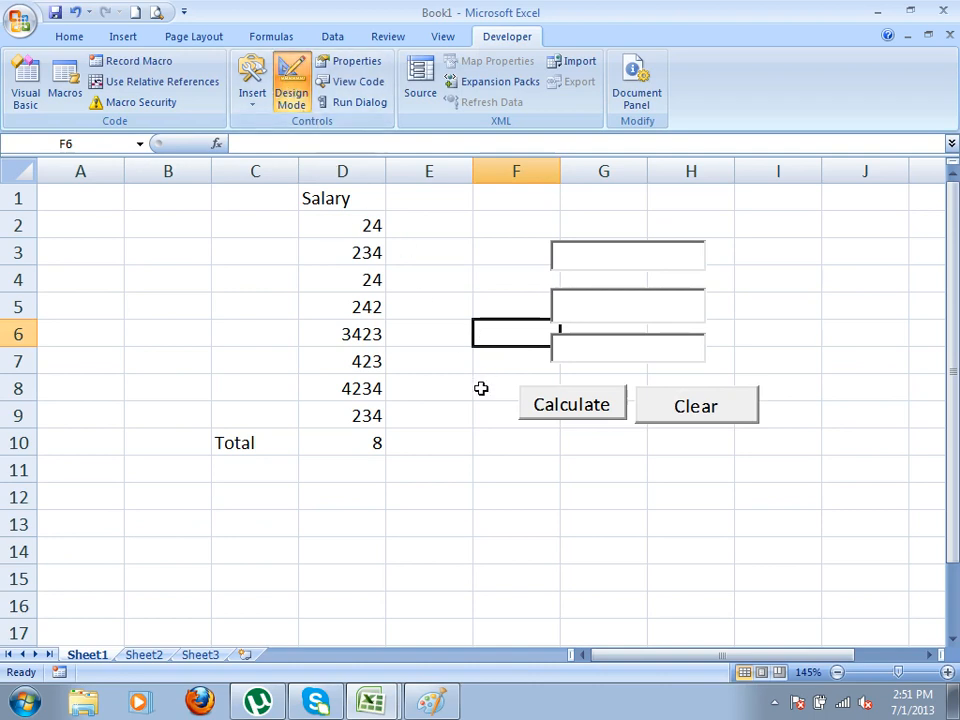
pyautogui.doubleClick(567, 408)
pyautogui.click(516, 121)
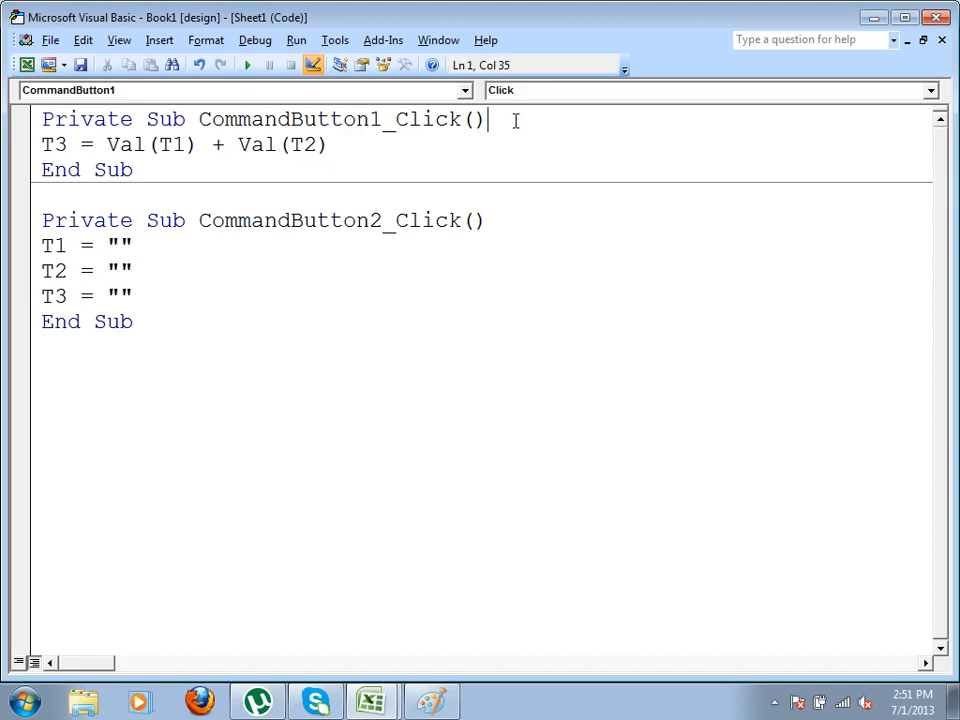
pyautogui.click(44, 121)
pyautogui.press('Return')
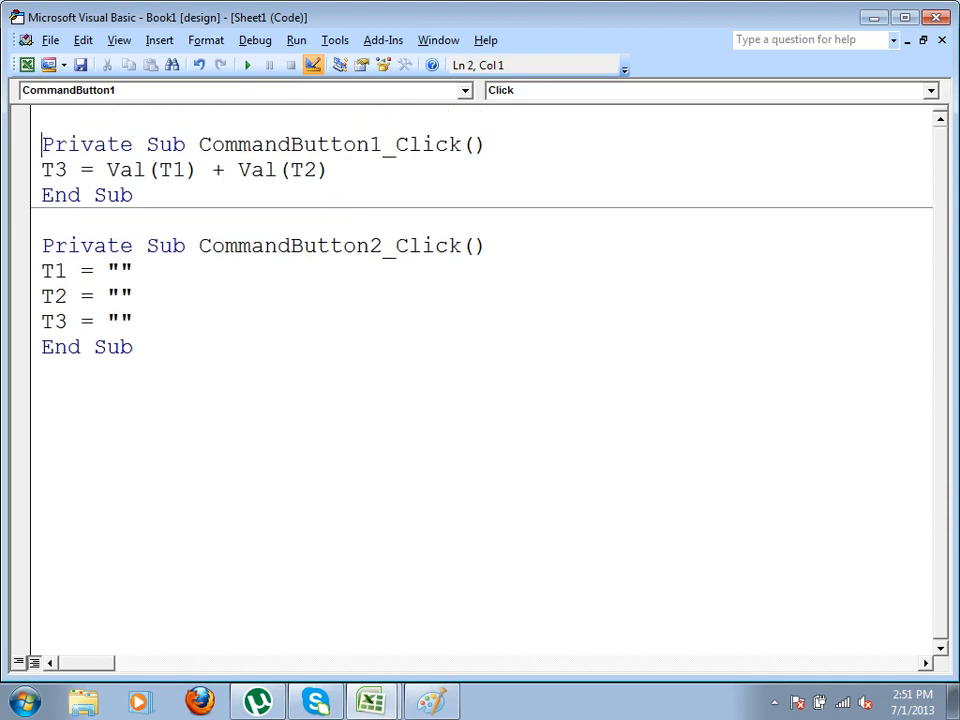
pyautogui.press('Up')
pyautogui.write('Dim')
pyautogui.write('nter as c')
pyautogui.press('BackSpace')
pyautogui.write('Integer')
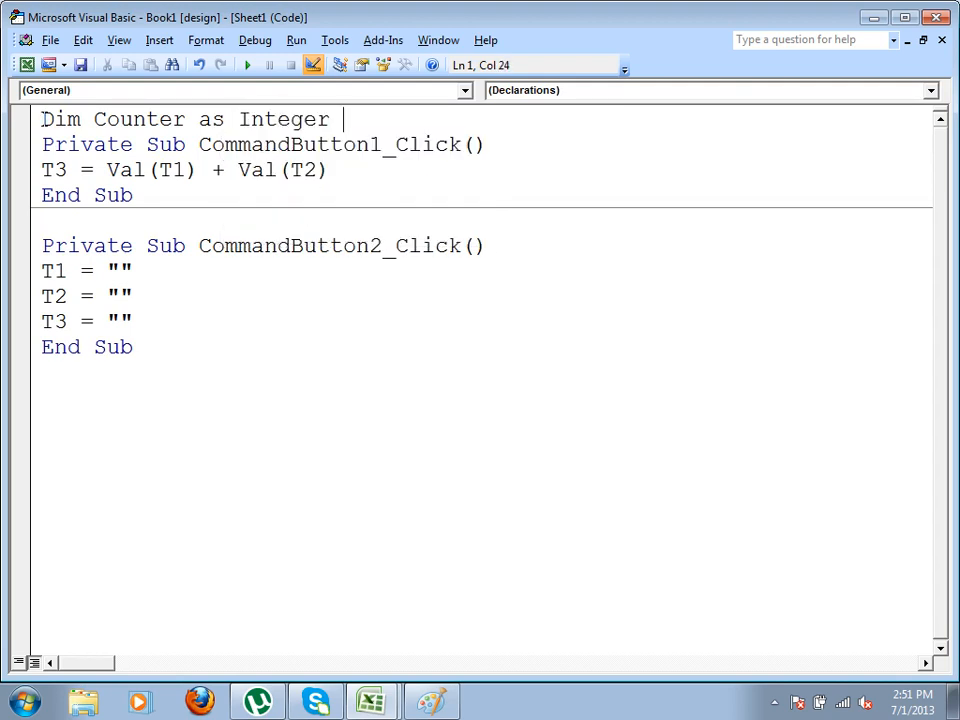
# - Add the line Counter = Counter + 1 at the start of the Calculate button's click procedure
pyautogui.click(561, 152)
pyautogui.press('Return')
pyautogui.write('Di')
pyautogui.press('BackSpace')
pyautogui.press('BackSpace')
pyautogui.write('Counter = Counter + 1')
pyautogui.press('Return')
# - Begin a Select Case Counter block with Case 1 directly above the T3 addition line
pyautogui.write('Se;le')
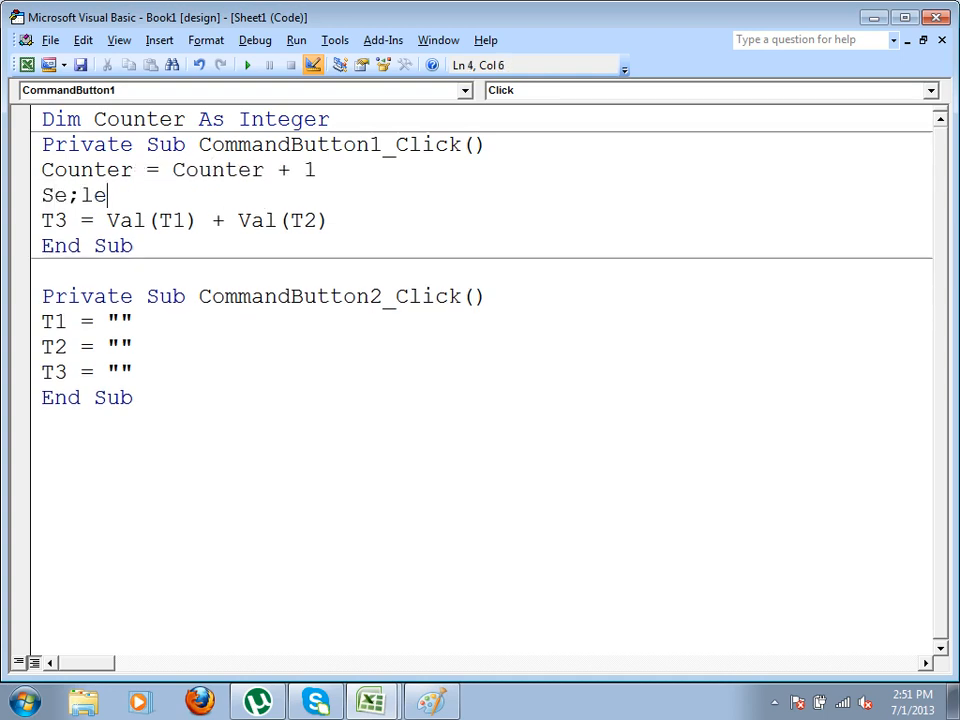
pyautogui.press('BackSpace')
pyautogui.press('BackSpace')
pyautogui.press('BackSpace')
pyautogui.write('lect Case')
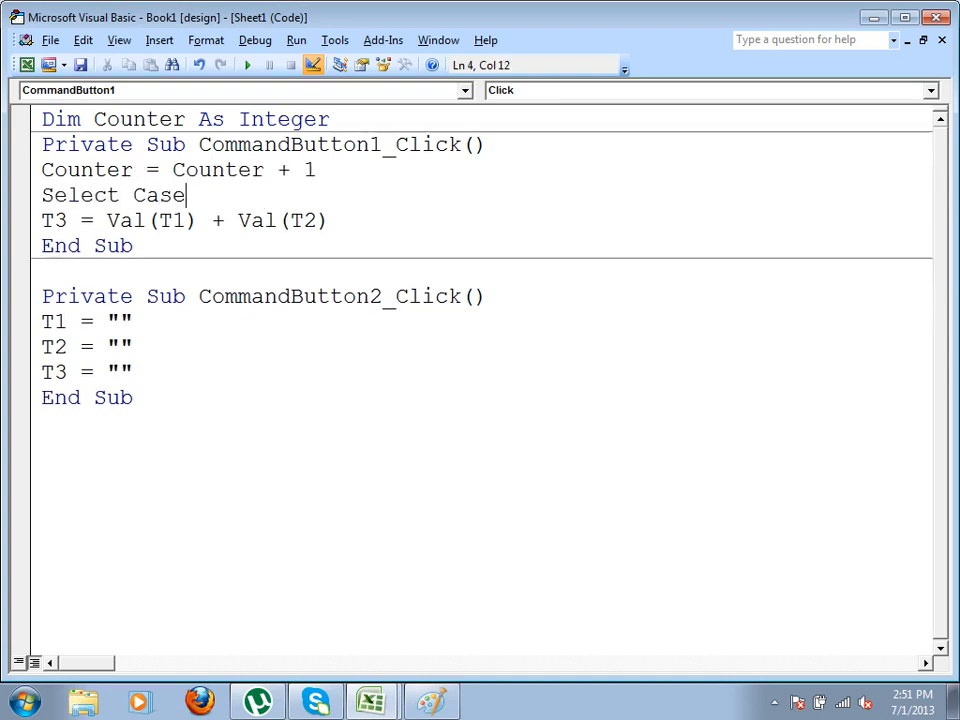
pyautogui.write(' Count')
pyautogui.press('BackSpace')
pyautogui.write('nter')
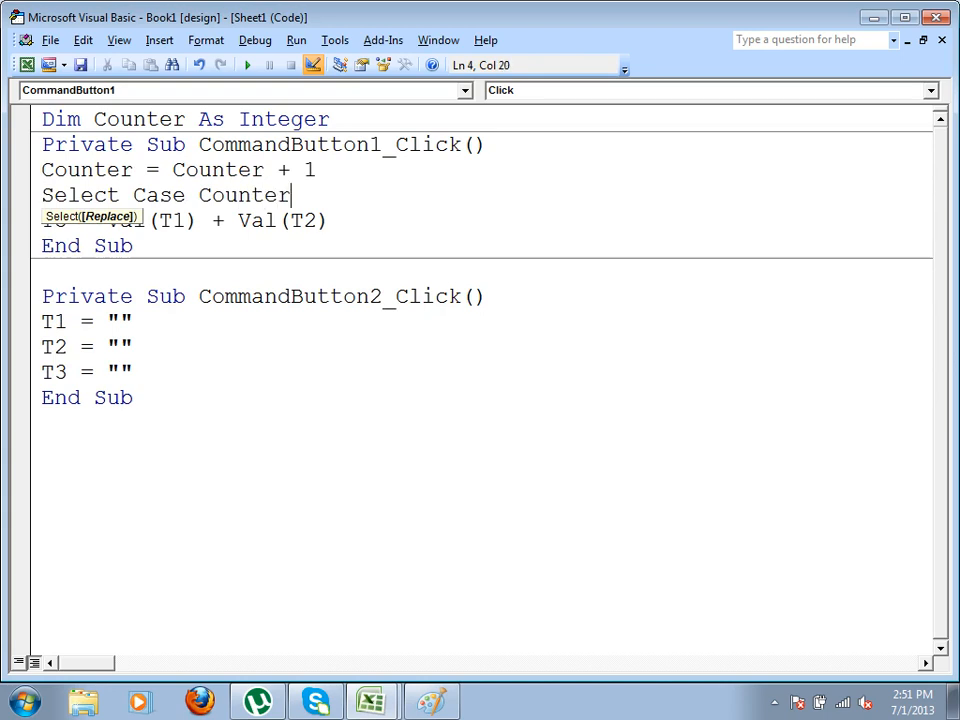
pyautogui.press('Return')
pyautogui.write('case 1')
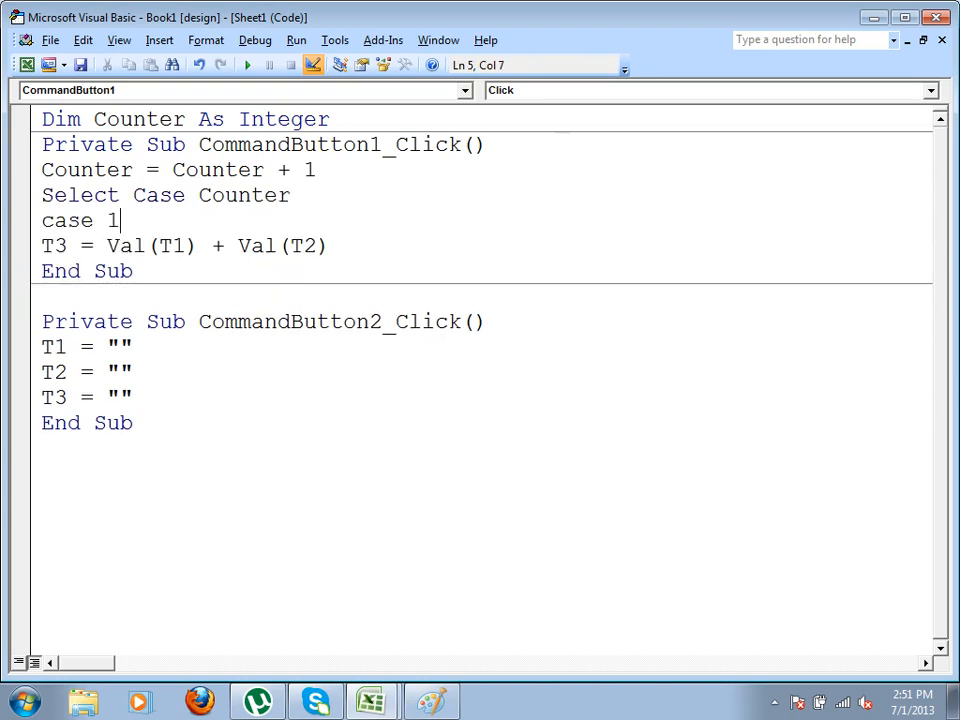
# - Add Case 2 below the addition line with a copy of the T3 line changed to T3 = Val(T1) - Val(T2)
pyautogui.click(403, 242)
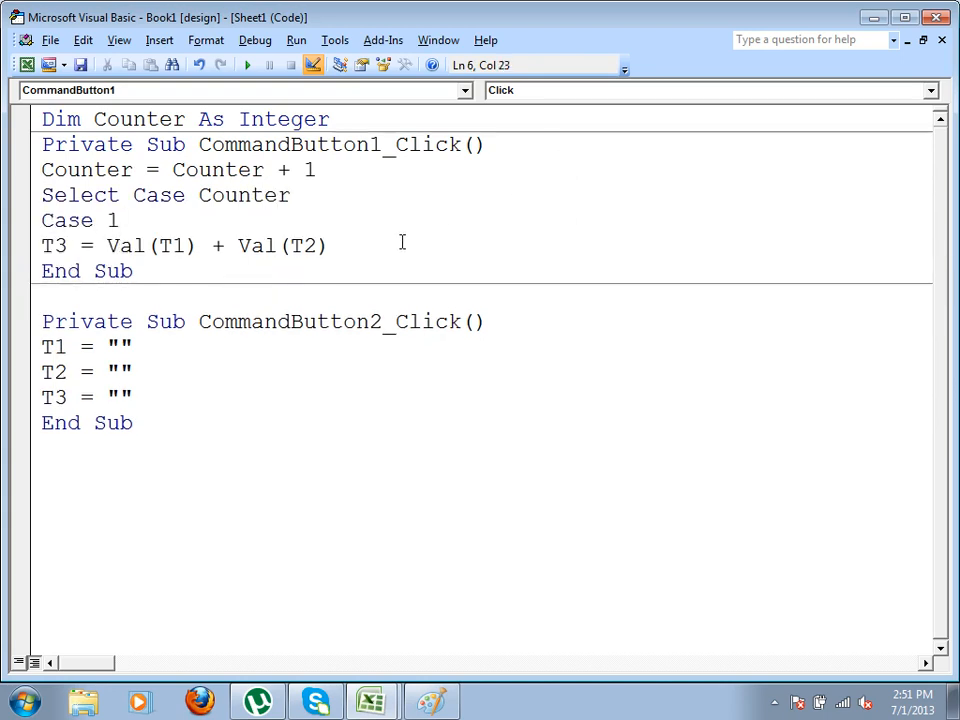
pyautogui.press('Return')
pyautogui.write('case 2')
pyautogui.press('Return')
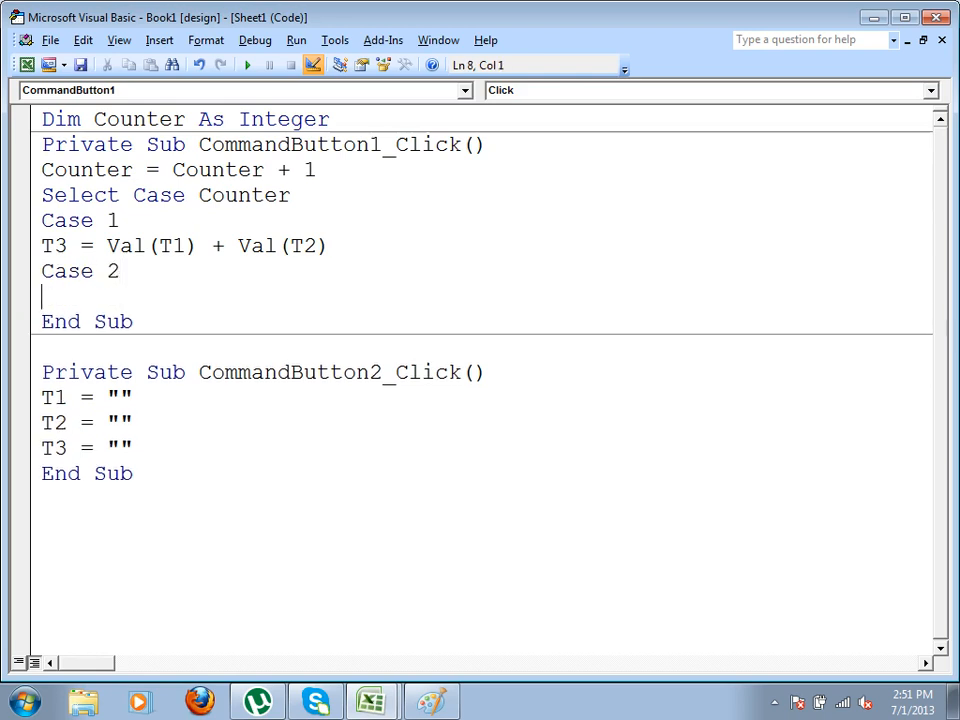
pyautogui.press('BackSpace')
pyautogui.moveTo(330, 246); pyautogui.dragTo(19, 246)
pyautogui.hotkey('ctrl', 'c')
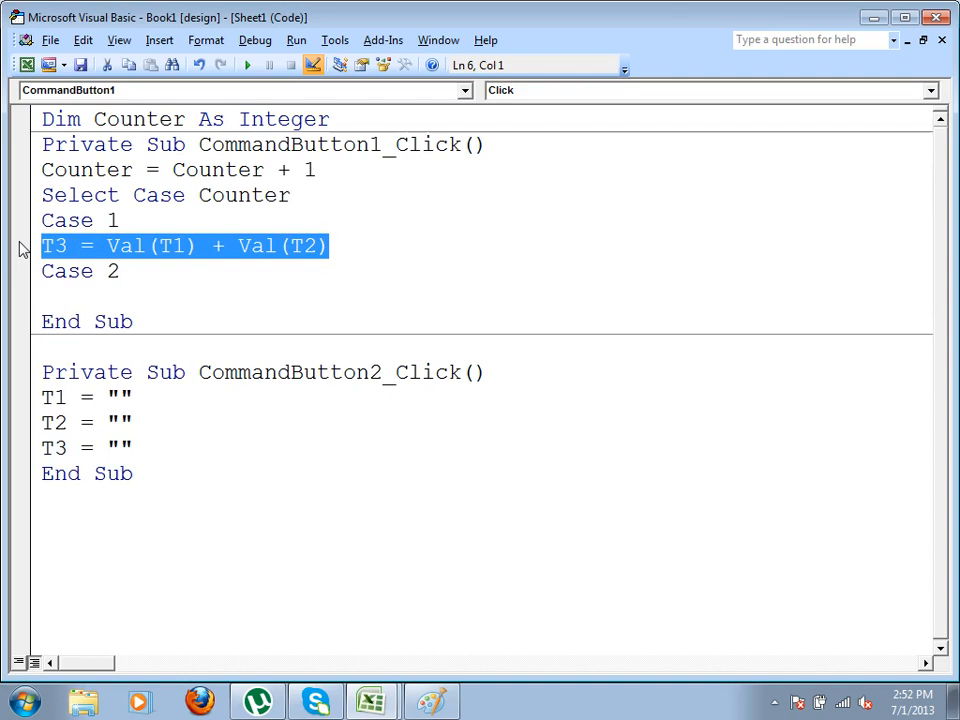
pyautogui.click(87, 290)
pyautogui.hotkey('ctrl', 'v')
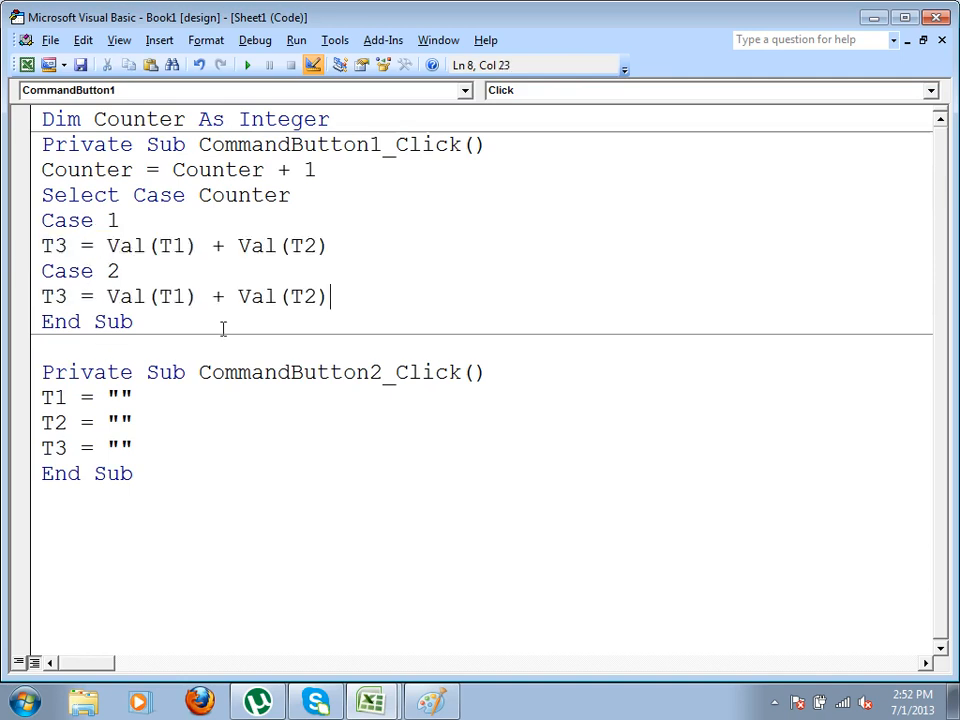
pyautogui.press('BackSpace')
pyautogui.write('-')
# - Add Case 3 with a copy of the T3 line changed to T3 = Val(T1) / Val(T2)
pyautogui.press('Return')
pyautogui.write('Case 3')
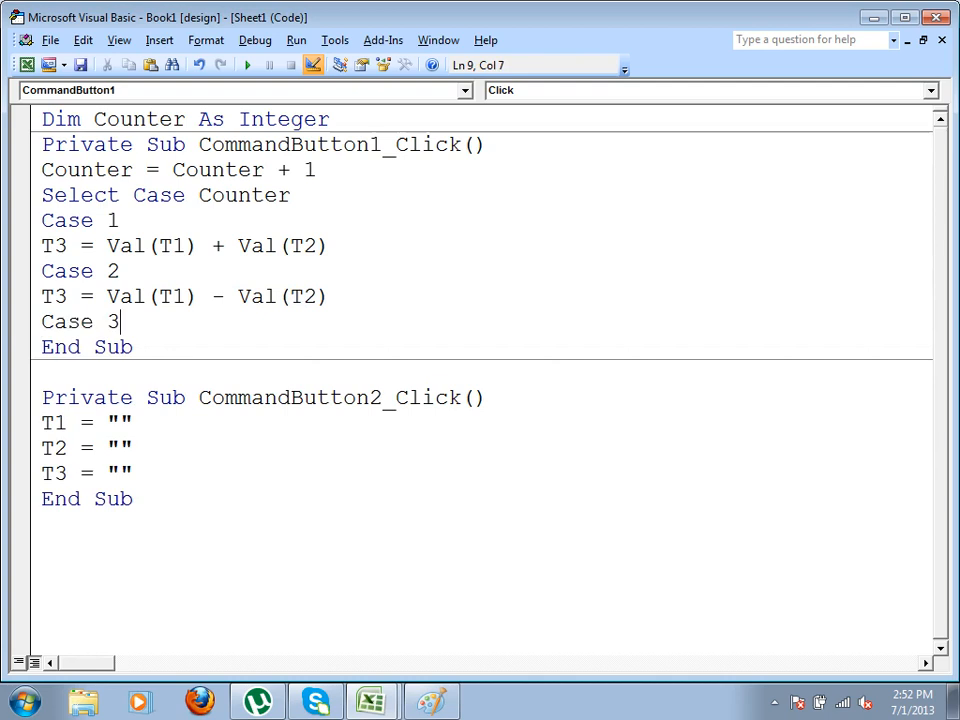
pyautogui.press('Return')
pyautogui.hotkey('ctrl', 'v')
pyautogui.click(226, 347)
pyautogui.press('BackSpace')
pyautogui.write('/')
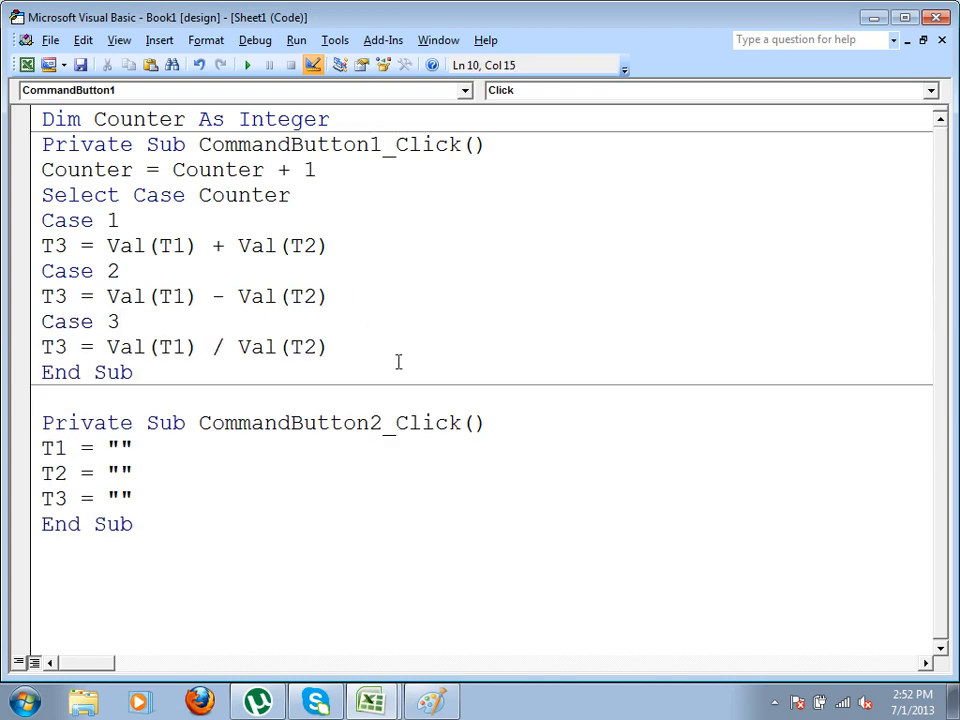
# - Add Case 4 with a copy of the T3 line changed to T3 = Val(T1) * Val(T2)
pyautogui.press('Return')
pyautogui.write('Case ')
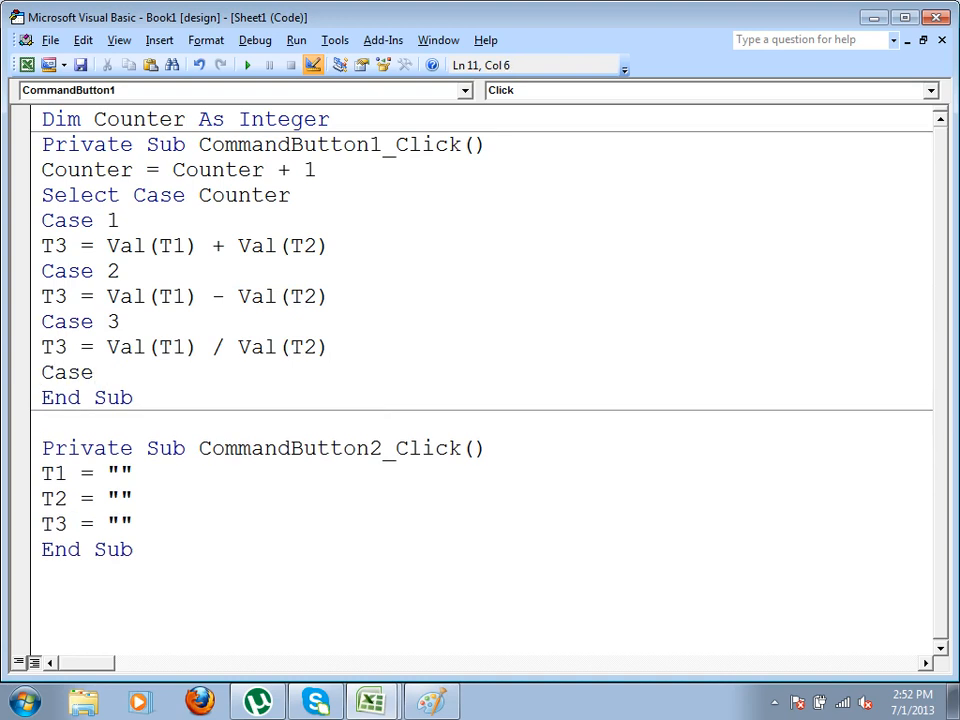
pyautogui.write('4')
pyautogui.press('Return')
pyautogui.hotkey('ctrl', 'v')
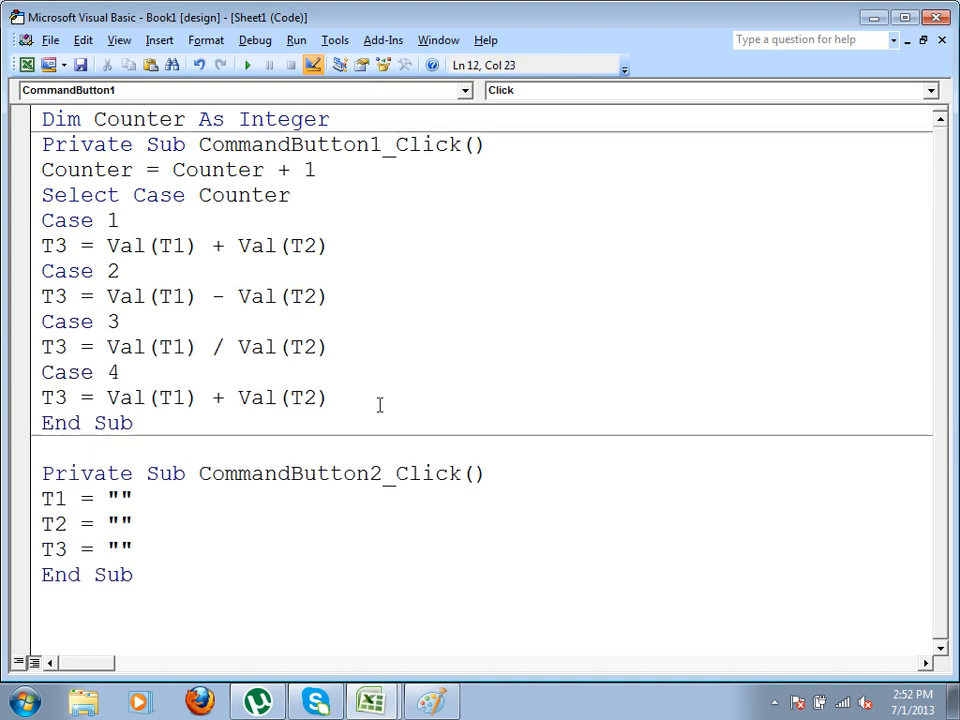
pyautogui.press('BackSpace')
pyautogui.press('BackSpace')
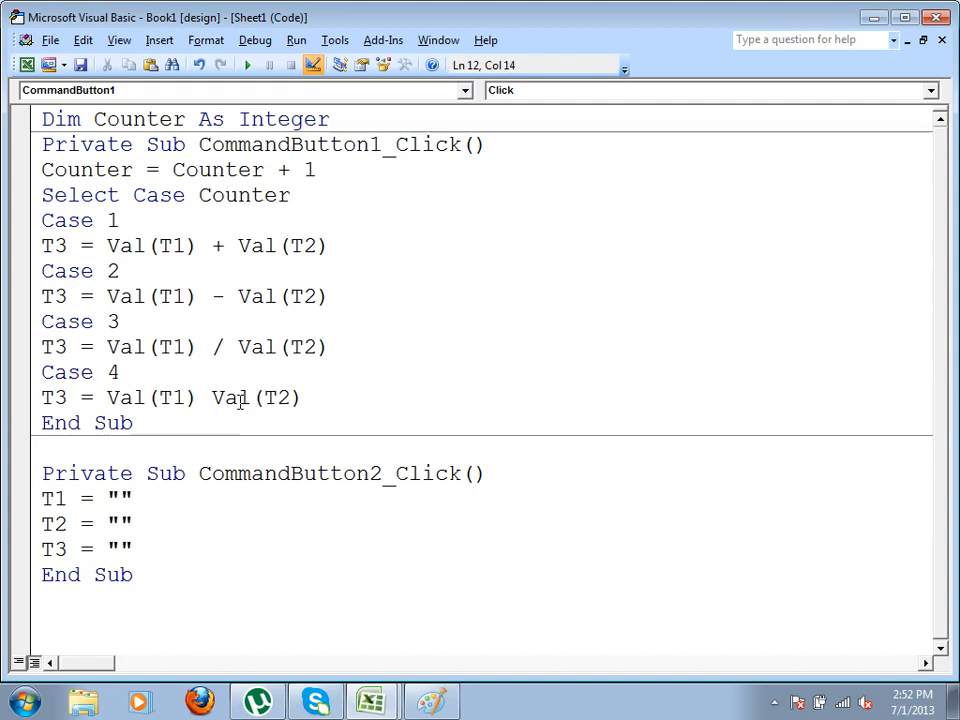
pyautogui.write('*')
pyautogui.click(361, 394)
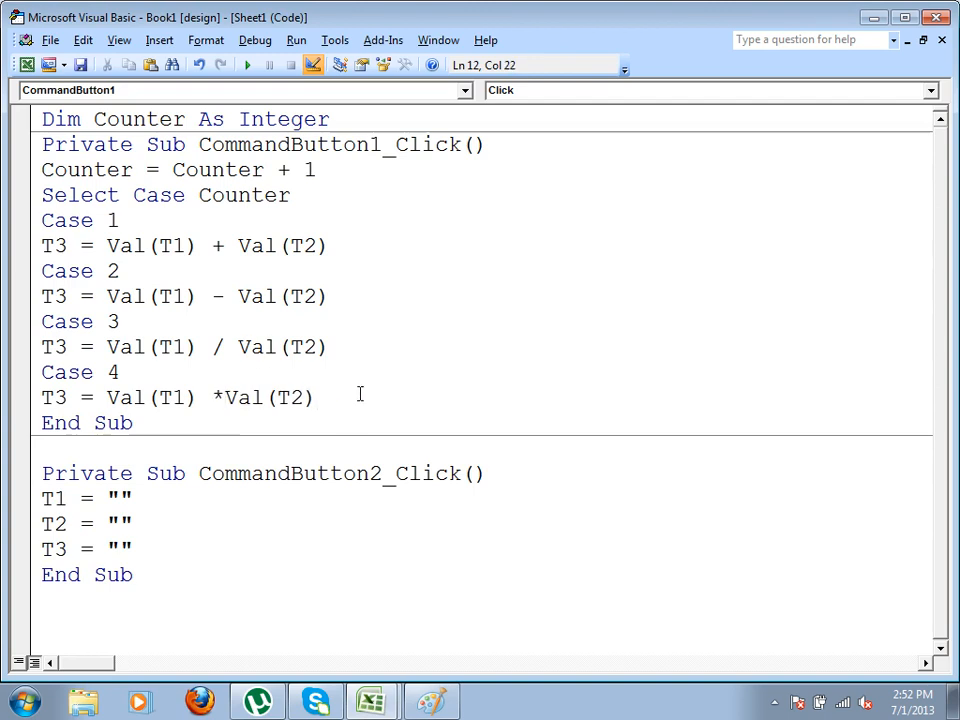
# - Reset the variable with Counter = 0 after the Case 4 calculation and close the block with End Select
pyautogui.press('Return')
pyautogui.write('Counter = 0')
pyautogui.press('Return')
pyautogui.write('Ene')
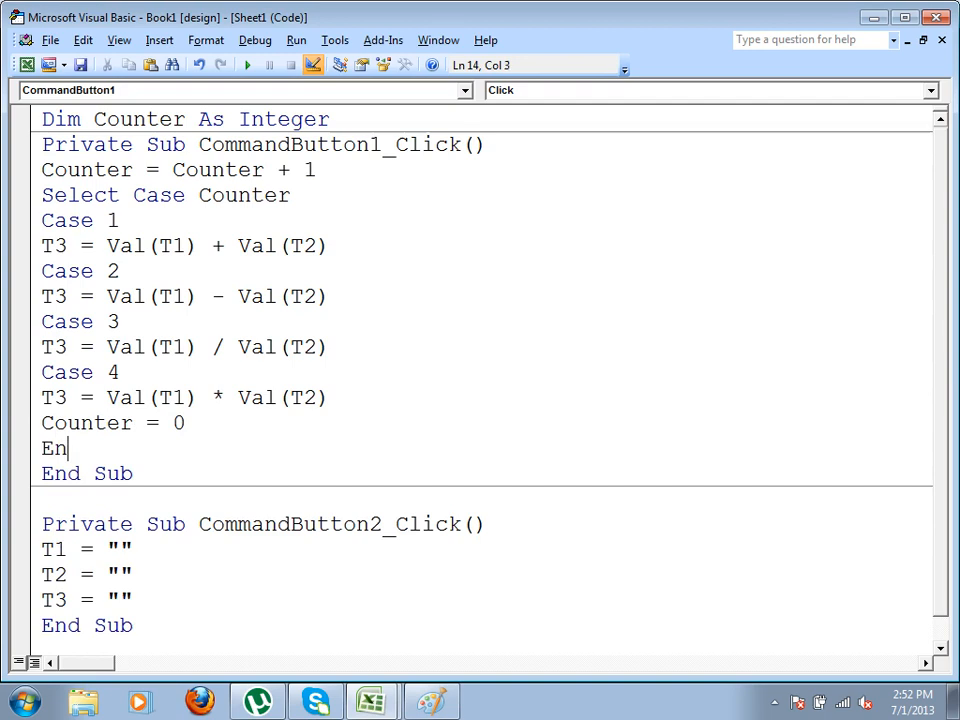
pyautogui.press('BackSpace')
pyautogui.write('d Select')
pyautogui.press('Down')
pyautogui.press('Down')
# - Indent all lines from Case 1 to Counter = 0 inside the Select Case block
pyautogui.moveTo(186, 423); pyautogui.dragTo(17, 251)
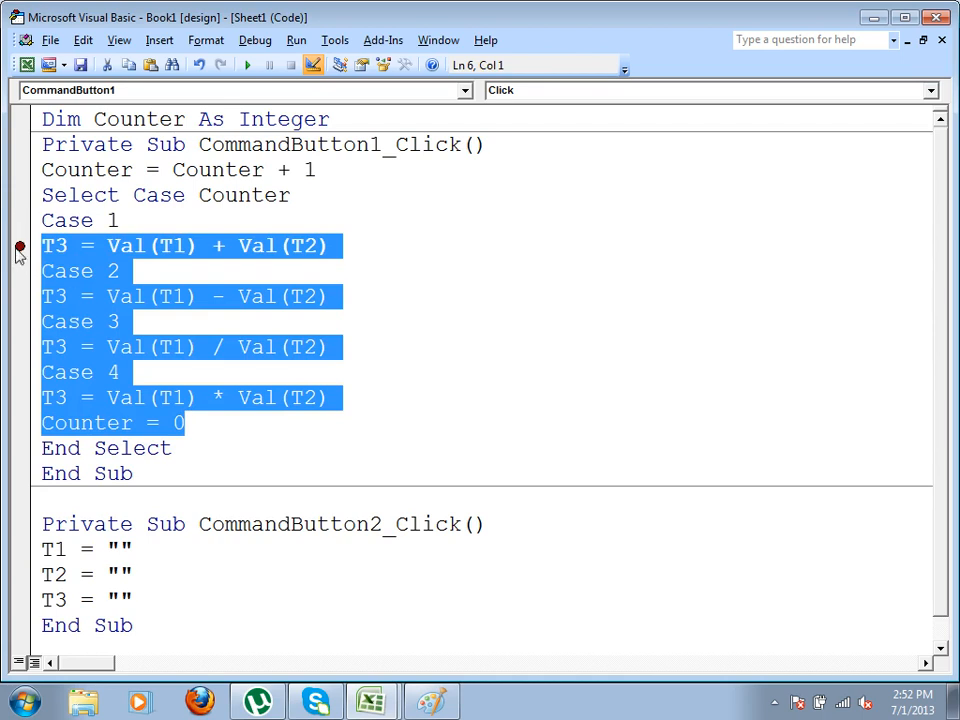
pyautogui.click(198, 422)
pyautogui.moveTo(198, 422); pyautogui.dragTo(22, 222)
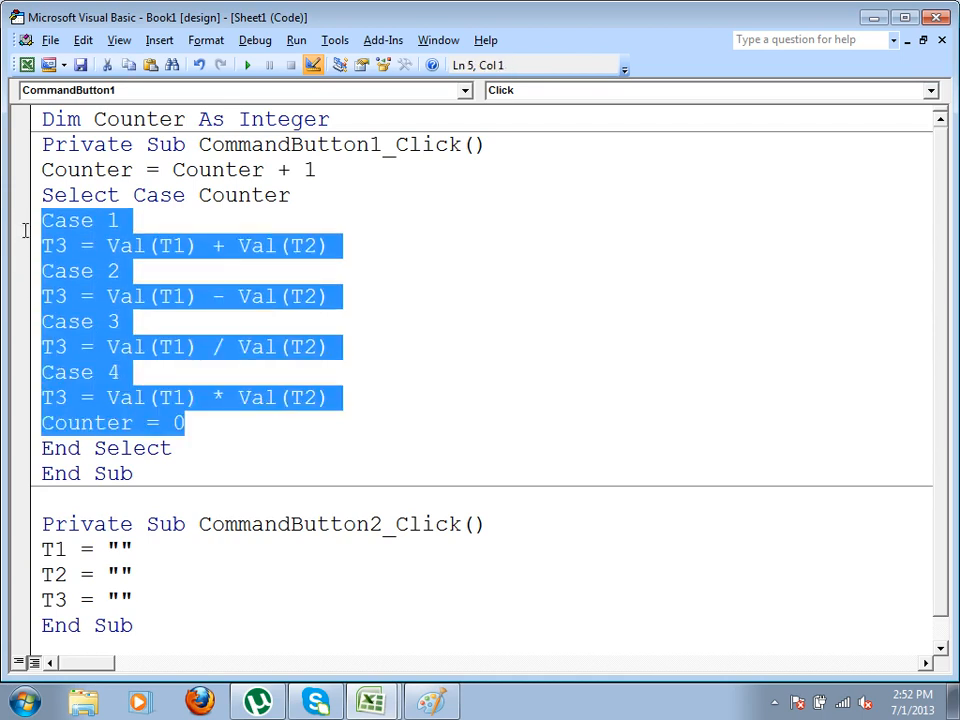
pyautogui.press('Tab')
pyautogui.click(507, 305)
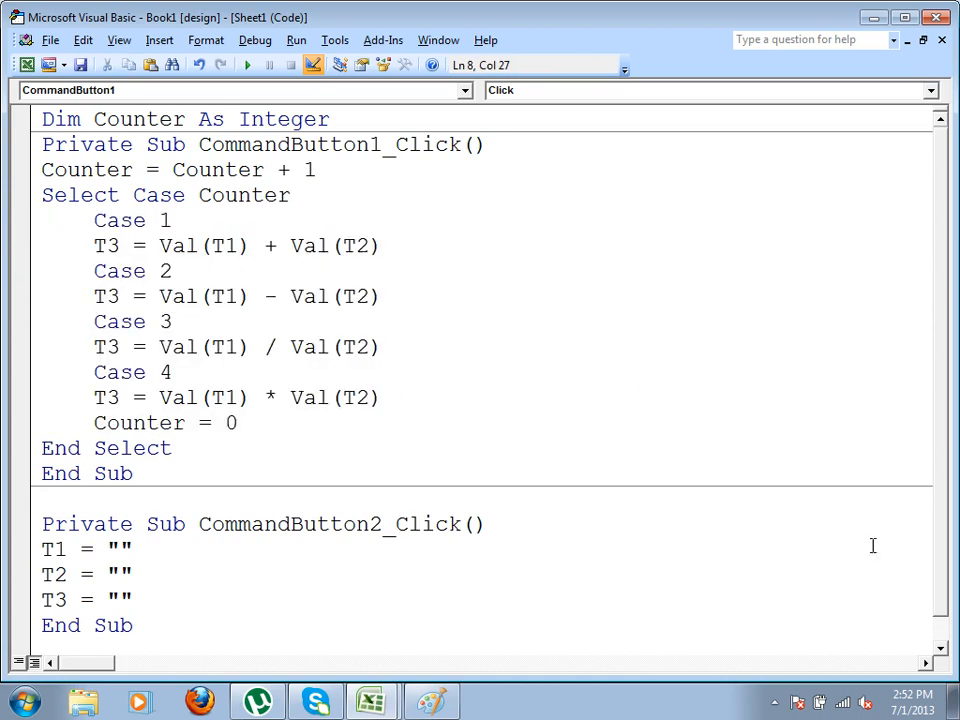
# - Return to the sheet without saving the workbook and turn off Design Mode
pyautogui.click(65, 65)
pyautogui.click(28, 68)
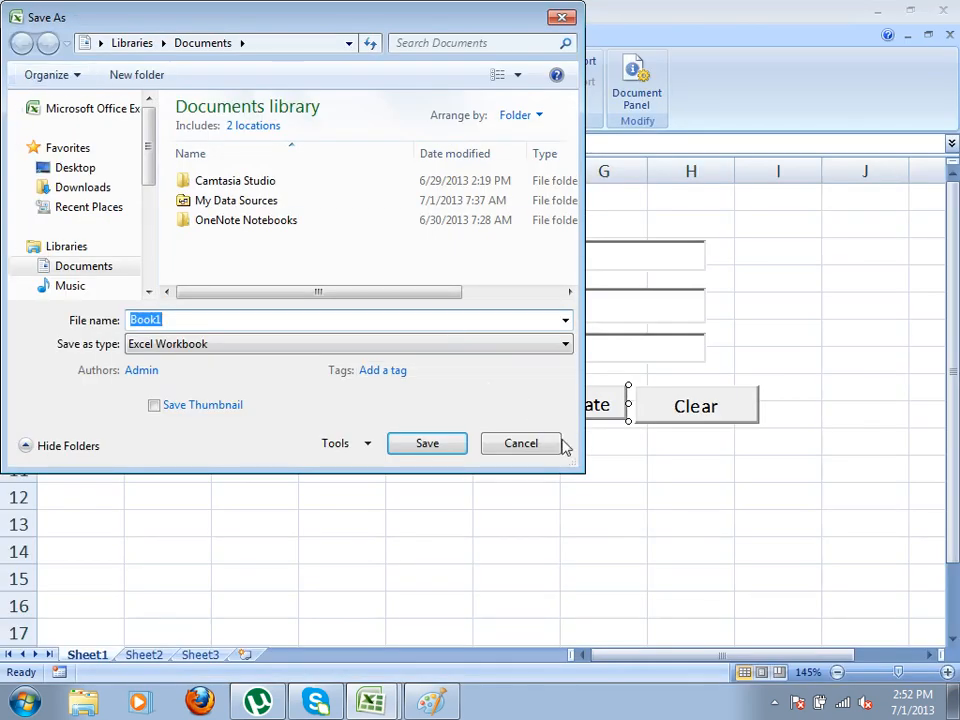
pyautogui.click(543, 449)
pyautogui.click(27, 64)
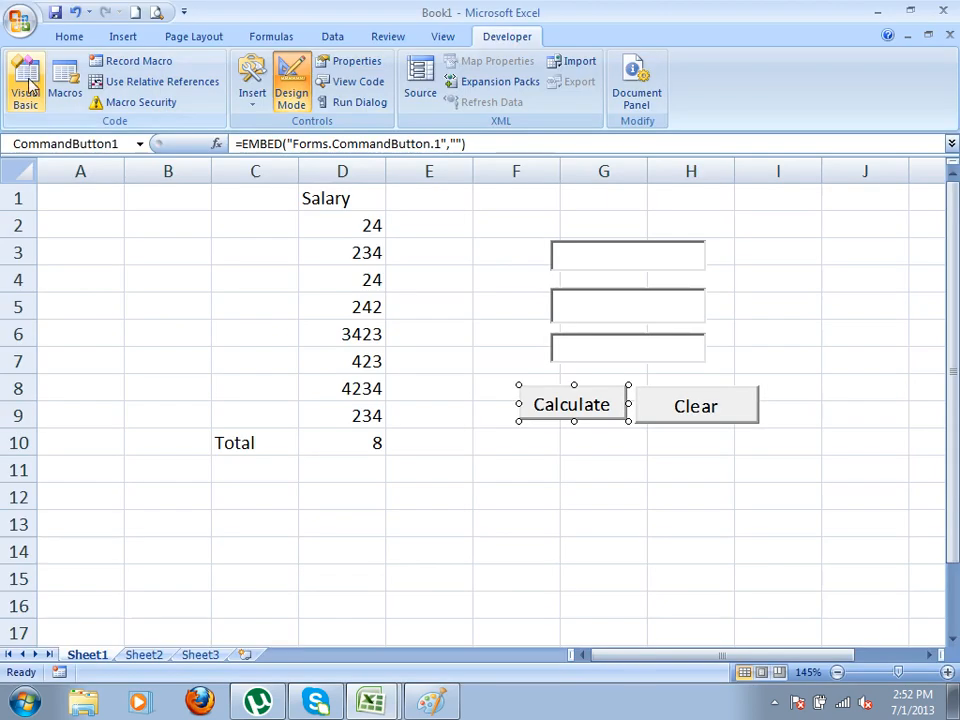
pyautogui.click(580, 523)
pyautogui.click(290, 95)
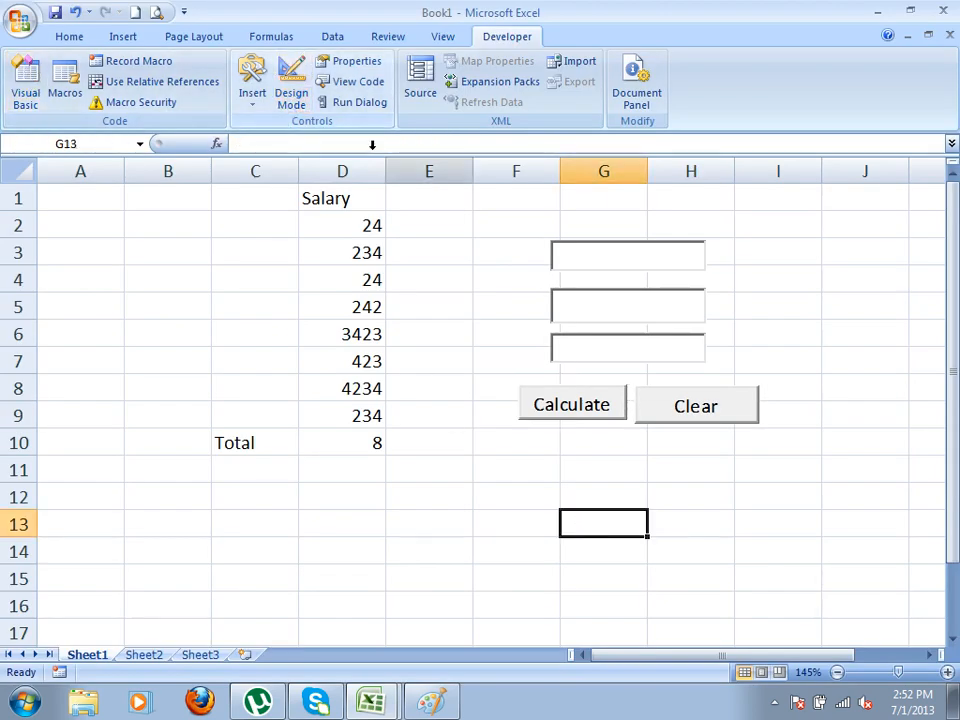
# - Test the form by entering 90 and 4, running Calculate four times, and clearing the text boxes
pyautogui.click(588, 250)
pyautogui.write('90')
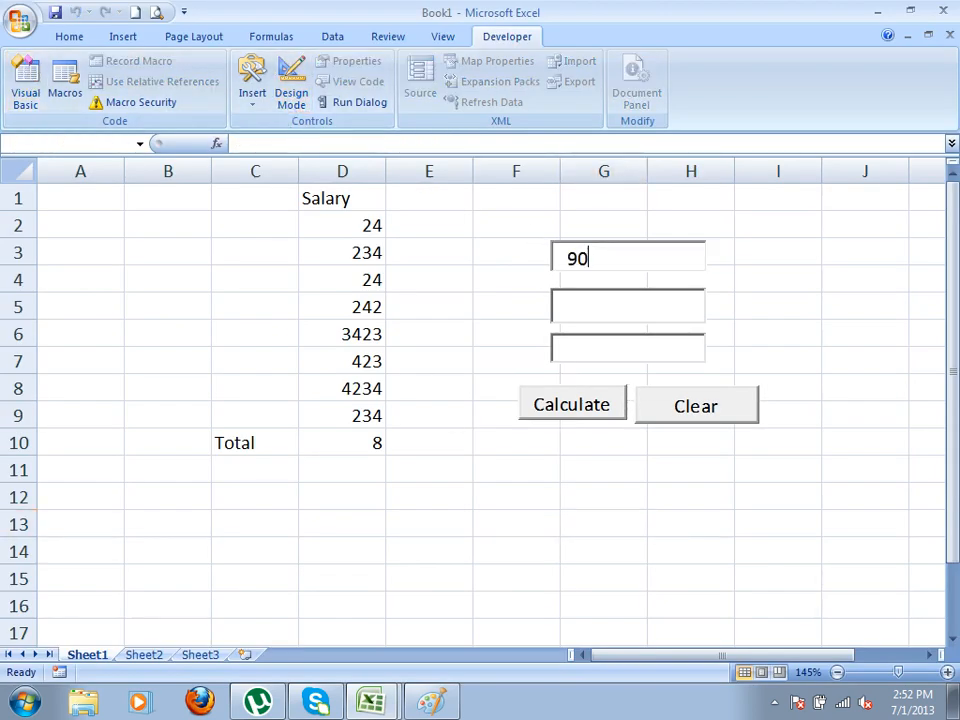
pyautogui.click(580, 298)
pyautogui.write('4')
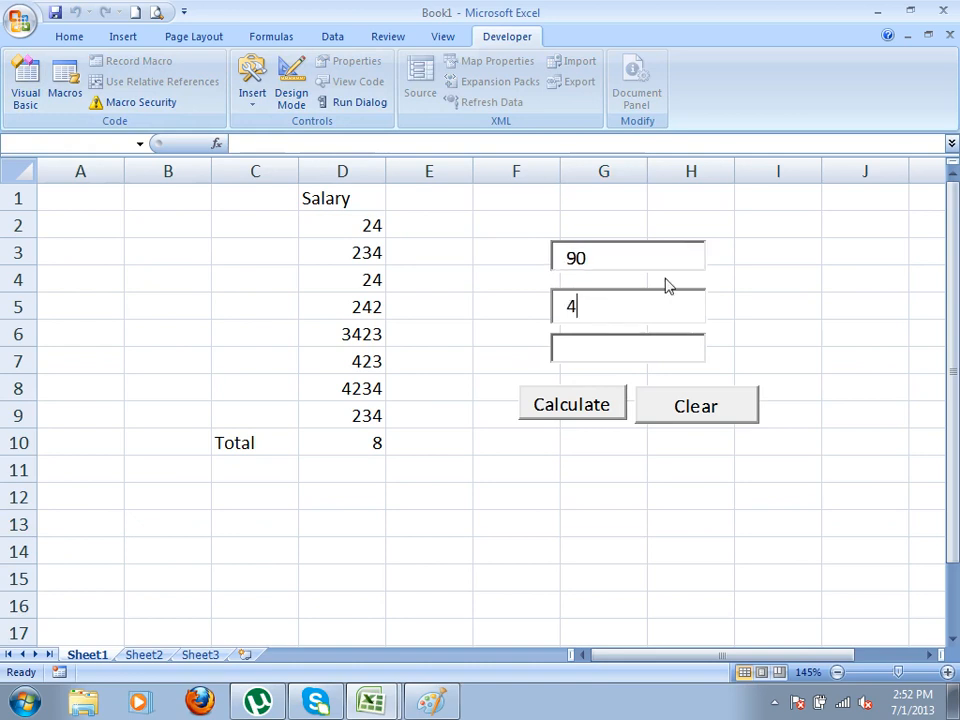
pyautogui.click(593, 415)
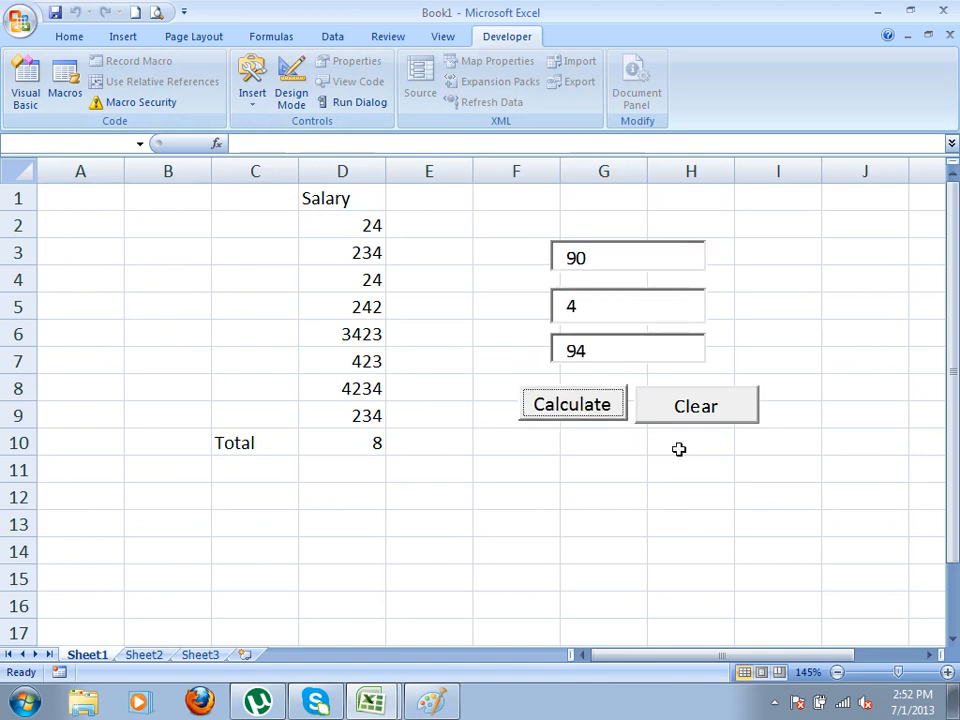
pyautogui.click(572, 418)
pyautogui.click(589, 413)
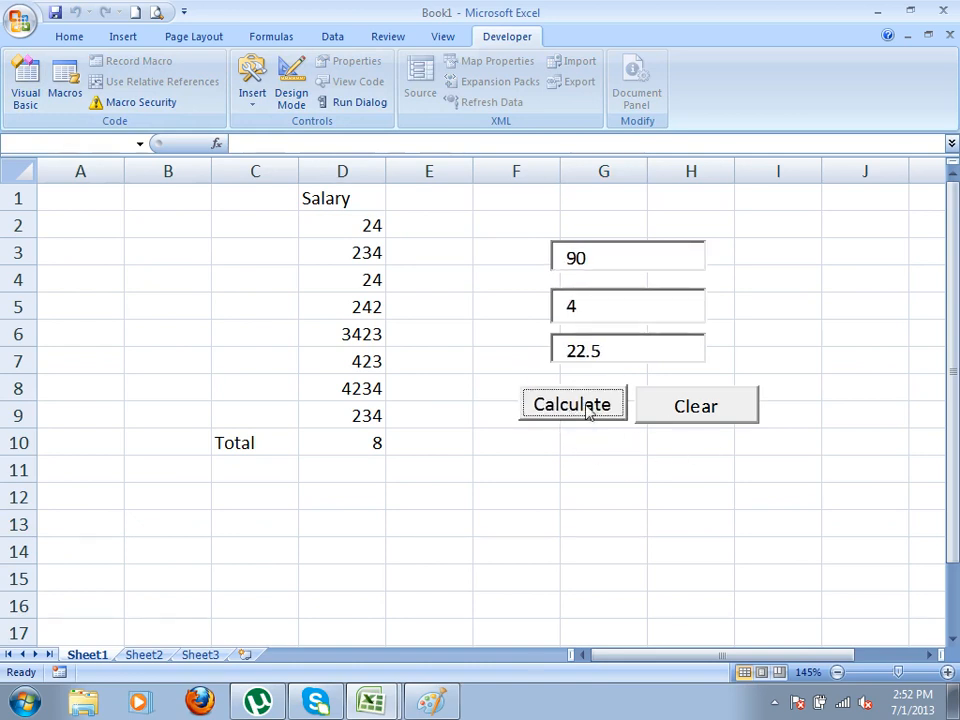
pyautogui.click(584, 416)
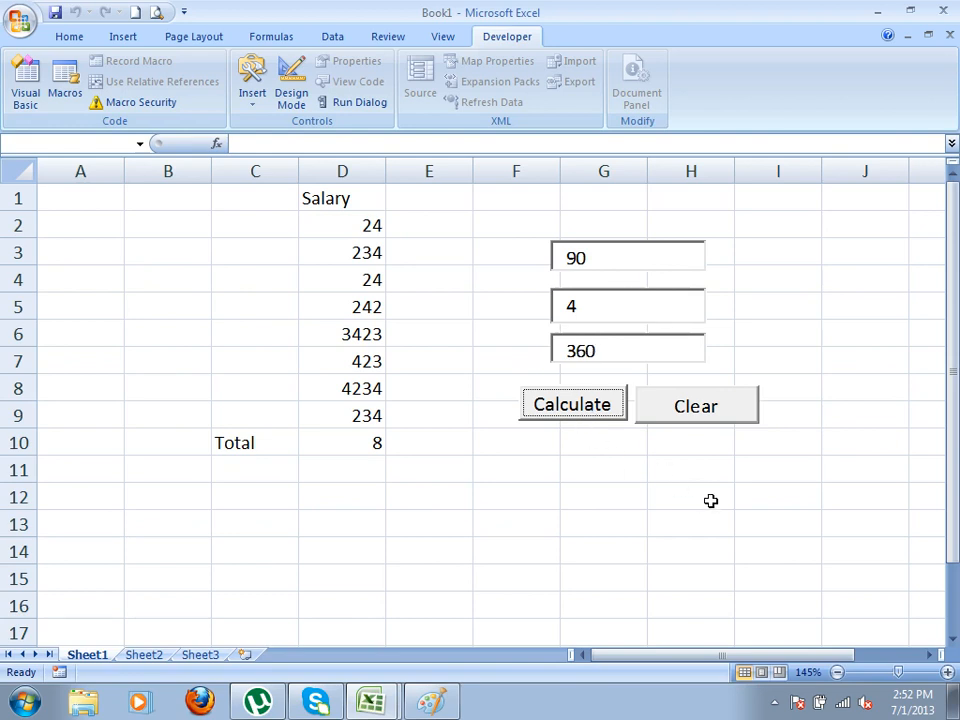
pyautogui.click(737, 414)
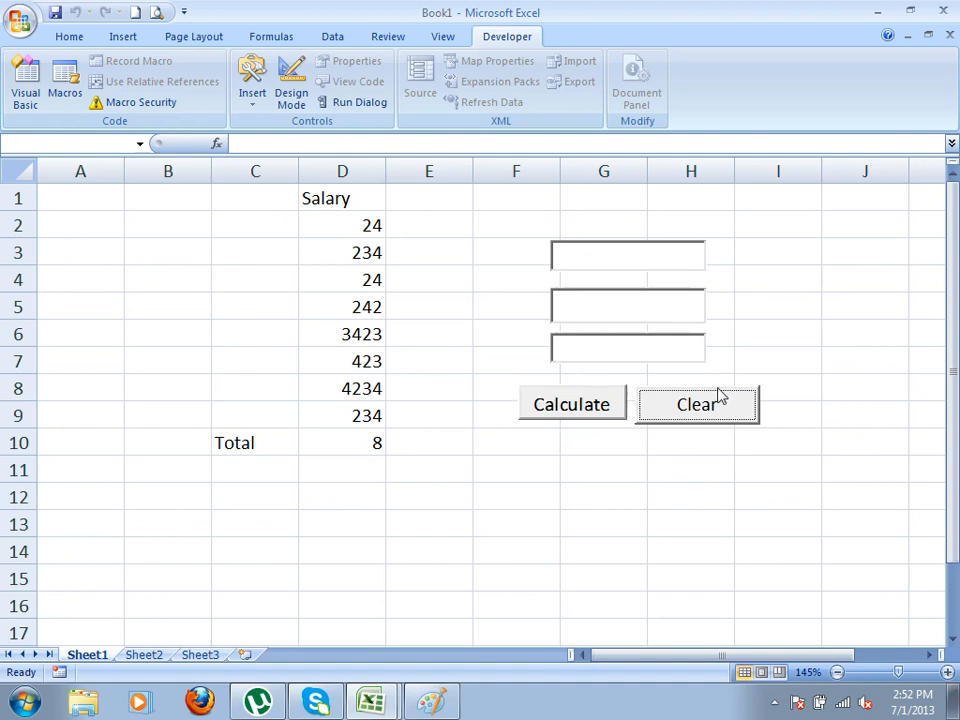
pyautogui.click(491, 495)
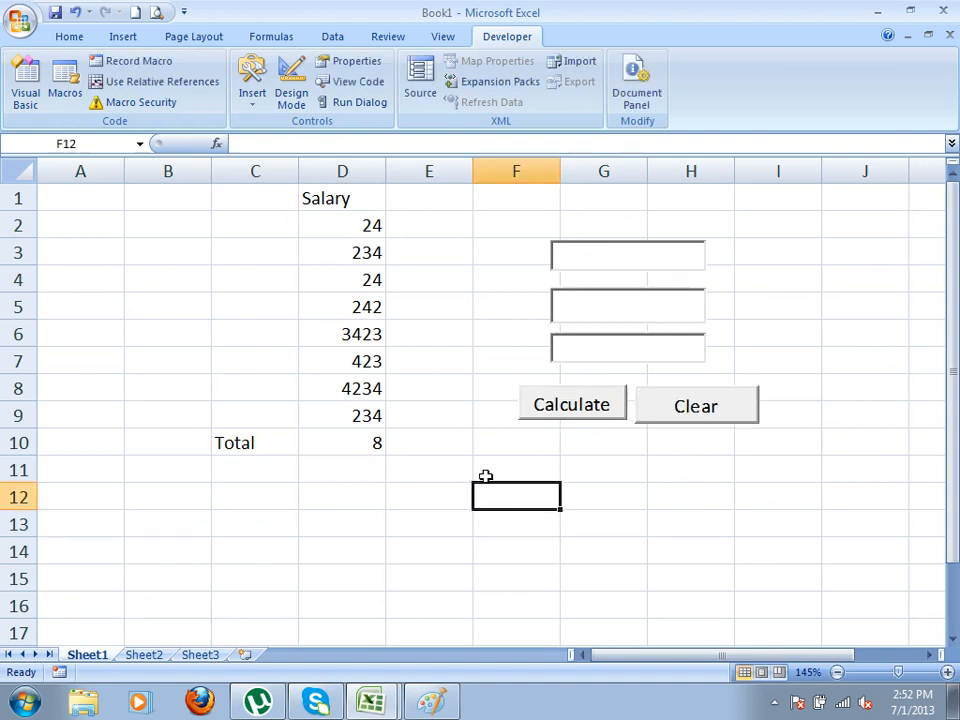
# - Review the Calculate button's Select Case code in the Visual Basic editor and return to the sheet
pyautogui.click(22, 90)
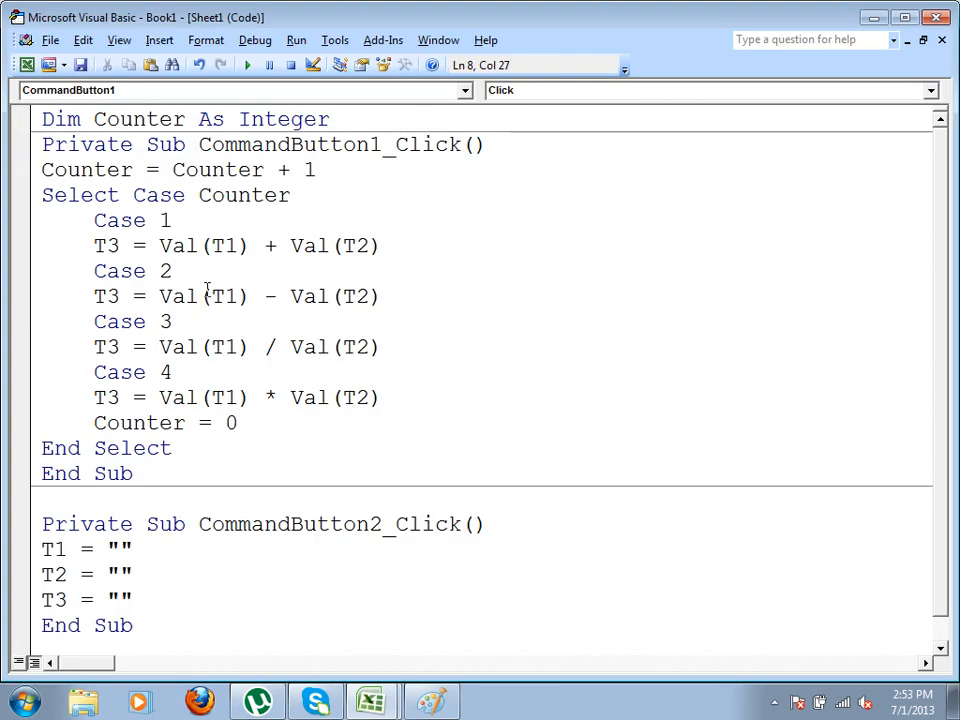
pyautogui.click(27, 64)
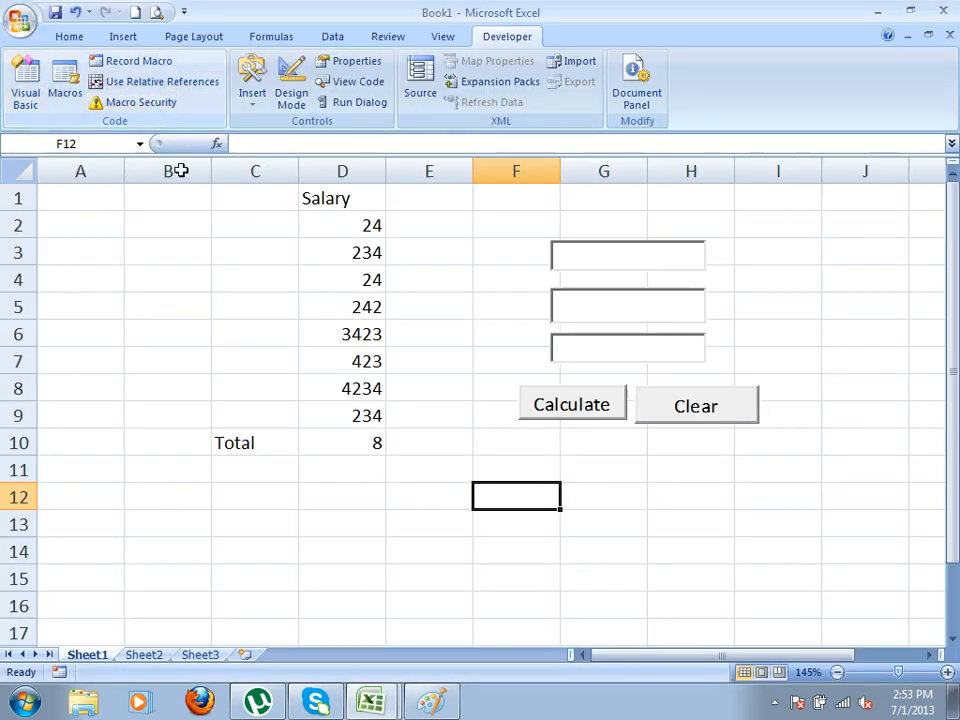
pyautogui.click(774, 551)
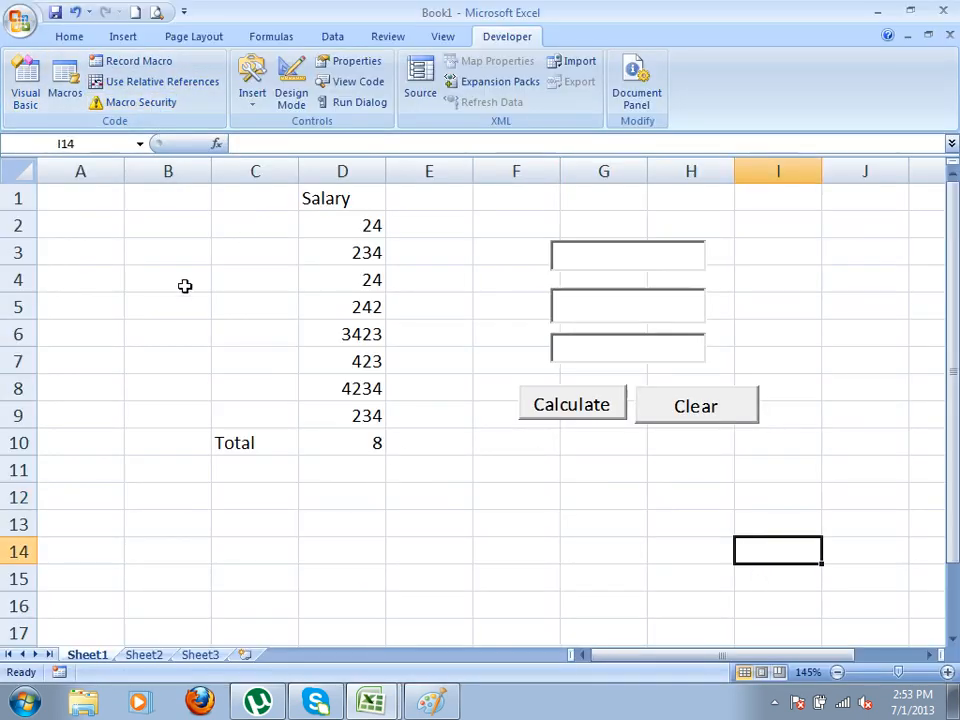
# - Hide the Developer tab from the Ribbon through Excel Options and select the range A1:J16
pyautogui.click(19, 20)
pyautogui.click(197, 322)
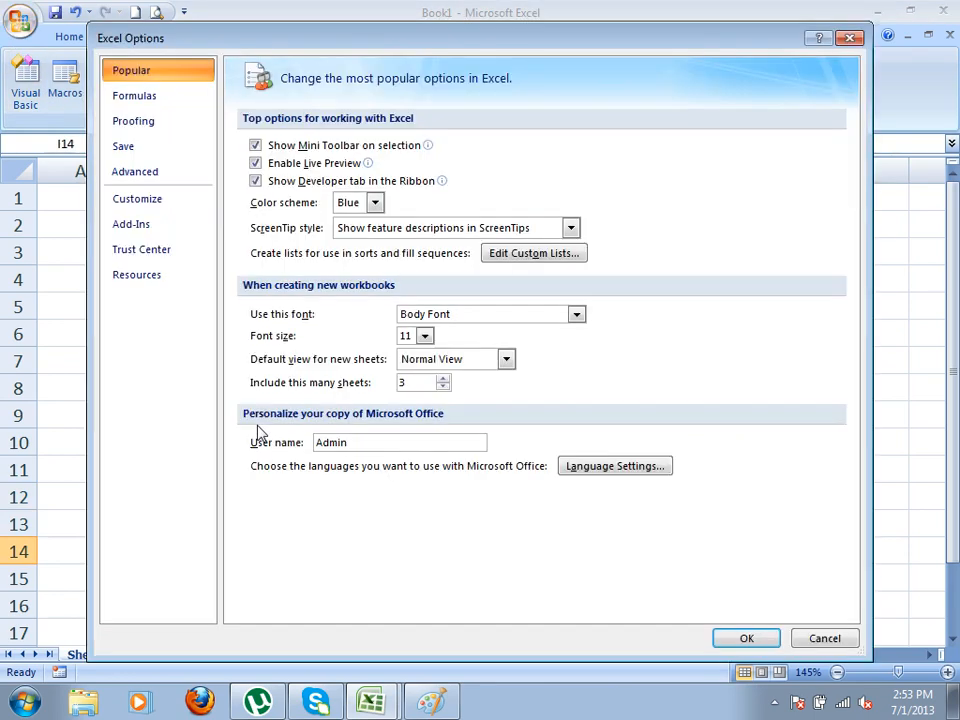
pyautogui.click(320, 182)
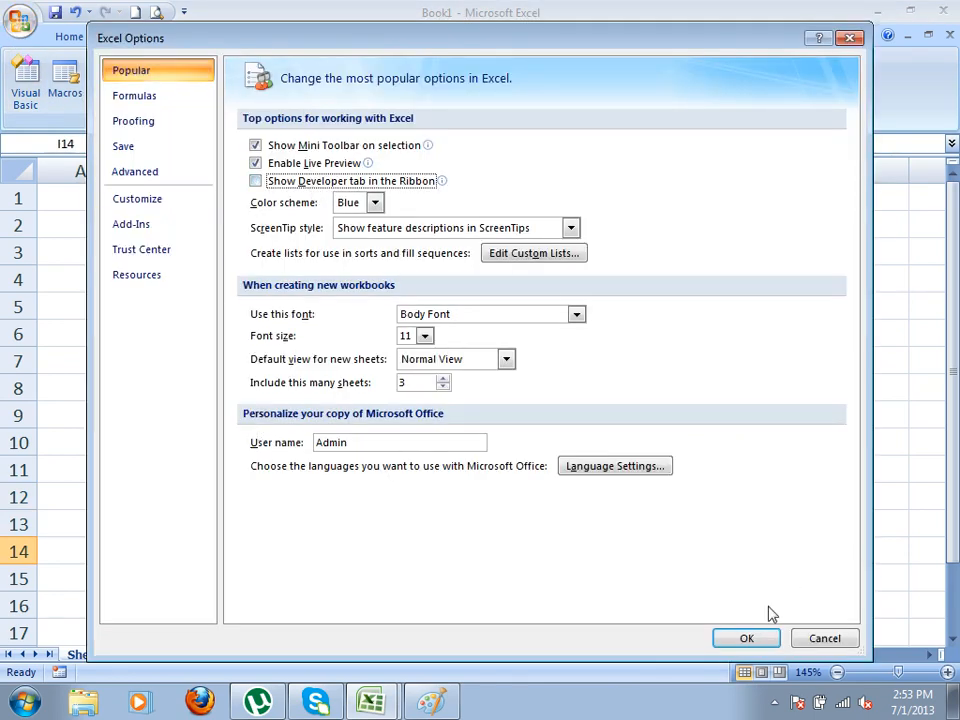
pyautogui.click(744, 637)
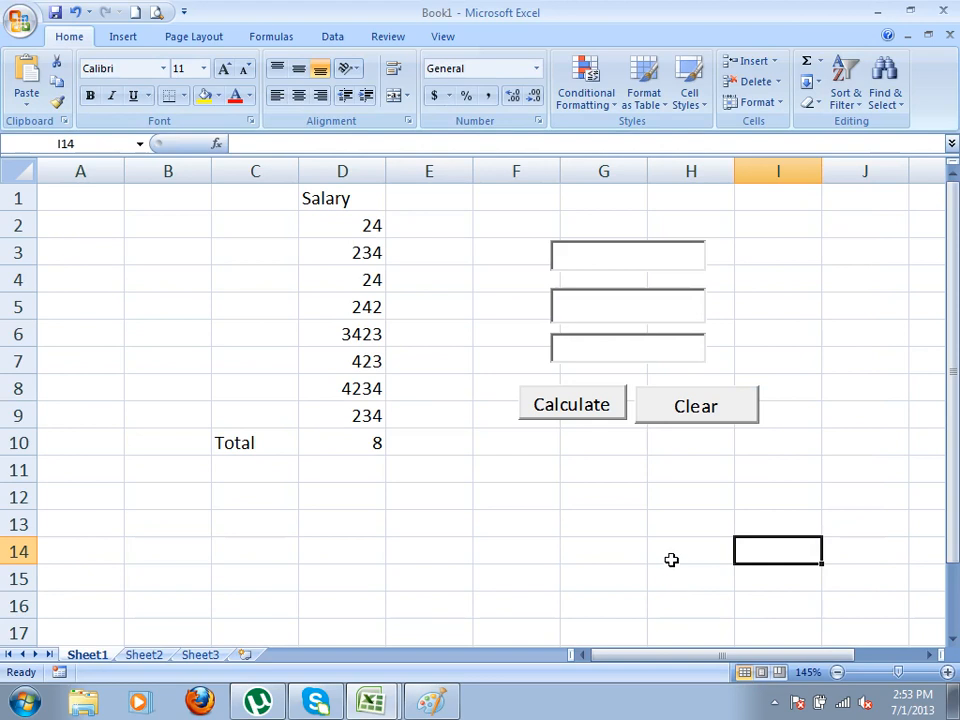
pyautogui.moveTo(84, 193); pyautogui.dragTo(846, 592)
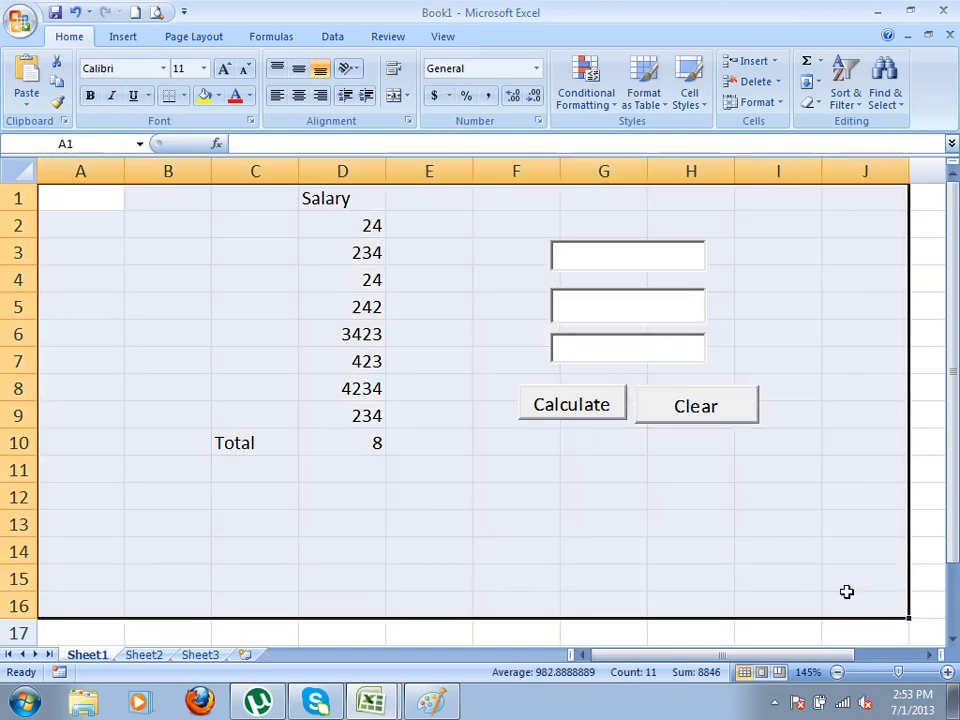
# - Switch to Paint and close the untitled drawing without saving it
pyautogui.click(431, 702)
pyautogui.click(943, 10)
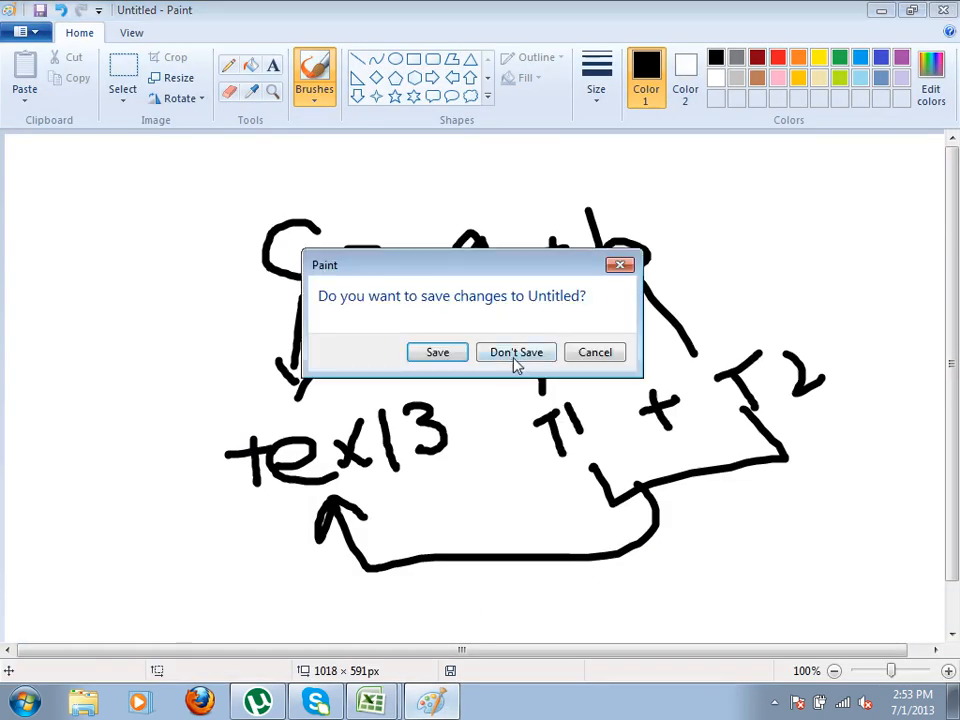
pyautogui.click(514, 352)
# - Select cell I5 and start closing Excel with the Book1 workbook
pyautogui.click(778, 312)
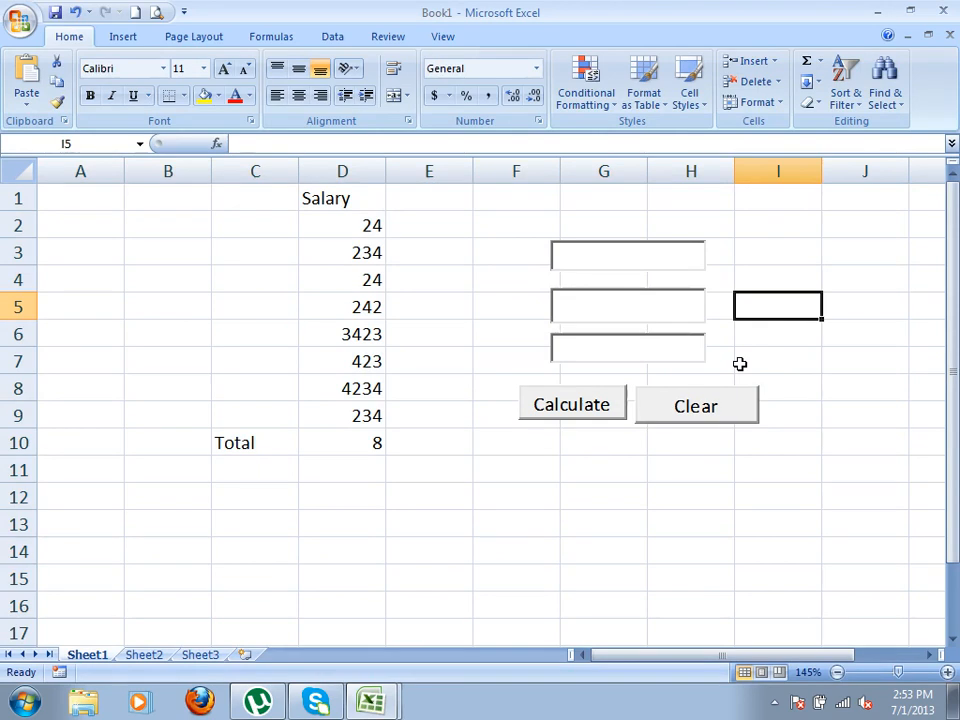
pyautogui.click(943, 11)
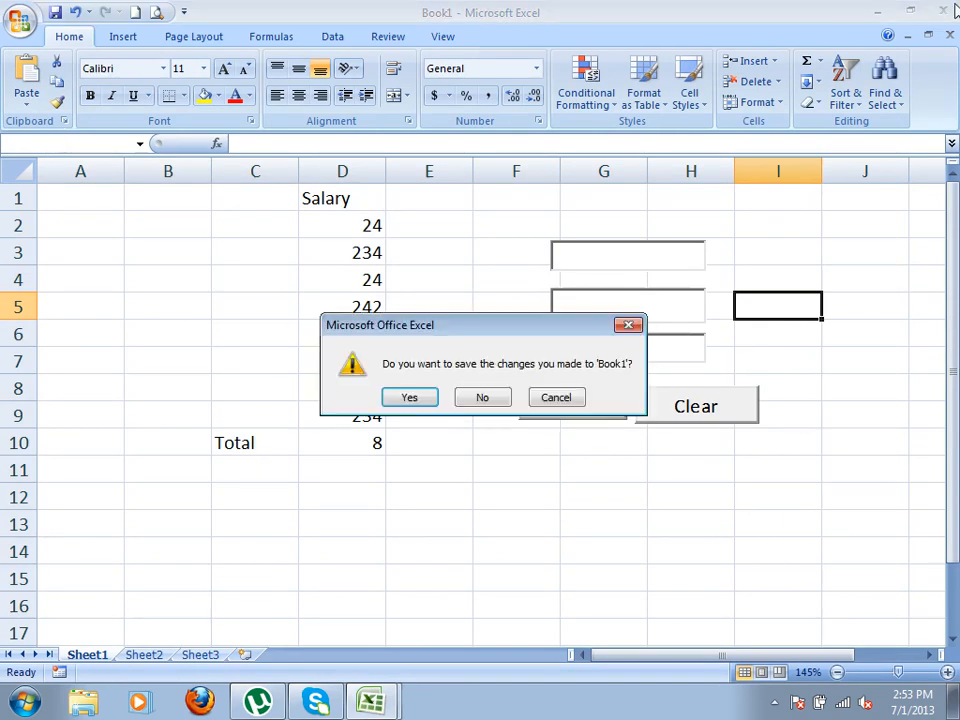